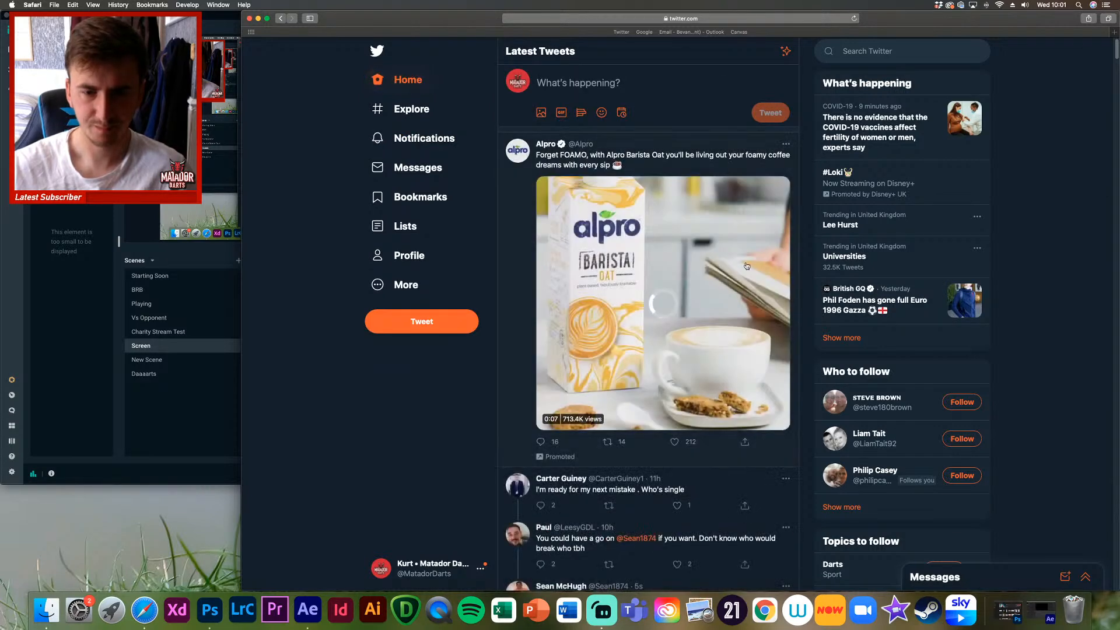
# Step: Go to YouTube, visit the Matador Darts channel and open the live stream "LIVE! Editing Loxley Darts Promo!"
pyautogui.moveTo(1116, 52); pyautogui.dragTo(792, 3)
pyautogui.click(765, 18)
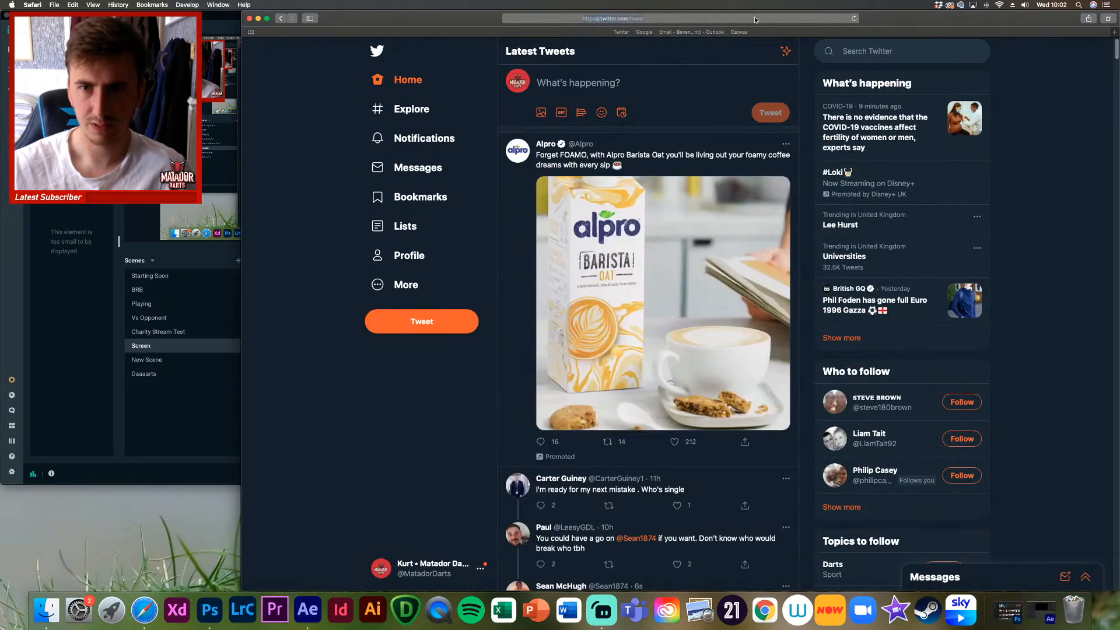
pyautogui.write('you')
pyautogui.press('Return')
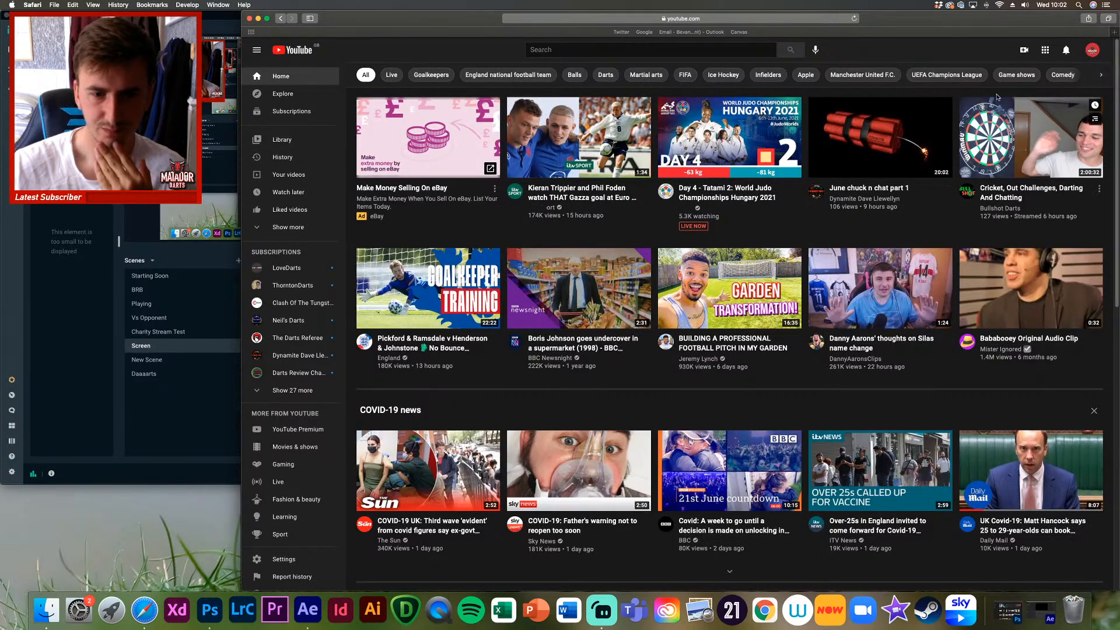
pyautogui.click(1094, 51)
pyautogui.click(1028, 108)
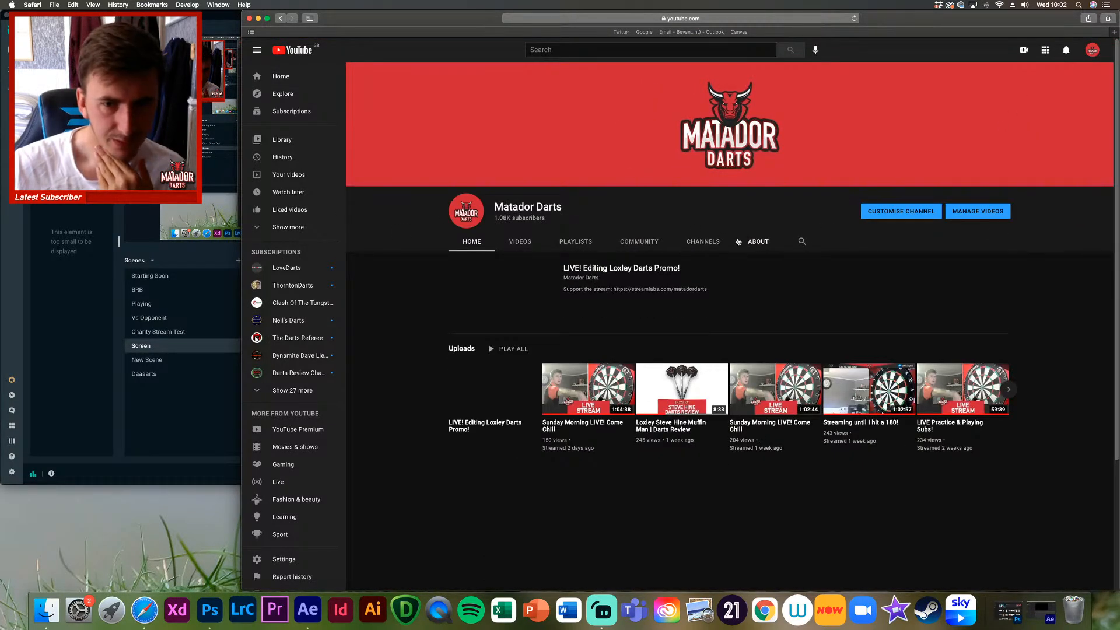
pyautogui.click(521, 291)
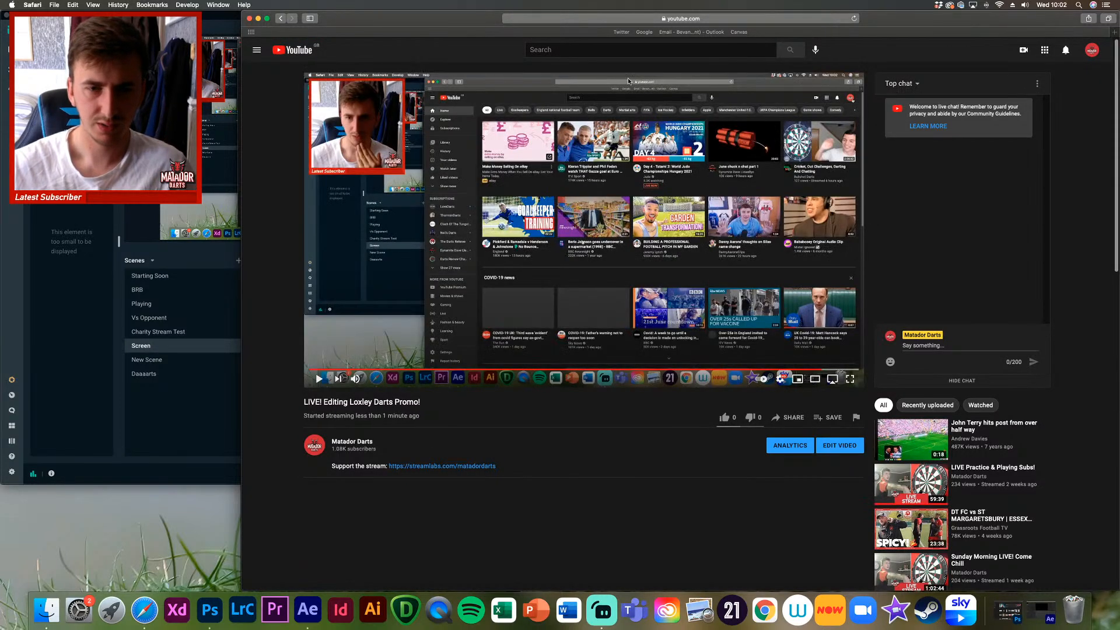
# Step: Copy the live stream's web address and go to twitter.com
pyautogui.click(700, 21)
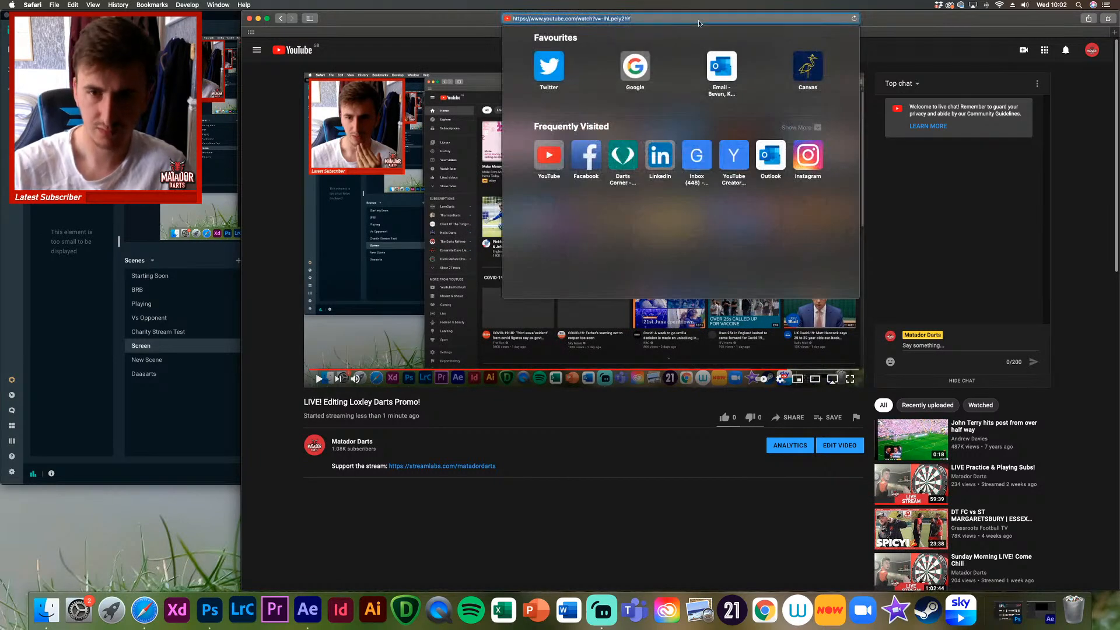
pyautogui.write('twitter.com')
pyautogui.press('Return')
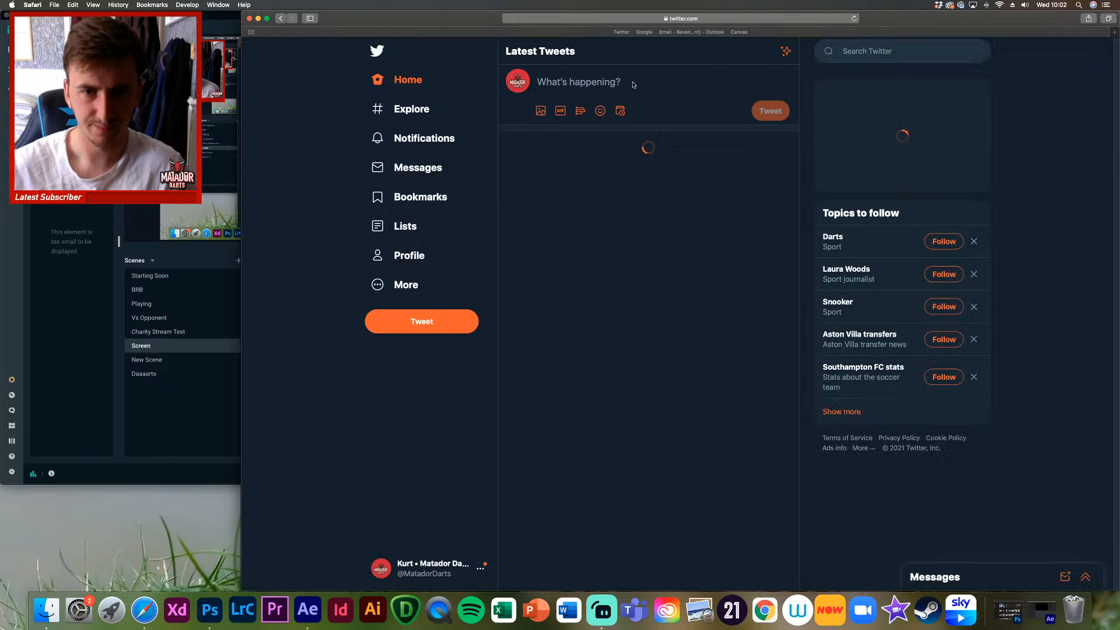
# Step: Post a tweet reading "LIVE!" followed by a blank line and the YouTube stream link
pyautogui.click(619, 83)
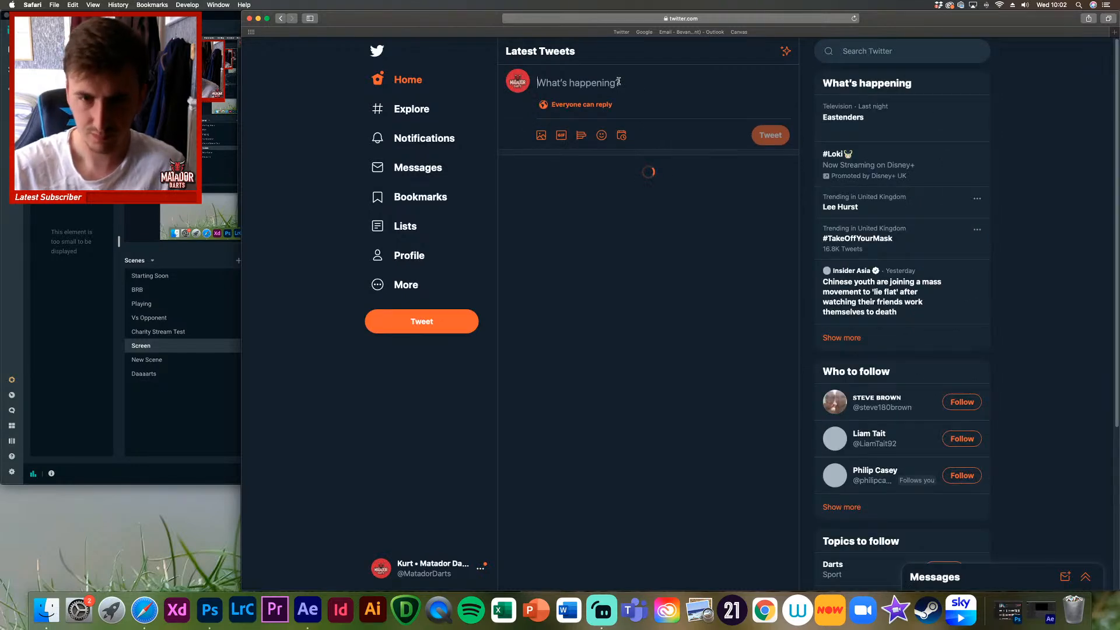
pyautogui.write('LIVE!')
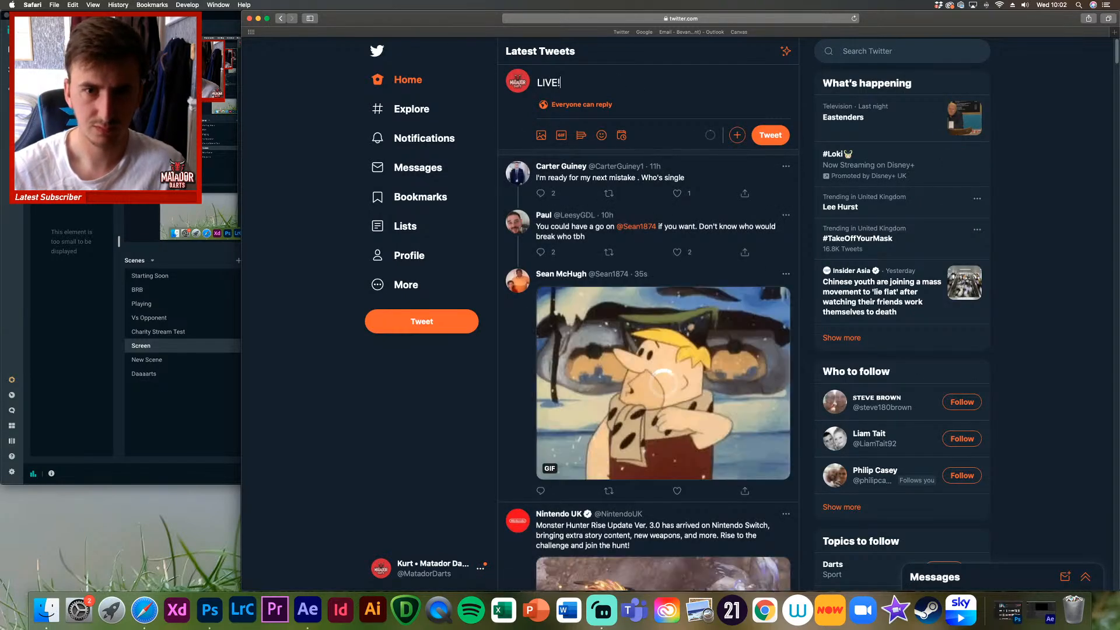
pyautogui.press('Return')
pyautogui.press('Return')
pyautogui.write('https://www.youtube.com/watch?v=-IhLpeiy2hY')
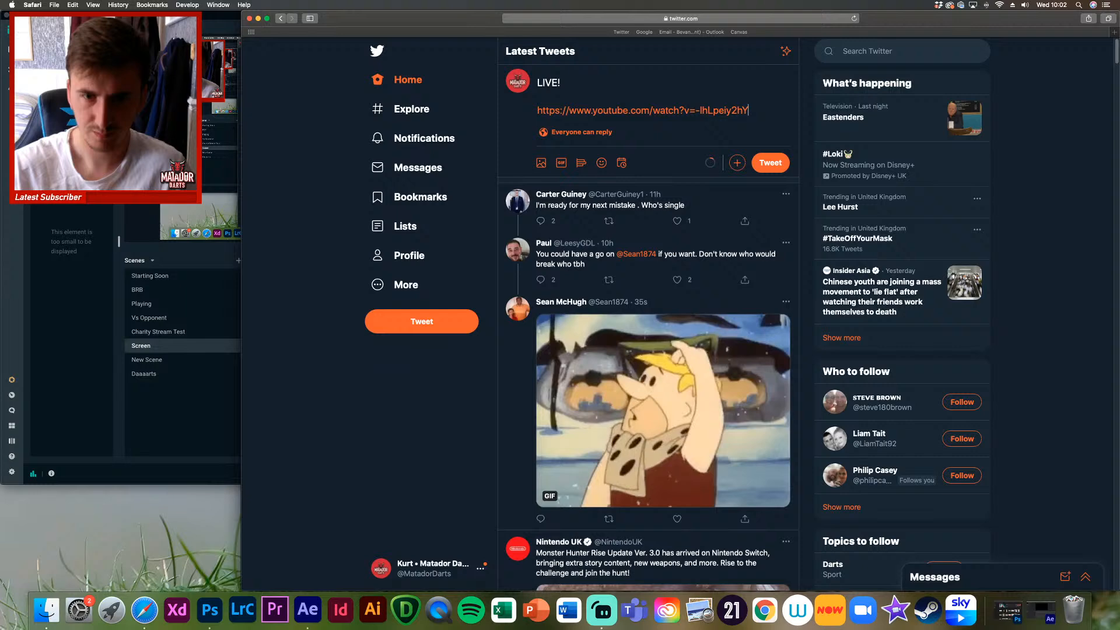
pyautogui.click(778, 163)
# Step: Return to the YouTube stream page, pop out its live chat and lower the system volume
pyautogui.click(280, 19)
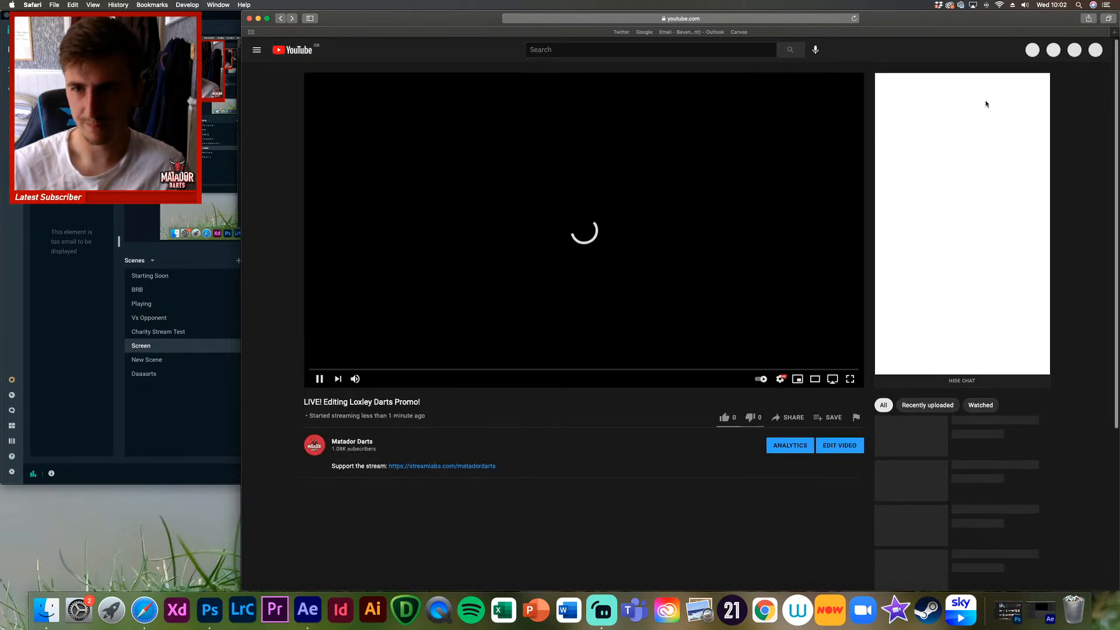
pyautogui.click(1038, 83)
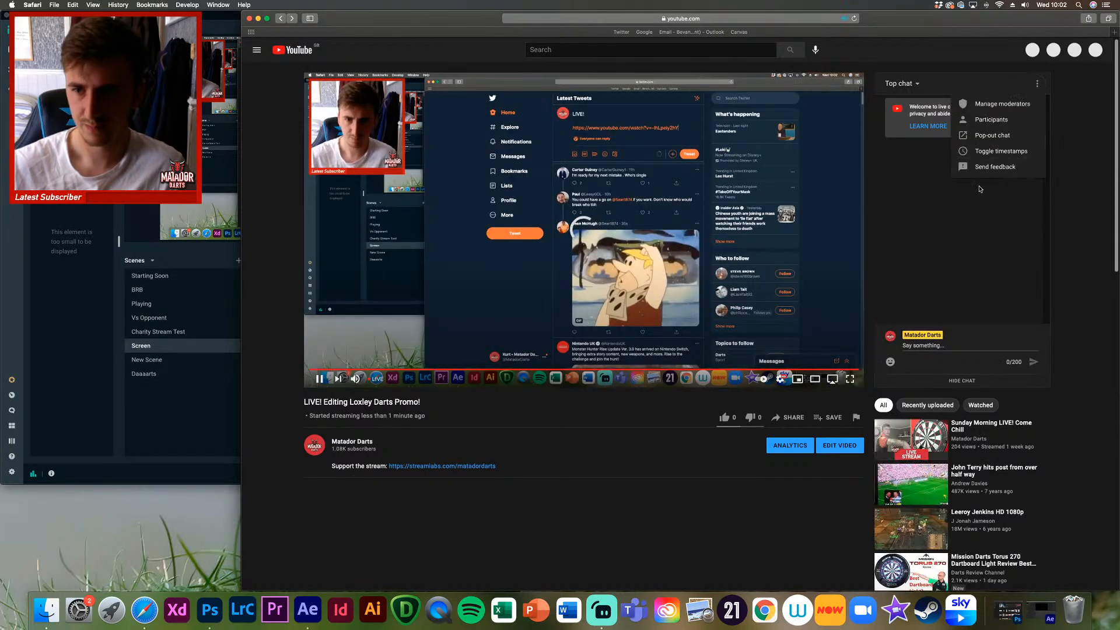
pyautogui.click(992, 135)
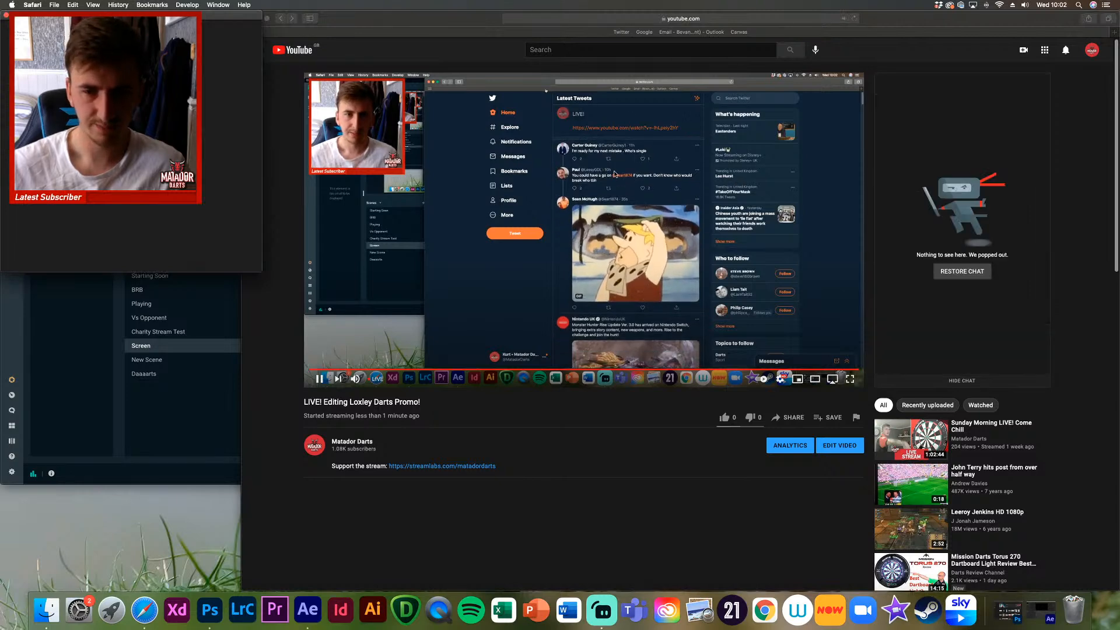
pyautogui.press('XF86AudioLowerVolume')
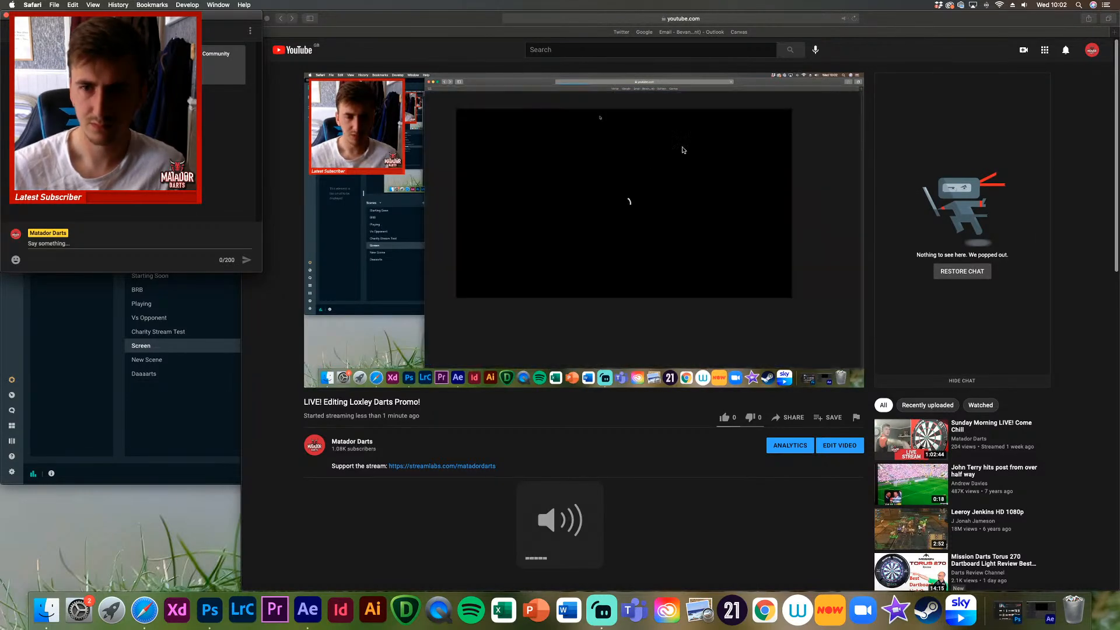
# Step: Close the main browser window and move the chat popup to the opposite upper corner of the desktop
pyautogui.moveTo(384, 19); pyautogui.dragTo(427, 19)
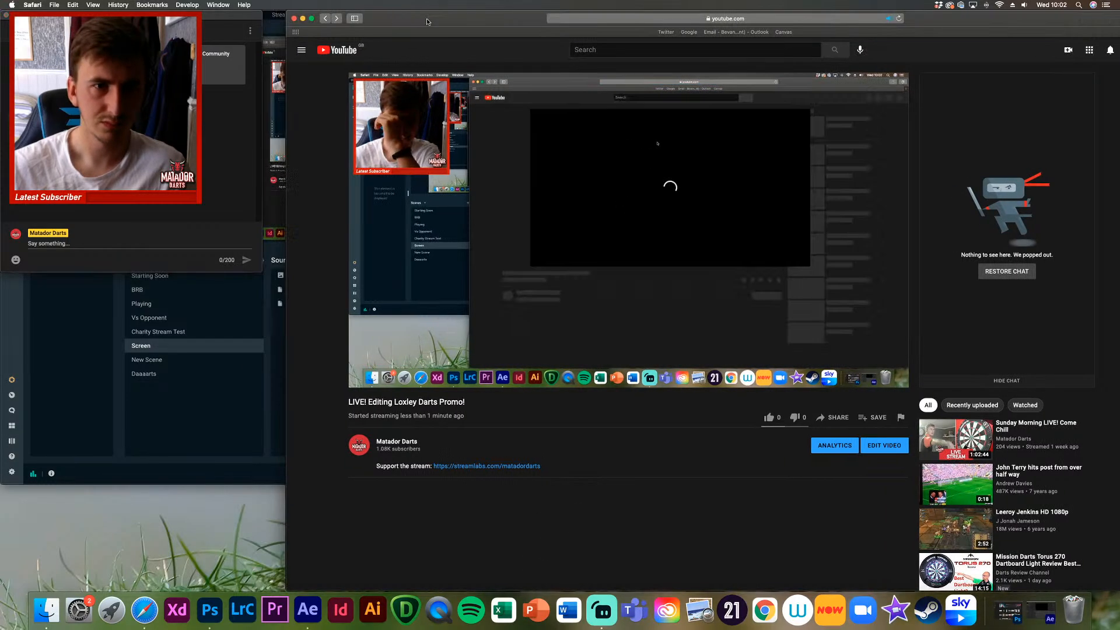
pyautogui.click(295, 21)
pyautogui.moveTo(234, 14); pyautogui.dragTo(1091, 15)
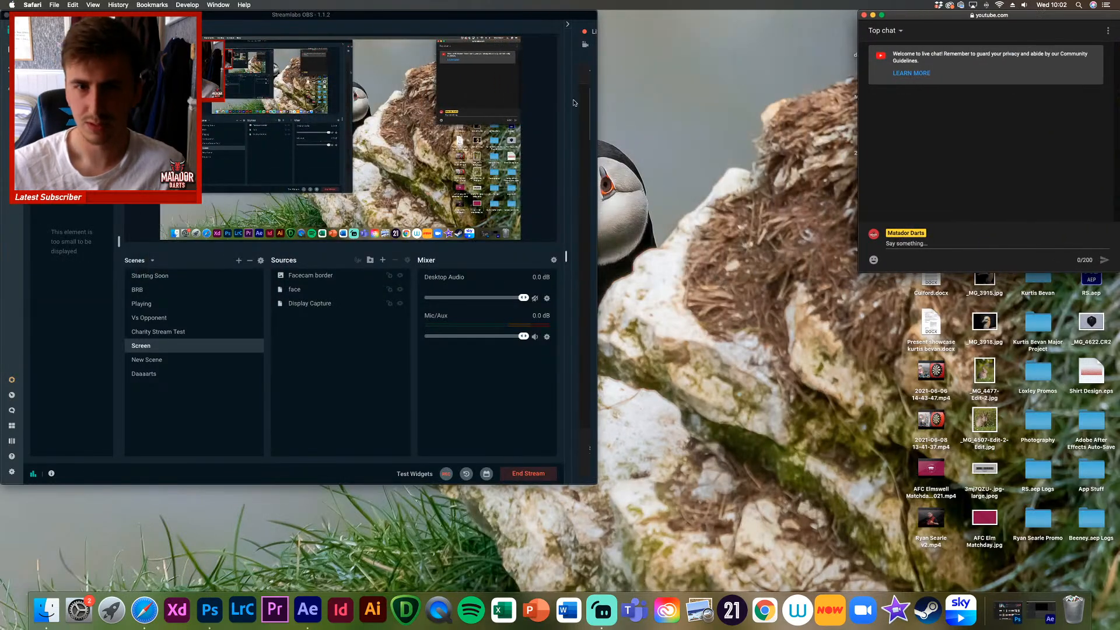
# Step: Minimise Streamlabs OBS, restore the After Effects window and stretch it across the full screen width
pyautogui.click(526, 12)
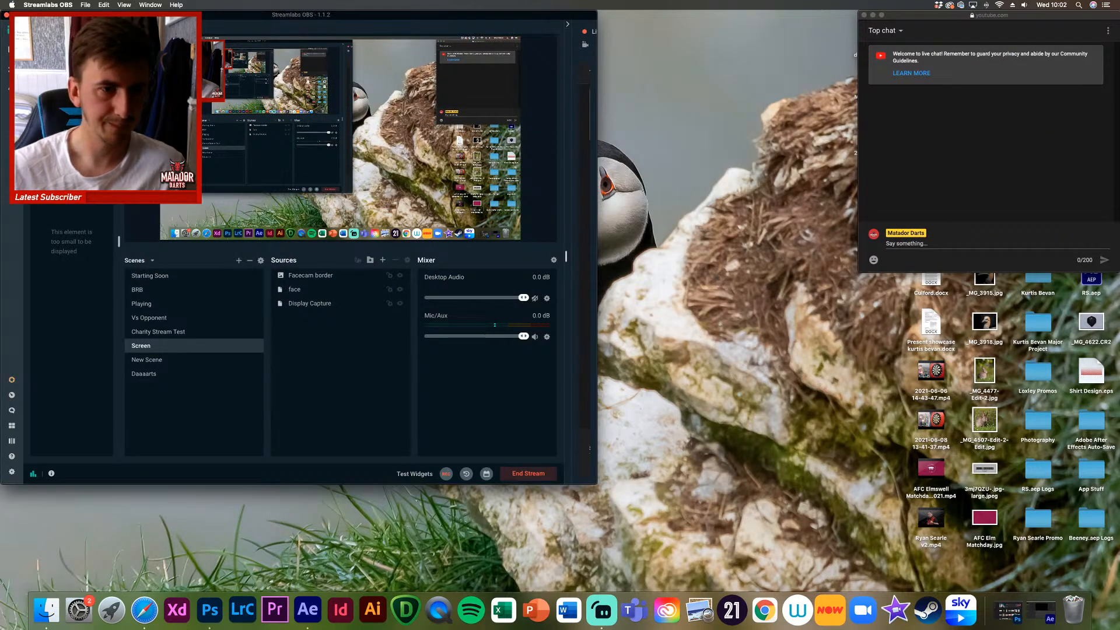
pyautogui.click(18, 15)
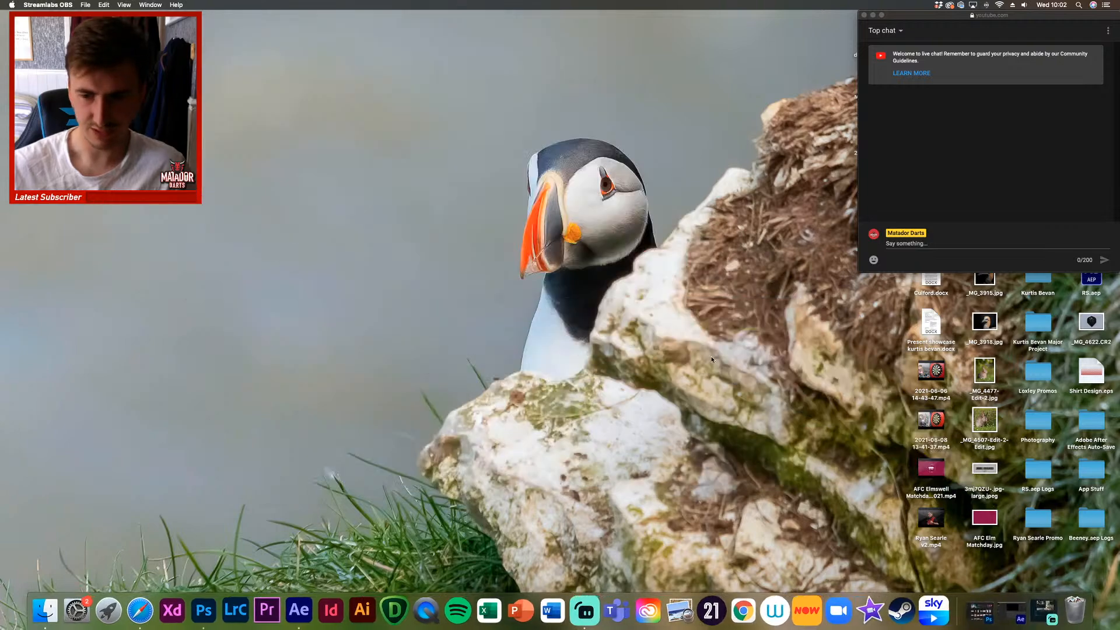
pyautogui.click(1009, 611)
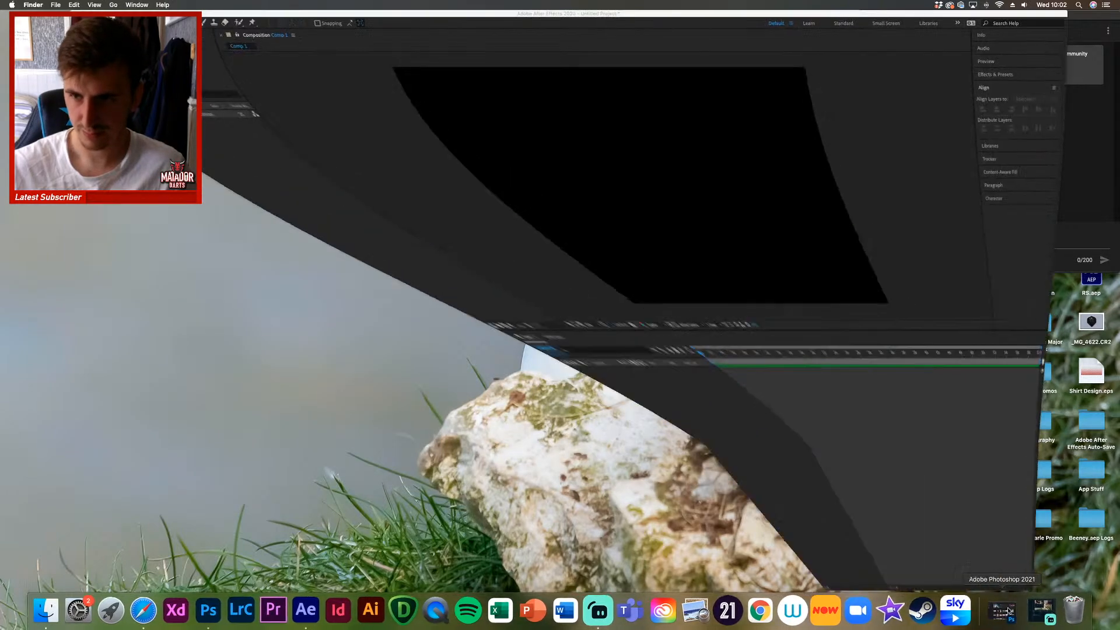
pyautogui.moveTo(1067, 277); pyautogui.dragTo(1117, 276)
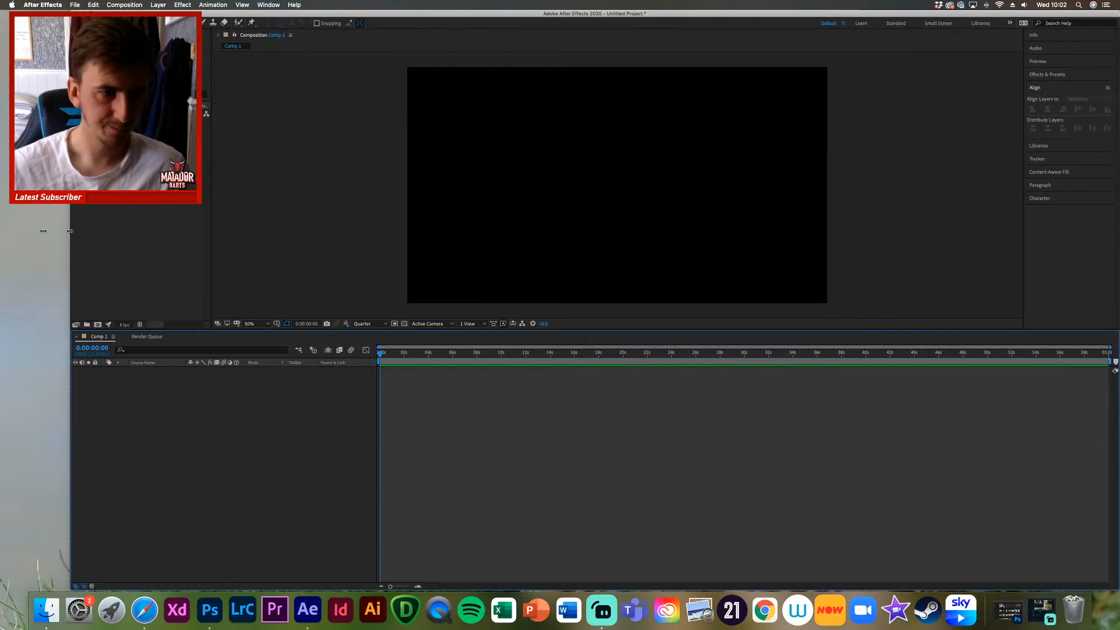
pyautogui.moveTo(70, 231); pyautogui.dragTo(1, 231)
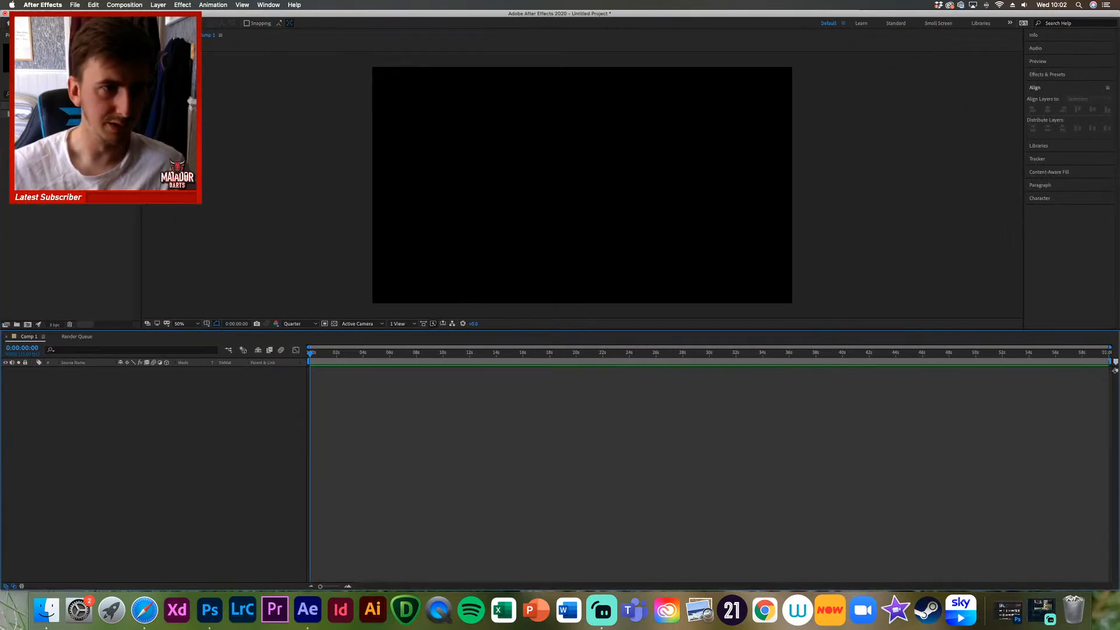
# Step: Minimise After Effects, switch to Photoshop and place its window side by side with the chat popup
pyautogui.click(13, 14)
pyautogui.click(214, 614)
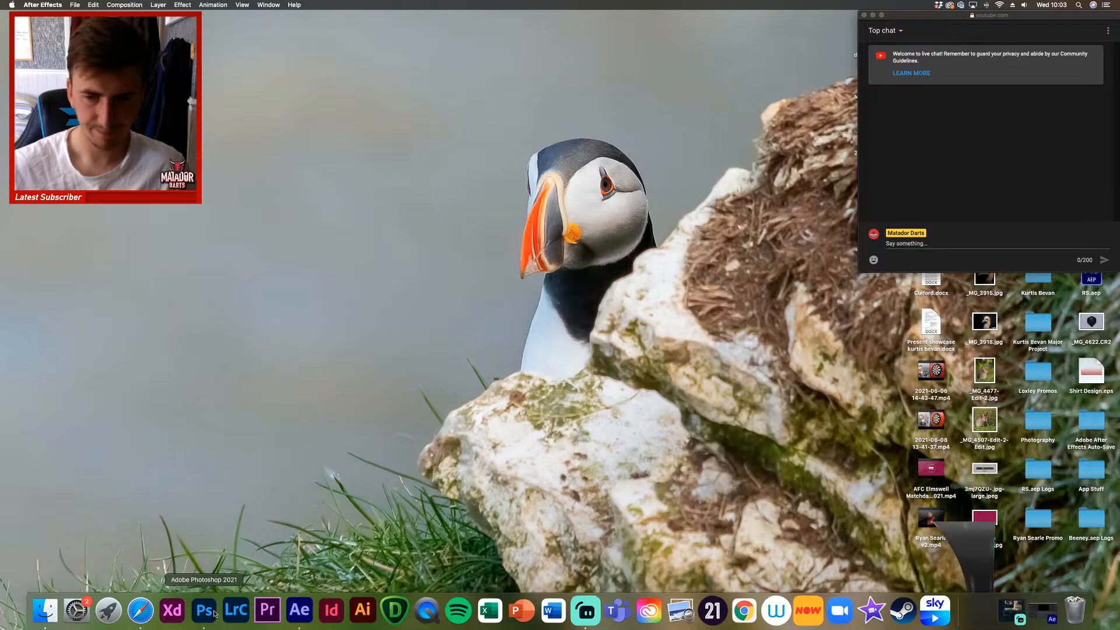
pyautogui.moveTo(877, 12); pyautogui.dragTo(196, 15)
pyautogui.moveTo(505, 29); pyautogui.dragTo(425, 7)
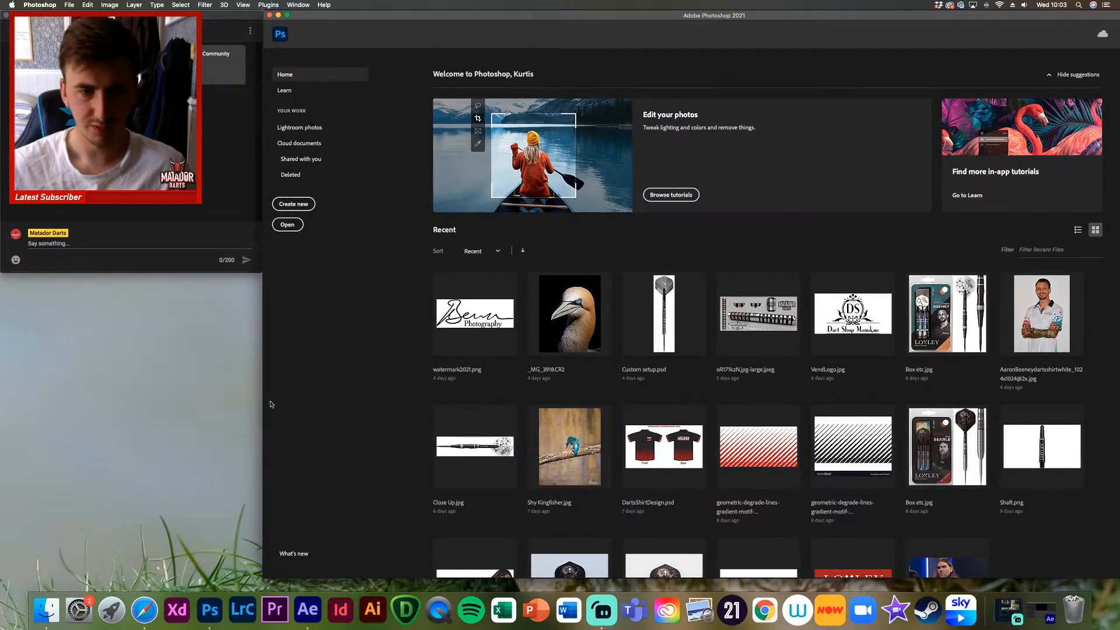
# Step: Shrink the chat popup in both width and height, then bring Photoshop back into focus
pyautogui.click(221, 202)
pyautogui.moveTo(261, 270); pyautogui.dragTo(124, 240)
pyautogui.click(275, 268)
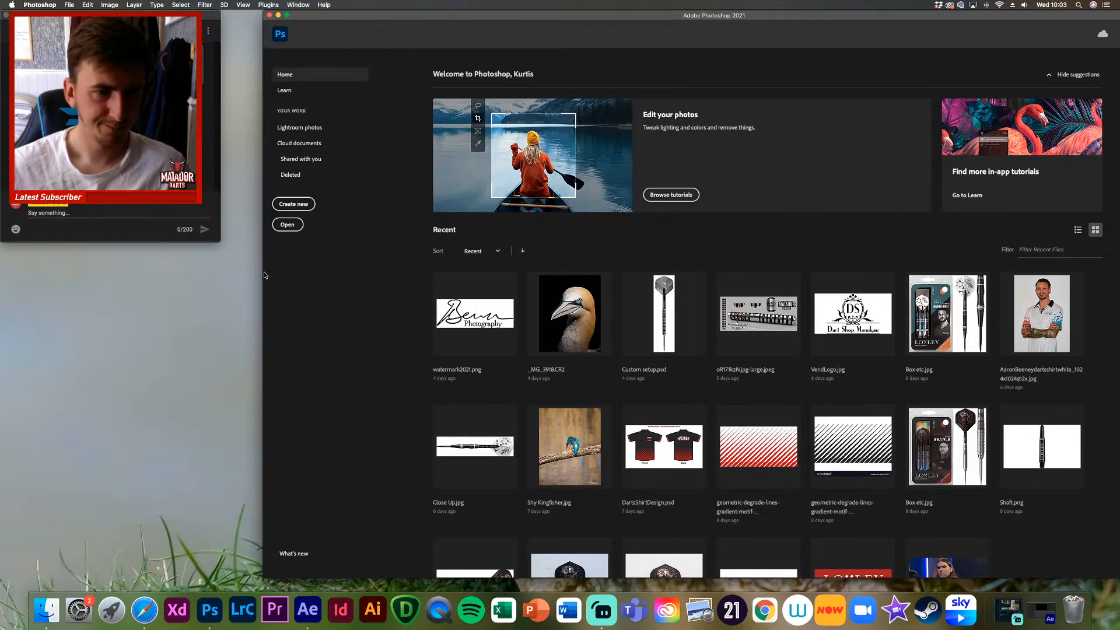
# Step: Align the Photoshop window against the chat popup's edge and widen it to the far screen edge
pyautogui.moveTo(386, 26); pyautogui.dragTo(348, 14)
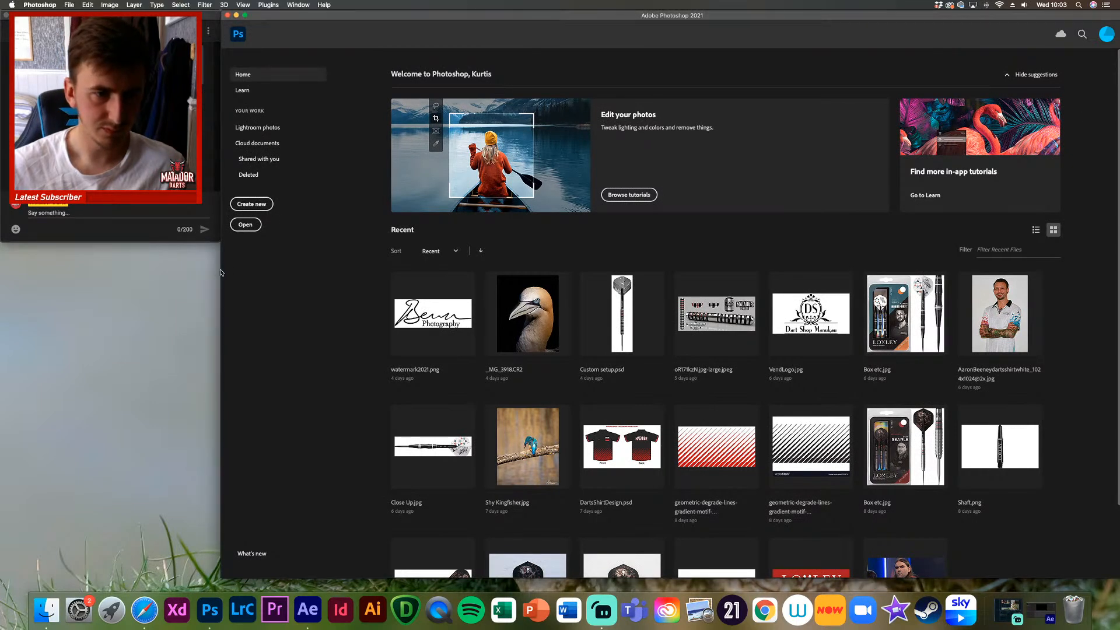
pyautogui.moveTo(224, 270); pyautogui.dragTo(235, 268)
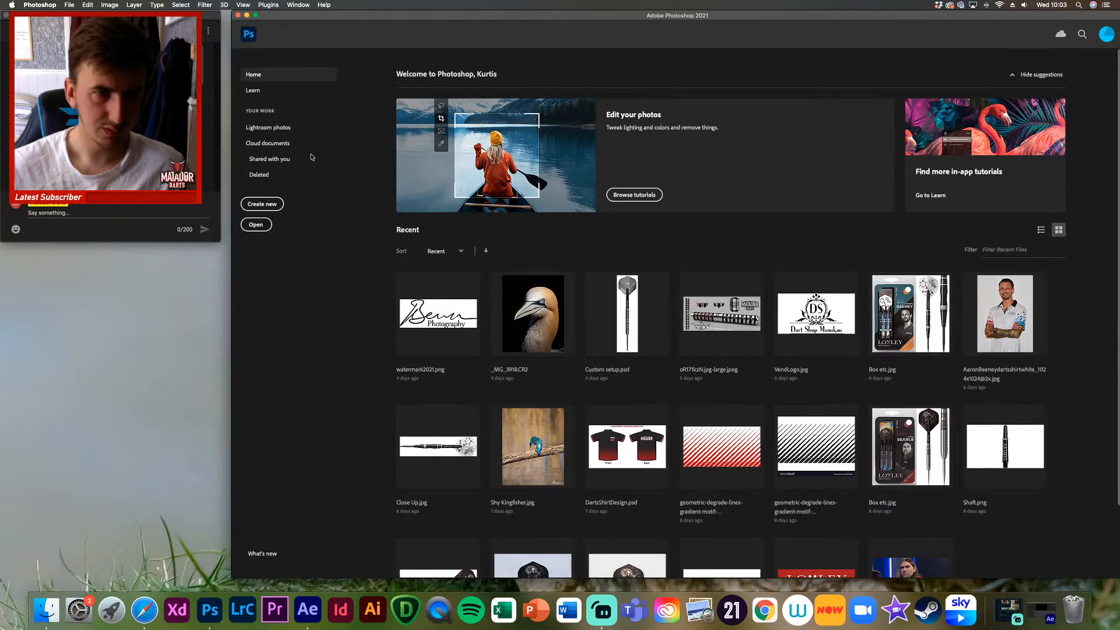
pyautogui.moveTo(346, 18); pyautogui.dragTo(336, 17)
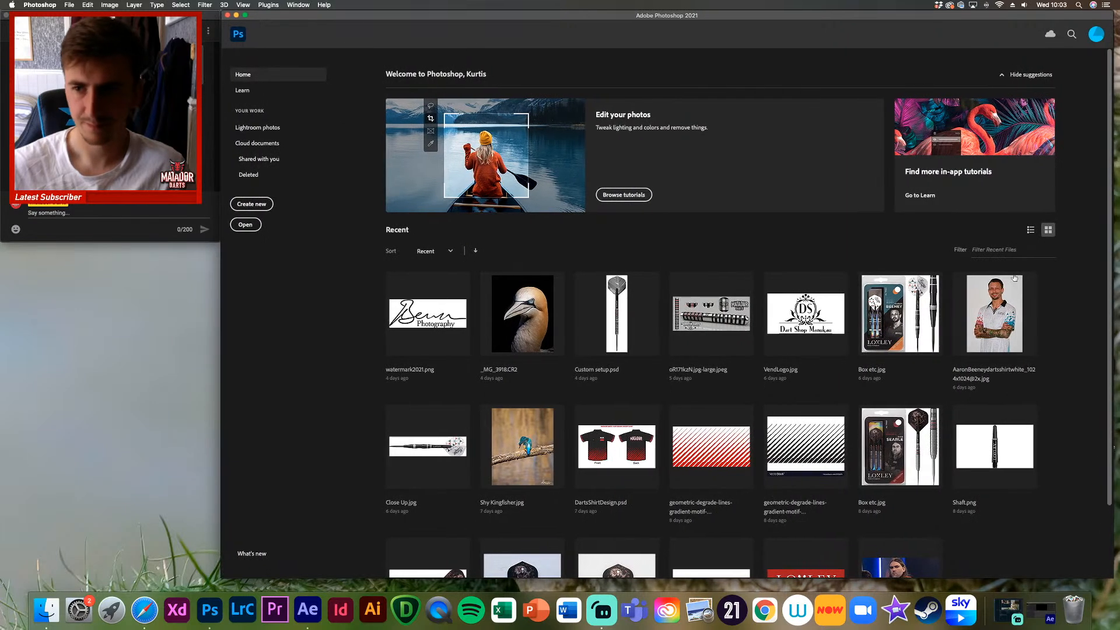
pyautogui.moveTo(1114, 306); pyautogui.dragTo(1117, 313)
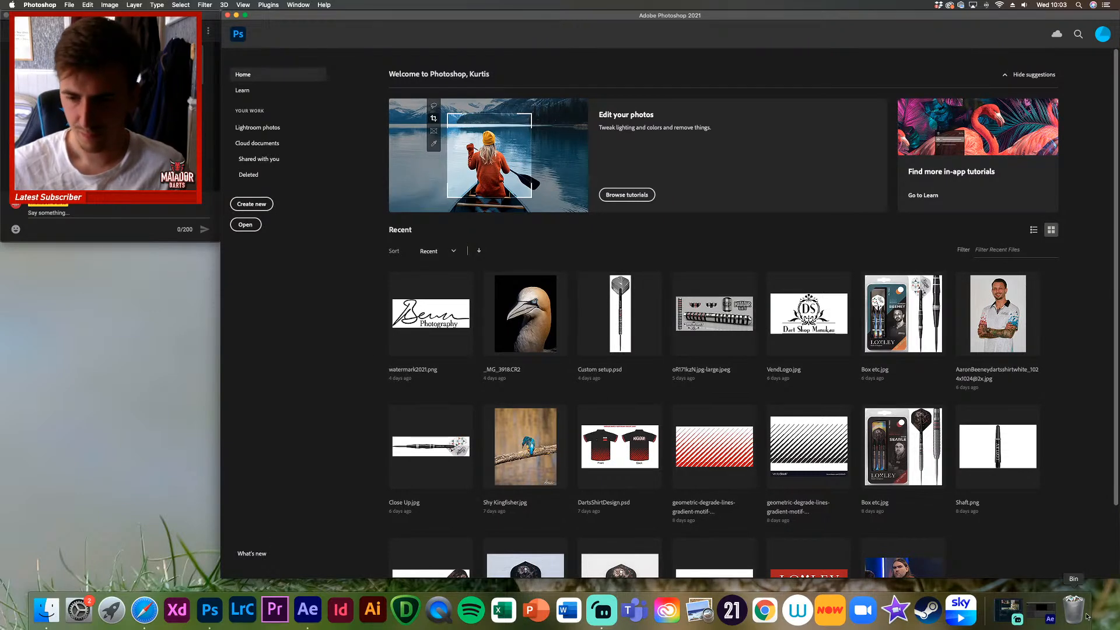
# Step: Check the stream in Streamlabs OBS, minimise it again and extend the Photoshop window down to the dock
pyautogui.click(1010, 610)
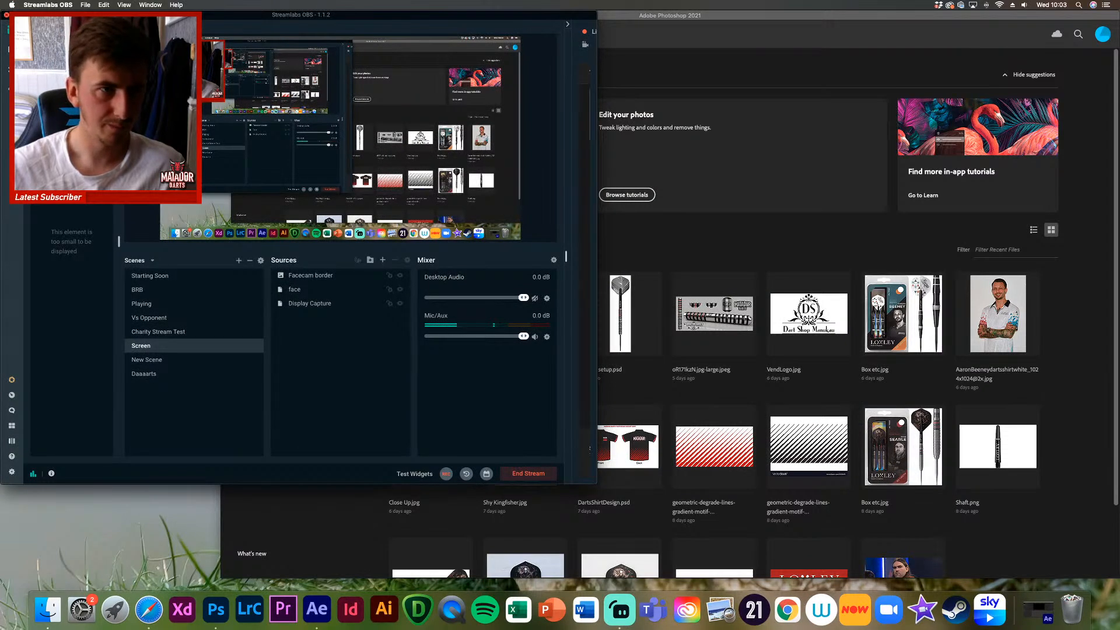
pyautogui.press('super+m')
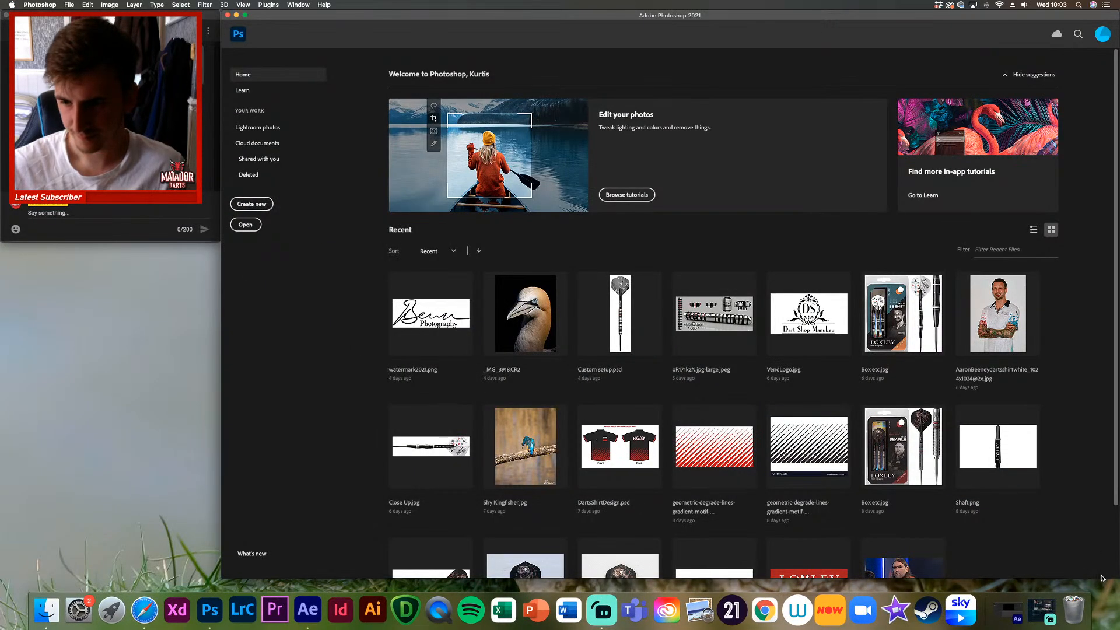
pyautogui.moveTo(1100, 581); pyautogui.dragTo(1099, 593)
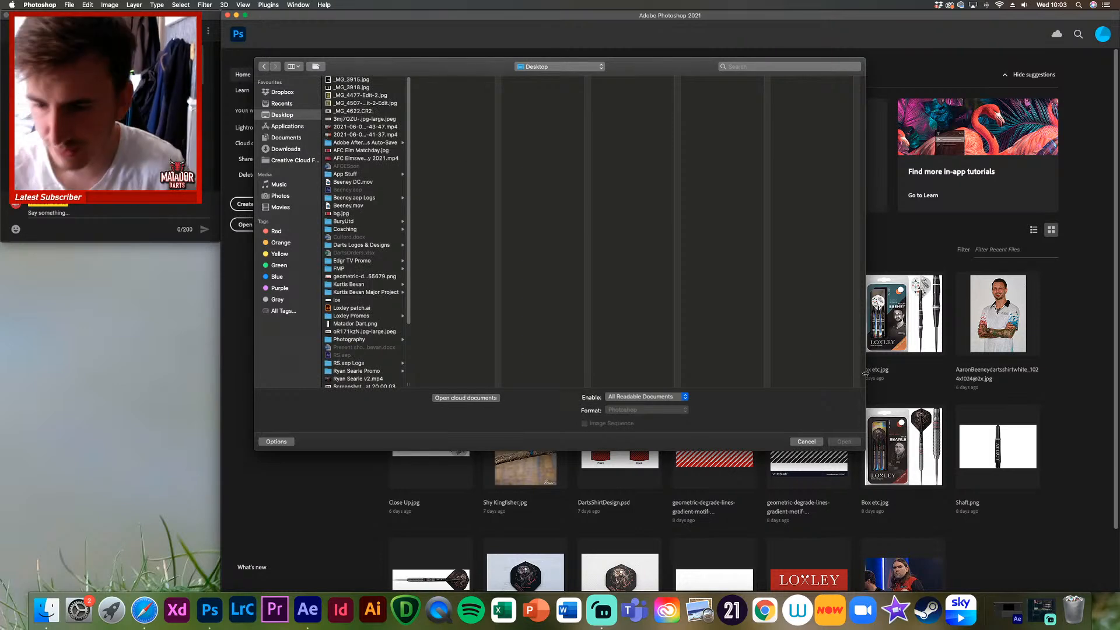
pyautogui.click(1044, 610)
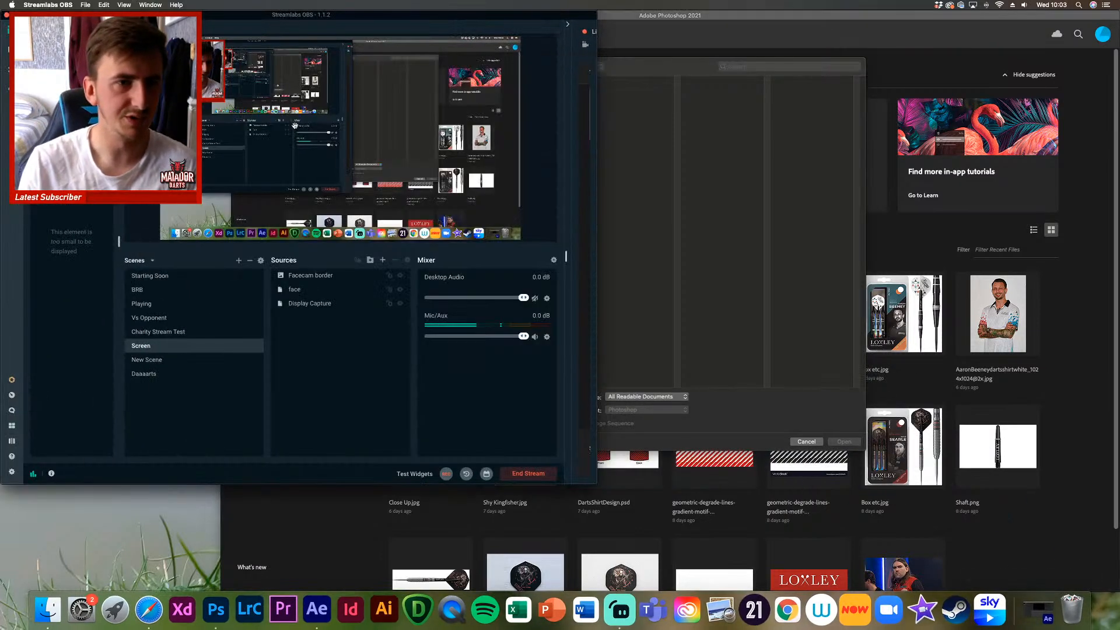
pyautogui.click(15, 15)
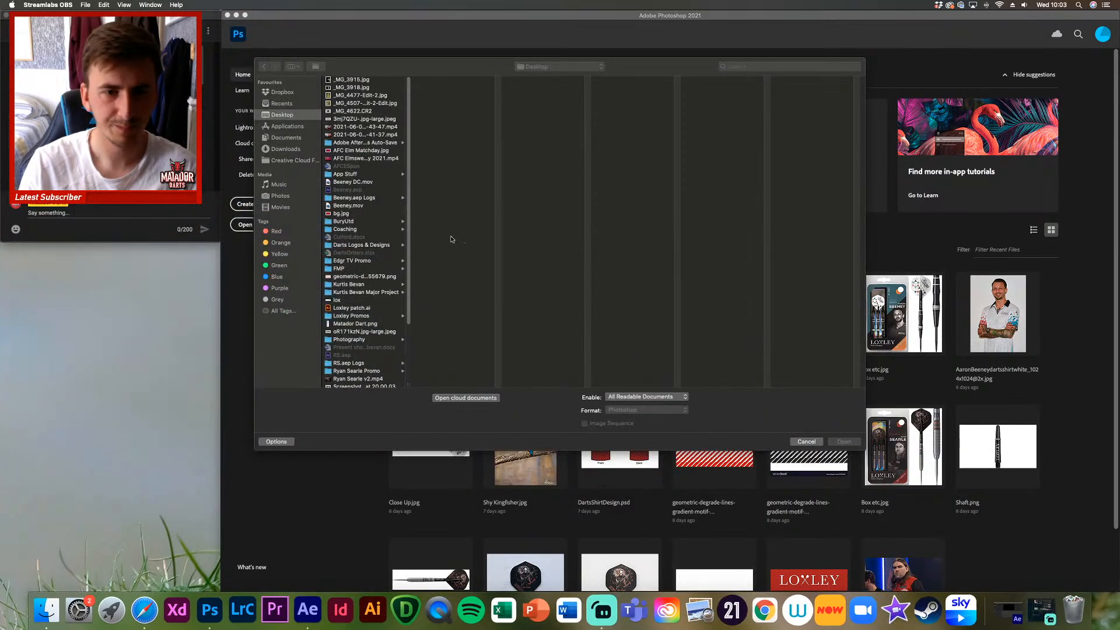
# Step: Open the Close Up JPEG from Desktop > Loxley Promos > Hine > Images
pyautogui.moveTo(407, 215); pyautogui.dragTo(408, 234)
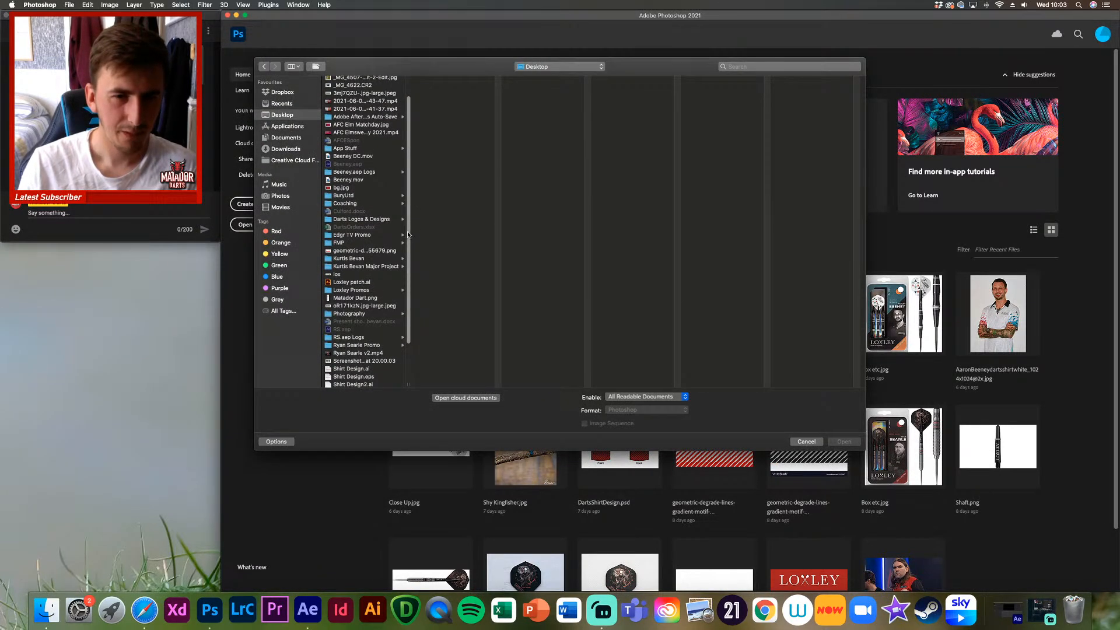
pyautogui.click(362, 289)
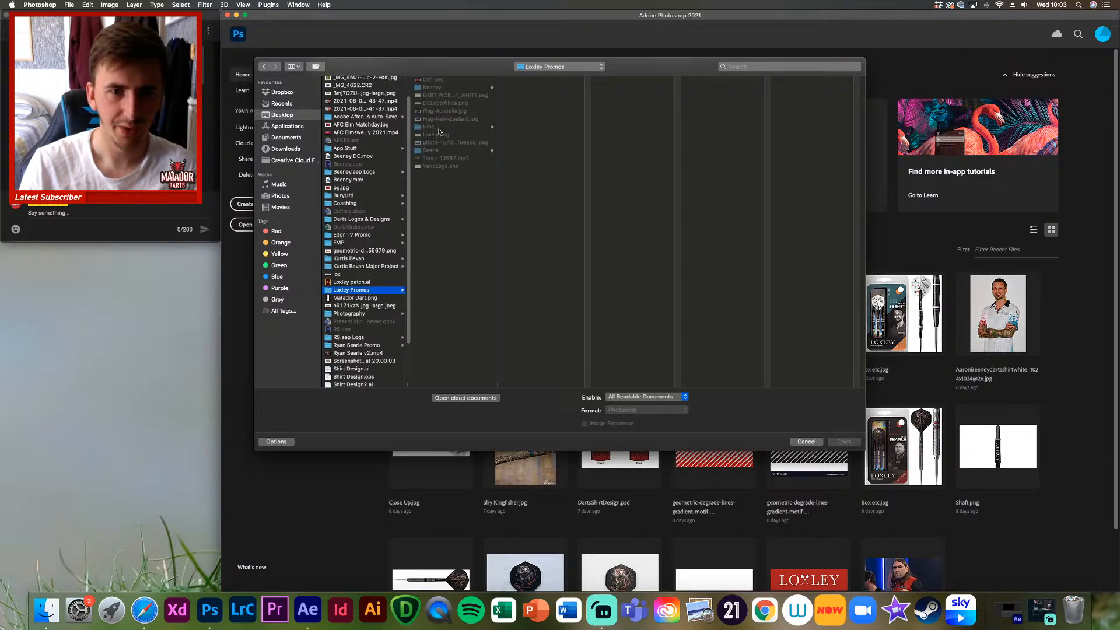
pyautogui.click(431, 127)
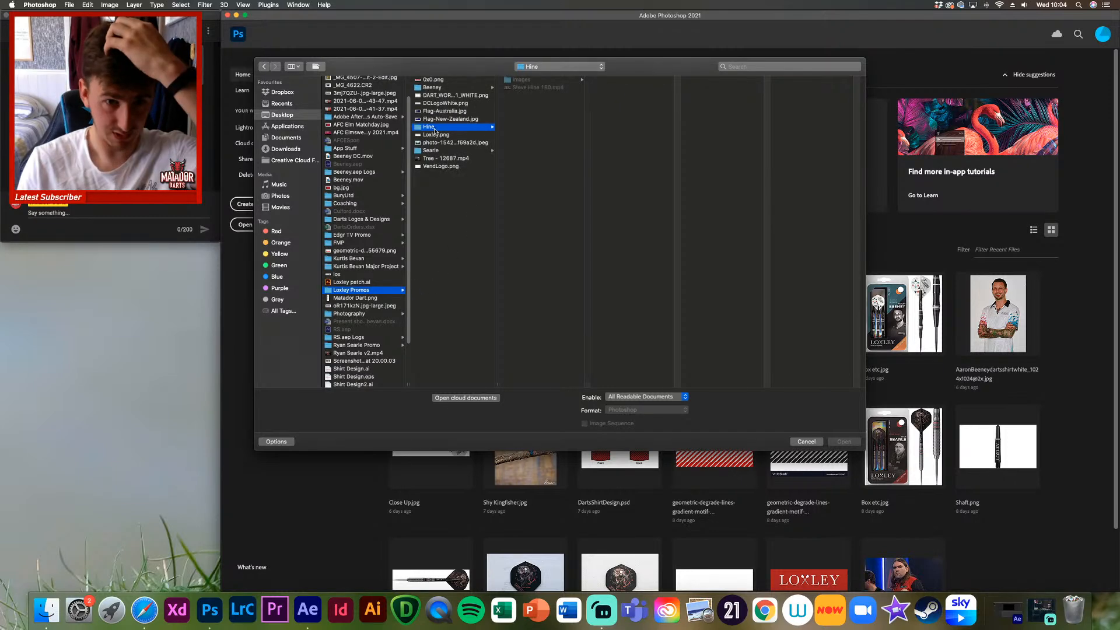
pyautogui.click(559, 79)
pyautogui.click(610, 88)
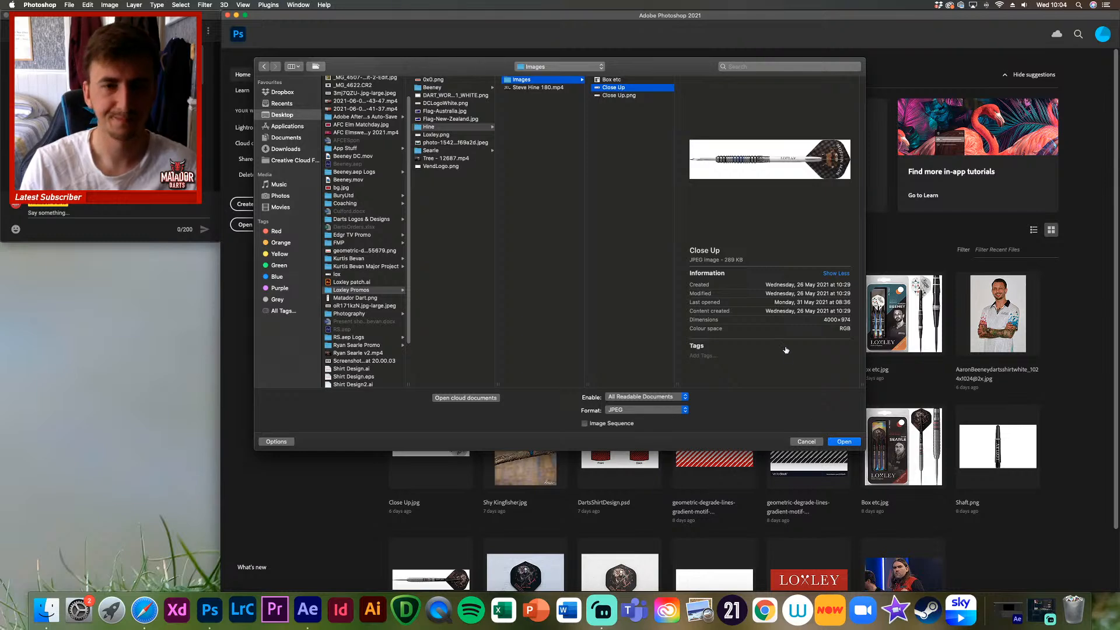
pyautogui.press('Return')
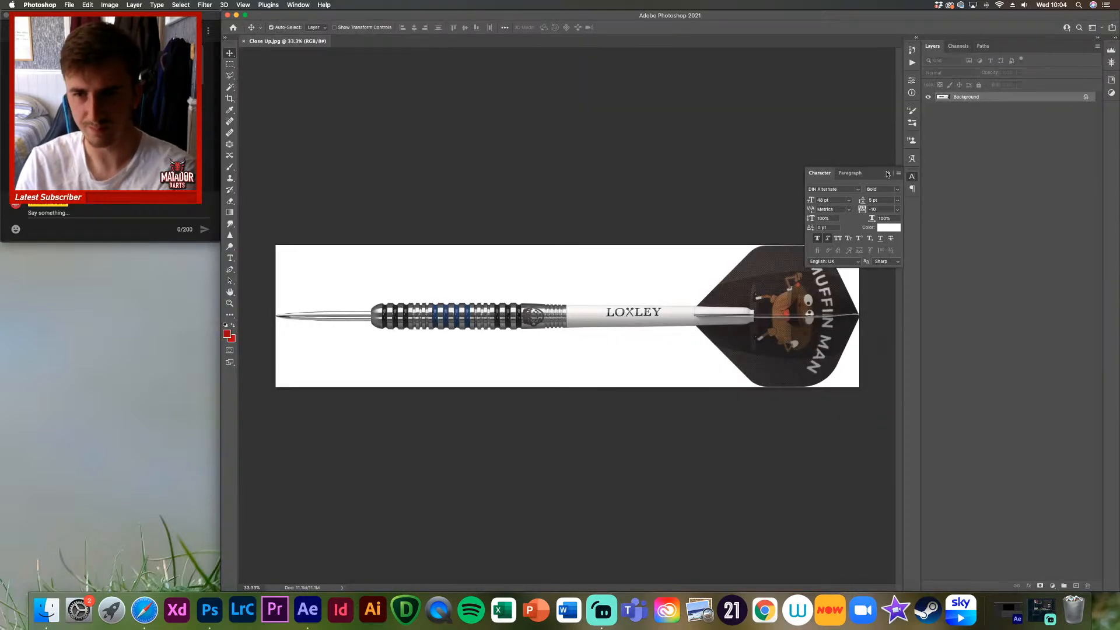
# Step: Unlock the Background layer and select the dart automatically with the Subject selection command
pyautogui.click(887, 174)
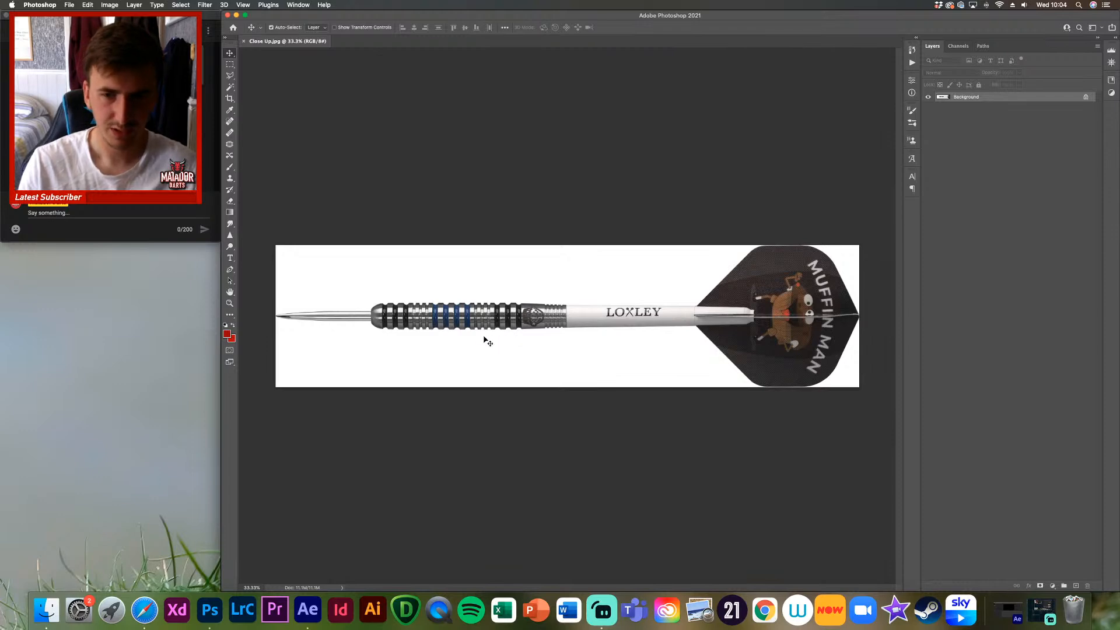
pyautogui.click(1085, 98)
pyautogui.click(182, 5)
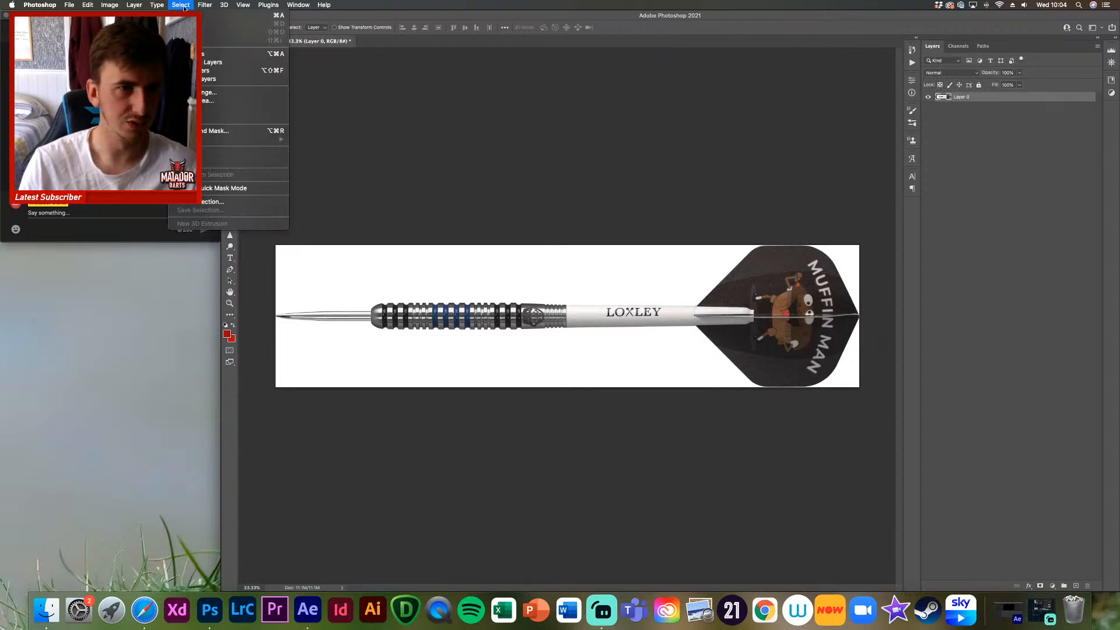
pyautogui.click(199, 109)
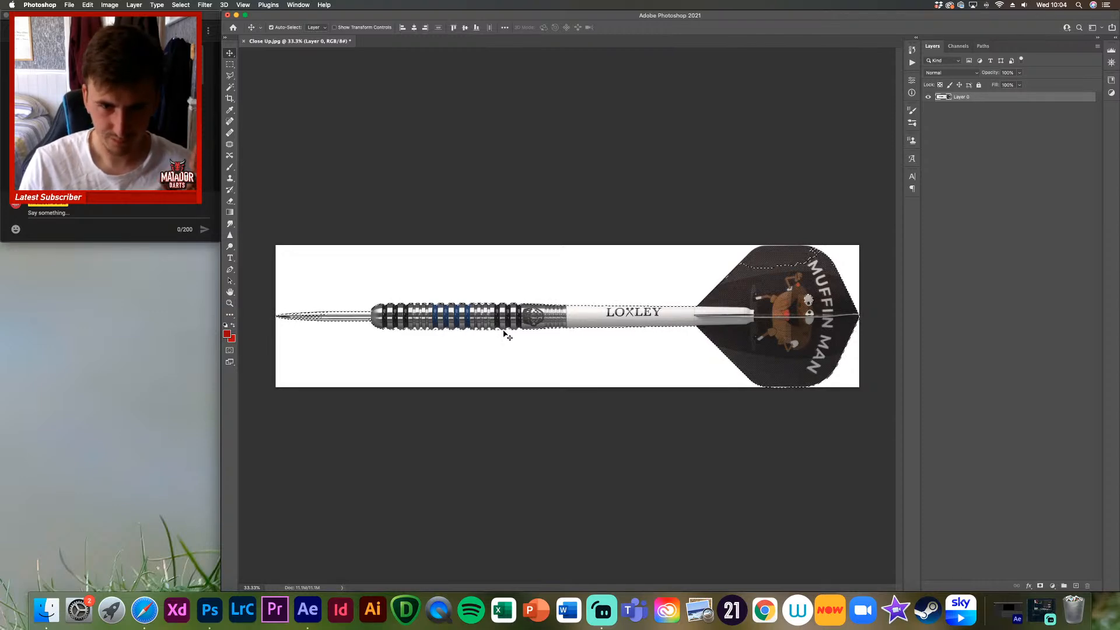
# Step: Add the missed upper part of the flight to the dart selection with the Quick Selection tool in add mode
pyautogui.click(230, 87)
pyautogui.click(290, 28)
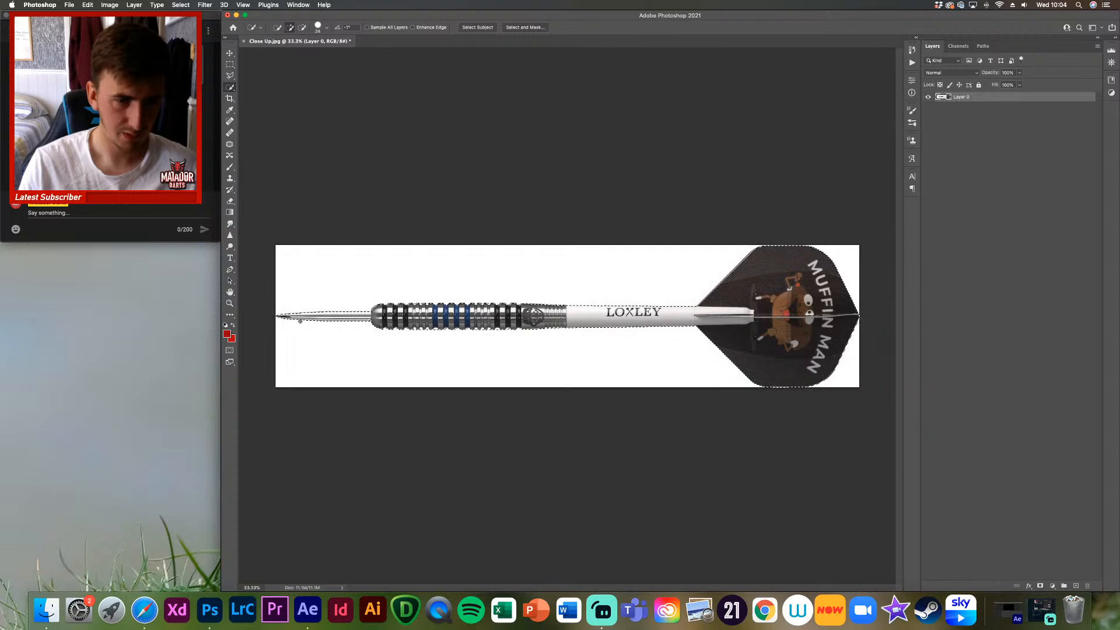
pyautogui.press('super+equal')
pyautogui.press('super+equal')
pyautogui.press('super+equal')
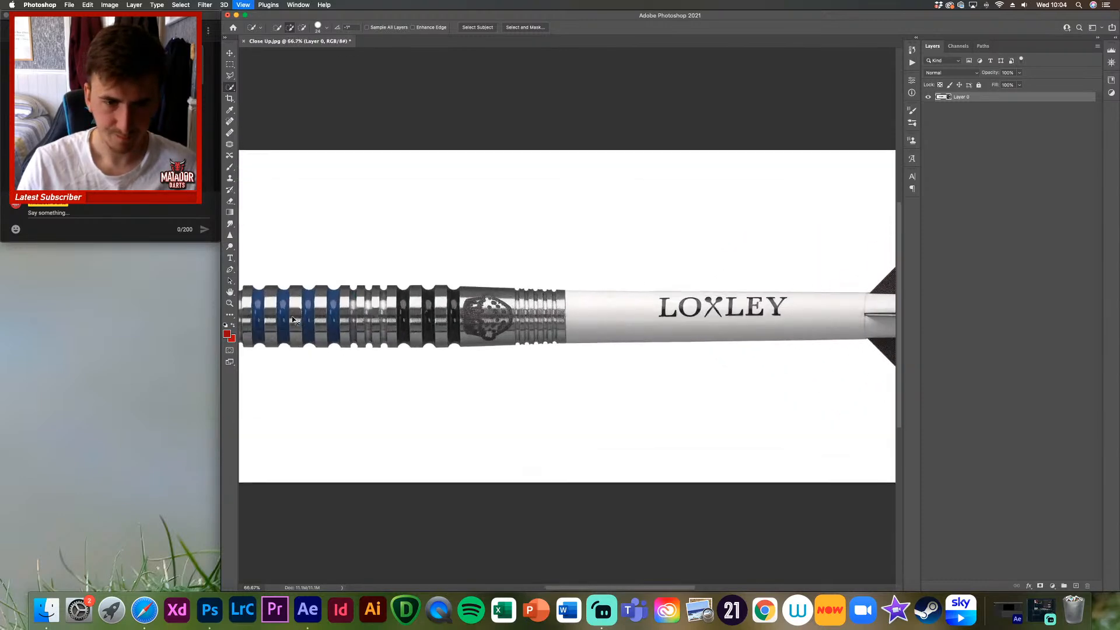
pyautogui.moveTo(375, 326); pyautogui.dragTo(579, 318)
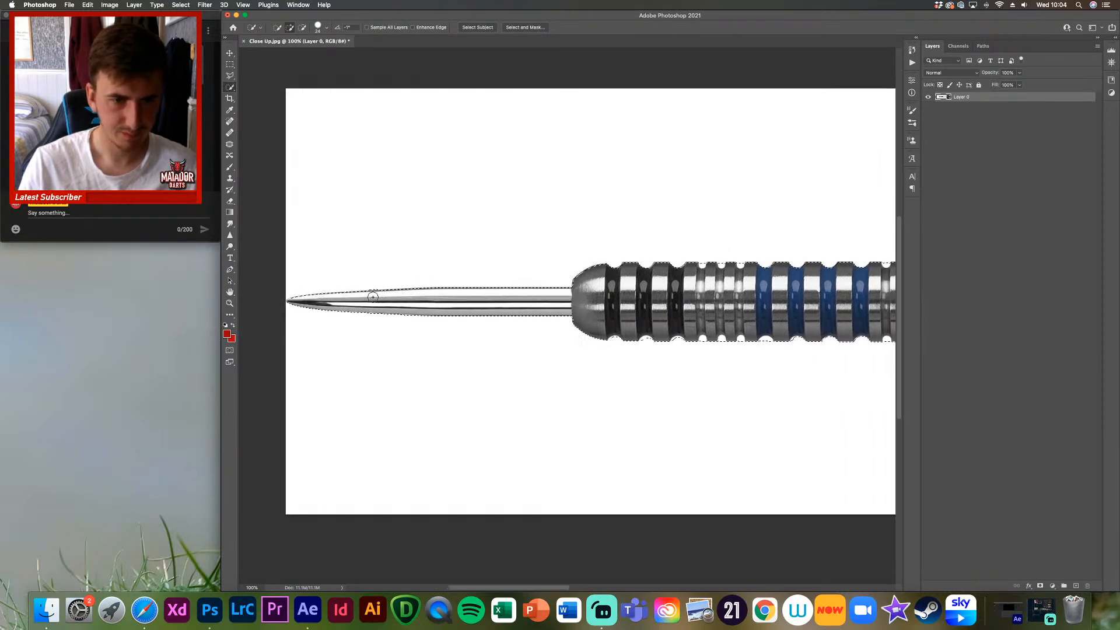
# Step: Examine the selection edge along the dart's barrel, shaft and flight at 100% zoom
pyautogui.moveTo(772, 303); pyautogui.dragTo(397, 299)
pyautogui.hscroll(10, 587, 263)
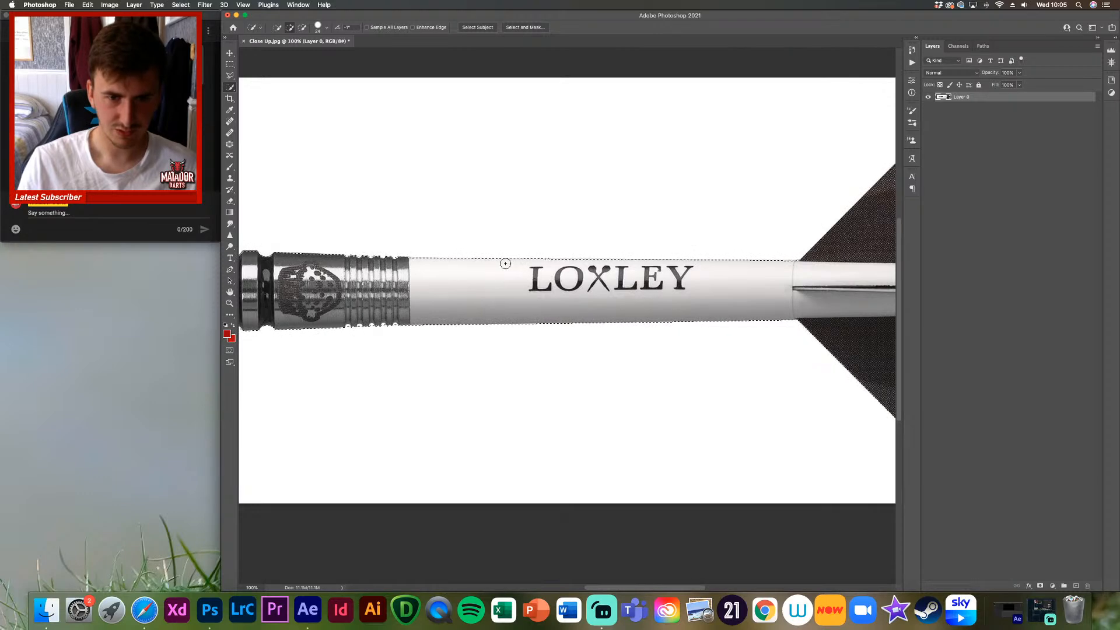
pyautogui.hscroll(6, 639, 282)
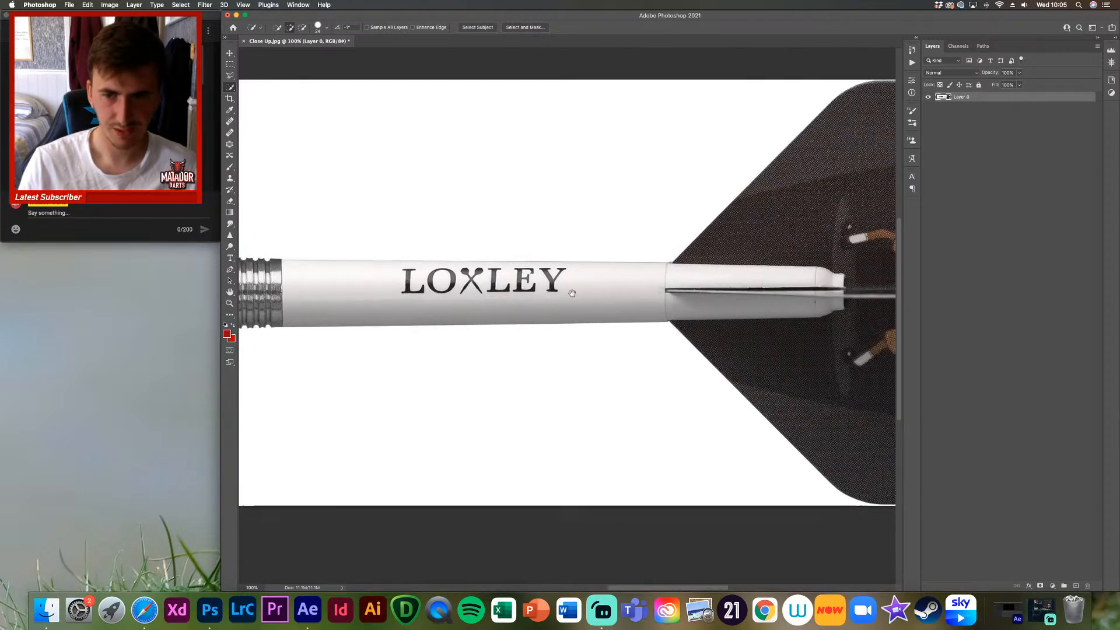
pyautogui.click(670, 250)
pyautogui.hscroll(10, 671, 245)
pyautogui.scroll(-2, 671, 245)
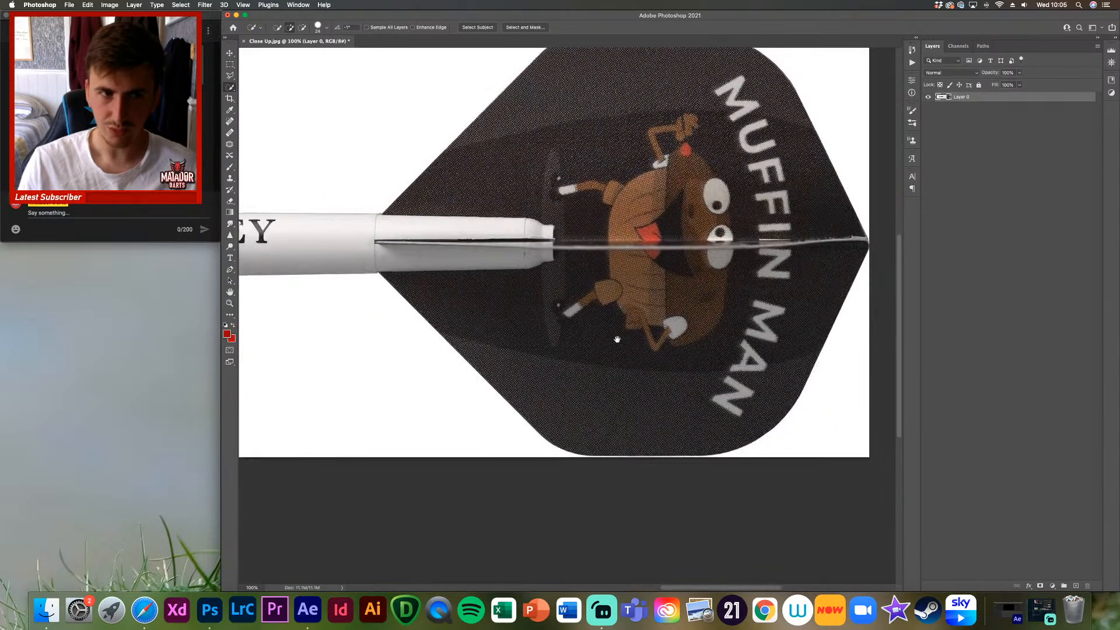
pyautogui.hscroll(-6, 642, 234)
pyautogui.scroll(2, 642, 233)
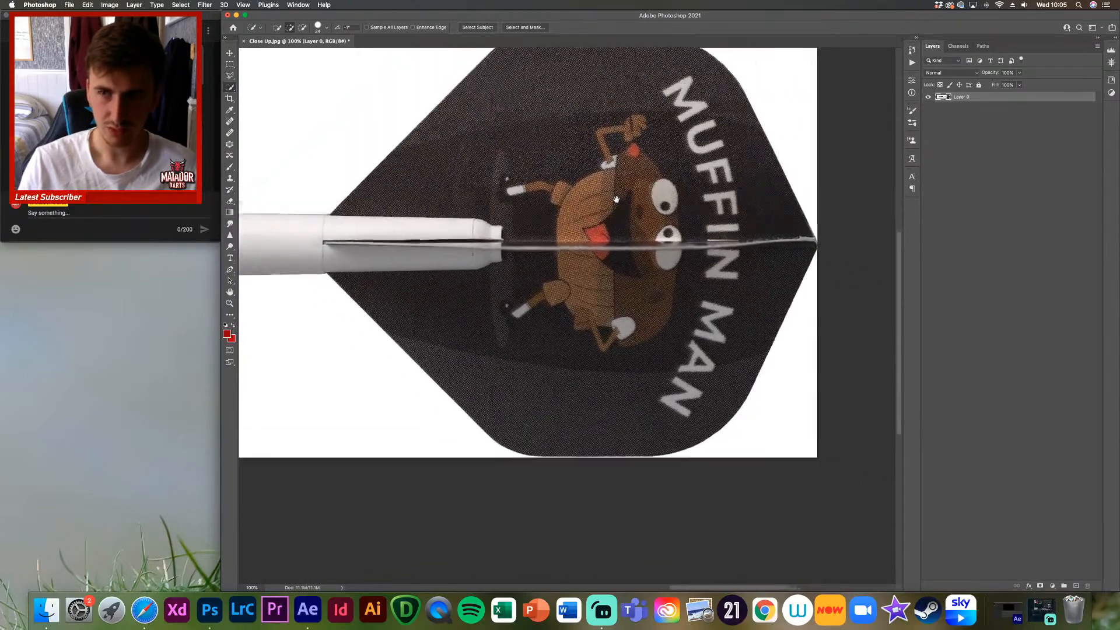
pyautogui.hscroll(-15, 587, 247)
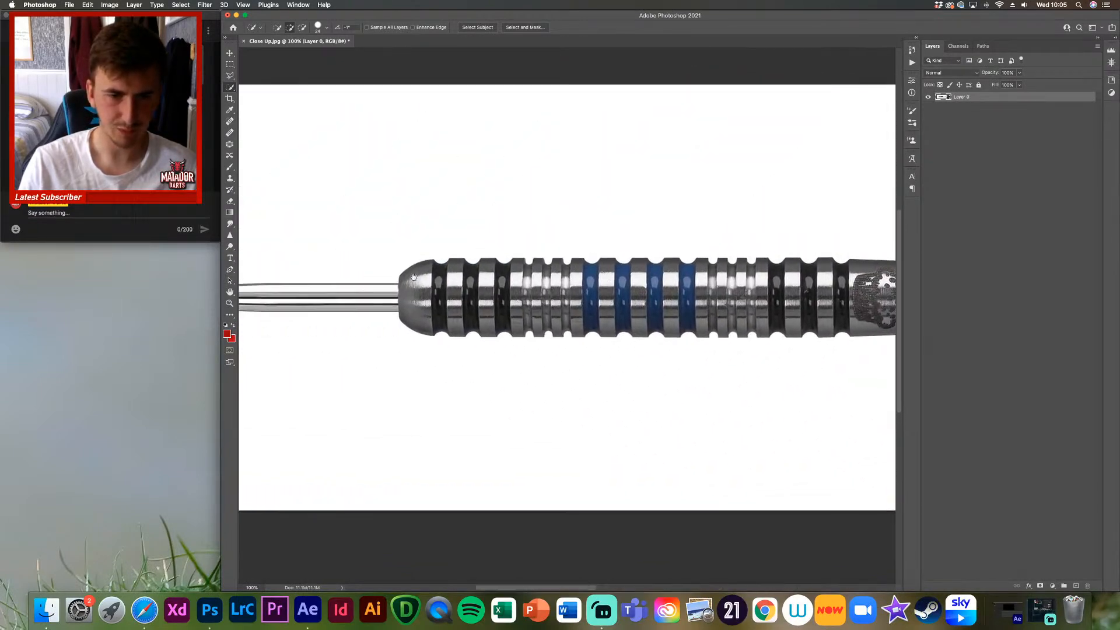
# Step: Mask the dart layer to the selection and add a new empty layer beneath it
pyautogui.click(1040, 586)
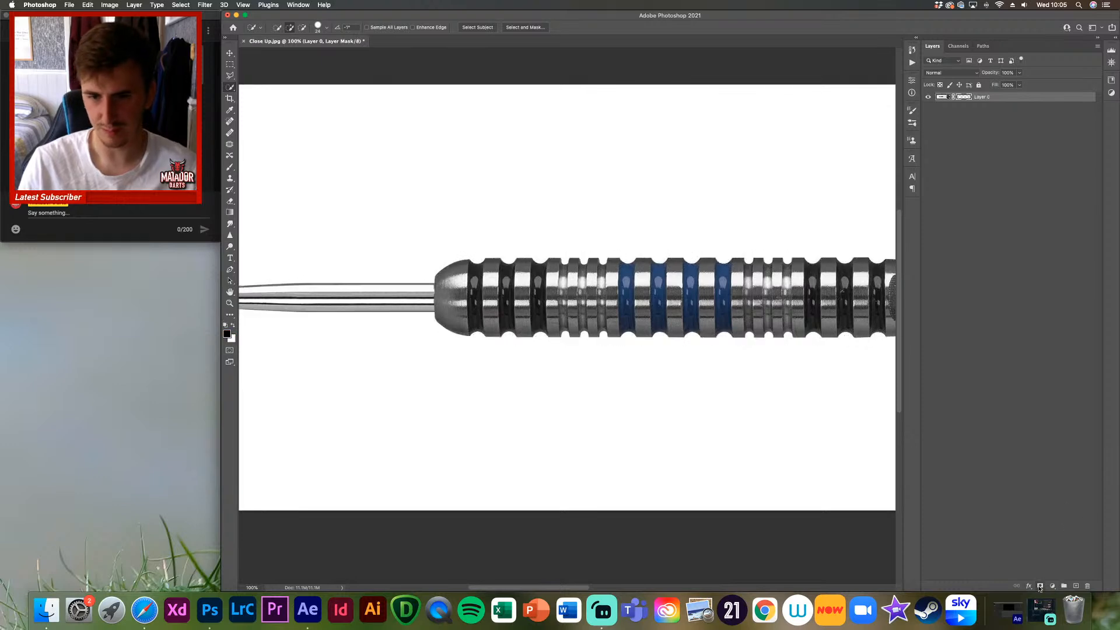
pyautogui.moveTo(352, 305); pyautogui.dragTo(485, 301)
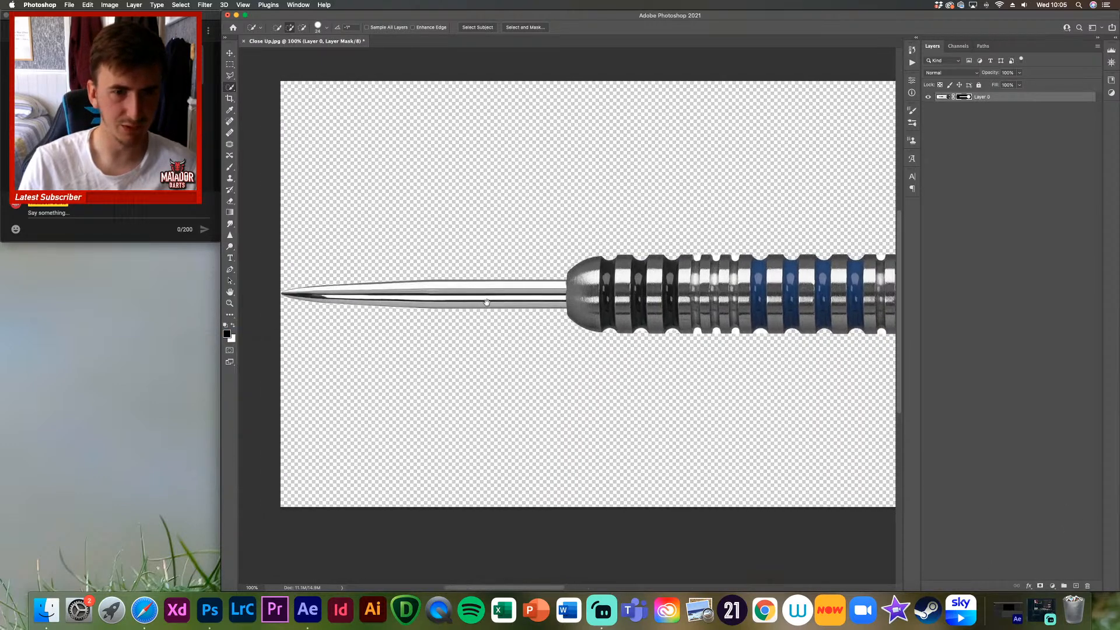
pyautogui.moveTo(612, 317); pyautogui.dragTo(474, 327)
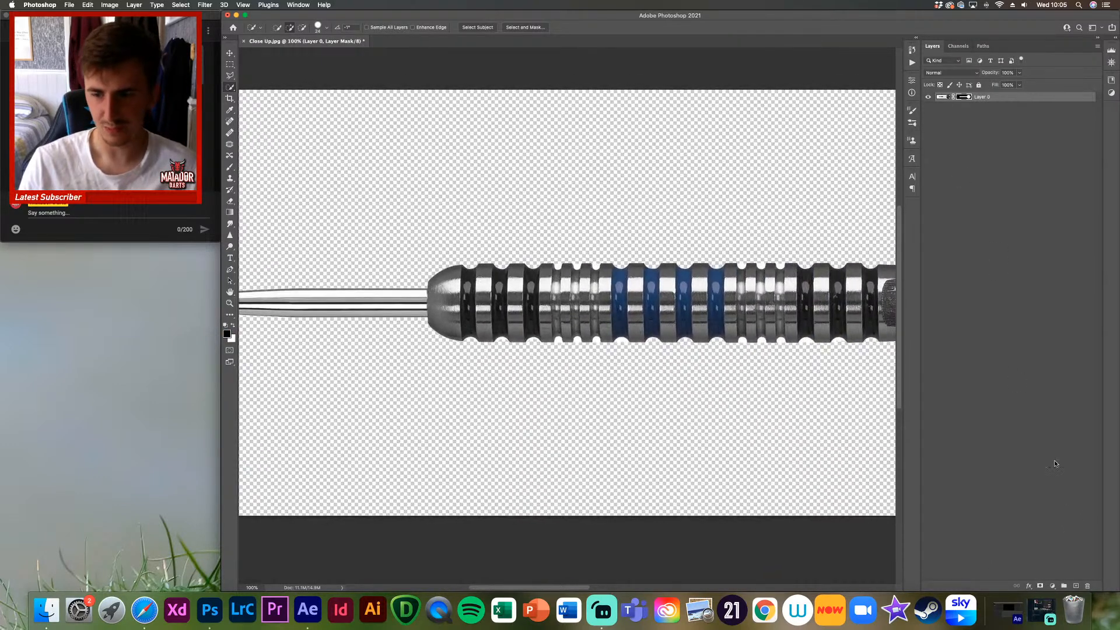
pyautogui.click(1077, 586)
pyautogui.moveTo(986, 98); pyautogui.dragTo(985, 109)
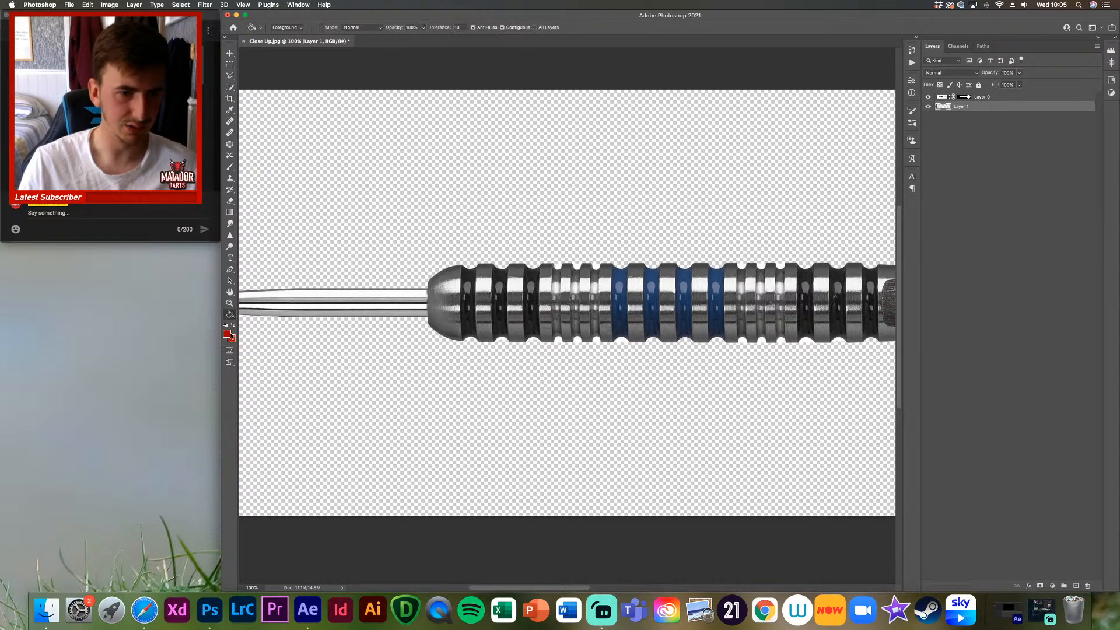
# Step: Fill the empty layer beneath the dart with lime green (#c6ff00)
pyautogui.click(227, 334)
pyautogui.click(687, 436)
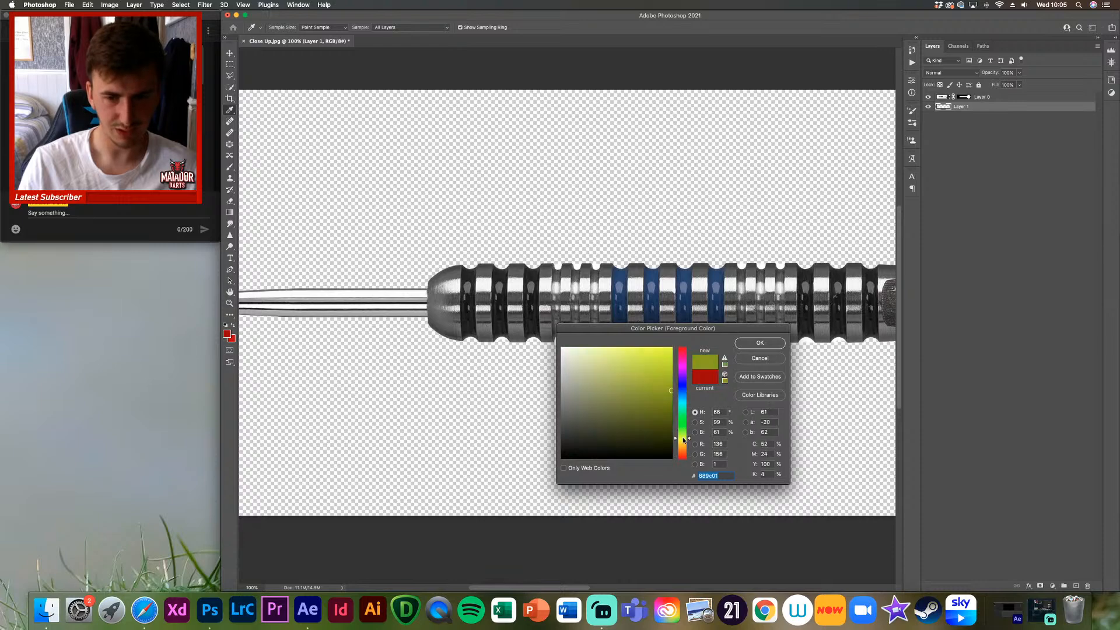
pyautogui.moveTo(655, 409); pyautogui.dragTo(741, 301)
pyautogui.click(766, 343)
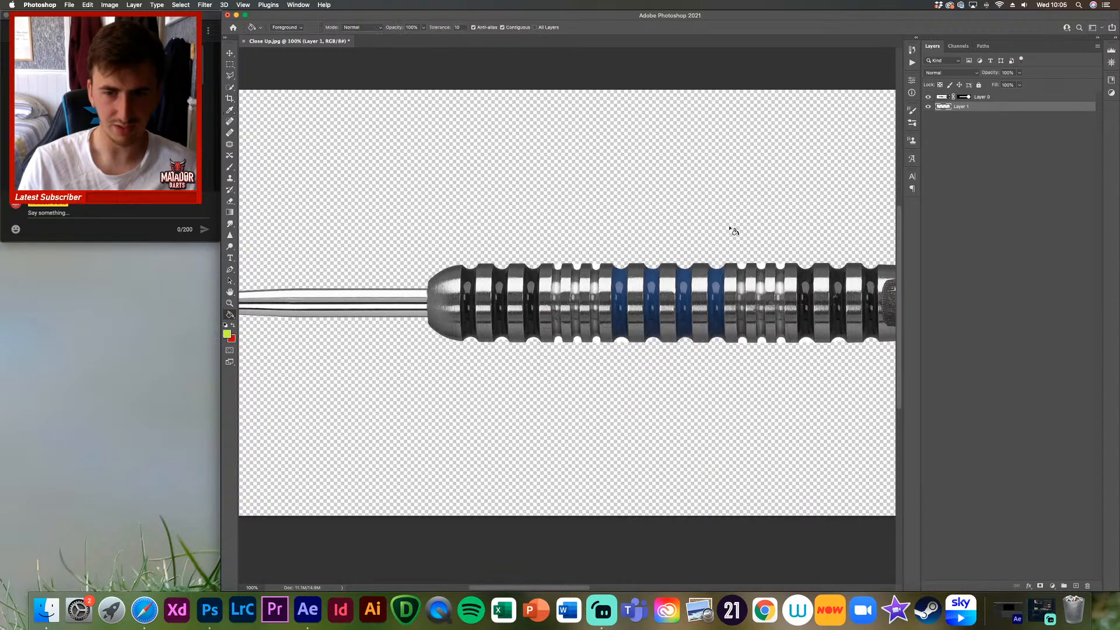
pyautogui.click(731, 234)
# Step: Refill the layer beneath the dart with a stronger green (#1dca0b)
pyautogui.click(228, 334)
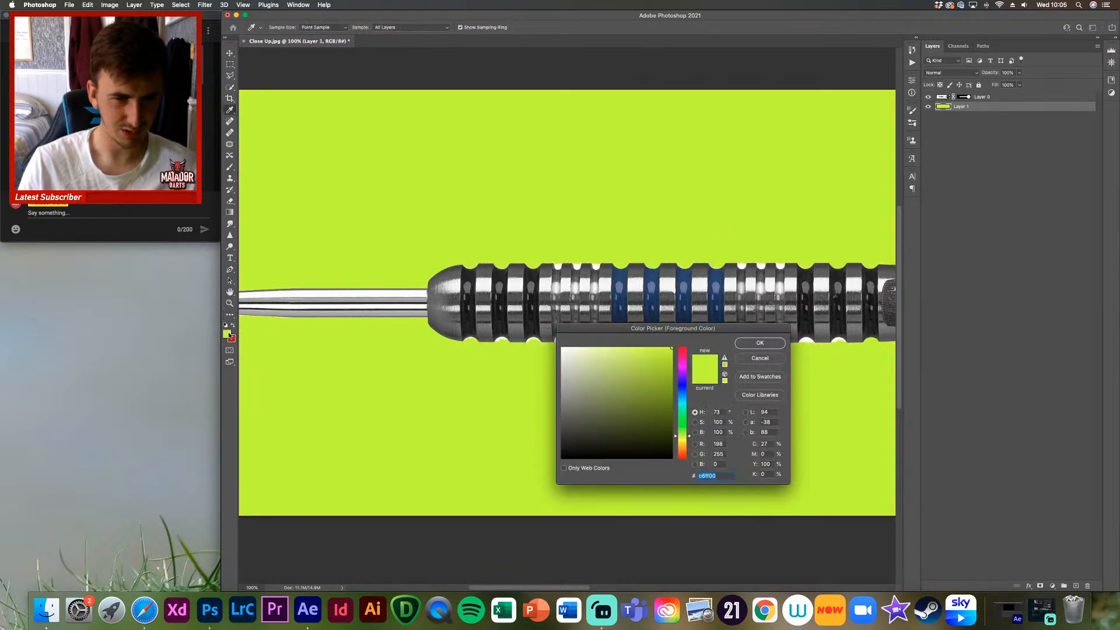
pyautogui.click(685, 423)
pyautogui.click(666, 370)
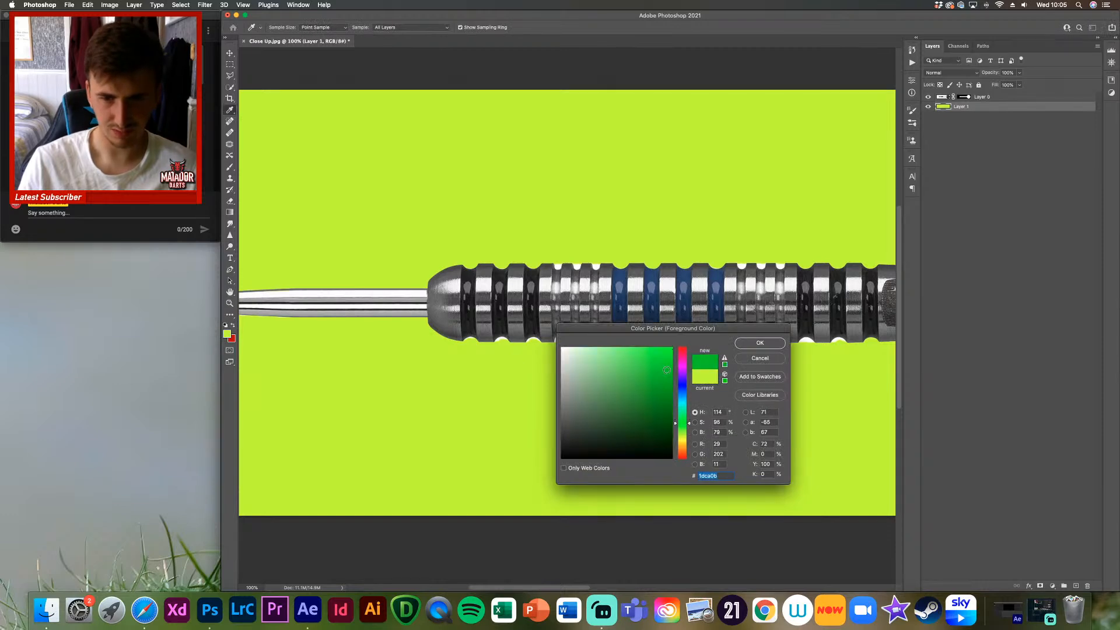
pyautogui.click(760, 349)
pyautogui.click(695, 245)
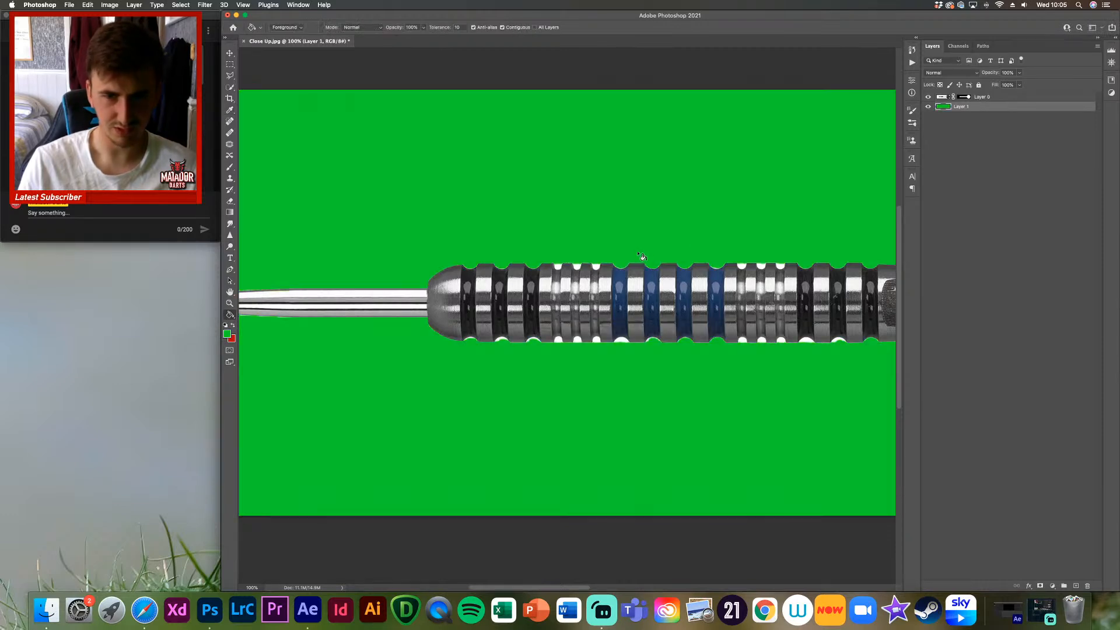
# Step: Target the dart layer's mask and set up a 17 px Hard Round brush with hardness slightly below 100%
pyautogui.press('super+plus')
pyautogui.press('super+plus')
pyautogui.press('super+plus')
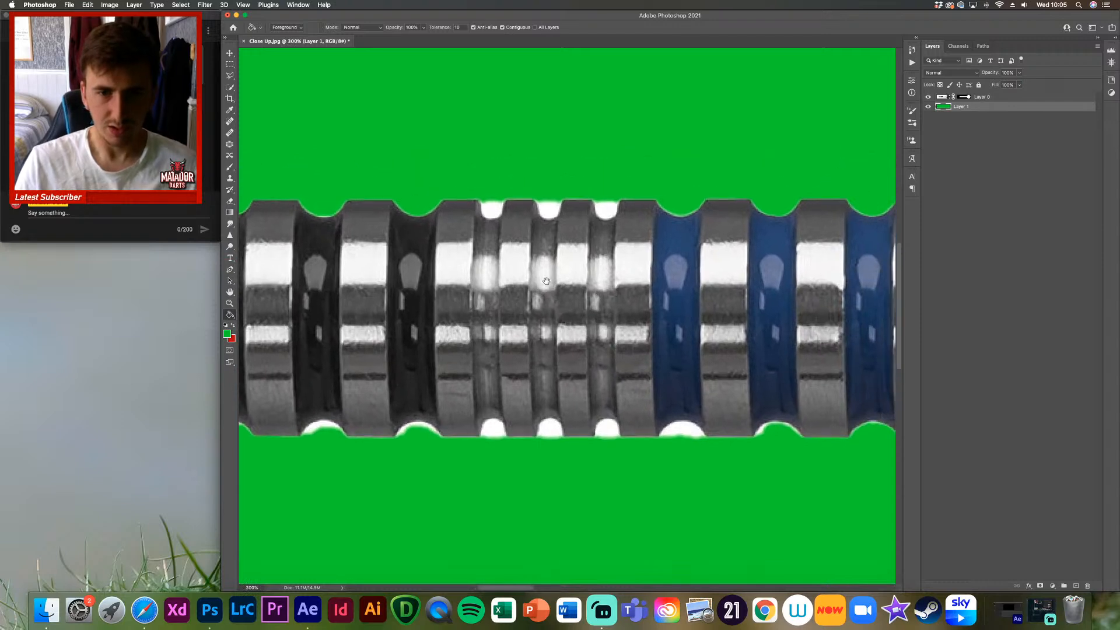
pyautogui.click(230, 166)
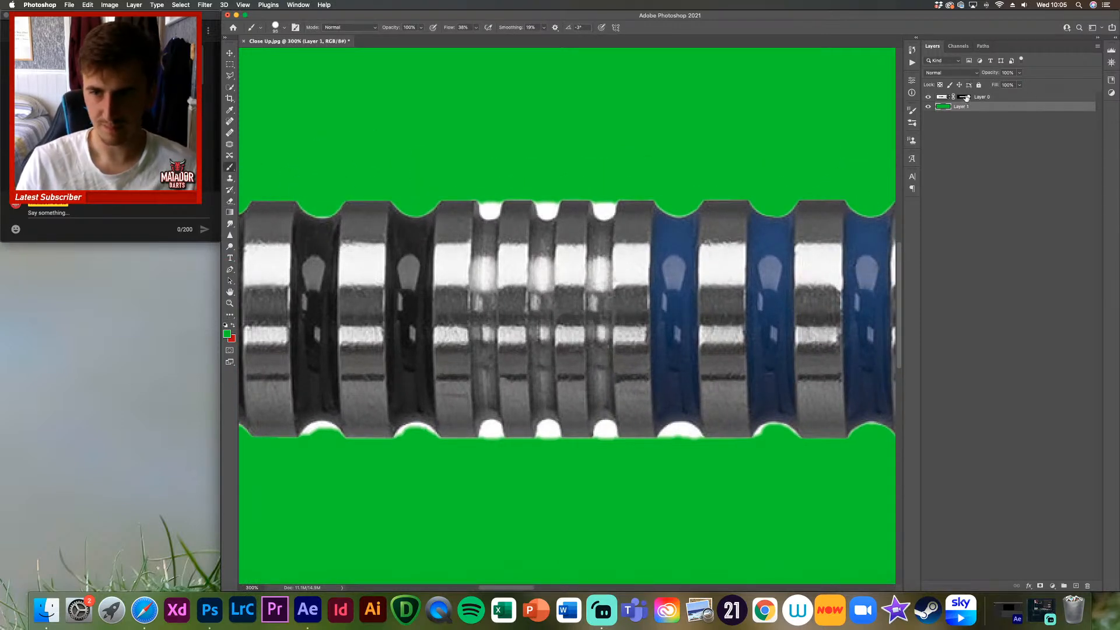
pyautogui.click(965, 96)
pyautogui.click(284, 28)
pyautogui.moveTo(282, 54); pyautogui.dragTo(277, 56)
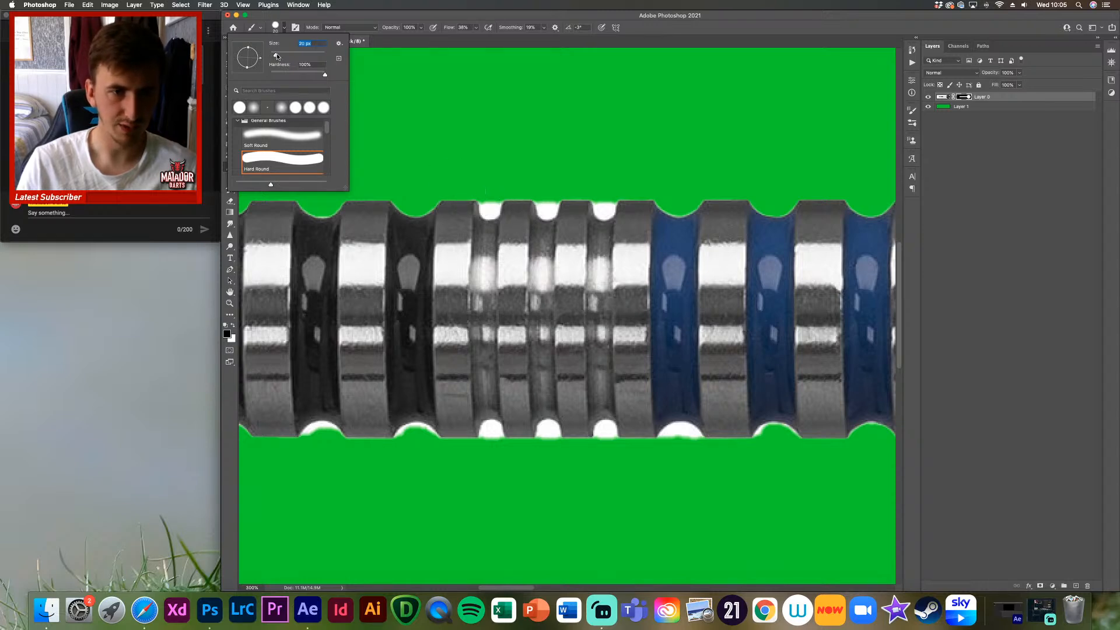
pyautogui.moveTo(276, 56); pyautogui.dragTo(274, 55)
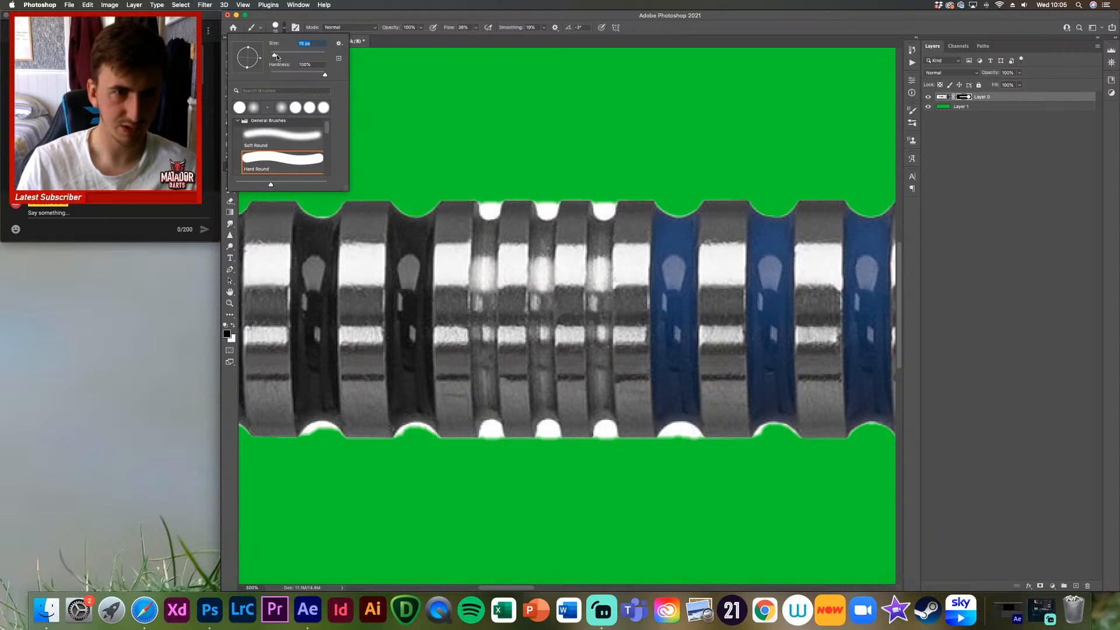
pyautogui.moveTo(275, 56); pyautogui.dragTo(275, 57)
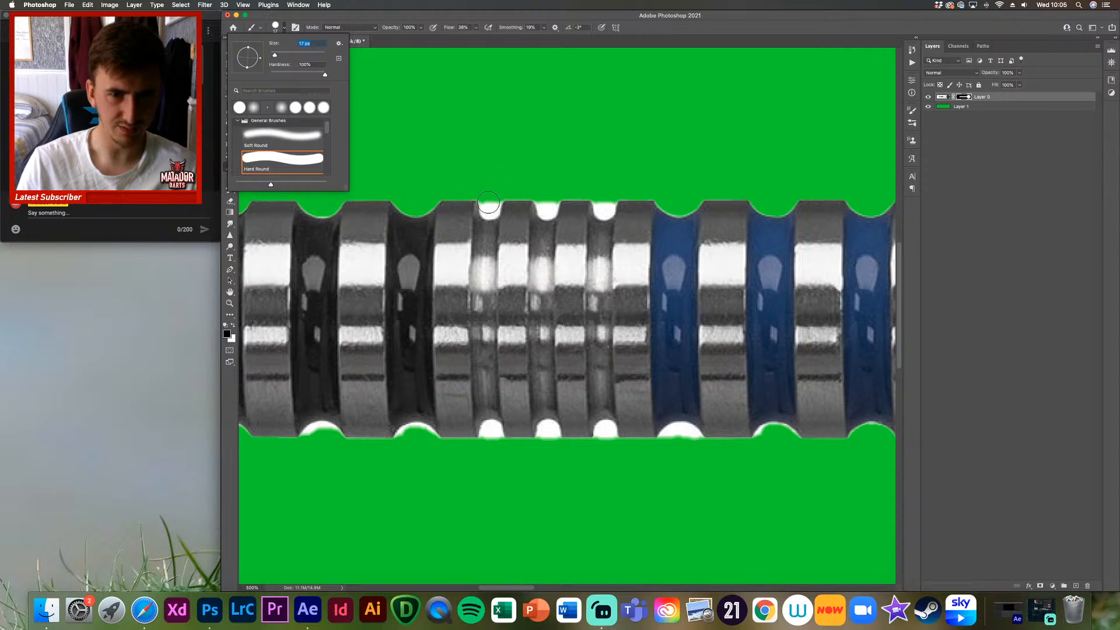
pyautogui.moveTo(325, 75); pyautogui.dragTo(321, 78)
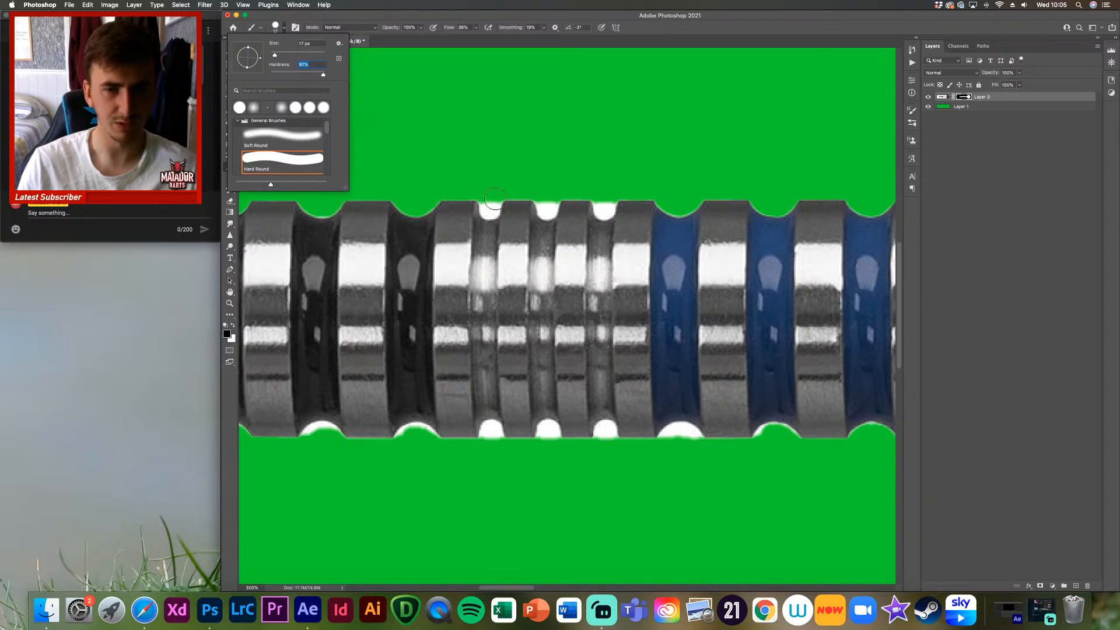
# Step: Mask out the white patches in the three narrow grooves on the barrel's upper edge, between the tip-side black grooves and the blue grooves
pyautogui.click(492, 205)
pyautogui.click(489, 209)
pyautogui.click(490, 209)
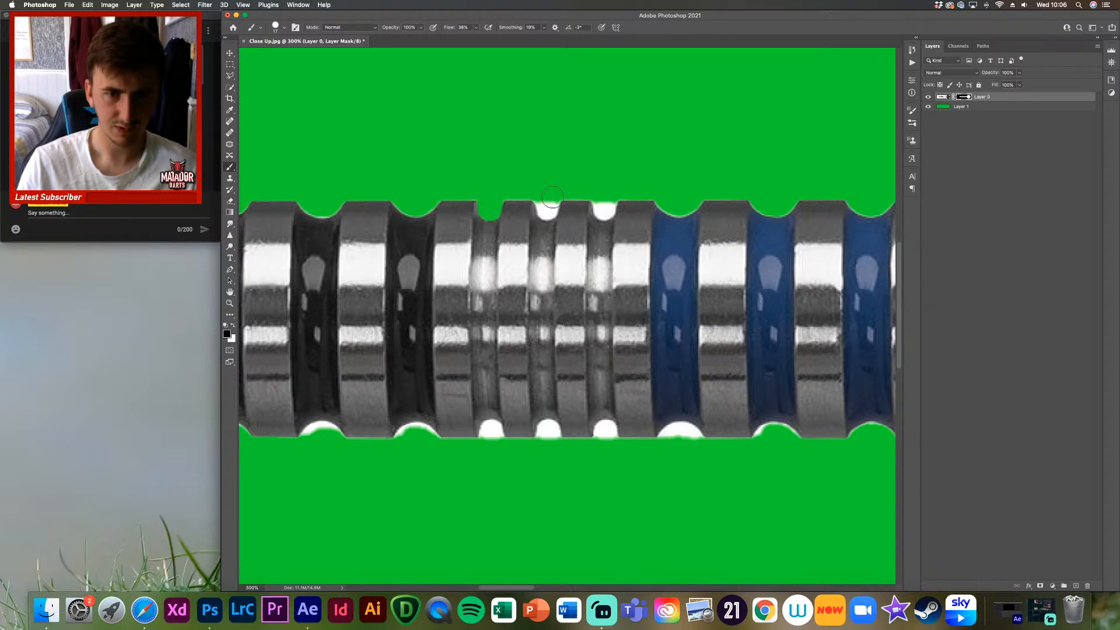
pyautogui.click(545, 200)
pyautogui.click(547, 201)
pyautogui.click(547, 202)
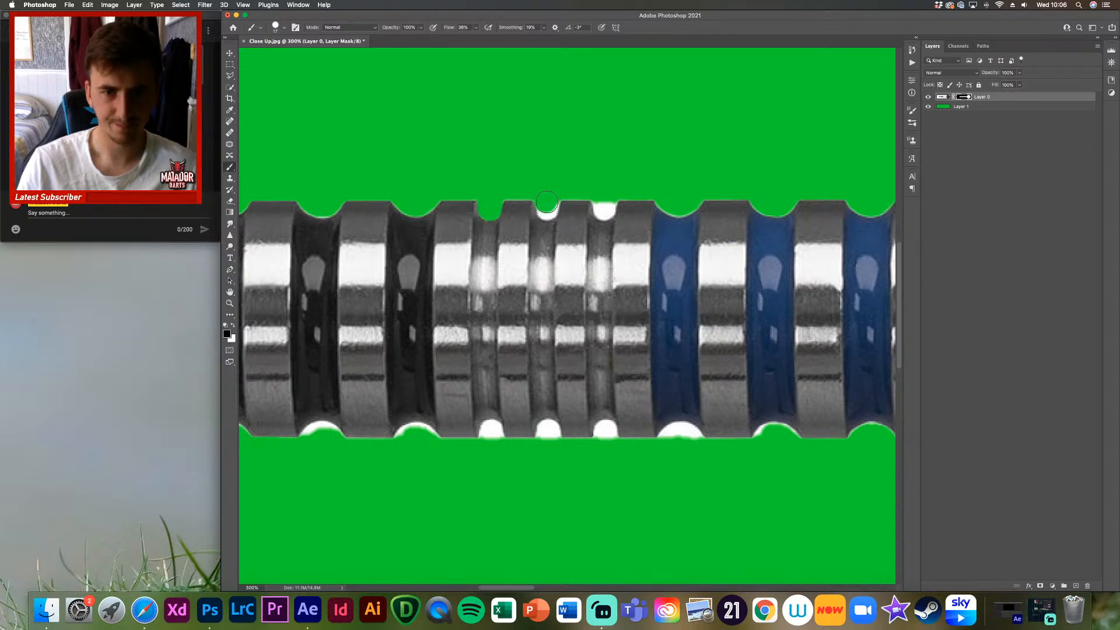
pyautogui.click(546, 208)
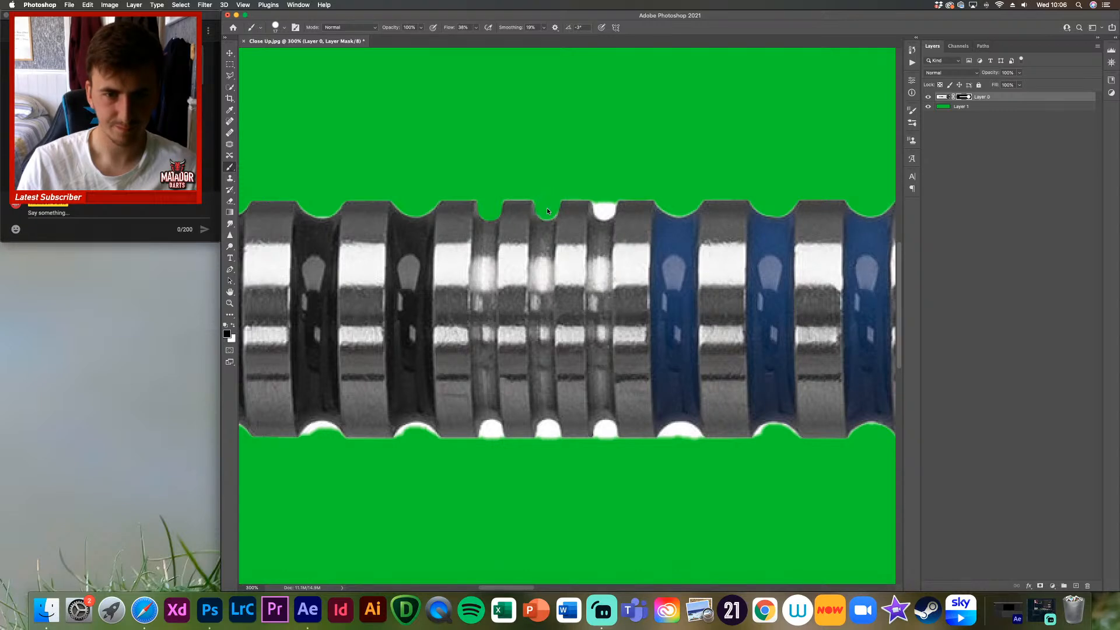
pyautogui.click(547, 208)
pyautogui.click(604, 205)
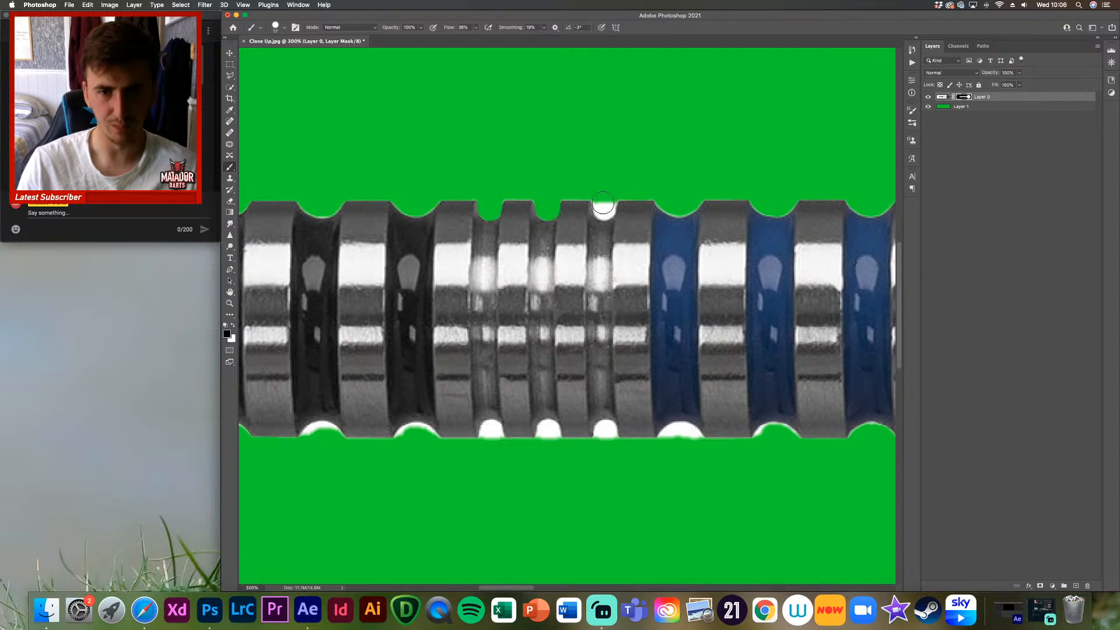
pyautogui.click(604, 204)
pyautogui.click(606, 205)
pyautogui.click(604, 208)
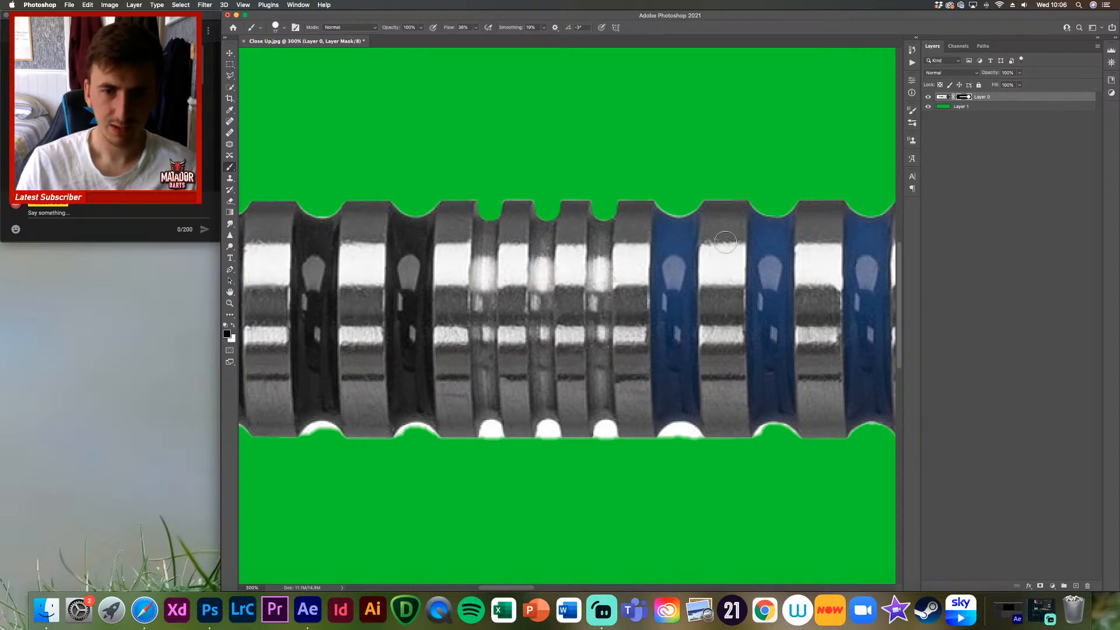
# Step: Mask out the white patches on the barrel's upper edge in the three narrow grooves between the blue grooves and the logo-side black grooves
pyautogui.moveTo(782, 238); pyautogui.dragTo(598, 231)
pyautogui.moveTo(804, 231); pyautogui.dragTo(594, 243)
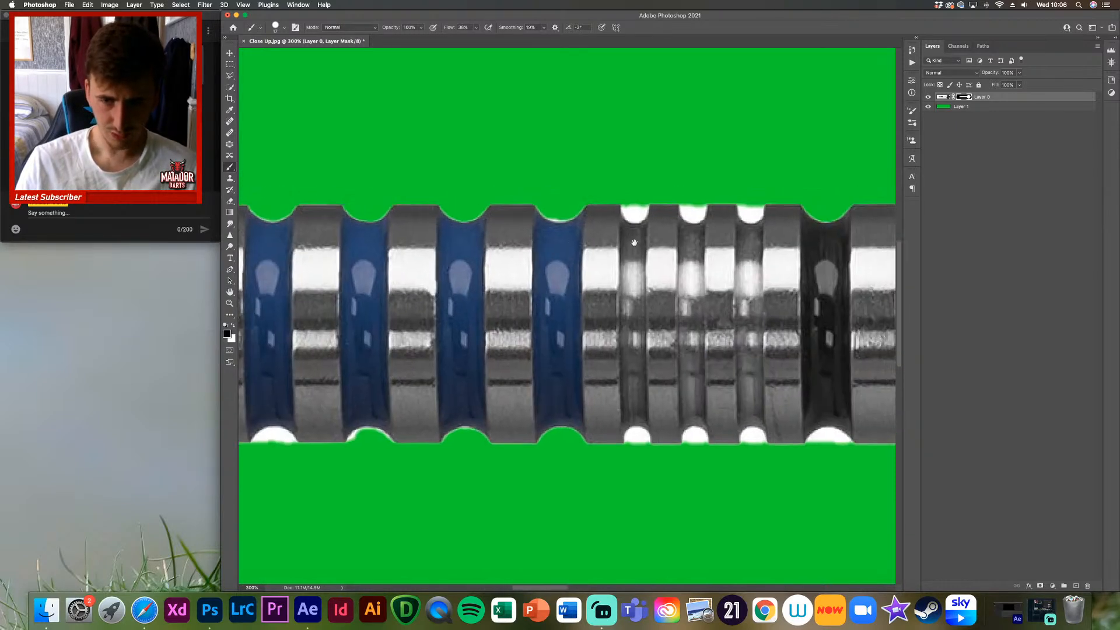
pyautogui.moveTo(480, 213); pyautogui.dragTo(481, 215)
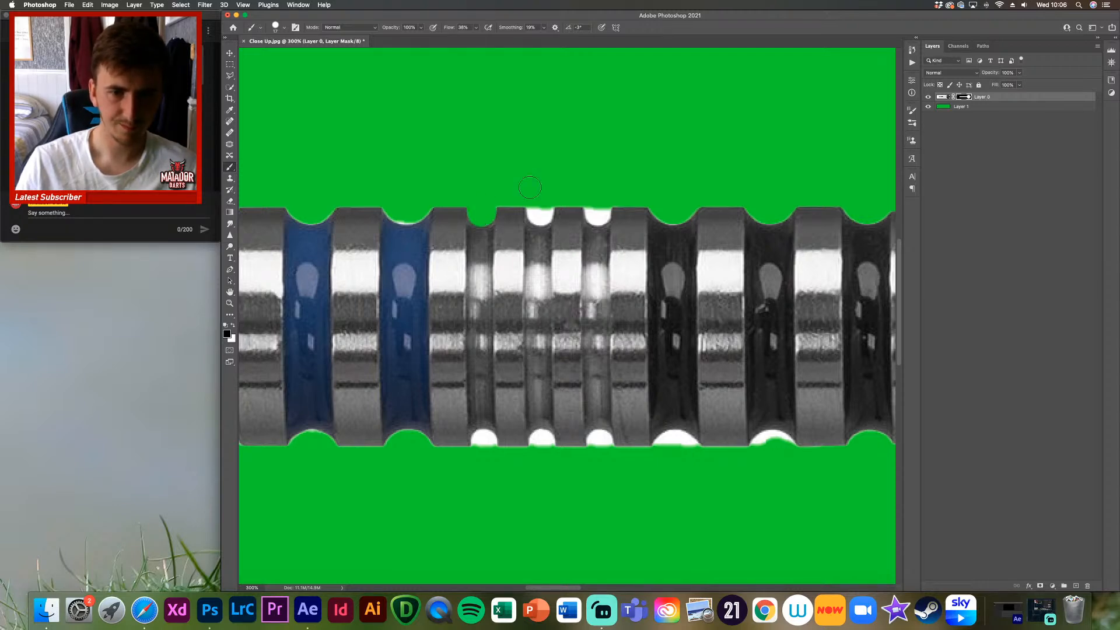
pyautogui.moveTo(541, 209); pyautogui.dragTo(539, 216)
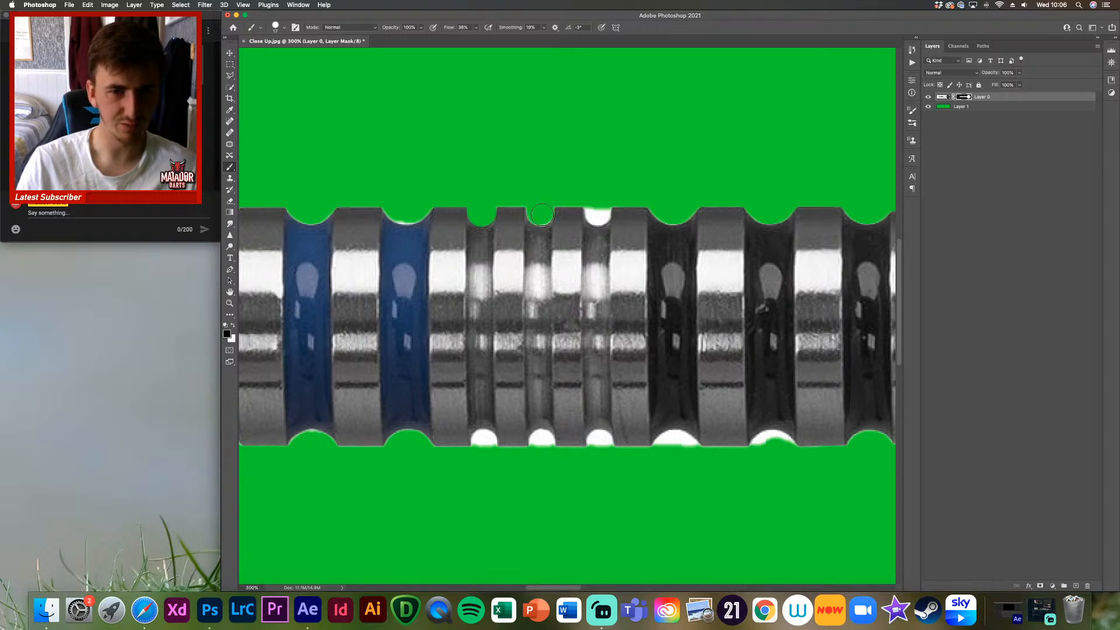
pyautogui.moveTo(595, 211); pyautogui.dragTo(597, 215)
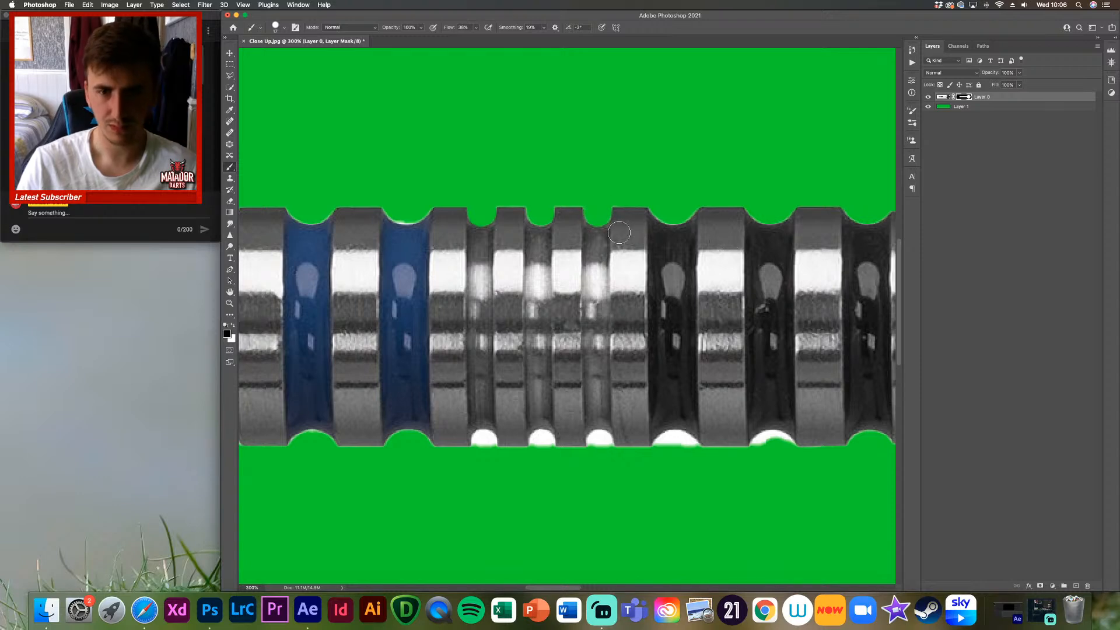
# Step: Mask out the white patches on the lower edge of the three narrow grooves nearer the engraved logo
pyautogui.moveTo(842, 251)
pyautogui.mouseDown()
pyautogui.moveTo(570, 243)
pyautogui.moveTo(415, 259)
pyautogui.moveTo(700, 152)
pyautogui.mouseUp()
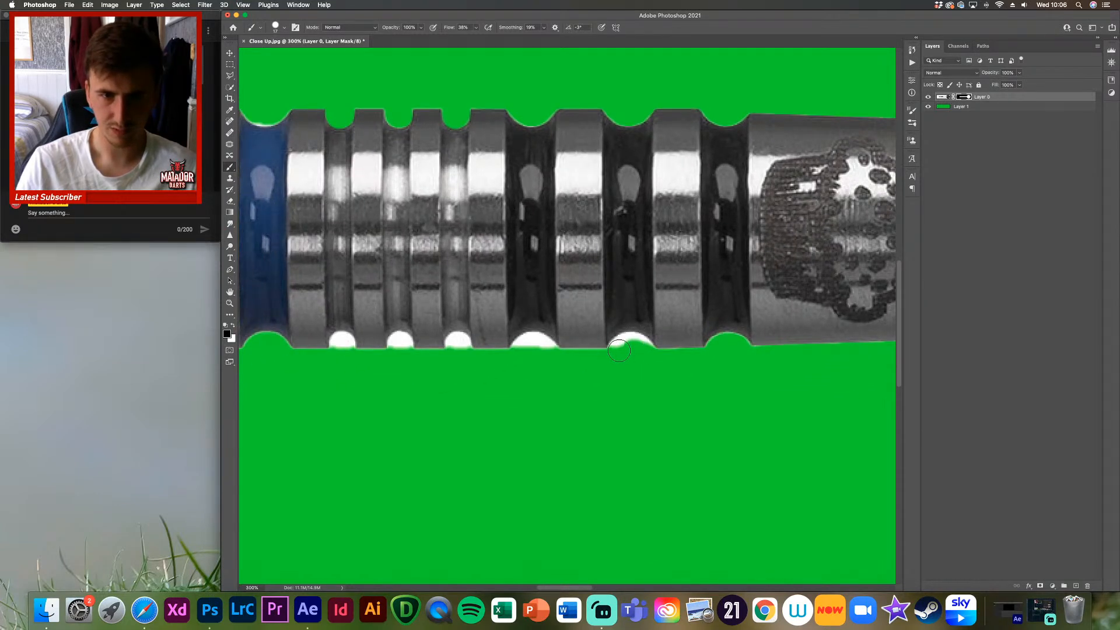
pyautogui.moveTo(456, 342); pyautogui.dragTo(461, 344)
pyautogui.moveTo(404, 322)
pyautogui.mouseDown()
pyautogui.moveTo(542, 338)
pyautogui.moveTo(538, 358)
pyautogui.mouseUp()
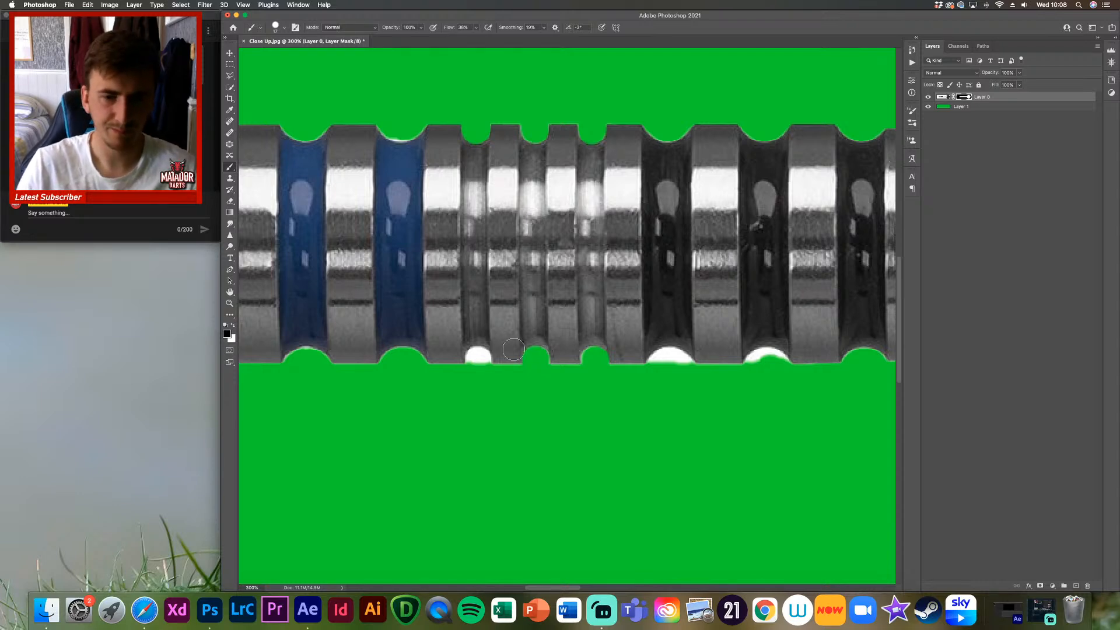
pyautogui.moveTo(475, 357); pyautogui.dragTo(482, 363)
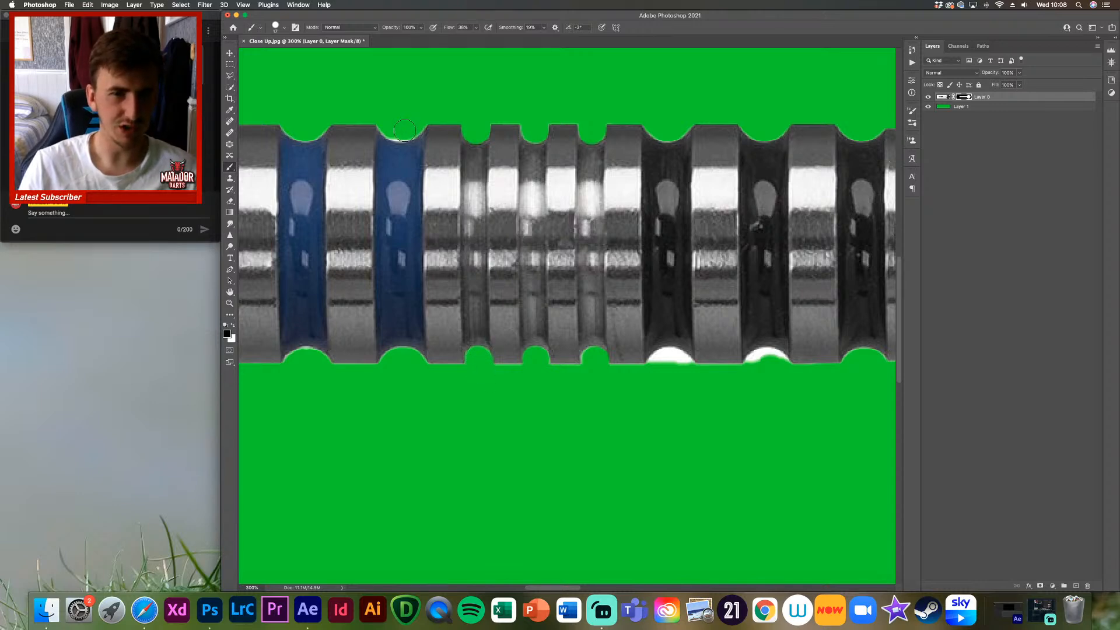
# Step: Set the brush size to 33 px and mask out the white patches under the black grooves near the engraved logo
pyautogui.click(276, 28)
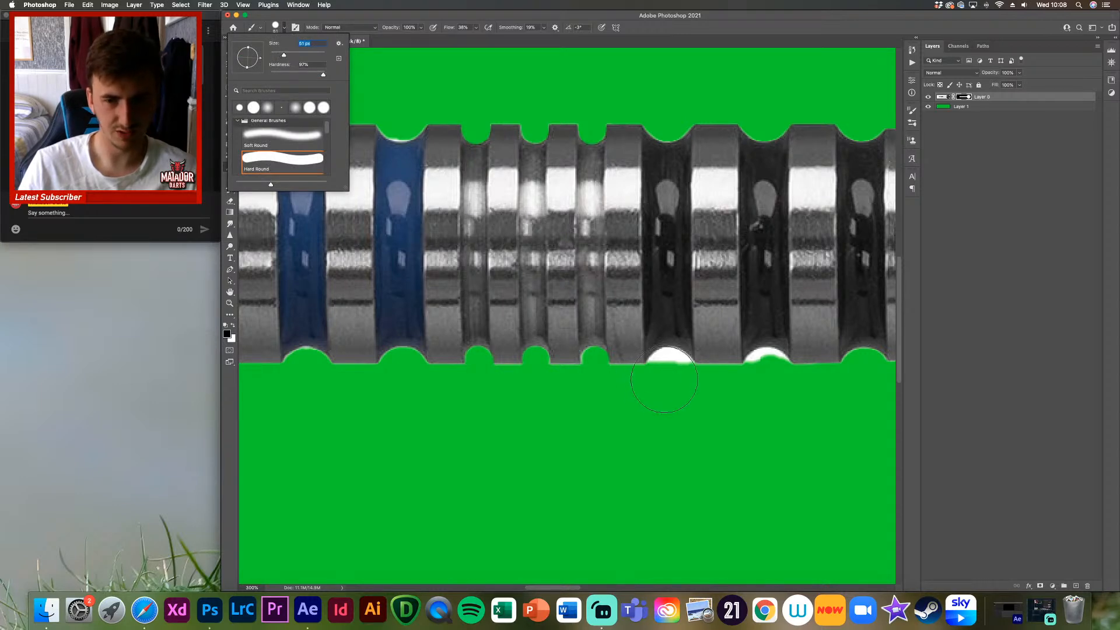
pyautogui.moveTo(284, 58); pyautogui.dragTo(283, 57)
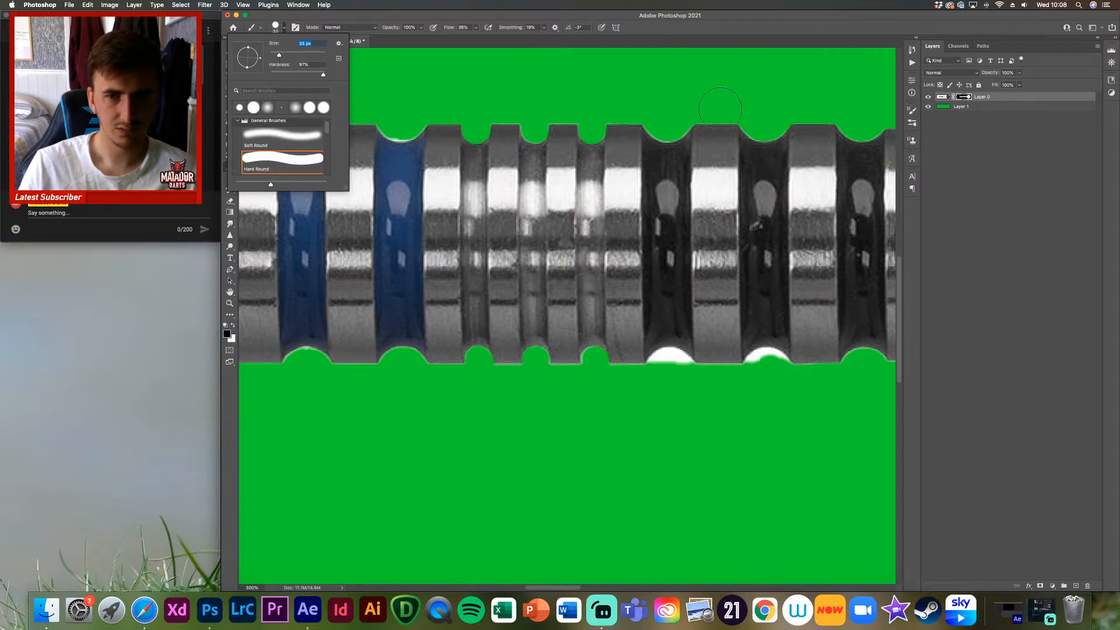
pyautogui.click(668, 370)
pyautogui.click(668, 370)
pyautogui.click(667, 369)
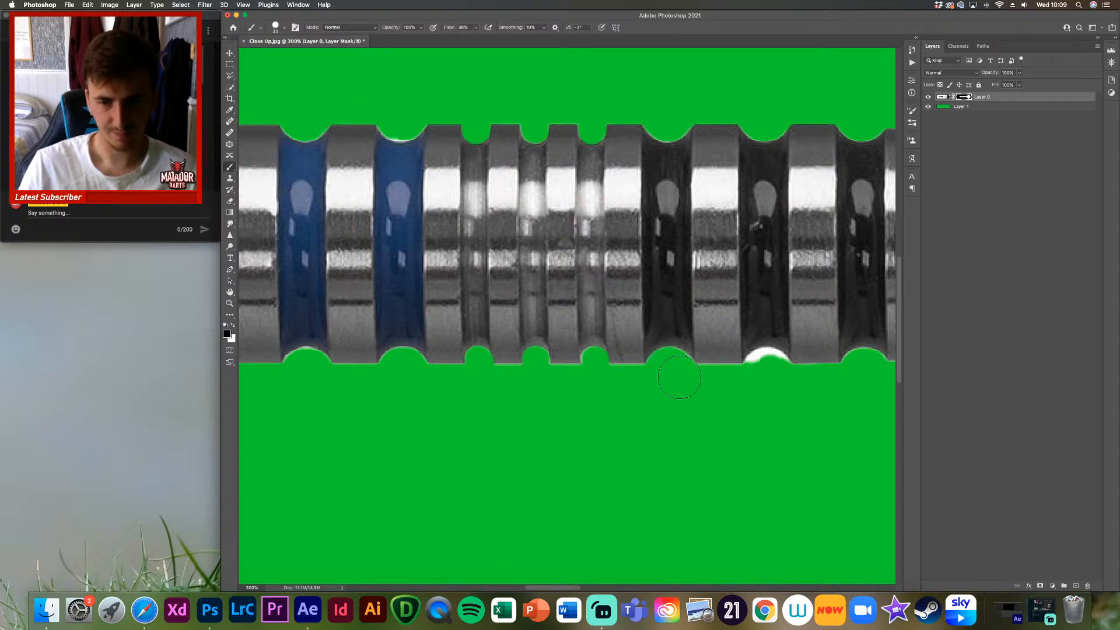
pyautogui.moveTo(764, 370)
pyautogui.mouseDown()
pyautogui.moveTo(836, 360)
pyautogui.moveTo(643, 356)
pyautogui.mouseUp()
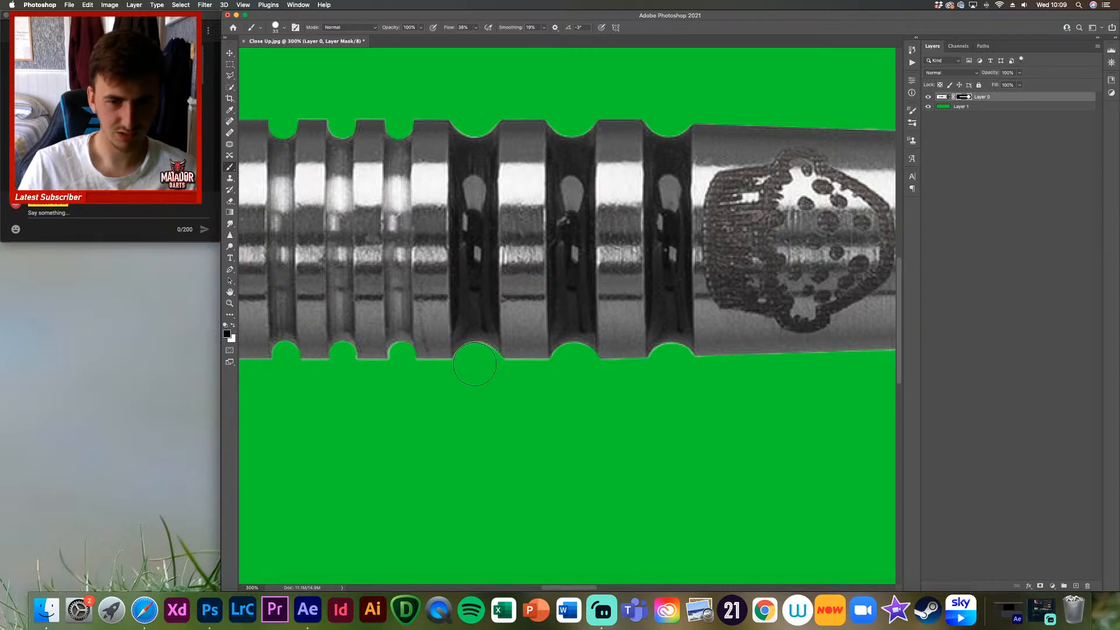
# Step: Mask out the white fringe above the blue groove nearest the logo and the white patches under the two blue grooves nearest the tip
pyautogui.moveTo(471, 284); pyautogui.dragTo(692, 315)
pyautogui.moveTo(381, 276); pyautogui.dragTo(587, 307)
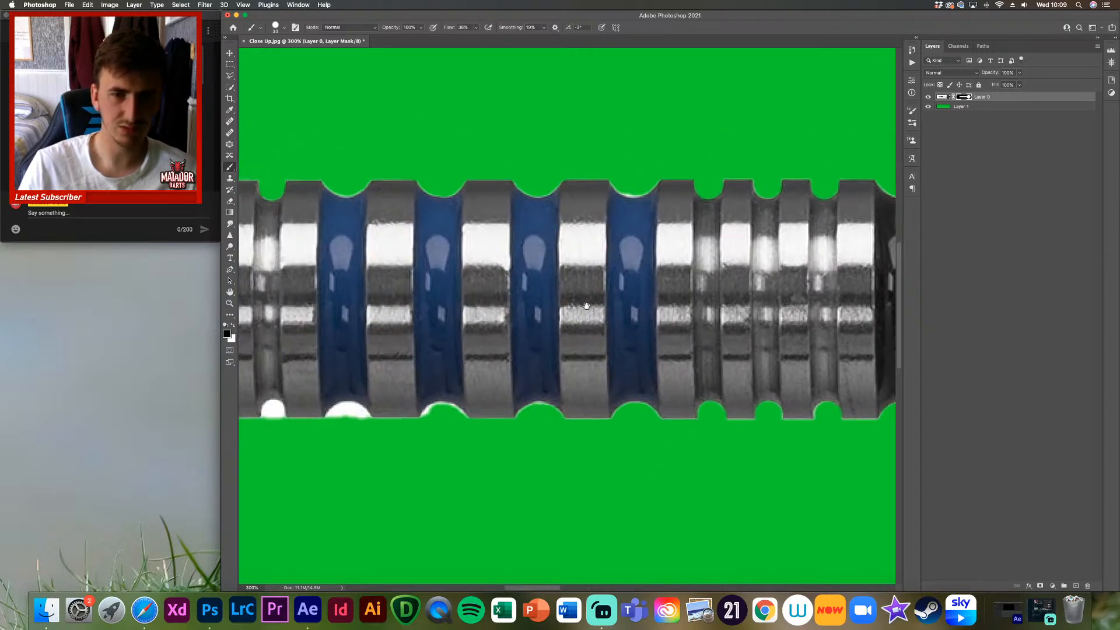
pyautogui.click(632, 176)
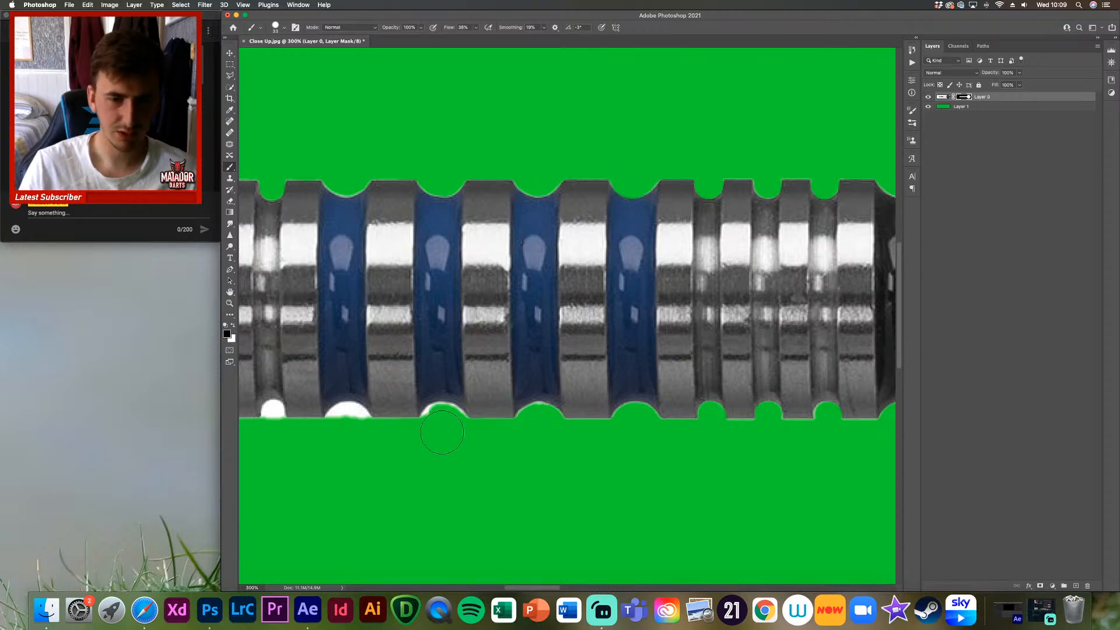
pyautogui.moveTo(438, 425); pyautogui.dragTo(444, 426)
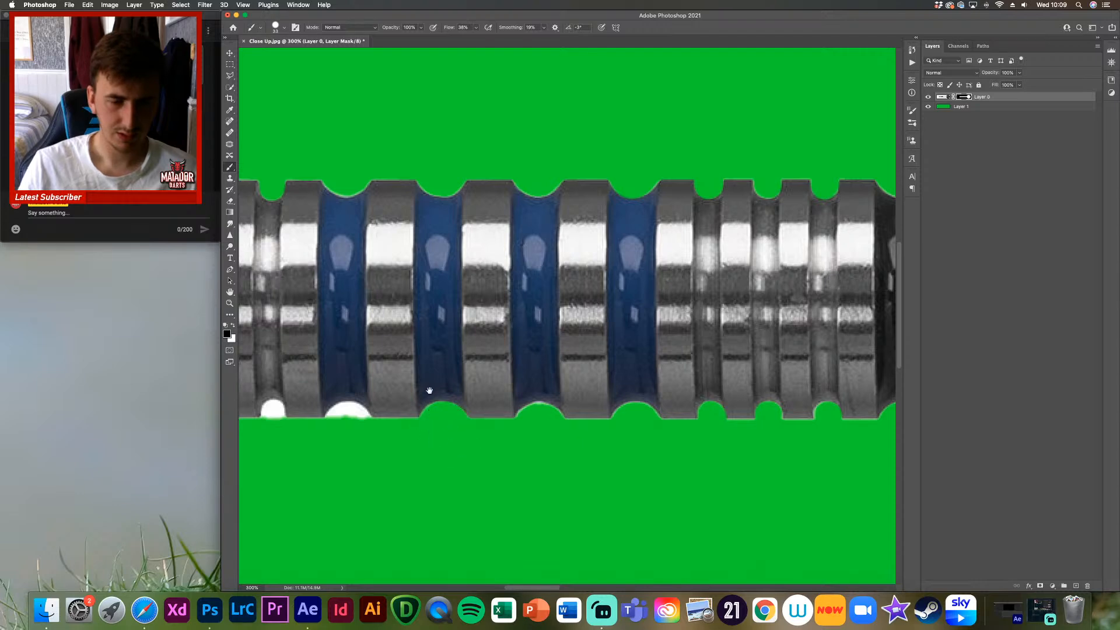
pyautogui.moveTo(404, 370); pyautogui.dragTo(521, 370)
pyautogui.moveTo(458, 419); pyautogui.dragTo(466, 422)
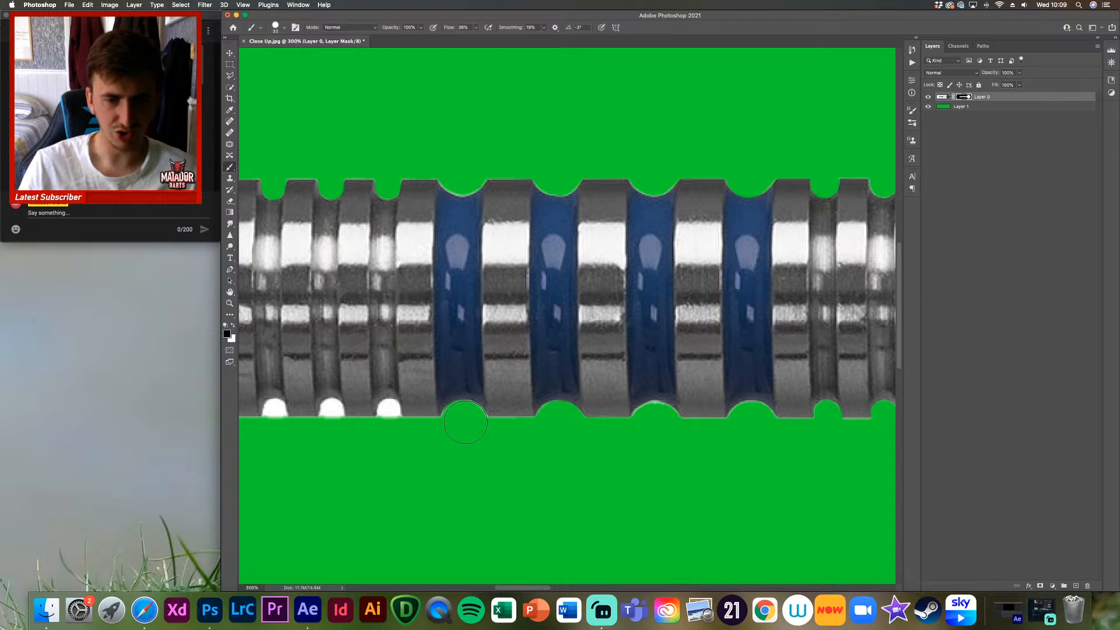
# Step: Mask out the white patches along the lower edge of the three black grooves next to the dart's tip
pyautogui.moveTo(397, 350); pyautogui.dragTo(528, 347)
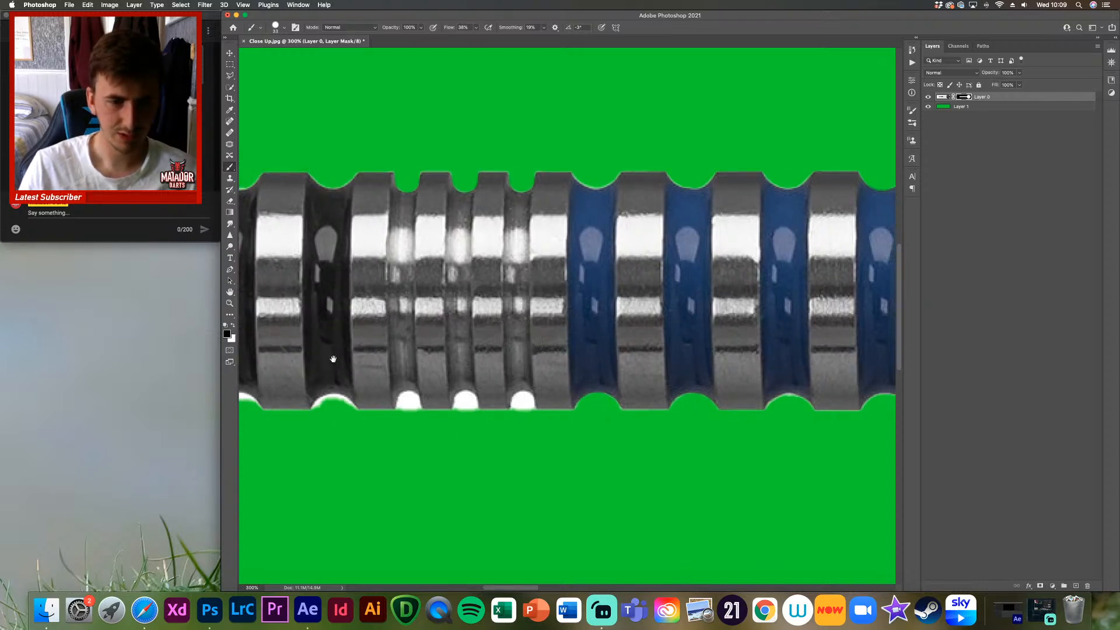
pyautogui.moveTo(336, 369); pyautogui.dragTo(468, 356)
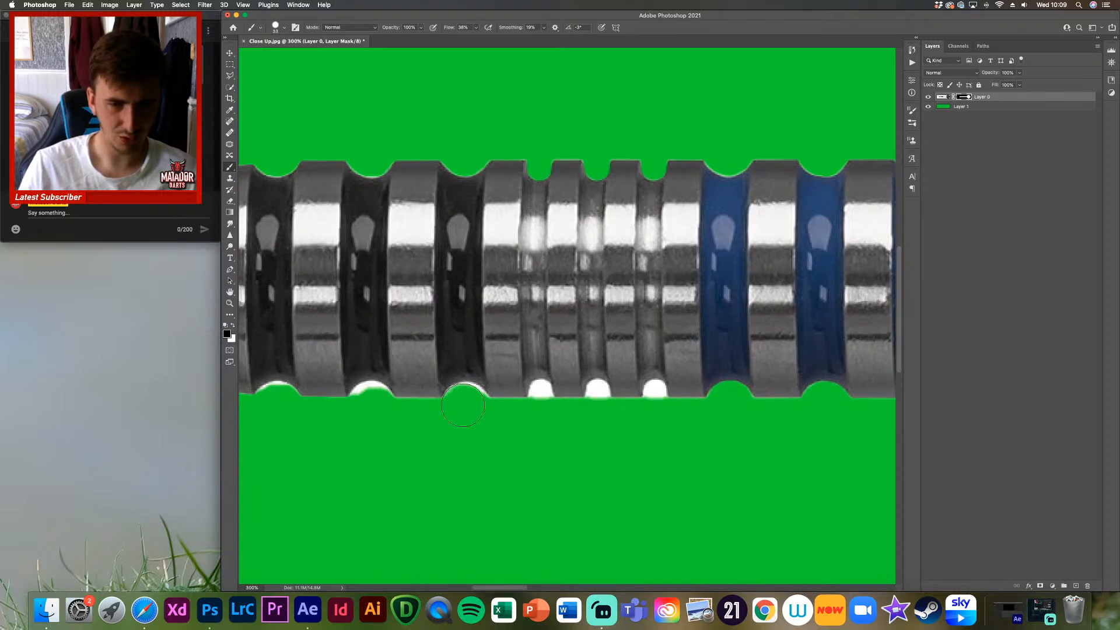
pyautogui.moveTo(464, 403); pyautogui.dragTo(470, 406)
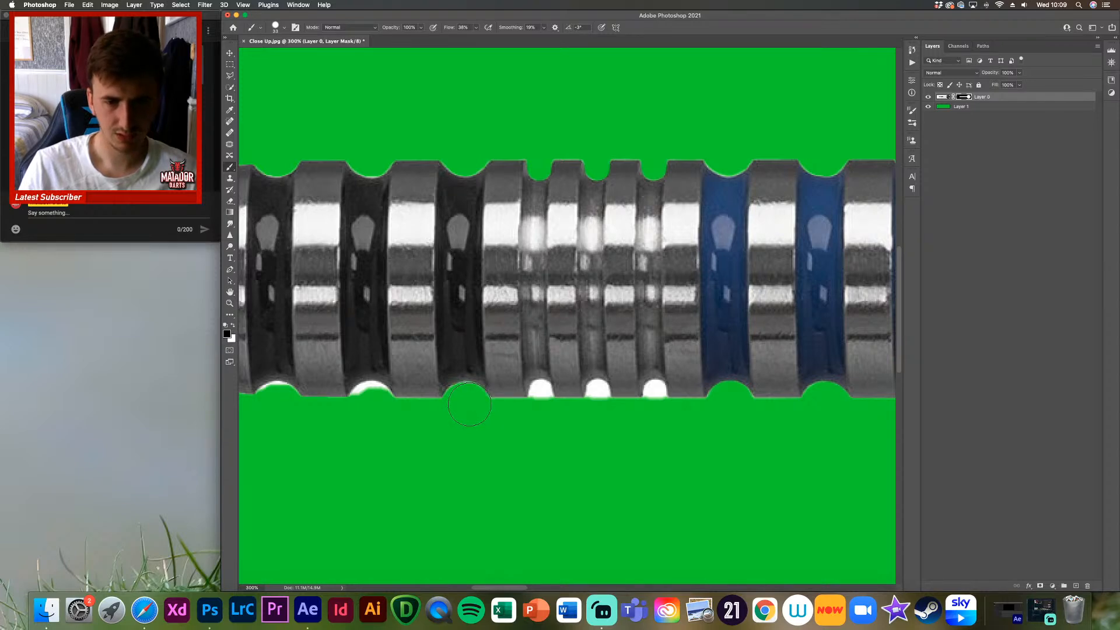
pyautogui.moveTo(426, 328); pyautogui.dragTo(587, 321)
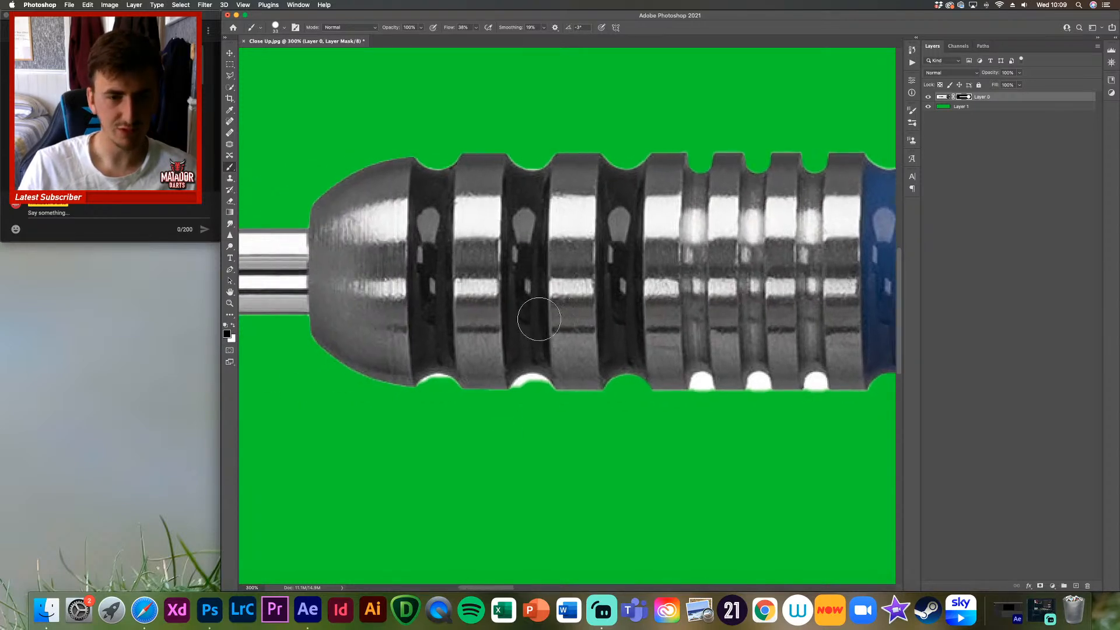
pyautogui.moveTo(533, 397); pyautogui.dragTo(531, 395)
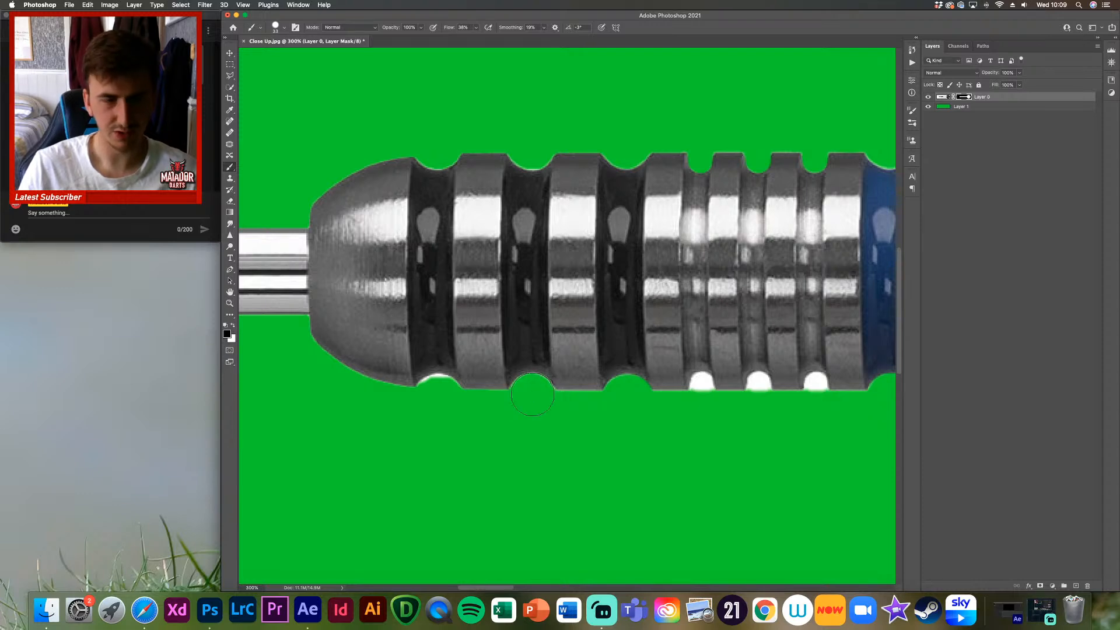
pyautogui.moveTo(438, 397); pyautogui.dragTo(439, 395)
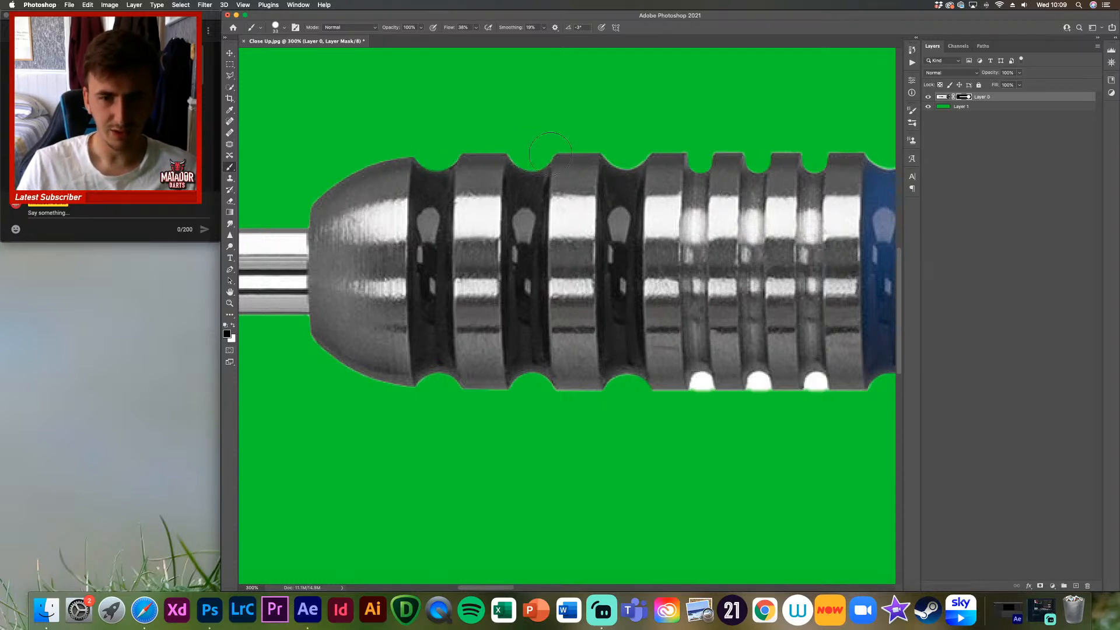
# Step: Inspect the cut-out edges along the barrel, past the engraved logo and back, for remaining white patches
pyautogui.moveTo(810, 297); pyautogui.dragTo(506, 286)
pyautogui.moveTo(773, 278); pyautogui.dragTo(446, 344)
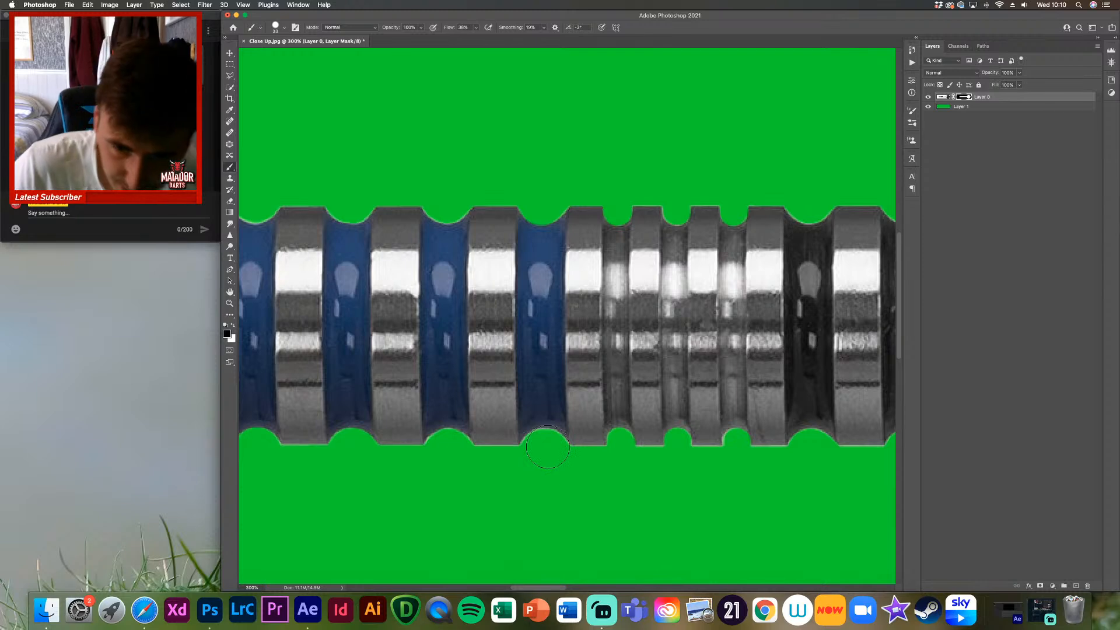
pyautogui.press('v')
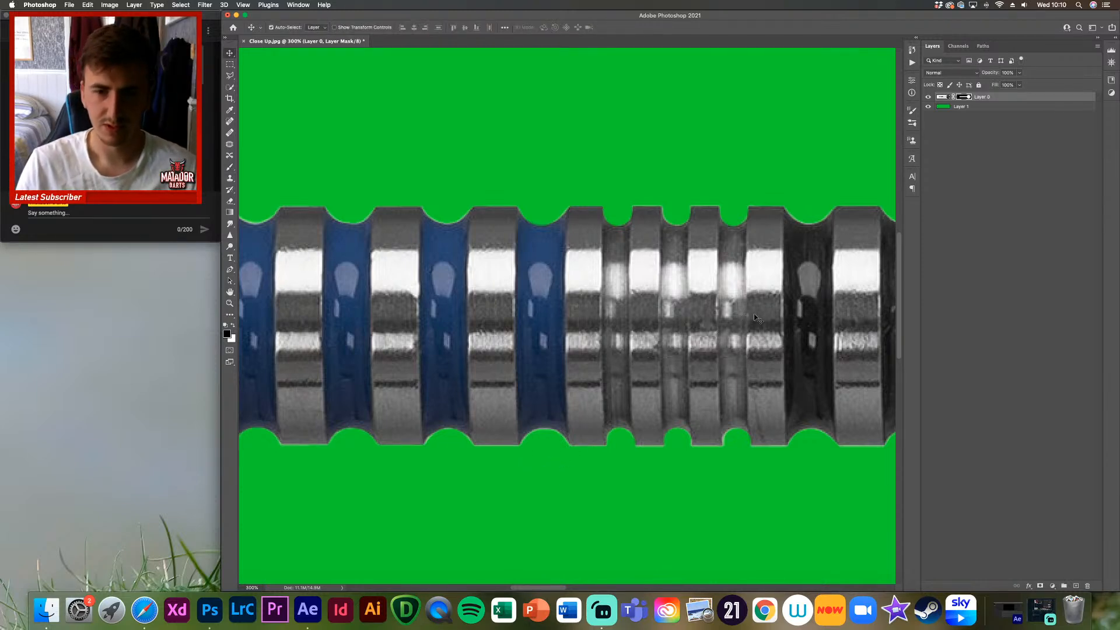
pyautogui.moveTo(807, 316); pyautogui.dragTo(627, 325)
pyautogui.moveTo(771, 331); pyautogui.dragTo(548, 344)
pyautogui.moveTo(841, 351); pyautogui.dragTo(625, 349)
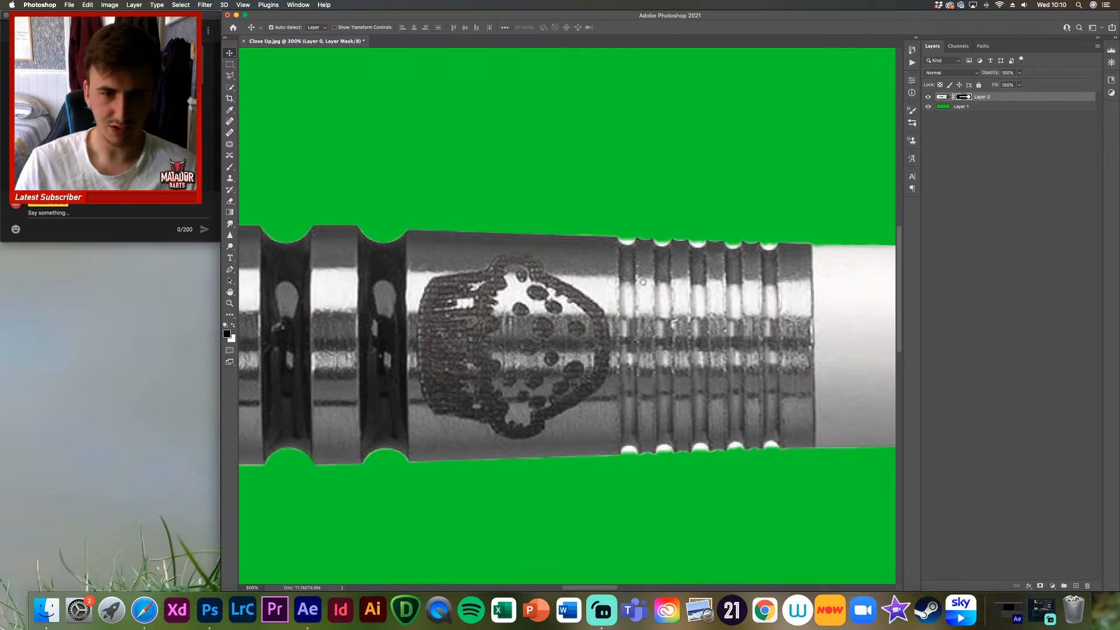
pyautogui.hscroll(-15, 693, 286)
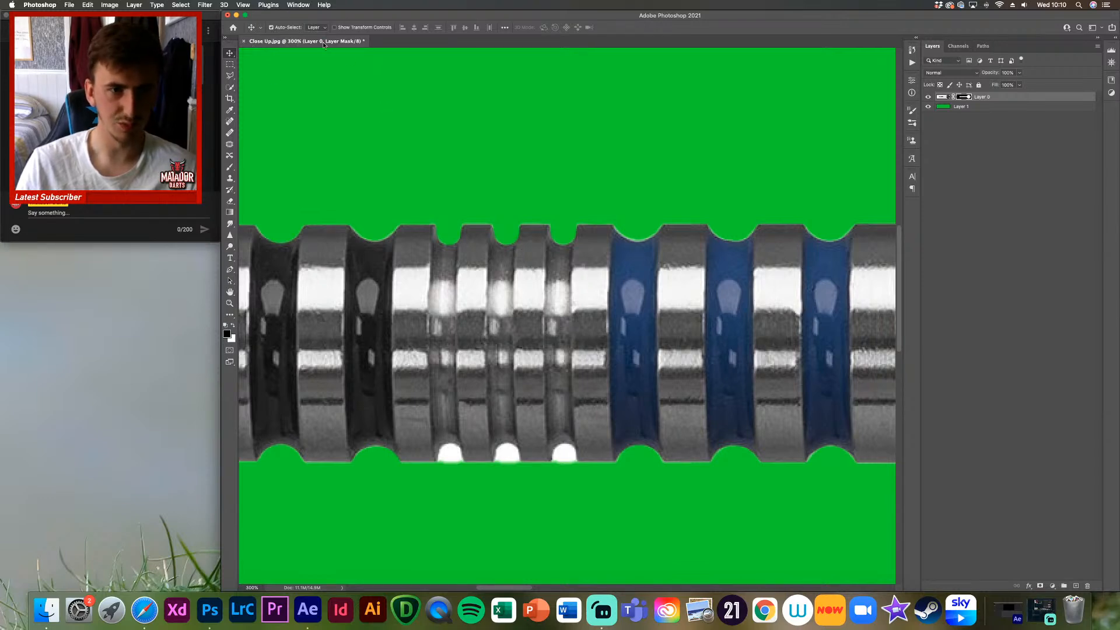
# Step: Set the brush size to 17 px and mask out the white patches under the three narrow grooves between the tip-side black and blue grooves
pyautogui.click(230, 168)
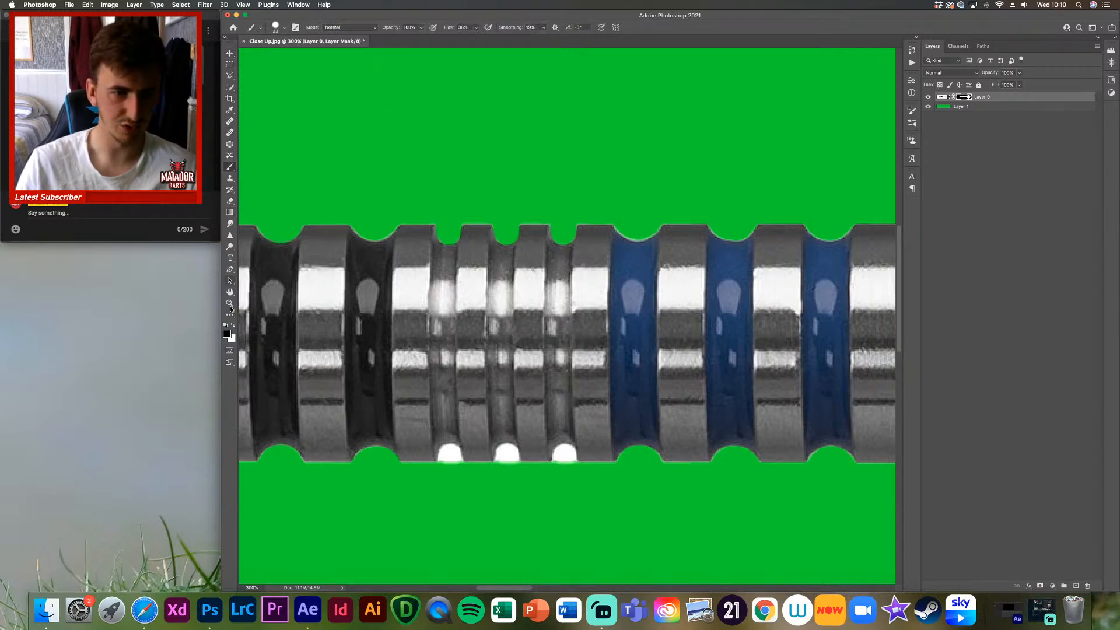
pyautogui.click(285, 28)
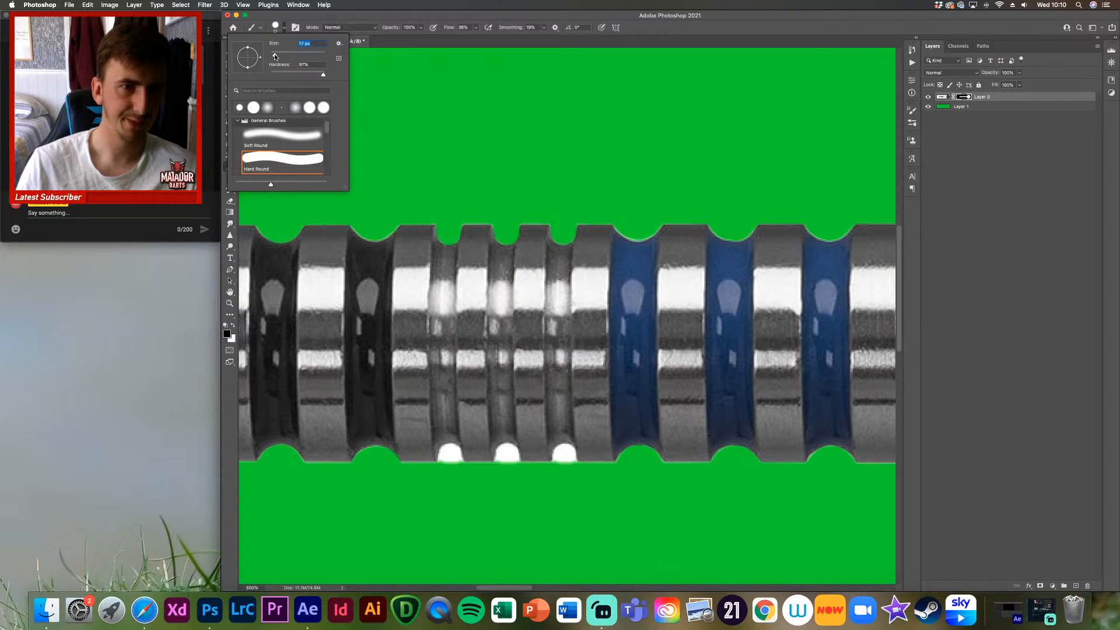
pyautogui.click(445, 16)
pyautogui.click(451, 454)
pyautogui.click(450, 453)
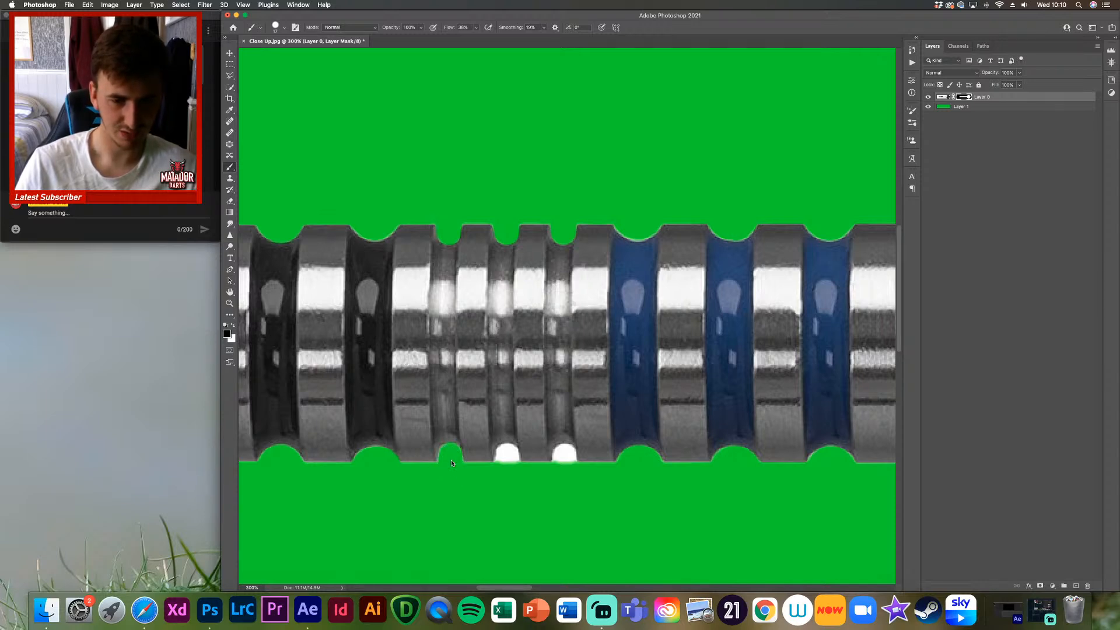
pyautogui.moveTo(506, 454); pyautogui.dragTo(505, 459)
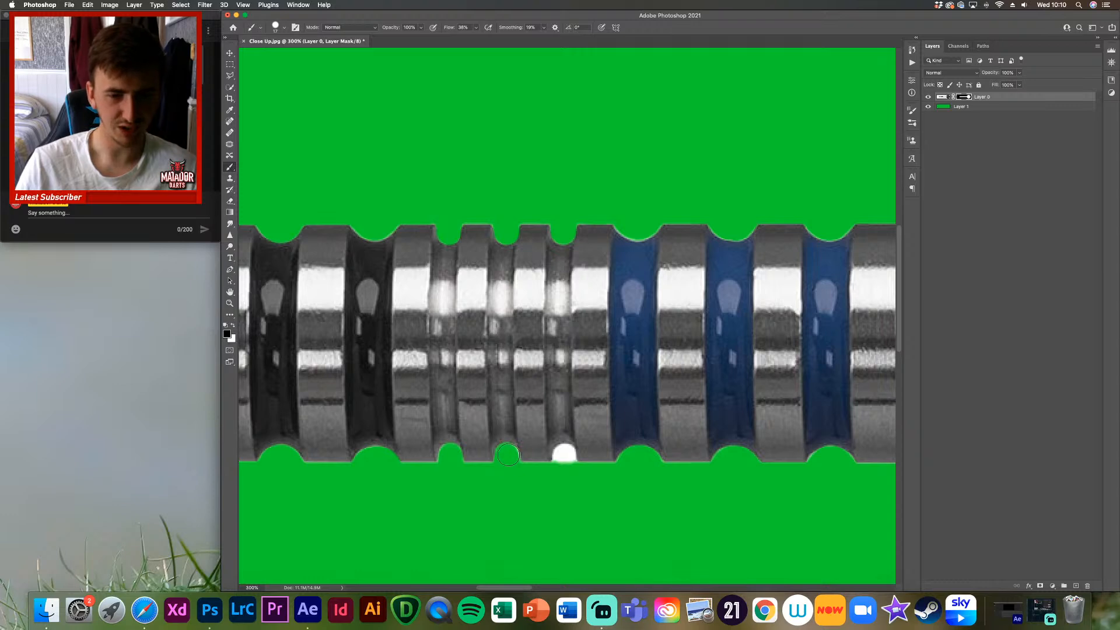
pyautogui.moveTo(562, 460); pyautogui.dragTo(567, 462)
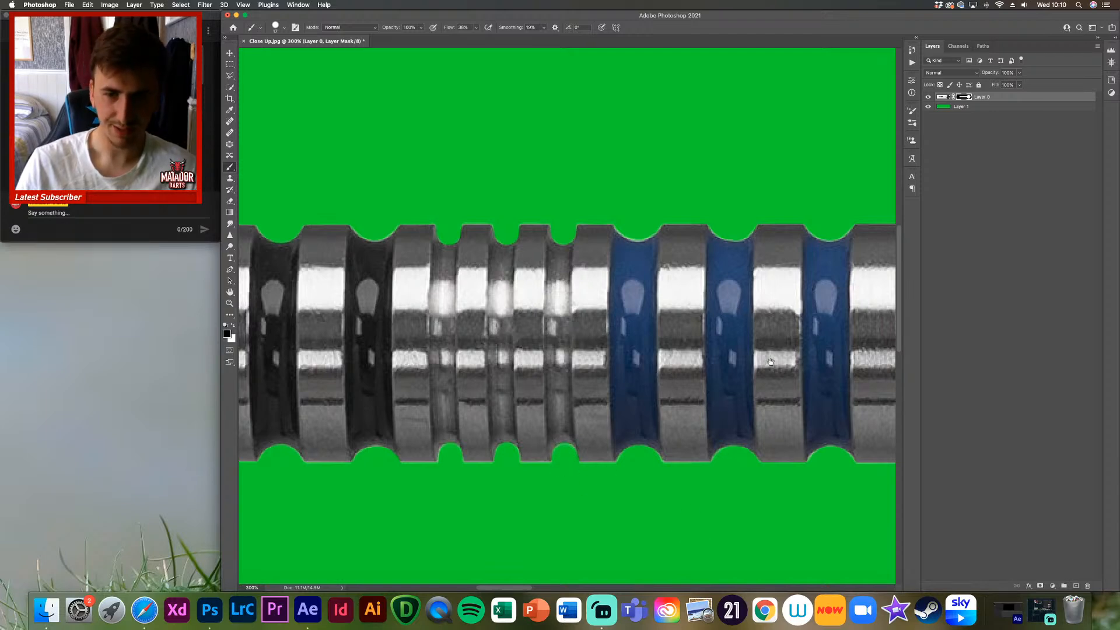
# Step: Set the brush size to 14 px and mask out the white patches above the five narrow grooves beside the white shaft
pyautogui.moveTo(785, 373); pyautogui.dragTo(630, 348)
pyautogui.moveTo(817, 353); pyautogui.dragTo(527, 356)
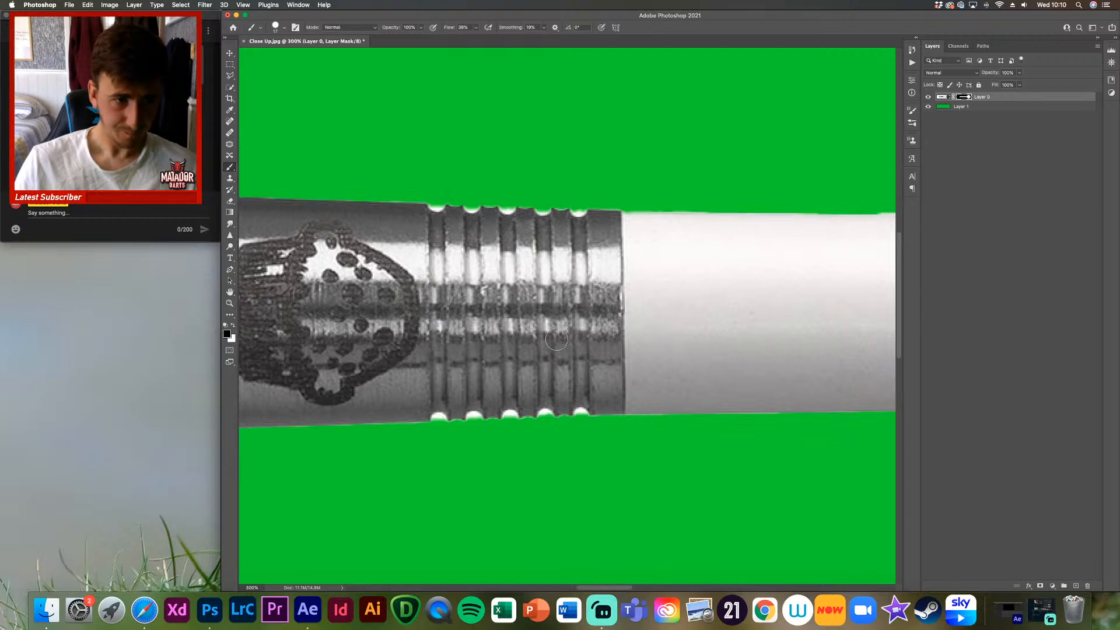
pyautogui.click(277, 27)
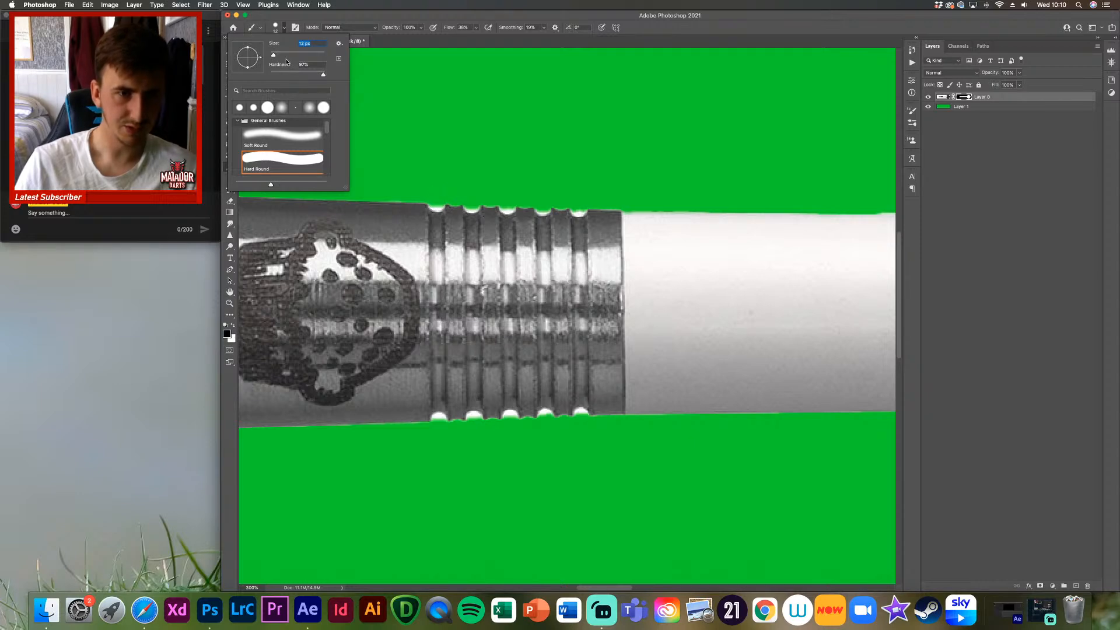
pyautogui.write('14')
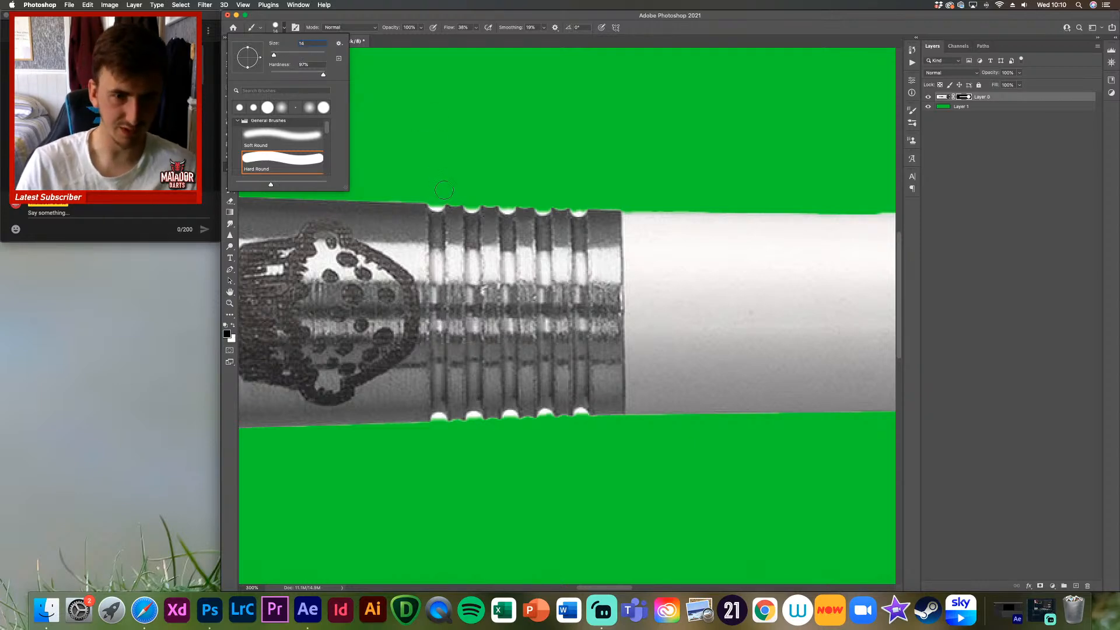
pyautogui.click(436, 203)
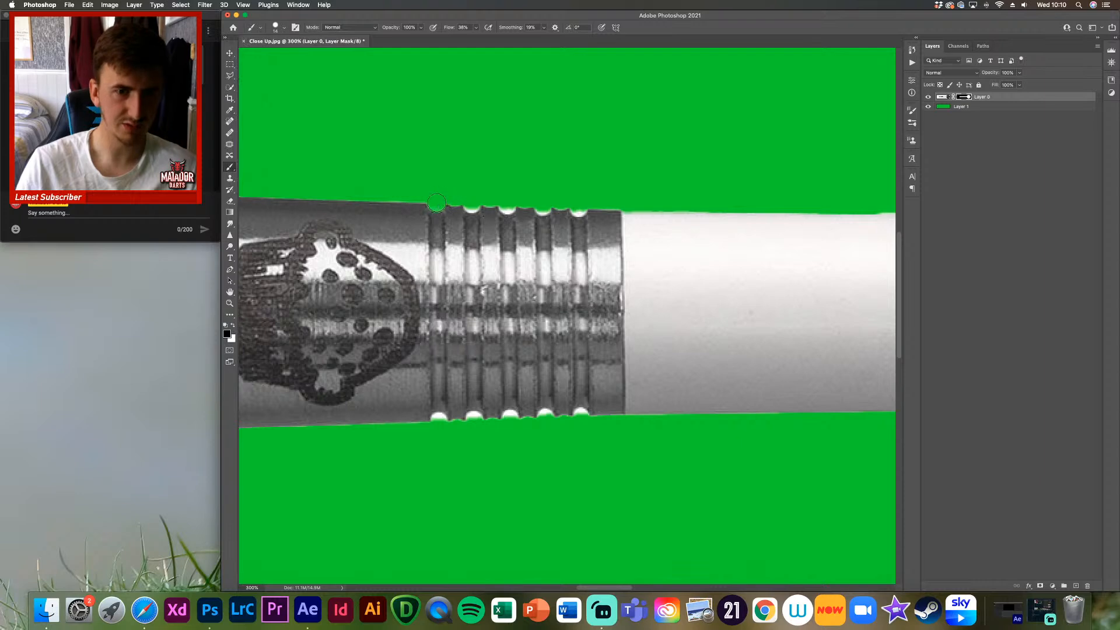
pyautogui.click(471, 205)
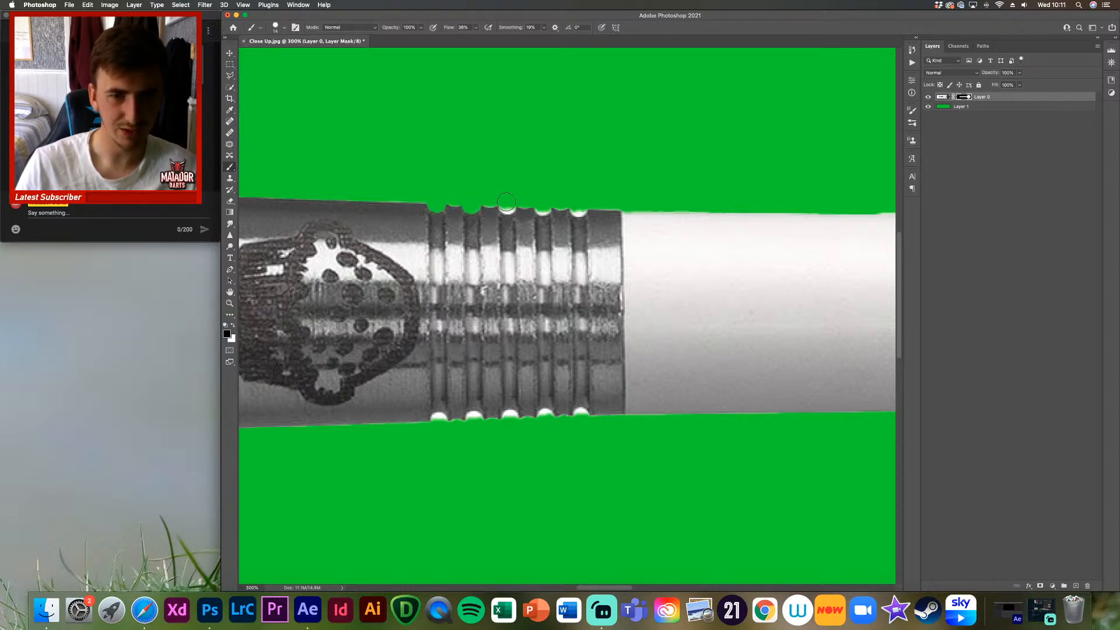
pyautogui.click(544, 204)
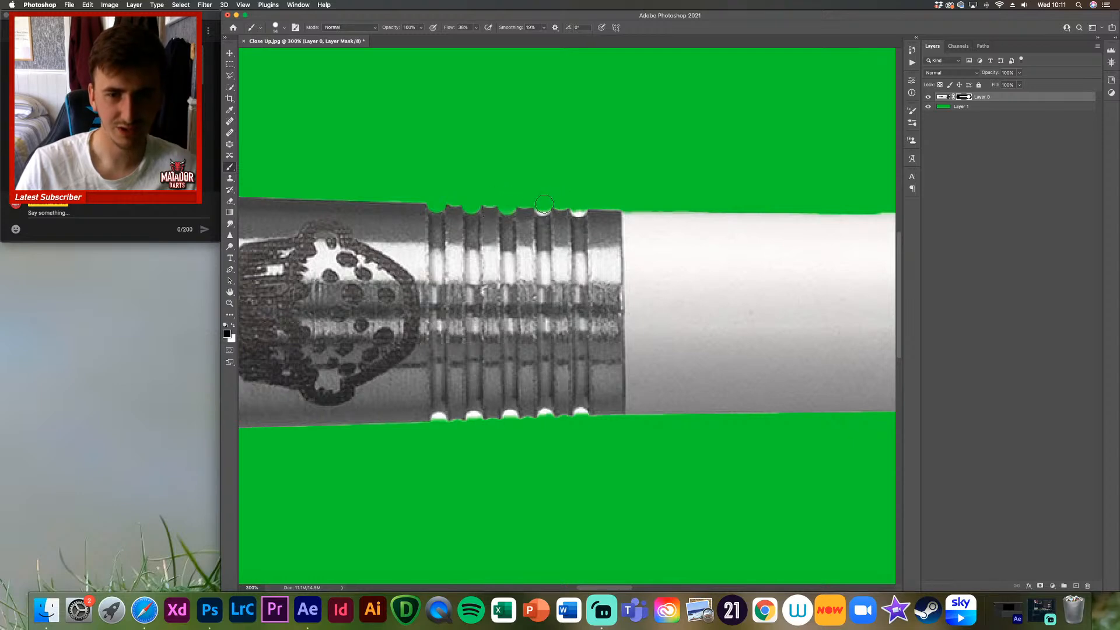
pyautogui.click(580, 212)
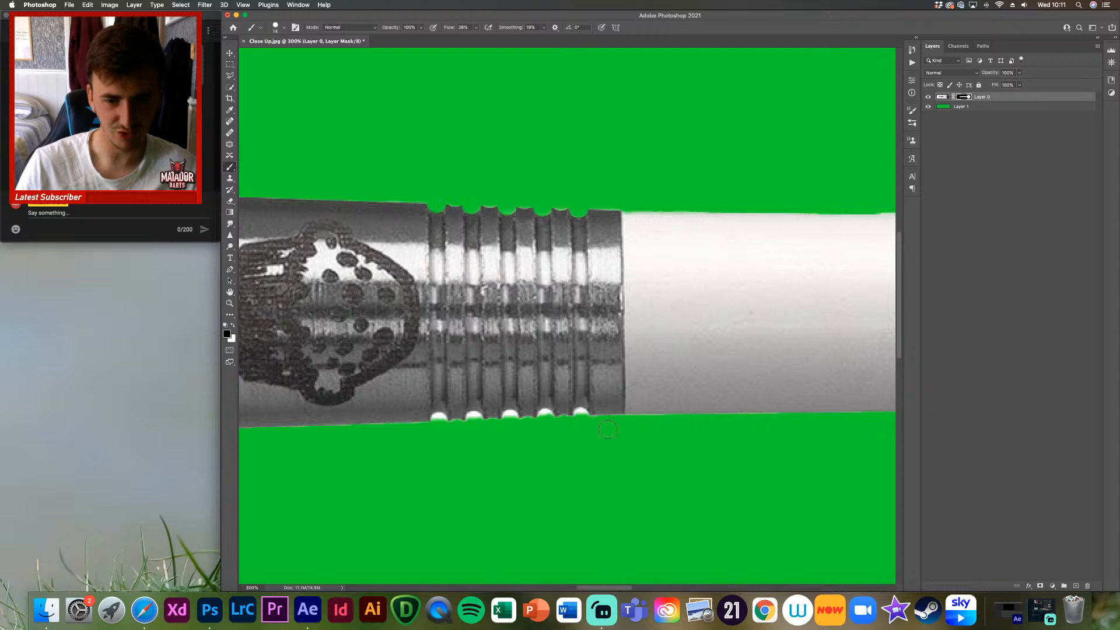
# Step: Mask out the white patches along the lower edge of the five narrow grooves beside the white shaft
pyautogui.click(581, 417)
pyautogui.moveTo(554, 422); pyautogui.dragTo(540, 420)
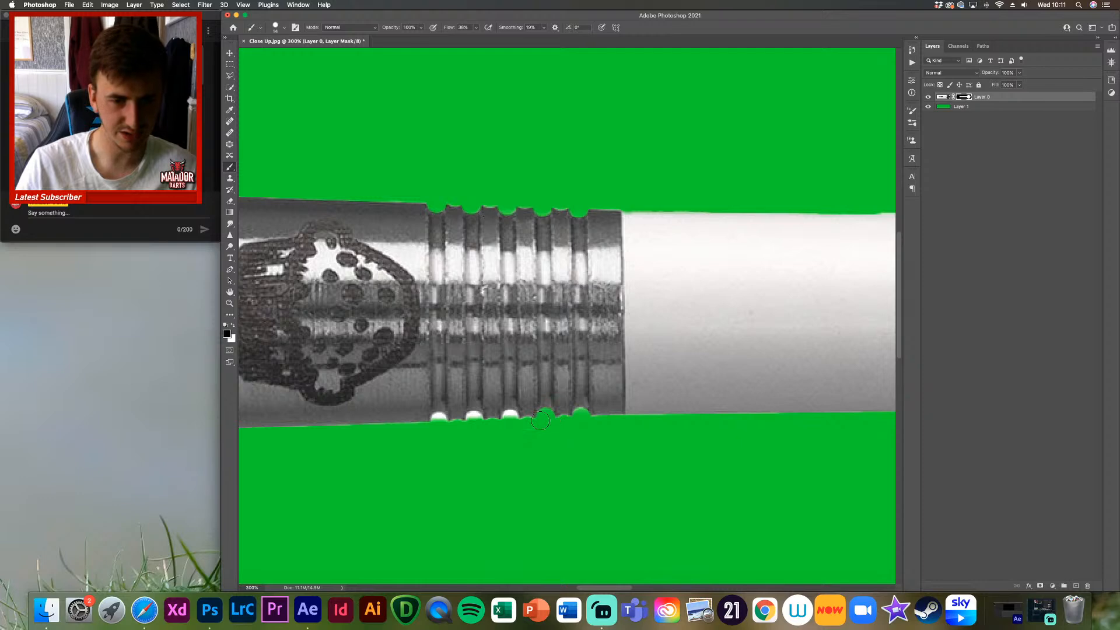
pyautogui.click(510, 418)
pyautogui.click(474, 418)
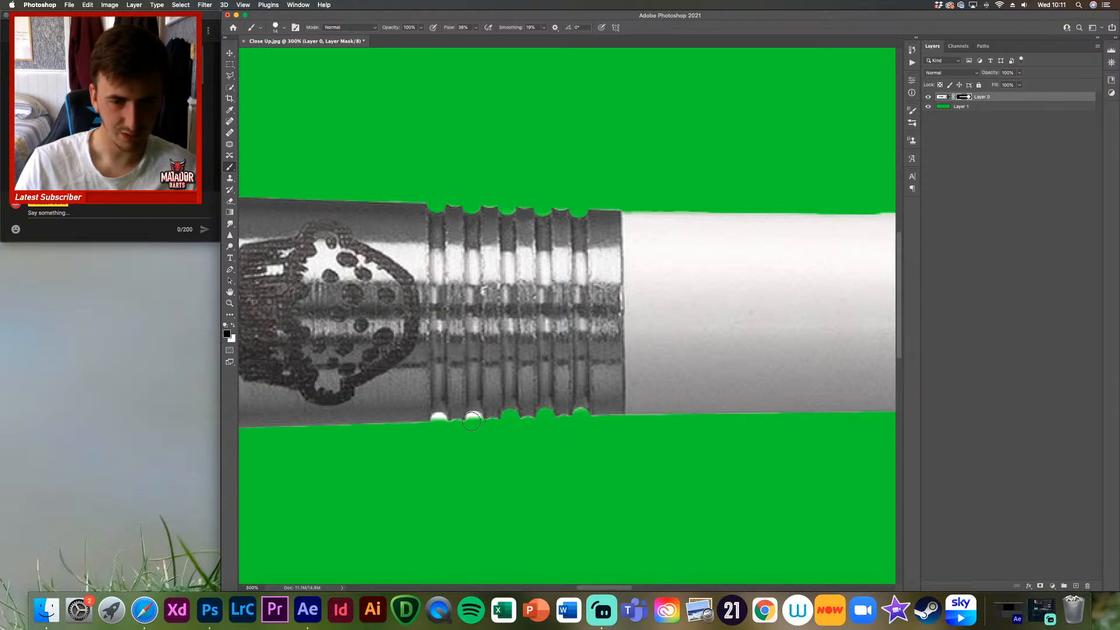
pyautogui.click(439, 418)
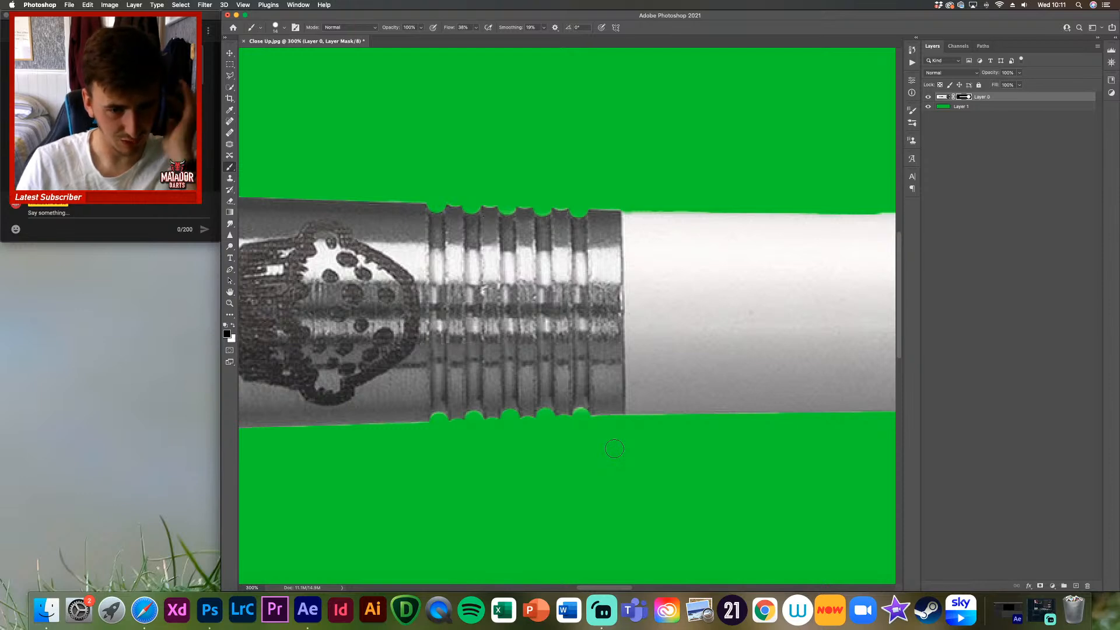
# Step: Mask away the small bumps on the white shaft's upper edge just before the LOXLEY lettering
pyautogui.moveTo(675, 324); pyautogui.dragTo(583, 341)
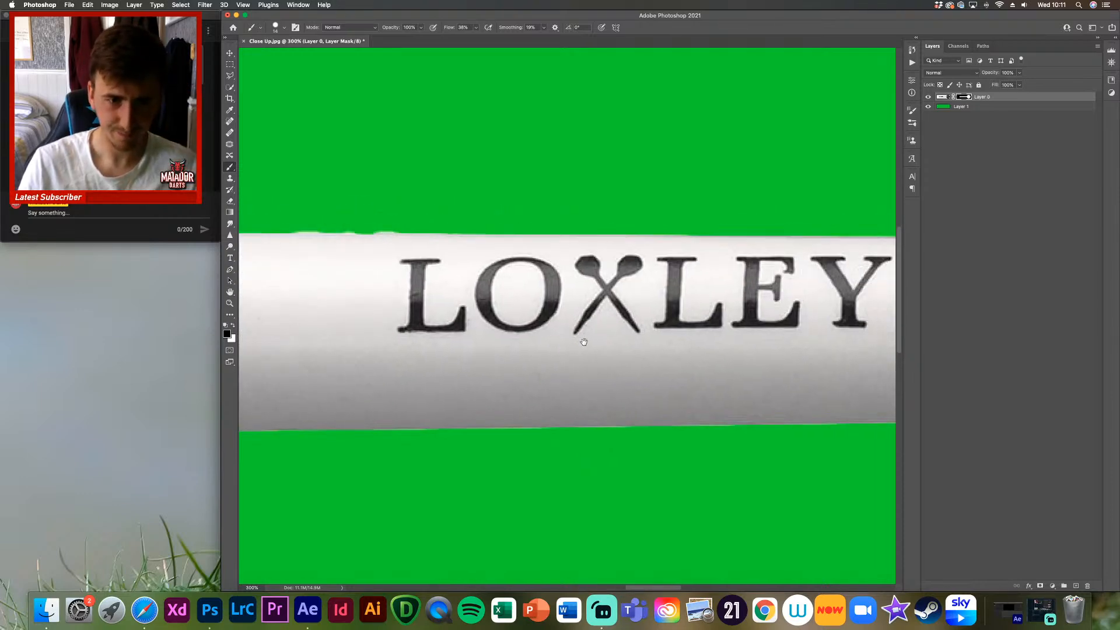
pyautogui.moveTo(492, 295); pyautogui.dragTo(543, 306)
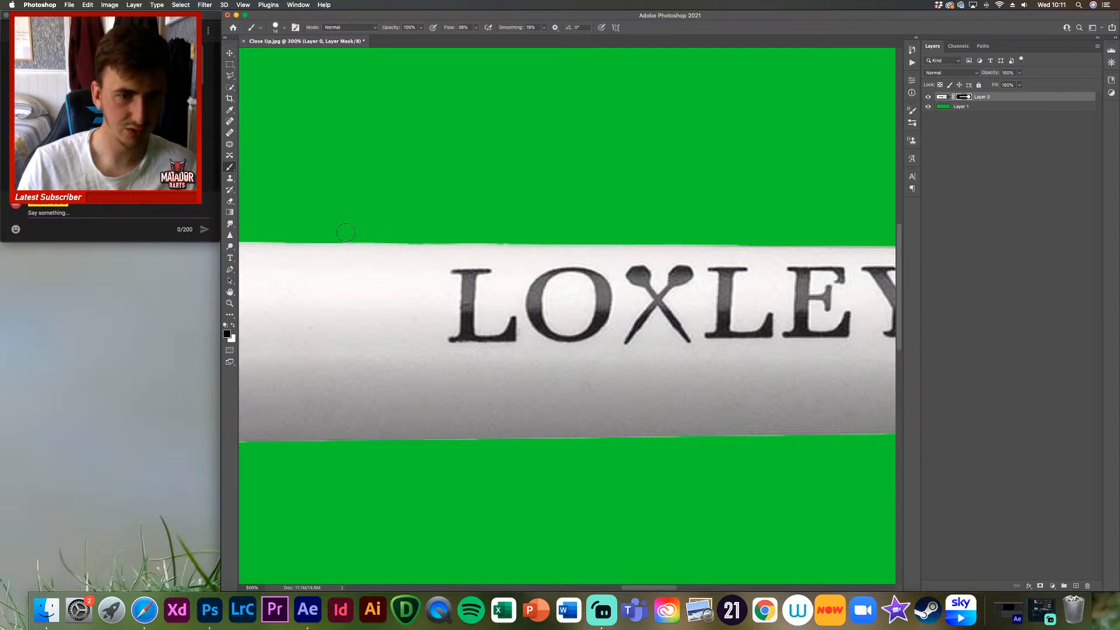
# Step: Select a thin strip along the flight's flat upper edge, mask out the white line inside it with the brush and deselect
pyautogui.moveTo(748, 285); pyautogui.dragTo(513, 292)
pyautogui.moveTo(753, 312)
pyautogui.mouseDown()
pyautogui.moveTo(601, 450)
pyautogui.moveTo(675, 334)
pyautogui.moveTo(548, 358)
pyautogui.mouseUp()
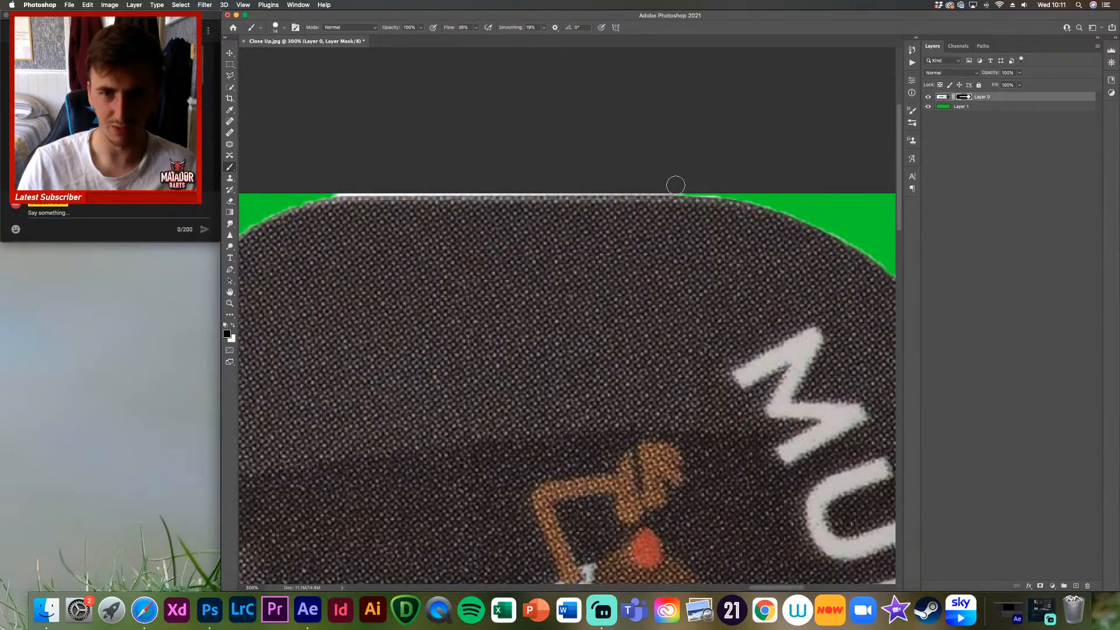
pyautogui.press('m')
pyautogui.moveTo(335, 187); pyautogui.dragTo(704, 194)
pyautogui.moveTo(325, 194); pyautogui.dragTo(712, 195)
pyautogui.click(230, 166)
pyautogui.moveTo(319, 191); pyautogui.dragTo(742, 191)
pyautogui.click(230, 64)
pyautogui.press('super+d')
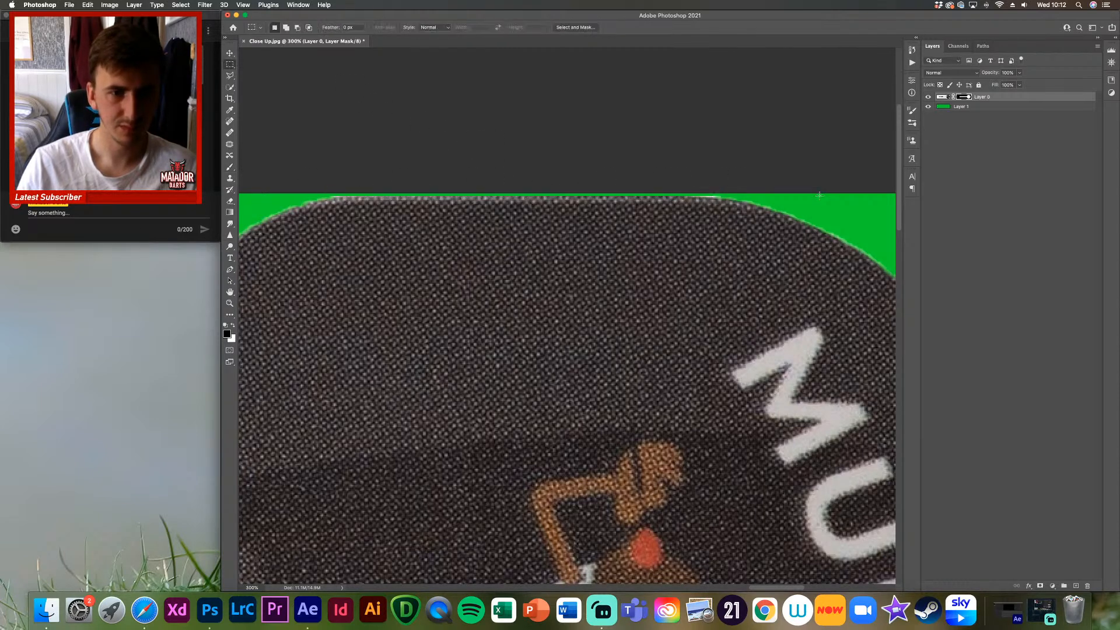
pyautogui.click(230, 167)
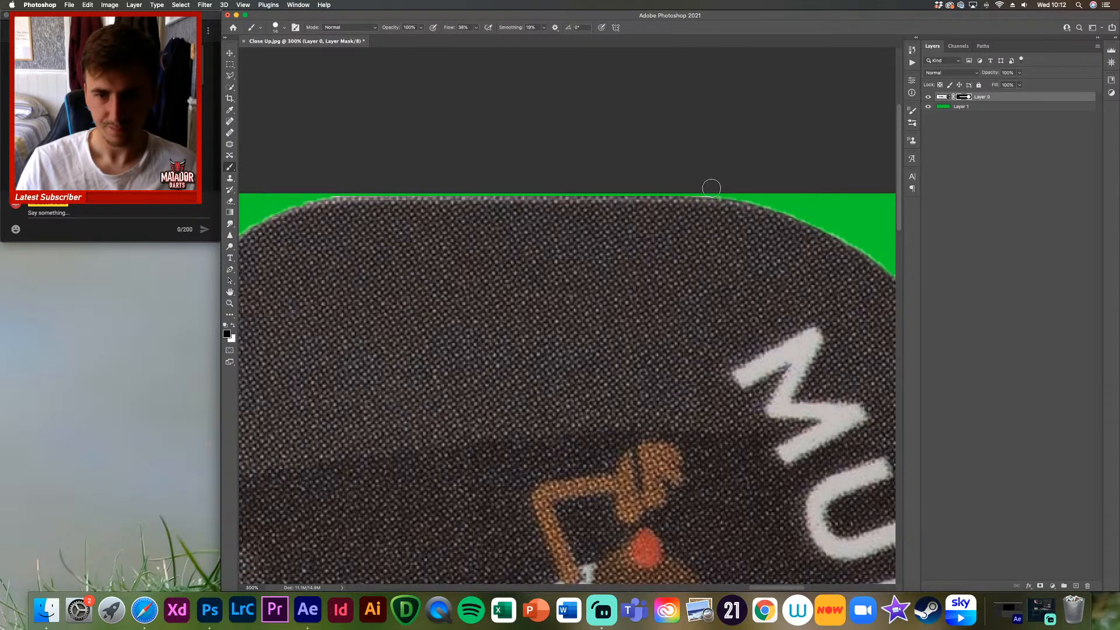
# Step: Select a thin strip along the flight's flat lower edge, mask out the white line inside it and clear the selection
pyautogui.scroll(-15, 525, 287)
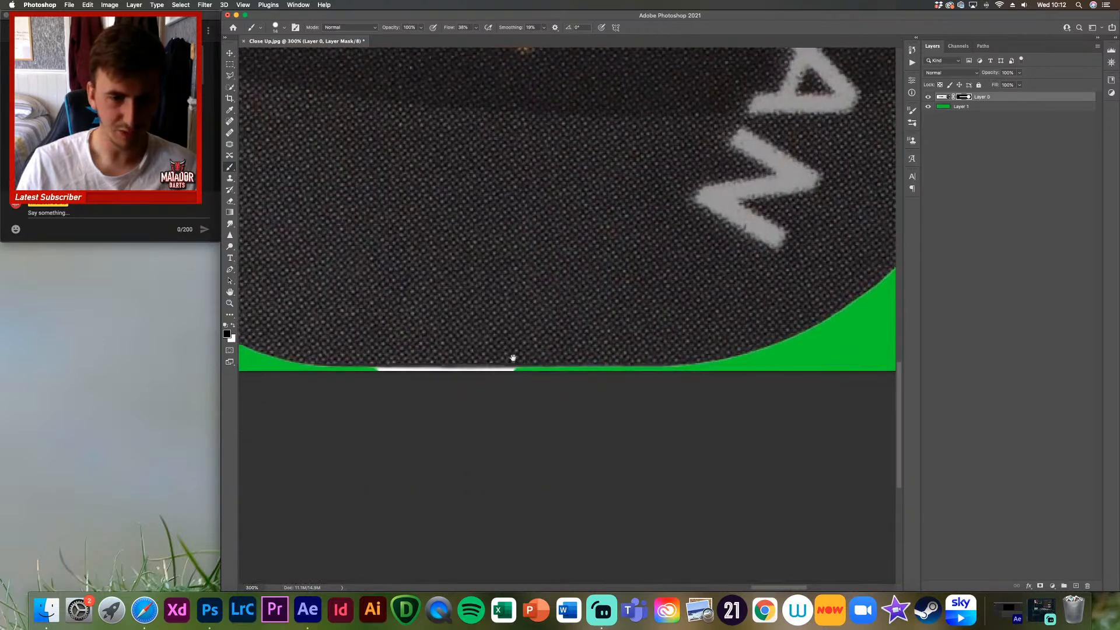
pyautogui.click(230, 65)
pyautogui.moveTo(356, 370); pyautogui.dragTo(543, 370)
pyautogui.press('b')
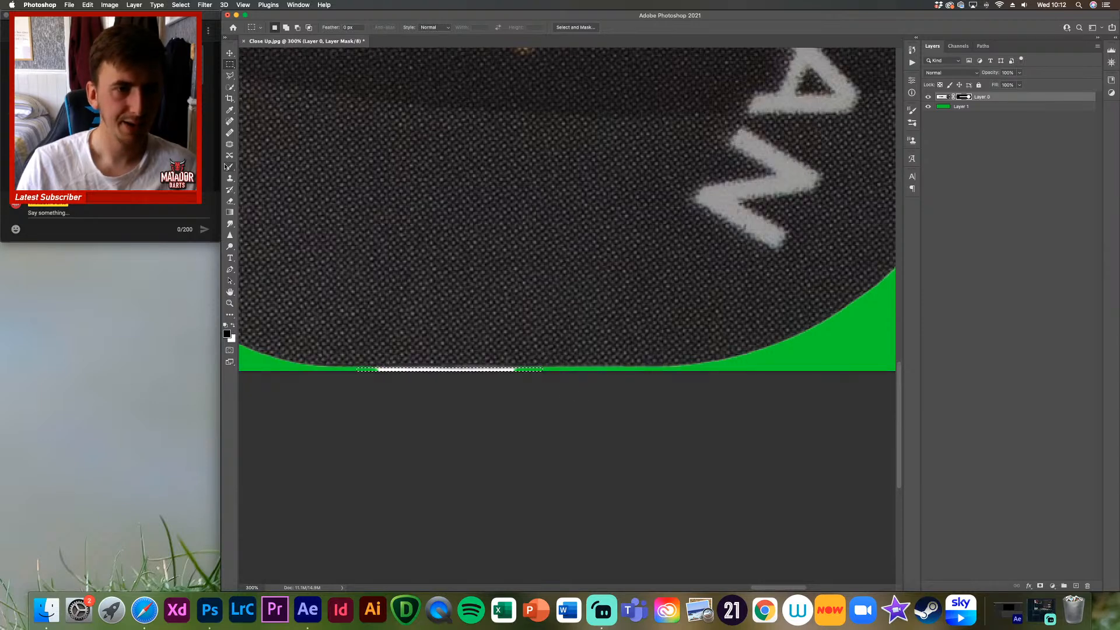
pyautogui.moveTo(359, 368); pyautogui.dragTo(593, 370)
pyautogui.click(229, 64)
pyautogui.click(472, 318)
# Step: Show the whole dart and hide the green background on Layer 1 so the cut-out is transparent
pyautogui.press('super+minus')
pyautogui.press('super+minus')
pyautogui.press('super+minus')
pyautogui.press('super+minus')
pyautogui.press('super+minus')
pyautogui.press('super+minus')
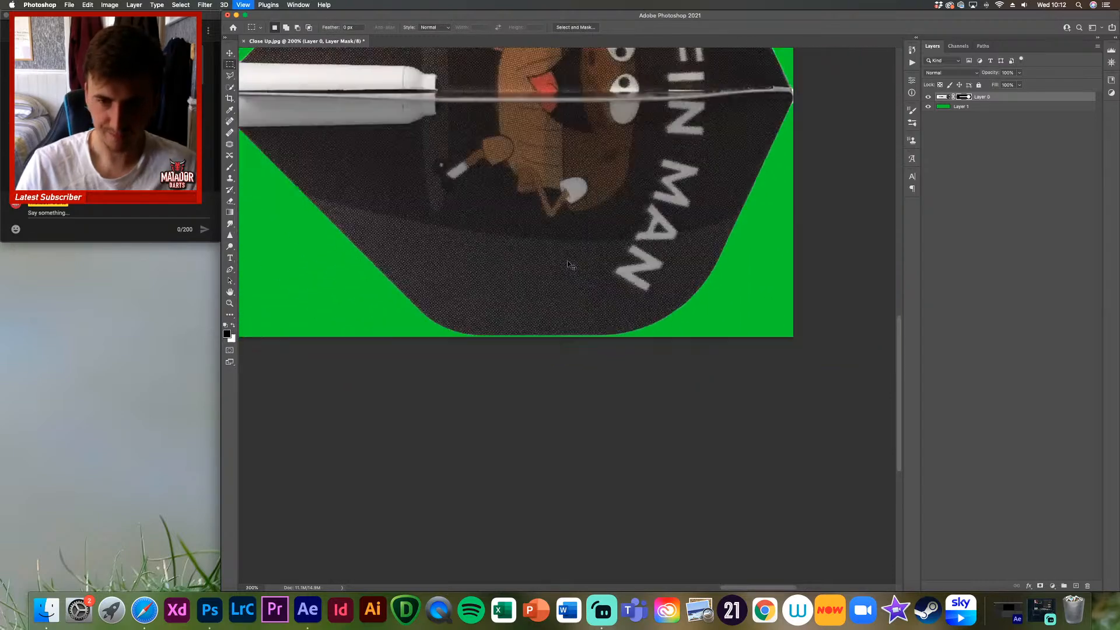
pyautogui.press('super+plus')
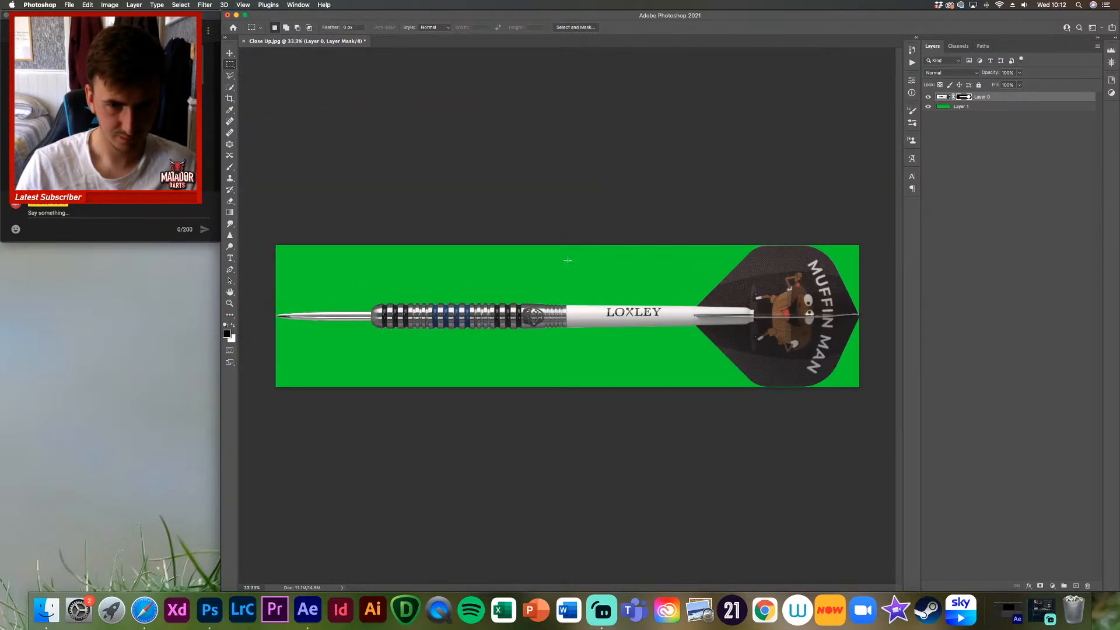
pyautogui.click(928, 107)
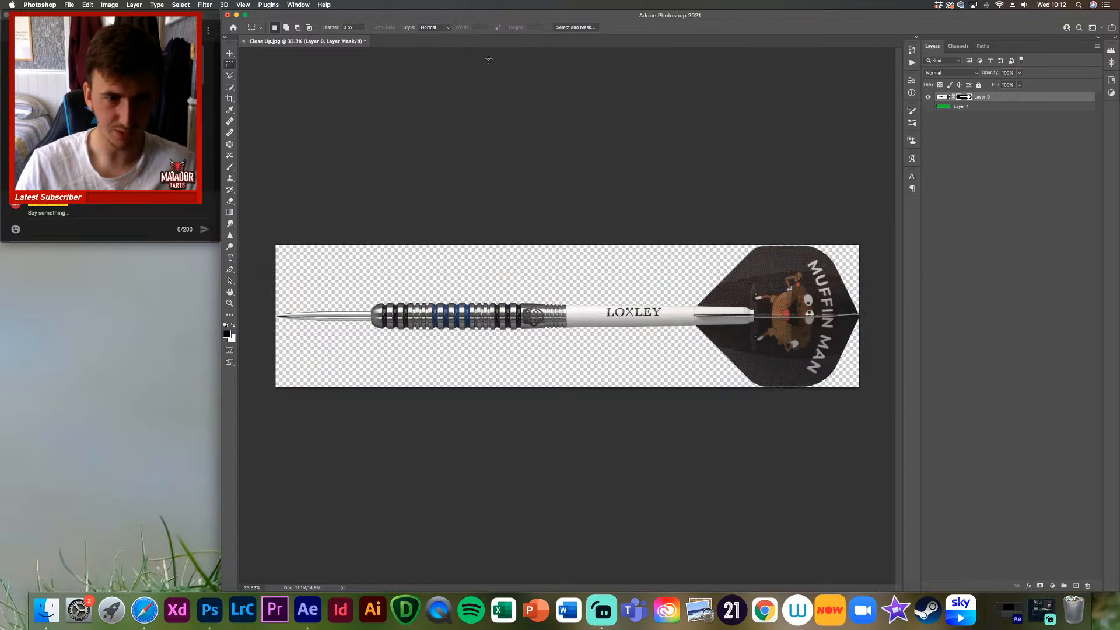
# Step: Quick-export the dart as Close Up.png into the Images folder of Loxley Promos > Hine, replacing the existing file
pyautogui.click(69, 4)
pyautogui.moveTo(145, 127)
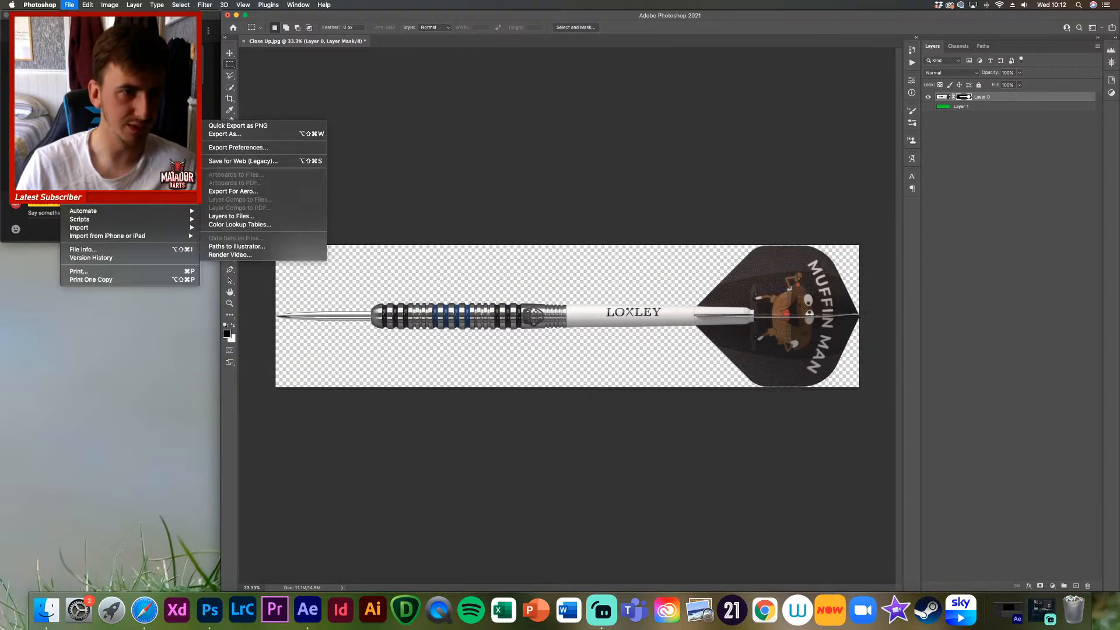
pyautogui.click(238, 127)
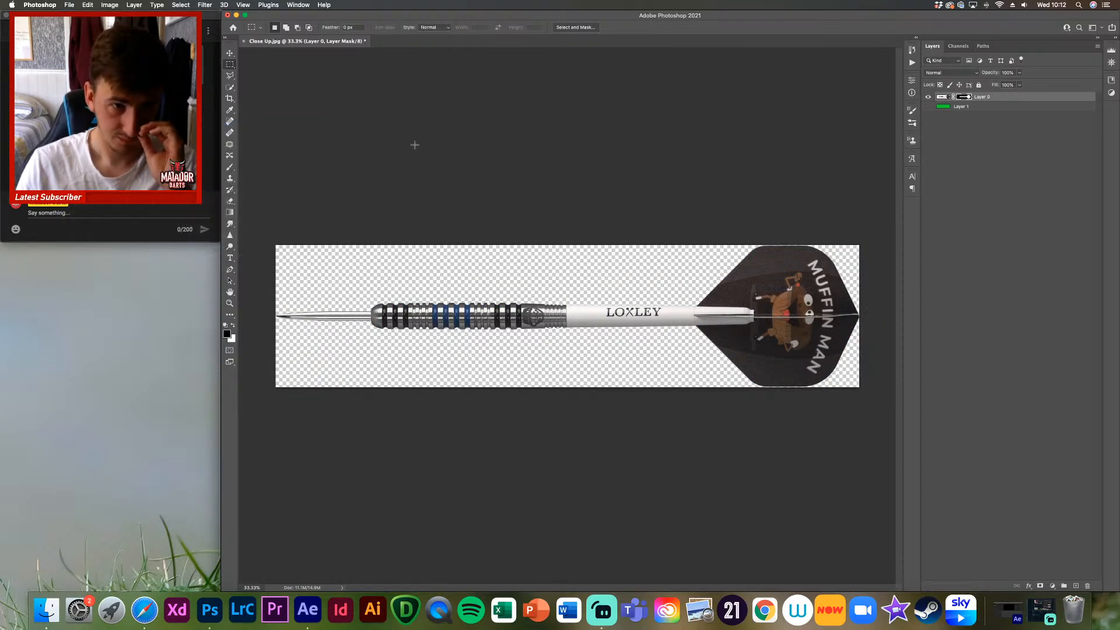
pyautogui.click(404, 141)
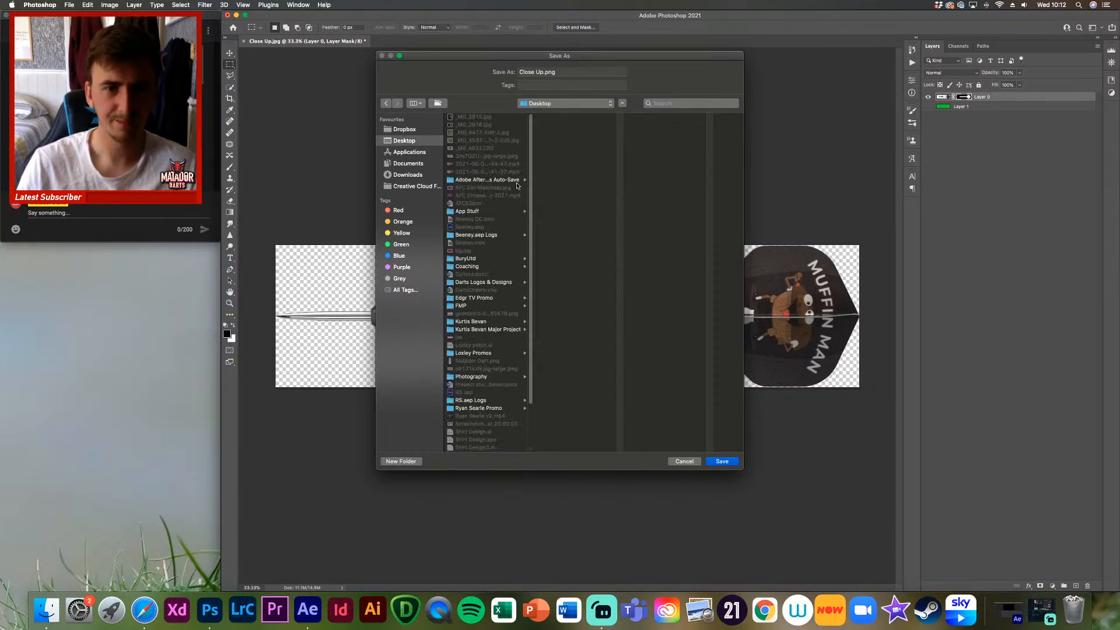
pyautogui.scroll(-2, 531, 223)
pyautogui.scroll(2, 531, 224)
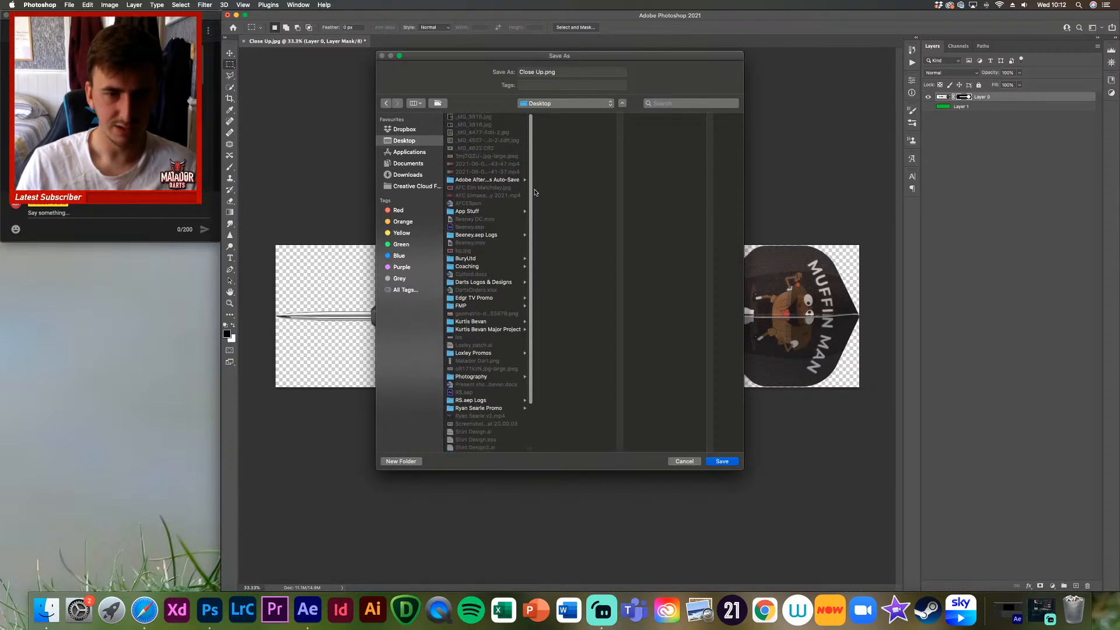
pyautogui.scroll(-3, 529, 368)
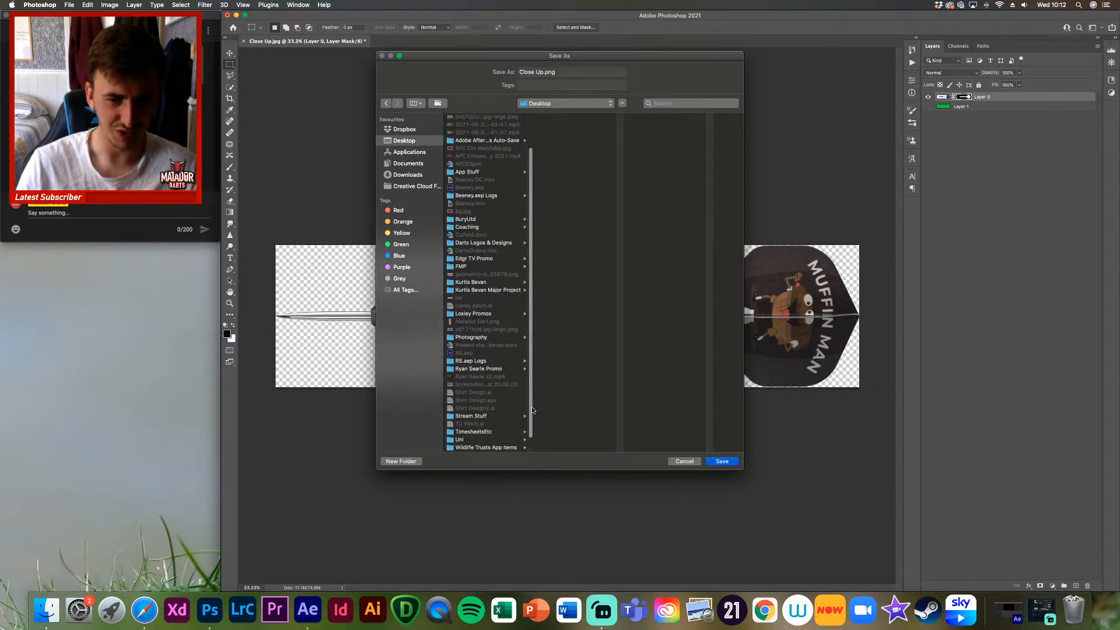
pyautogui.click(504, 315)
pyautogui.click(574, 164)
pyautogui.click(654, 118)
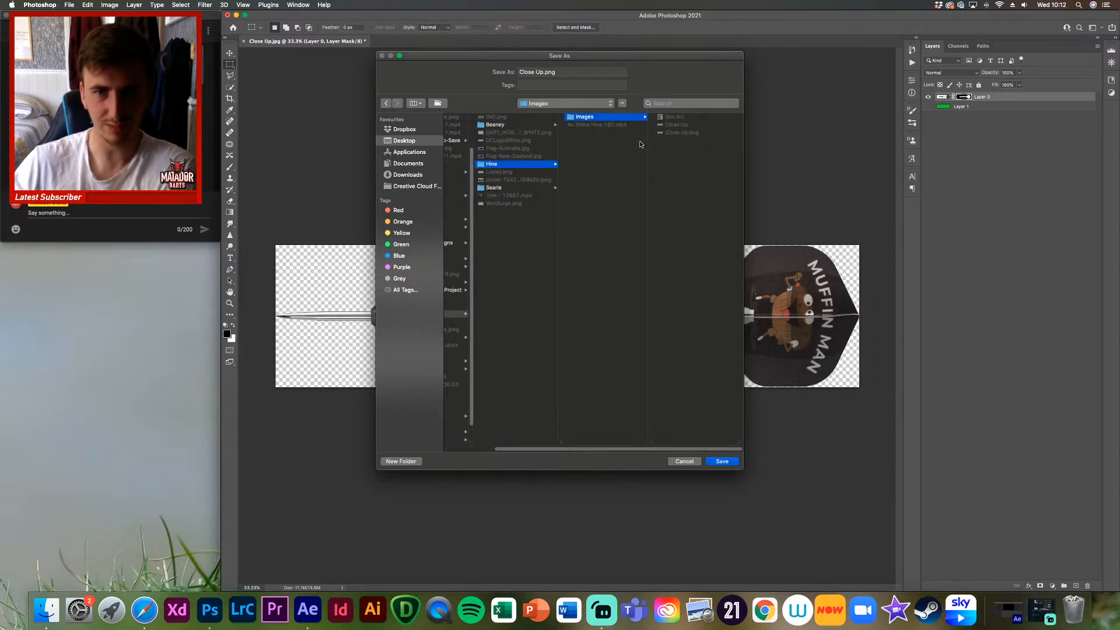
pyautogui.click(722, 460)
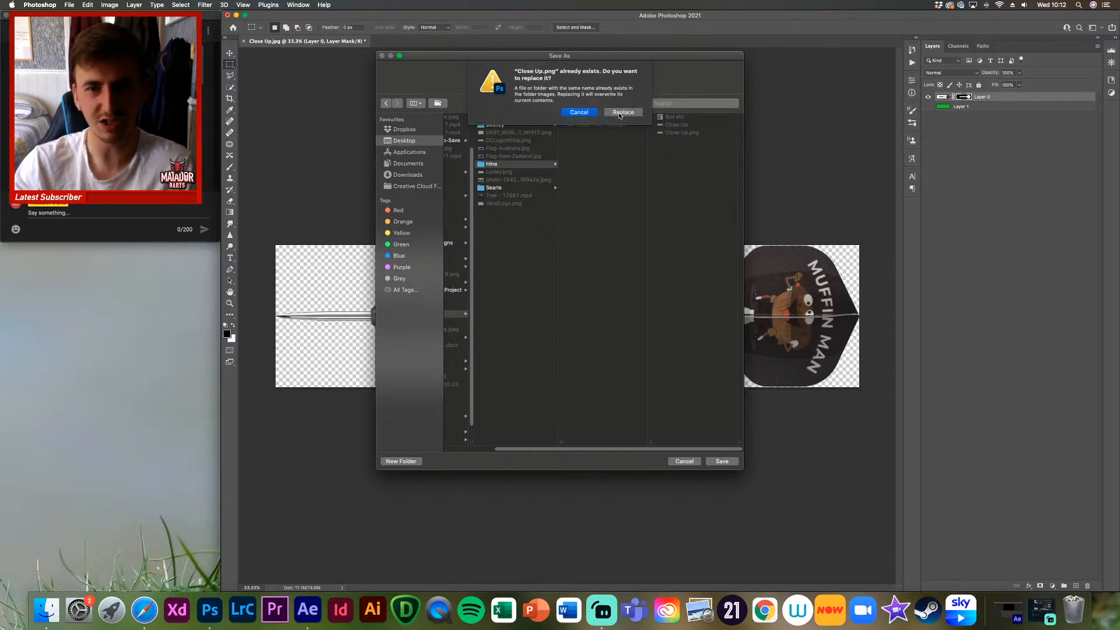
pyautogui.click(622, 113)
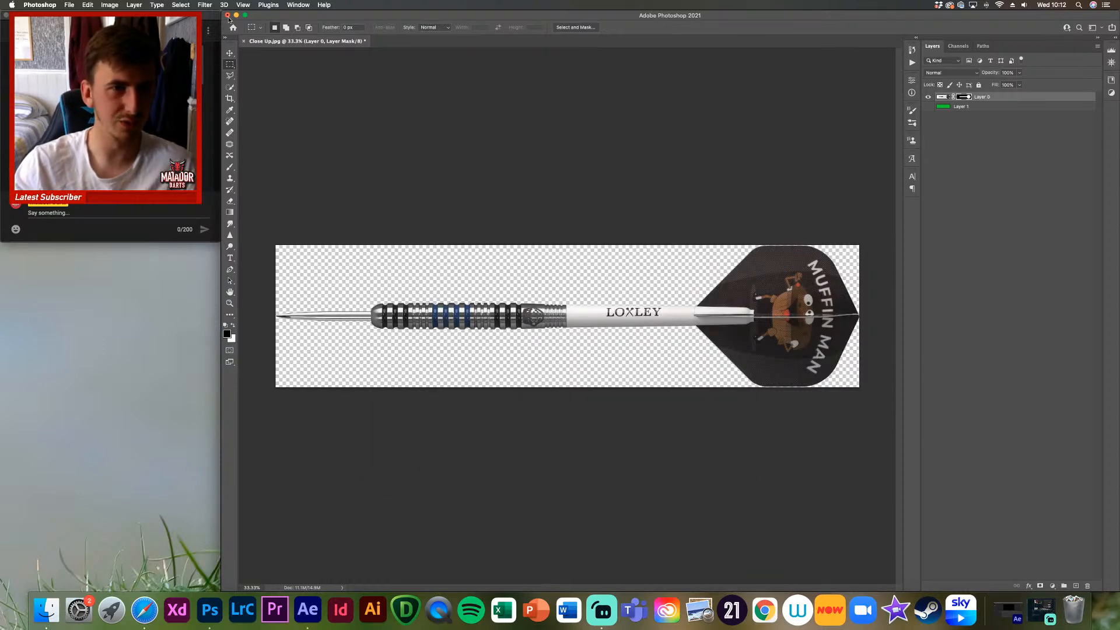
# Step: Close the Close Up.jpg document without saving its changes
pyautogui.click(227, 16)
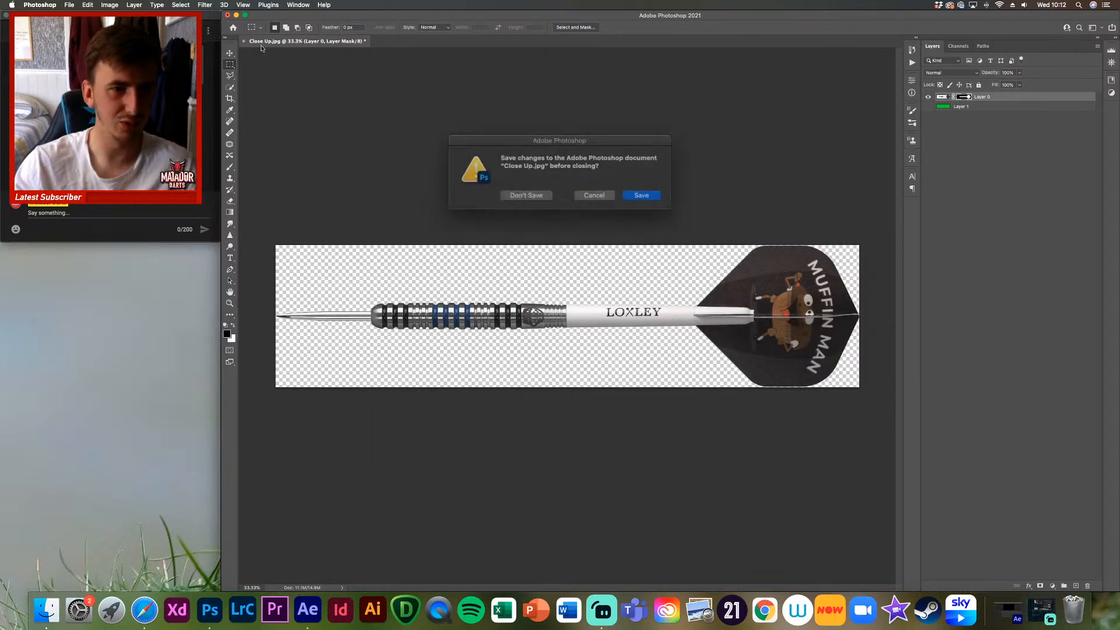
pyautogui.click(528, 193)
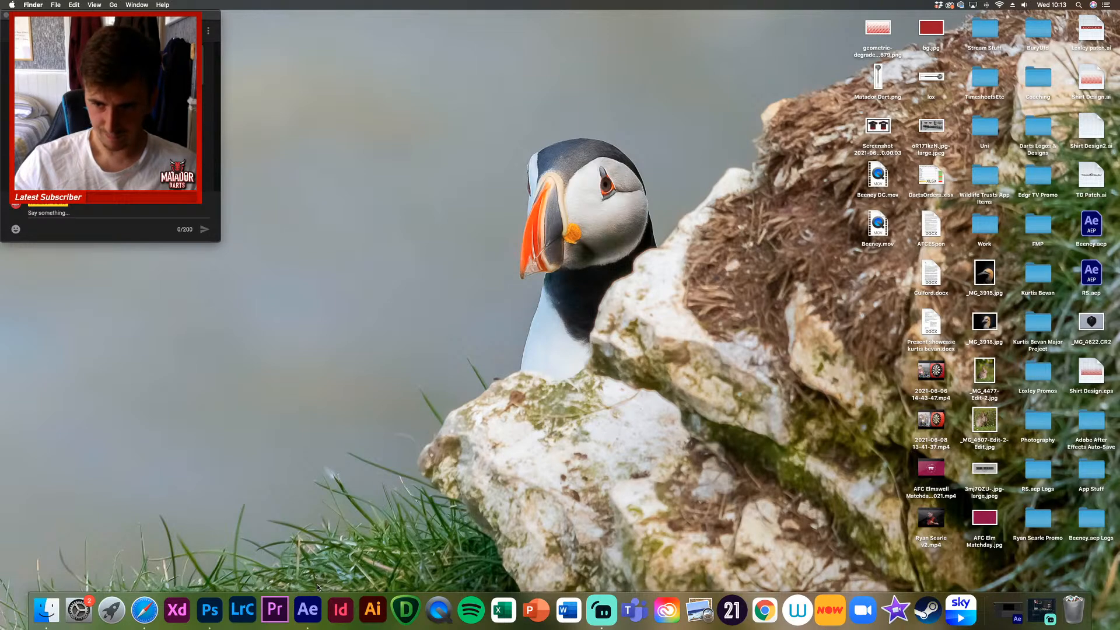
# Step: Switch to After Effects and narrow its window to uncover the desktop icons
pyautogui.click(307, 610)
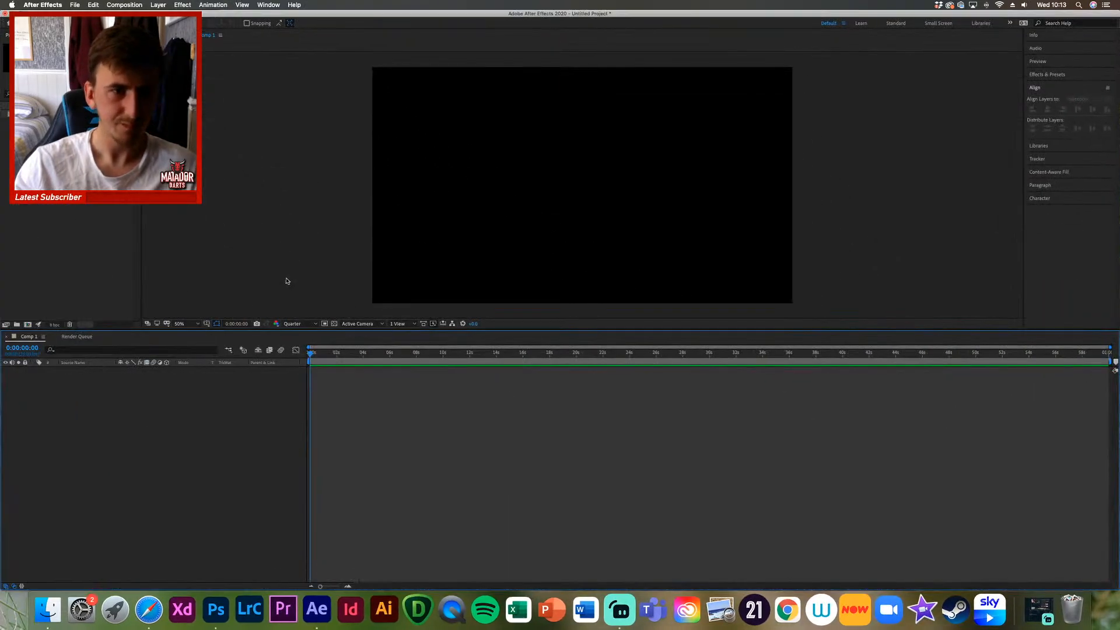
pyautogui.moveTo(2, 127); pyautogui.dragTo(221, 165)
pyautogui.moveTo(857, 19); pyautogui.dragTo(635, 20)
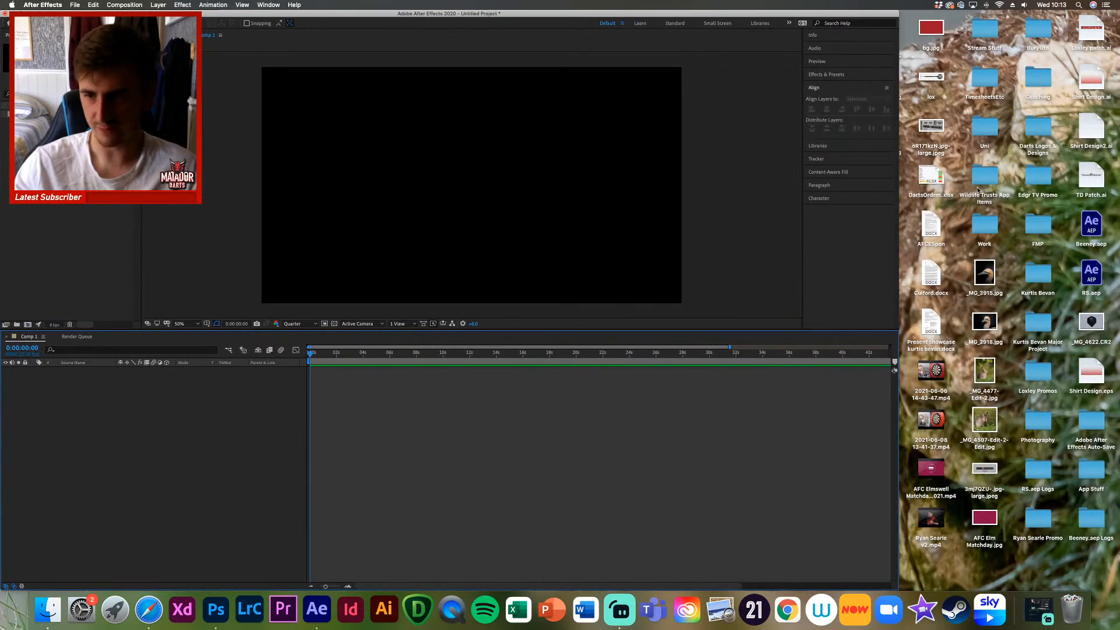
# Step: Open the Loxley Promos folder in Finder, switch to the Desktop location and enlarge the window over the After Effects viewer
pyautogui.doubleClick(1039, 369)
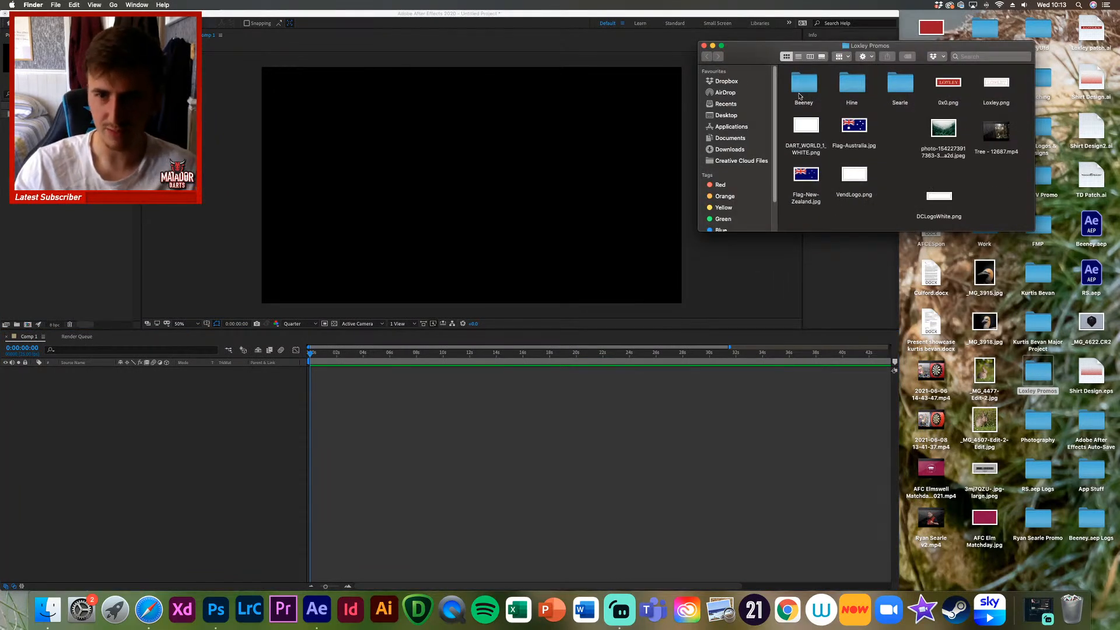
pyautogui.click(757, 115)
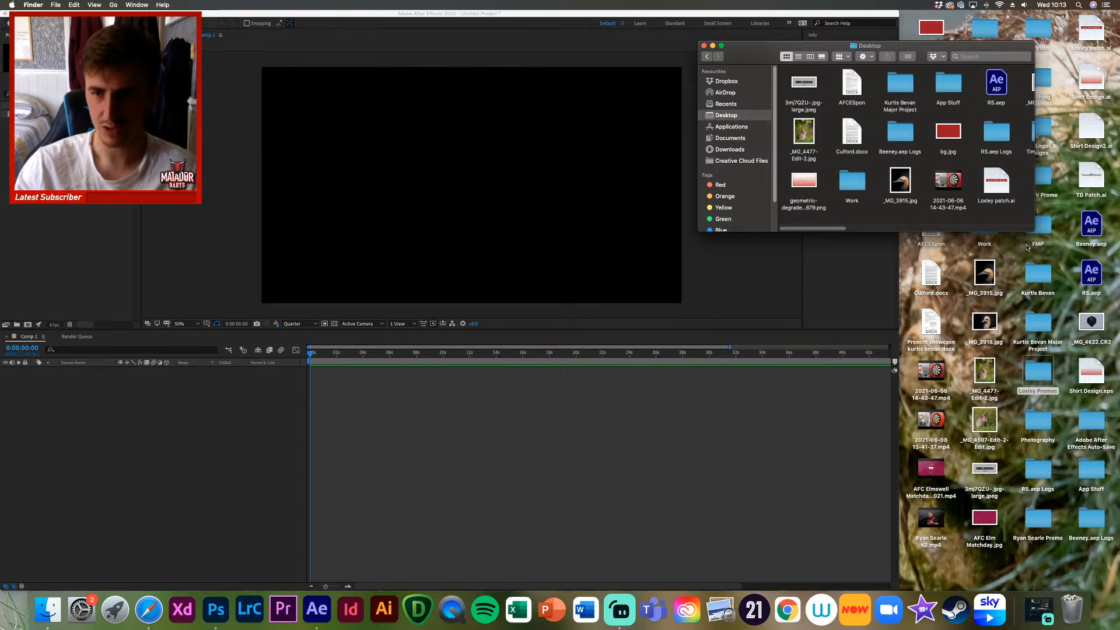
pyautogui.moveTo(1033, 225); pyautogui.dragTo(1118, 346)
pyautogui.moveTo(931, 57); pyautogui.dragTo(696, 46)
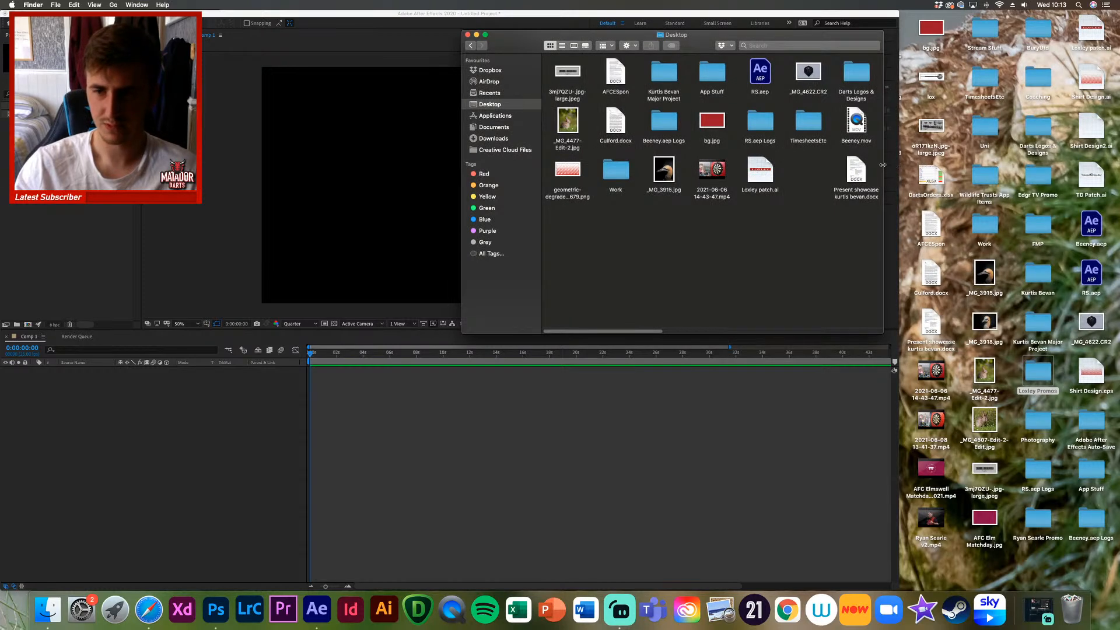
# Step: Reposition and widen the Finder window to reveal more desktop items, and open the Loxley Promos folder
pyautogui.moveTo(885, 165); pyautogui.dragTo(1117, 177)
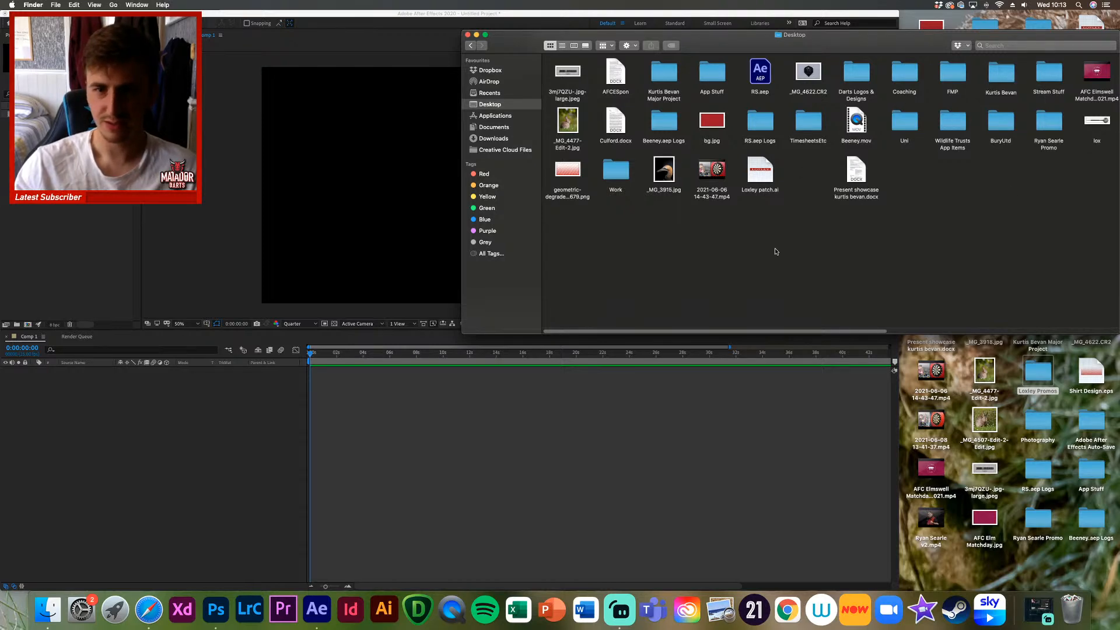
pyautogui.moveTo(971, 45); pyautogui.dragTo(726, 45)
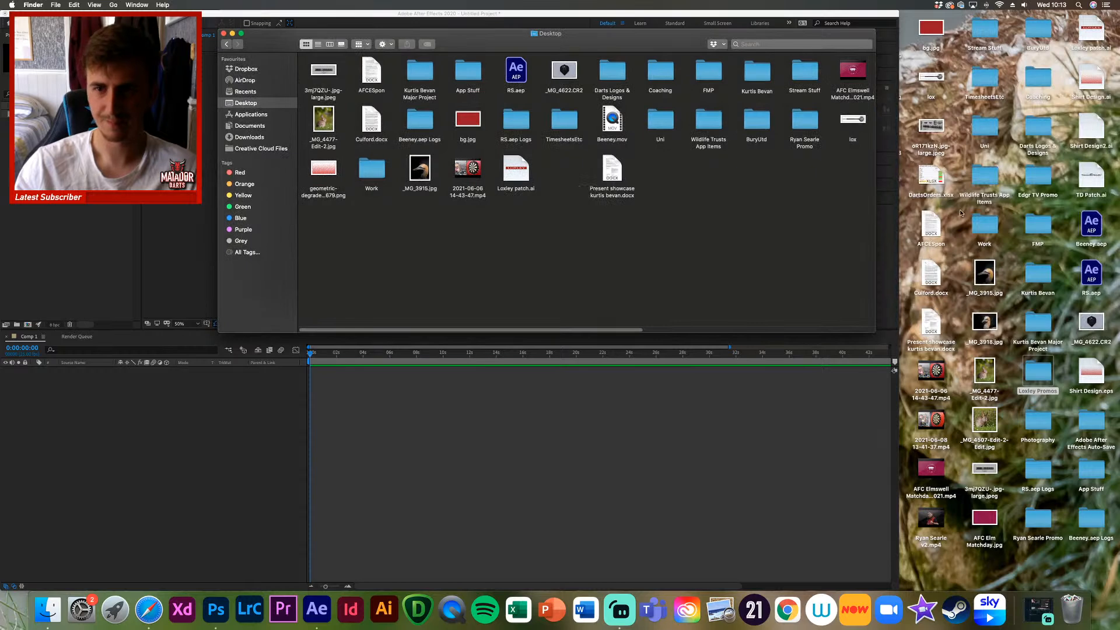
pyautogui.moveTo(875, 210); pyautogui.dragTo(1118, 215)
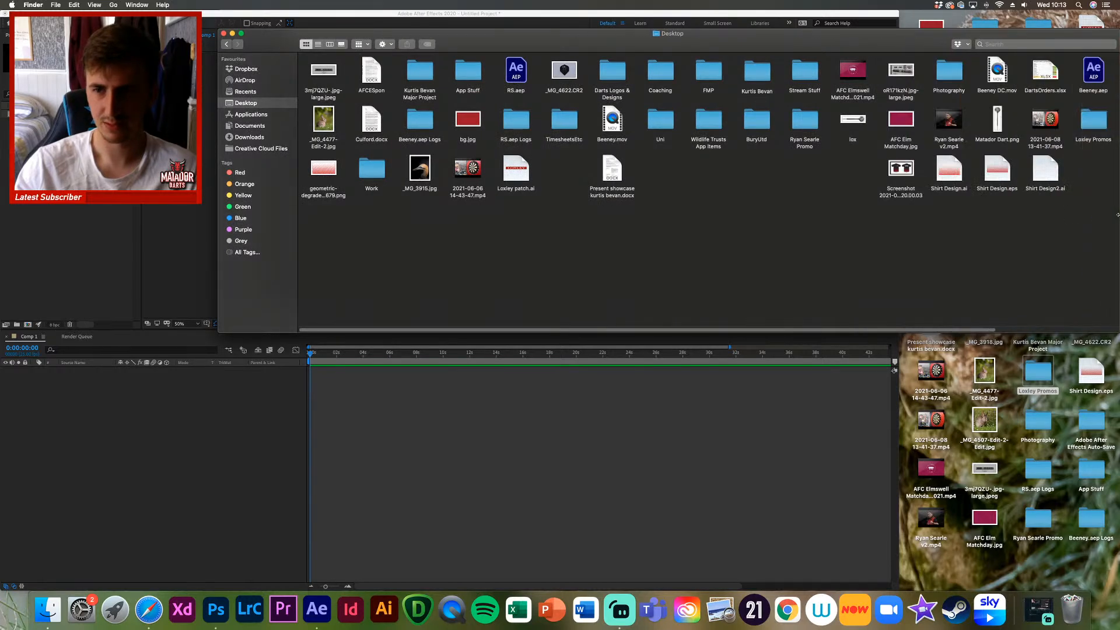
pyautogui.doubleClick(1103, 128)
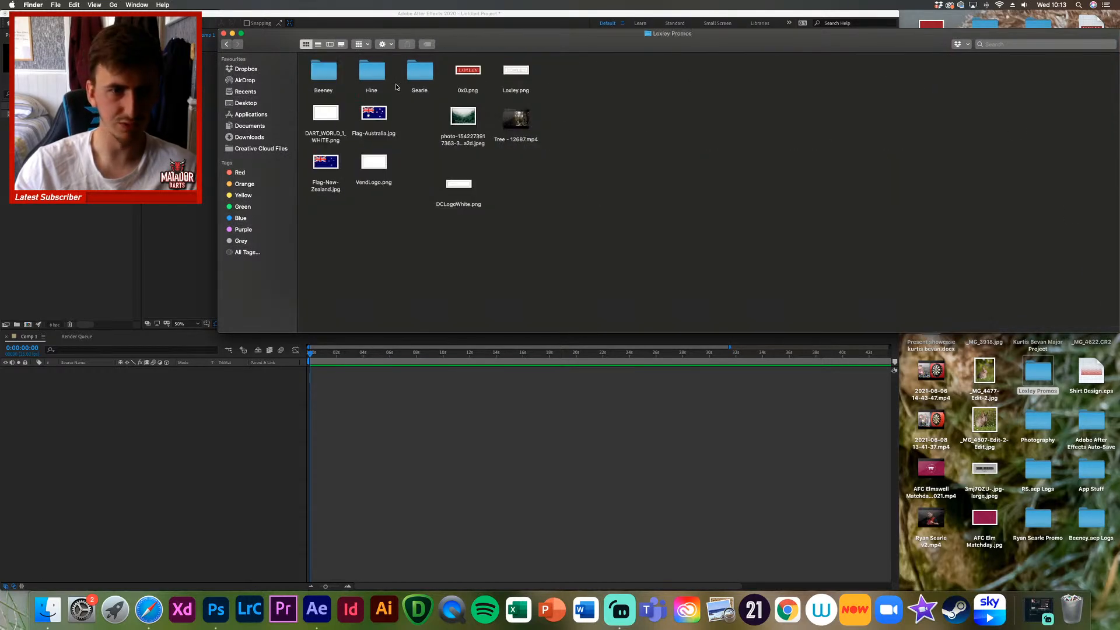
# Step: Import the forest photo JPEG, Loxley.png and 0x0.png from the Loxley Promos folder into the After Effects project
pyautogui.doubleClick(463, 120)
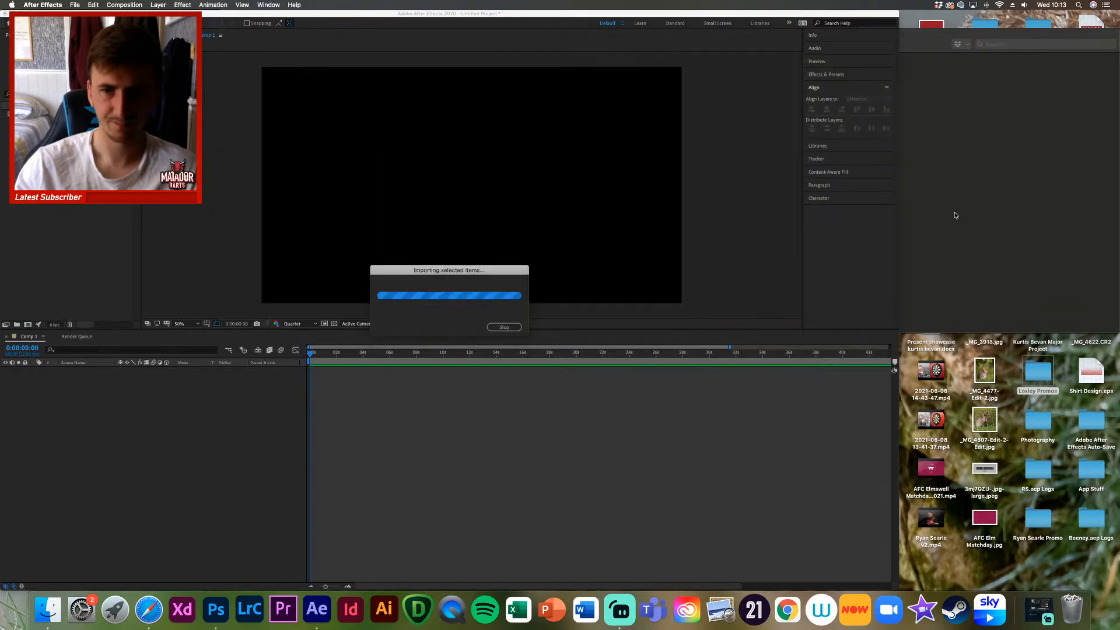
pyautogui.click(922, 236)
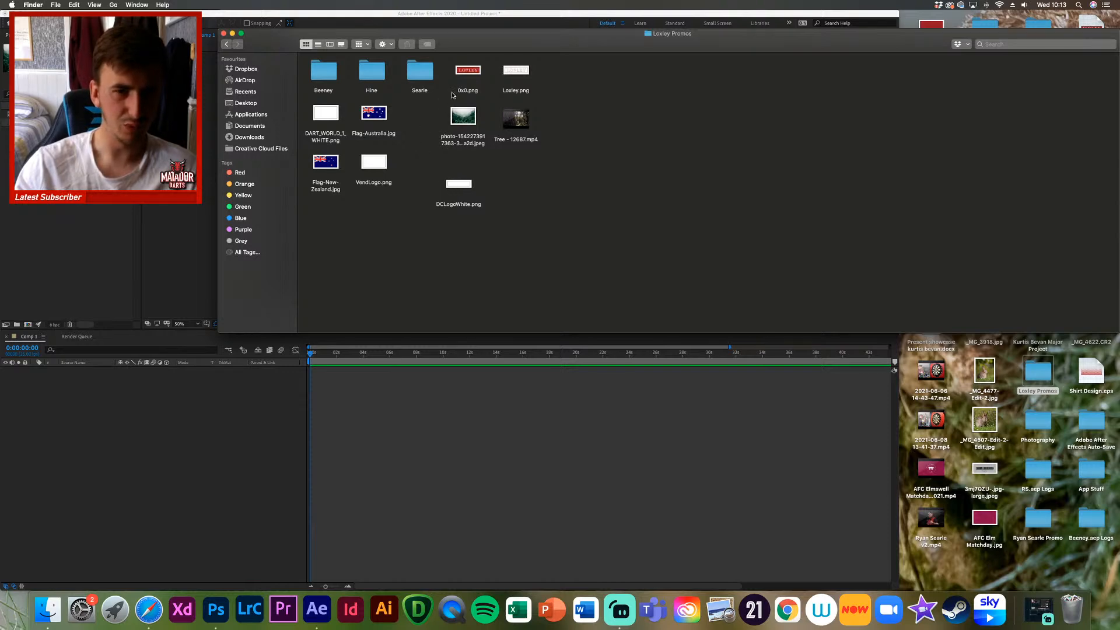
pyautogui.click(516, 71)
pyautogui.press('super+Tab')
pyautogui.click(972, 259)
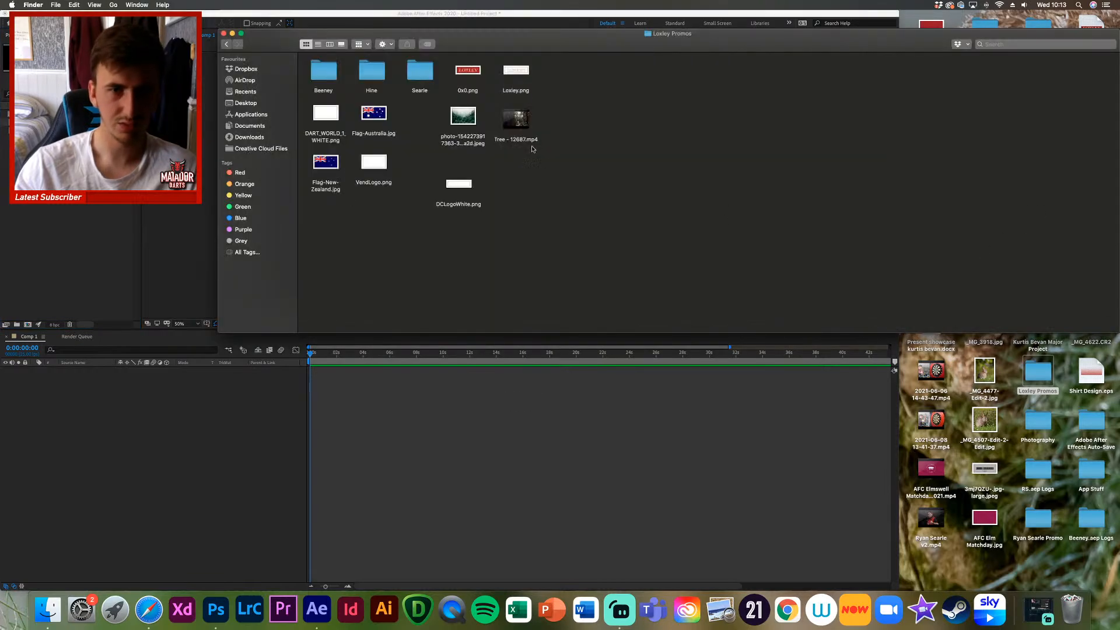
pyautogui.click(470, 74)
pyautogui.press('super+Tab')
pyautogui.click(1000, 151)
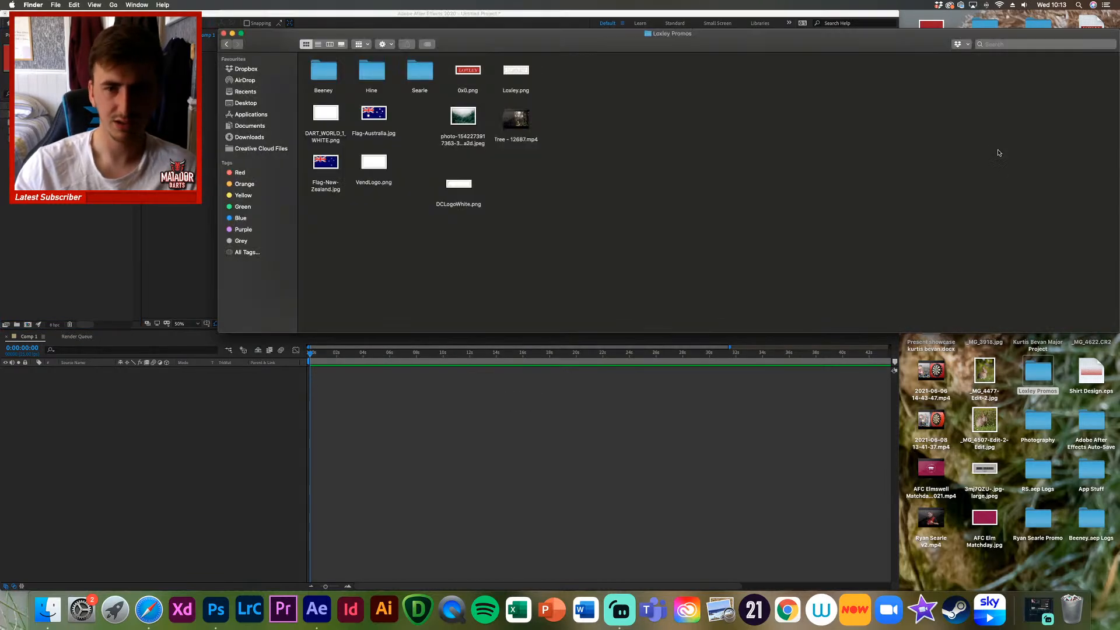
# Step: Import Close Up.png from the Images folder of Hine into the After Effects project
pyautogui.doubleClick(371, 73)
pyautogui.doubleClick(310, 75)
pyautogui.moveTo(420, 72); pyautogui.dragTo(131, 217)
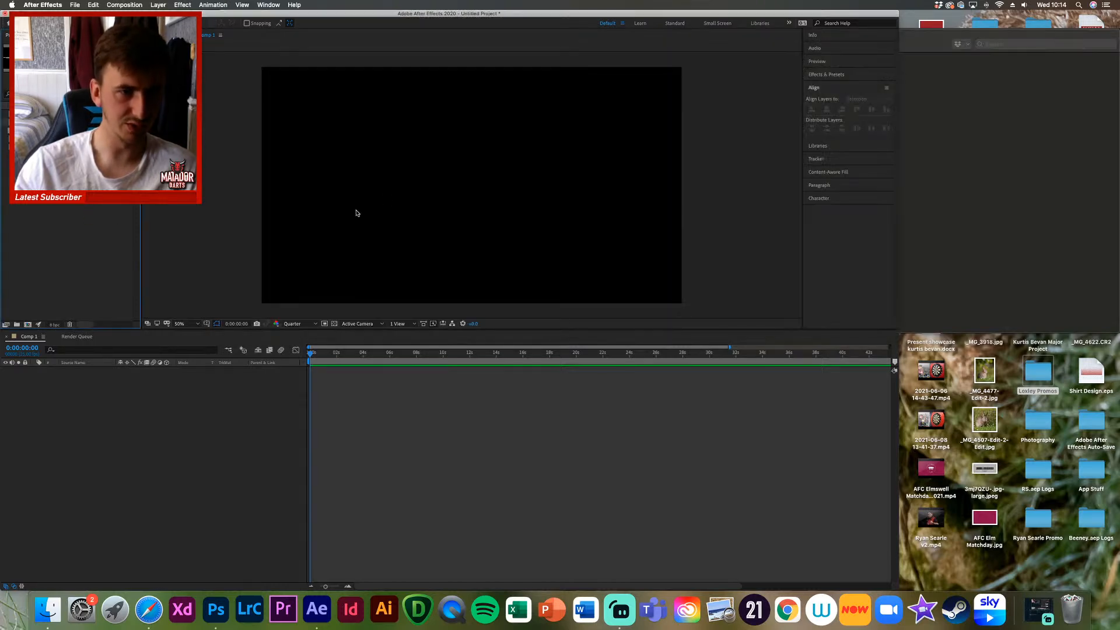
pyautogui.click(906, 94)
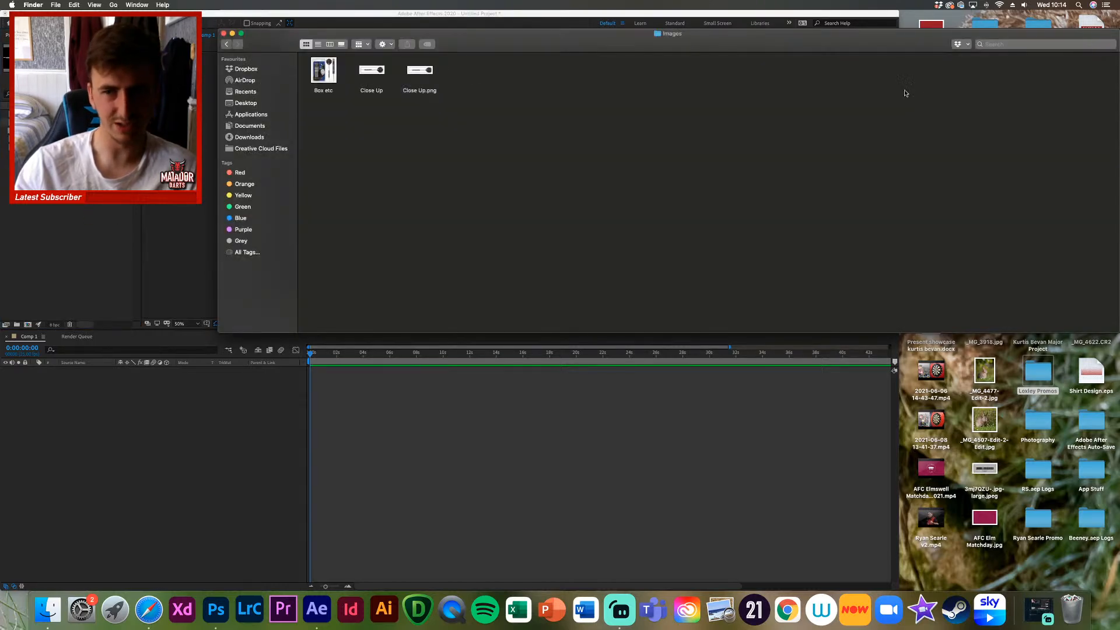
# Step: Close the Finder window and move the After Effects window back beside the live chat window
pyautogui.click(224, 33)
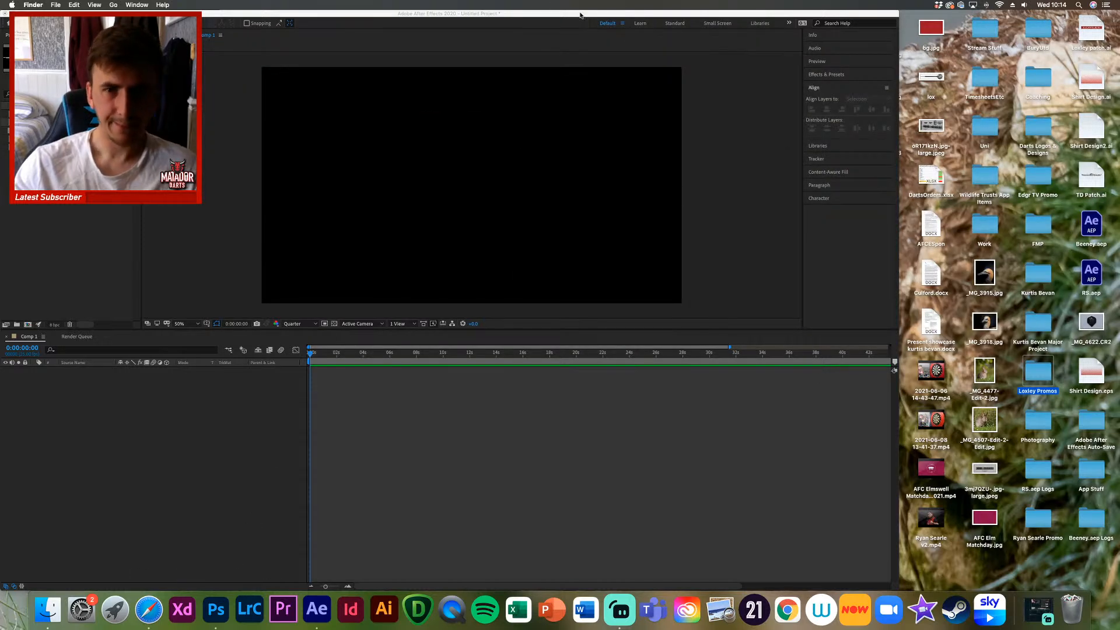
pyautogui.click(674, 10)
pyautogui.moveTo(693, 9); pyautogui.dragTo(917, 3)
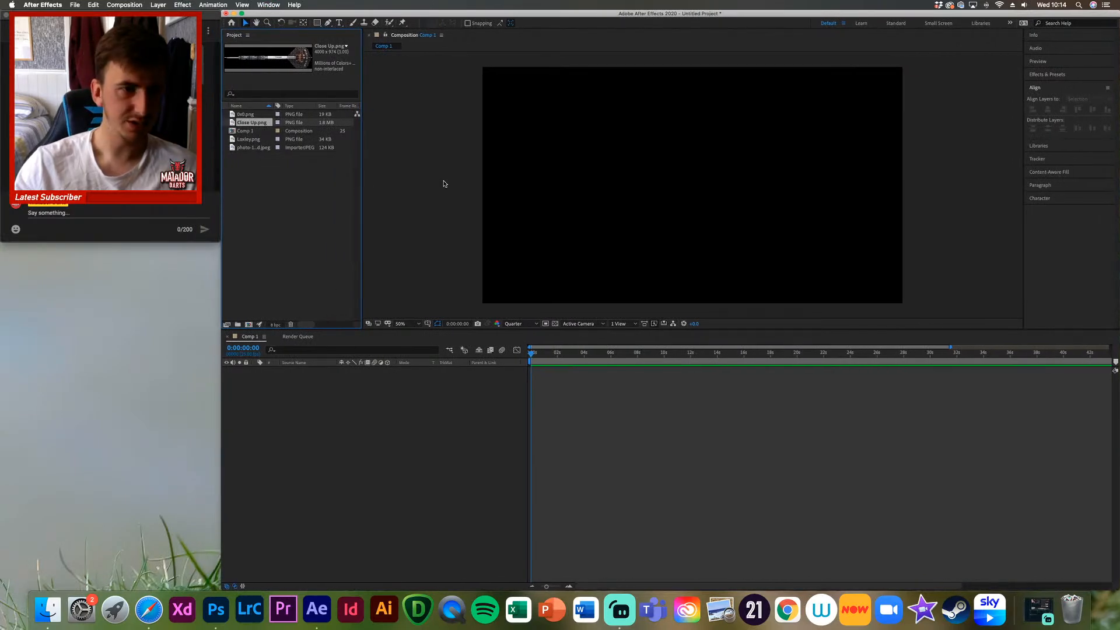
pyautogui.click(111, 117)
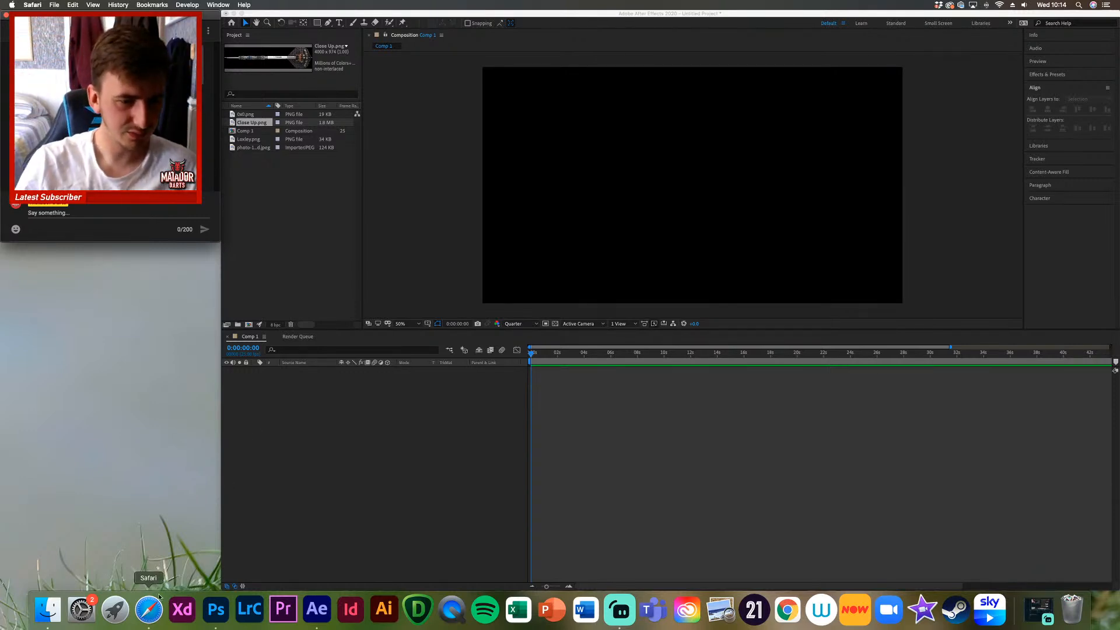
pyautogui.click(216, 610)
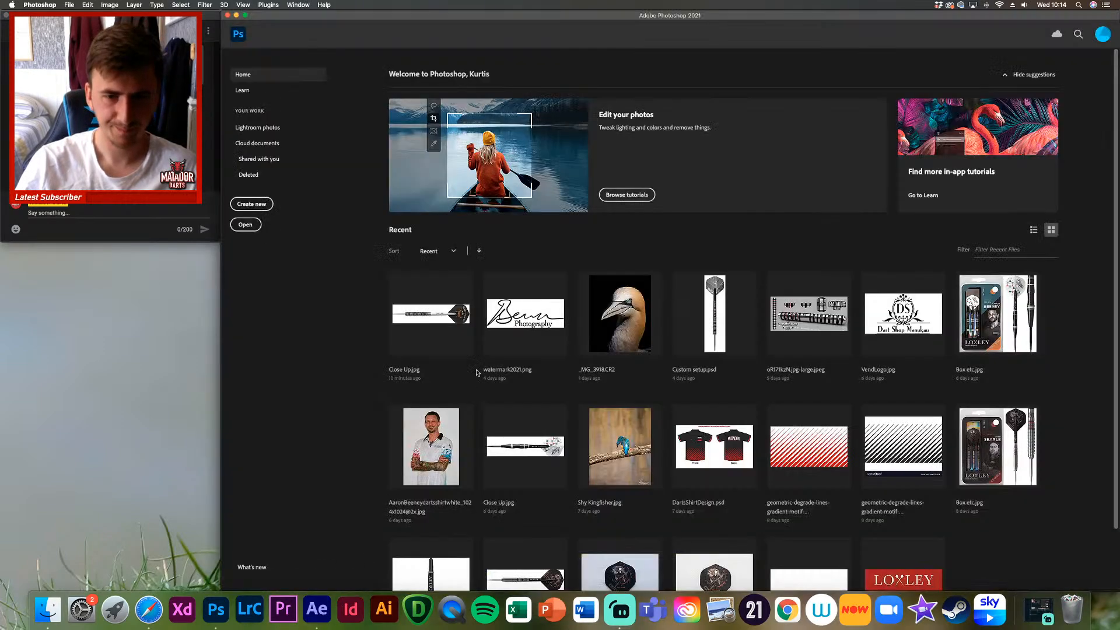
pyautogui.click(228, 15)
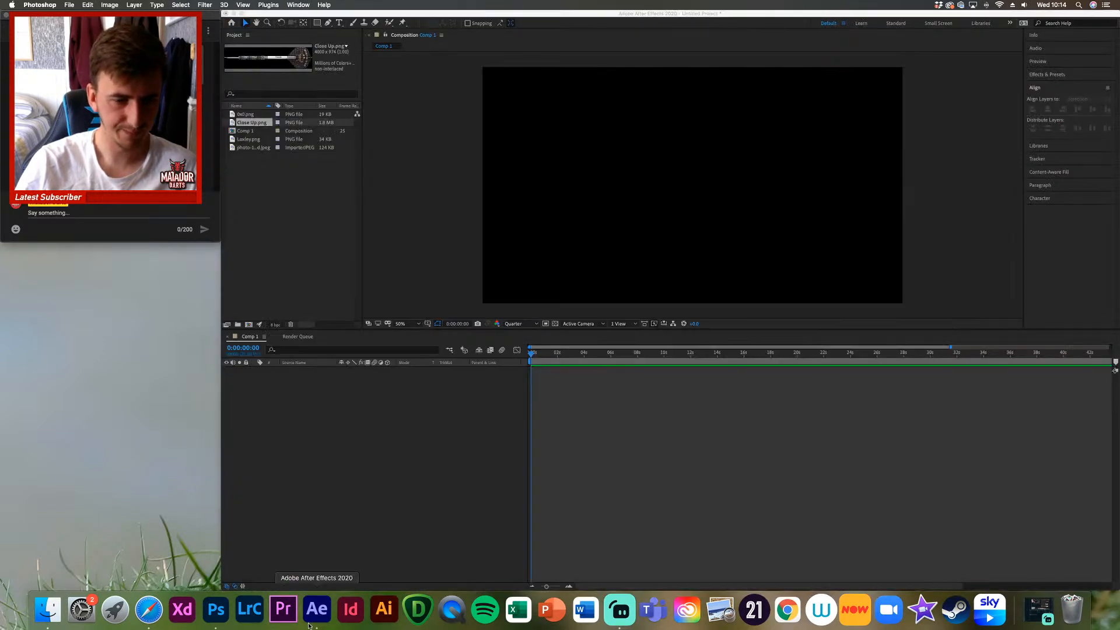
# Step: Open a new Safari window and fit it into the space beside the live chat window
pyautogui.click(149, 610)
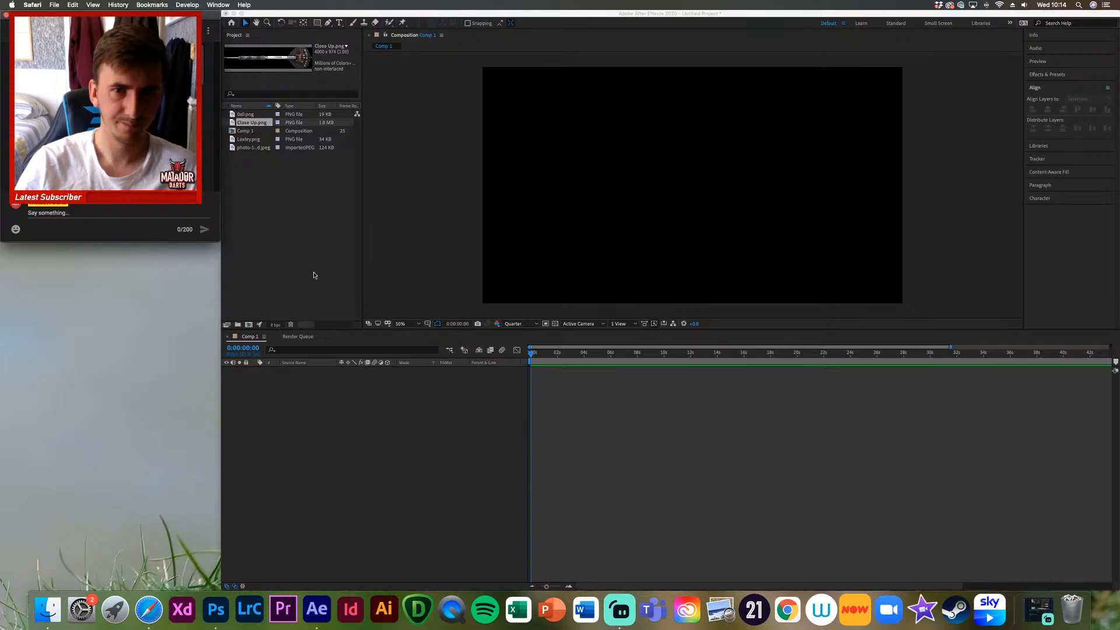
pyautogui.rightClick(153, 612)
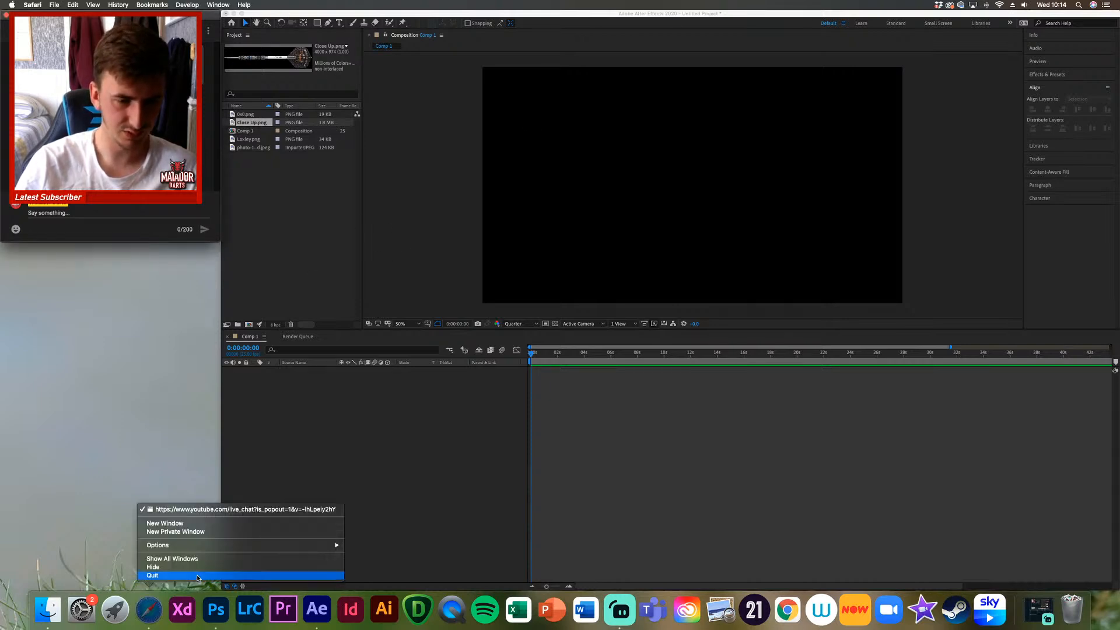
pyautogui.click(200, 524)
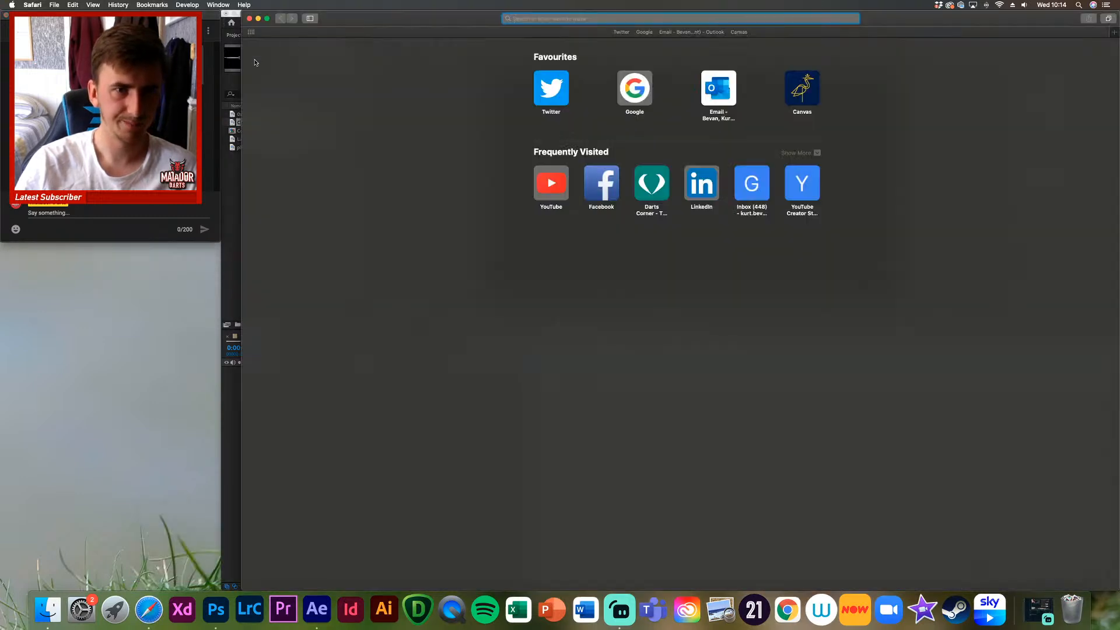
pyautogui.moveTo(367, 19); pyautogui.dragTo(347, 18)
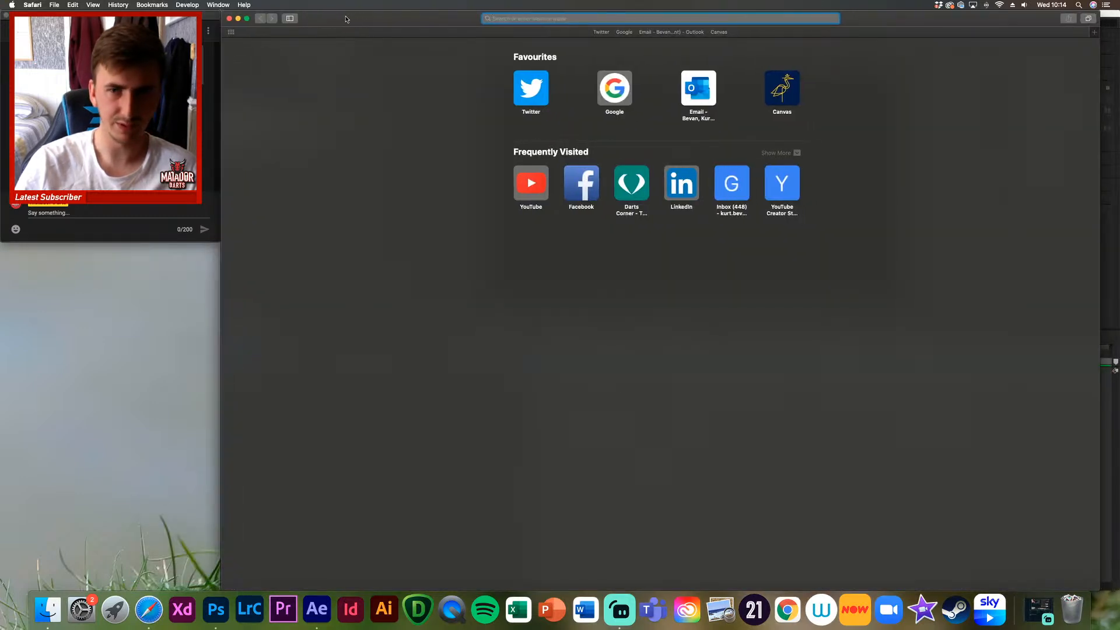
pyautogui.moveTo(1117, 151); pyautogui.dragTo(1117, 151)
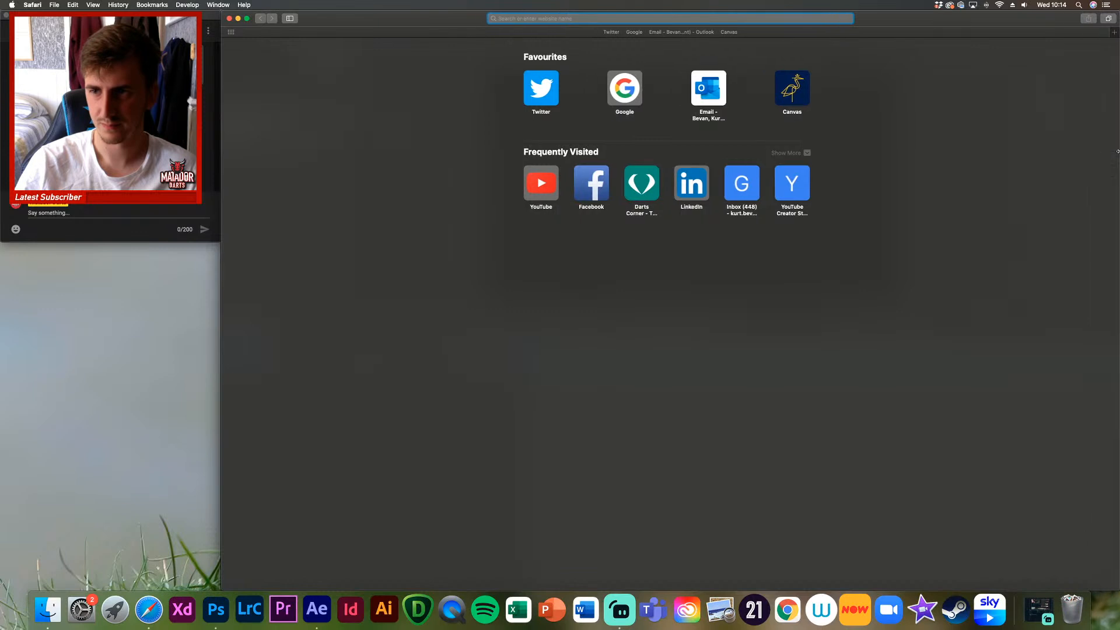
# Step: Go to the Adobe Stock website at stock.adobe.com
pyautogui.write('adobe')
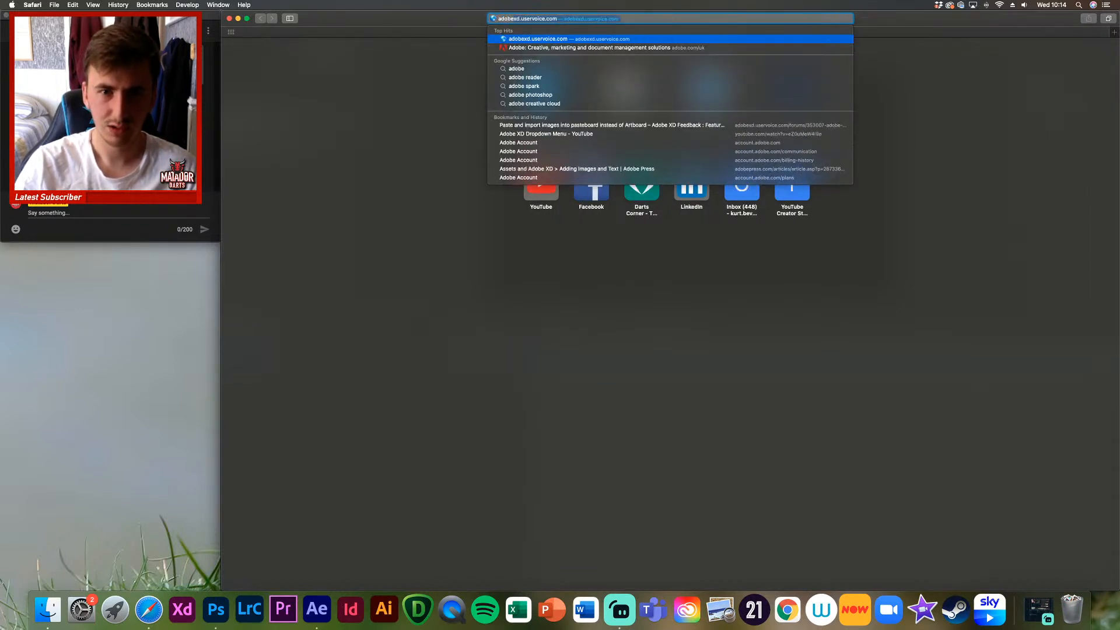
pyautogui.press('BackSpace')
pyautogui.press('BackSpace')
pyautogui.press('BackSpace')
pyautogui.press('BackSpace')
pyautogui.press('BackSpace')
pyautogui.press('BackSpace')
pyautogui.write('stock.adobe.com')
pyautogui.press('Return')
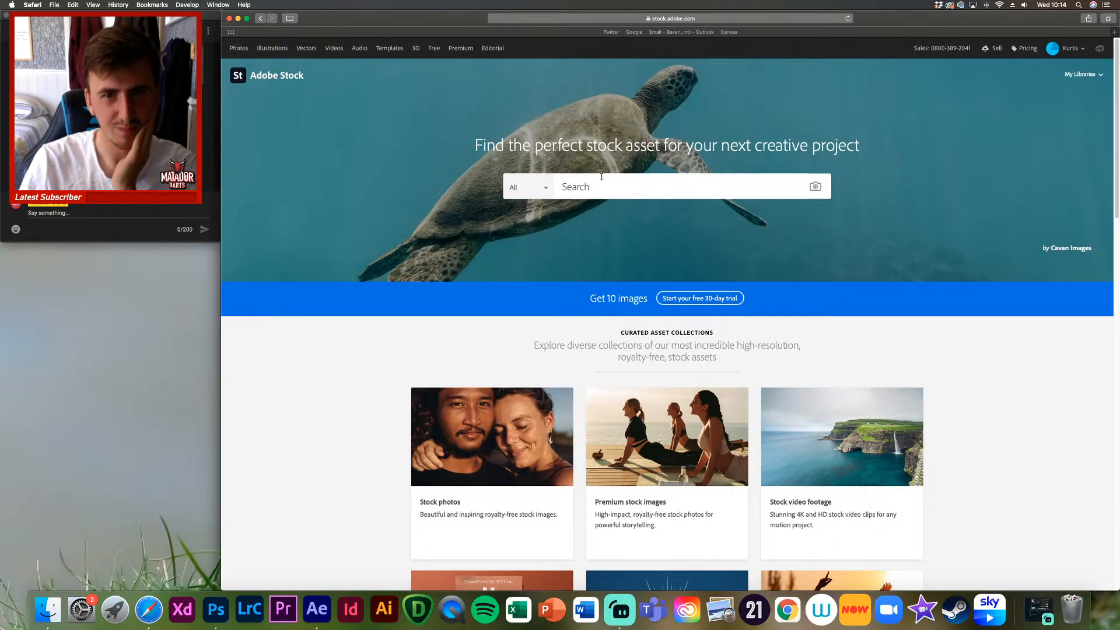
# Step: Search the Audio category of Adobe Stock for the recent term "promo"
pyautogui.click(531, 187)
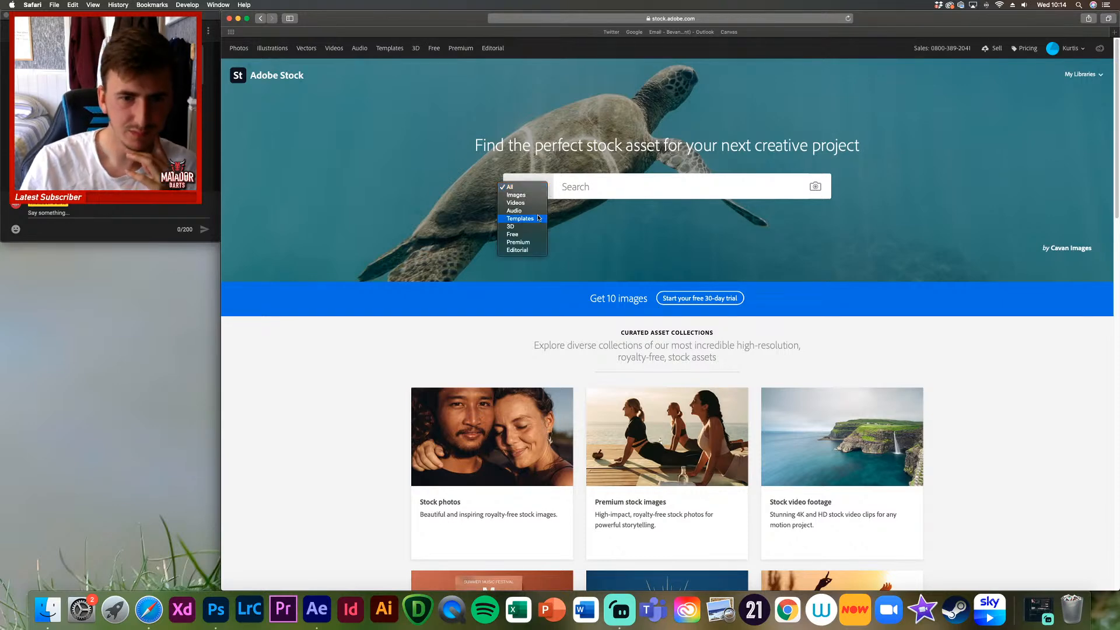
pyautogui.click(535, 211)
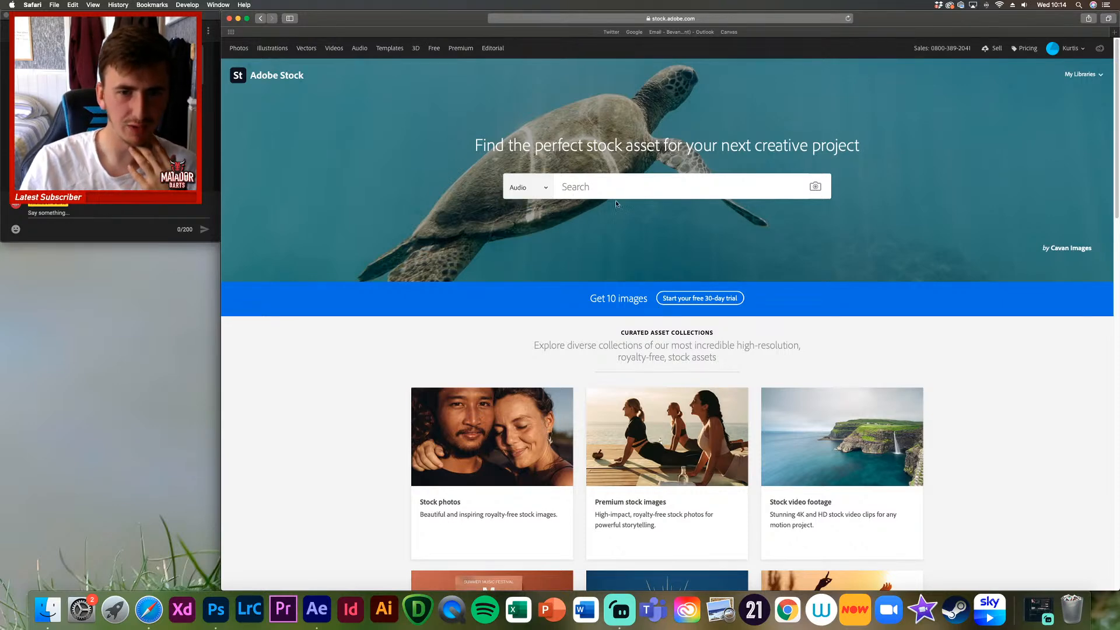
pyautogui.click(743, 188)
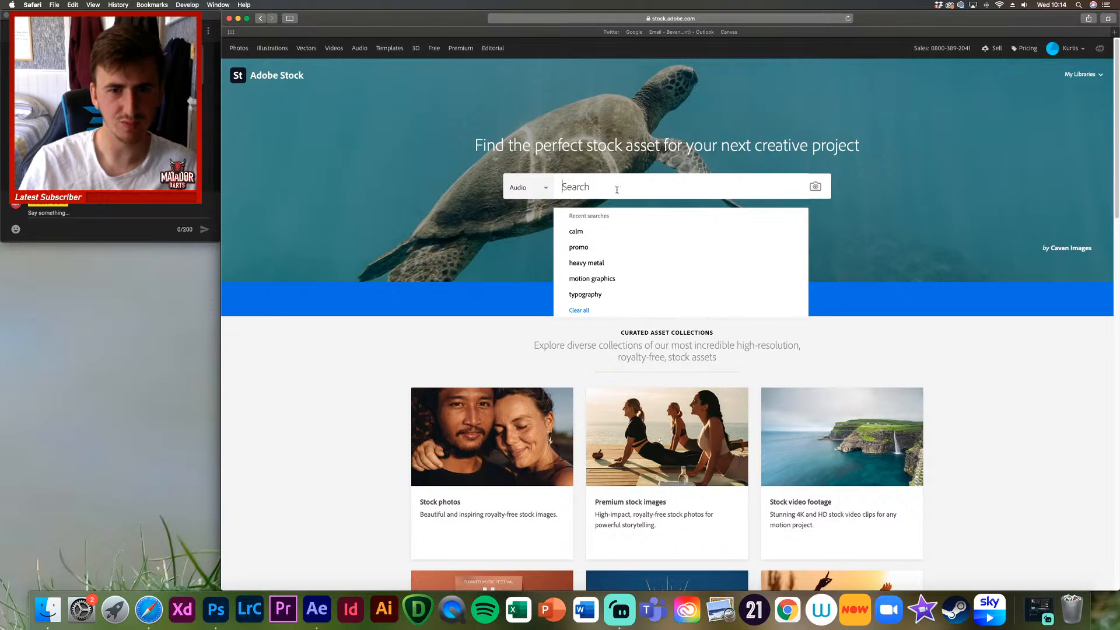
pyautogui.press('Down')
pyautogui.press('Down')
pyautogui.press('Return')
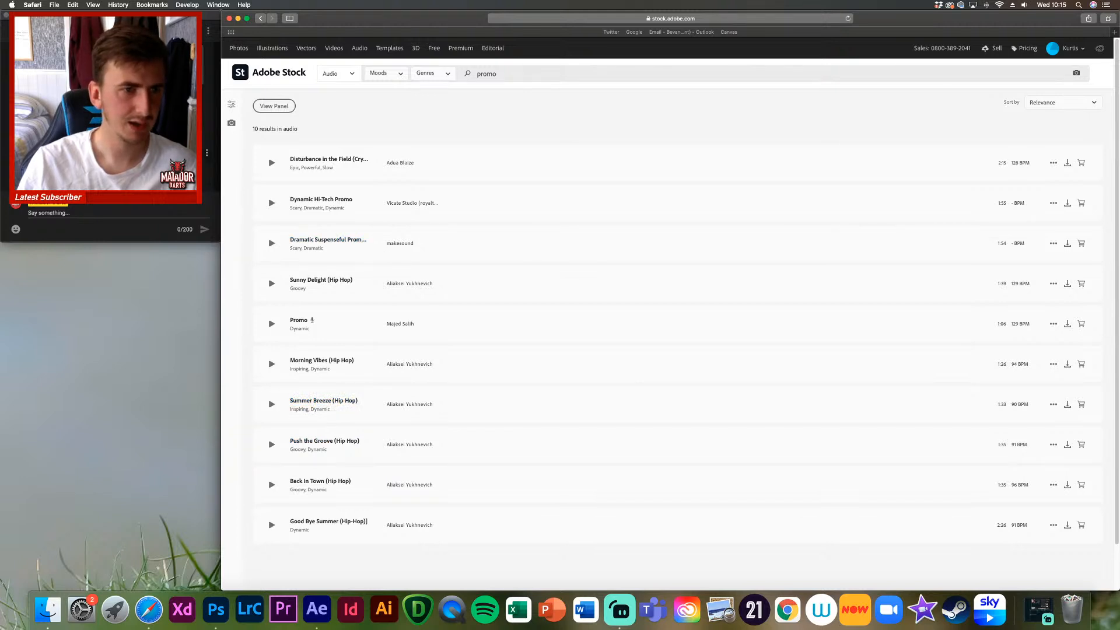
# Step: Preview hip hop tracks such as Sunny Delight and Push the Groove, close the Safari window and return to After Effects
pyautogui.click(117, 117)
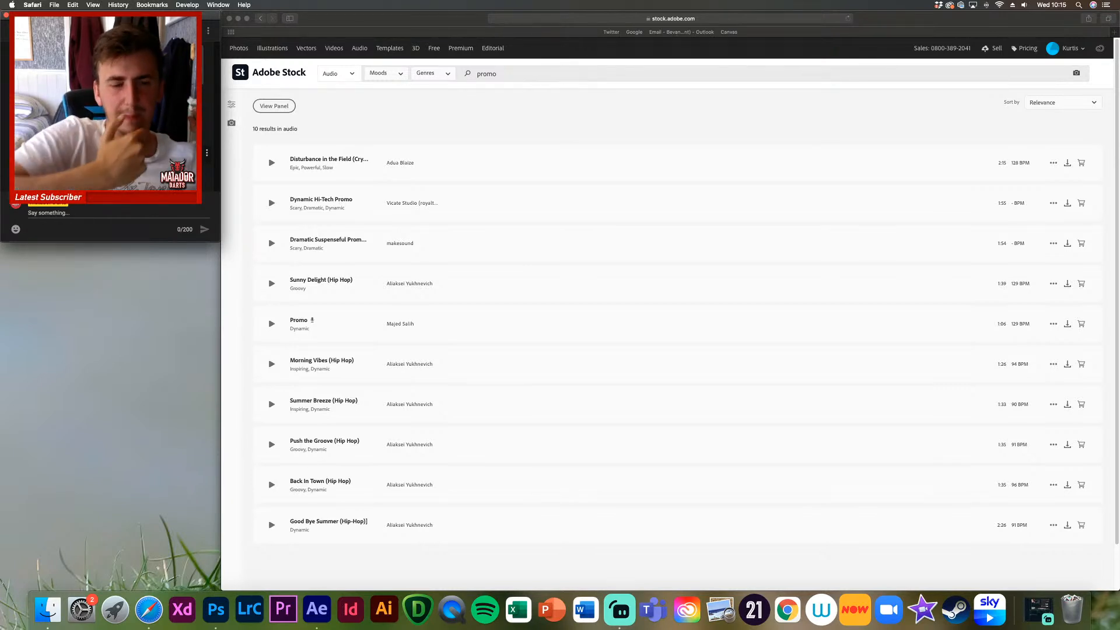
pyautogui.click(435, 128)
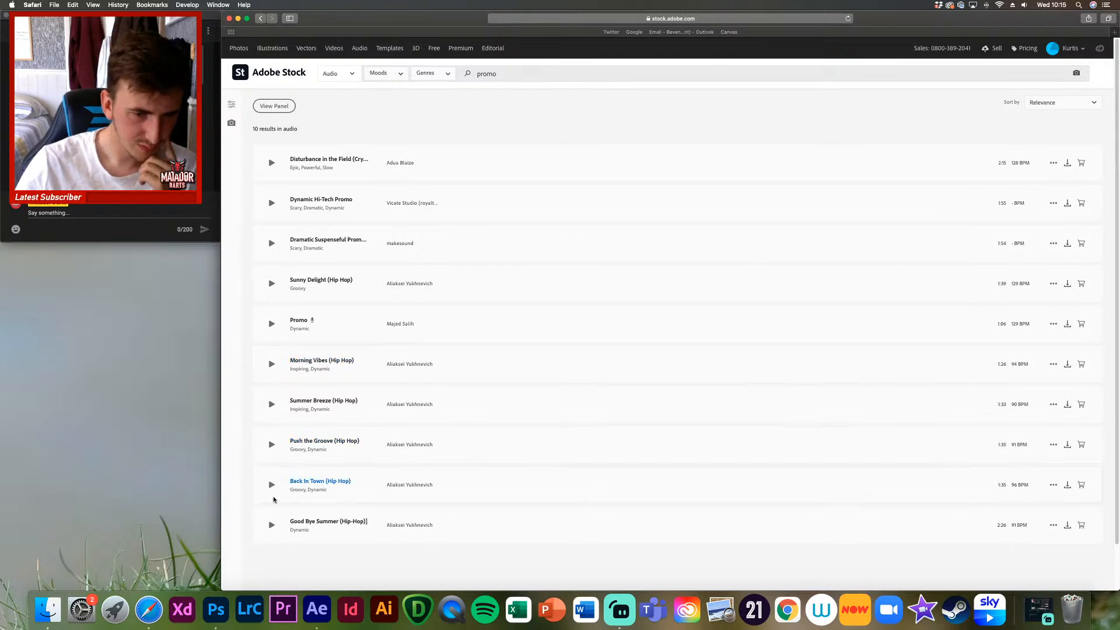
pyautogui.click(514, 71)
pyautogui.click(502, 136)
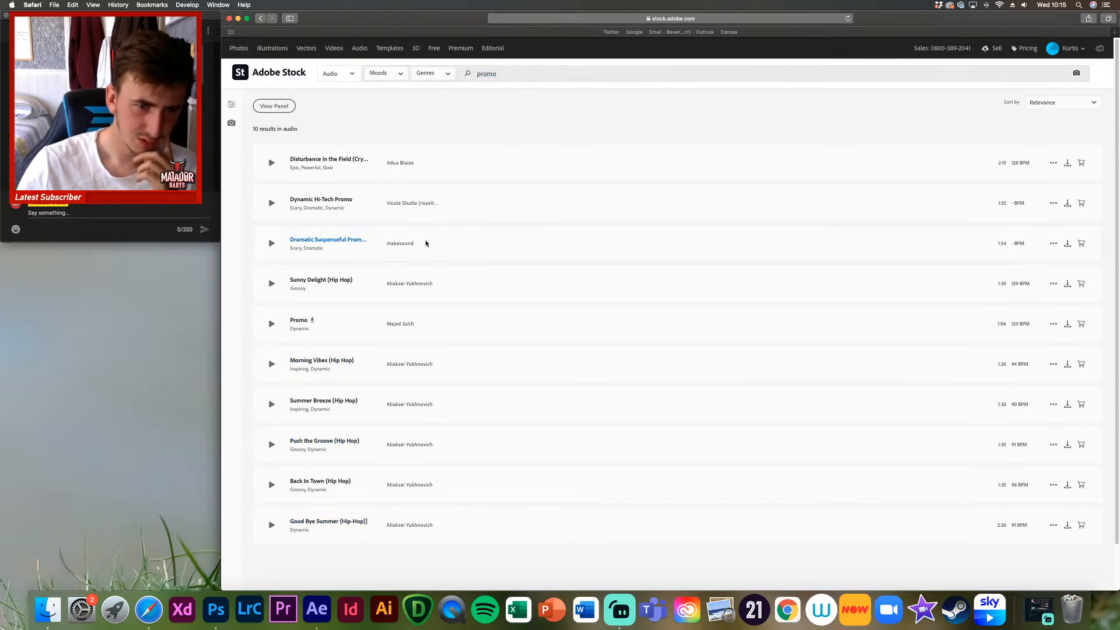
pyautogui.click(271, 284)
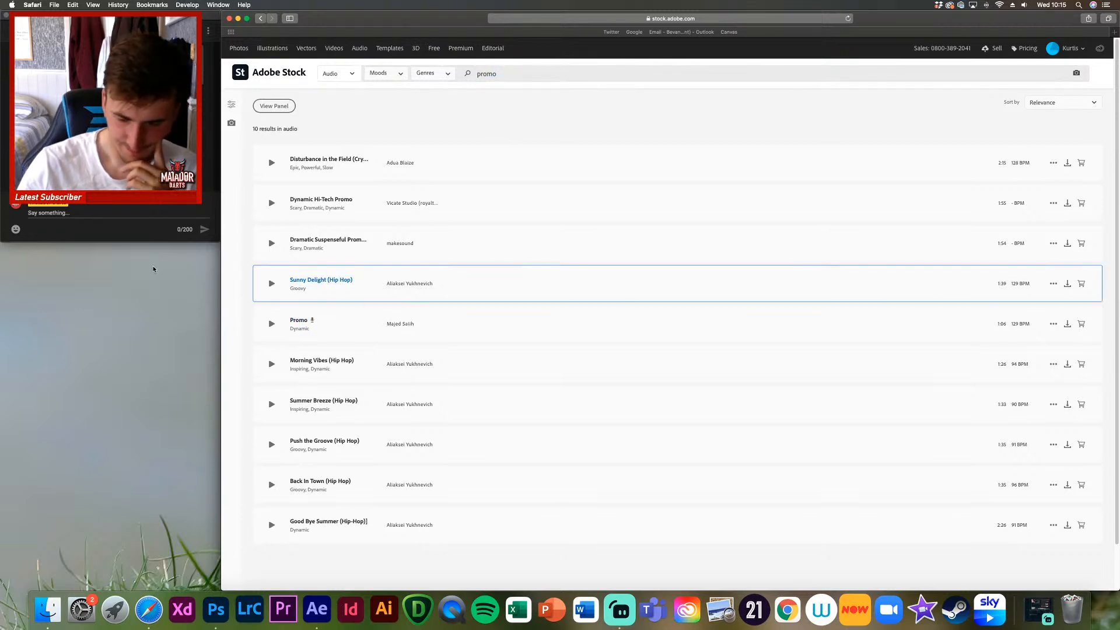
pyautogui.press('XF86AudioRaiseVolume')
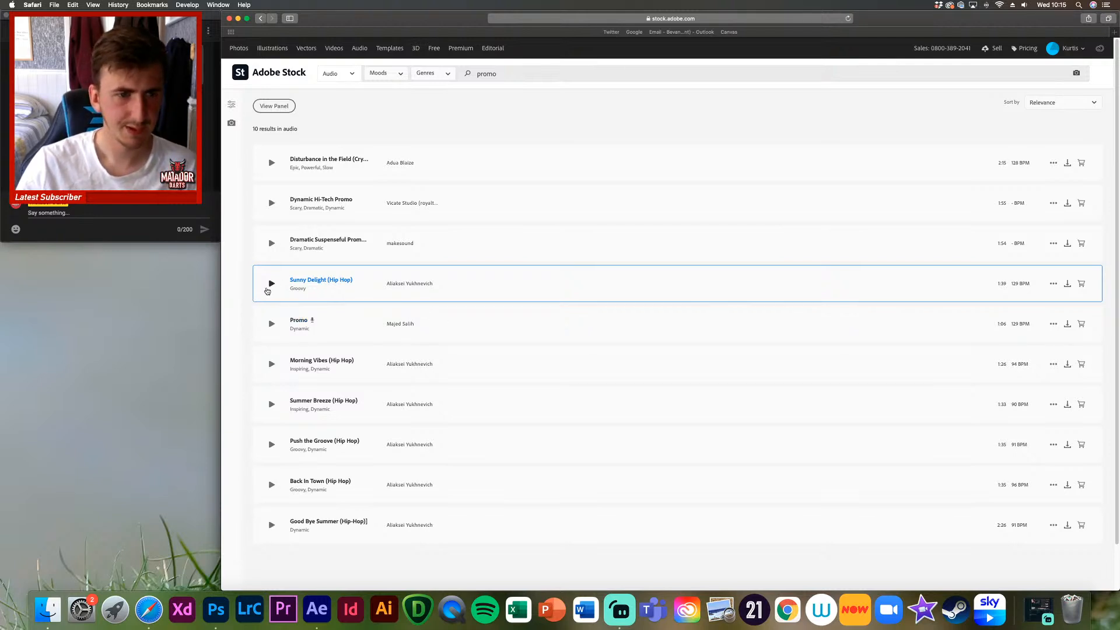
pyautogui.doubleClick(504, 117)
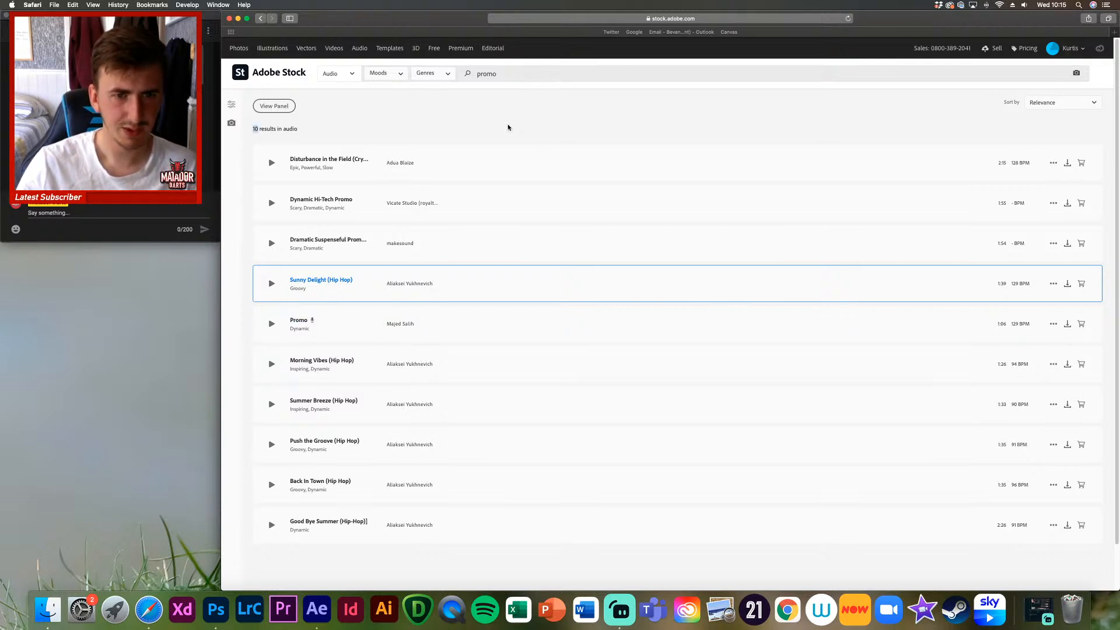
pyautogui.click(415, 121)
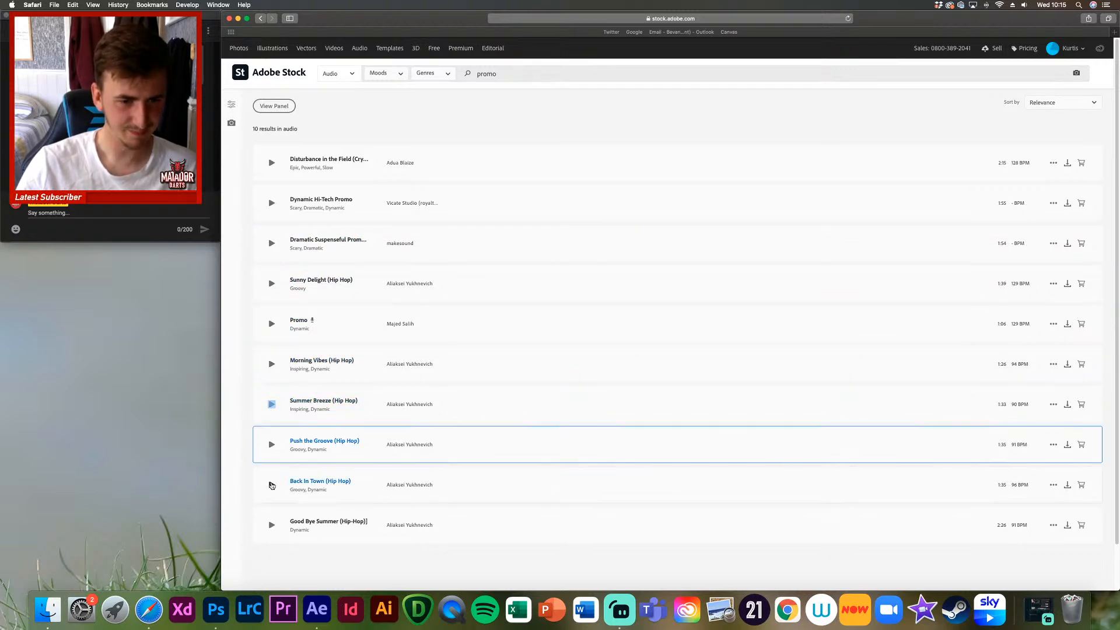
pyautogui.click(228, 19)
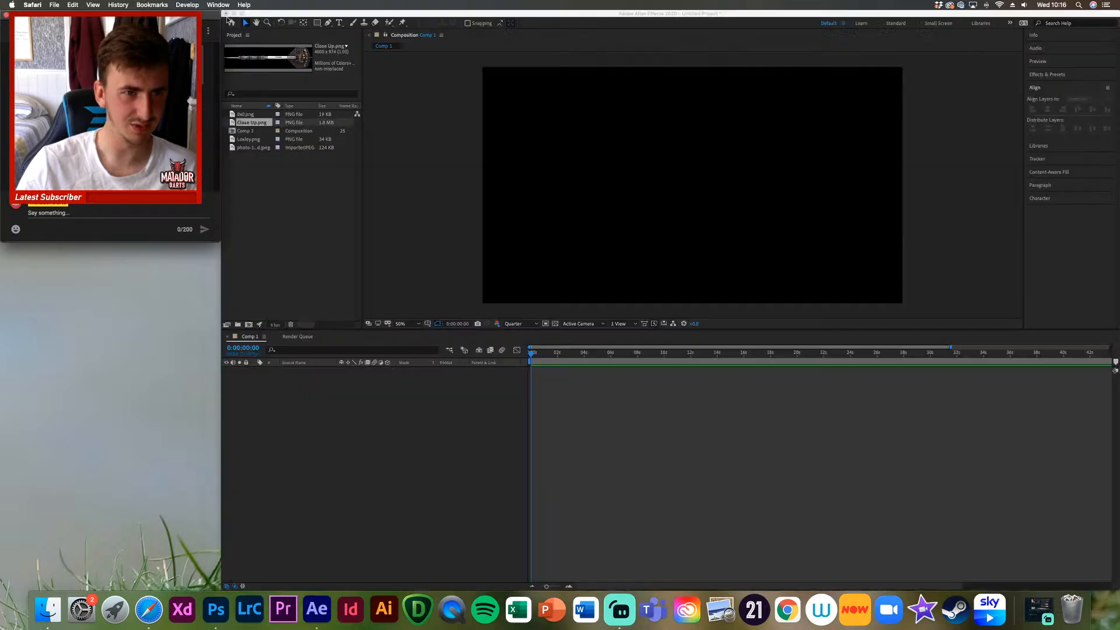
pyautogui.click(285, 196)
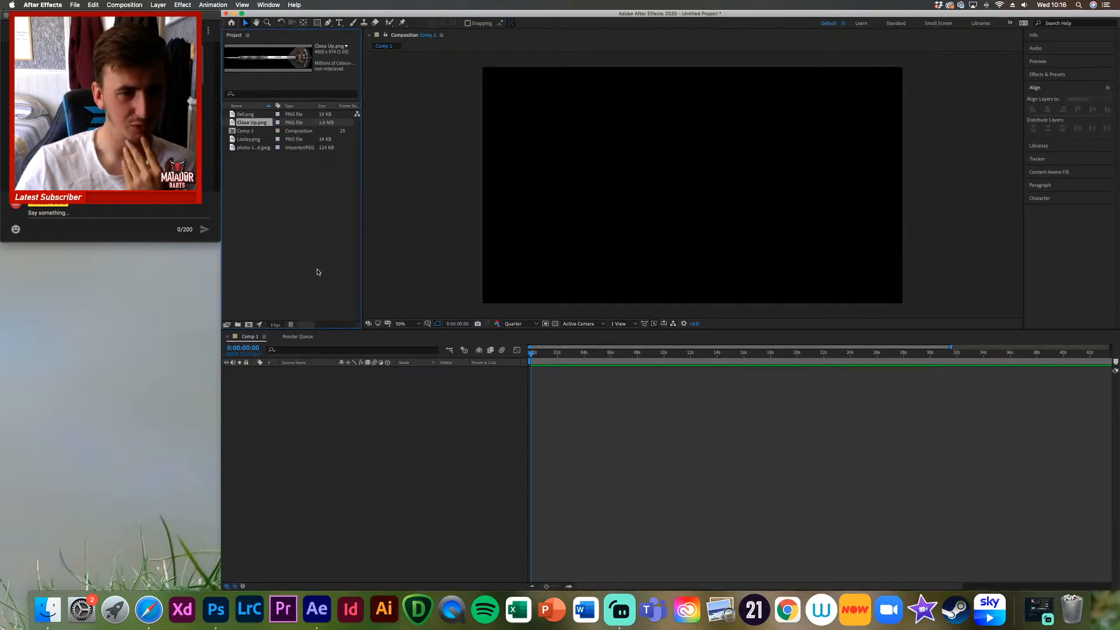
# Step: Add the red Loxley logo image 0x0.png from the project to Comp 1 as a layer
pyautogui.click(343, 430)
pyautogui.click(275, 190)
pyautogui.click(262, 139)
pyautogui.click(262, 149)
pyautogui.moveTo(251, 114); pyautogui.dragTo(339, 385)
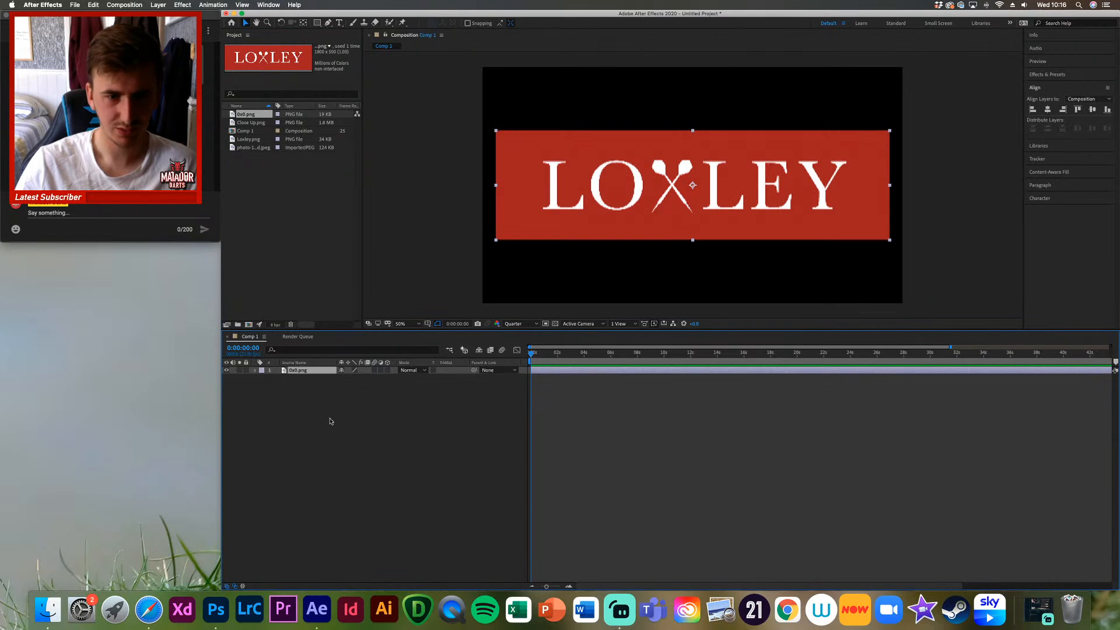
# Step: Scale the red Loxley logo layer down to about 76% and collapse its properties
pyautogui.click(259, 374)
pyautogui.click(263, 378)
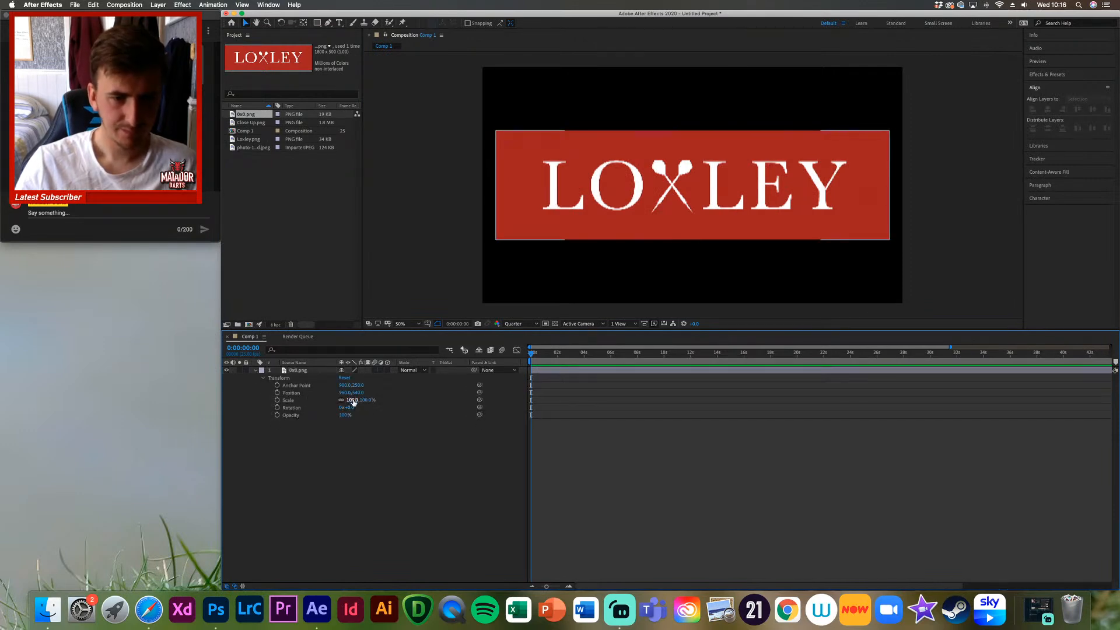
pyautogui.moveTo(353, 400); pyautogui.dragTo(339, 401)
pyautogui.click(359, 432)
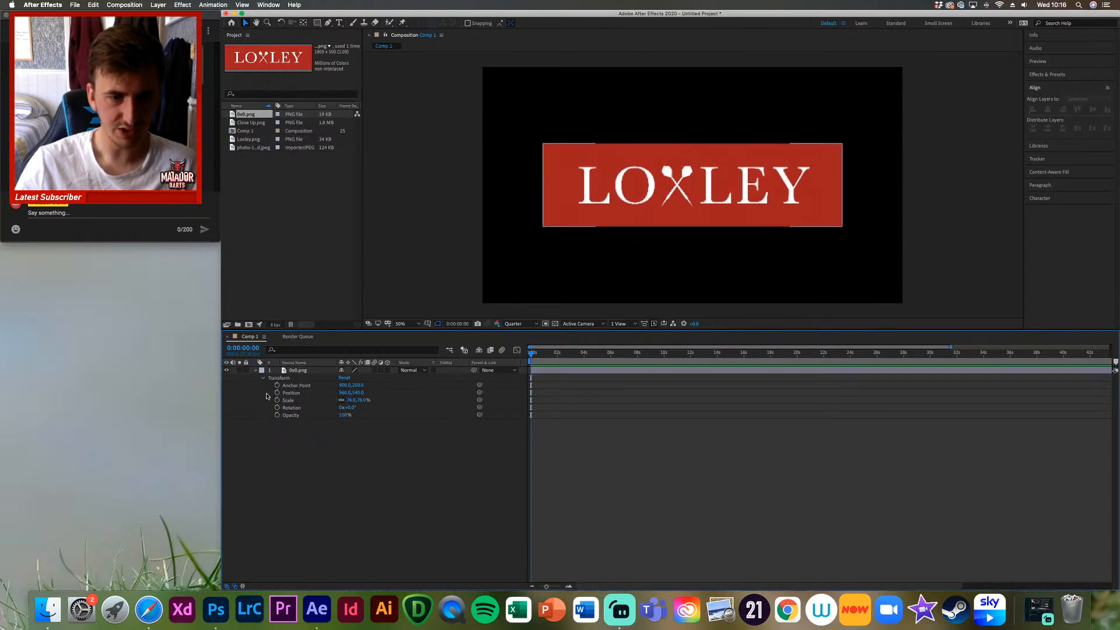
pyautogui.click(255, 371)
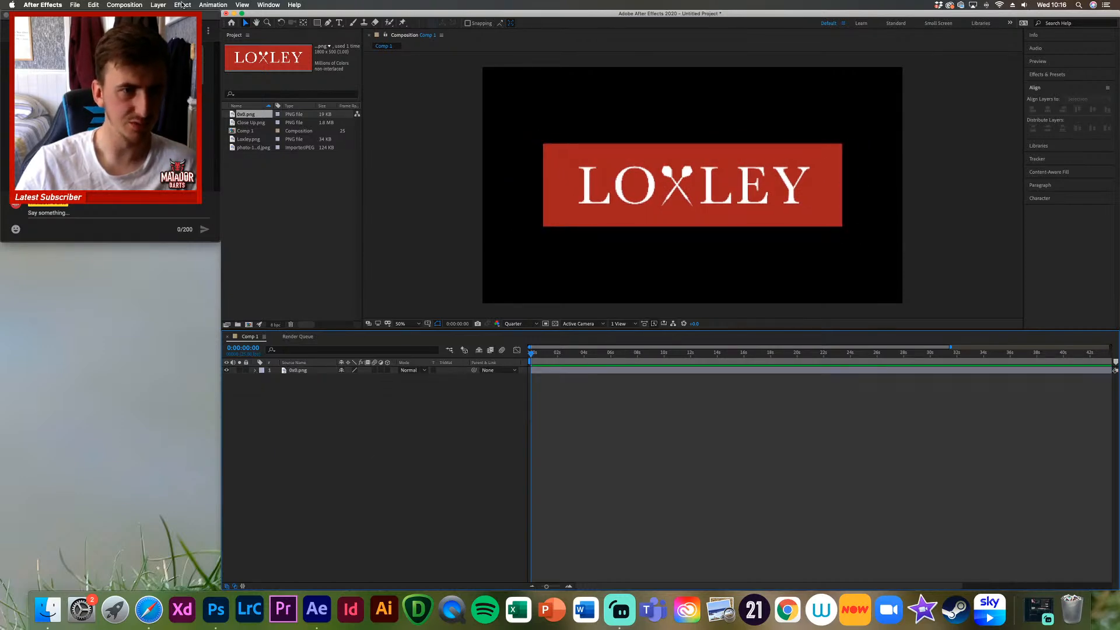
# Step: Open the settings for a new solid layer
pyautogui.click(158, 5)
pyautogui.moveTo(230, 15)
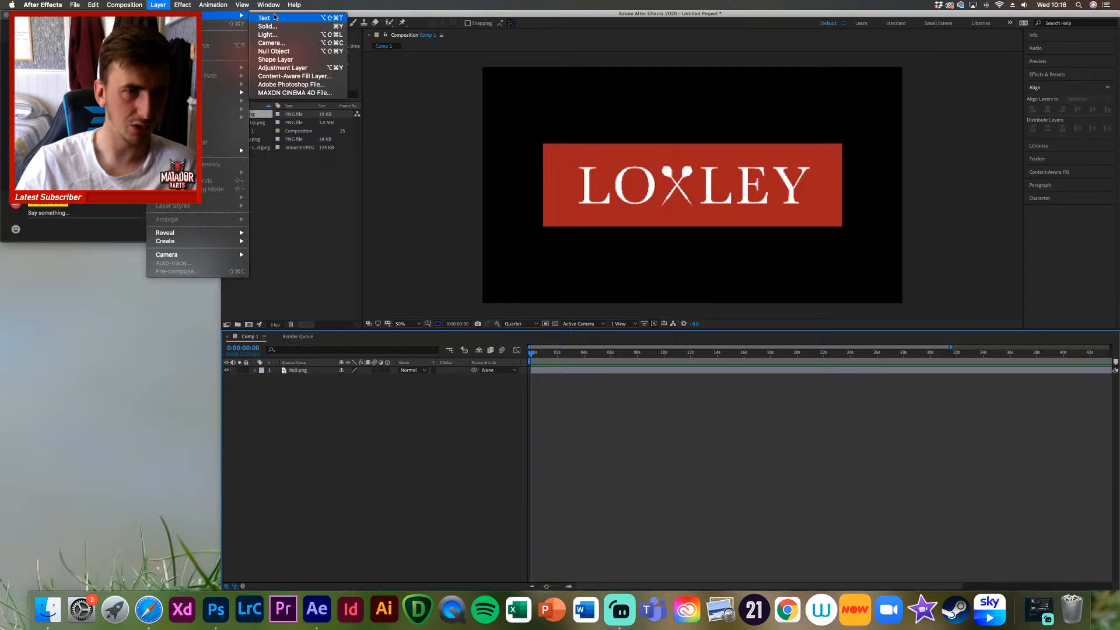
pyautogui.click(287, 27)
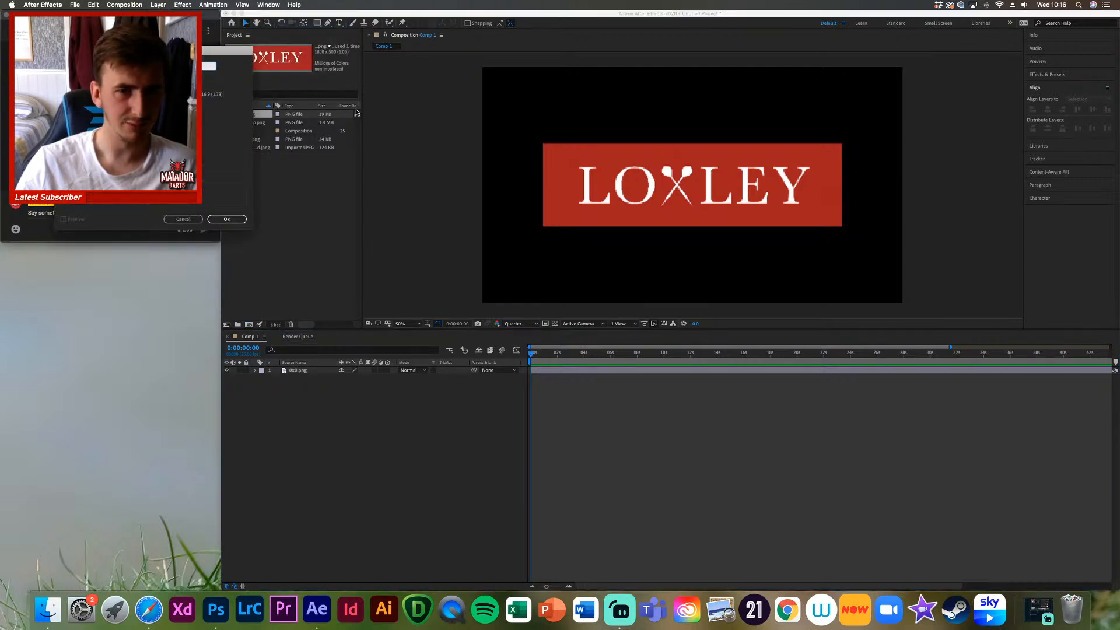
pyautogui.click(167, 195)
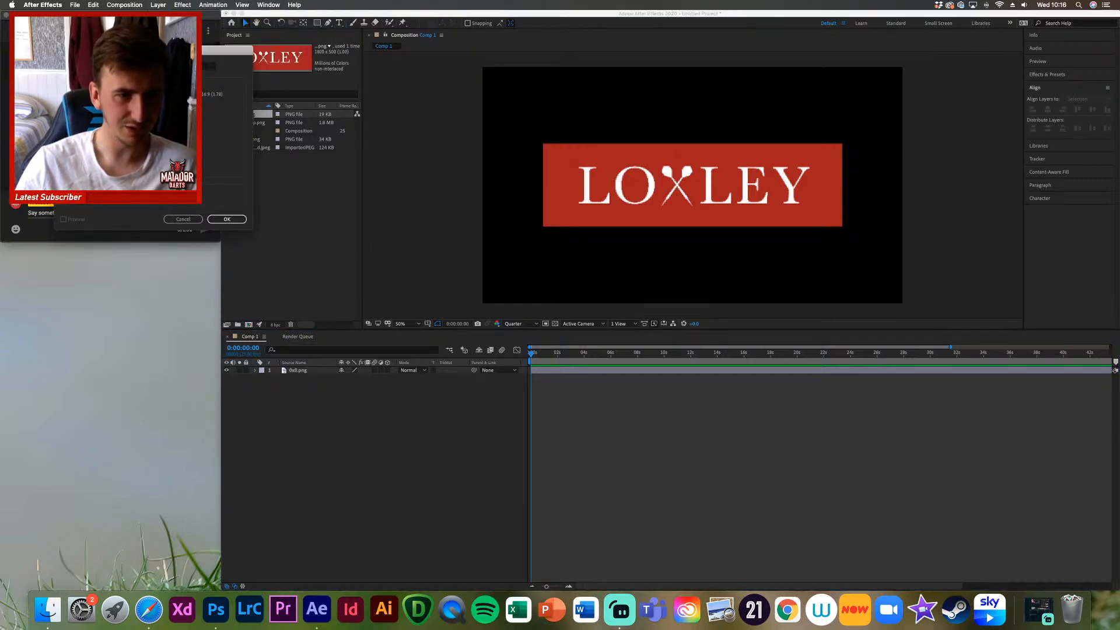
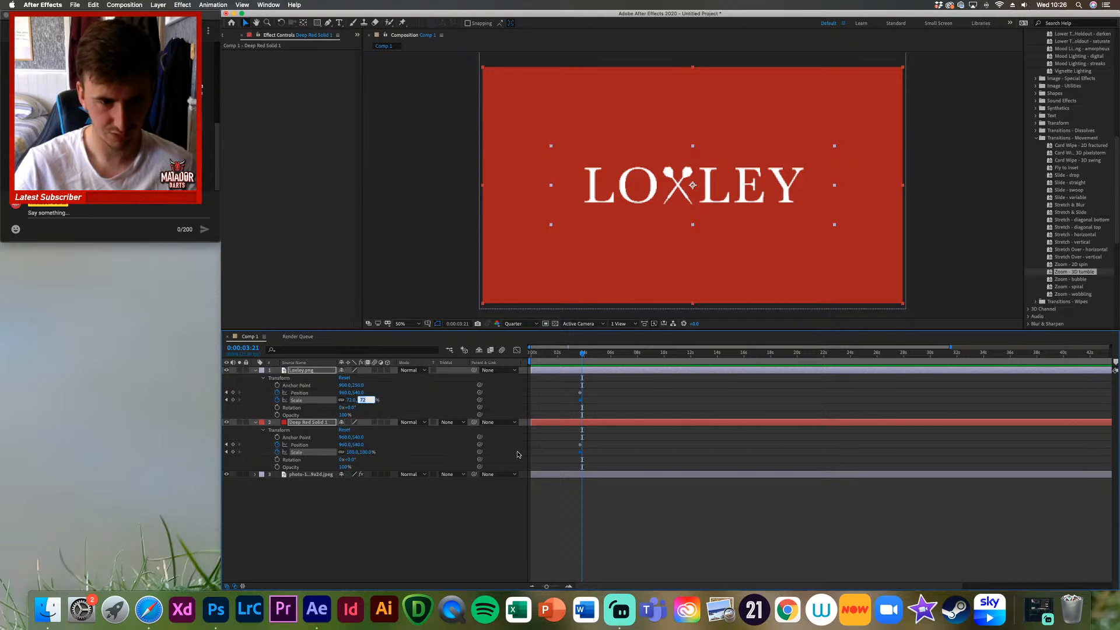
# Step: At 0:00:03:21, set Scale to 1000% and keyframe Opacity at 0% on the Loxley.png and Deep Red Solid 1 layers
pyautogui.press('Return')
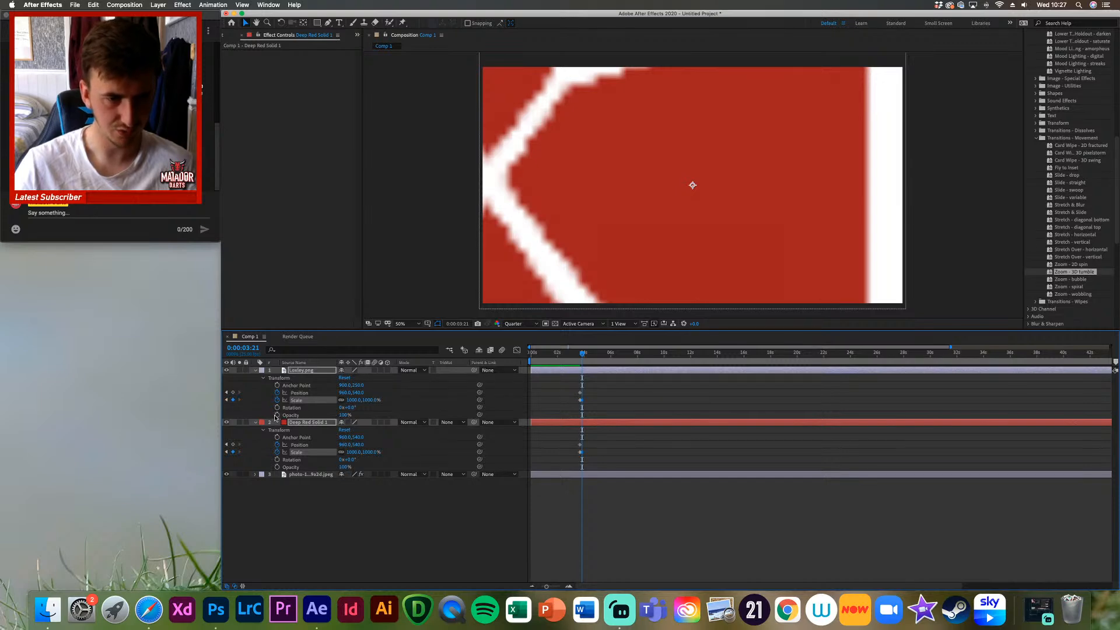
pyautogui.click(276, 415)
pyautogui.click(344, 415)
pyautogui.write('0')
pyautogui.press('Return')
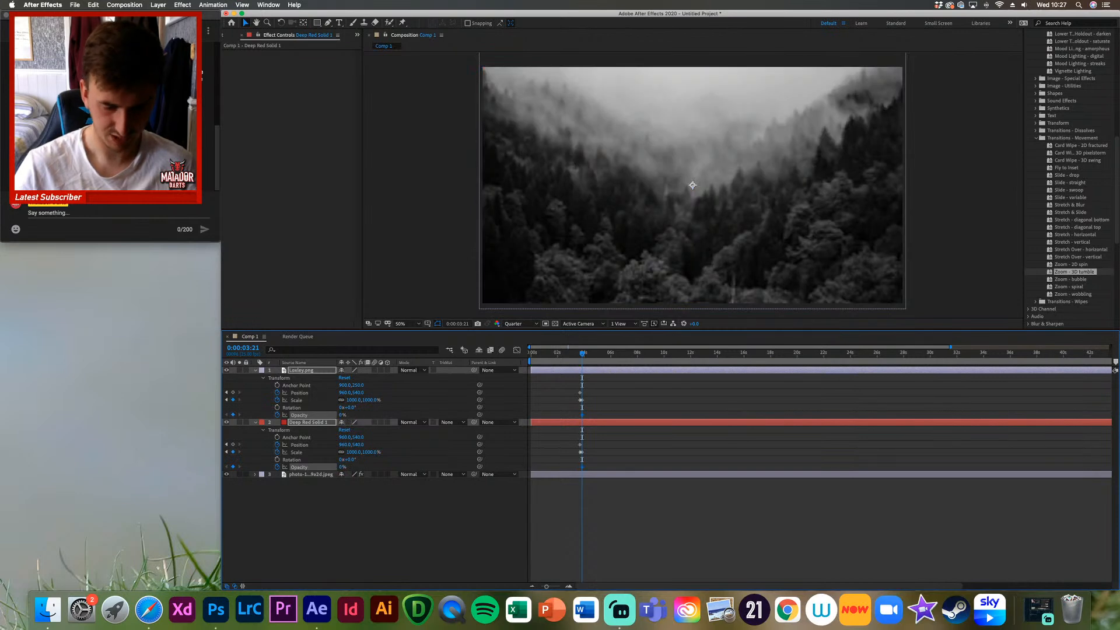
# Step: Four frames earlier, at 0:00:03:17, keyframe the Opacity of Loxley.png and Deep Red Solid 1 at 100%
pyautogui.press('pageup')
pyautogui.press('pageup')
pyautogui.press('pageup')
pyautogui.press('pageup')
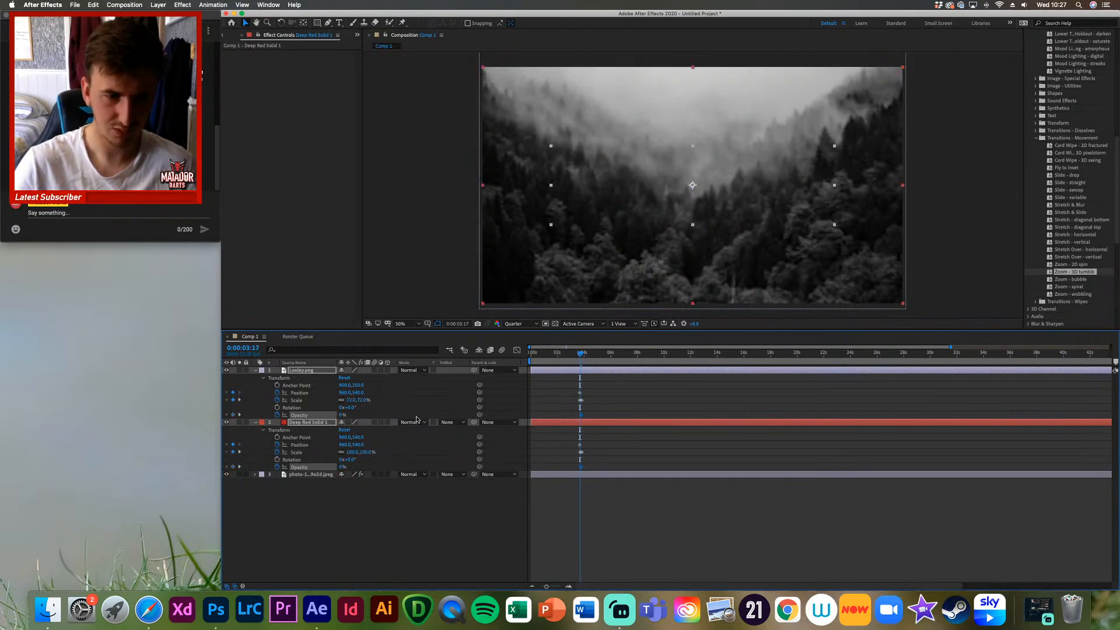
pyautogui.click(342, 415)
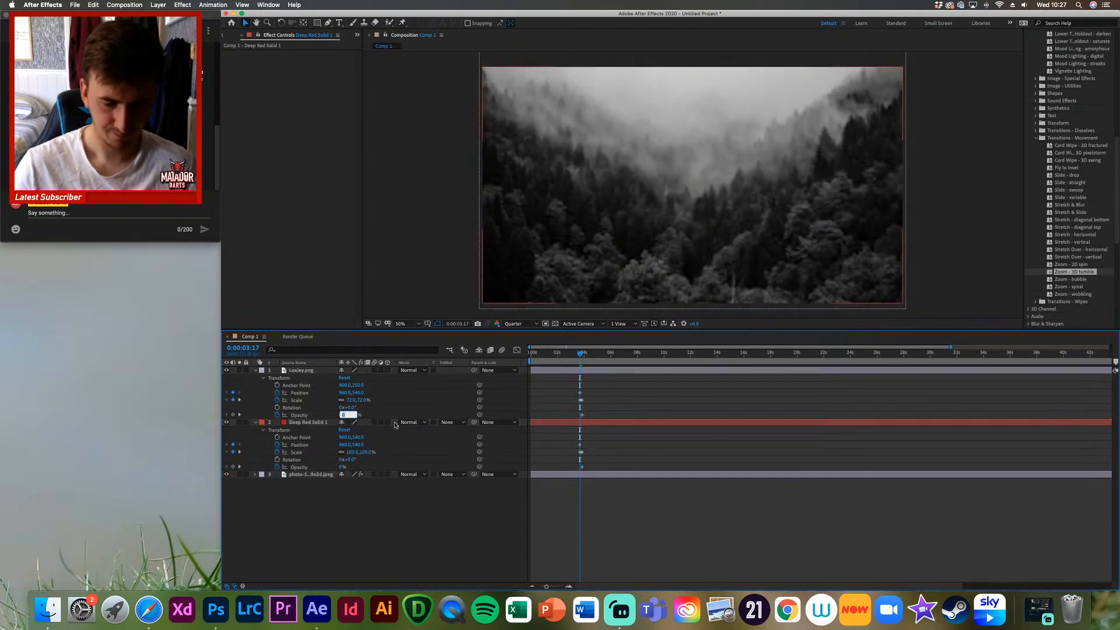
pyautogui.click(307, 422)
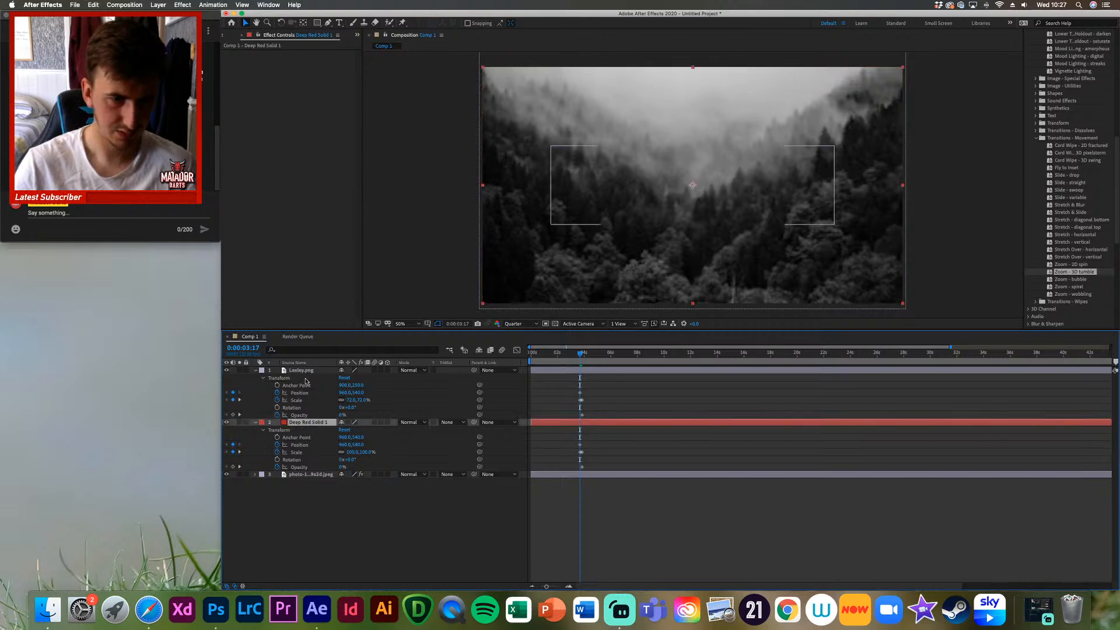
pyautogui.click(305, 371)
pyautogui.click(342, 415)
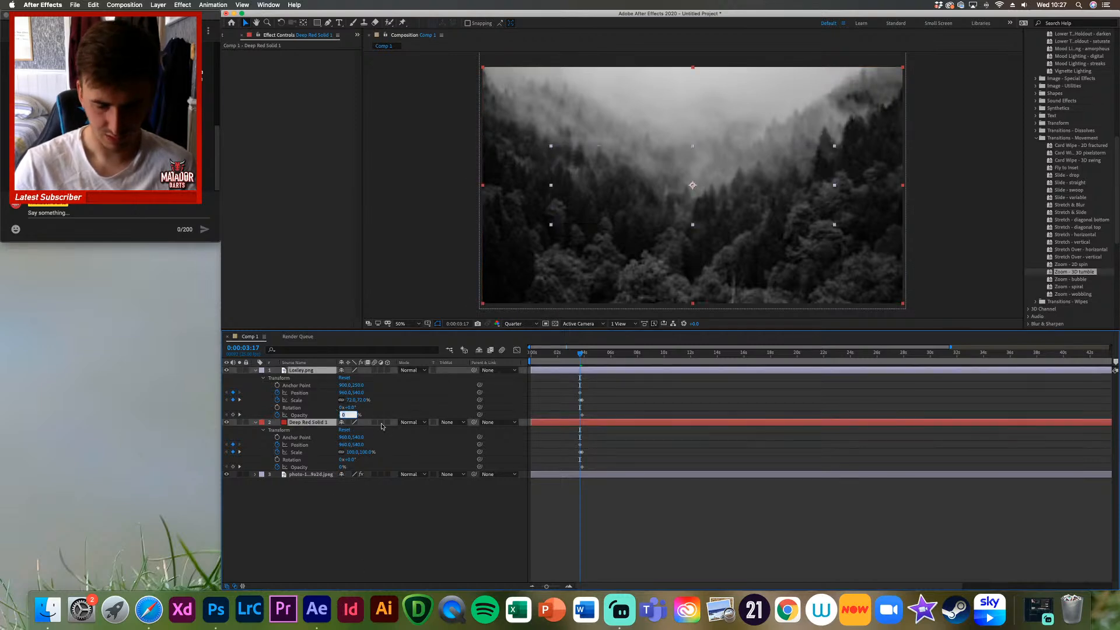
pyautogui.press('Return')
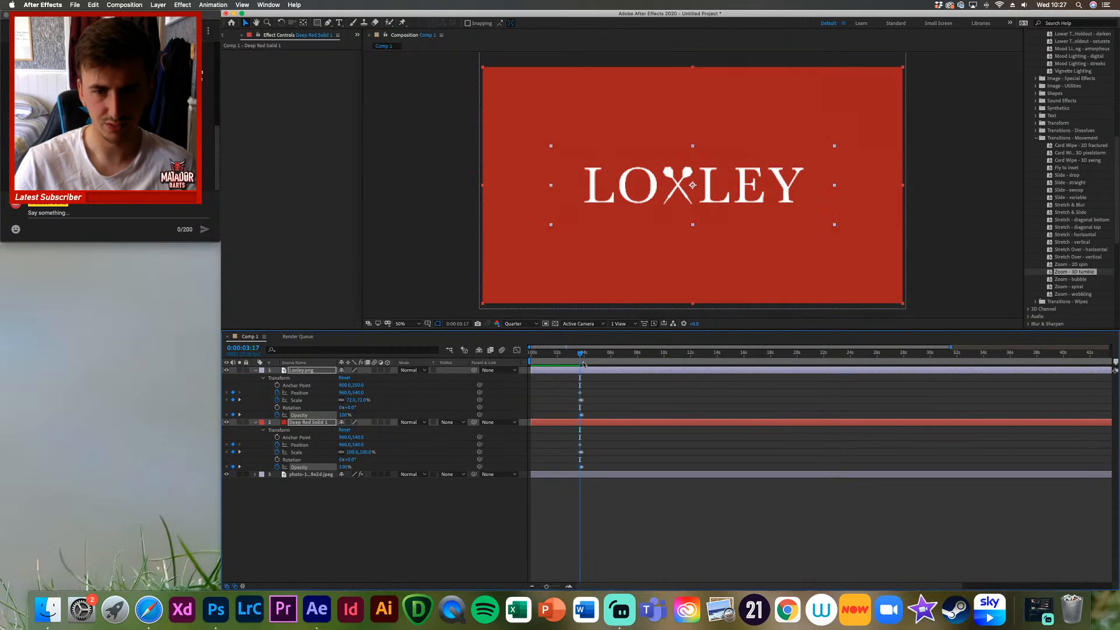
# Step: Preview the logo's zoom-and-fade transition from about 2 seconds and examine it frame by frame up to 0:00:03:20
pyautogui.moveTo(581, 354); pyautogui.dragTo(558, 353)
pyautogui.click(668, 503)
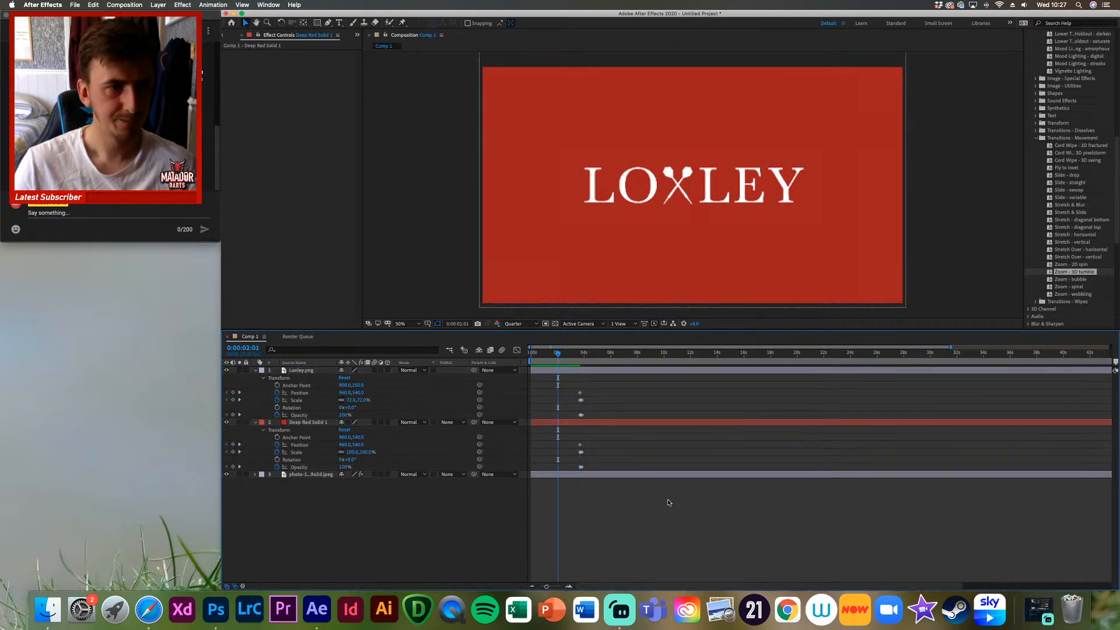
pyautogui.press('space')
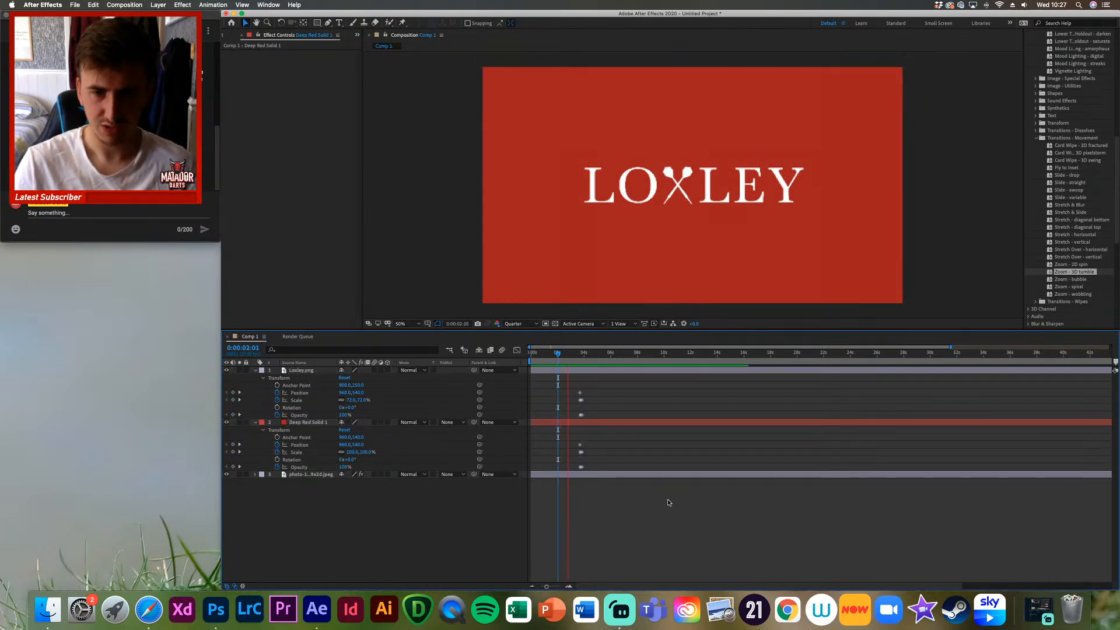
pyautogui.press('space')
pyautogui.moveTo(585, 354); pyautogui.dragTo(580, 355)
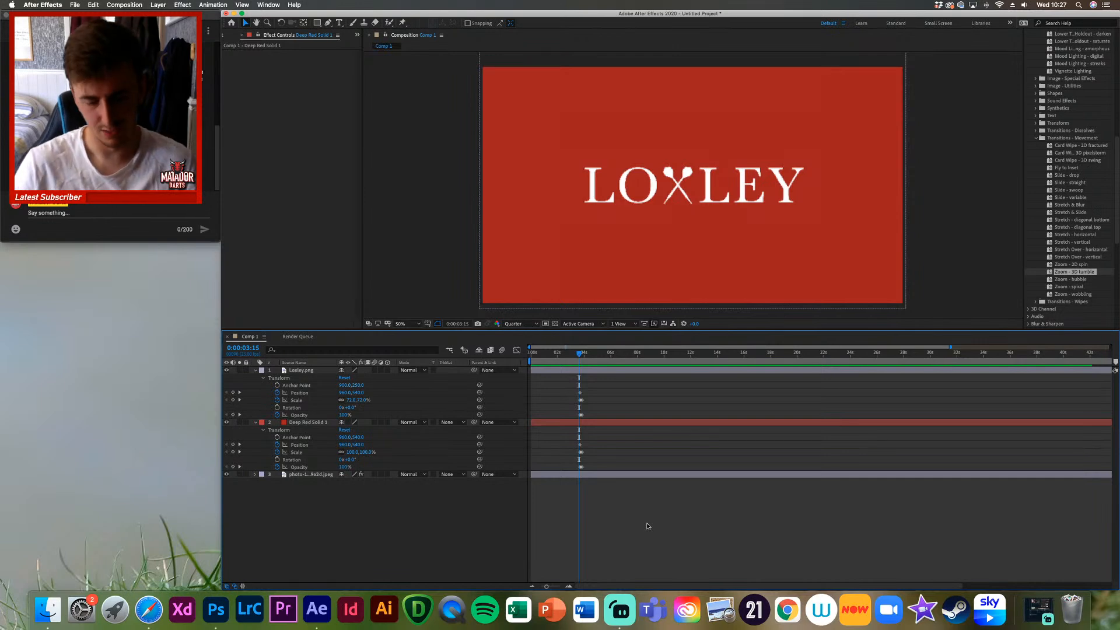
pyautogui.press('pagedown')
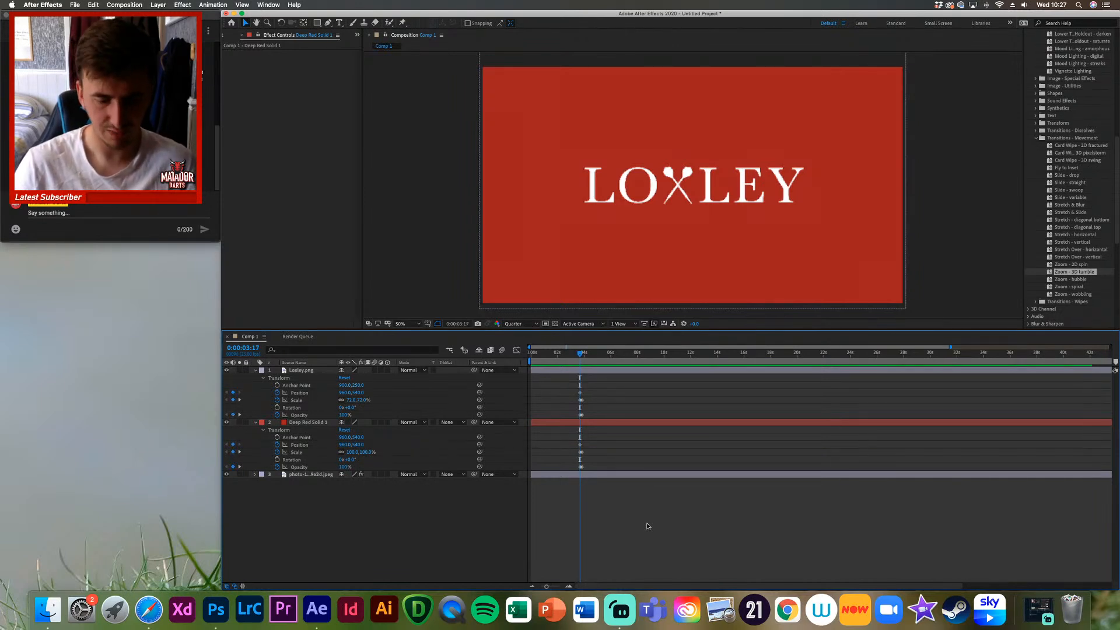
pyautogui.press('pagedown')
pyautogui.press('pagedown')
pyautogui.press('pagedown')
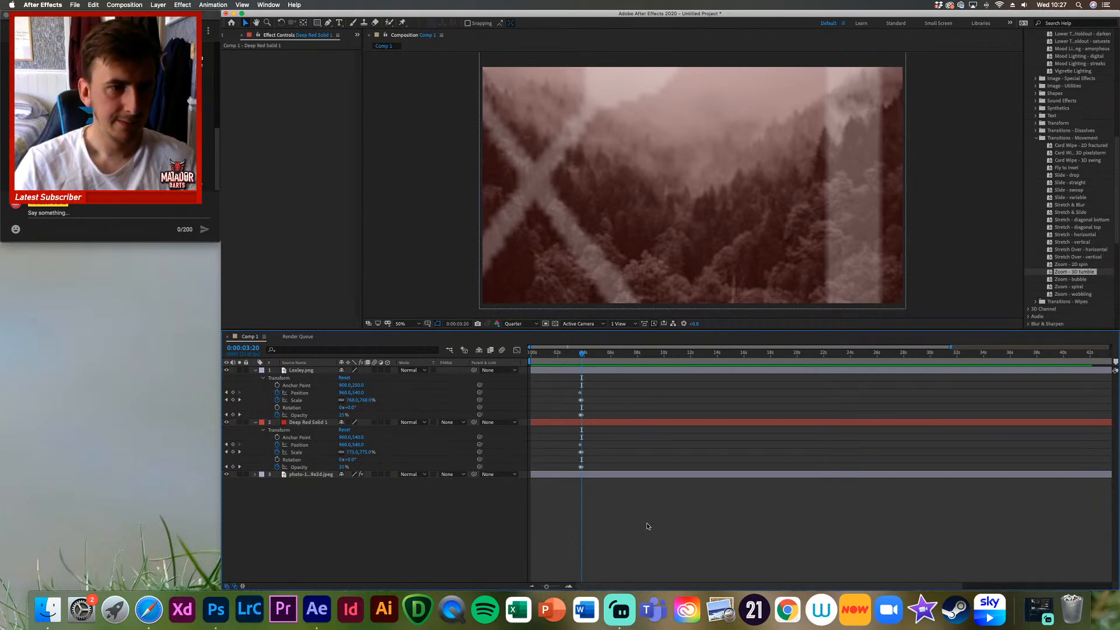
# Step: Go back to just before 3 seconds and replay the transition from the red logo screen to the forest background
pyautogui.press('super+Left')
pyautogui.press('super+Left')
pyautogui.press('super+Left')
pyautogui.press('super+Left')
pyautogui.press('super+Left')
pyautogui.press('super+Left')
pyautogui.press('super+Left')
pyautogui.press('super+Left')
pyautogui.press('super+Left')
pyautogui.press('super+Left')
pyautogui.press('super+Left')
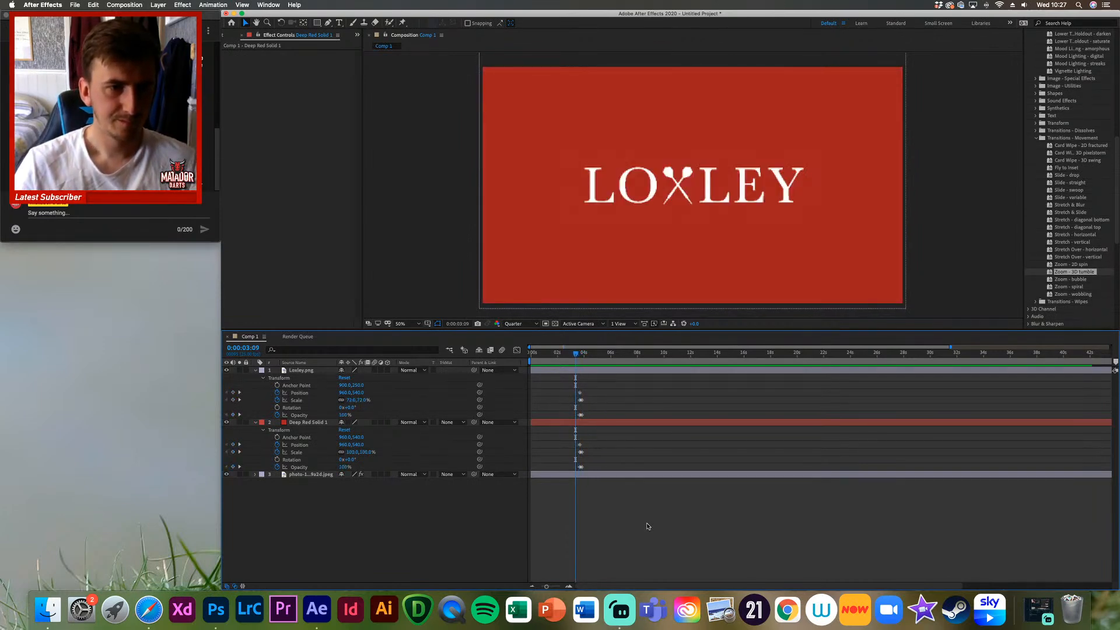
pyautogui.press('super+Left')
pyautogui.press('super+Left')
pyautogui.press('super+Left')
pyautogui.press('super+Left')
pyautogui.press('super+Left')
pyautogui.press('super+Left')
pyautogui.press('super+Left')
pyautogui.press('super+Left')
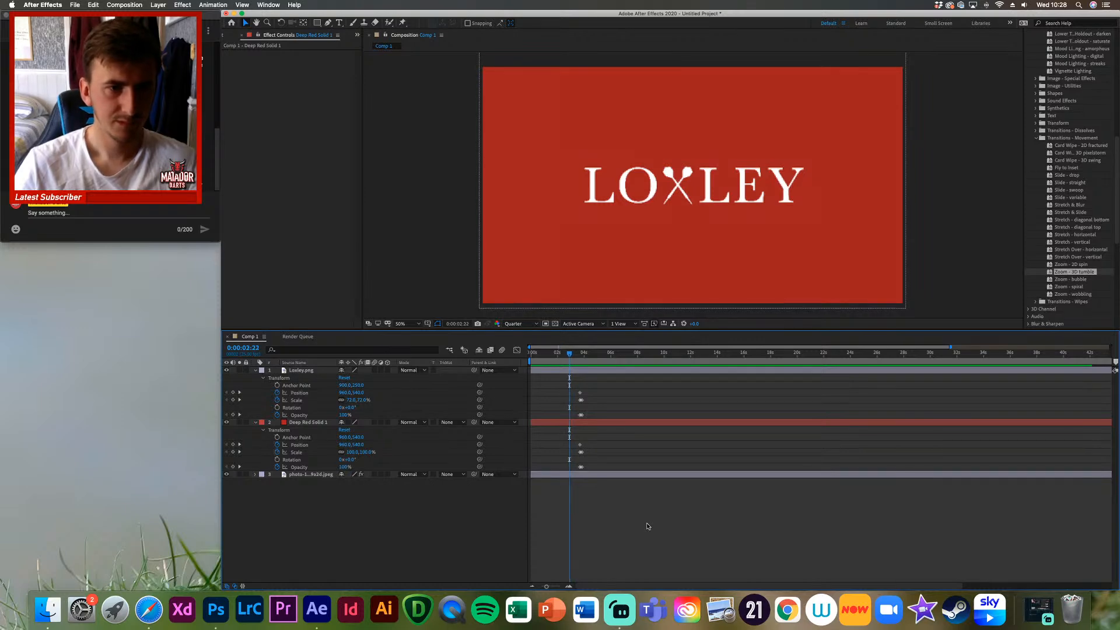
pyautogui.press('space')
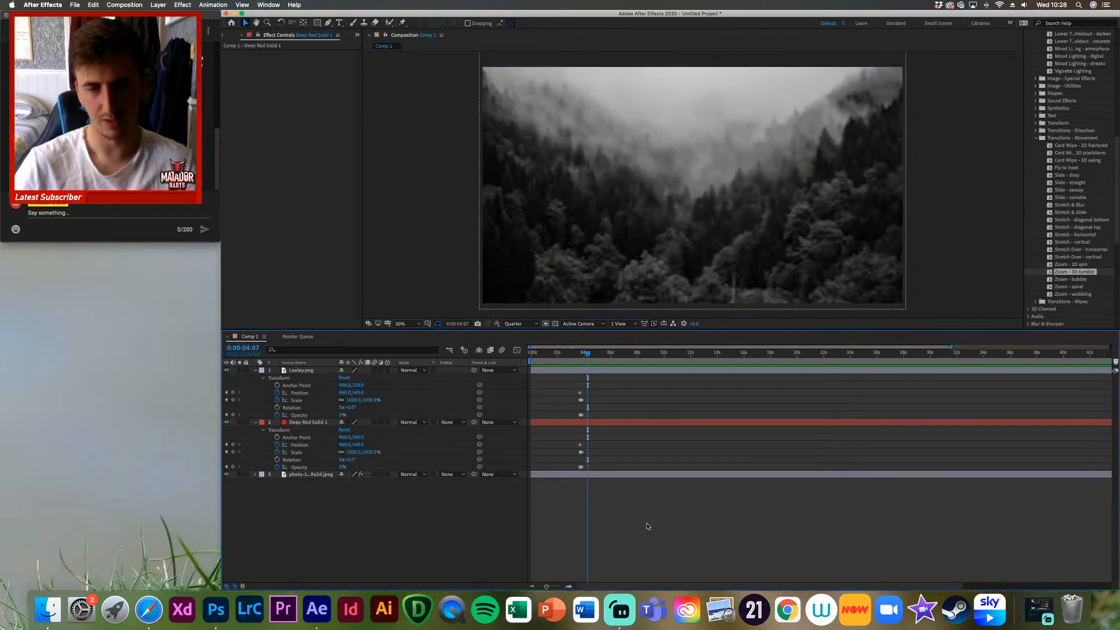
pyautogui.press('space')
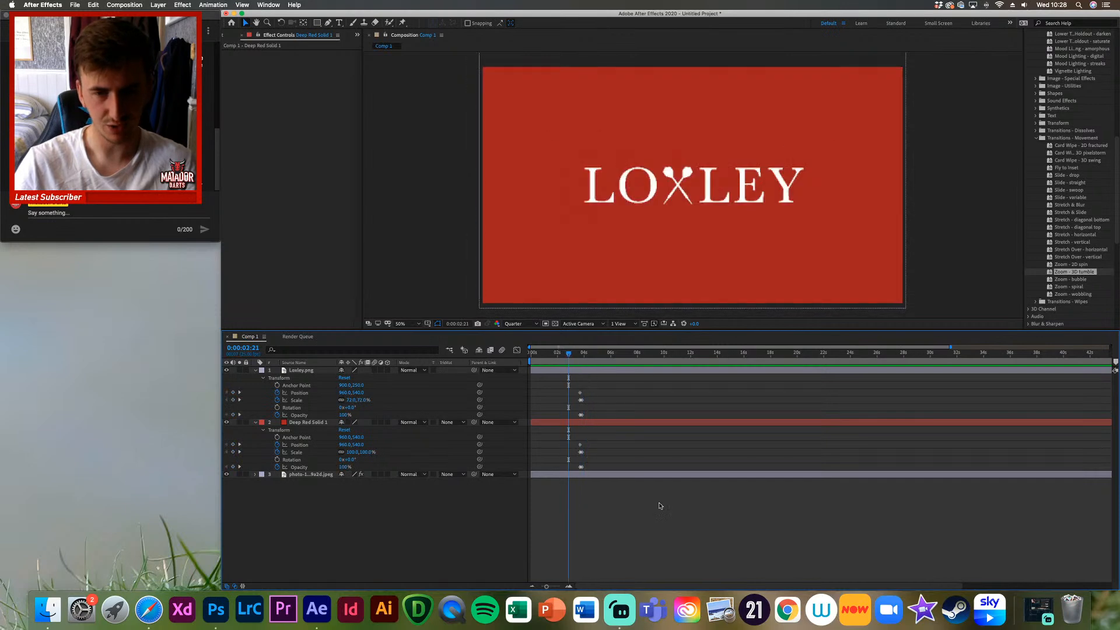
pyautogui.press('space')
pyautogui.moveTo(566, 379); pyautogui.dragTo(614, 471)
pyautogui.moveTo(583, 420); pyautogui.dragTo(589, 422)
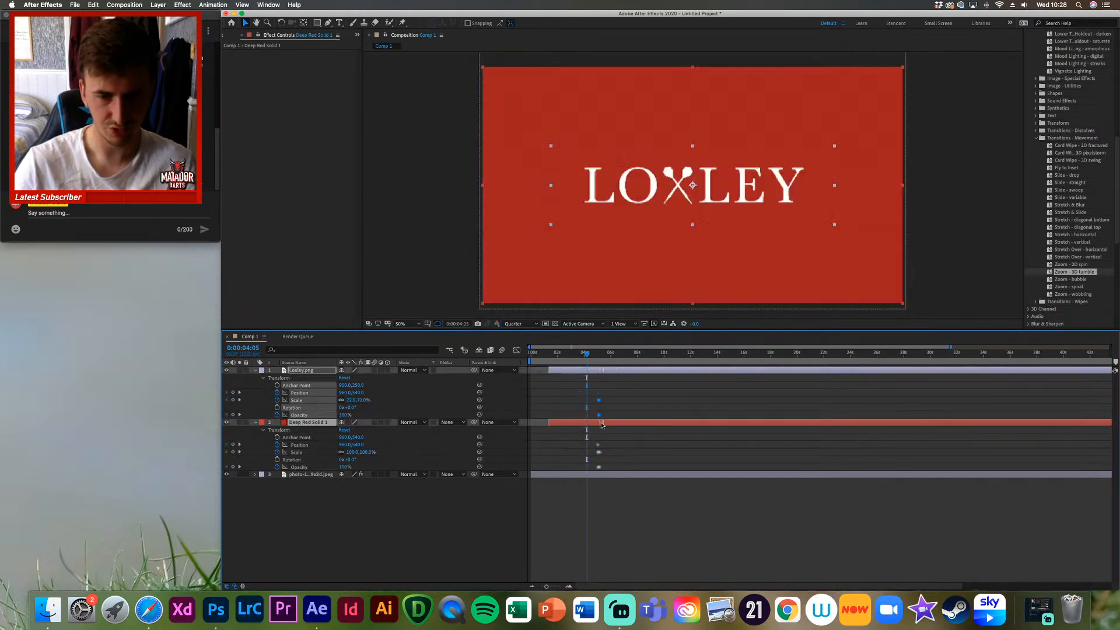
pyautogui.press('super+z')
pyautogui.press('super+z')
# Step: Play the composition from its beginning to past the transition, and collapse the properties of the logo and red solid layers
pyautogui.click(687, 506)
pyautogui.press('Home')
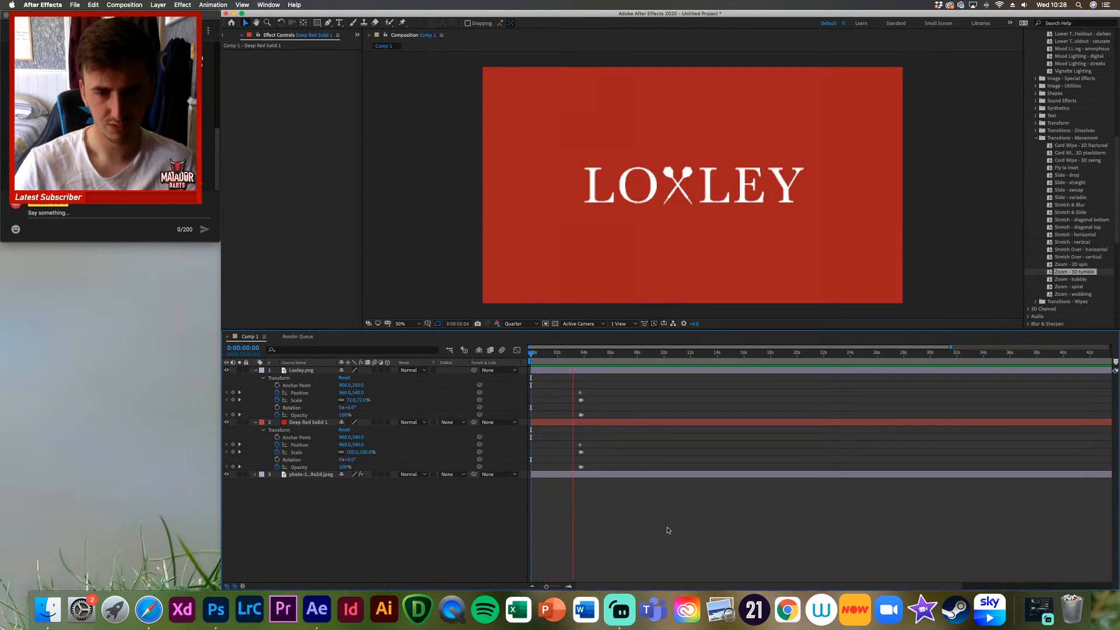
pyautogui.press('space')
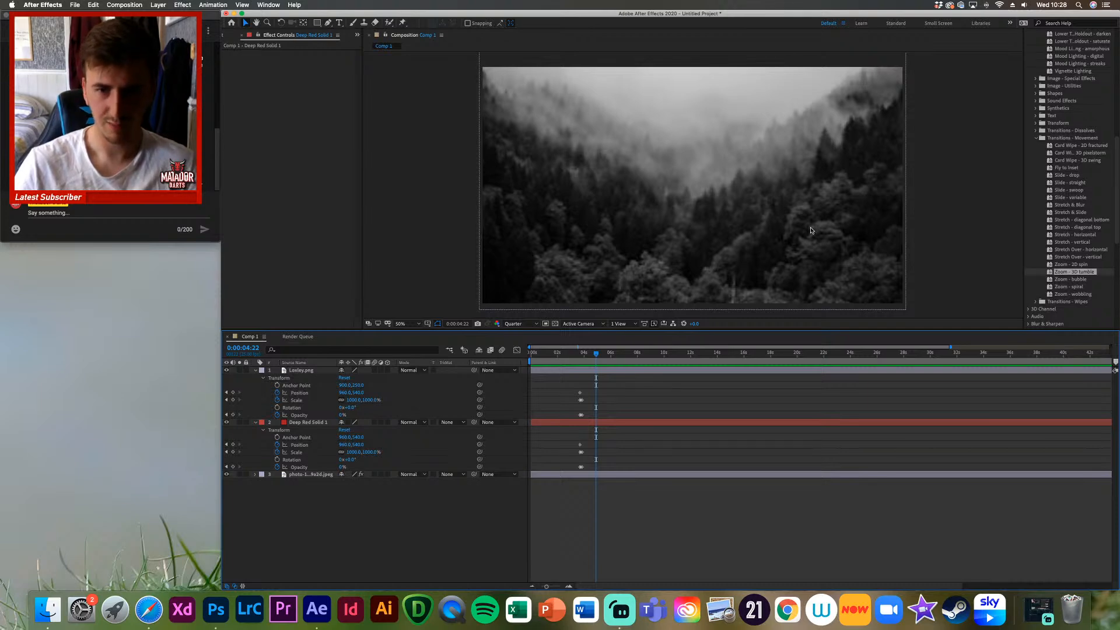
pyautogui.click(254, 371)
pyautogui.click(255, 377)
# Step: Switch to Safari and open a new browser window
pyautogui.click(149, 613)
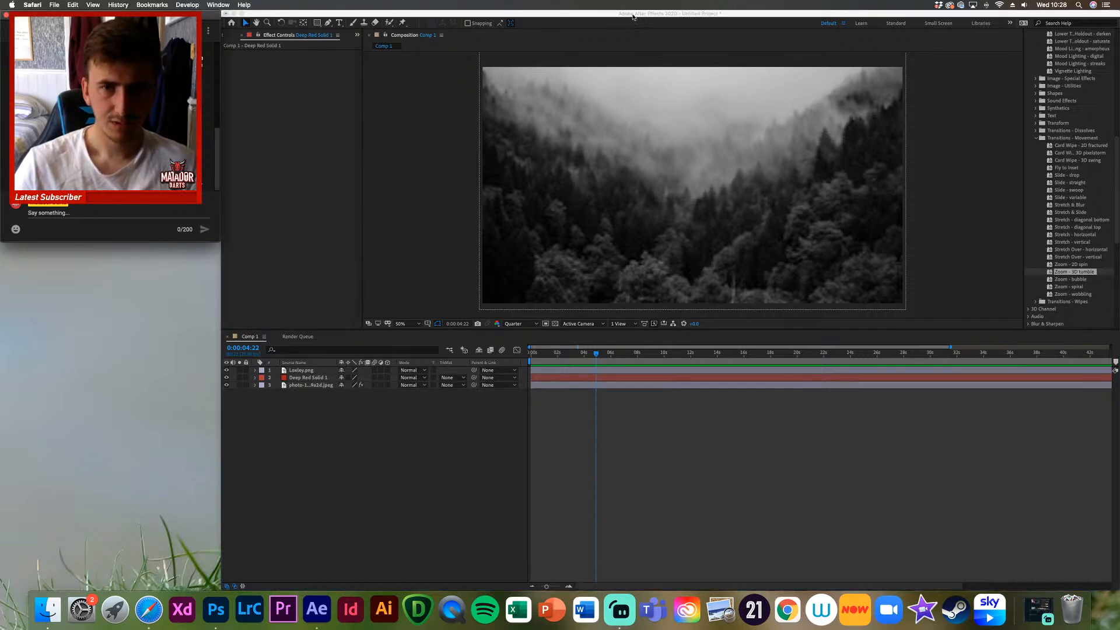
pyautogui.rightClick(149, 610)
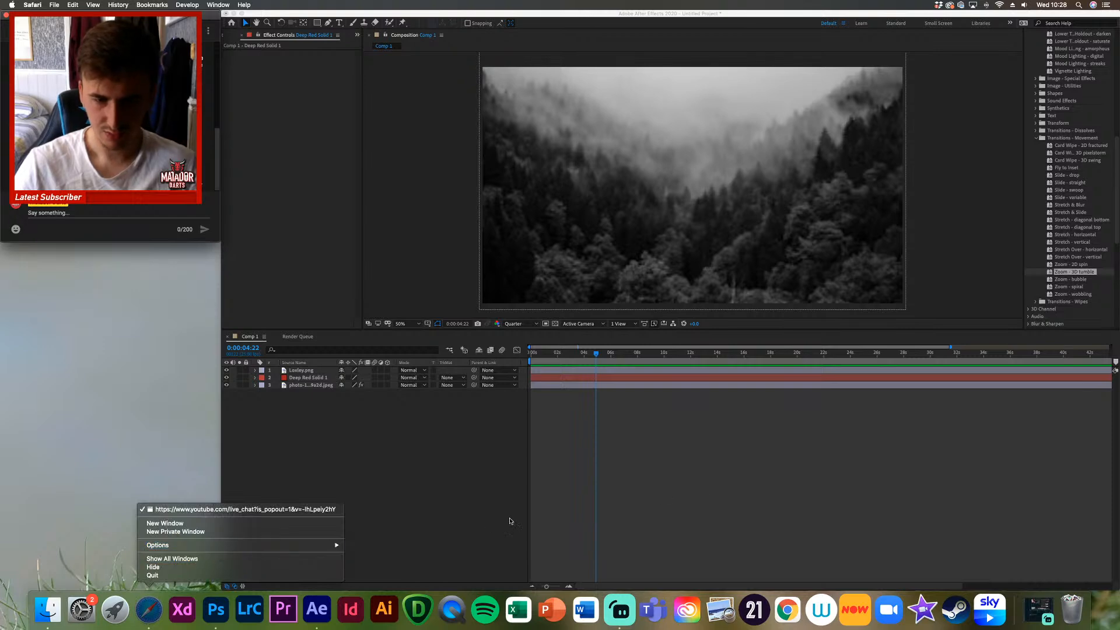
pyautogui.click(327, 524)
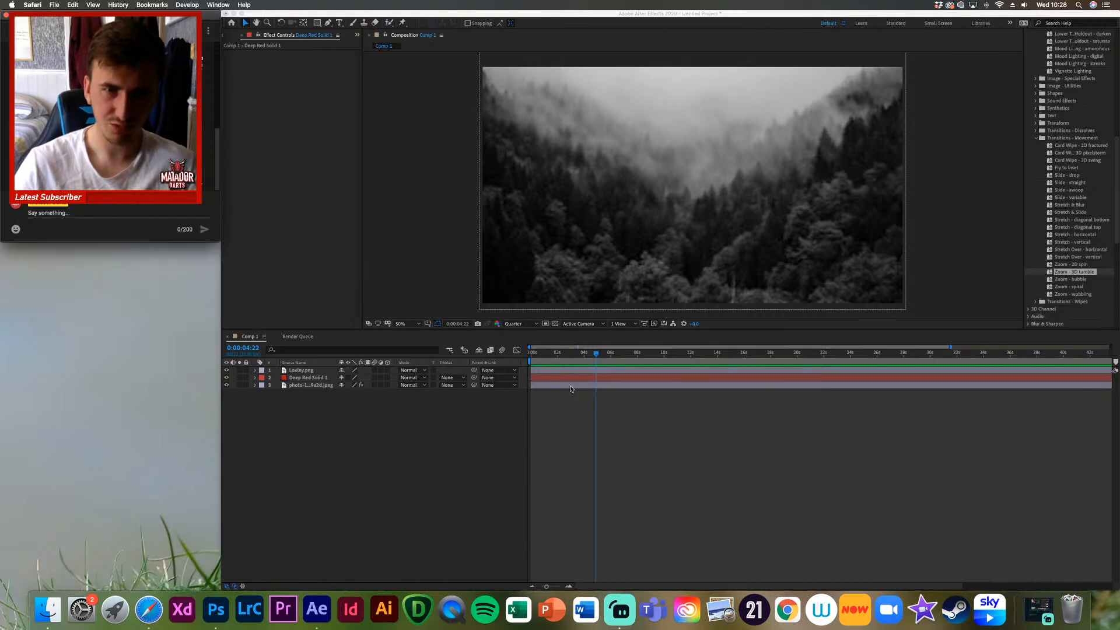
# Step: Run a web search for "googe" to reach a Google results page, leaving the address field cleared
pyautogui.write('googe')
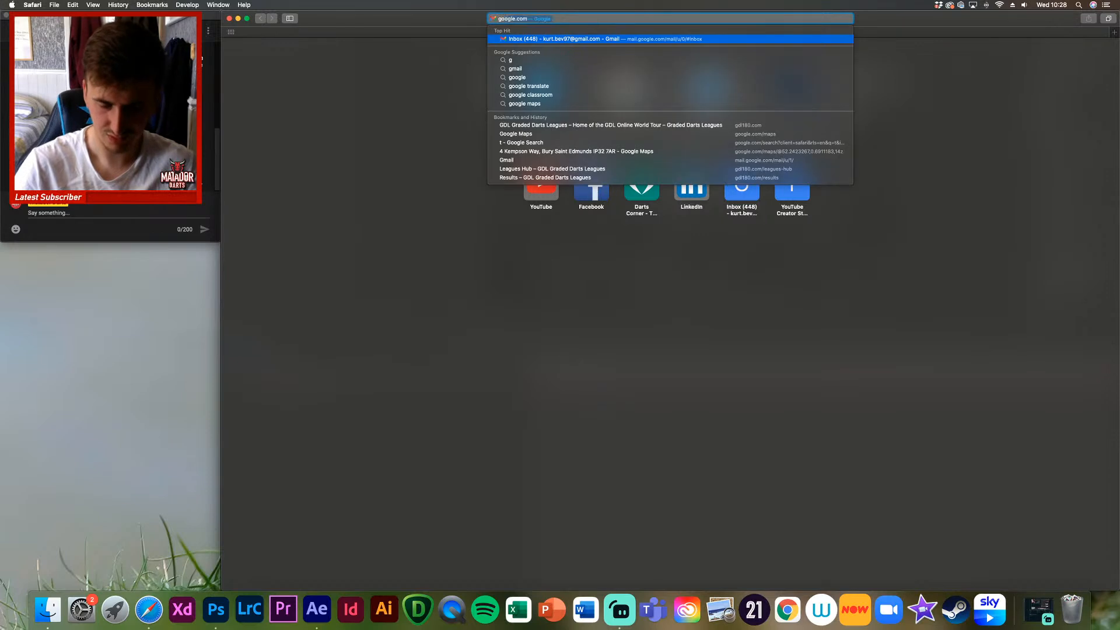
pyautogui.press('BackSpace')
pyautogui.press('BackSpace')
pyautogui.press('BackSpace')
pyautogui.press('BackSpace')
pyautogui.press('BackSpace')
pyautogui.write('im')
pyautogui.press('Return')
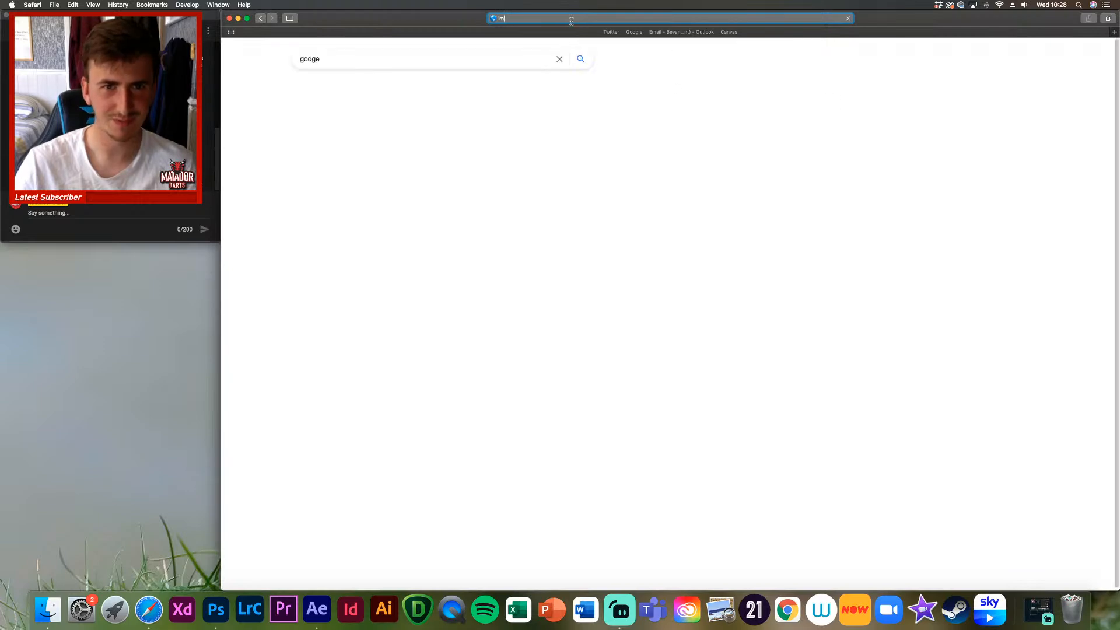
pyautogui.press('BackSpace')
pyautogui.press('BackSpace')
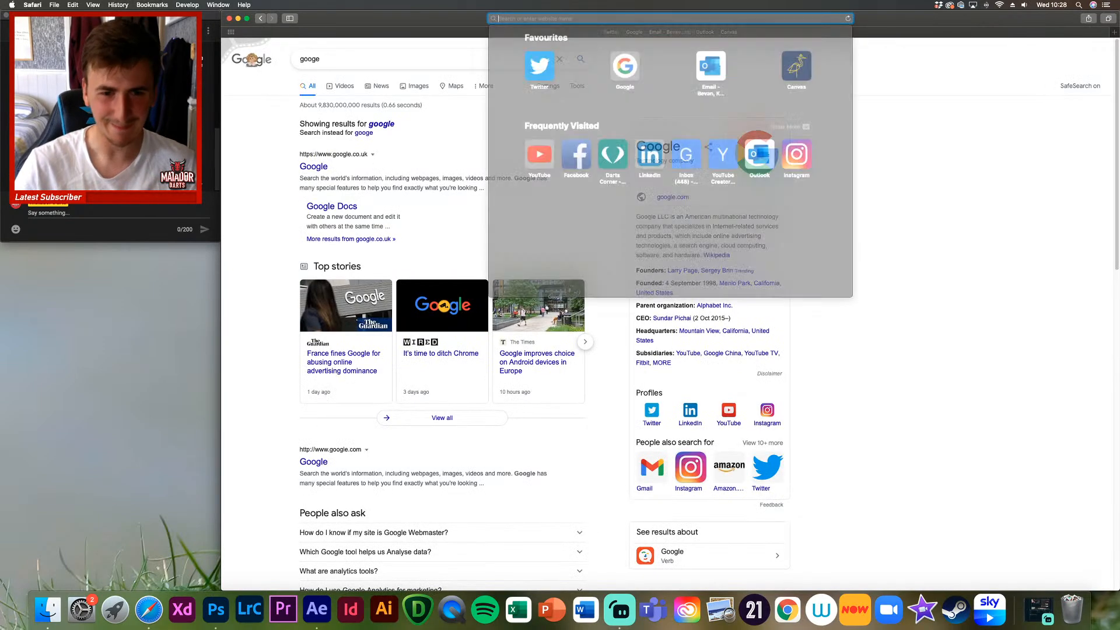
pyautogui.click(394, 45)
pyautogui.click(391, 65)
pyautogui.write('Steve Hine')
pyautogui.press('Return')
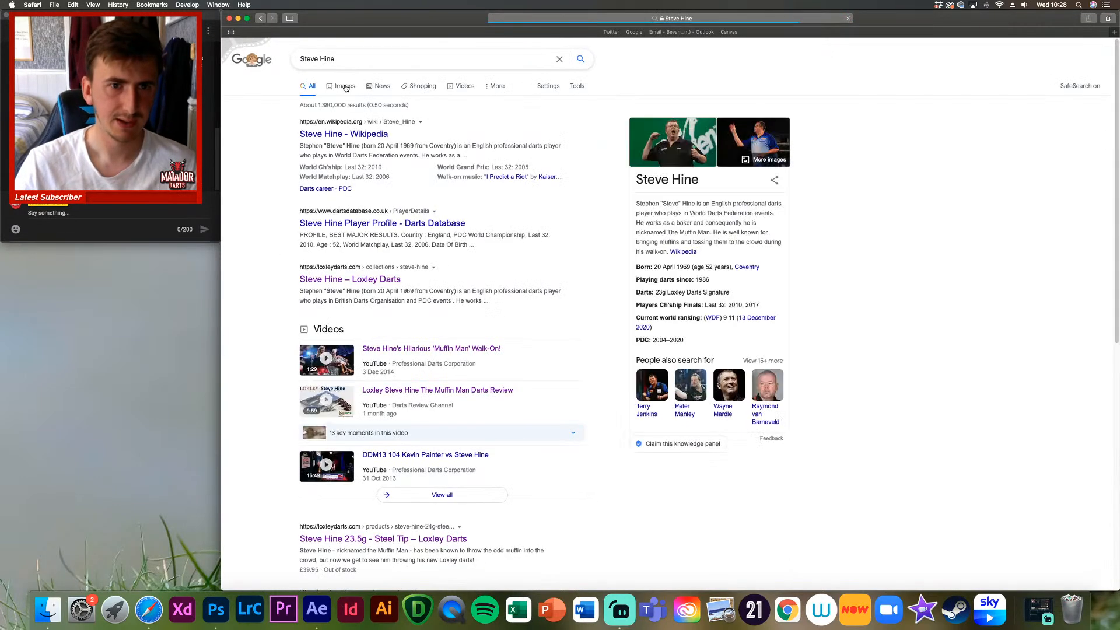
pyautogui.click(347, 89)
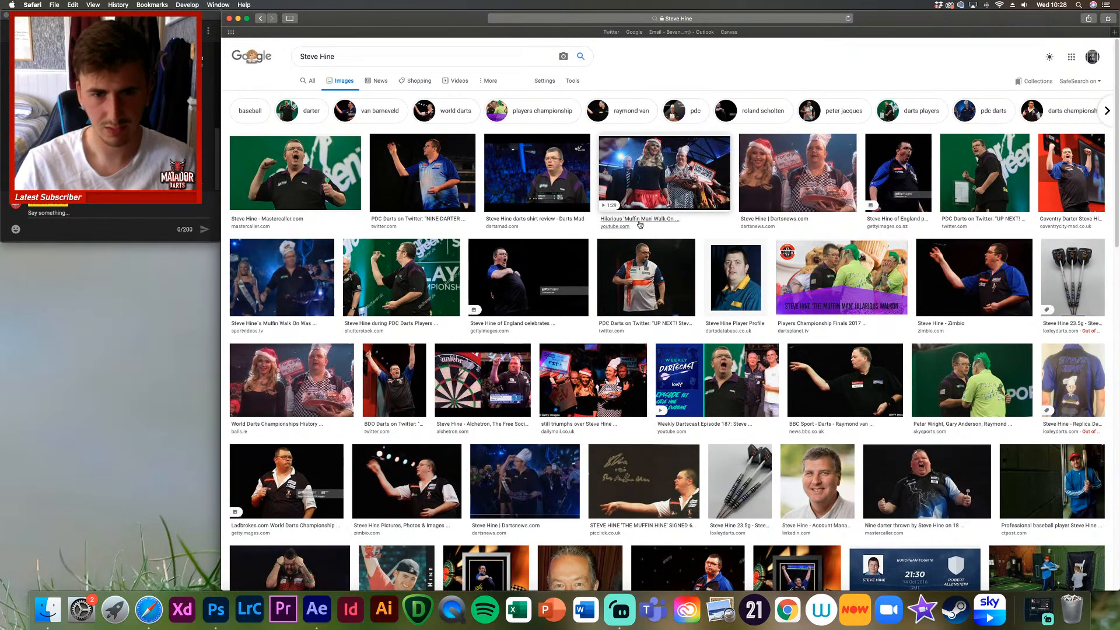
# Step: Open the Mastercaller.com photo of Steve Hine on a green background from the image results and copy the image
pyautogui.click(525, 279)
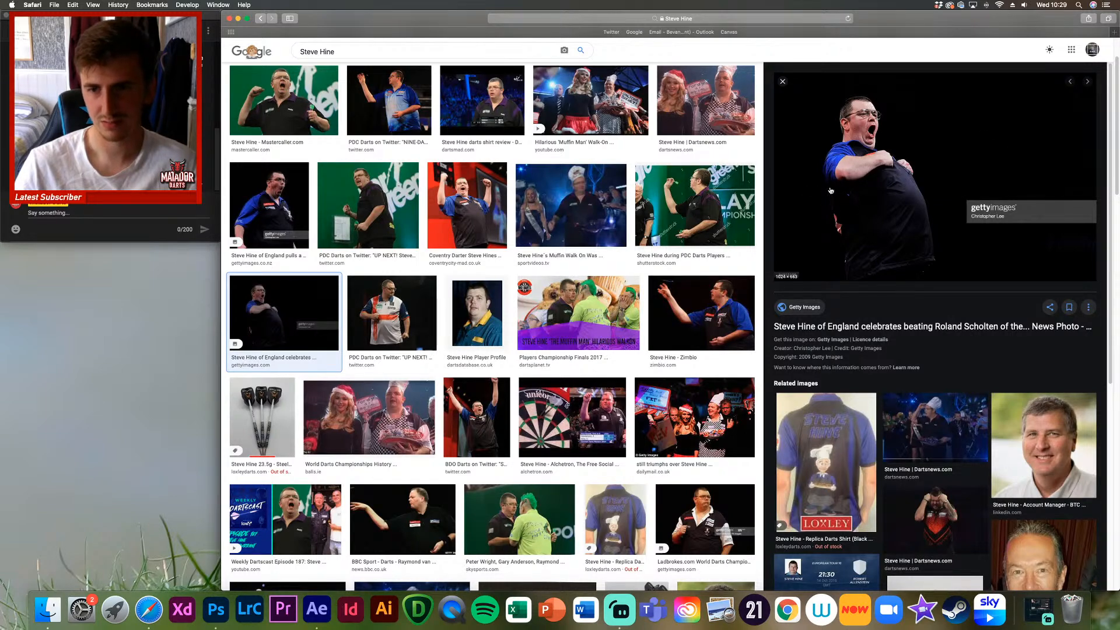
pyautogui.click(783, 81)
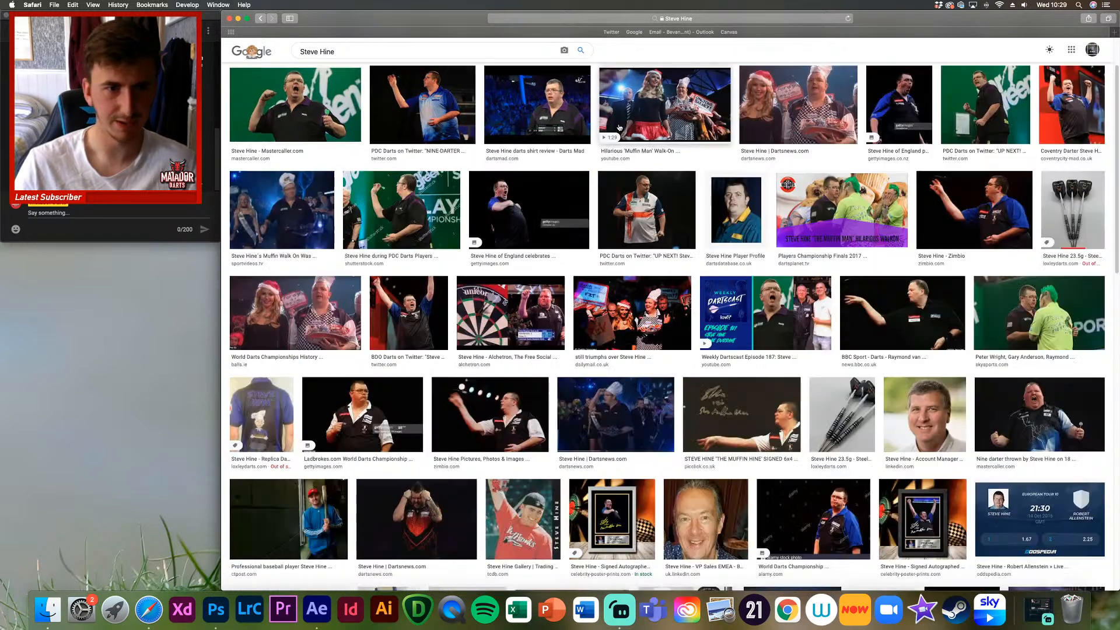
pyautogui.click(266, 102)
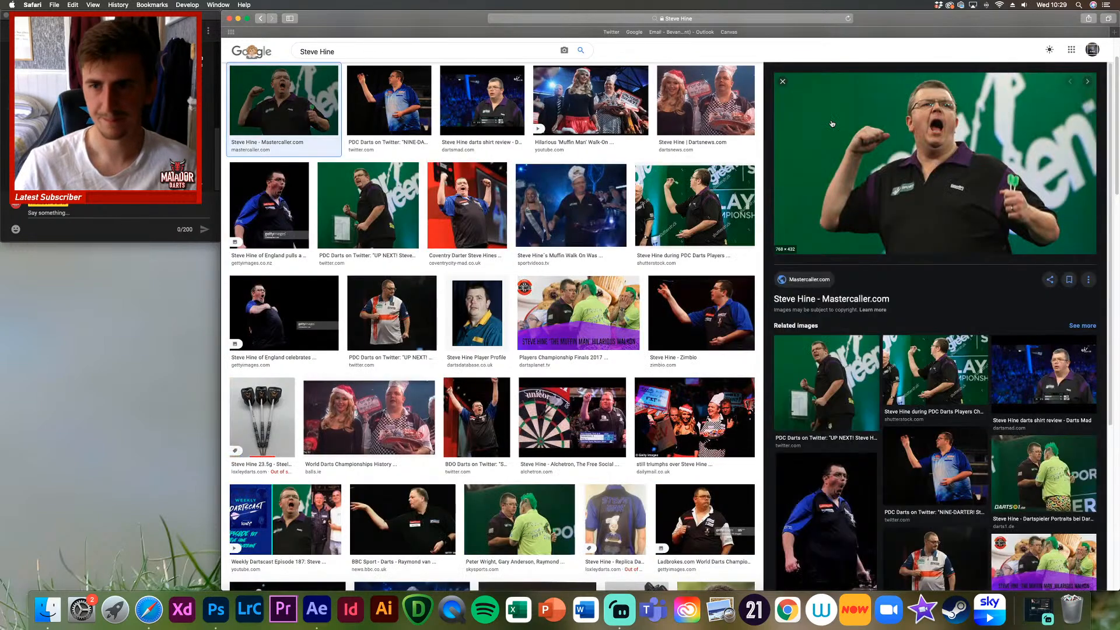
pyautogui.moveTo(1018, 20)
pyautogui.mouseDown()
pyautogui.moveTo(876, 22)
pyautogui.moveTo(1026, 21)
pyautogui.mouseUp()
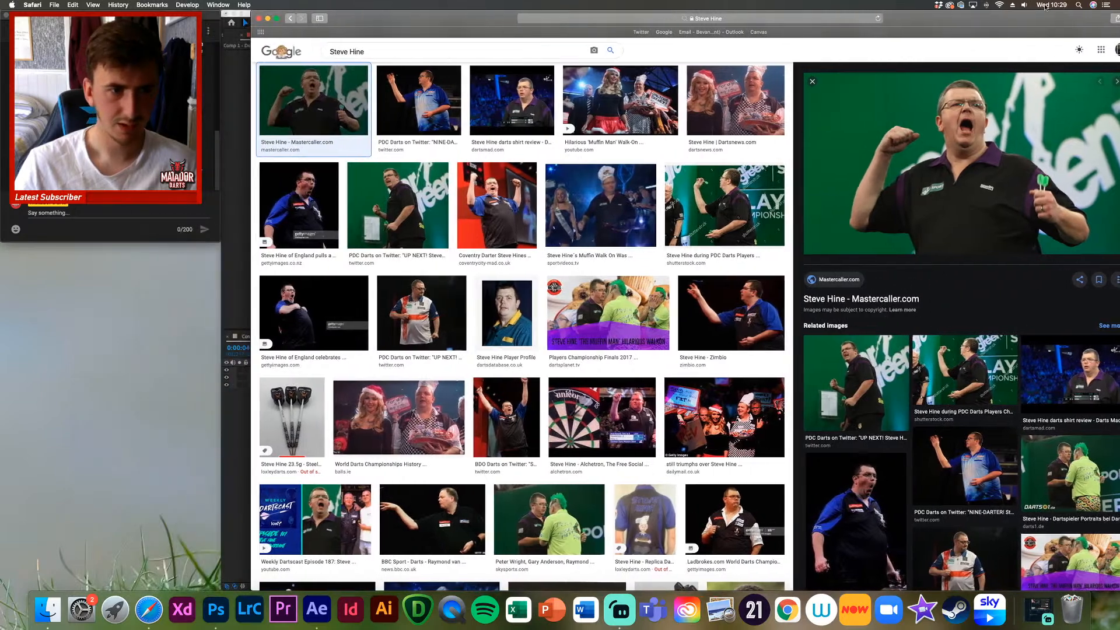
pyautogui.moveTo(993, 168); pyautogui.dragTo(940, 194)
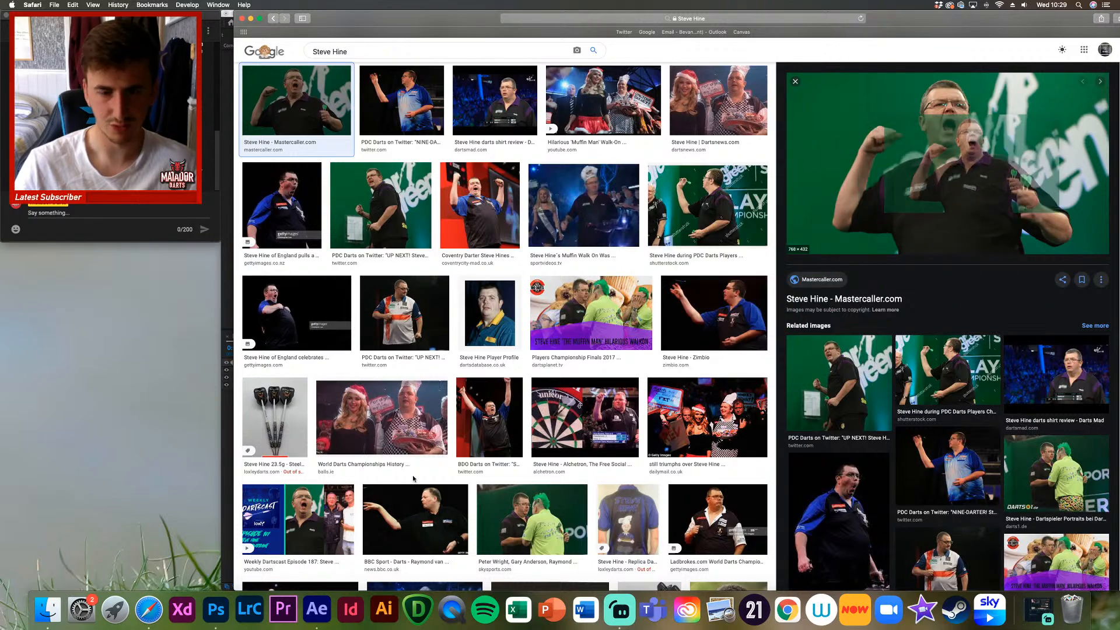
pyautogui.rightClick(922, 204)
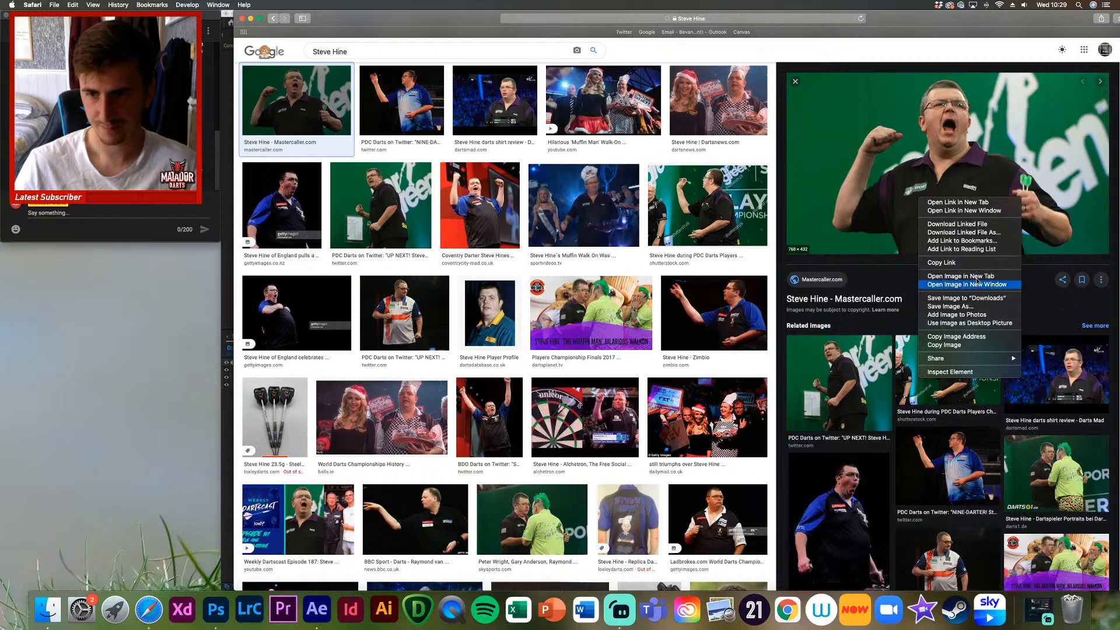
pyautogui.click(944, 345)
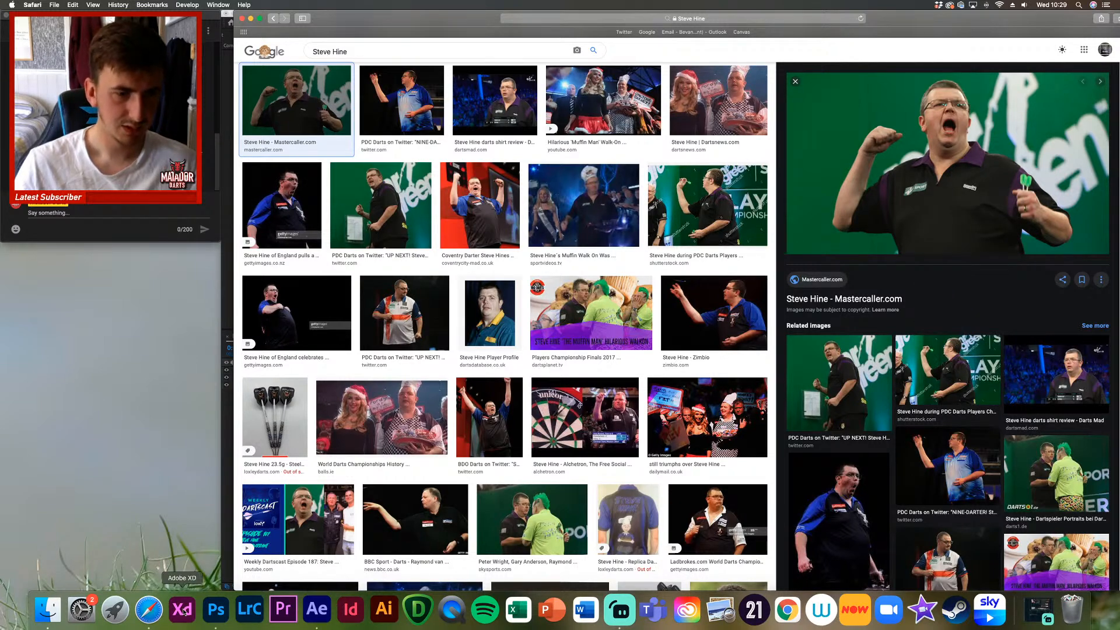
# Step: Switch to Photoshop, create a new document from the 768 x 432 px Clipboard preset and paste in the copied photo
pyautogui.click(217, 609)
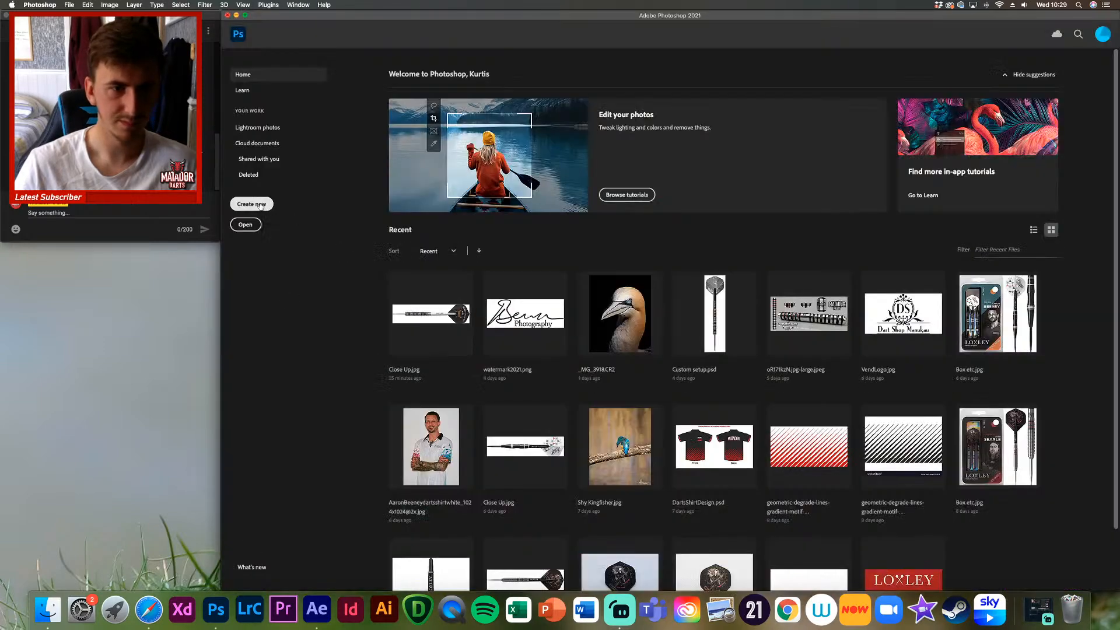
pyautogui.click(260, 206)
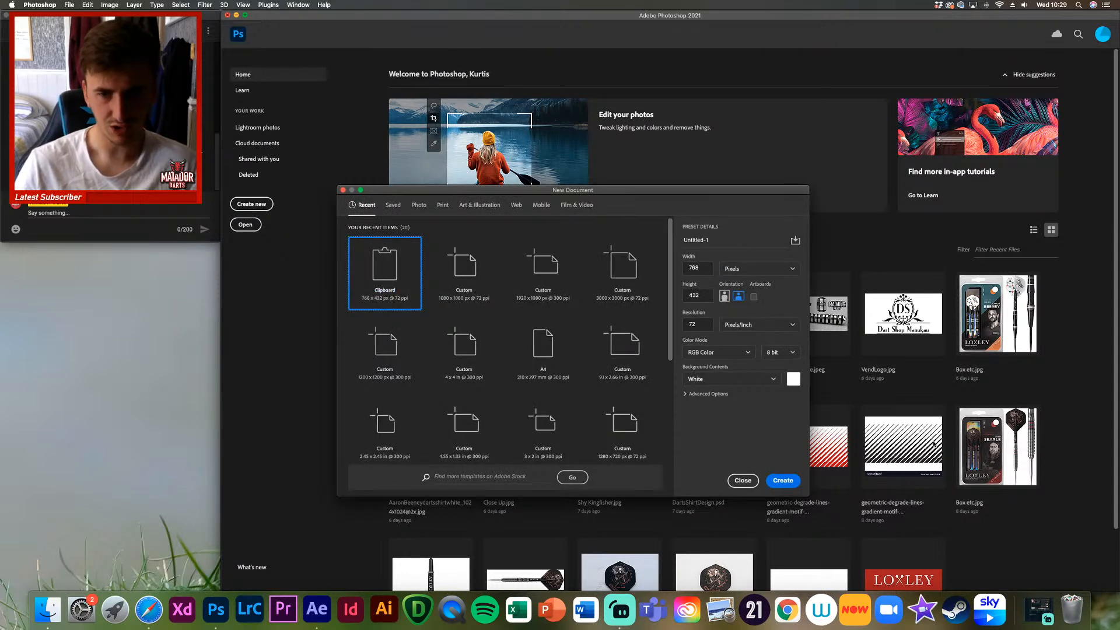
pyautogui.click(775, 482)
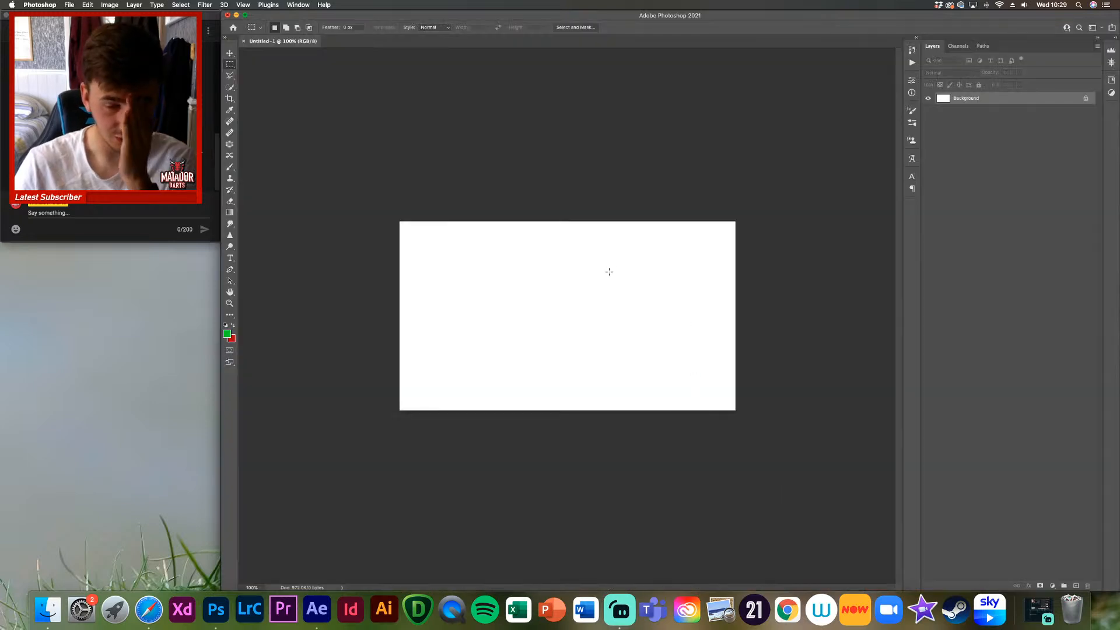
pyautogui.press('super+v')
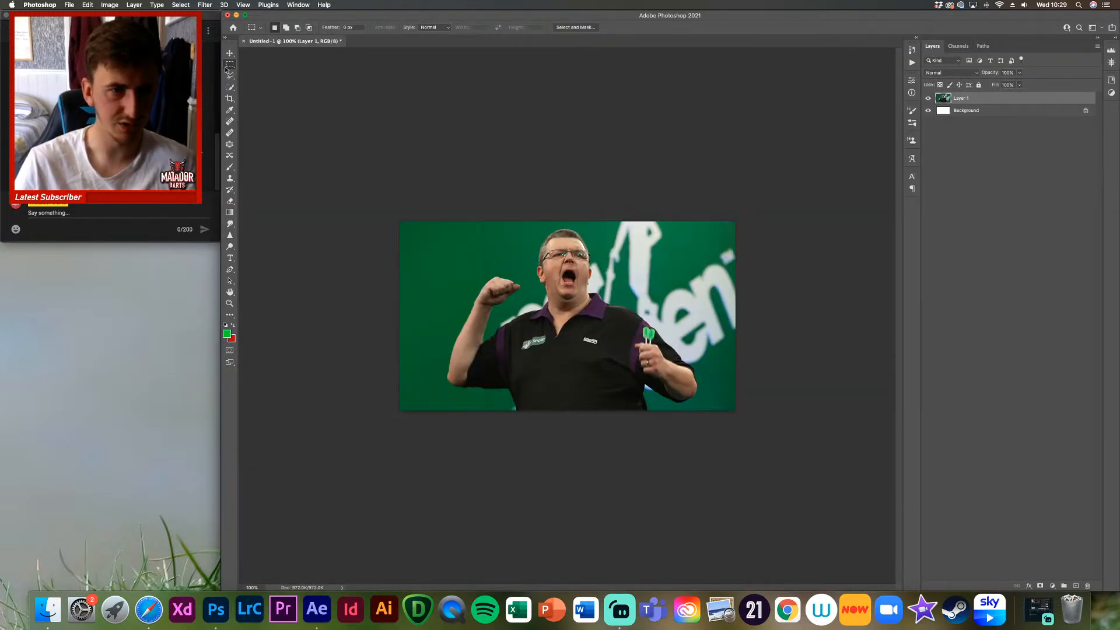
# Step: Cut the man out of the photo with a subject selection turned into a mask on Layer 1, hiding the Background layer
pyautogui.click(181, 5)
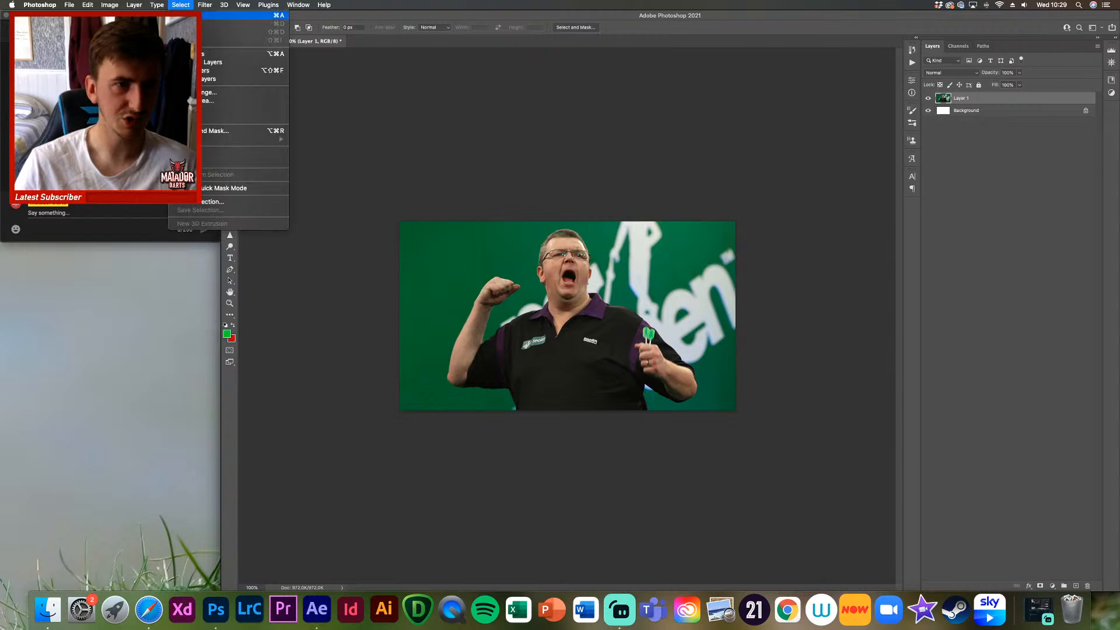
pyautogui.click(251, 109)
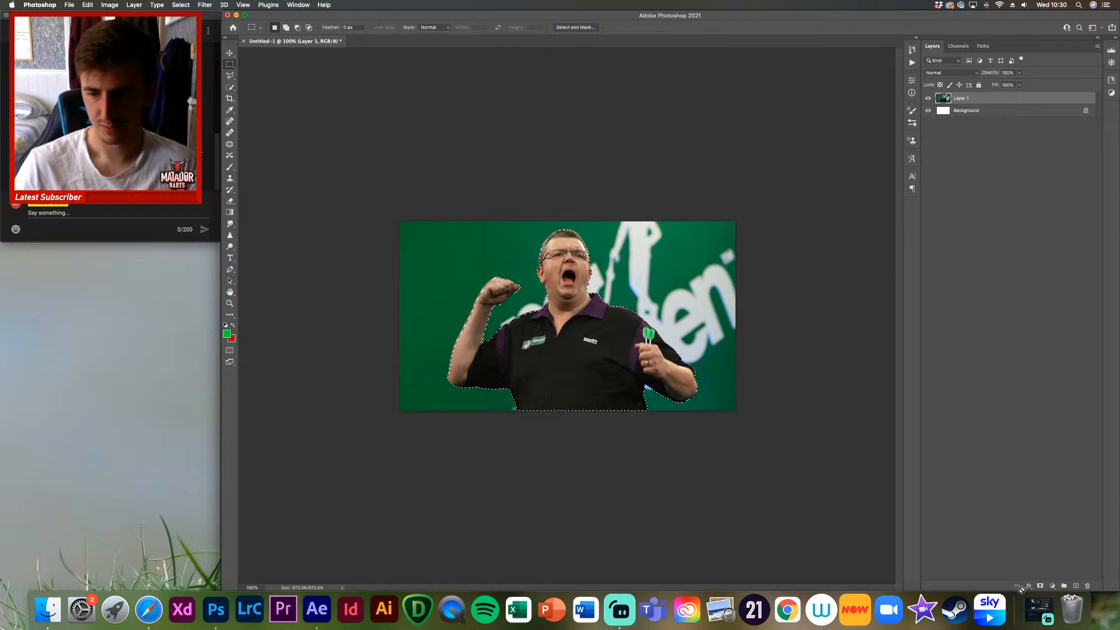
pyautogui.click(996, 112)
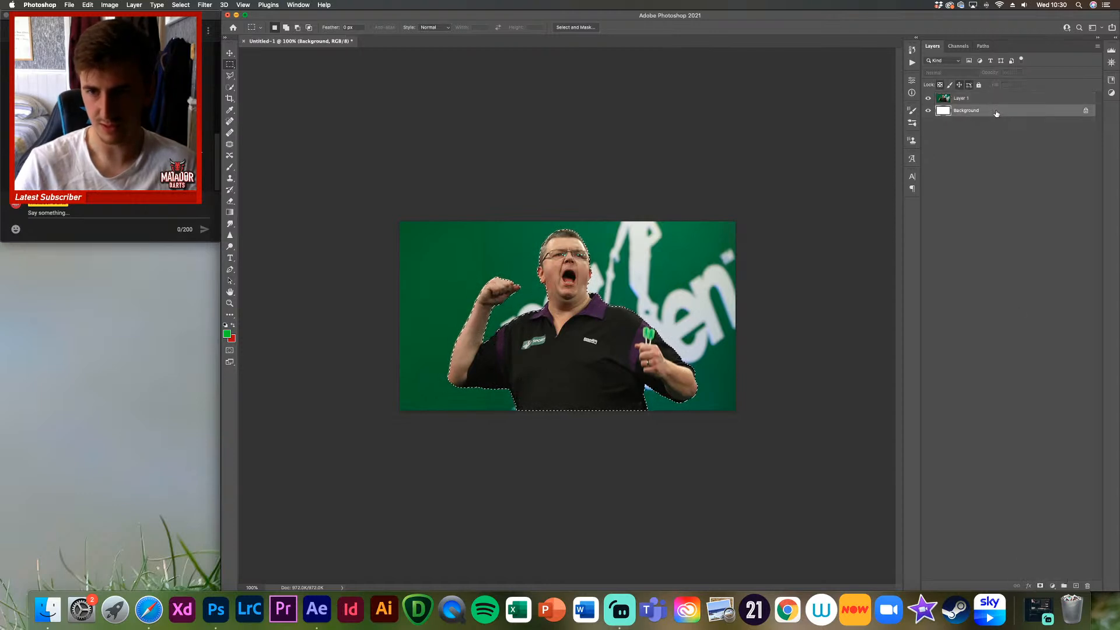
pyautogui.press('Delete')
pyautogui.press('Return')
pyautogui.press('m')
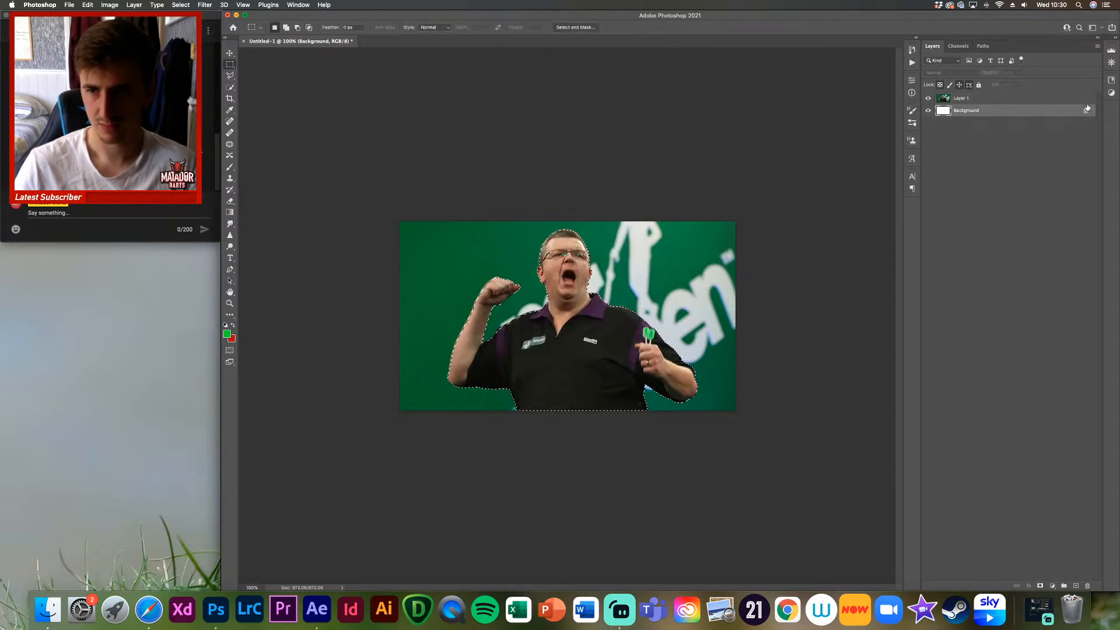
pyautogui.click(928, 111)
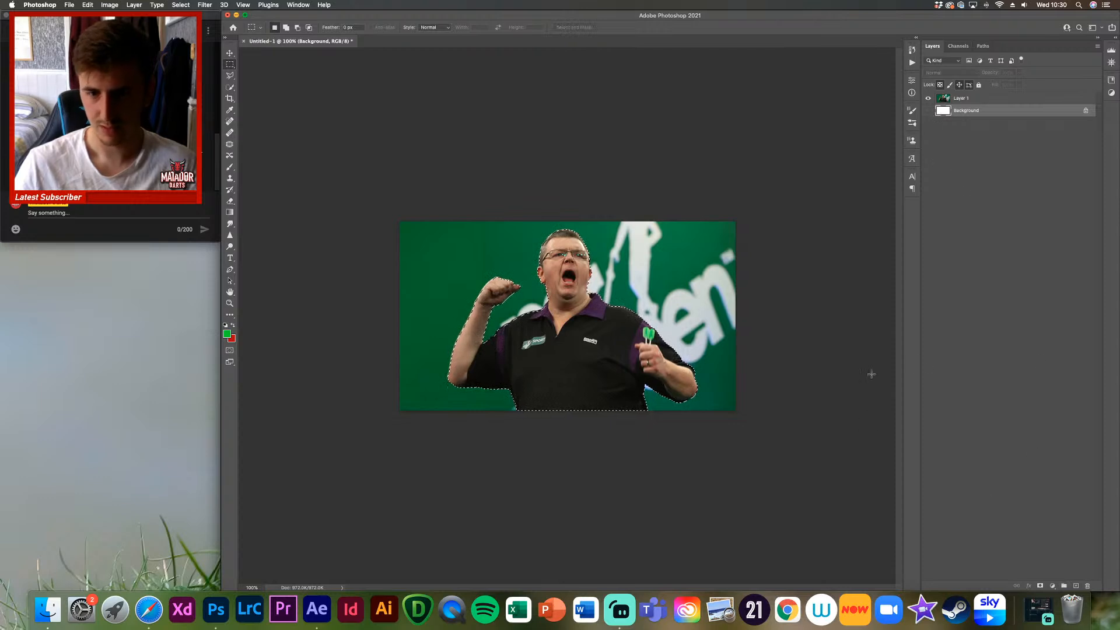
pyautogui.click(999, 103)
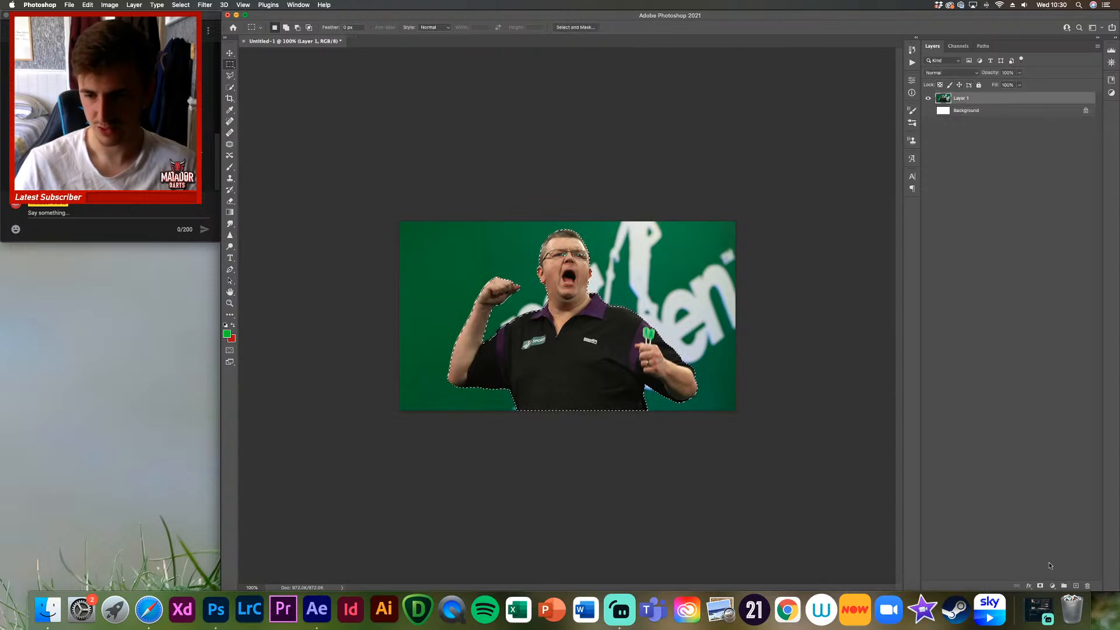
pyautogui.click(1040, 585)
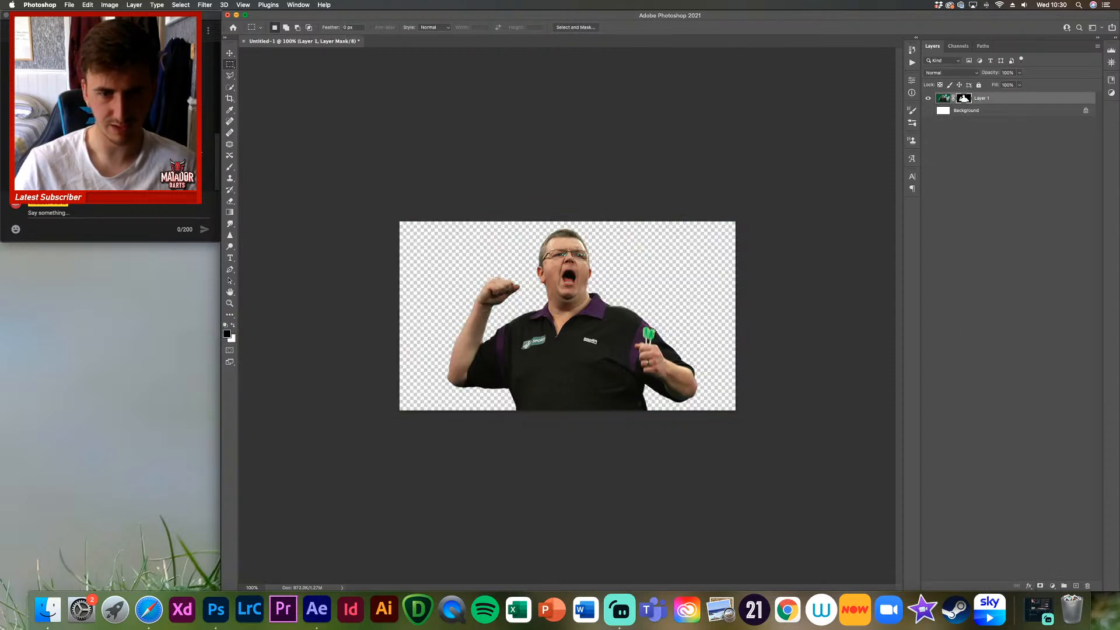
# Step: Outline the white sponsor logo on the shirt's chest with the Polygonal Lasso and try a Content-Aware fill on the layer mask
pyautogui.scroll(10, 563, 323)
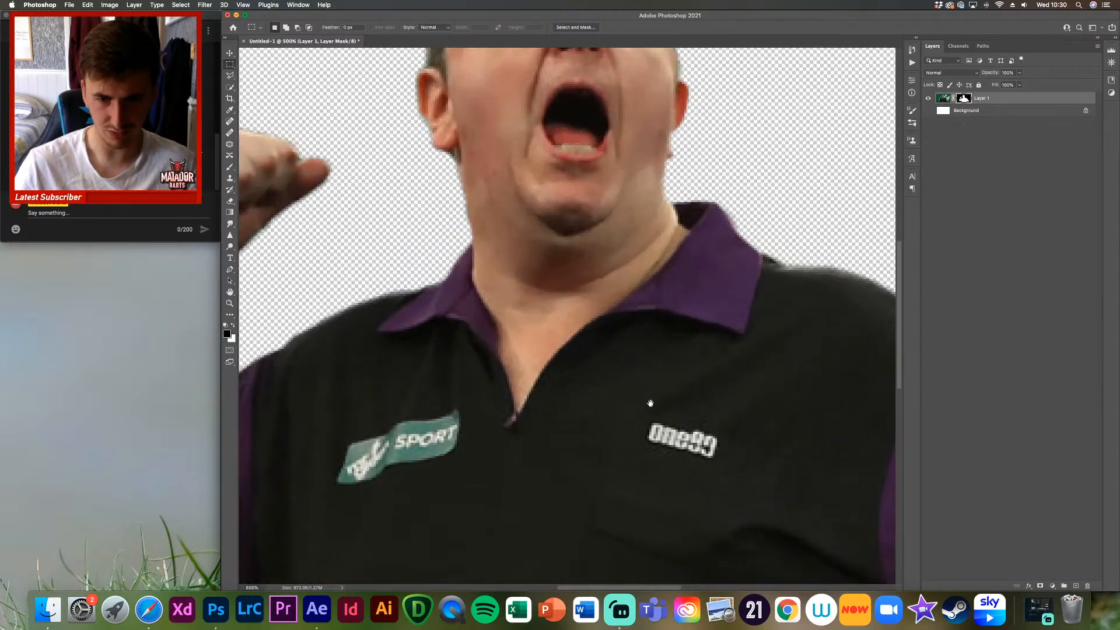
pyautogui.scroll(3, 611, 369)
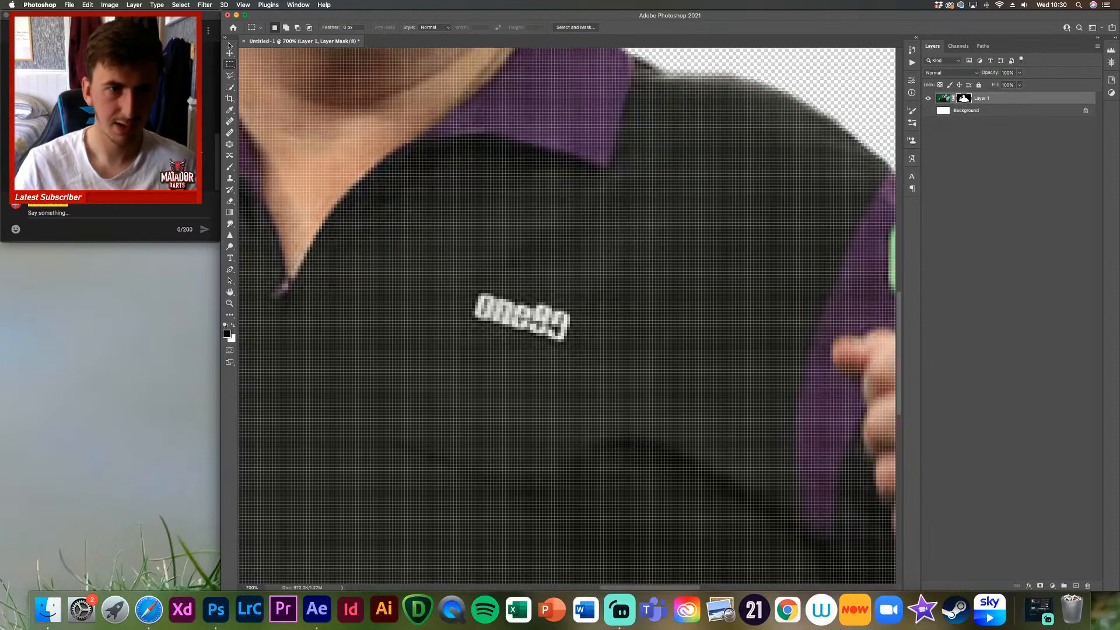
pyautogui.click(230, 75)
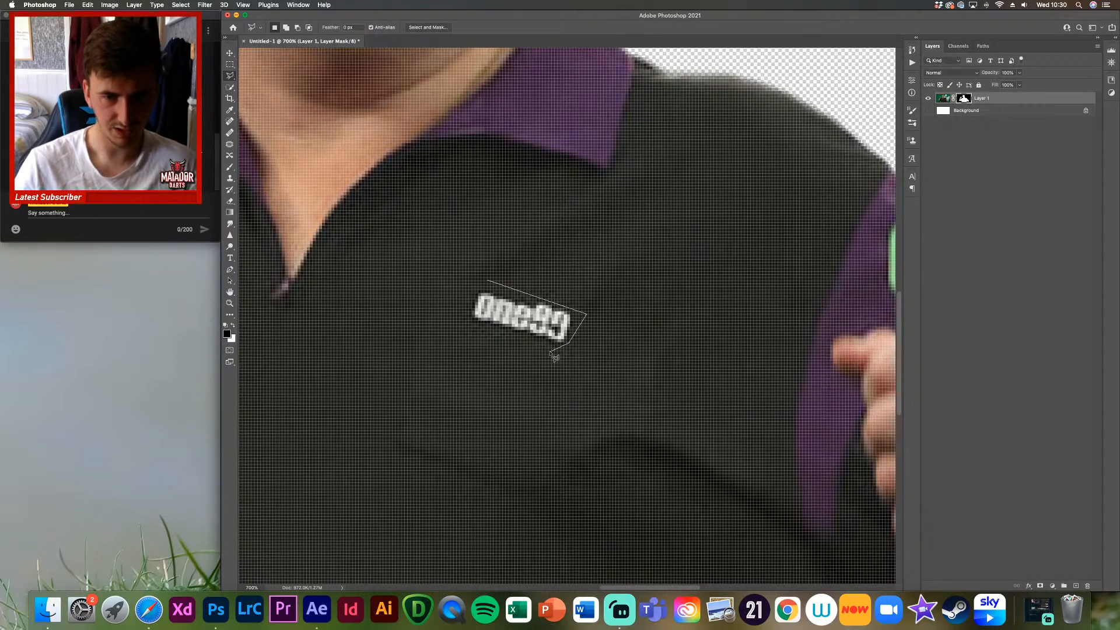
pyautogui.rightClick(504, 302)
pyautogui.click(562, 415)
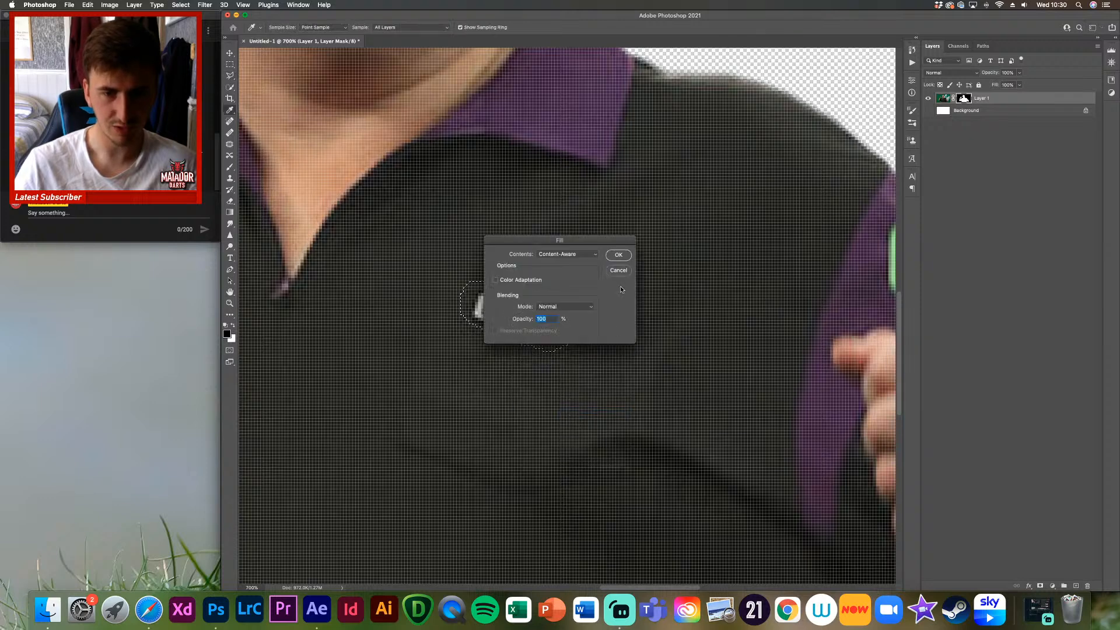
pyautogui.click(619, 256)
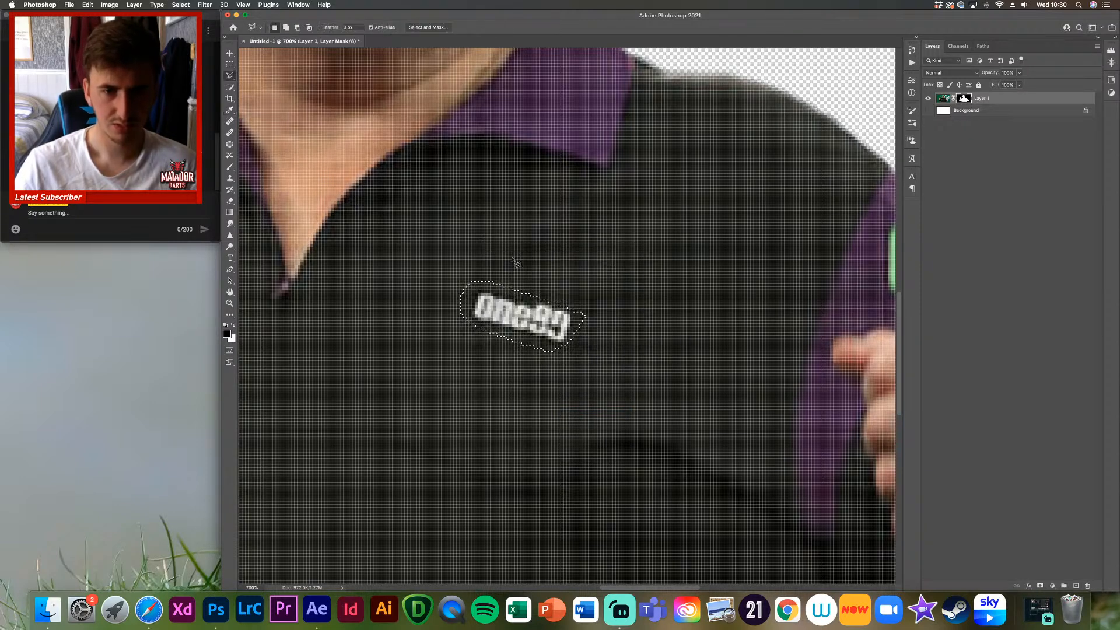
# Step: Target the Layer 1 image instead of its mask, fill the outlined logo area with Content-Aware and clear the selection
pyautogui.press('super+2')
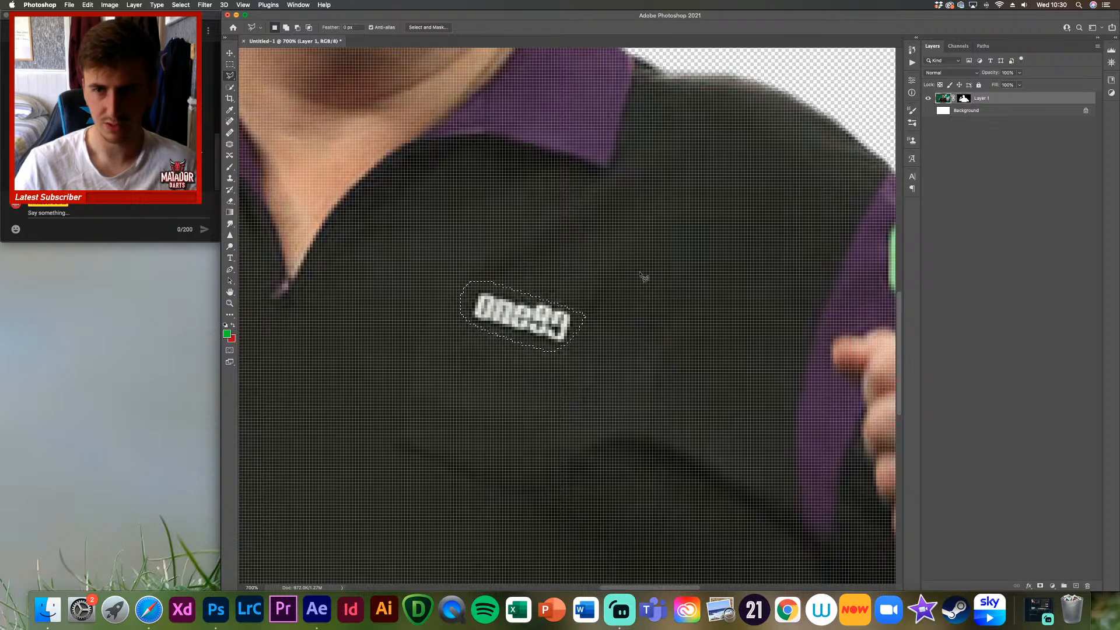
pyautogui.rightClick(529, 309)
pyautogui.click(569, 414)
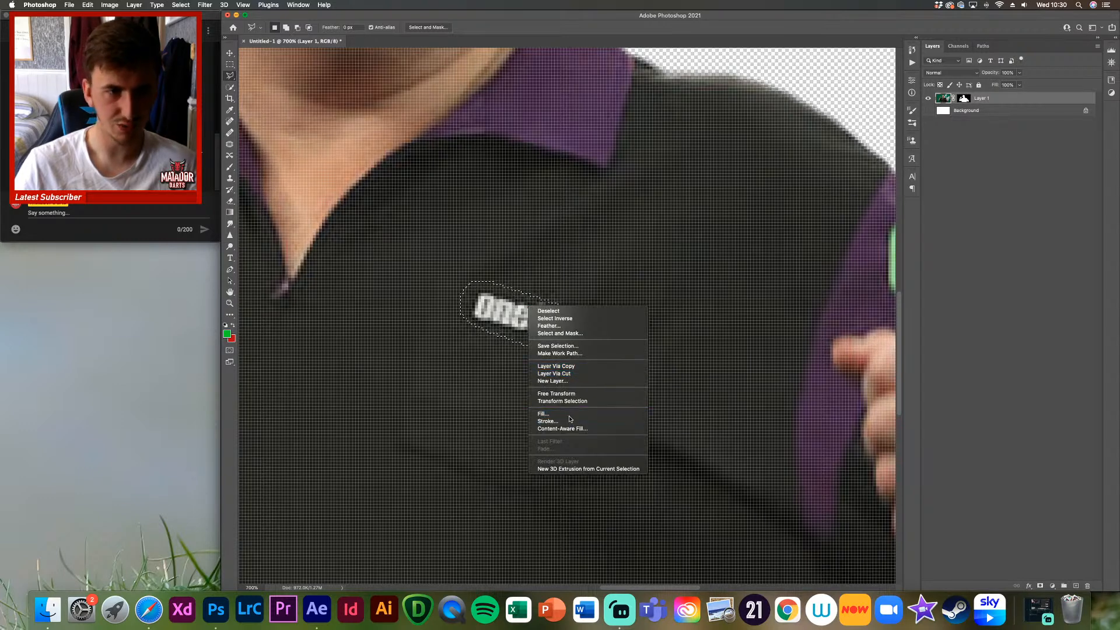
pyautogui.press('Return')
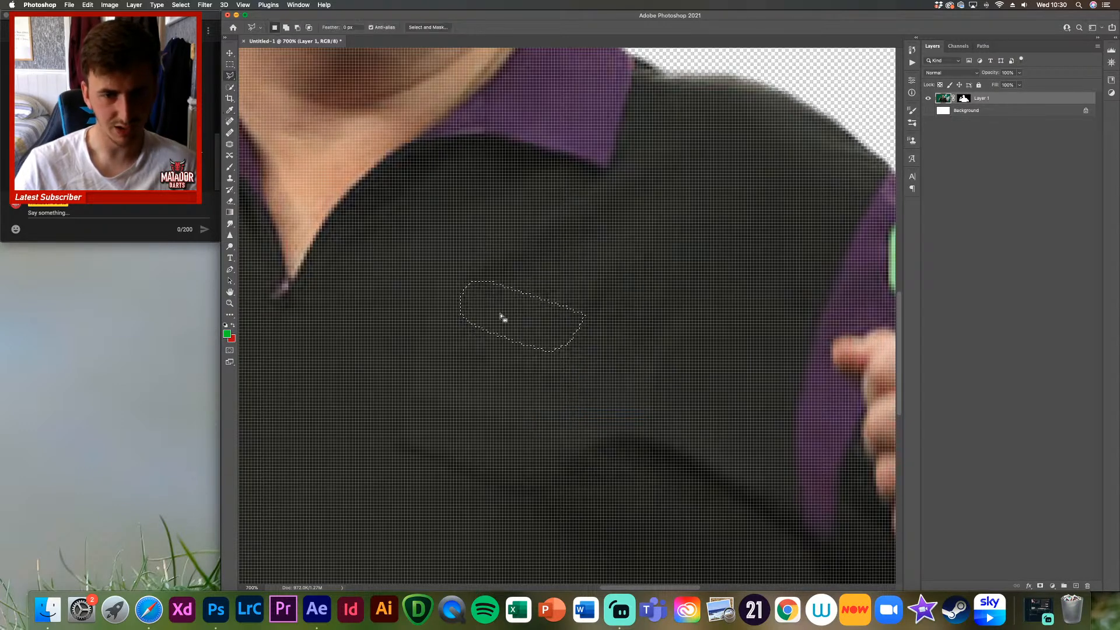
pyautogui.press('m')
pyautogui.press('super+d')
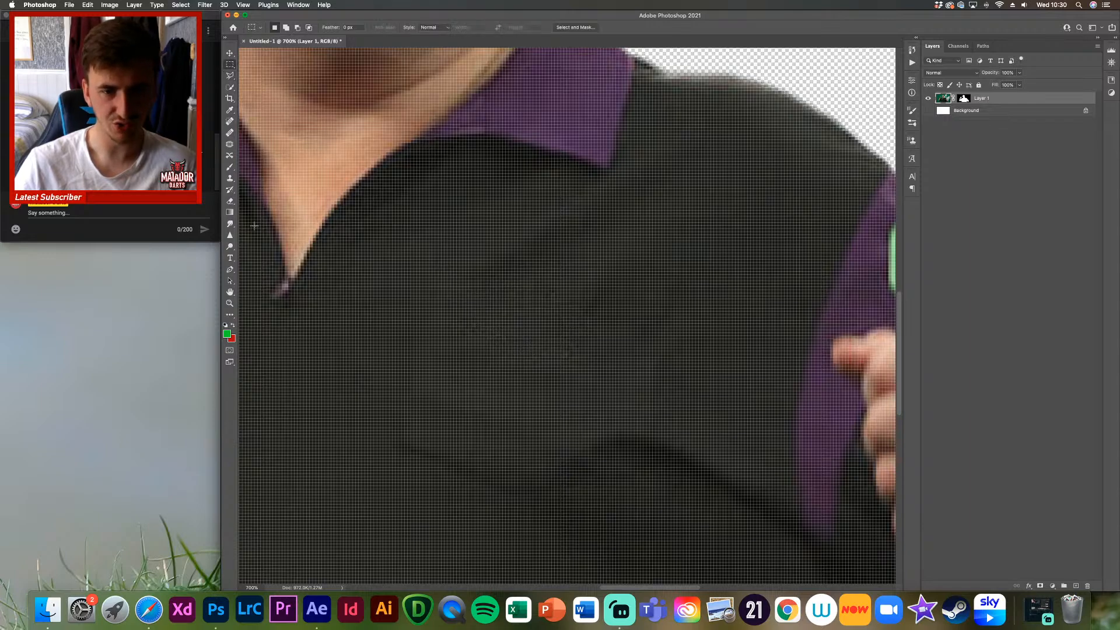
# Step: Outline the shirt area around the removed white logo again with a slightly larger Polygonal Lasso selection
pyautogui.press('super+minus')
pyautogui.press('super+minus')
pyautogui.press('super+minus')
pyautogui.press('super+minus')
pyautogui.press('super+minus')
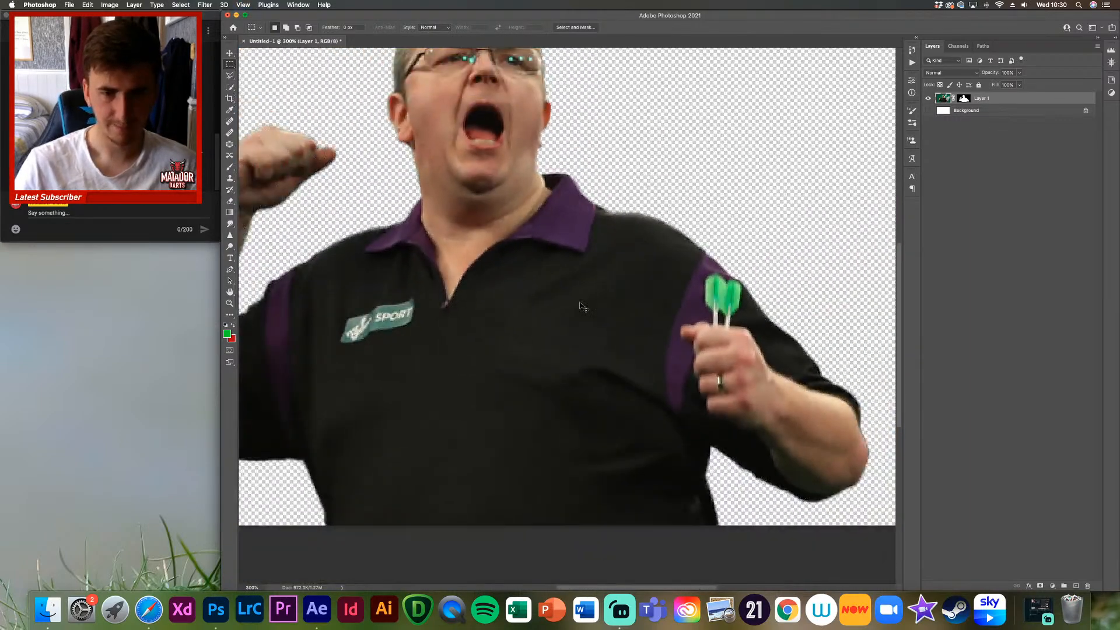
pyautogui.press('super+minus')
pyautogui.press('super+plus')
pyautogui.press('super+plus')
pyautogui.press('super+plus')
pyautogui.press('super+plus')
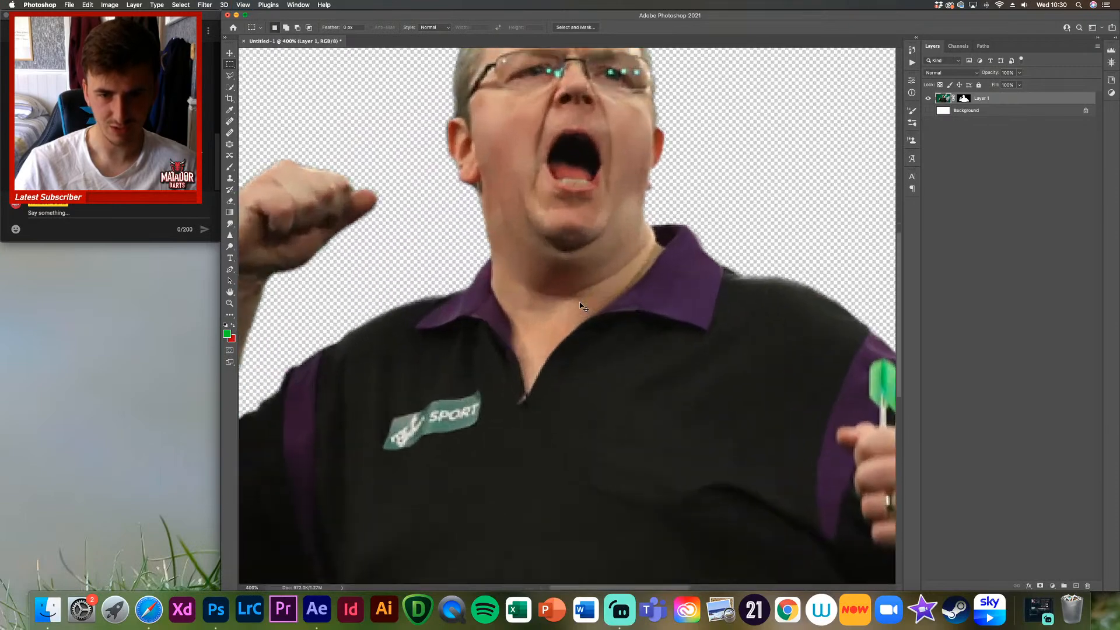
pyautogui.scroll(-5, 672, 395)
pyautogui.hscroll(3, 672, 394)
pyautogui.moveTo(552, 307); pyautogui.dragTo(598, 335)
pyautogui.click(598, 335)
pyautogui.click(232, 78)
pyautogui.click(556, 276)
pyautogui.click(677, 300)
pyautogui.click(659, 345)
pyautogui.click(631, 354)
pyautogui.click(545, 340)
pyautogui.click(537, 318)
pyautogui.click(555, 295)
pyautogui.click(556, 277)
# Step: Smooth the retouched shirt patch with another Content-Aware fill of the selection, and deselect it
pyautogui.rightClick(624, 336)
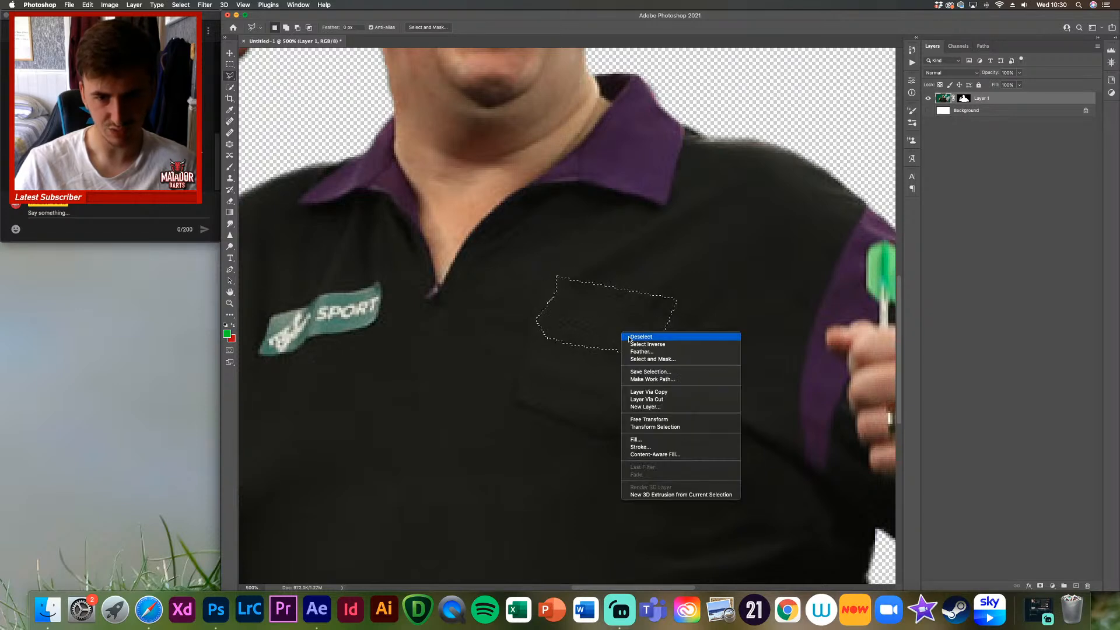
pyautogui.click(654, 439)
pyautogui.press('Return')
pyautogui.press('m')
pyautogui.click(634, 448)
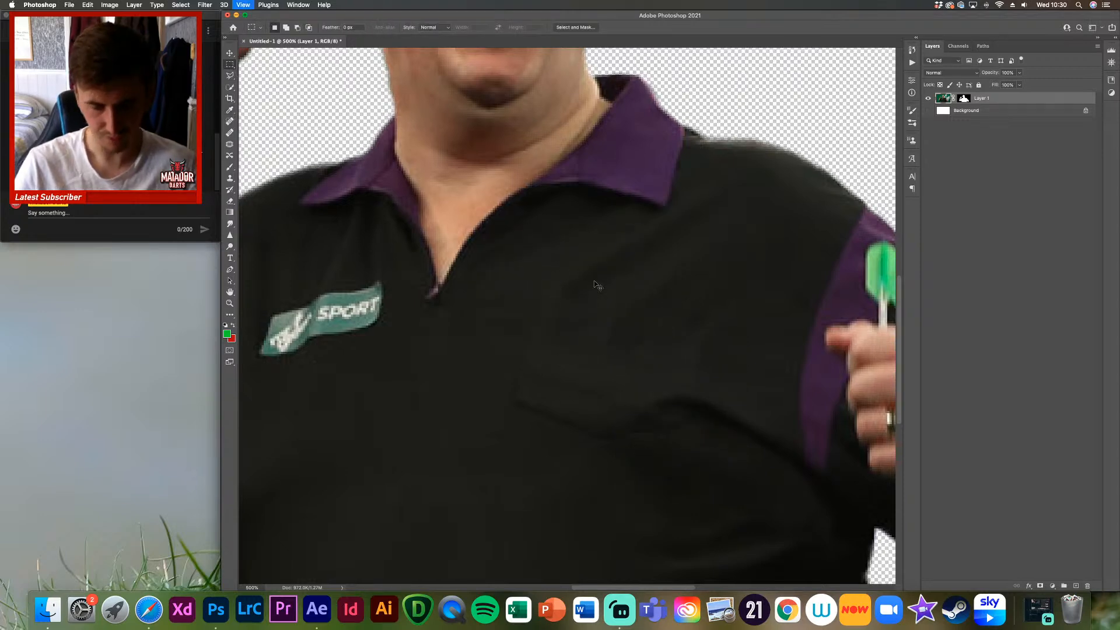
# Step: Export the finished cutout as Untitled-1.png into the Images folder inside Loxley Promos > Hine
pyautogui.press('super+minus')
pyautogui.press('super+minus')
pyautogui.press('super+minus')
pyautogui.press('super+minus')
pyautogui.press('super+plus')
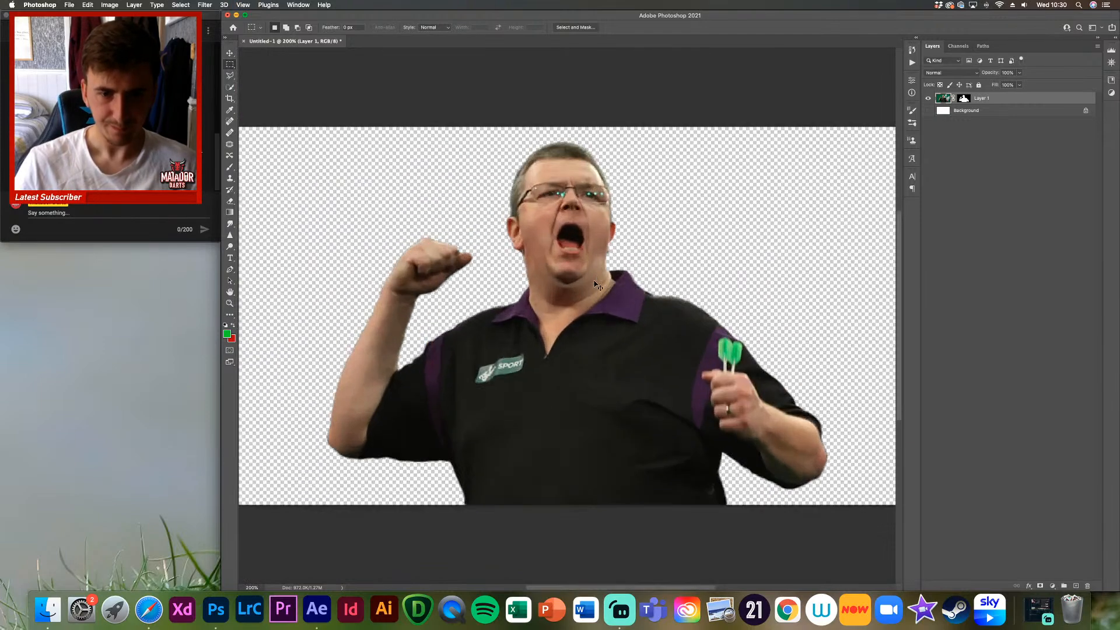
pyautogui.click(69, 5)
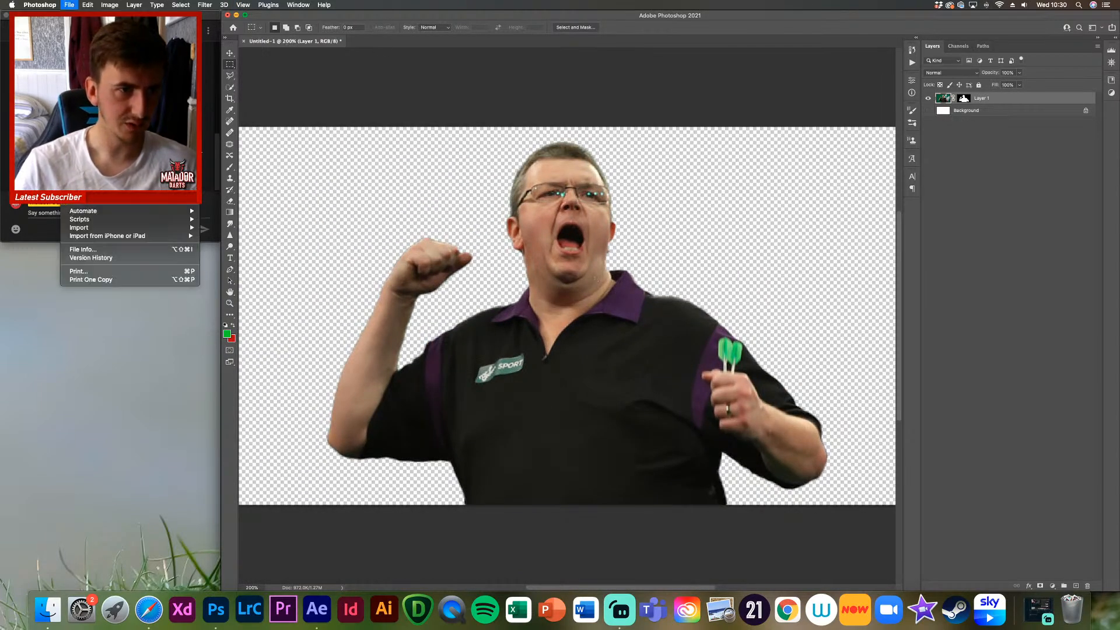
pyautogui.moveTo(128, 124)
pyautogui.click(240, 126)
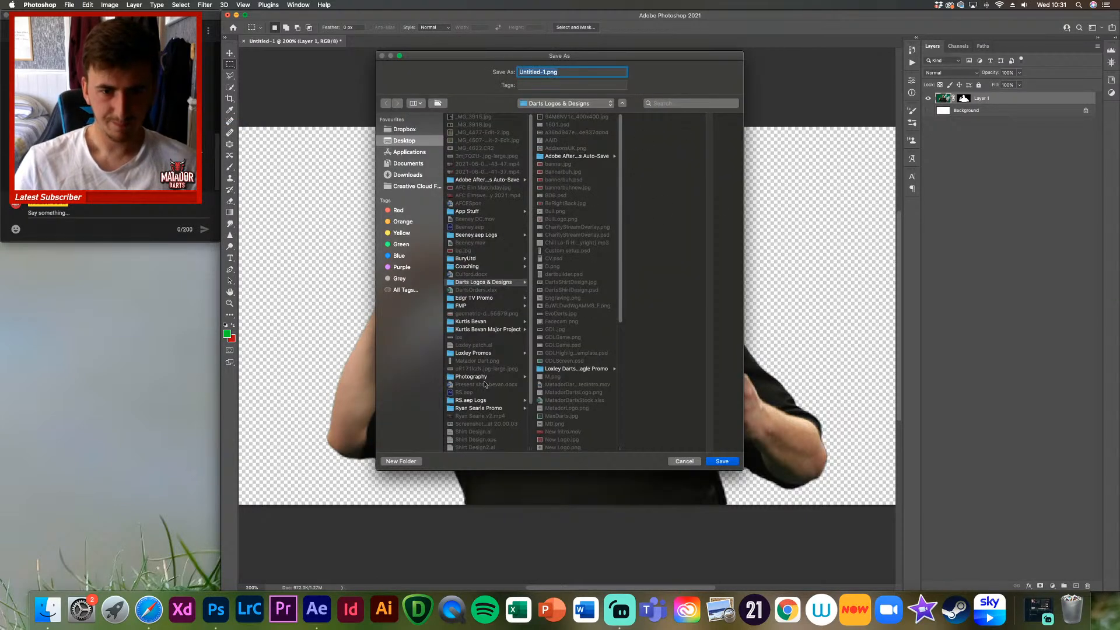
pyautogui.click(473, 353)
pyautogui.click(551, 164)
pyautogui.click(686, 118)
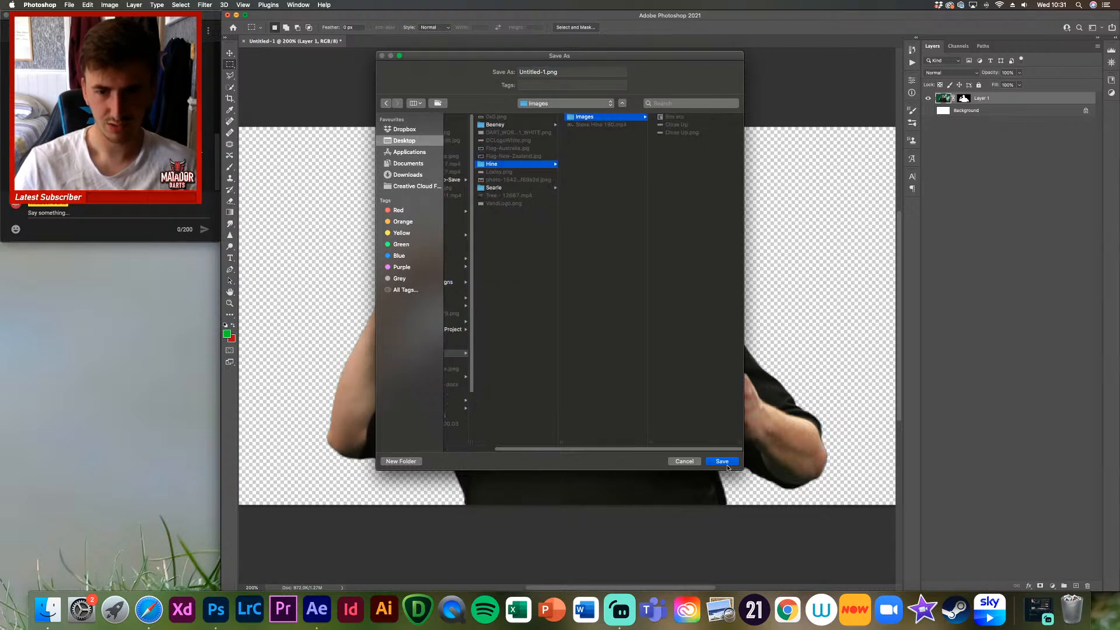
pyautogui.click(726, 463)
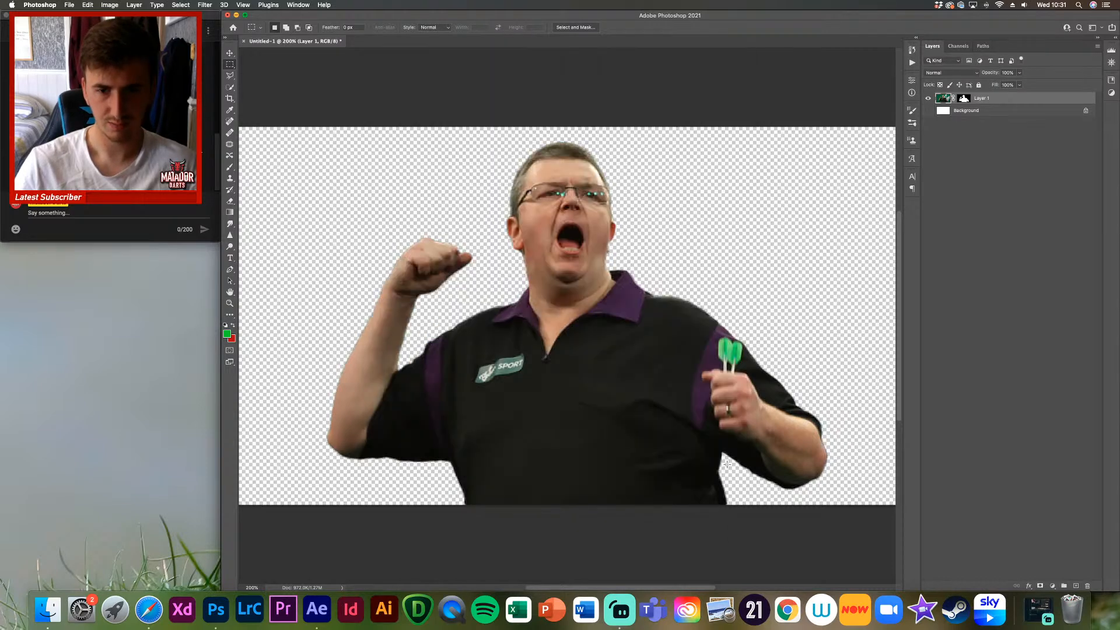
# Step: Close the Photoshop and image search windows, return to After Effects and import Untitled-1.png from the Hine Images folder
pyautogui.click(236, 15)
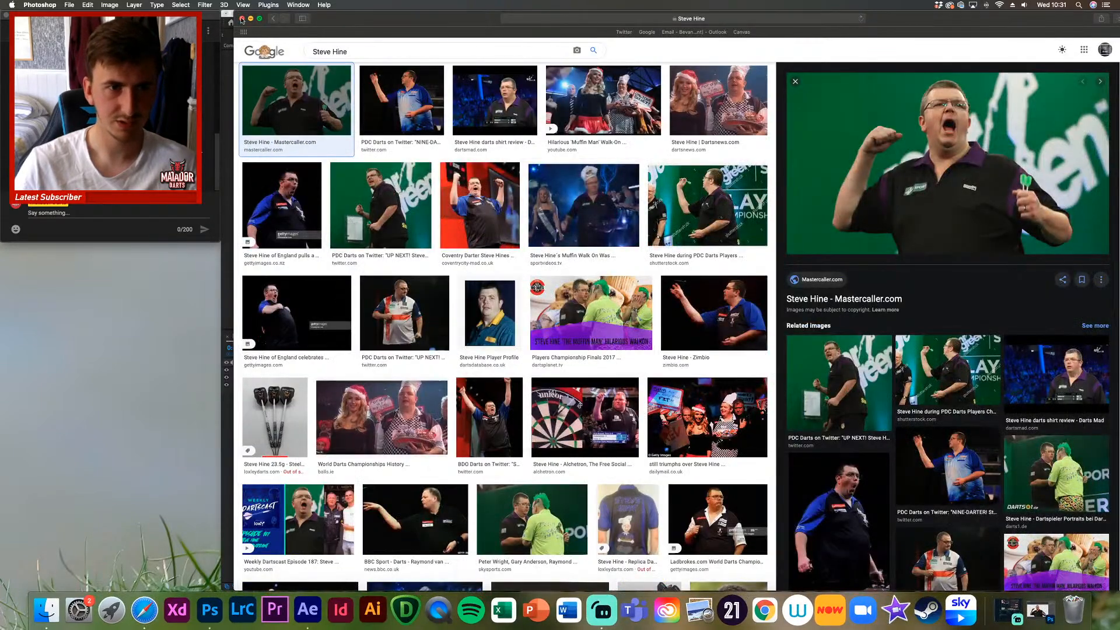
pyautogui.click(242, 19)
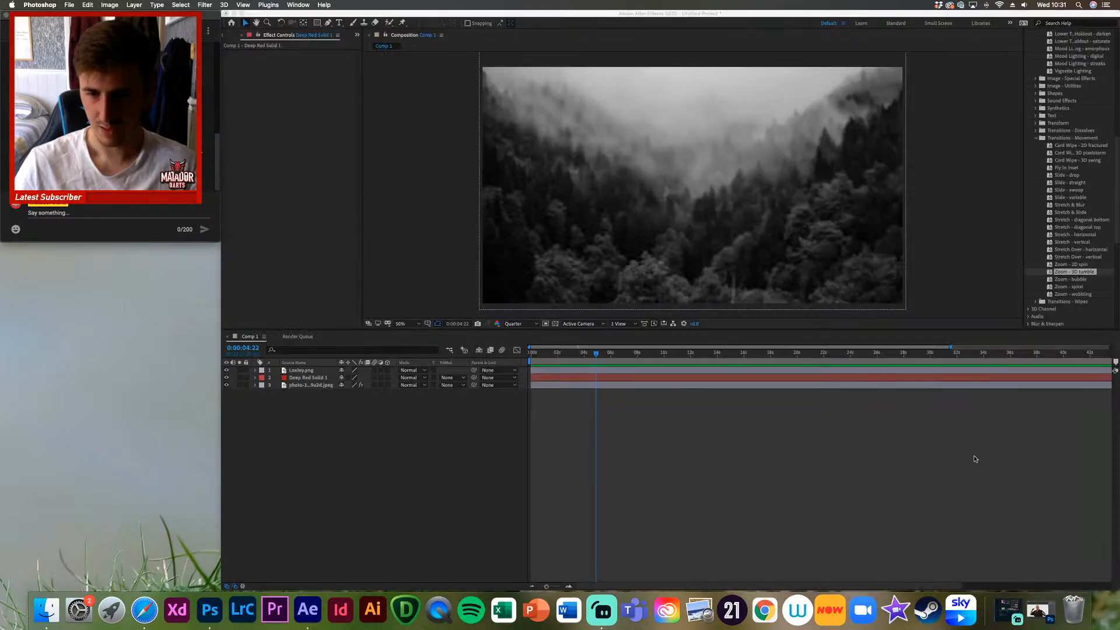
pyautogui.click(296, 19)
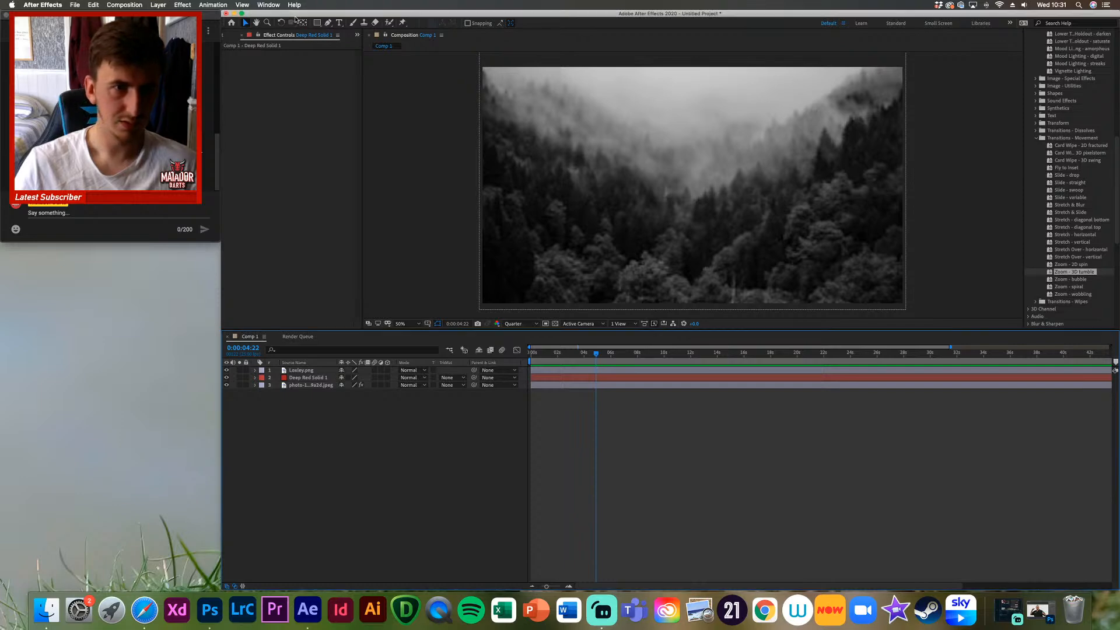
pyautogui.click(74, 5)
pyautogui.moveTo(116, 119)
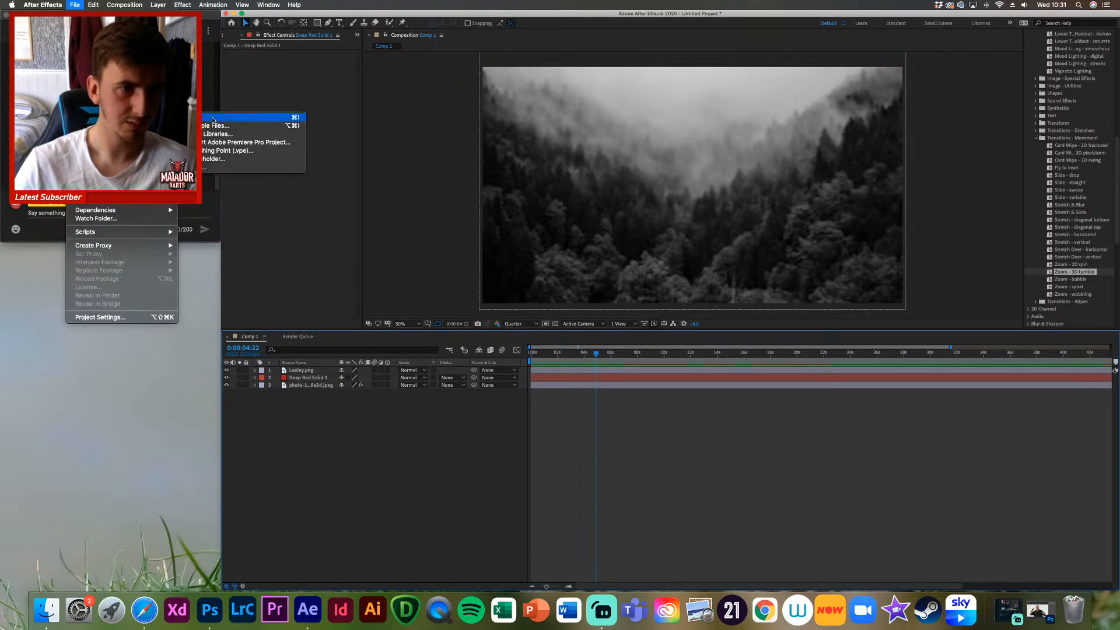
pyautogui.click(234, 119)
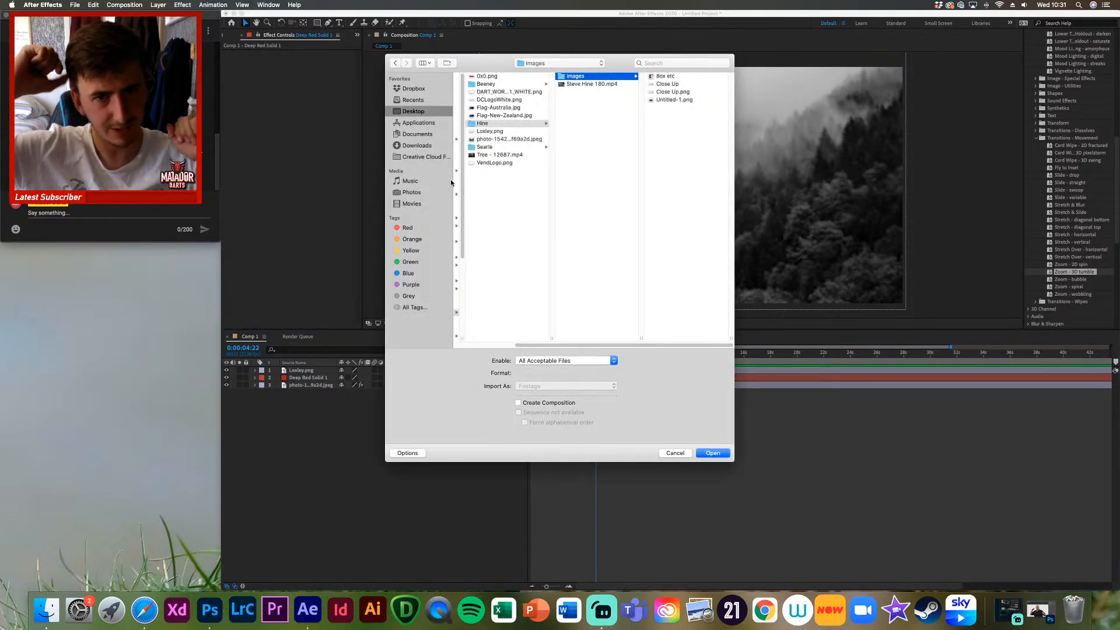
pyautogui.click(682, 101)
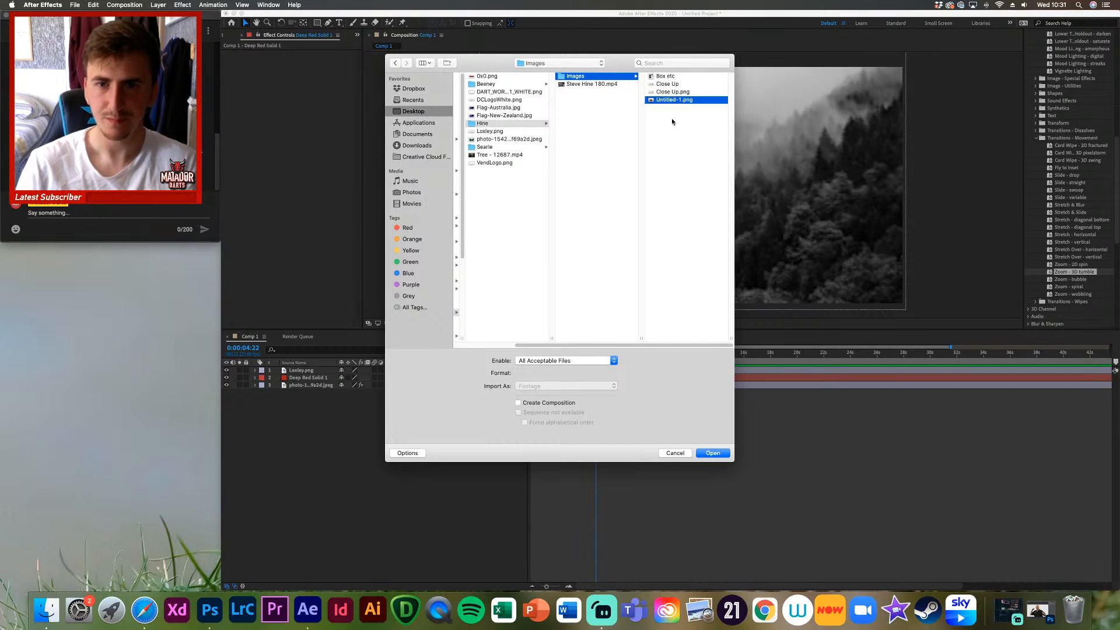
pyautogui.click(712, 455)
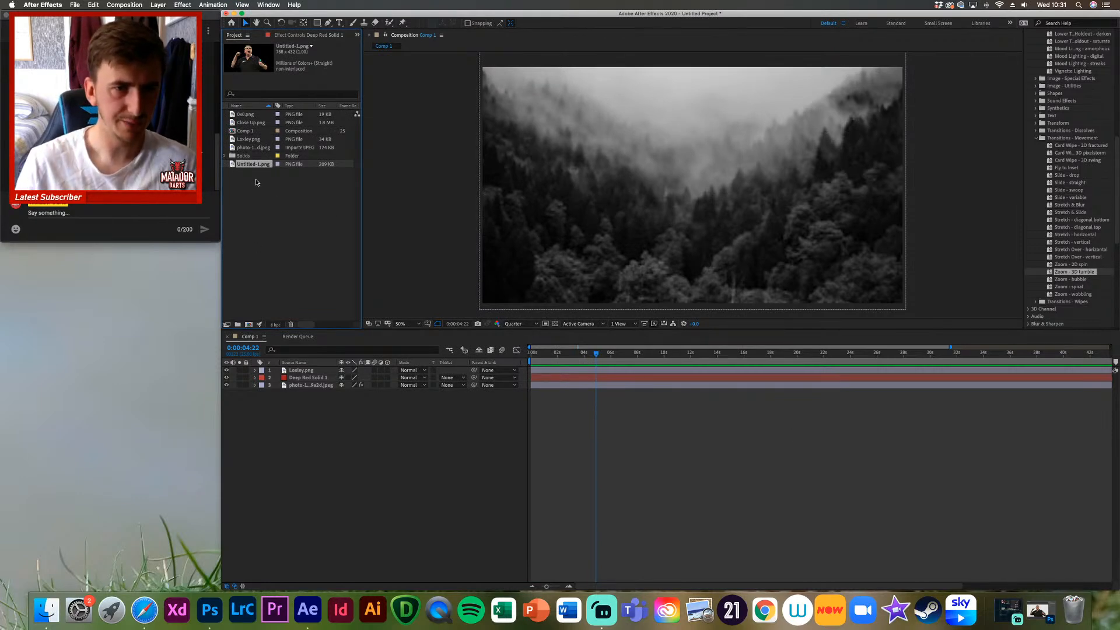
# Step: Add the Untitled-1.png cutout as the top layer of Comp 1 and scale it up to 203%
pyautogui.moveTo(255, 167); pyautogui.dragTo(457, 420)
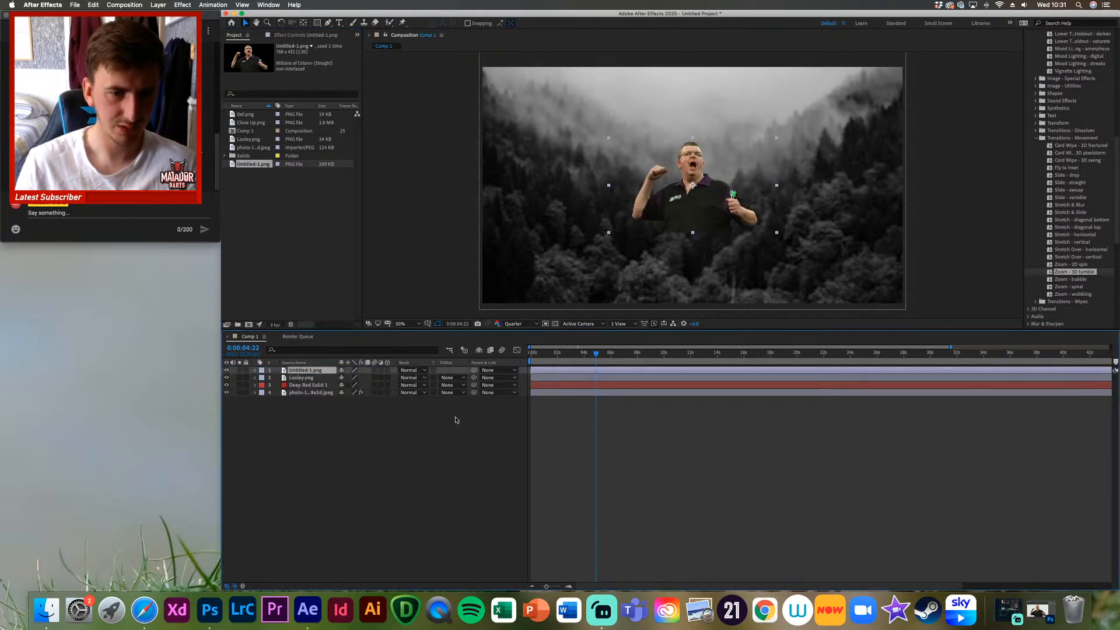
pyautogui.click(254, 370)
pyautogui.click(264, 378)
pyautogui.moveTo(353, 400); pyautogui.dragTo(411, 399)
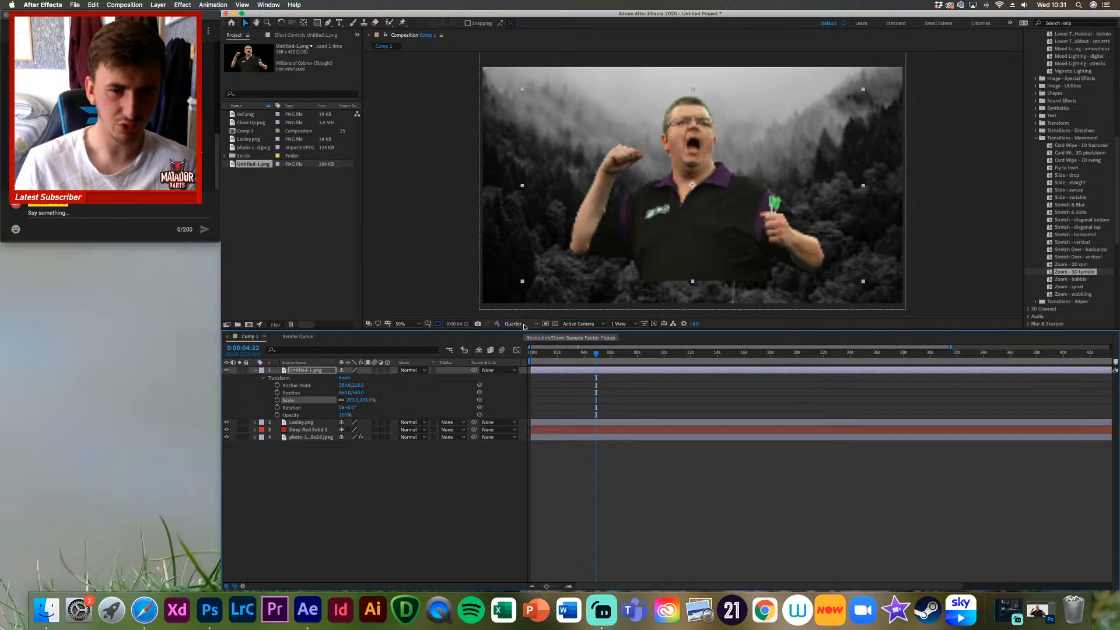
# Step: Check the cutout at Full preview resolution, return to Quarter, and adjust its position to 982, 587 and scale to 231%
pyautogui.click(524, 324)
pyautogui.click(516, 341)
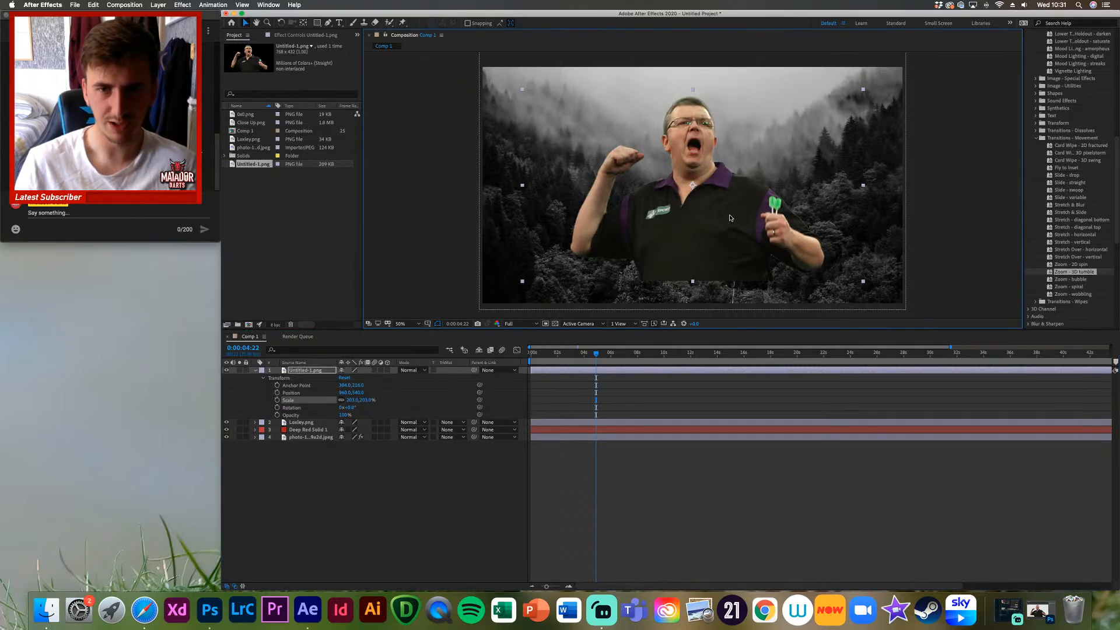
pyautogui.click(516, 324)
pyautogui.click(523, 372)
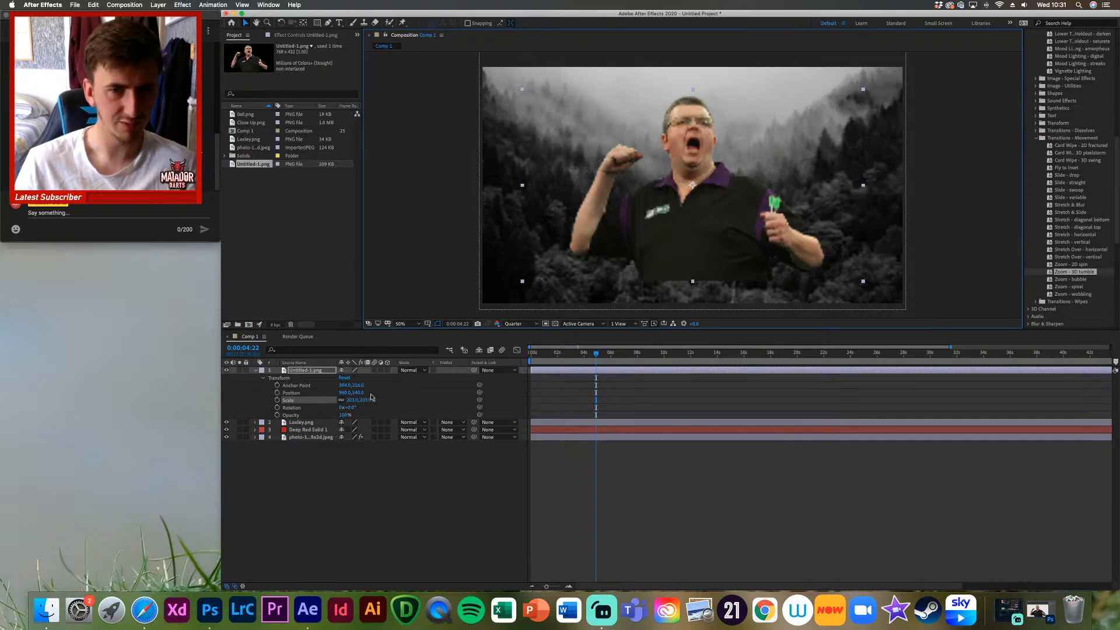
pyautogui.moveTo(358, 393)
pyautogui.mouseDown()
pyautogui.moveTo(406, 393)
pyautogui.moveTo(332, 392)
pyautogui.moveTo(368, 393)
pyautogui.moveTo(347, 392)
pyautogui.mouseUp()
pyautogui.click(396, 511)
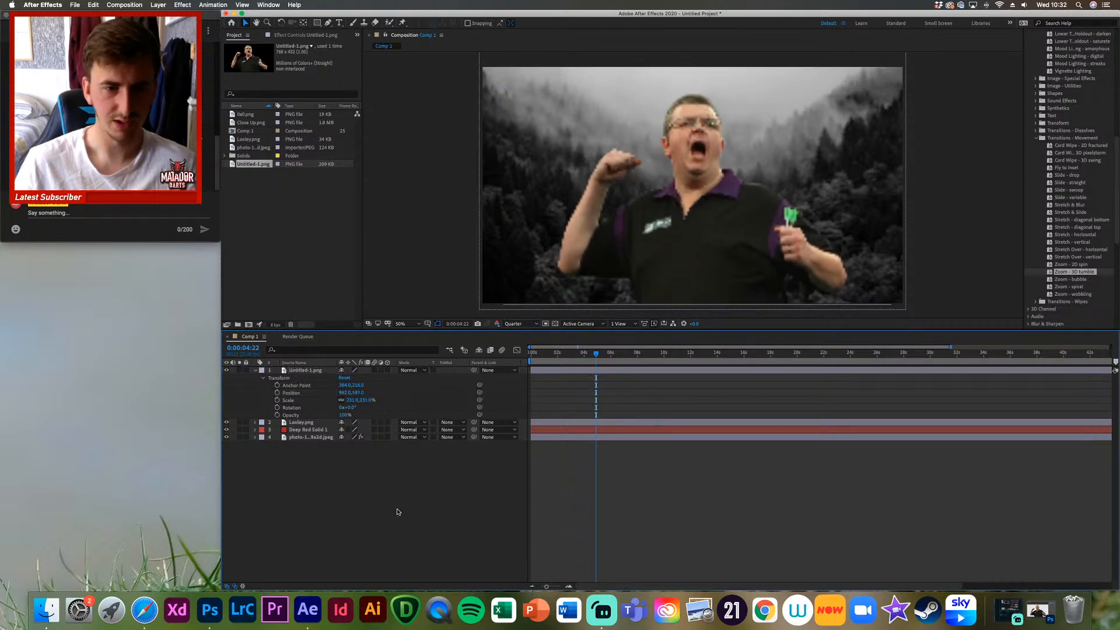
# Step: Inspect the enlarged cutout over the forest at Full preview resolution, restore Quarter and collapse the layer's properties
pyautogui.click(515, 324)
pyautogui.click(515, 344)
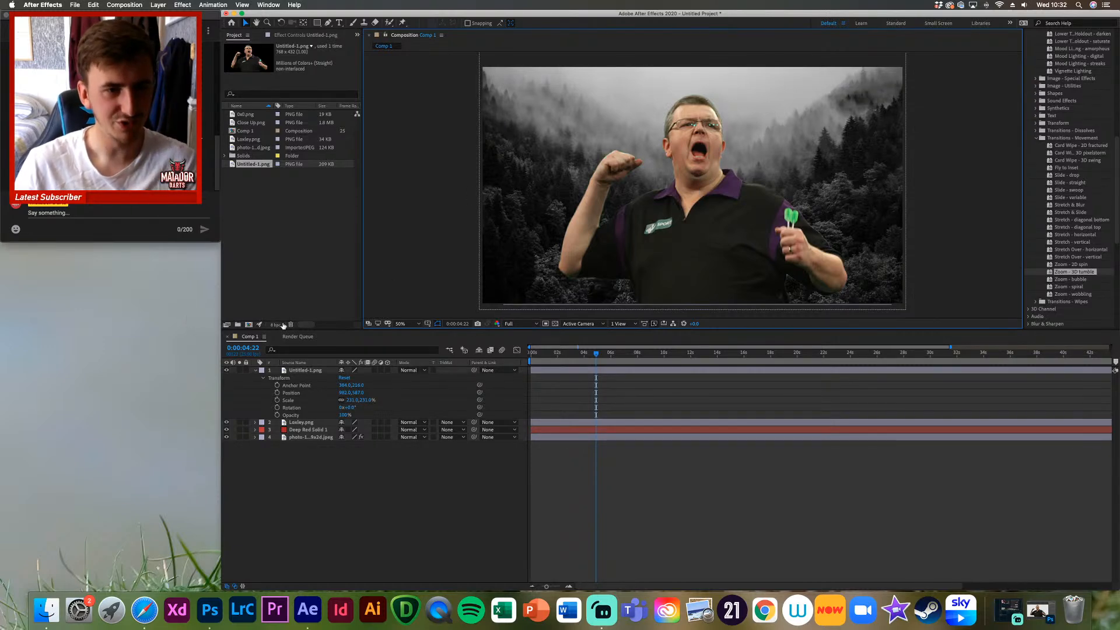
pyautogui.click(513, 323)
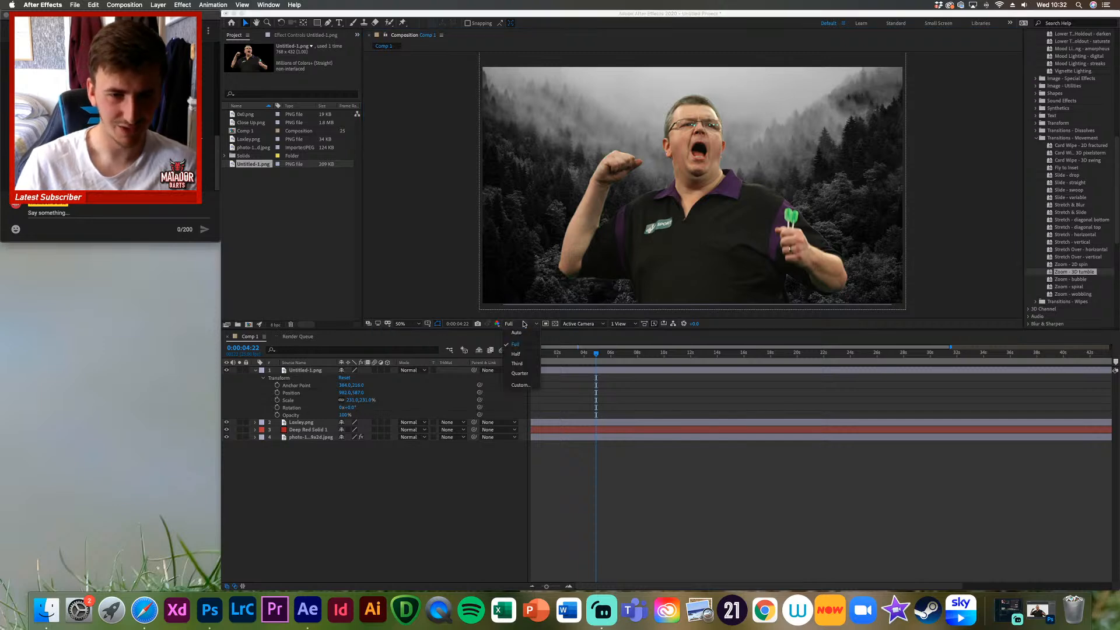
pyautogui.click(516, 367)
pyautogui.click(499, 490)
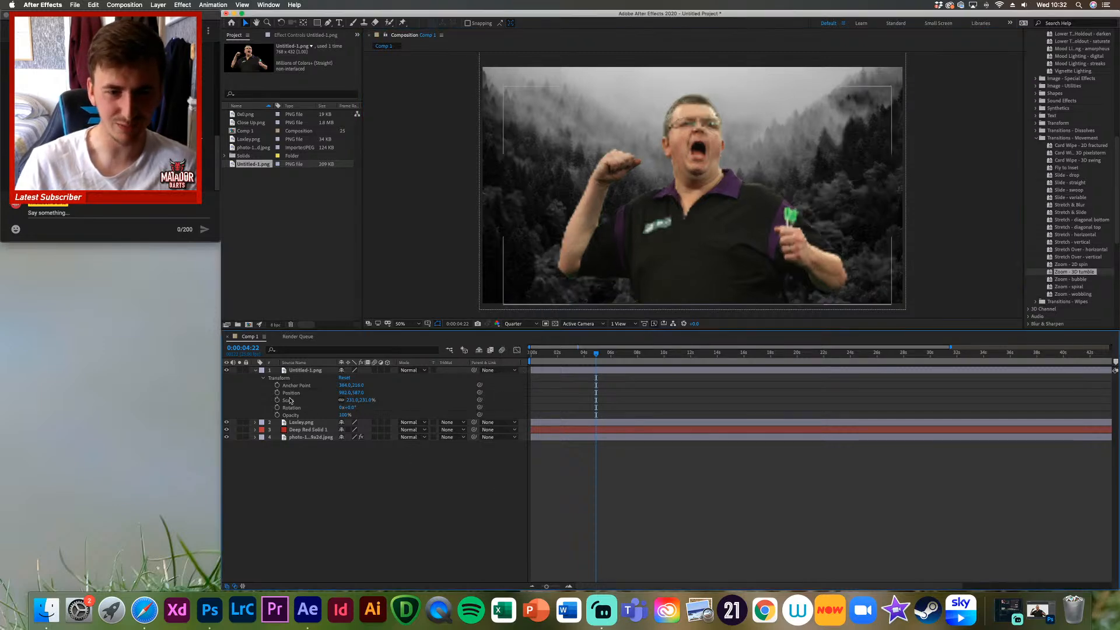
pyautogui.click(254, 371)
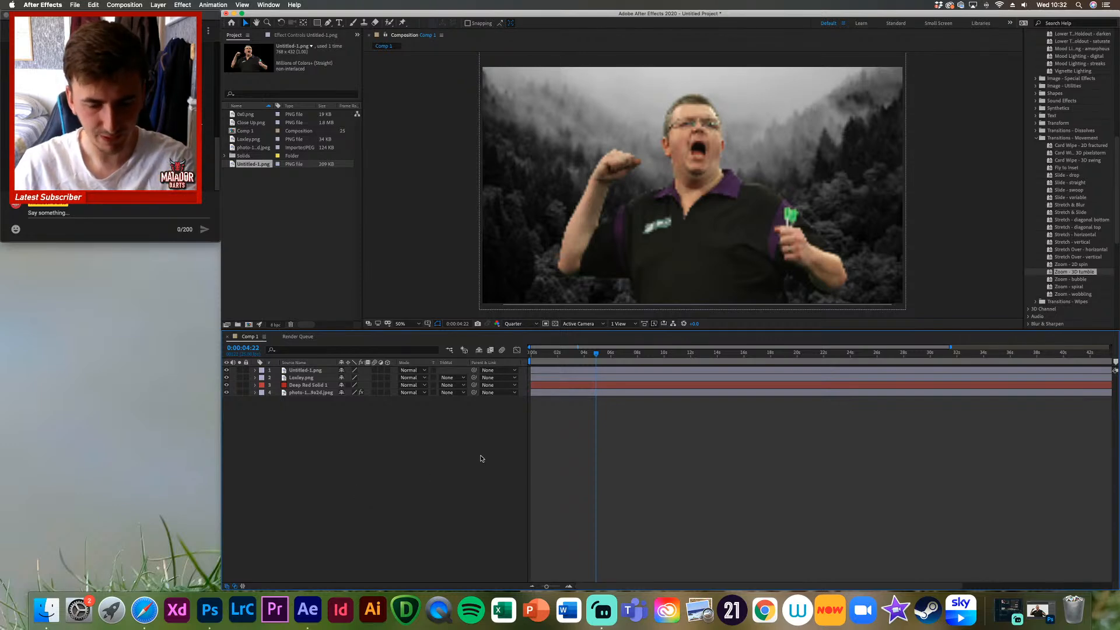
pyautogui.moveTo(596, 354)
pyautogui.mouseDown()
pyautogui.moveTo(531, 353)
pyautogui.moveTo(580, 353)
pyautogui.mouseUp()
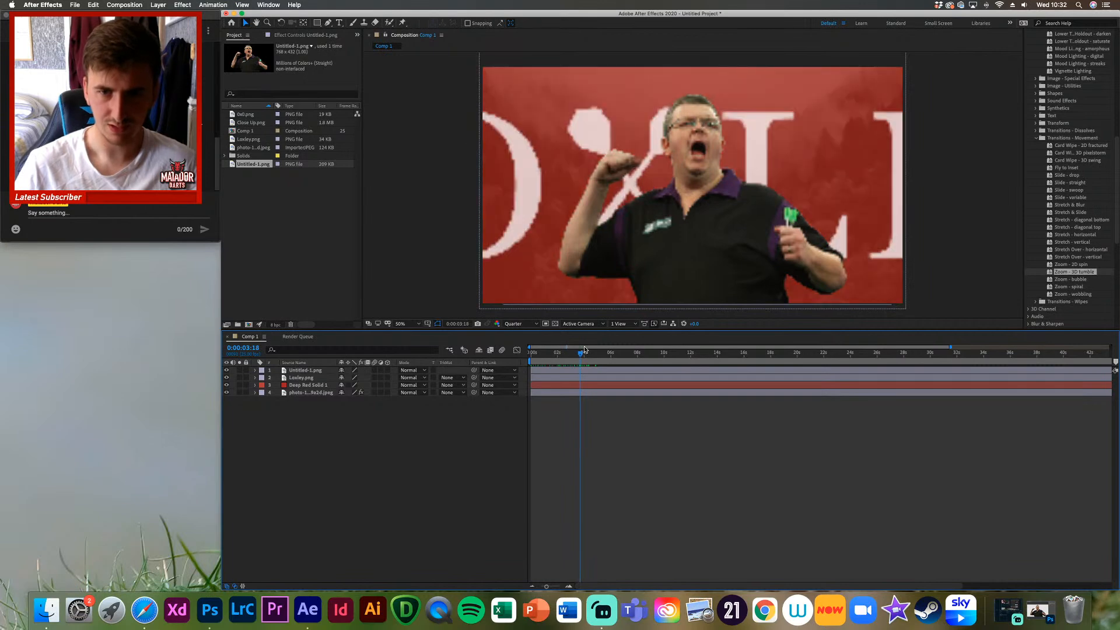
pyautogui.rightClick(318, 370)
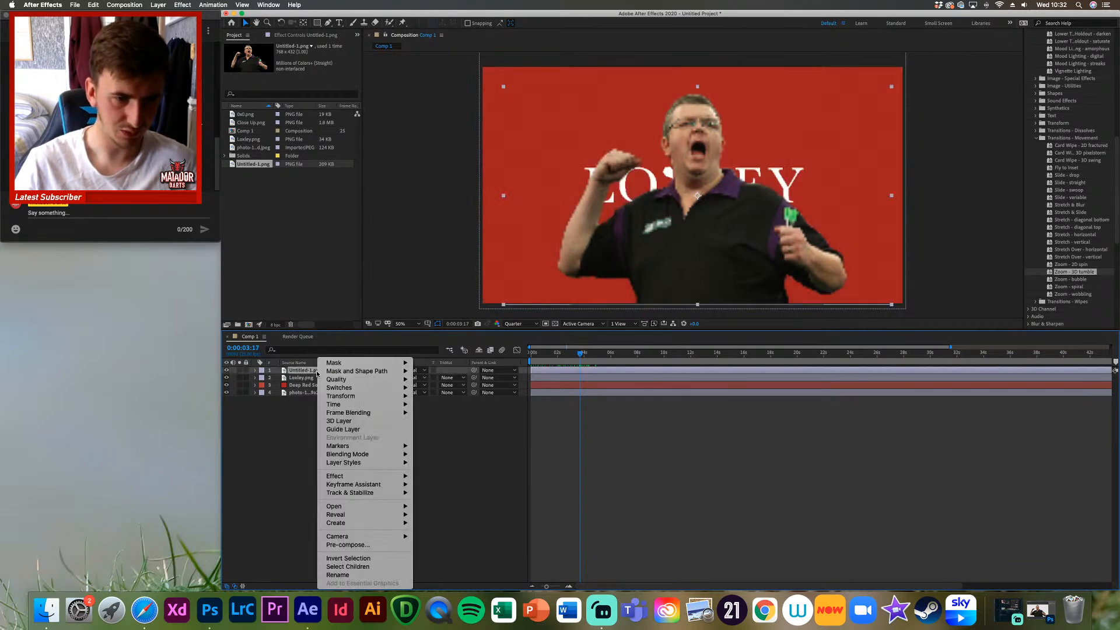
pyautogui.click(353, 575)
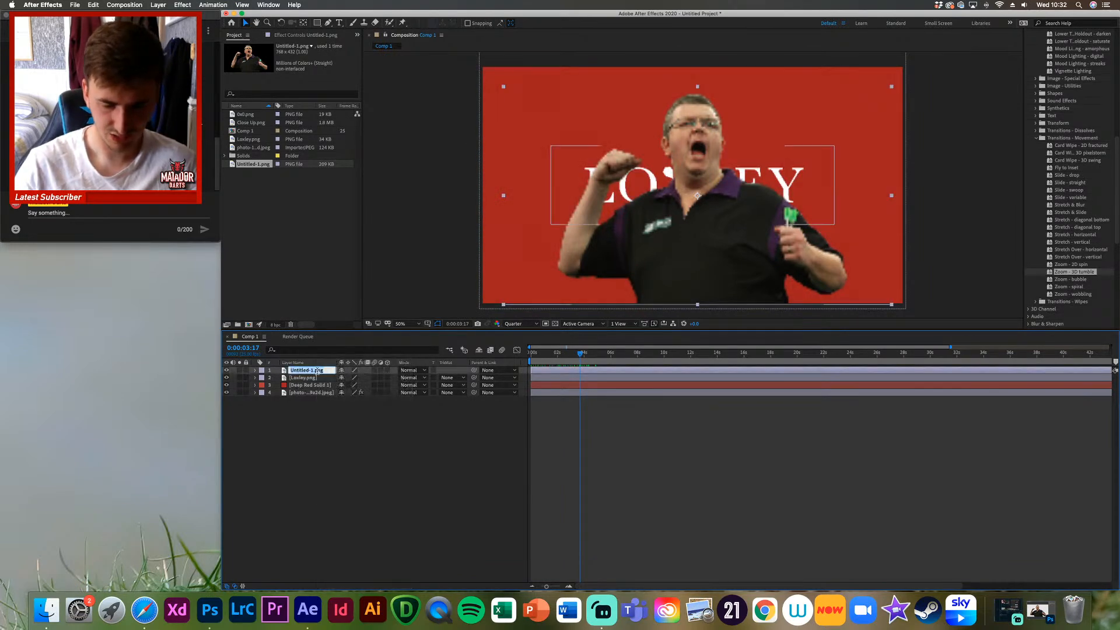
pyautogui.write('Steve Hine IM')
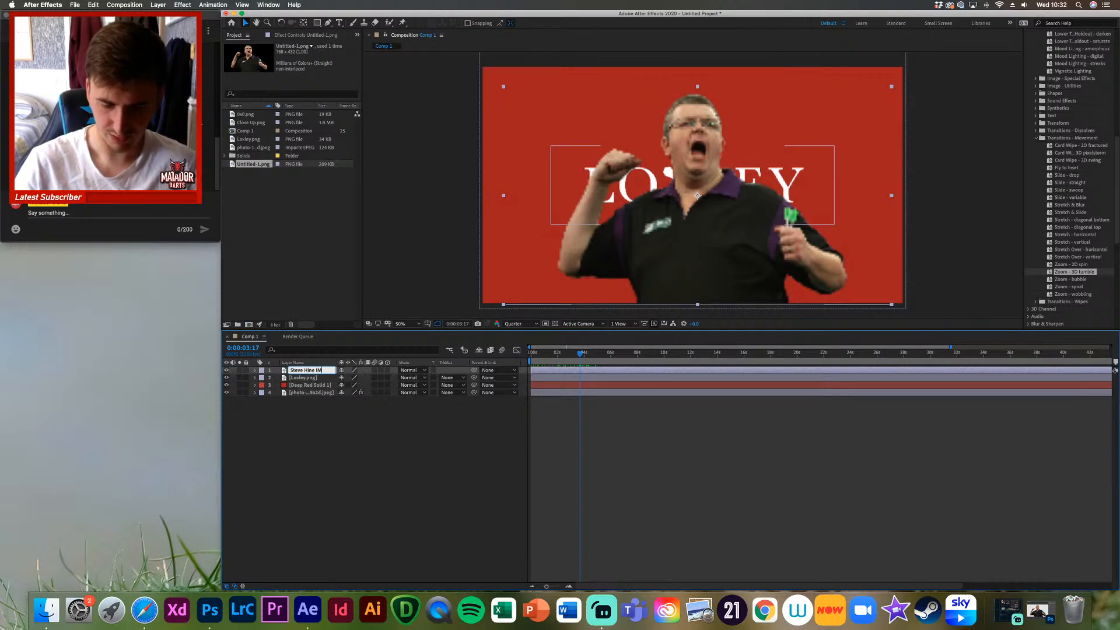
pyautogui.write('BG')
pyautogui.press('Return')
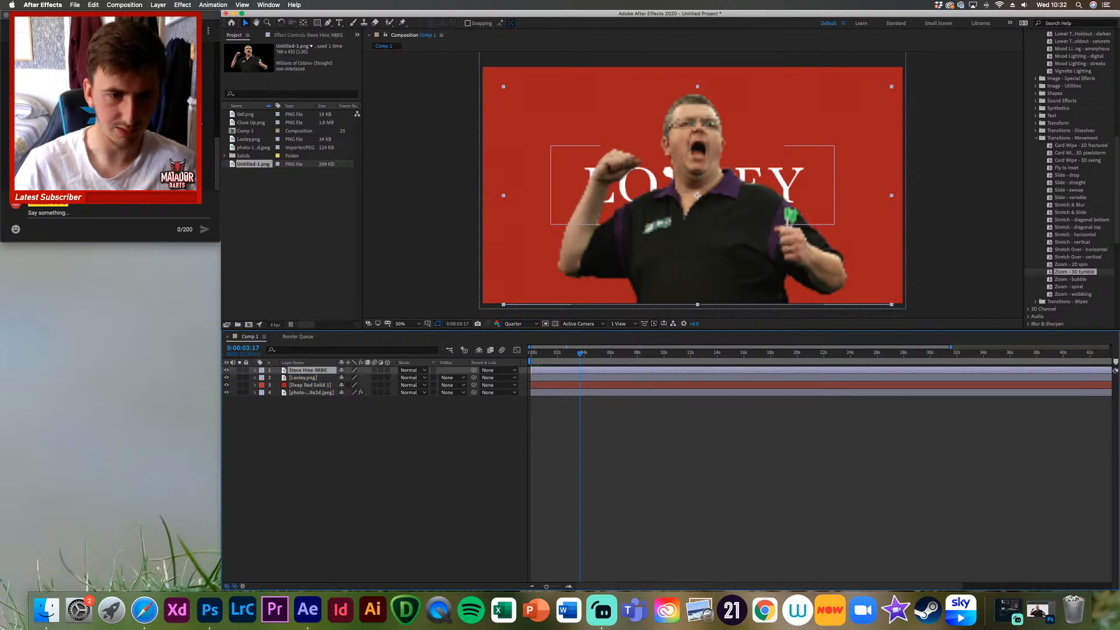
pyautogui.rightClick(318, 370)
pyautogui.click(345, 576)
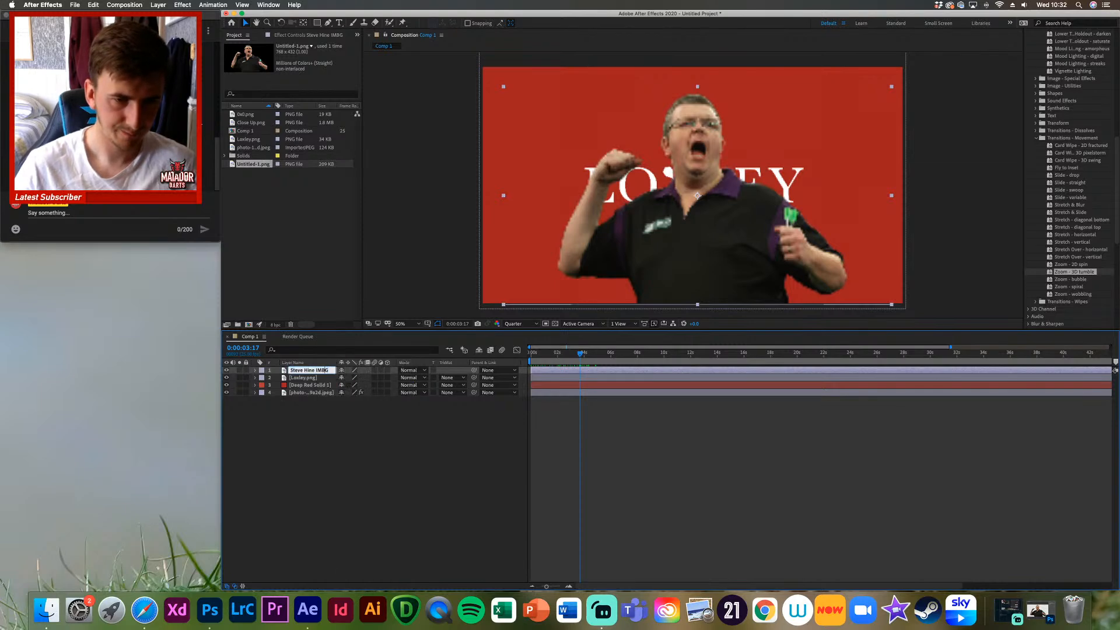
pyautogui.click(390, 533)
pyautogui.moveTo(313, 370); pyautogui.dragTo(318, 391)
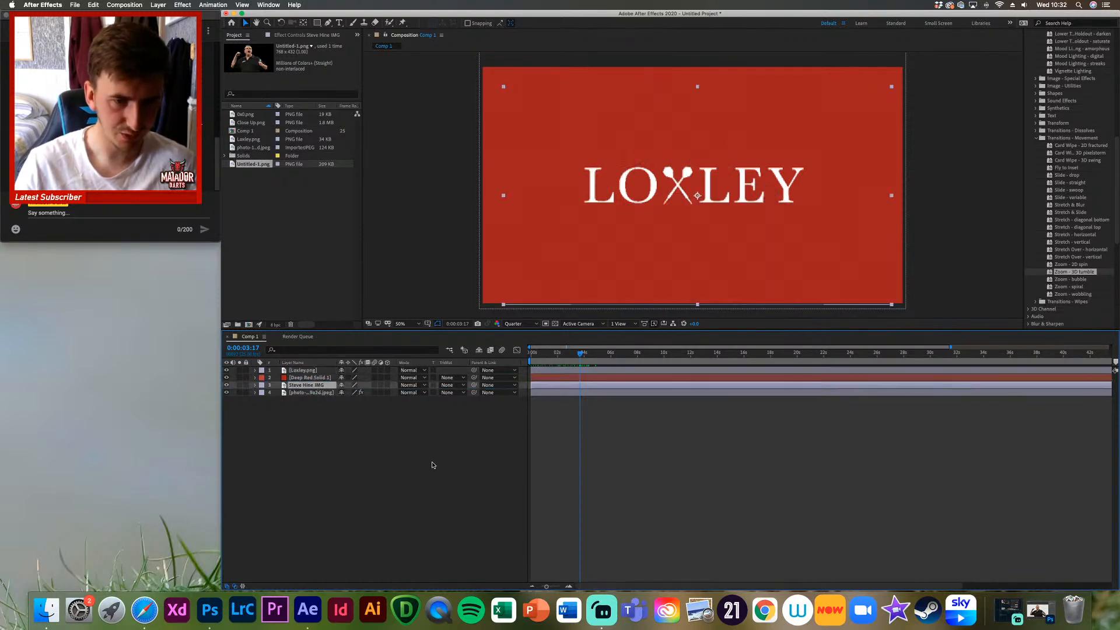
pyautogui.moveTo(580, 354); pyautogui.dragTo(452, 359)
pyautogui.press('space')
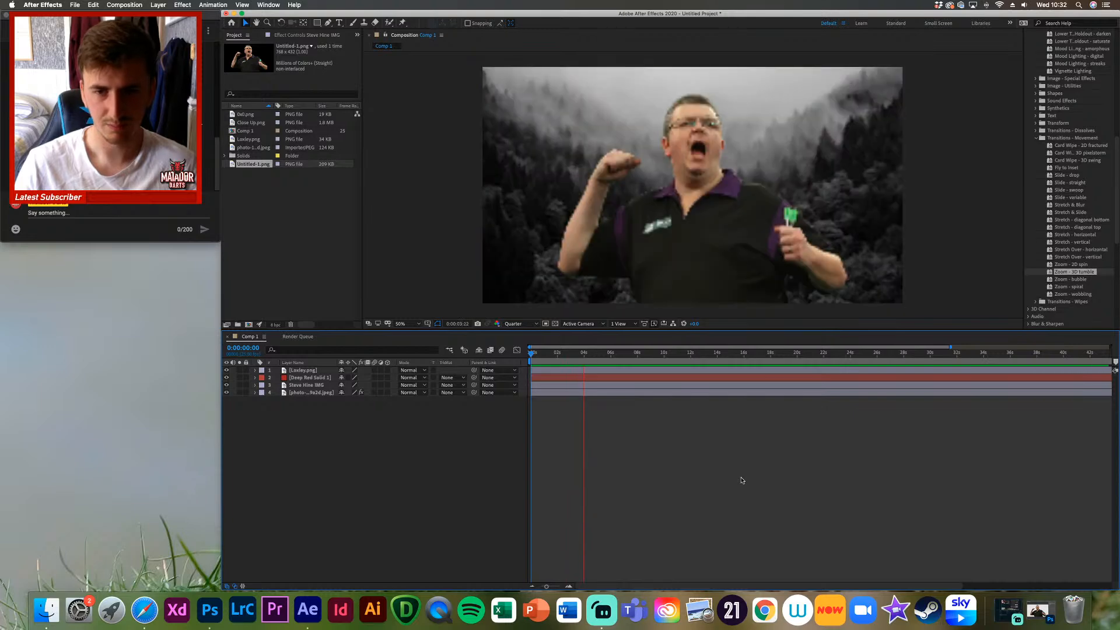
pyautogui.click(517, 325)
pyautogui.click(523, 344)
pyautogui.moveTo(590, 354); pyautogui.dragTo(530, 355)
pyautogui.press('space')
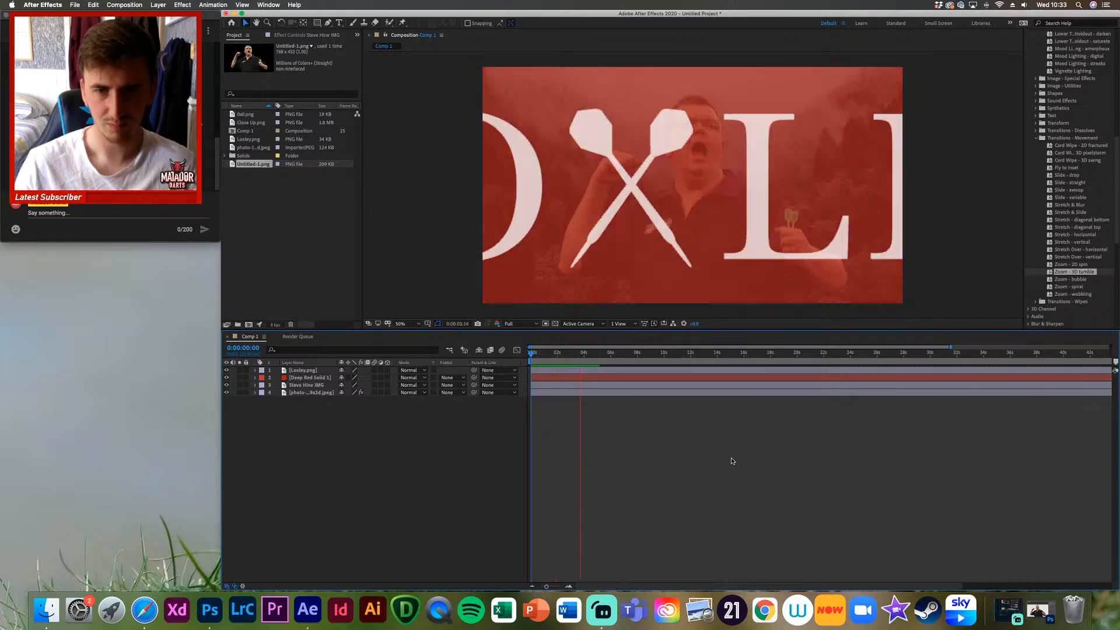
pyautogui.press('space')
pyautogui.moveTo(594, 354)
pyautogui.mouseDown()
pyautogui.moveTo(528, 355)
pyautogui.moveTo(589, 355)
pyautogui.mouseUp()
pyautogui.click(292, 387)
pyautogui.press('pageup')
pyautogui.press('pageup')
pyautogui.press('pageup')
pyautogui.press('pageup')
pyautogui.press('pageup')
pyautogui.press('pageup')
pyautogui.press('pageup')
pyautogui.press('pageup')
pyautogui.press('pageup')
pyautogui.press('pageup')
pyautogui.press('pageup')
pyautogui.press('pageup')
pyautogui.press('pageup')
pyautogui.press('pageup')
pyautogui.press('pageup')
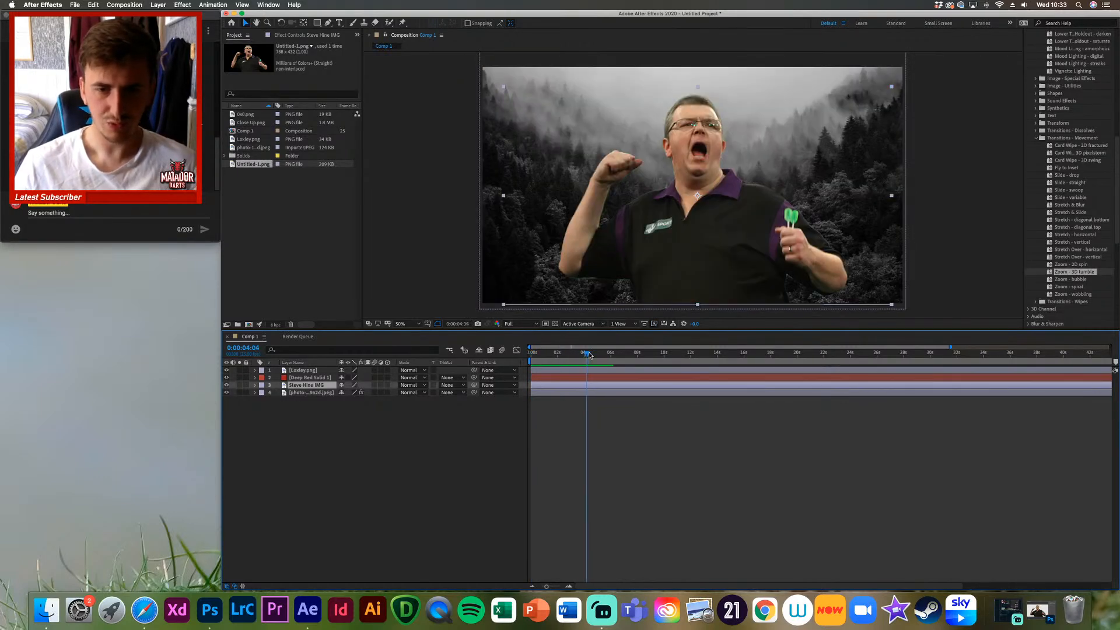
pyautogui.press('pageup')
pyautogui.press('pageup')
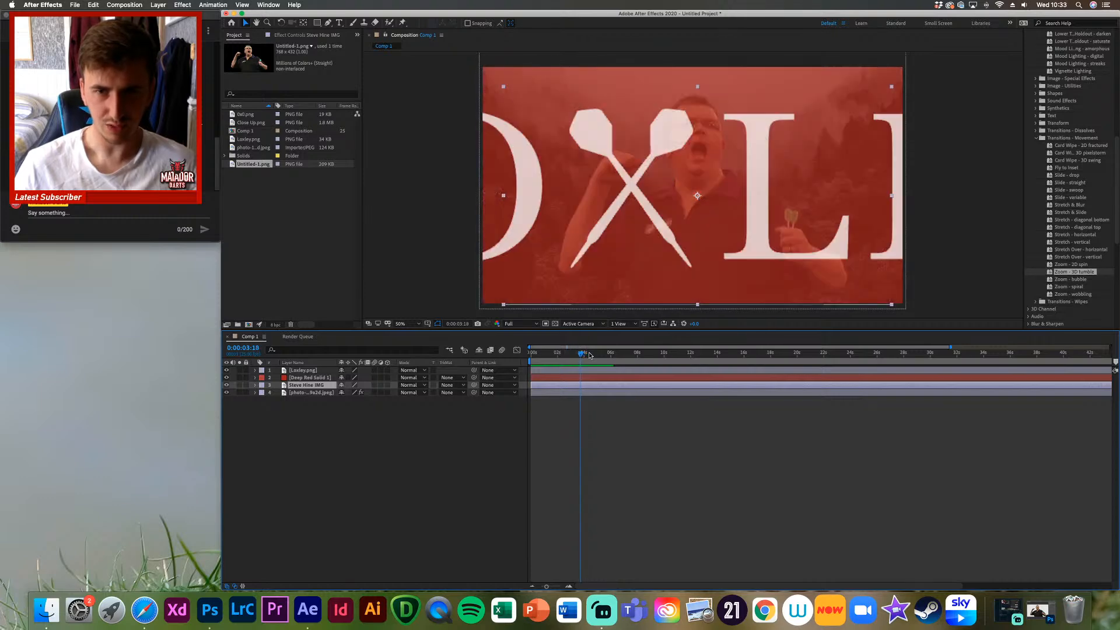
pyautogui.click(254, 385)
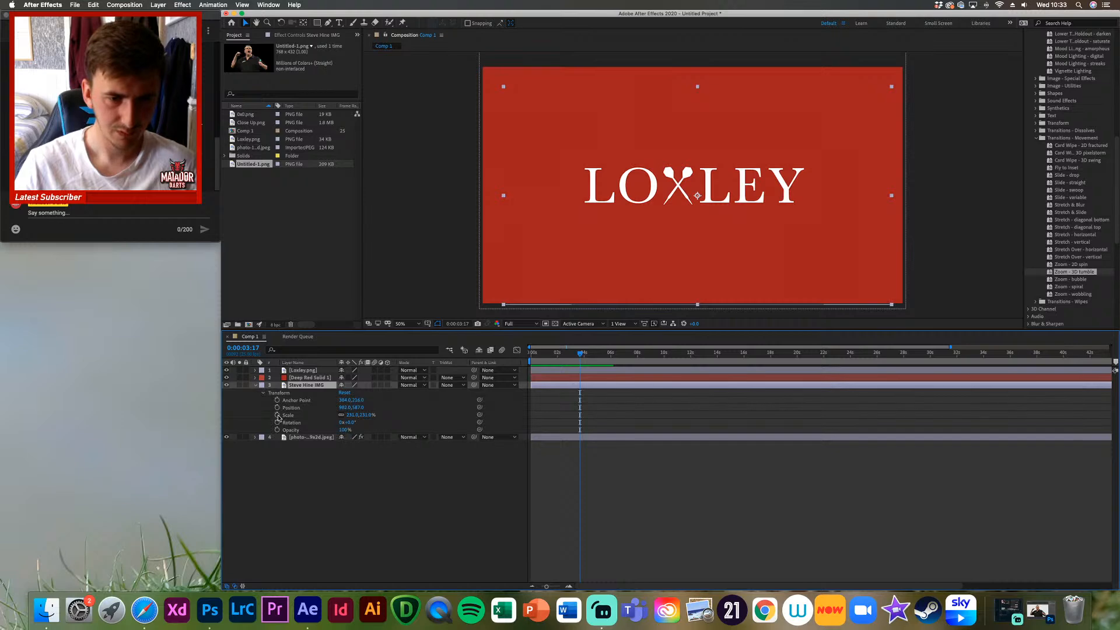
pyautogui.click(278, 415)
pyautogui.moveTo(580, 354); pyautogui.dragTo(639, 356)
pyautogui.click(365, 415)
pyautogui.write('236')
pyautogui.press('Return')
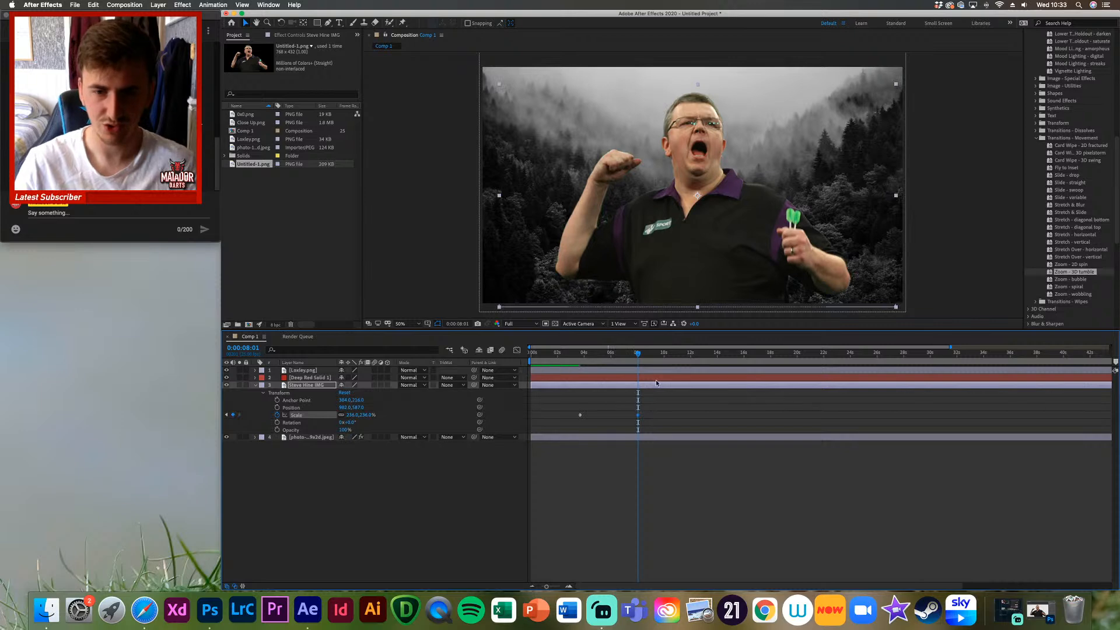
pyautogui.moveTo(638, 355); pyautogui.dragTo(578, 355)
pyautogui.press('space')
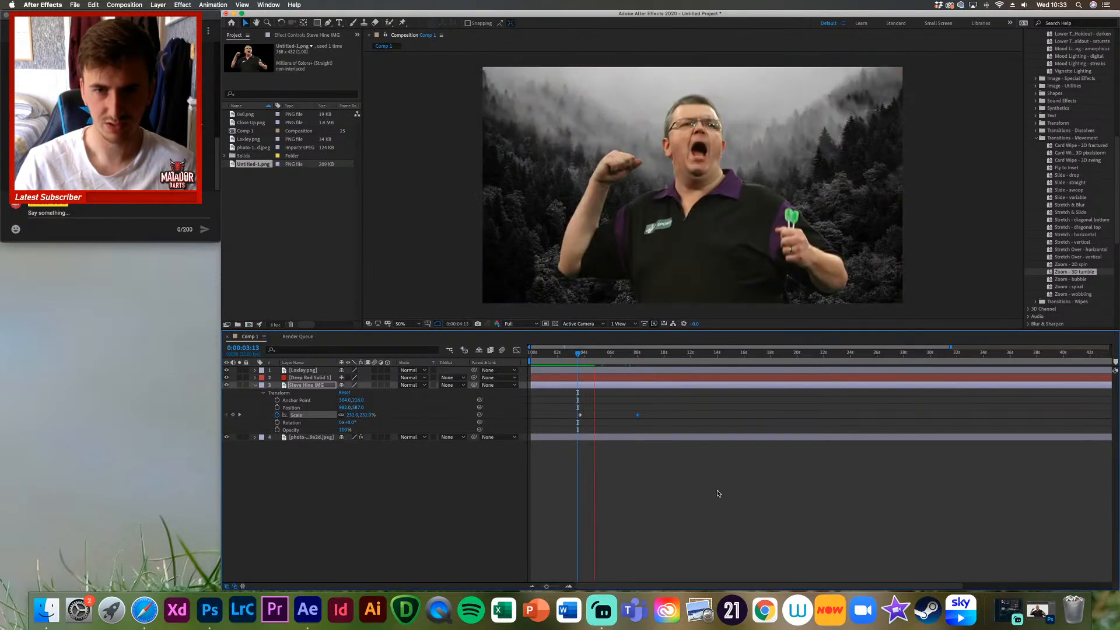
pyautogui.press('space')
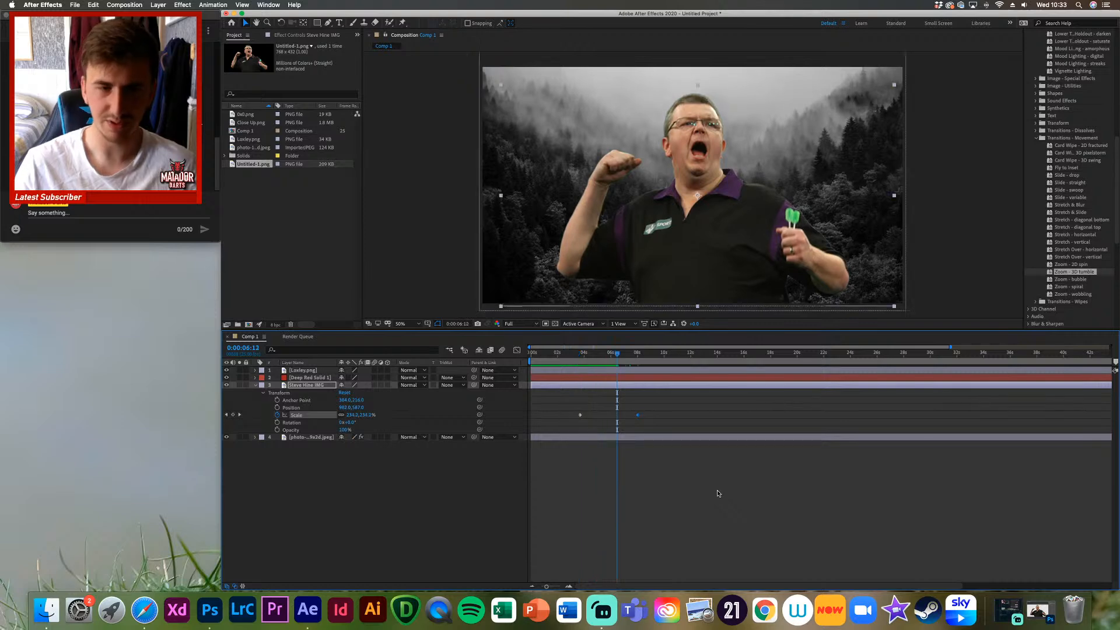
pyautogui.click(513, 324)
pyautogui.click(520, 373)
pyautogui.press('space')
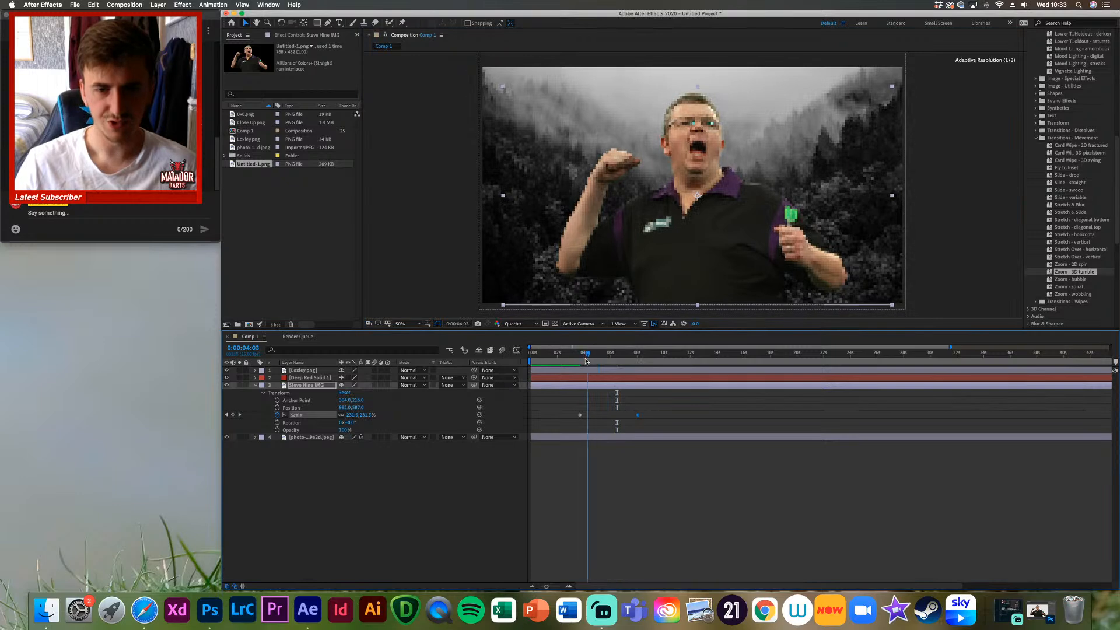
pyautogui.press('space')
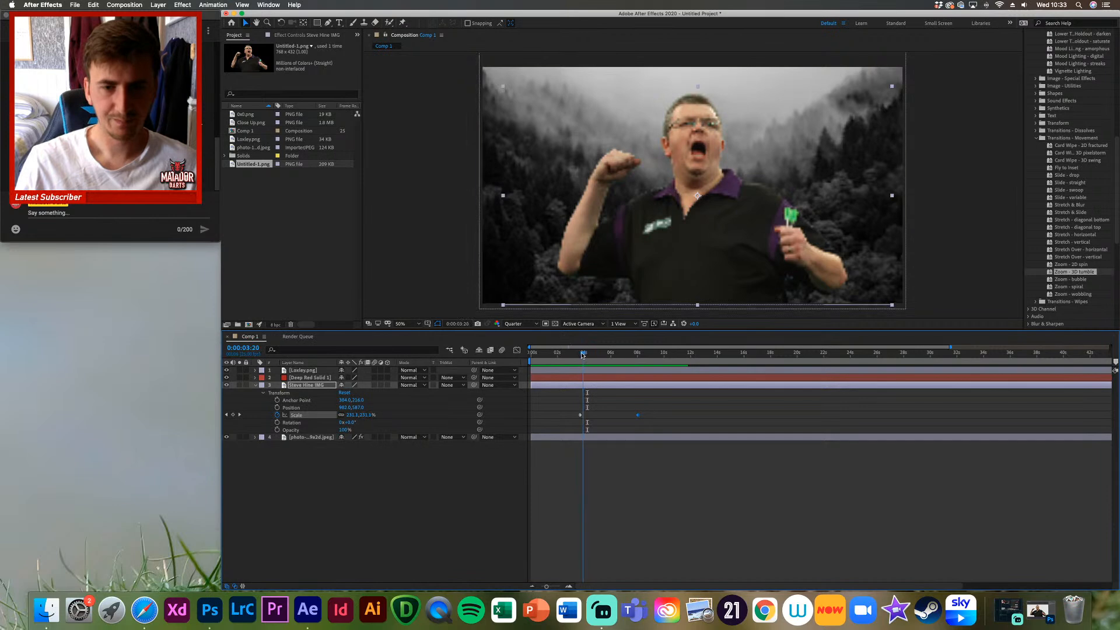
pyautogui.moveTo(584, 353); pyautogui.dragTo(581, 355)
pyautogui.press('space')
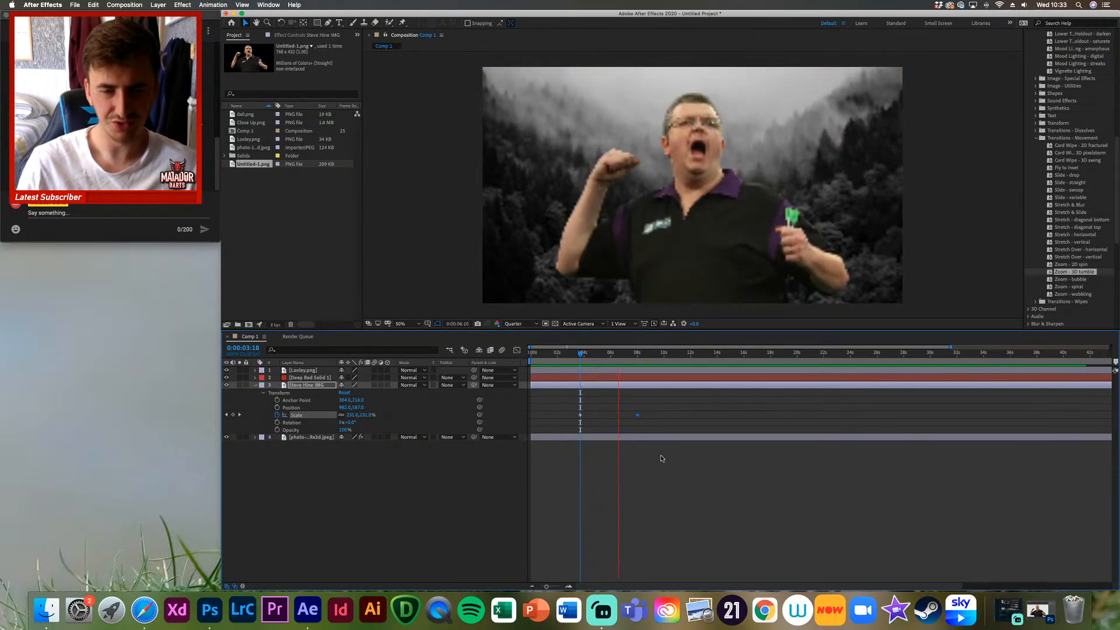
pyautogui.press('space')
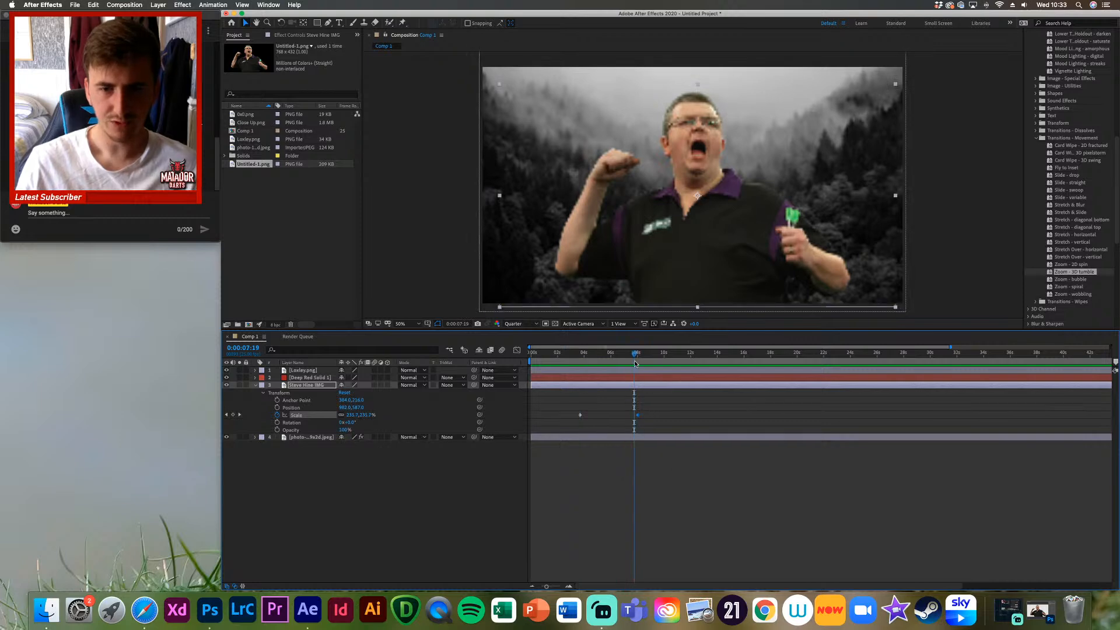
pyautogui.moveTo(635, 353); pyautogui.dragTo(581, 363)
pyautogui.press('space')
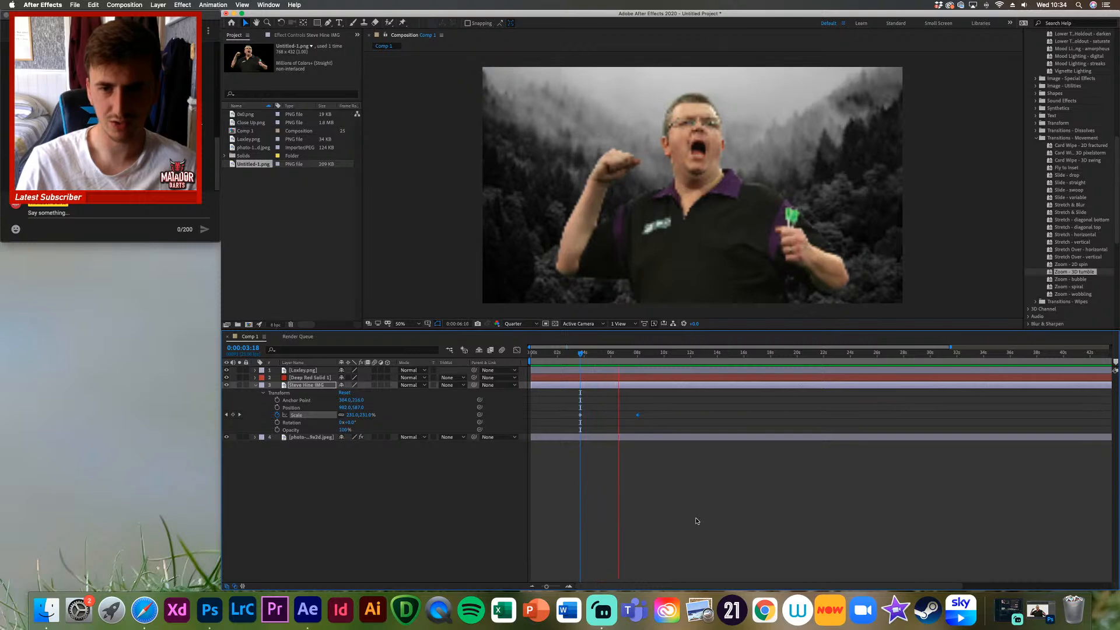
pyautogui.press('space')
# Step: Switch the preview resolution to Full and replay the slow zoom from 0:00:03:18
pyautogui.click(515, 324)
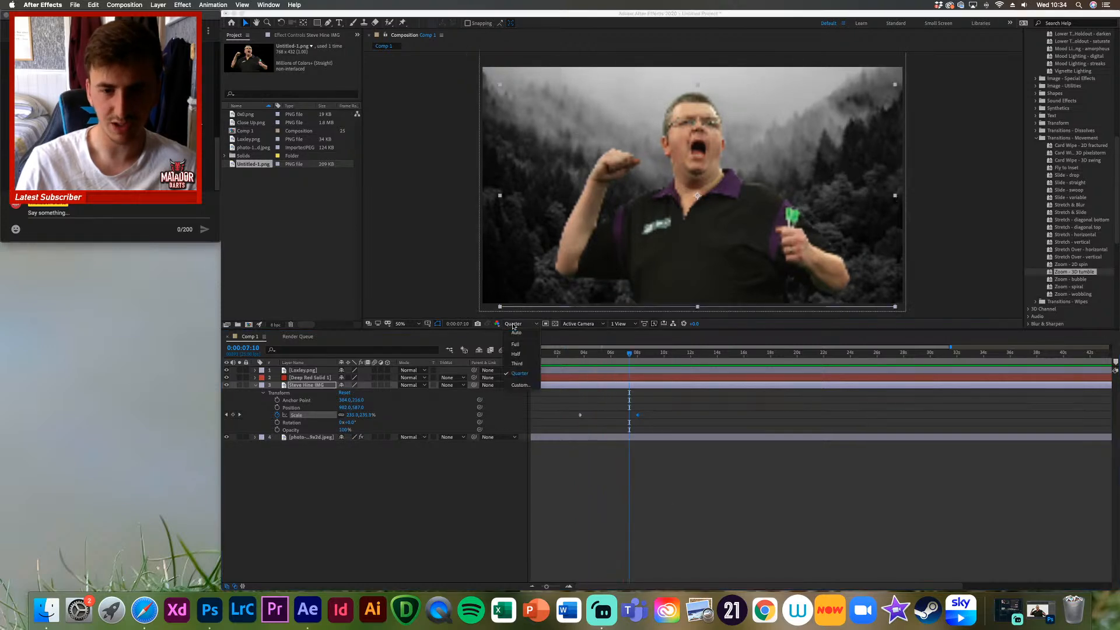
pyautogui.click(515, 344)
pyautogui.click(607, 354)
pyautogui.moveTo(605, 356); pyautogui.dragTo(581, 355)
pyautogui.press('space')
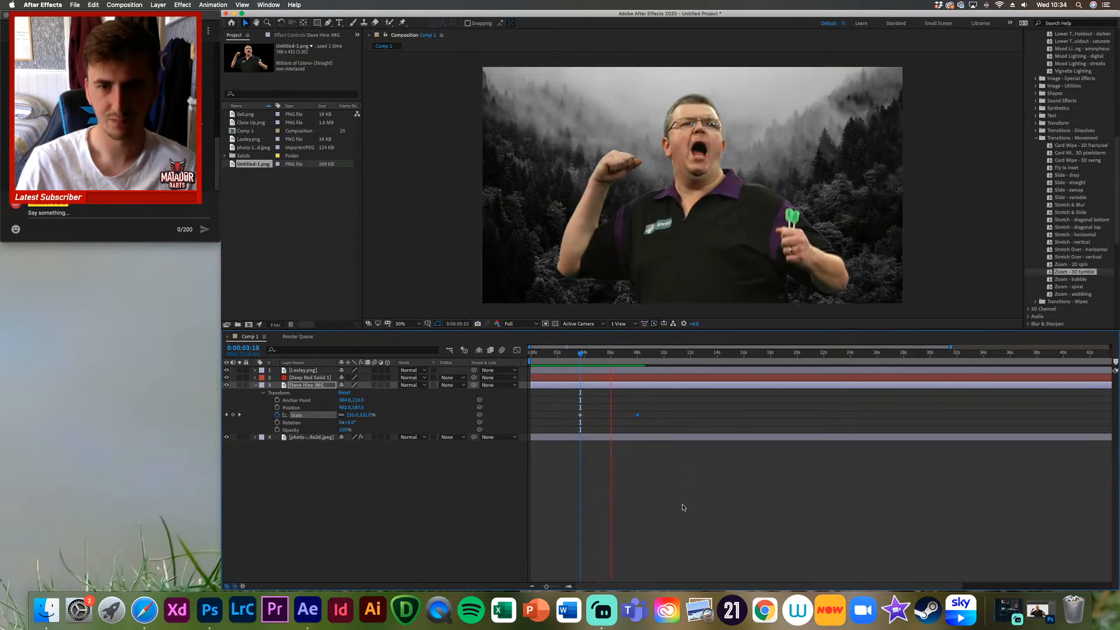
pyautogui.press('space')
# Step: Set the preview resolution to Quarter and place the playhead on the second Scale keyframe at 0:00:08:00
pyautogui.moveTo(638, 353); pyautogui.dragTo(607, 368)
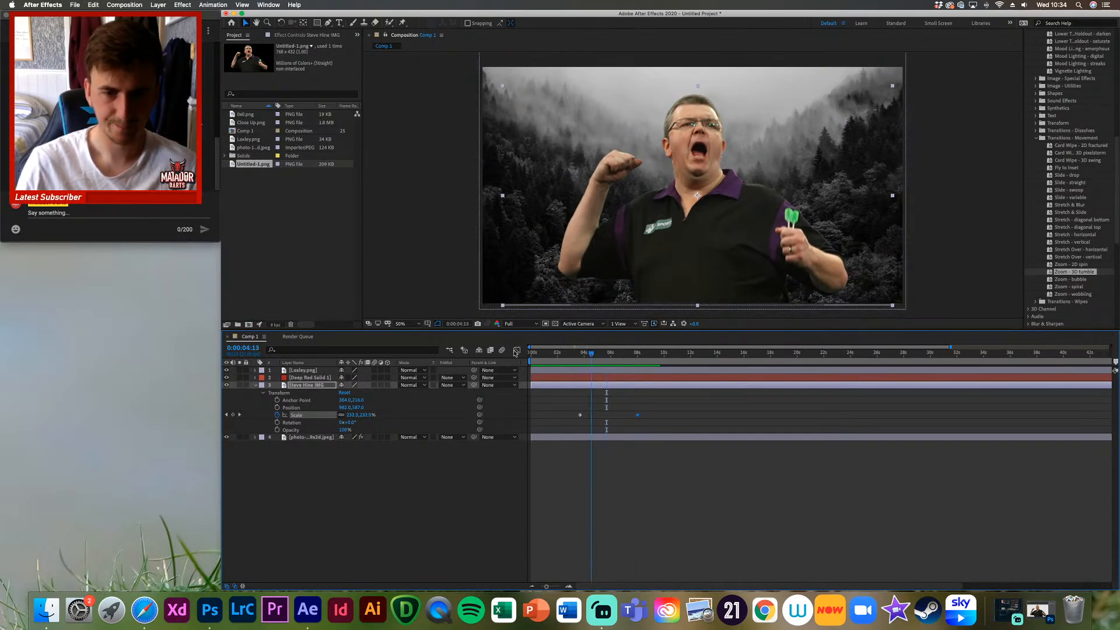
pyautogui.press('Home')
pyautogui.click(674, 487)
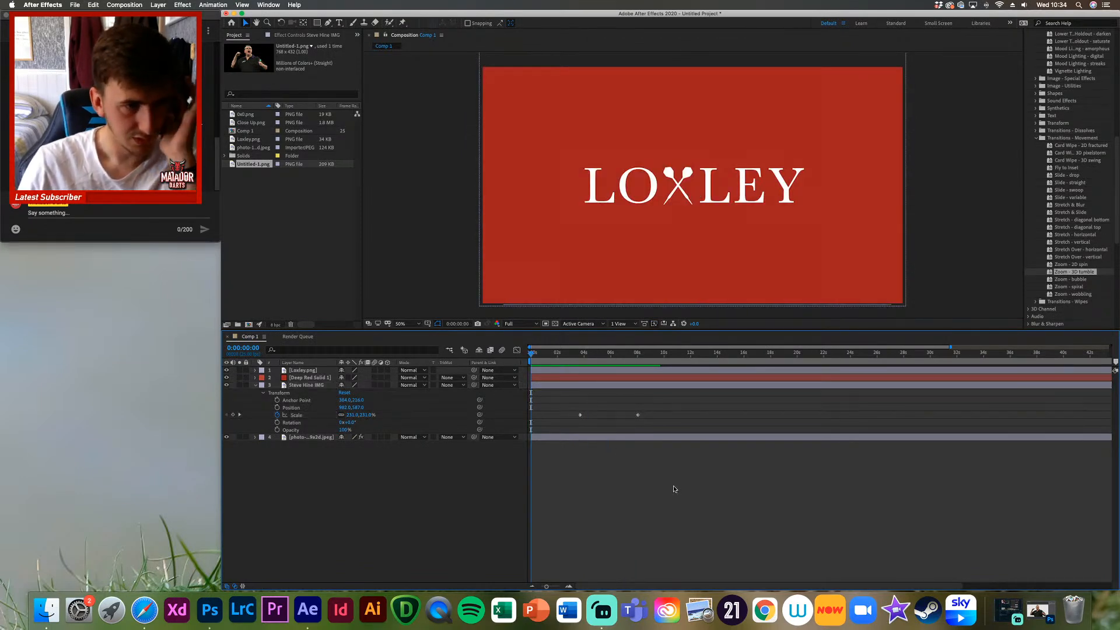
pyautogui.click(534, 326)
pyautogui.click(521, 373)
pyautogui.click(571, 357)
pyautogui.moveTo(571, 358); pyautogui.dragTo(639, 366)
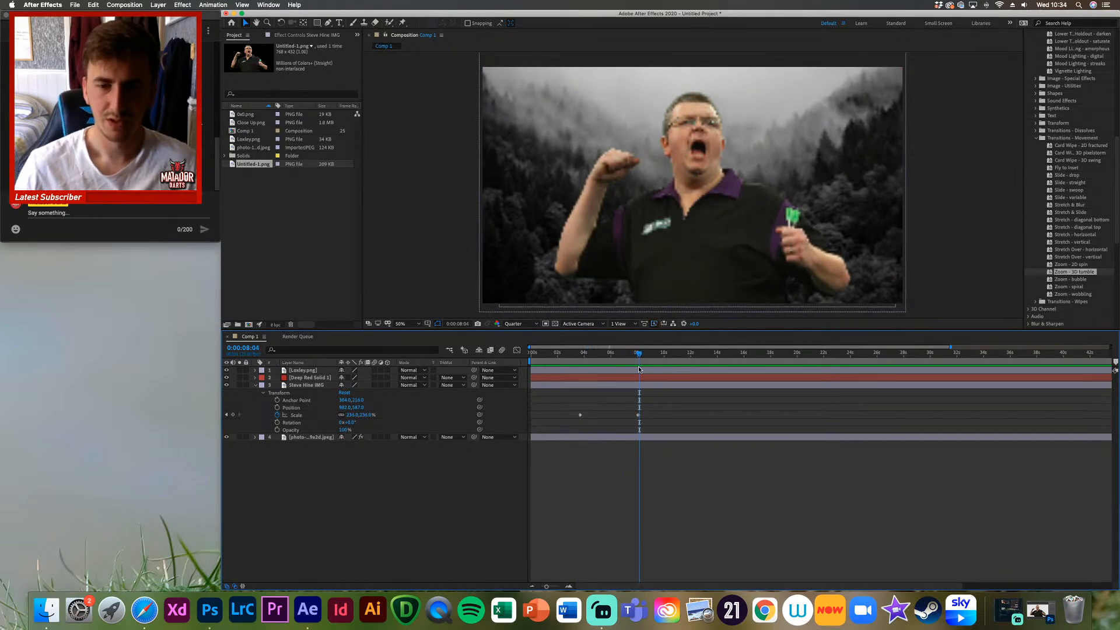
pyautogui.press('j')
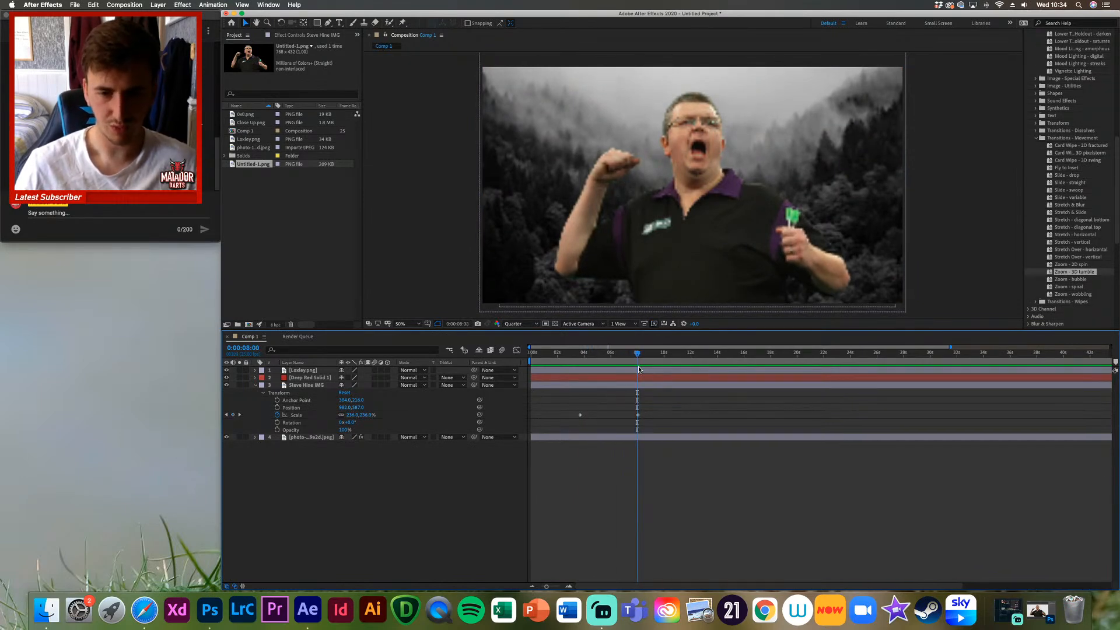
pyautogui.click(256, 386)
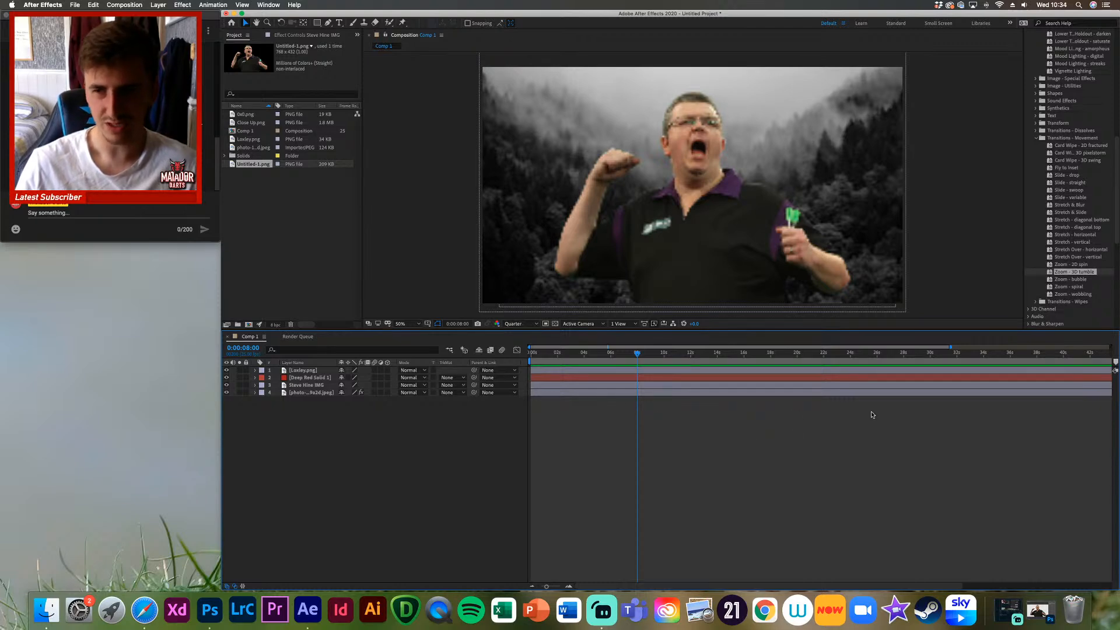
pyautogui.click(966, 251)
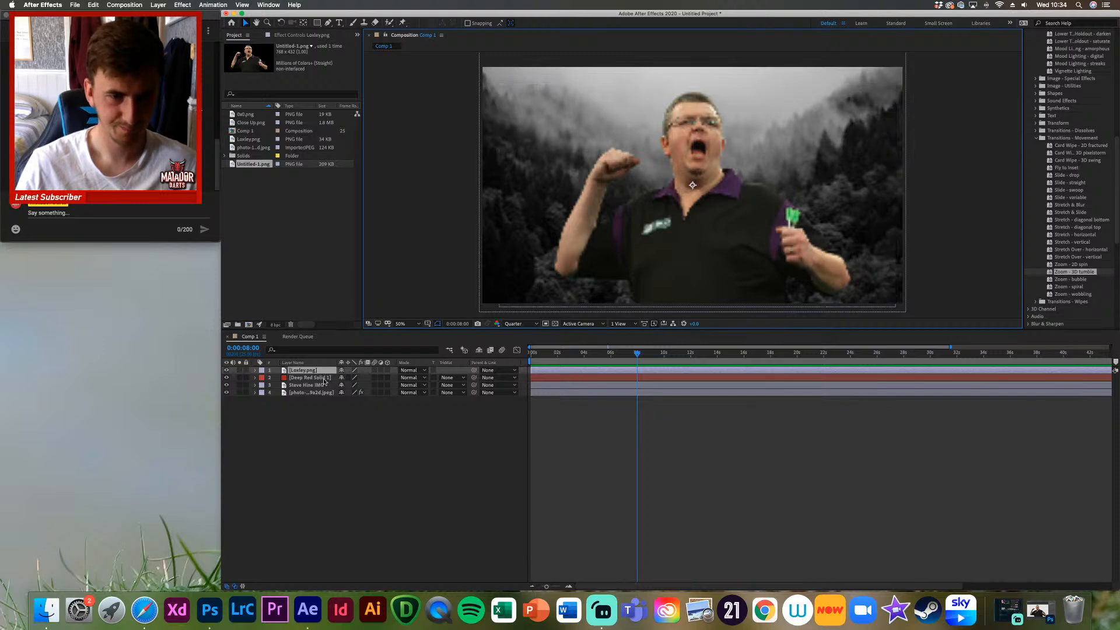
pyautogui.click(255, 371)
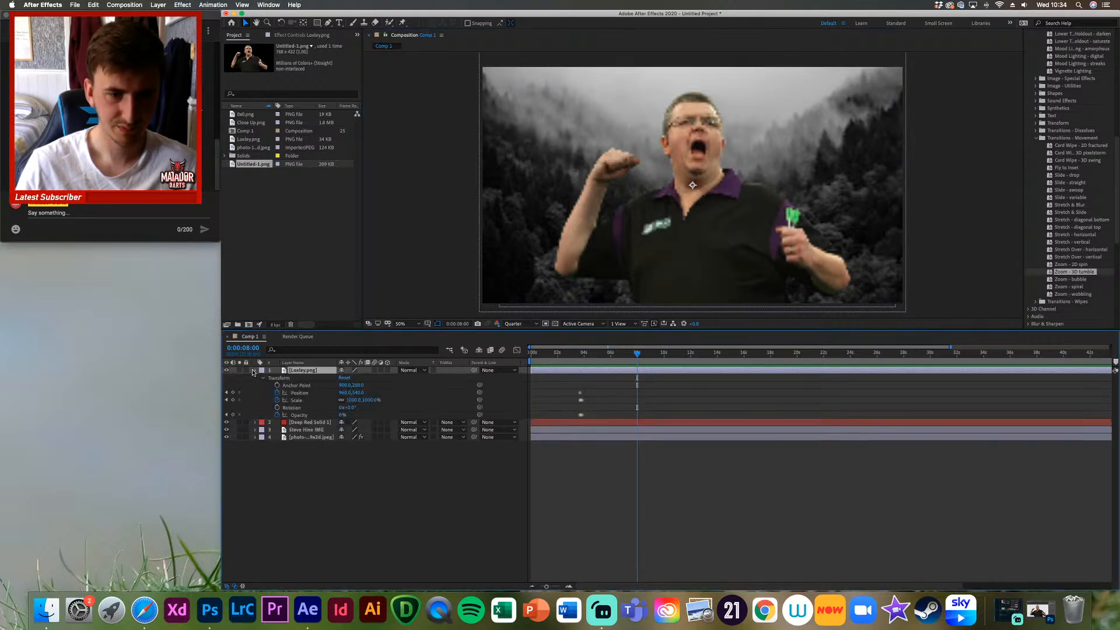
pyautogui.click(254, 371)
pyautogui.click(307, 385)
pyautogui.click(255, 386)
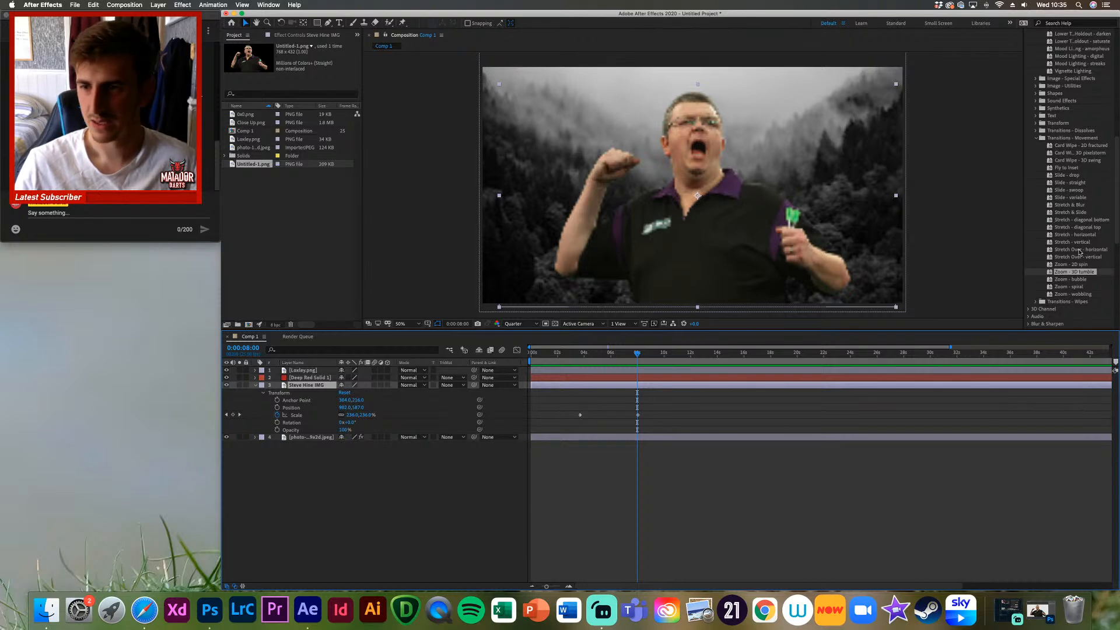
pyautogui.click(1086, 228)
pyautogui.click(870, 493)
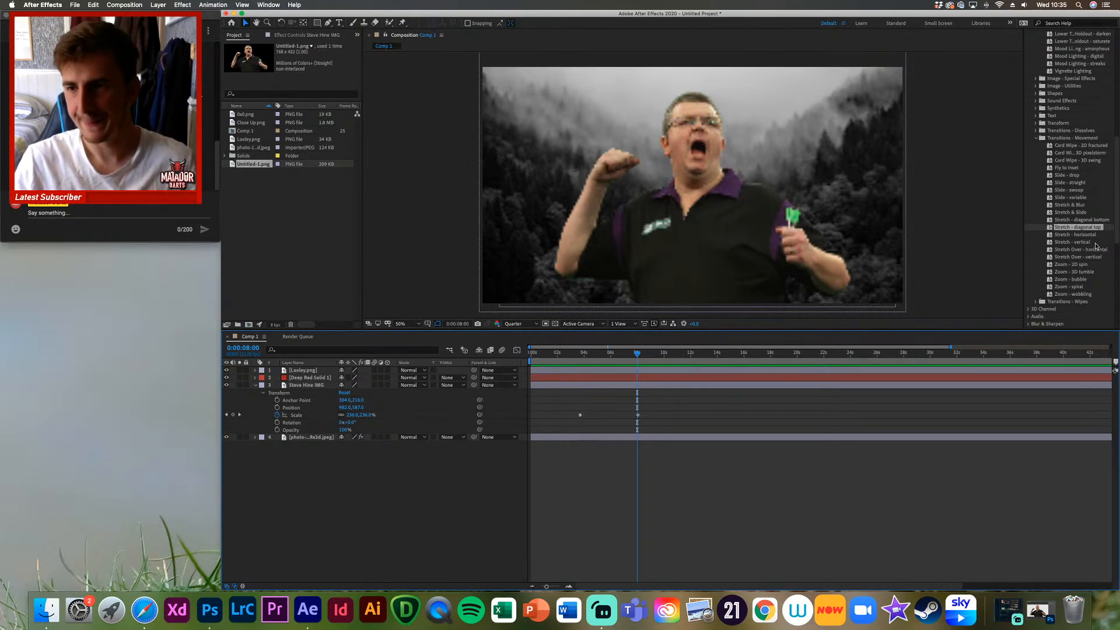
pyautogui.click(1085, 213)
pyautogui.moveTo(747, 347); pyautogui.dragTo(644, 385)
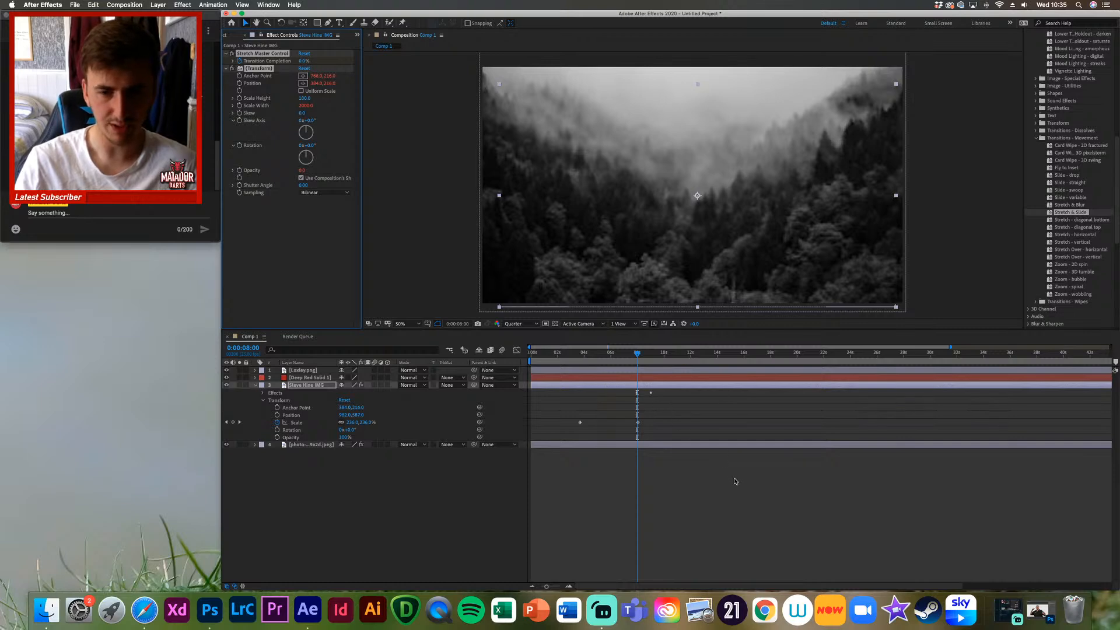
pyautogui.press('space')
pyautogui.press('space')
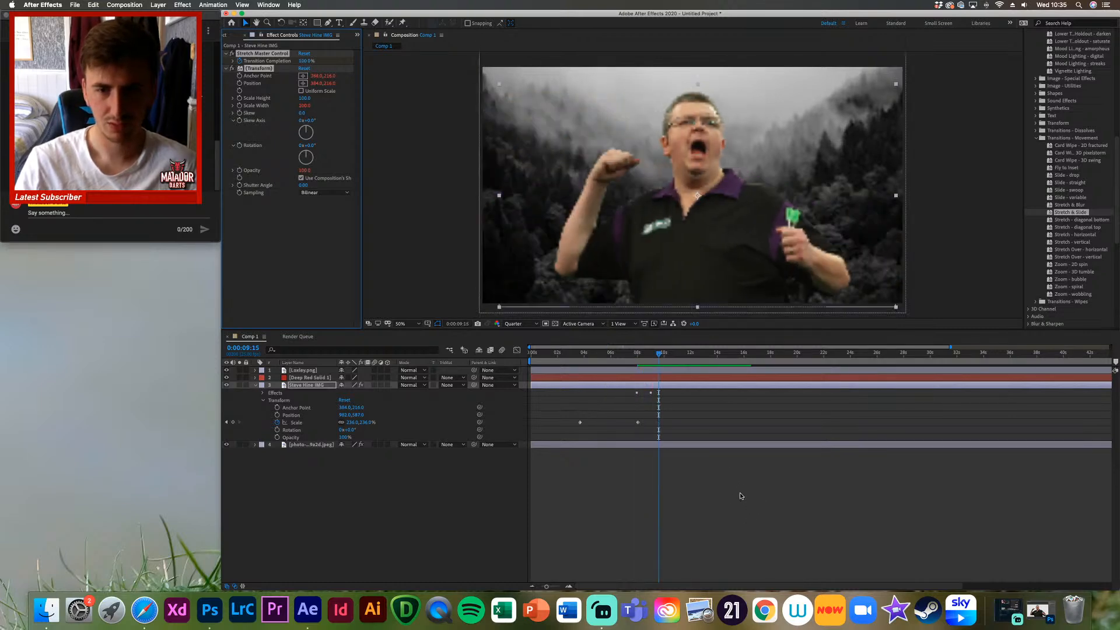
pyautogui.moveTo(652, 354); pyautogui.dragTo(638, 353)
pyautogui.press('space')
pyautogui.press('space')
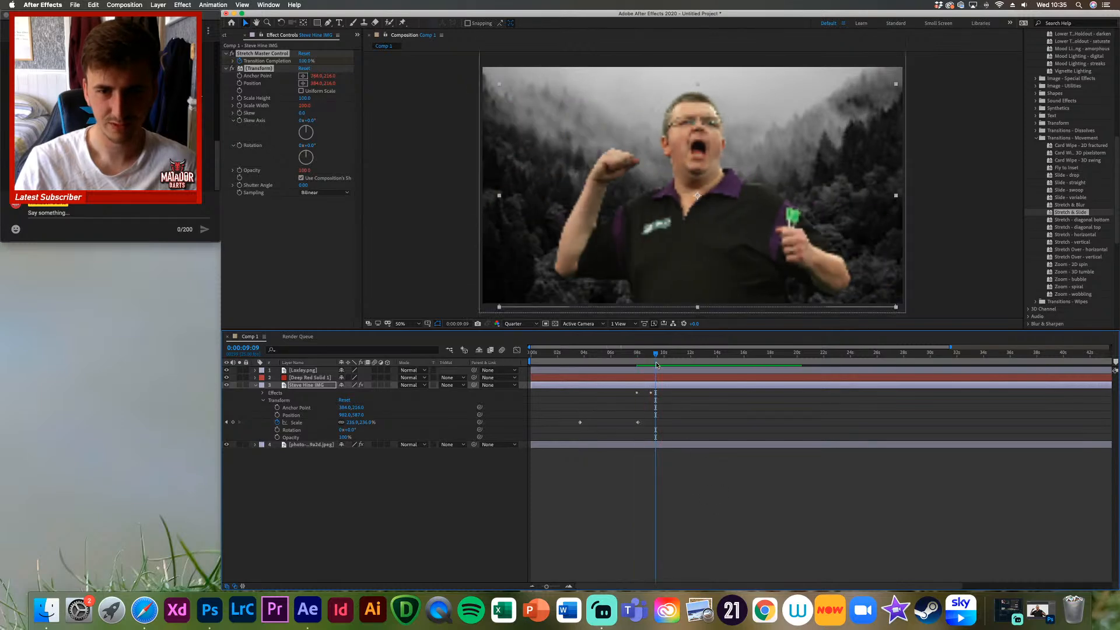
pyautogui.moveTo(656, 354); pyautogui.dragTo(637, 353)
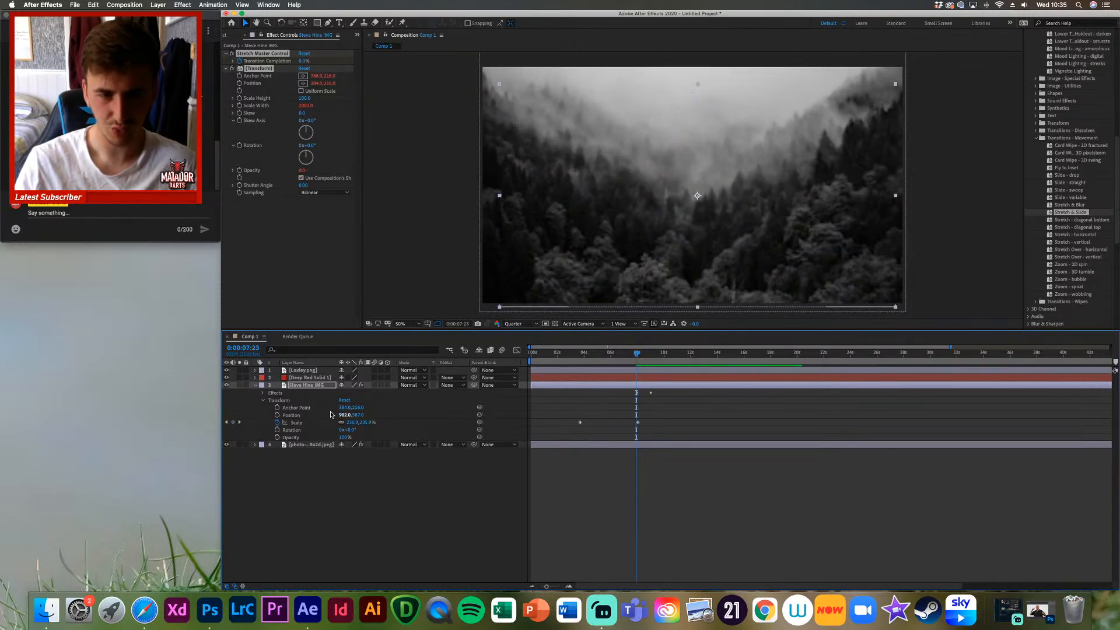
# Step: Move the last Transition Completion keyframe closer to the first, time-reverse both keyframes, and preview the transition
pyautogui.click(262, 394)
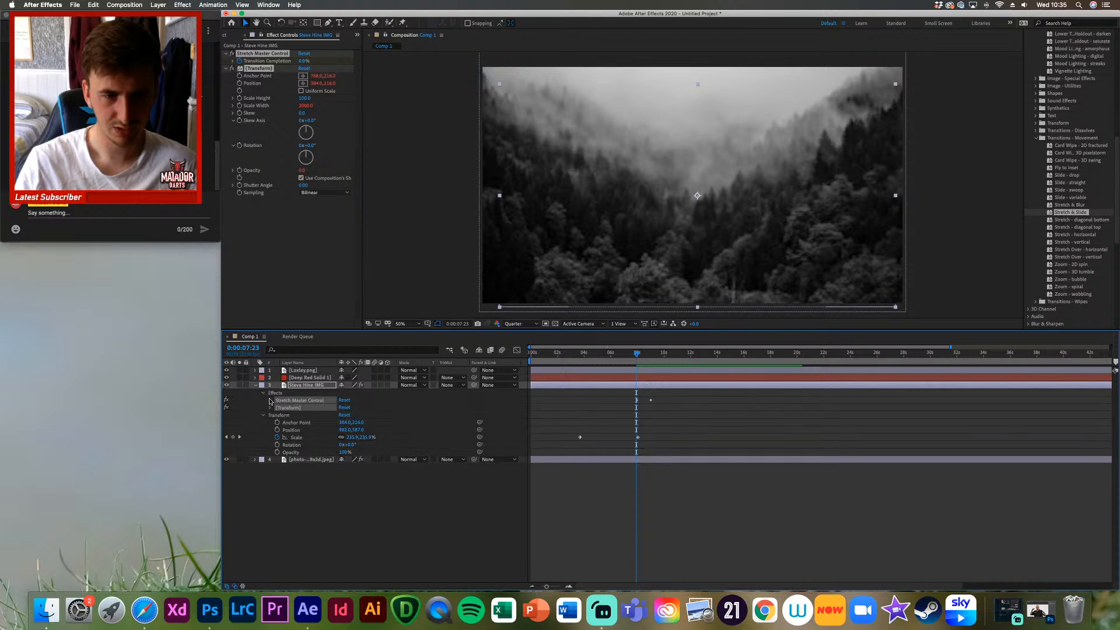
pyautogui.click(270, 400)
pyautogui.moveTo(658, 405); pyautogui.dragTo(644, 409)
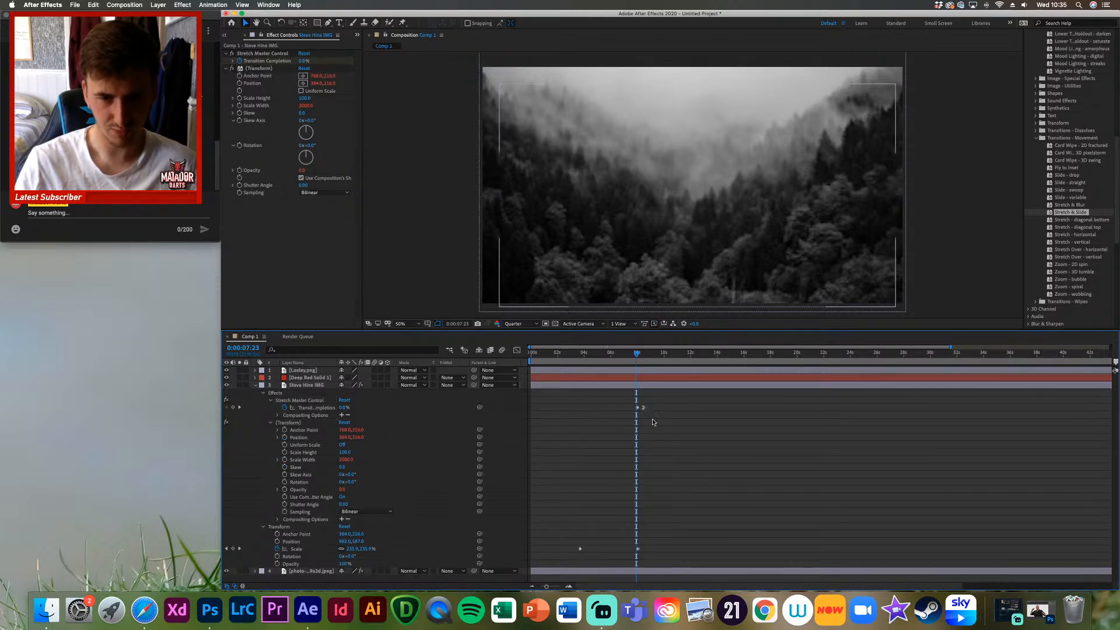
pyautogui.rightClick(640, 408)
pyautogui.moveTo(679, 508)
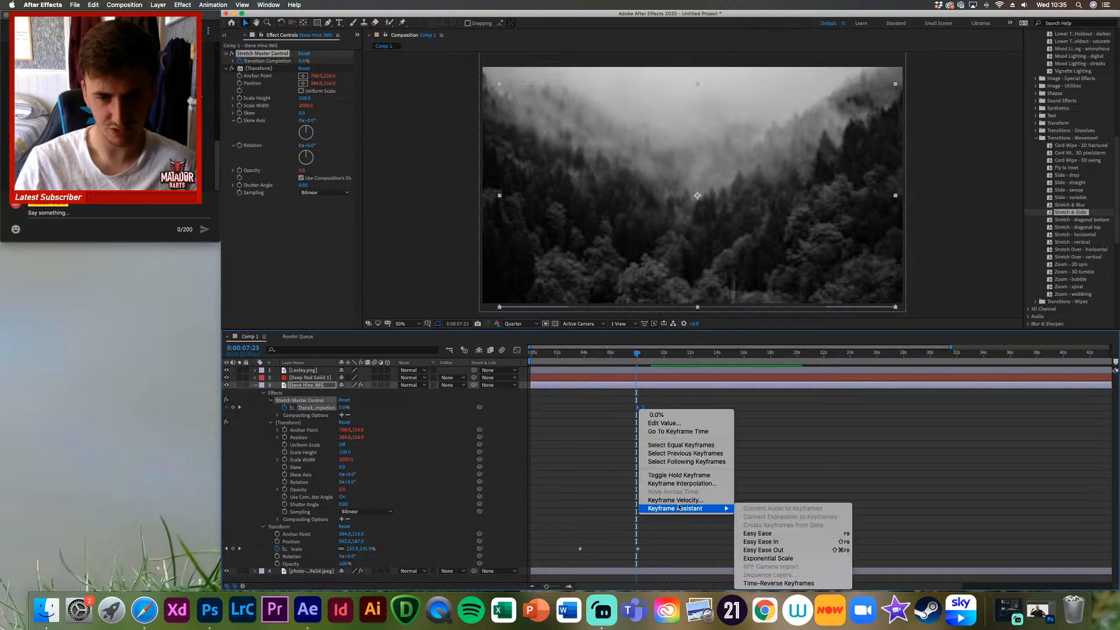
pyautogui.click(779, 583)
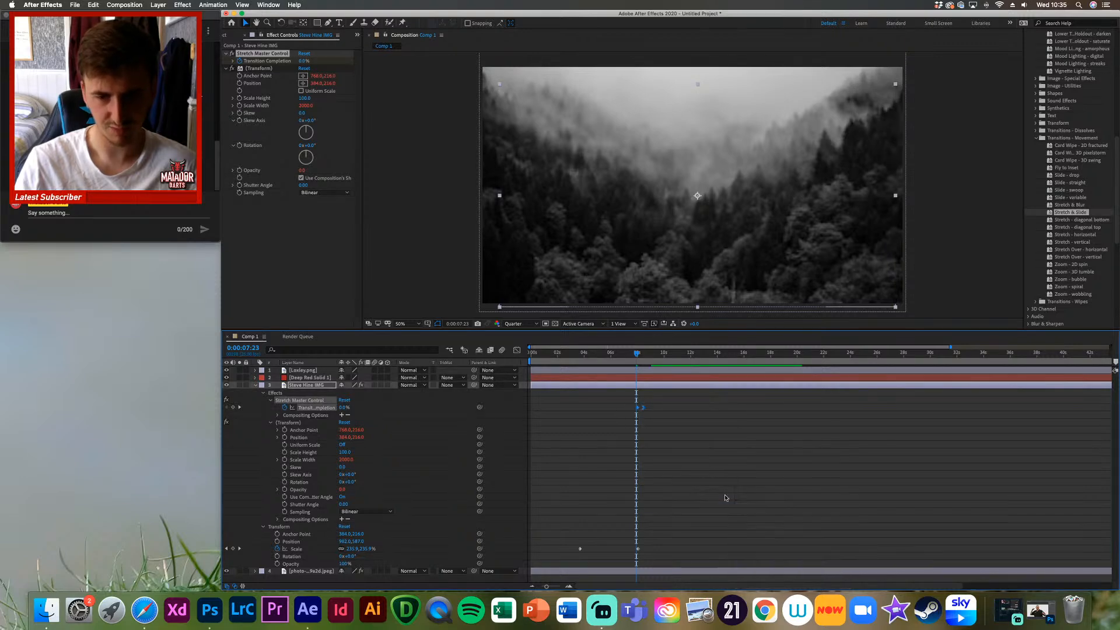
pyautogui.press('space')
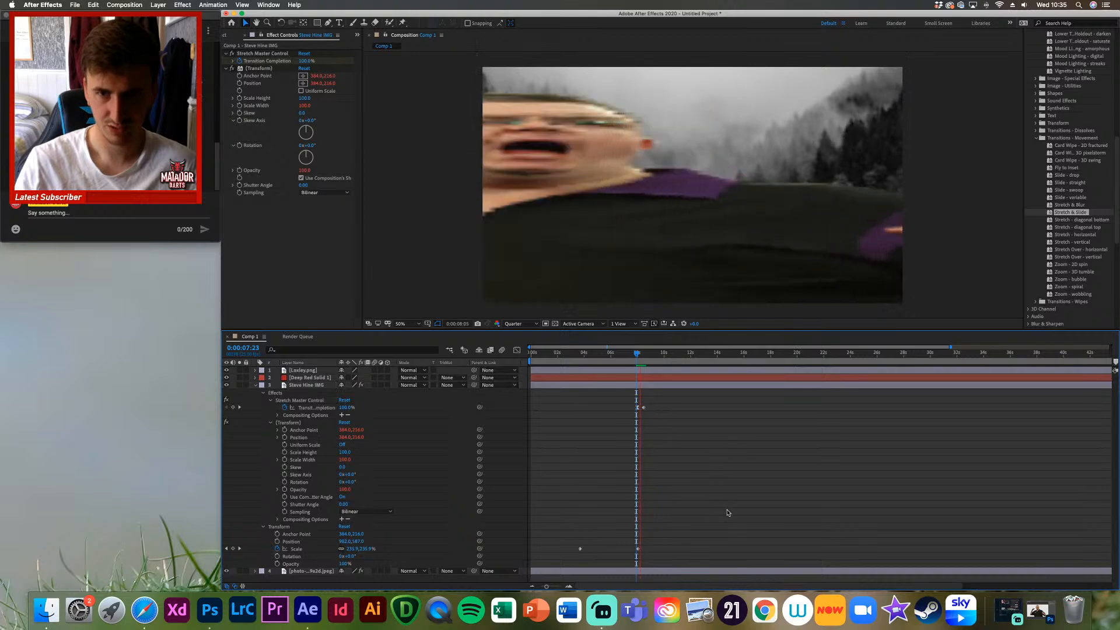
pyautogui.moveTo(651, 354); pyautogui.dragTo(632, 354)
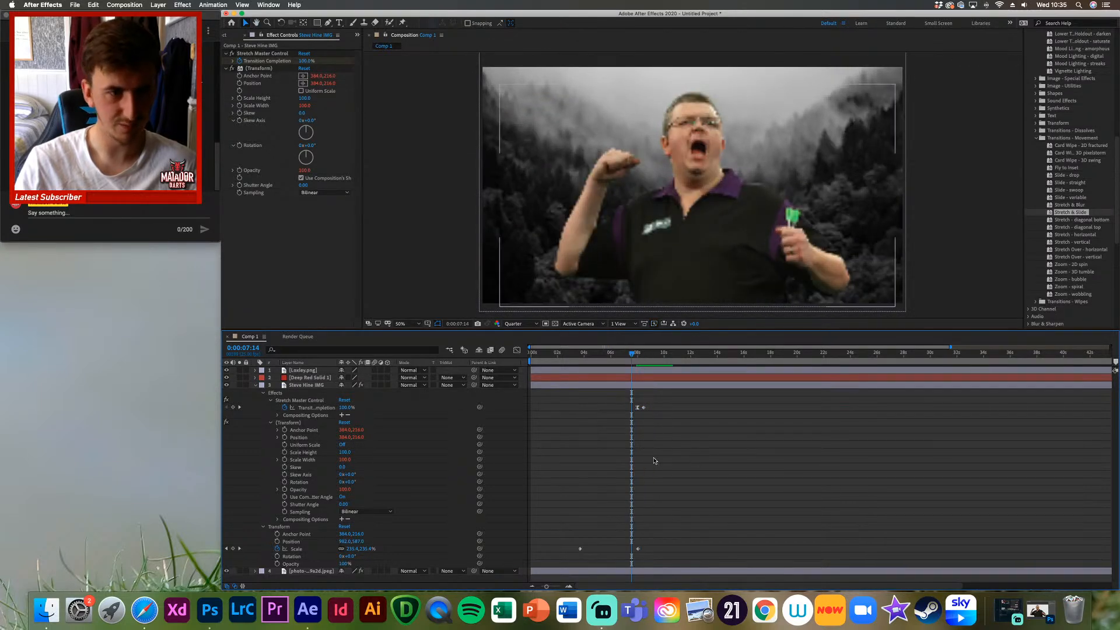
pyautogui.click(294, 395)
pyautogui.press('Delete')
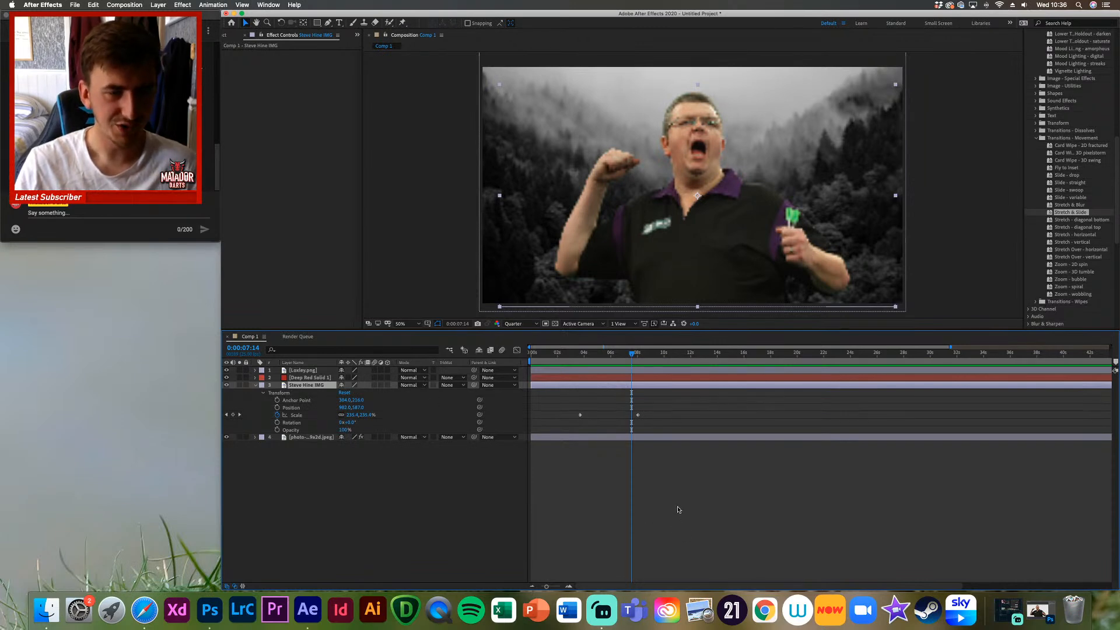
pyautogui.click(773, 528)
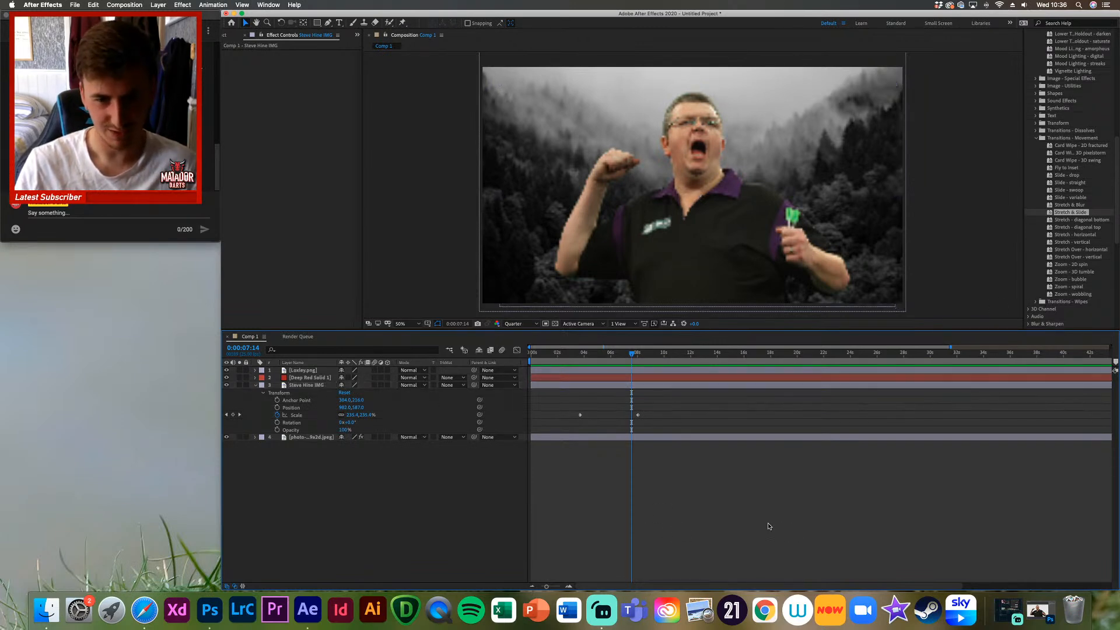
pyautogui.click(318, 386)
pyautogui.click(687, 511)
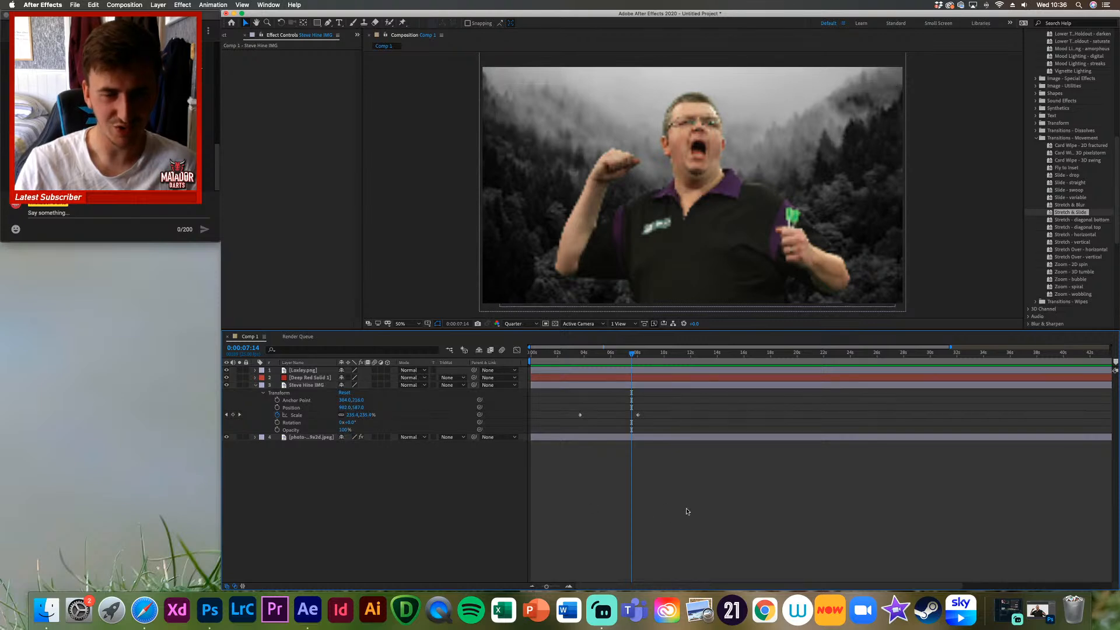
pyautogui.click(315, 386)
pyautogui.click(660, 496)
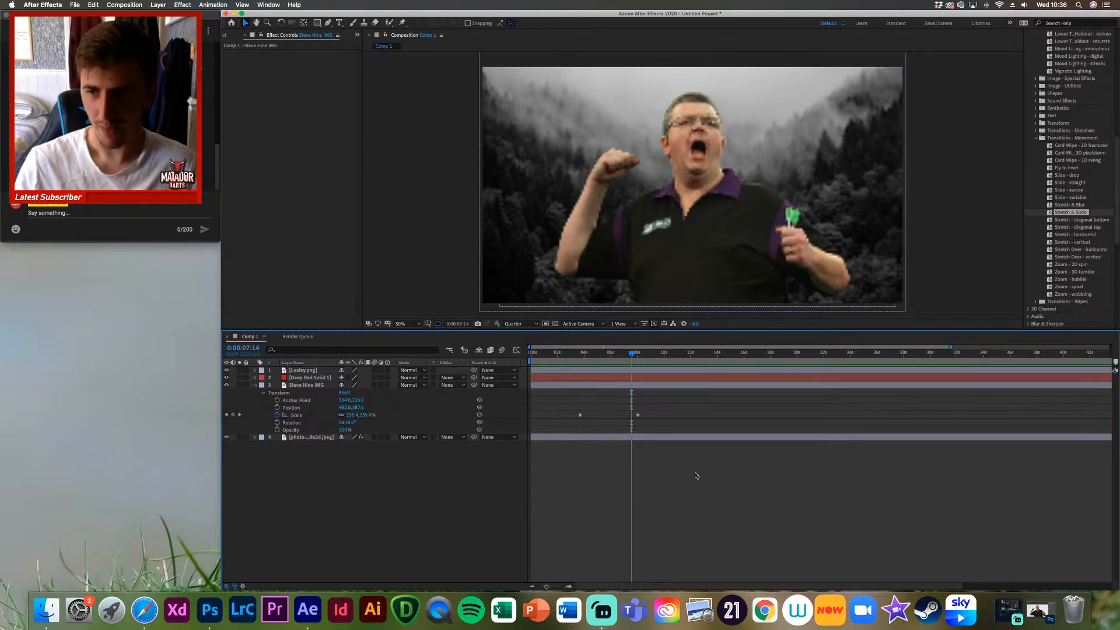
# Step: Preview the composition from 0:00:02:07 through the red intro fade and the slow zoom
pyautogui.moveTo(632, 354); pyautogui.dragTo(563, 361)
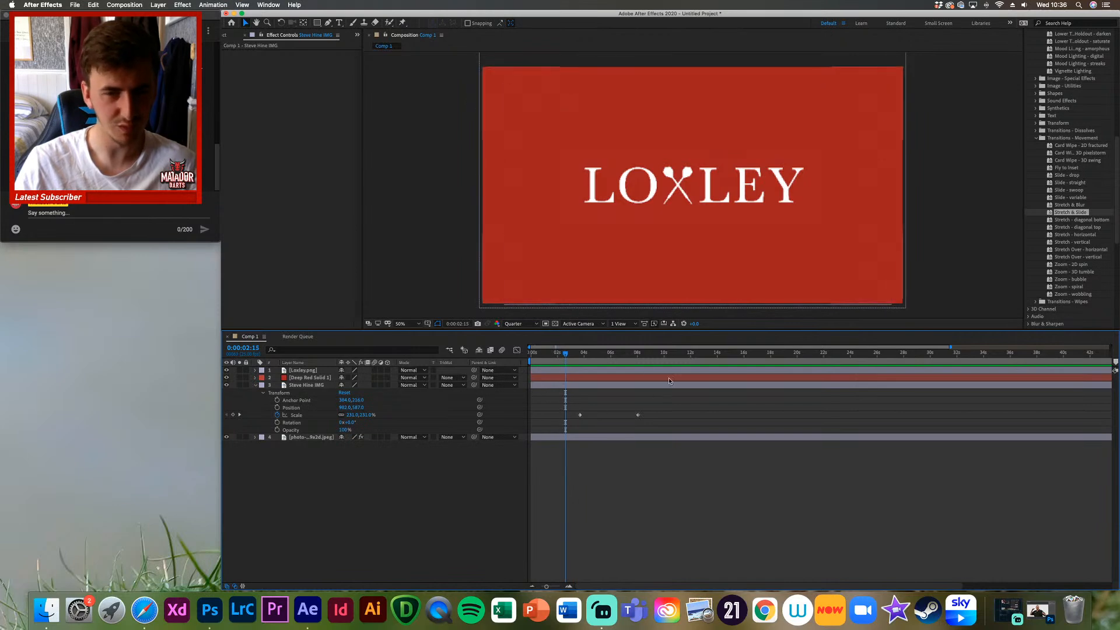
pyautogui.moveTo(565, 356); pyautogui.dragTo(561, 408)
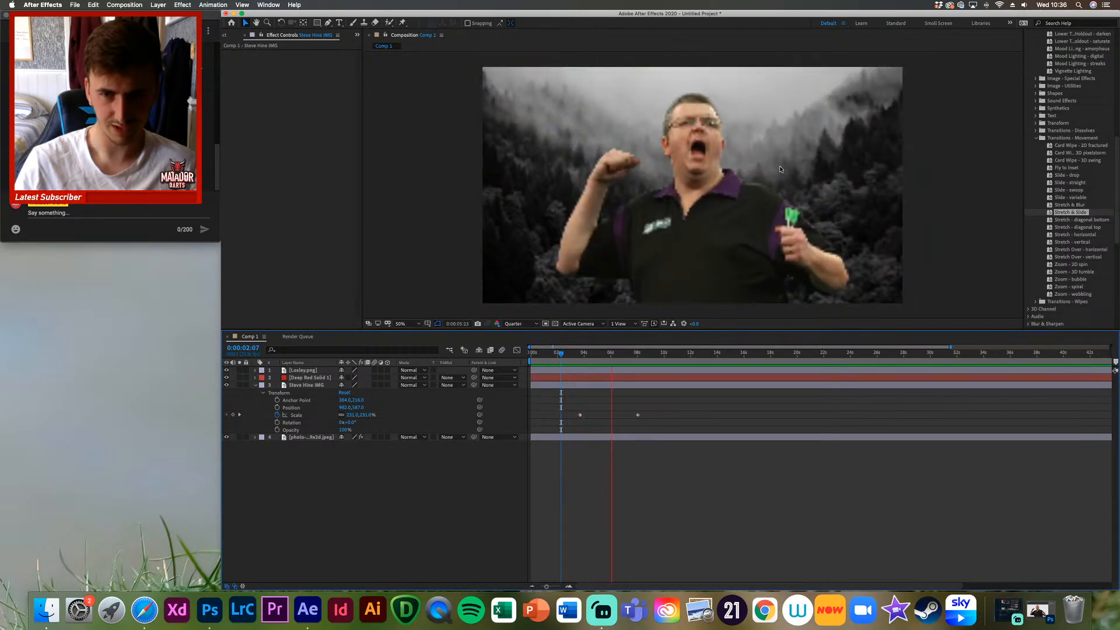
pyautogui.press('space')
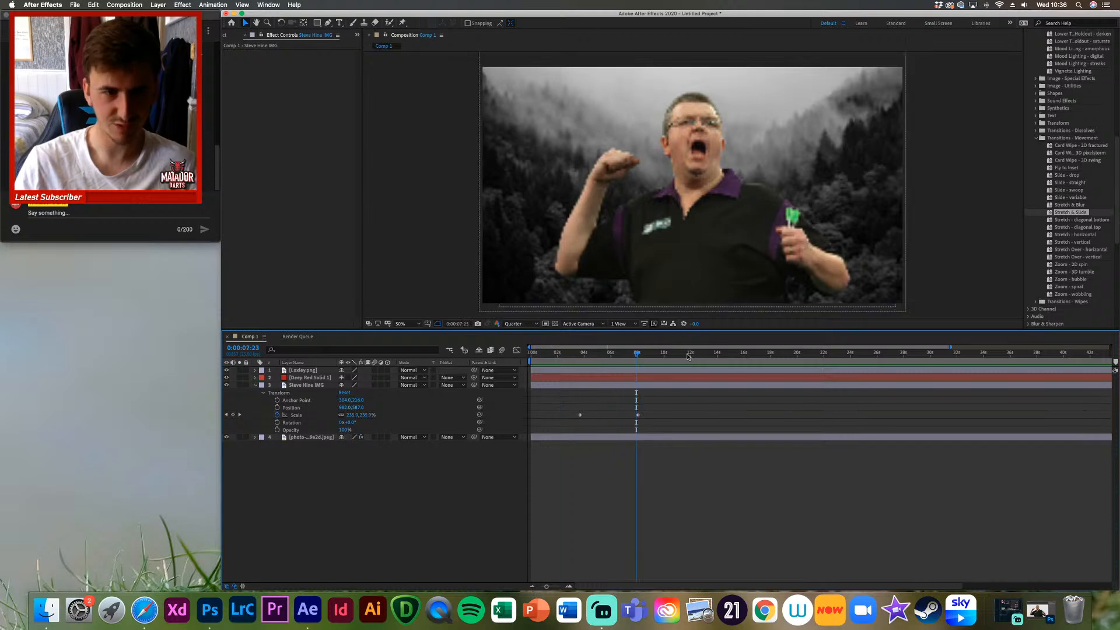
# Step: Look through the Transitions - Movement presets for a transition that suits the darts player's image layer
pyautogui.moveTo(591, 354); pyautogui.dragTo(613, 361)
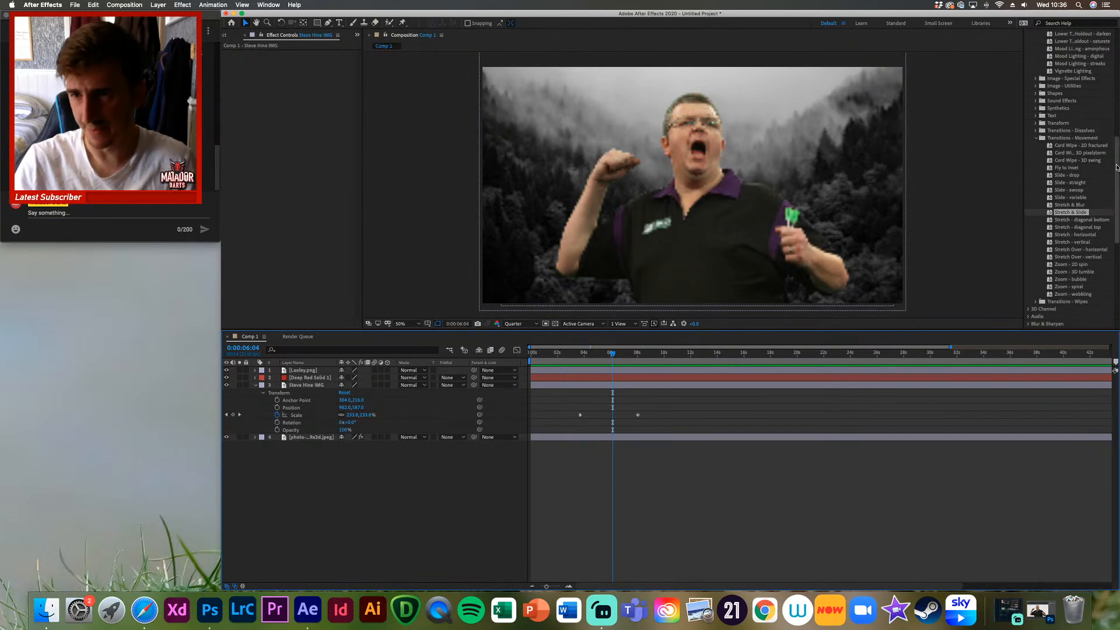
pyautogui.click(1075, 183)
pyautogui.click(1074, 161)
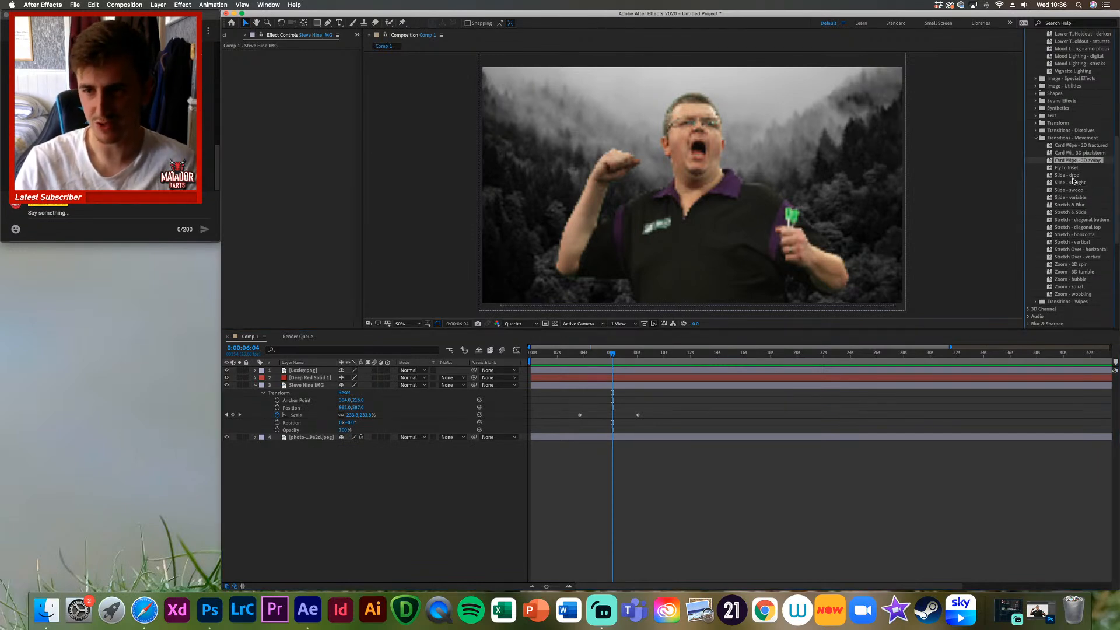
pyautogui.click(1072, 221)
pyautogui.click(1078, 227)
pyautogui.click(1083, 251)
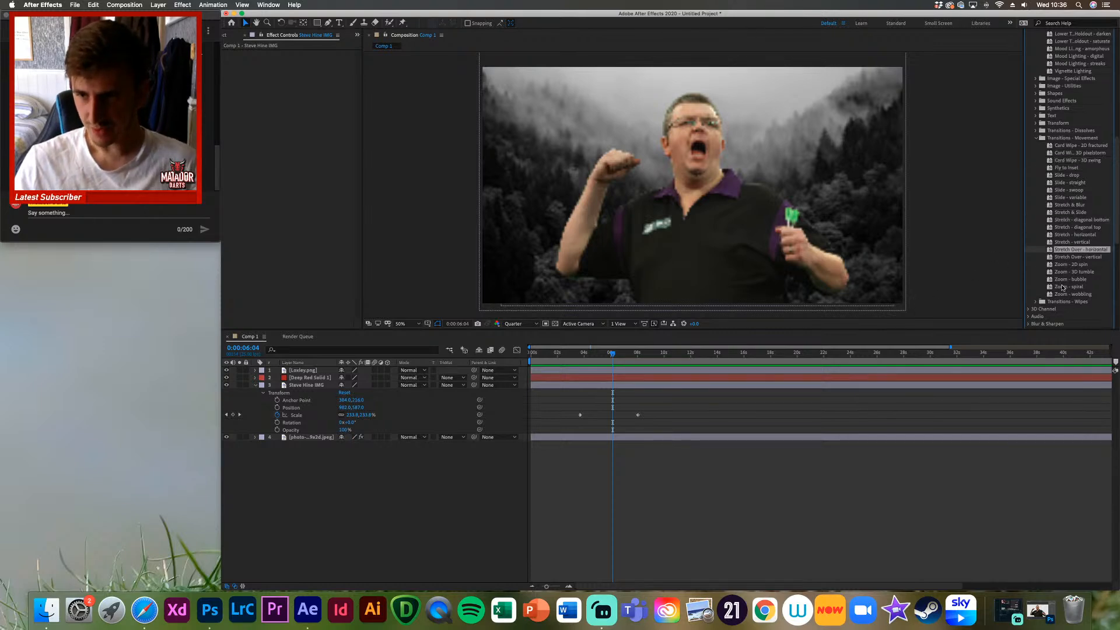
pyautogui.click(1036, 138)
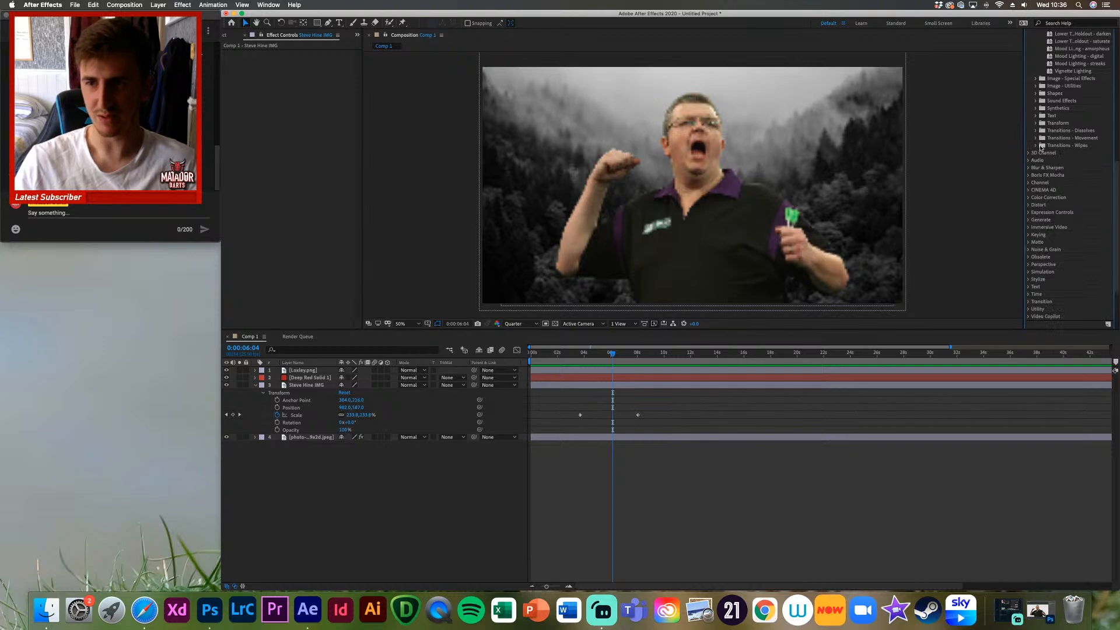
# Step: Look through the Transitions - Dissolves presets, checking the block, boxes, dissolve and fade variants for a suitable entrance
pyautogui.click(1037, 130)
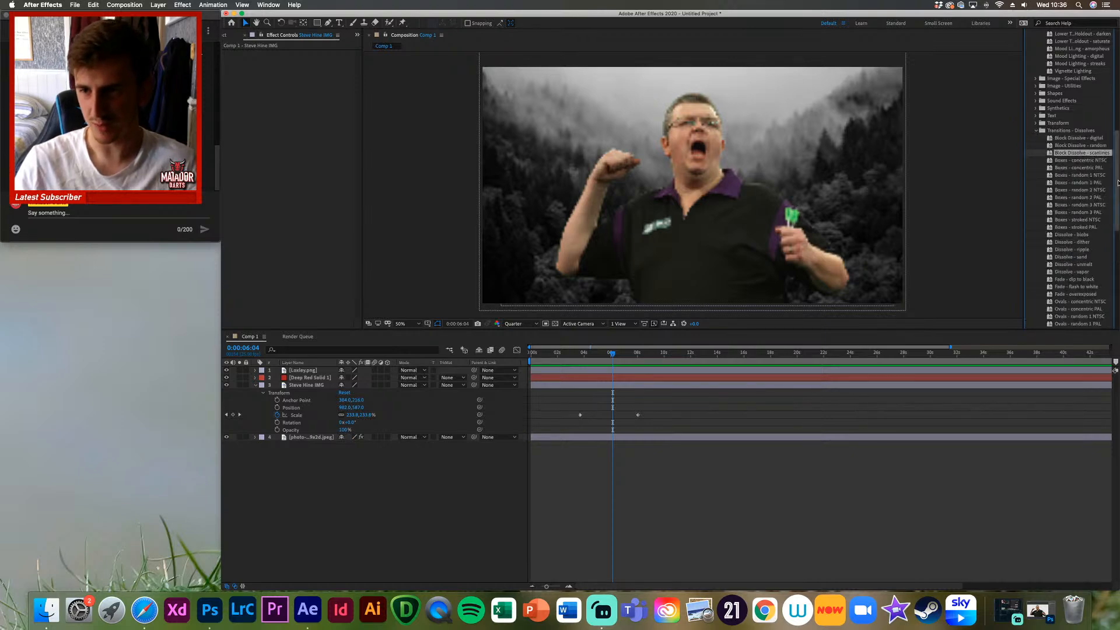
pyautogui.scroll(-10, 1115, 186)
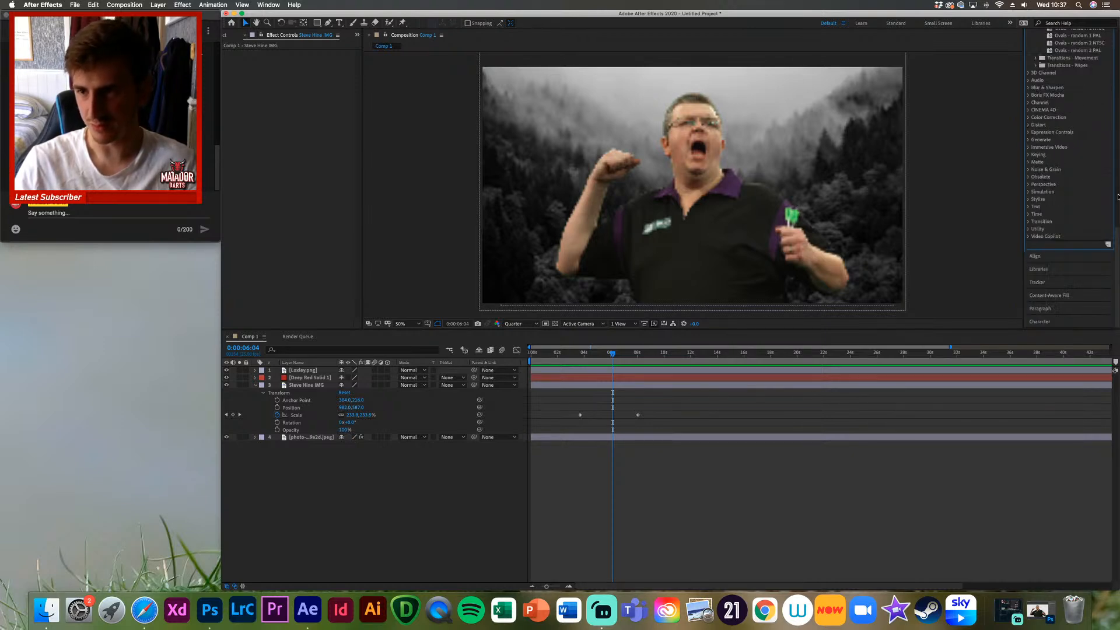
pyautogui.scroll(10, 1110, 123)
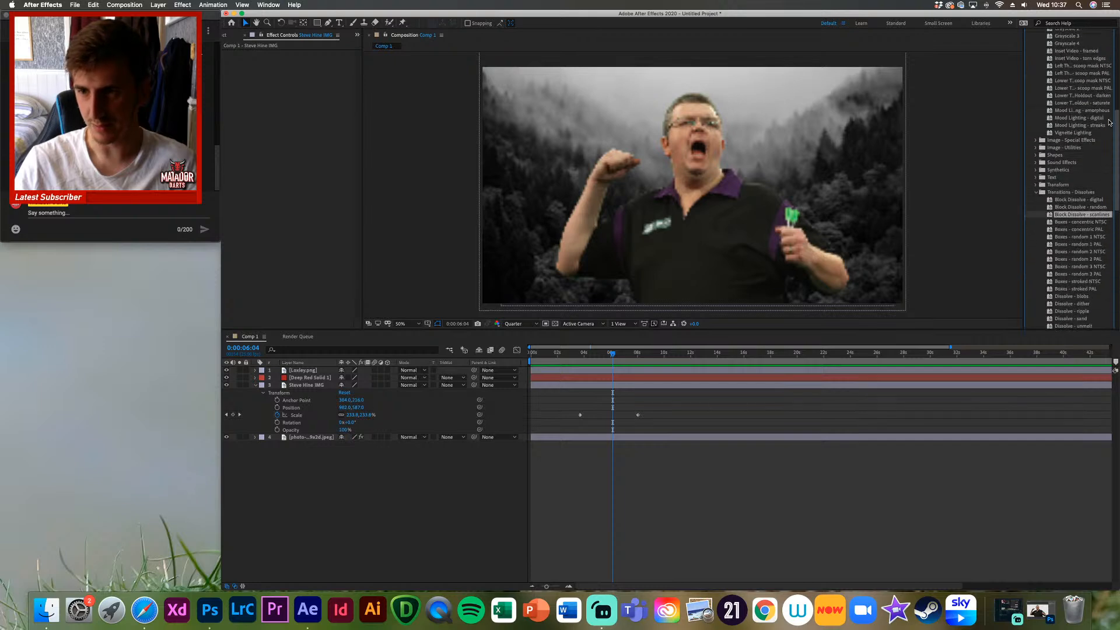
pyautogui.scroll(-3, 1110, 123)
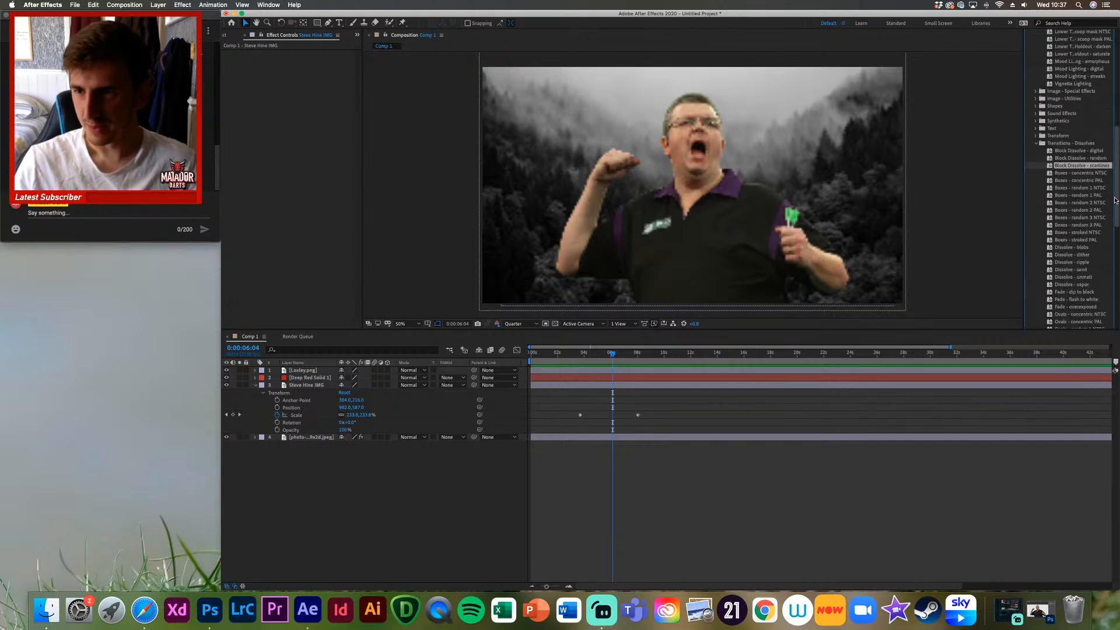
pyautogui.scroll(-3, 1117, 210)
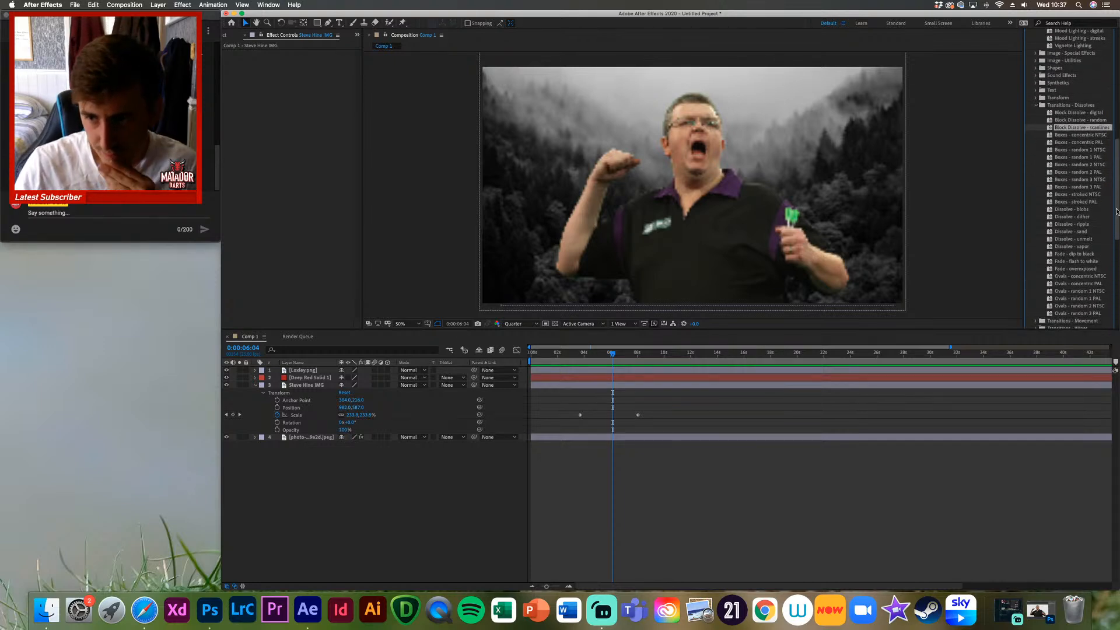
pyautogui.click(1097, 218)
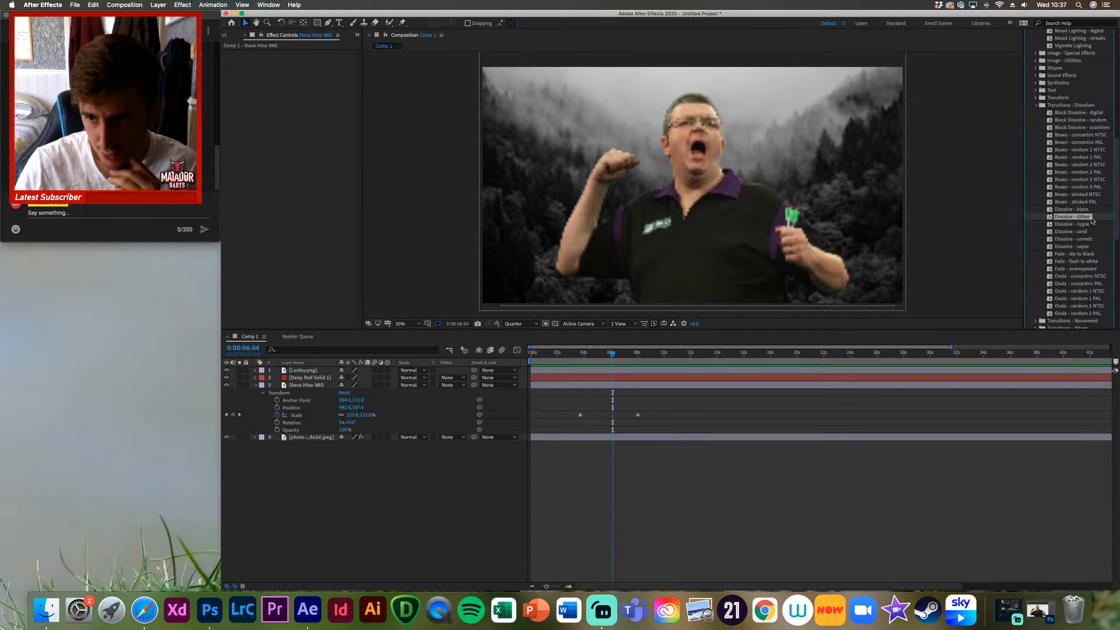
pyautogui.click(1081, 261)
pyautogui.click(1087, 255)
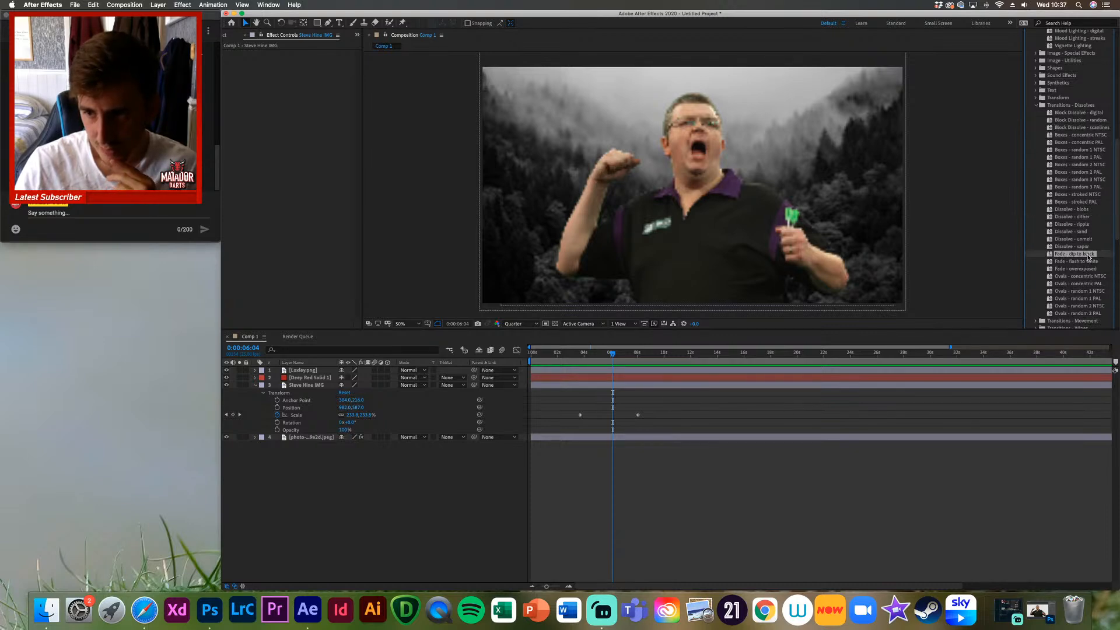
pyautogui.click(1088, 247)
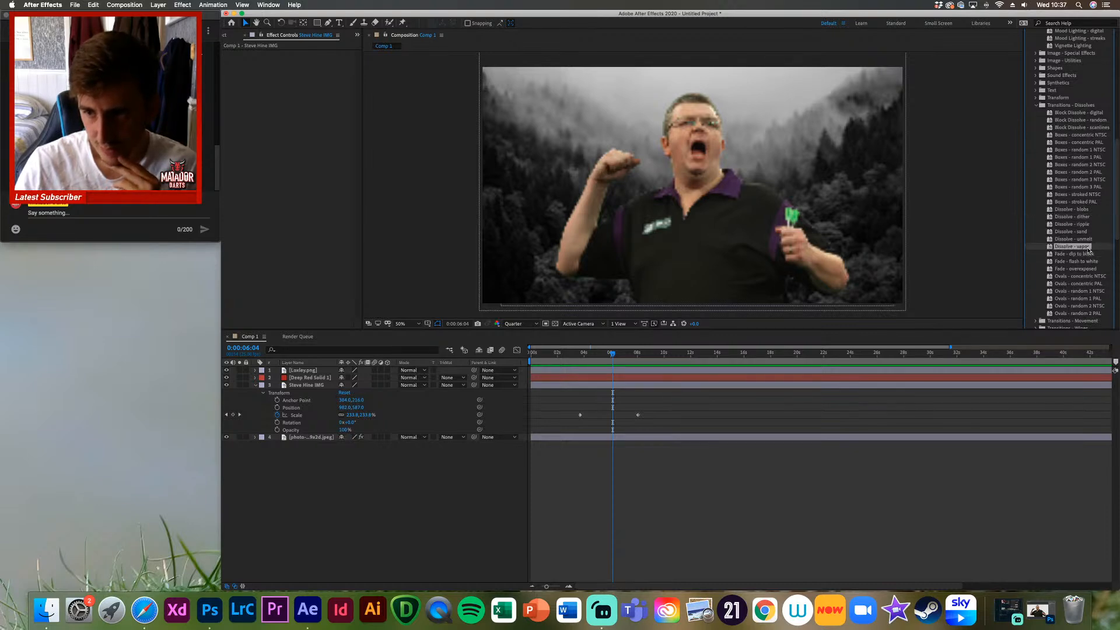
pyautogui.click(1095, 240)
pyautogui.click(1097, 233)
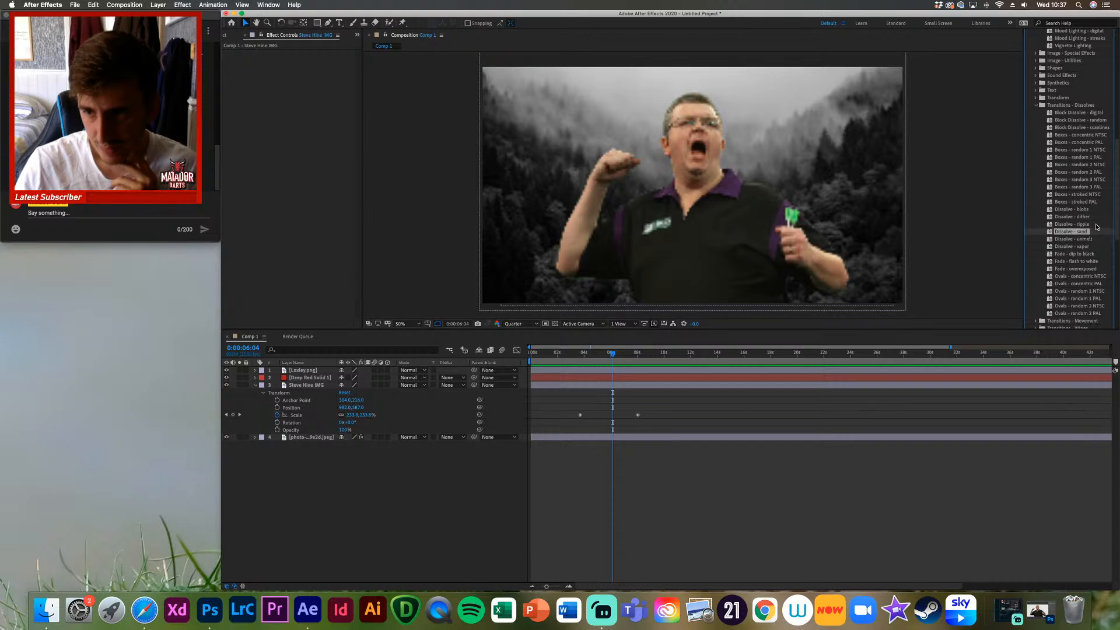
pyautogui.click(1096, 217)
pyautogui.click(1095, 209)
pyautogui.click(1096, 215)
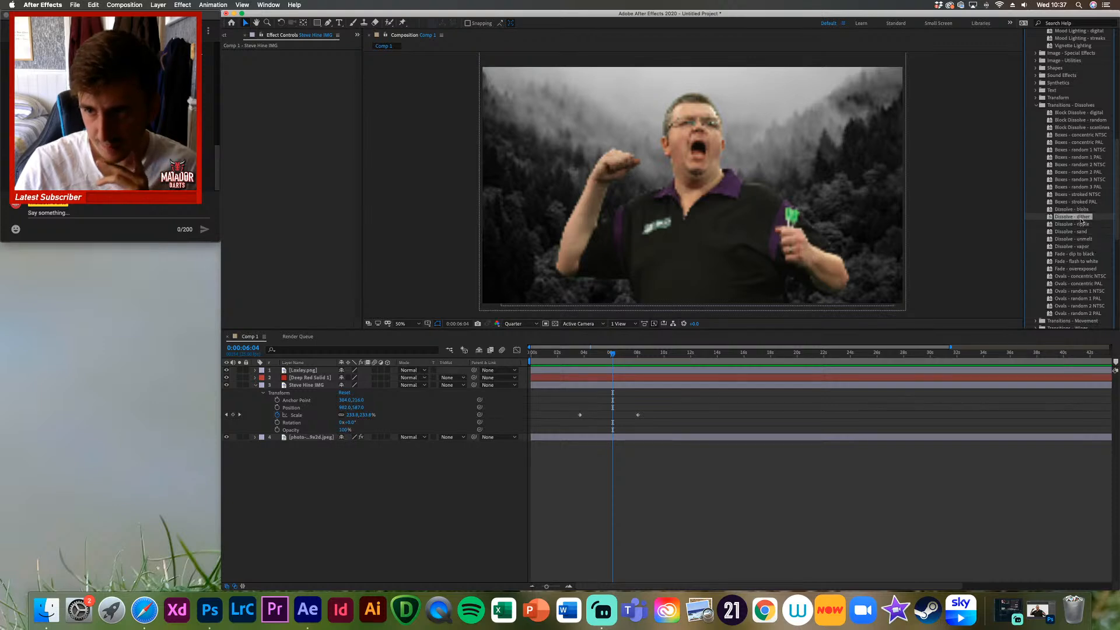
# Step: Try the Dissolve - dither preset on the darts player's image layer at 0:00:08:00, preview it and undo it
pyautogui.moveTo(1078, 220); pyautogui.dragTo(626, 388)
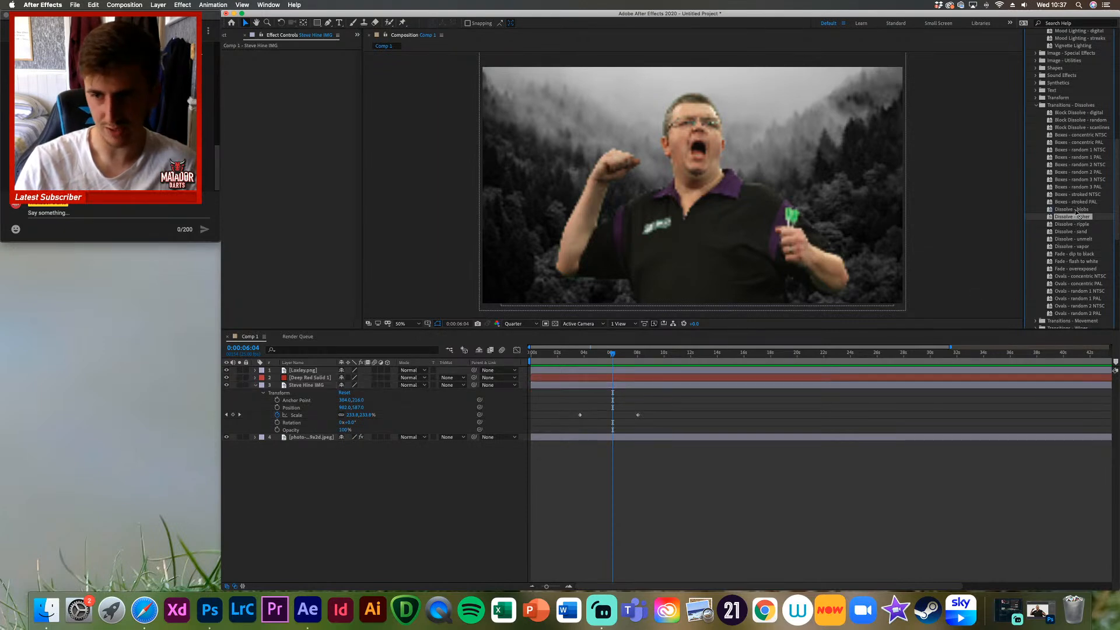
pyautogui.click(637, 353)
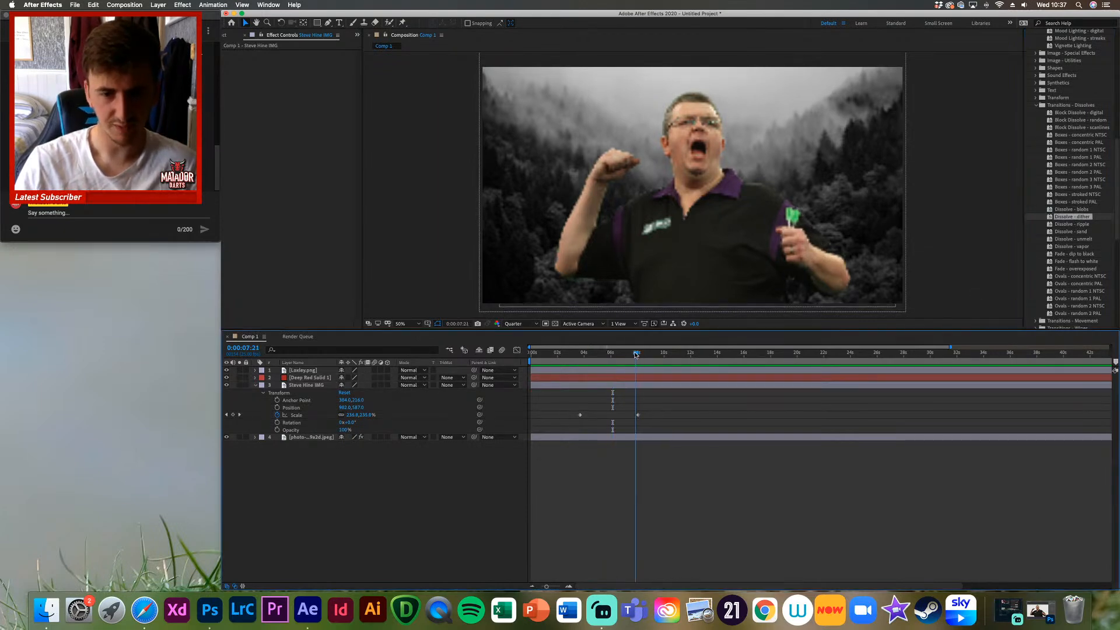
pyautogui.moveTo(1069, 222); pyautogui.dragTo(744, 482)
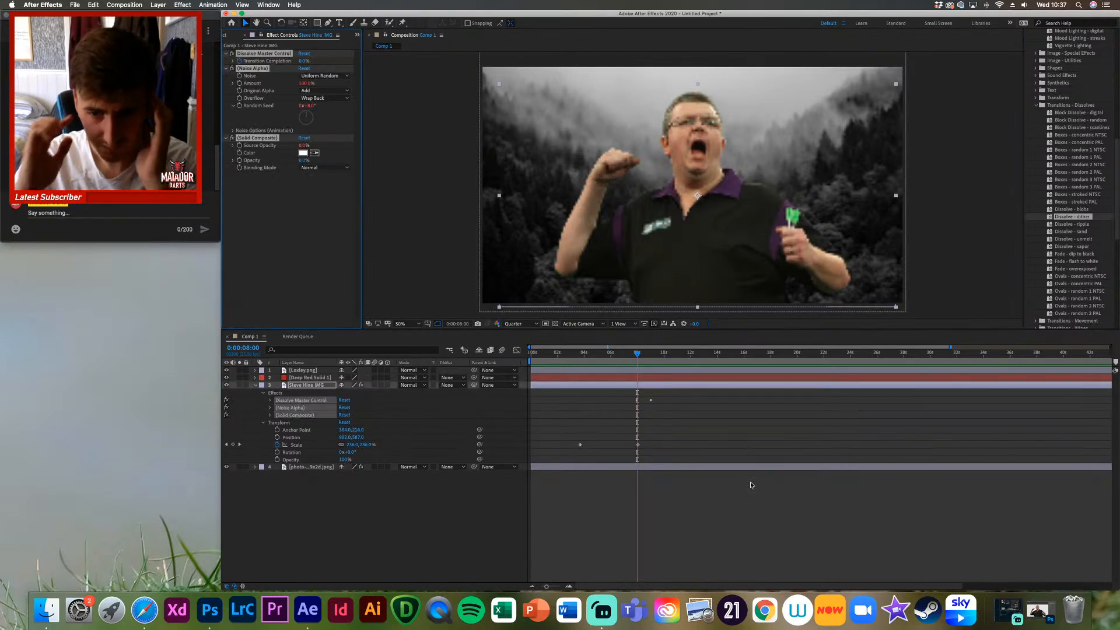
pyautogui.press('space')
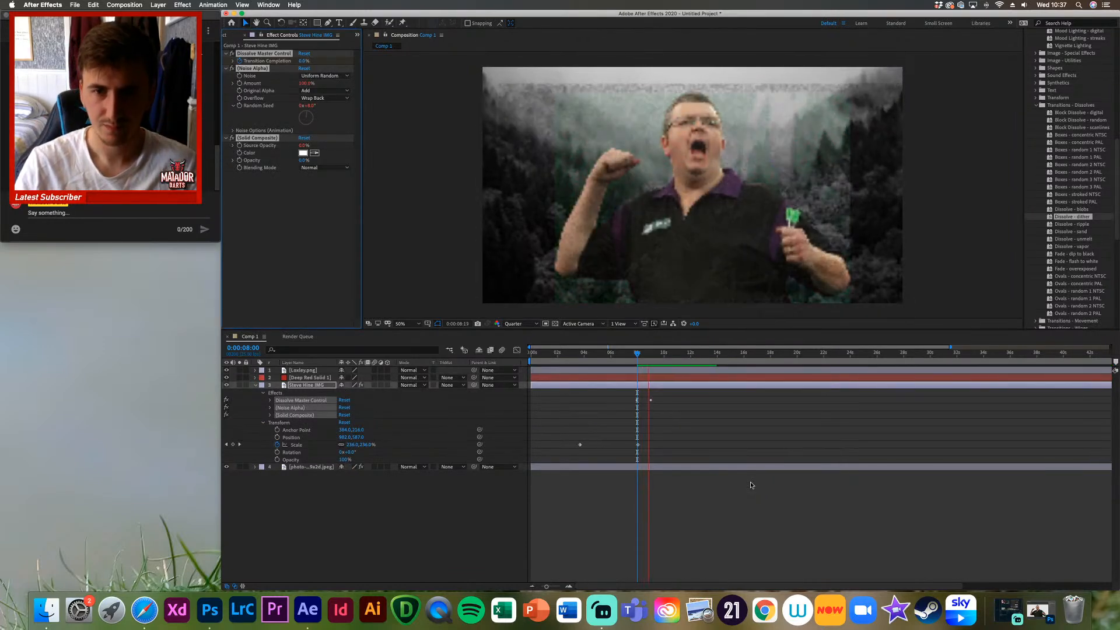
pyautogui.moveTo(657, 356); pyautogui.dragTo(643, 357)
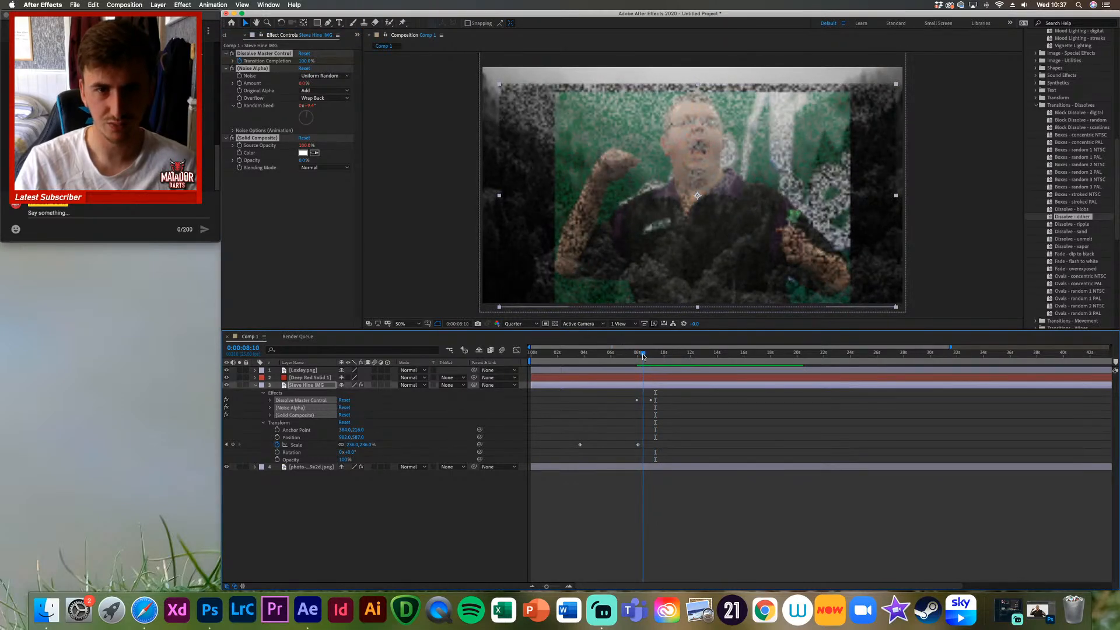
pyautogui.press('super+z')
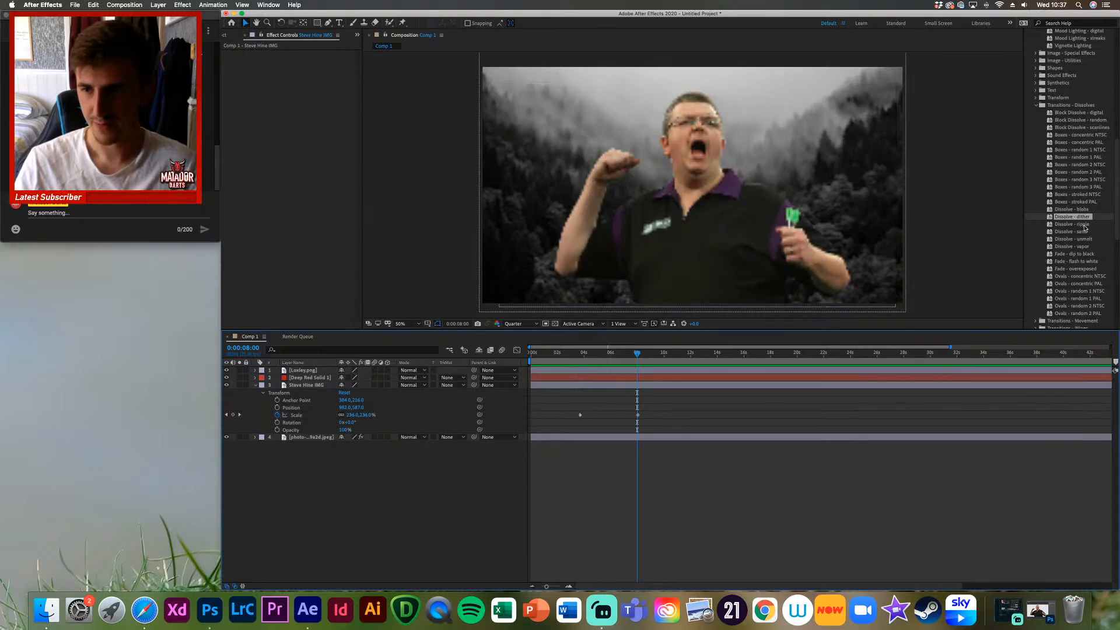
# Step: Try the Dissolve - ripple preset on the darts player's image layer at 0:00:08:00, preview it and undo it
pyautogui.click(1086, 225)
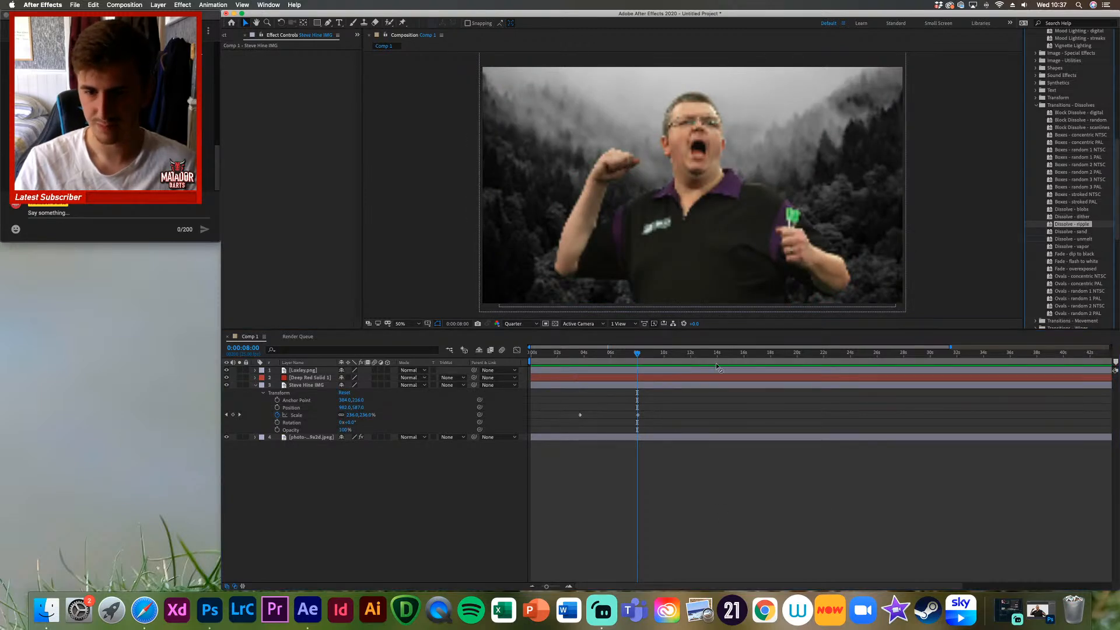
pyautogui.moveTo(717, 366); pyautogui.dragTo(717, 385)
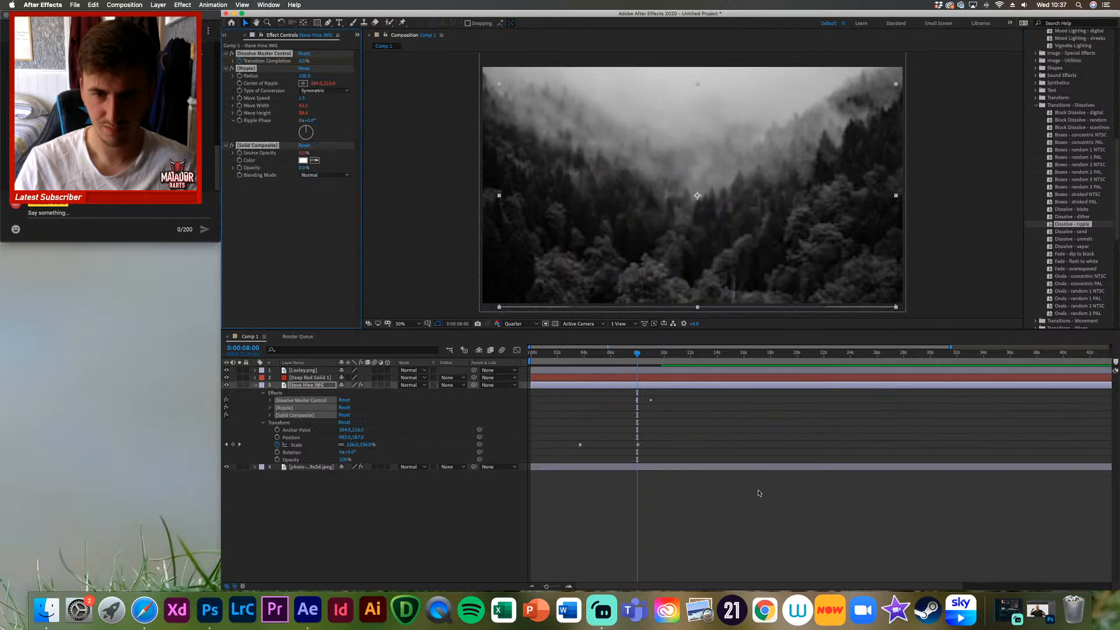
pyautogui.press('space')
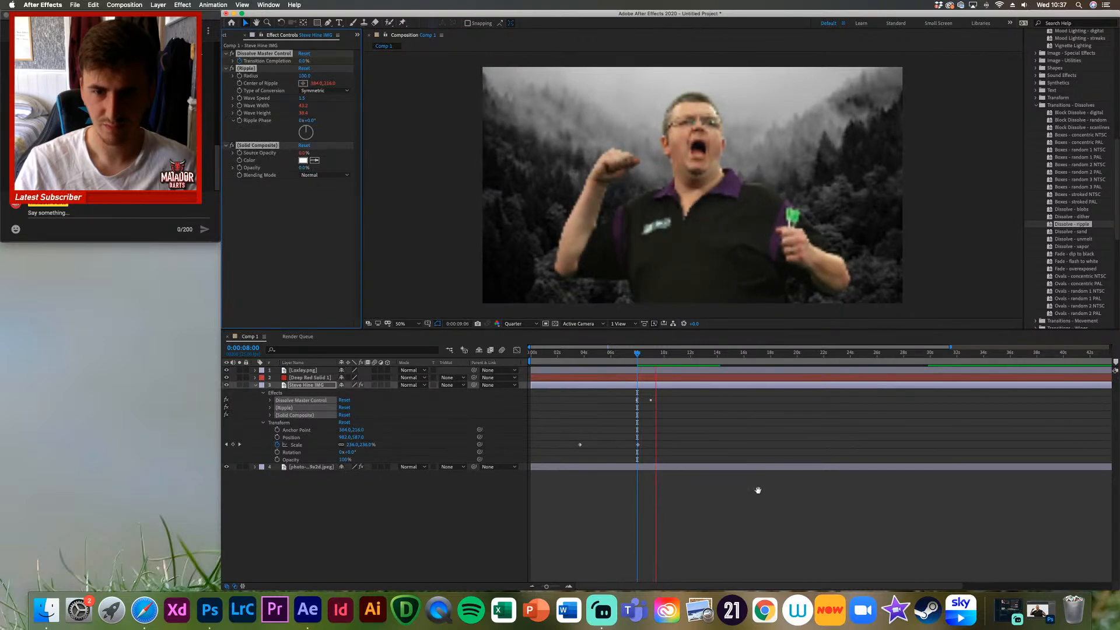
pyautogui.press('space')
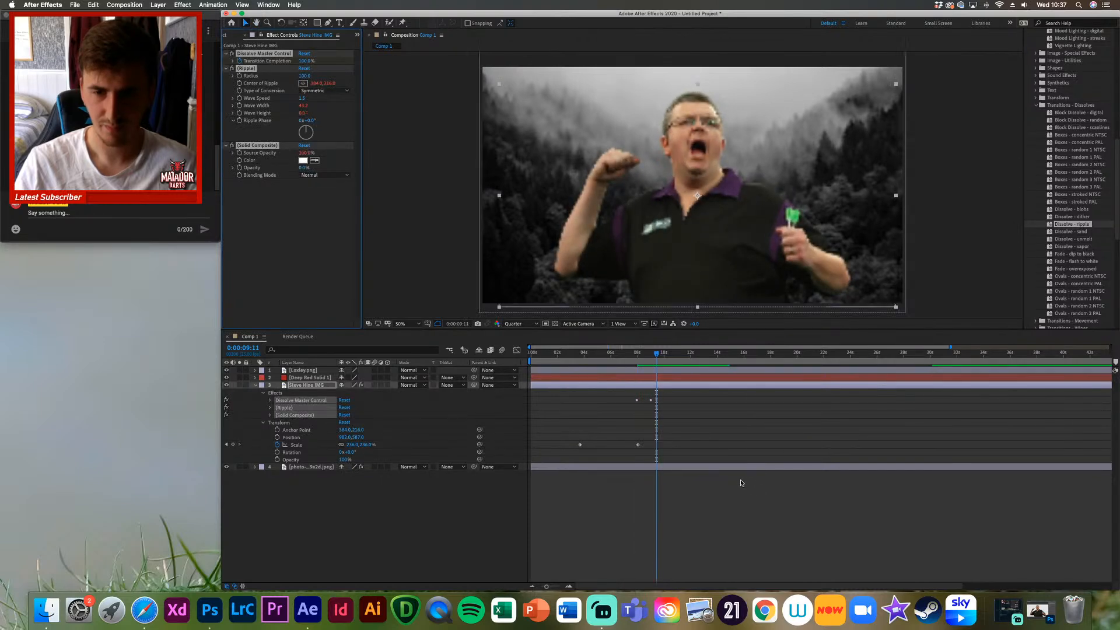
pyautogui.press('super+z')
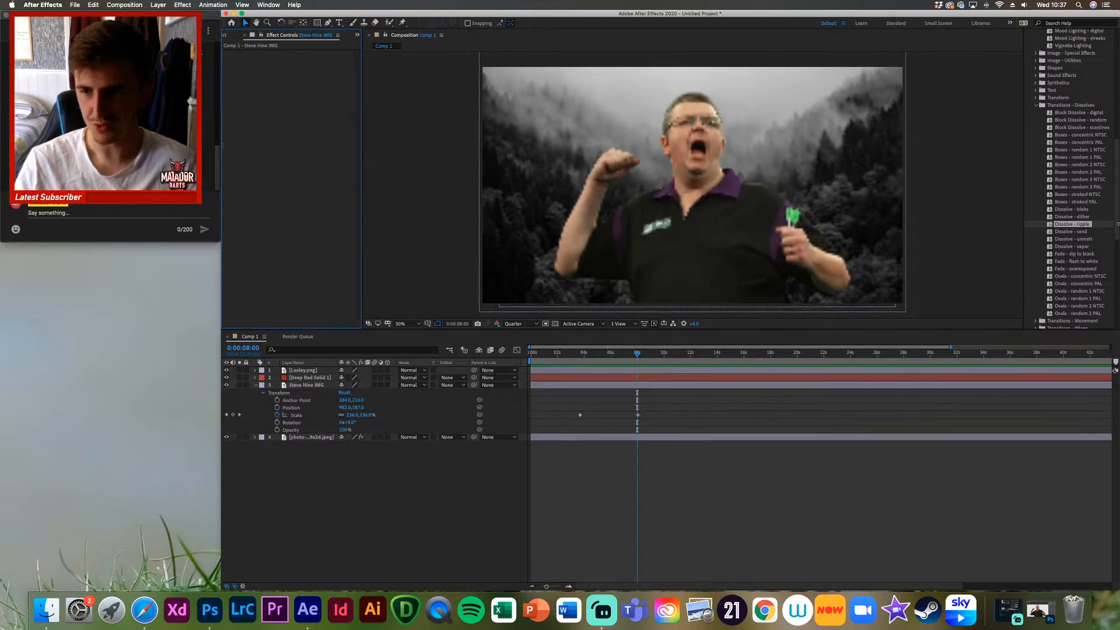
# Step: Try the Dissolve - sand preset on the darts player's image layer at 0:00:08:00, preview it and remove it
pyautogui.click(1071, 232)
pyautogui.moveTo(689, 347); pyautogui.dragTo(649, 386)
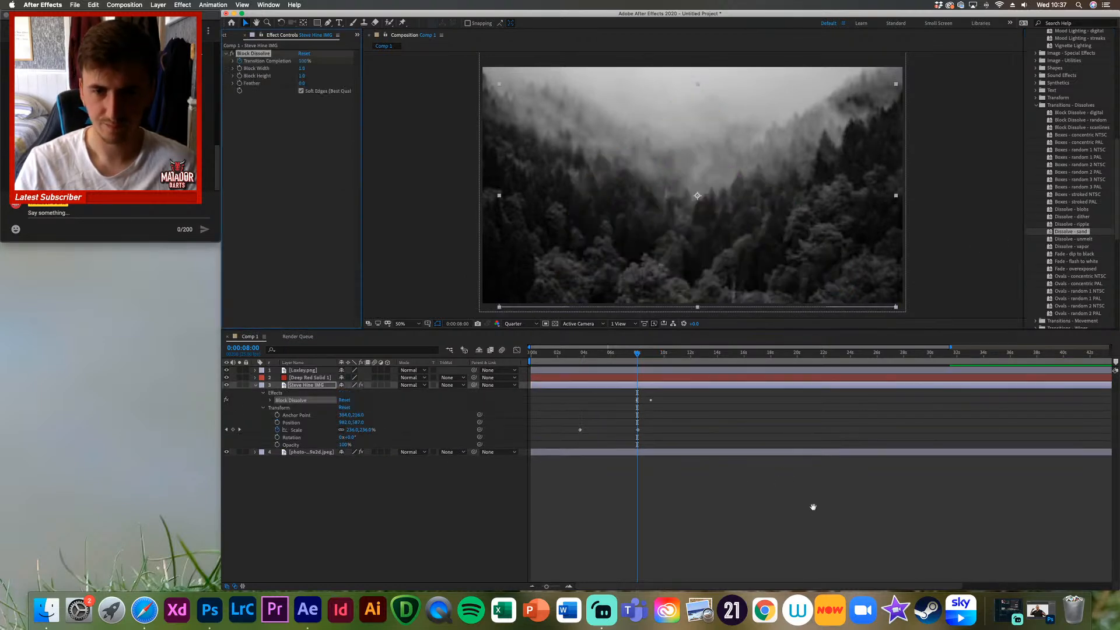
pyautogui.press('space')
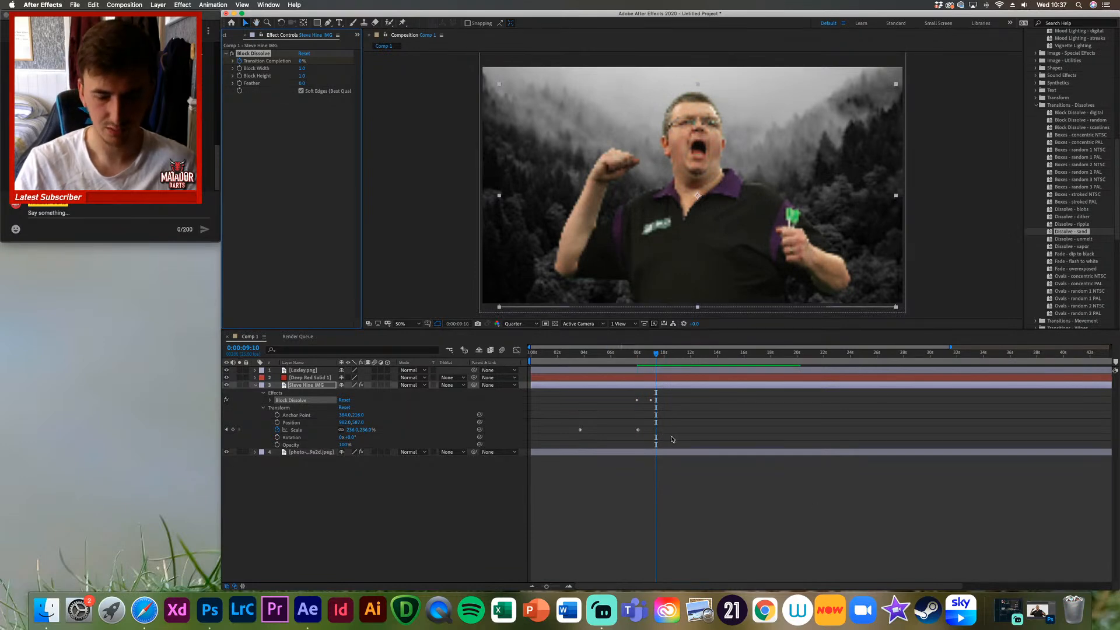
pyautogui.press('Delete')
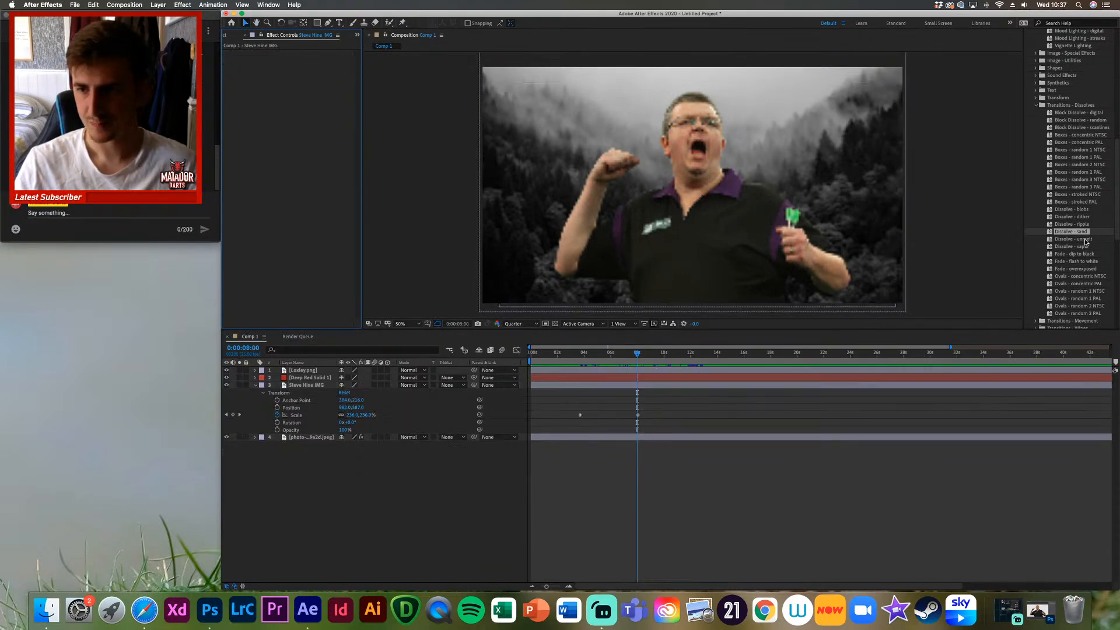
# Step: Try the Dissolve - unmelt preset on the darts player's image layer at 0:00:08:00, preview it and remove it
pyautogui.moveTo(1087, 239); pyautogui.dragTo(797, 447)
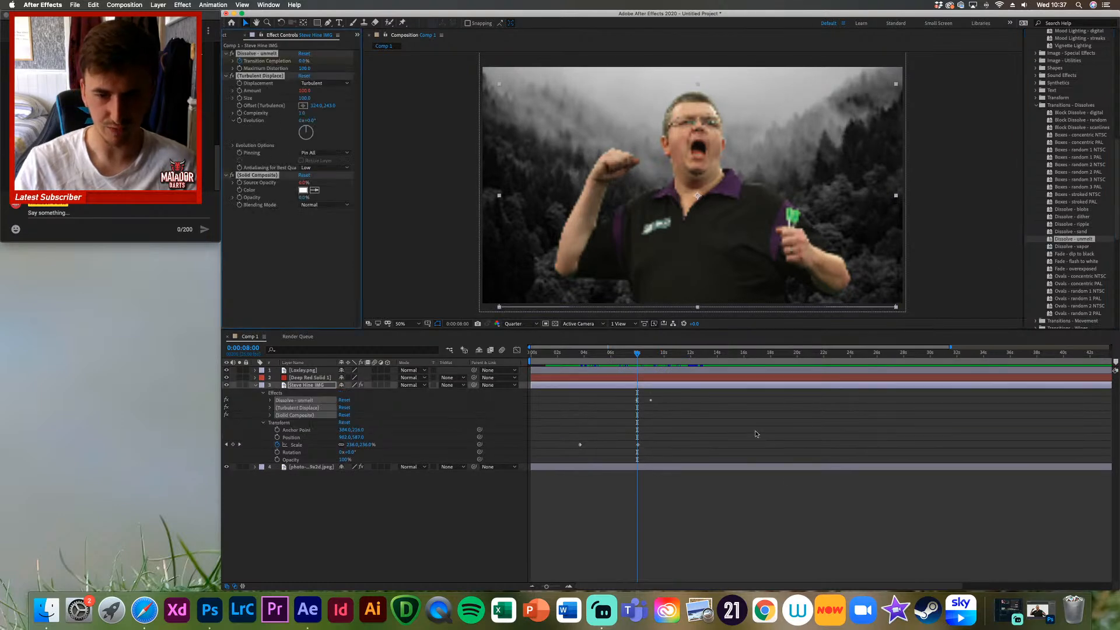
pyautogui.press('space')
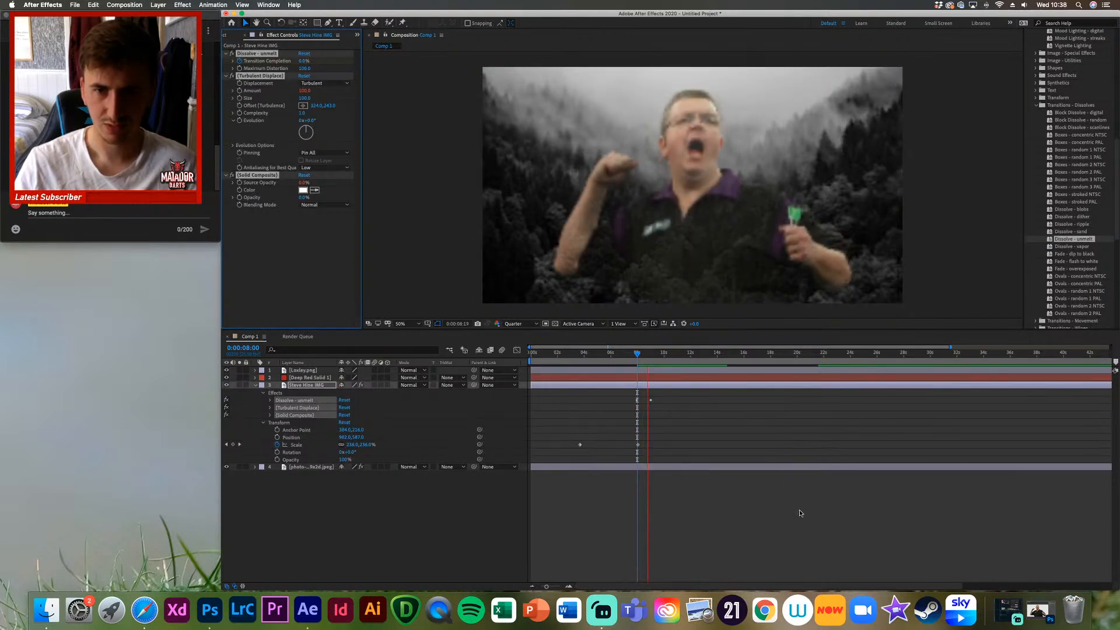
pyautogui.press('Delete')
# Step: Try the Dissolve - vapor preset on the darts player's image layer at 0:00:08:00, preview it and undo it
pyautogui.click(1088, 247)
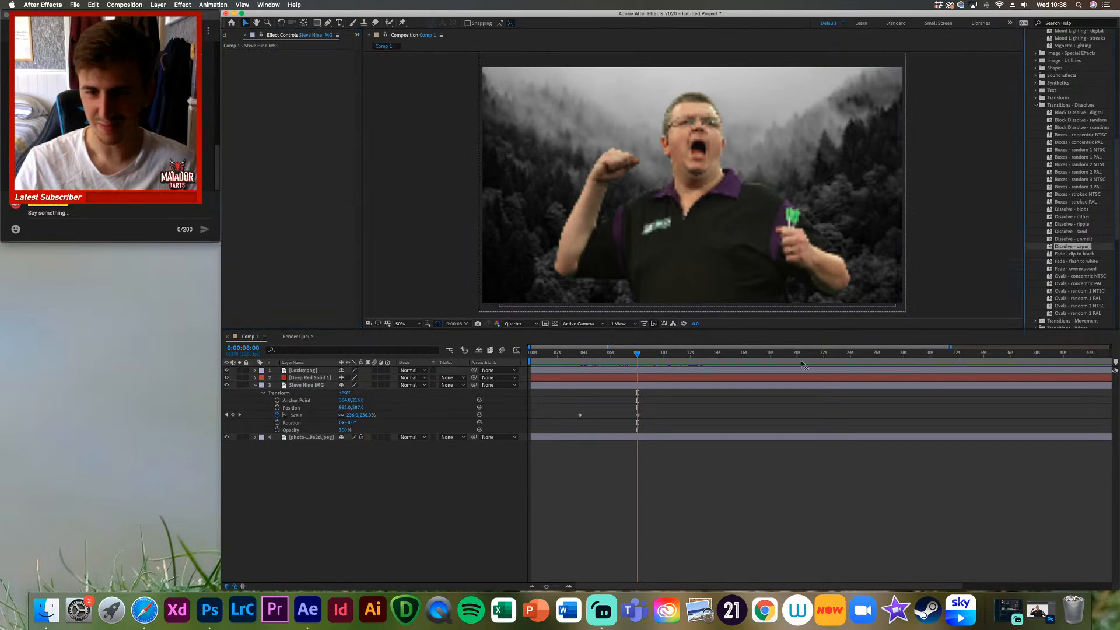
pyautogui.moveTo(804, 365); pyautogui.dragTo(739, 405)
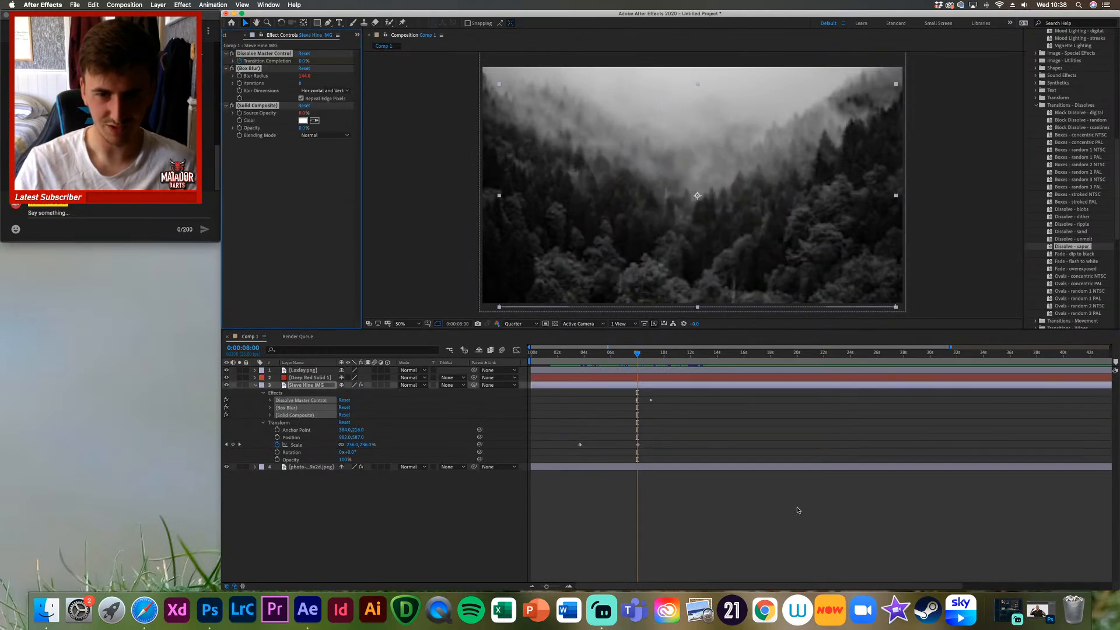
pyautogui.press('space')
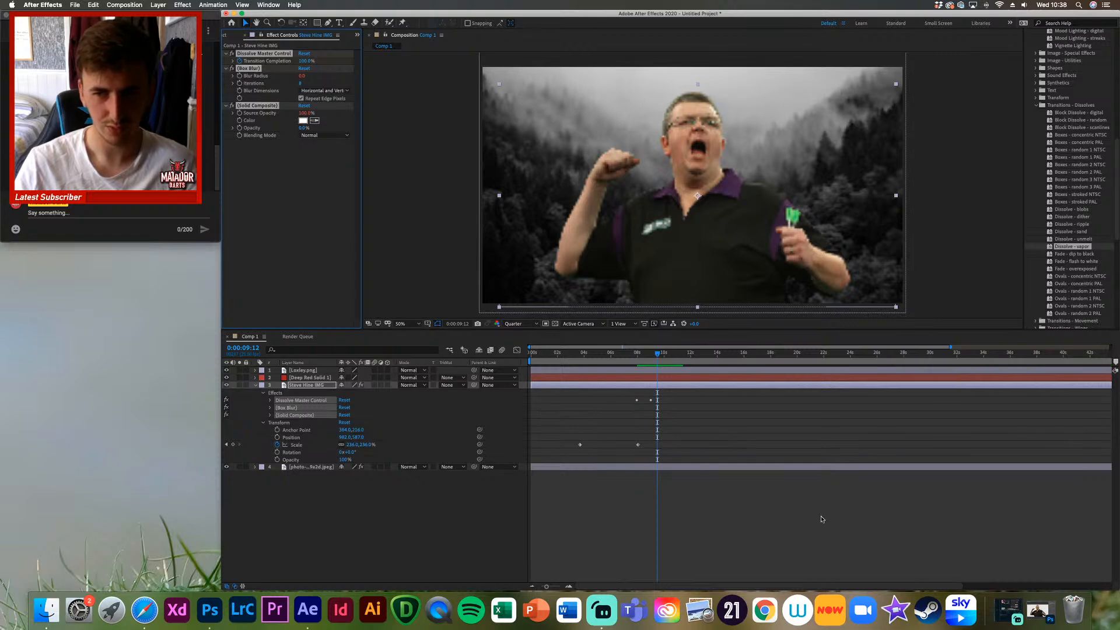
pyautogui.press('super+z')
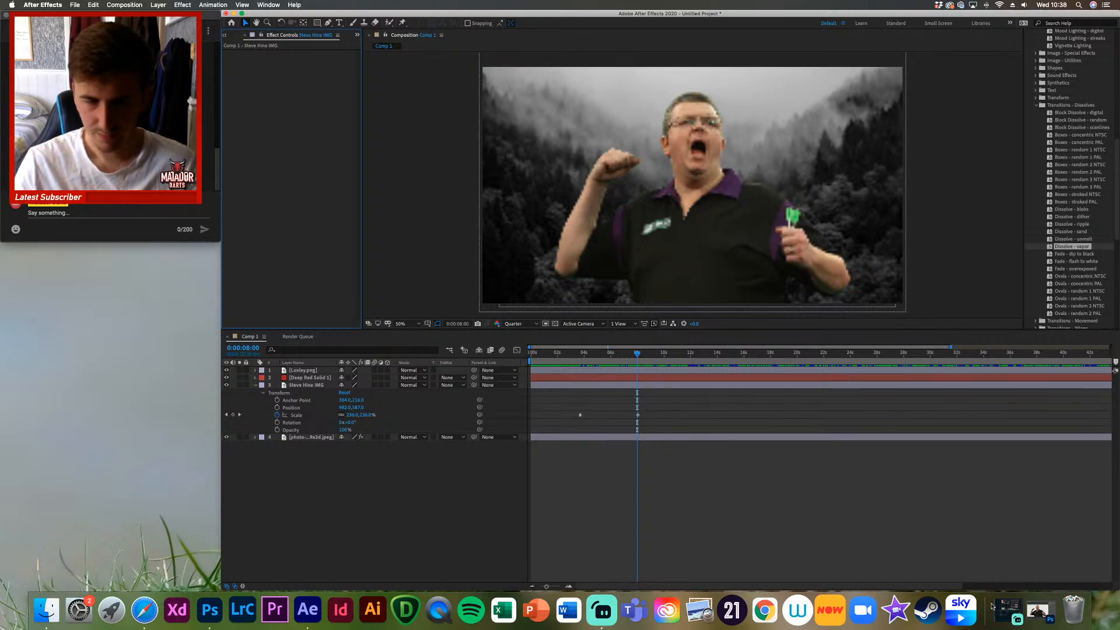
# Step: Switch to the minimized Streamlabs OBS window
pyautogui.click(1007, 610)
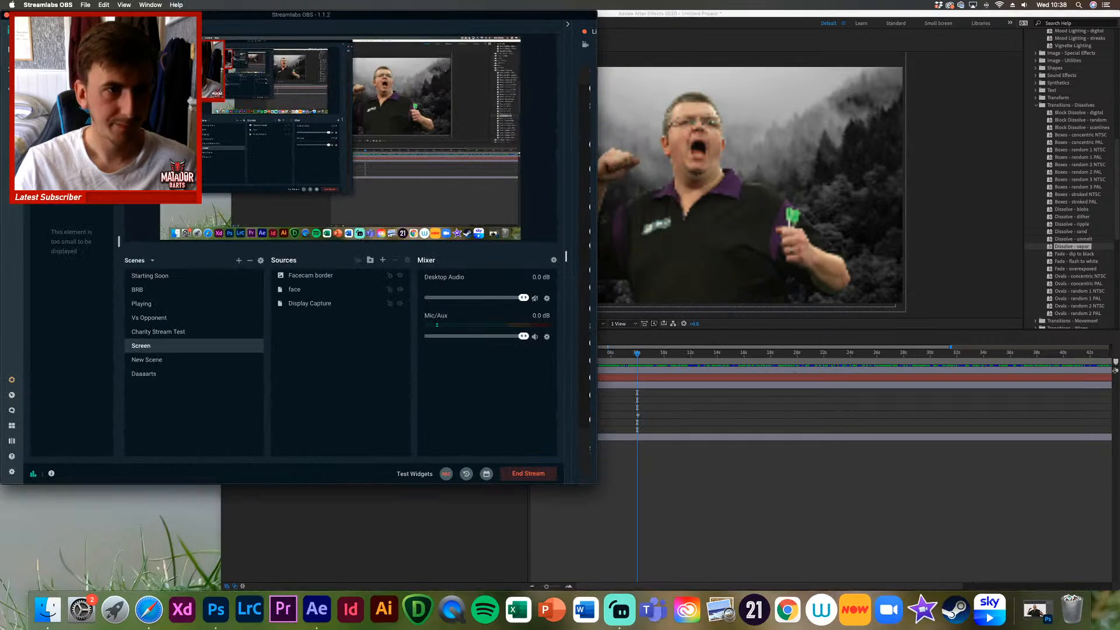
# Step: Unmute the Mic/Aux channel in Streamlabs OBS, minimize its window and switch back to the After Effects timeline
pyautogui.click(16, 15)
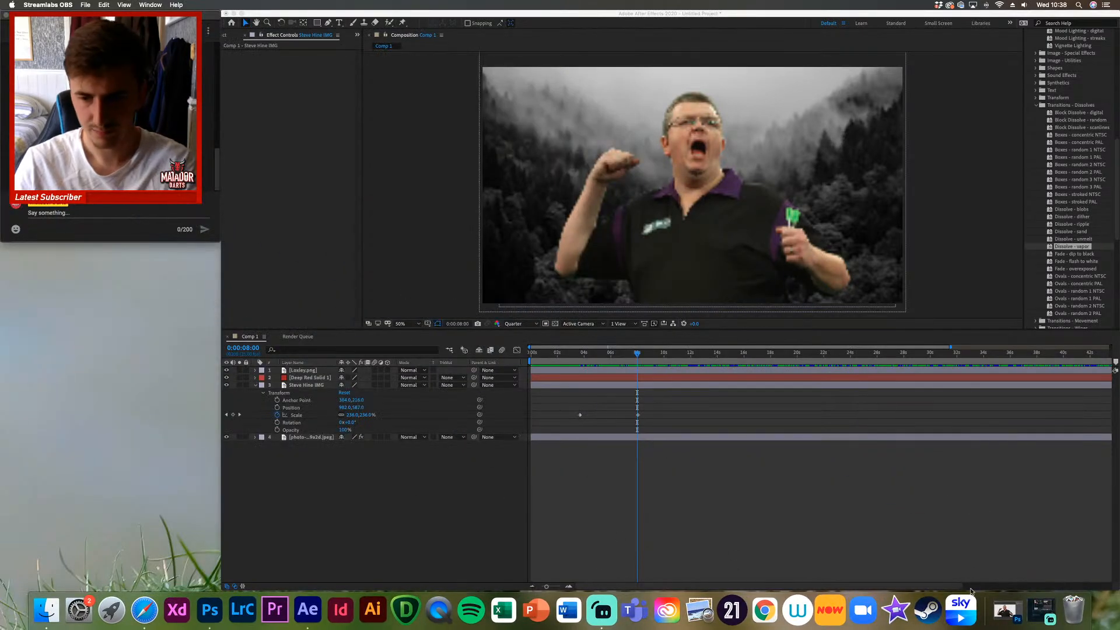
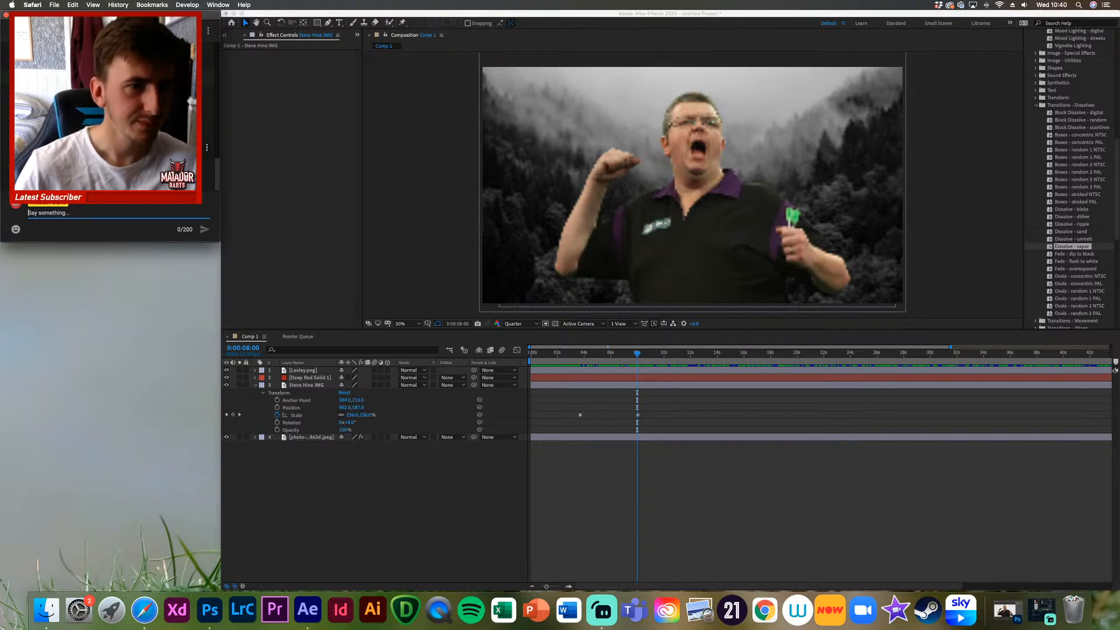
pyautogui.click(116, 147)
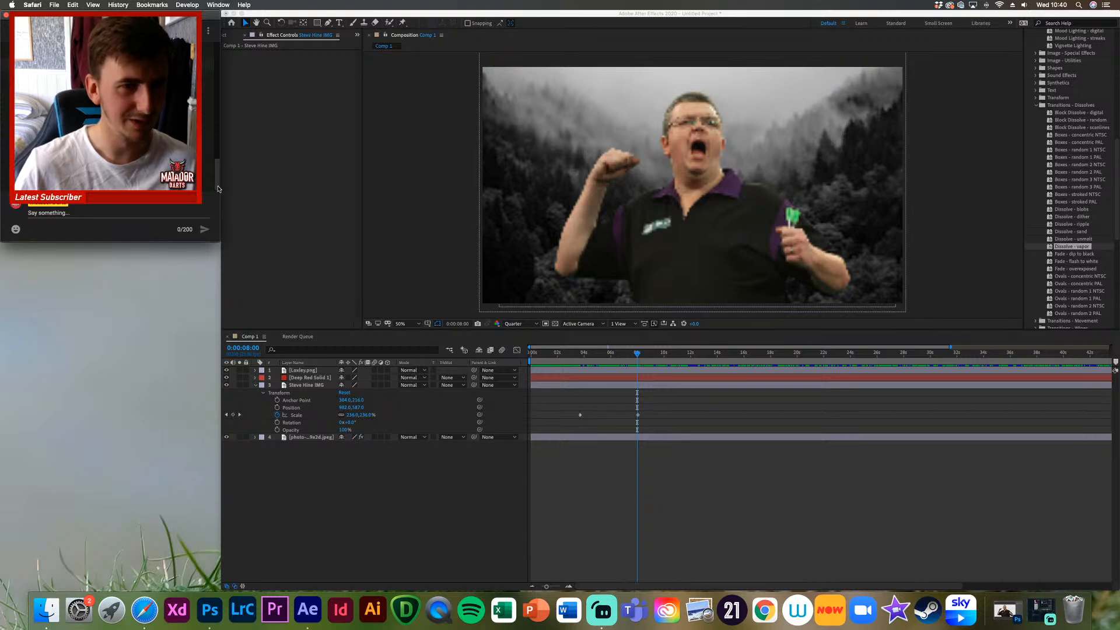
pyautogui.click(1042, 610)
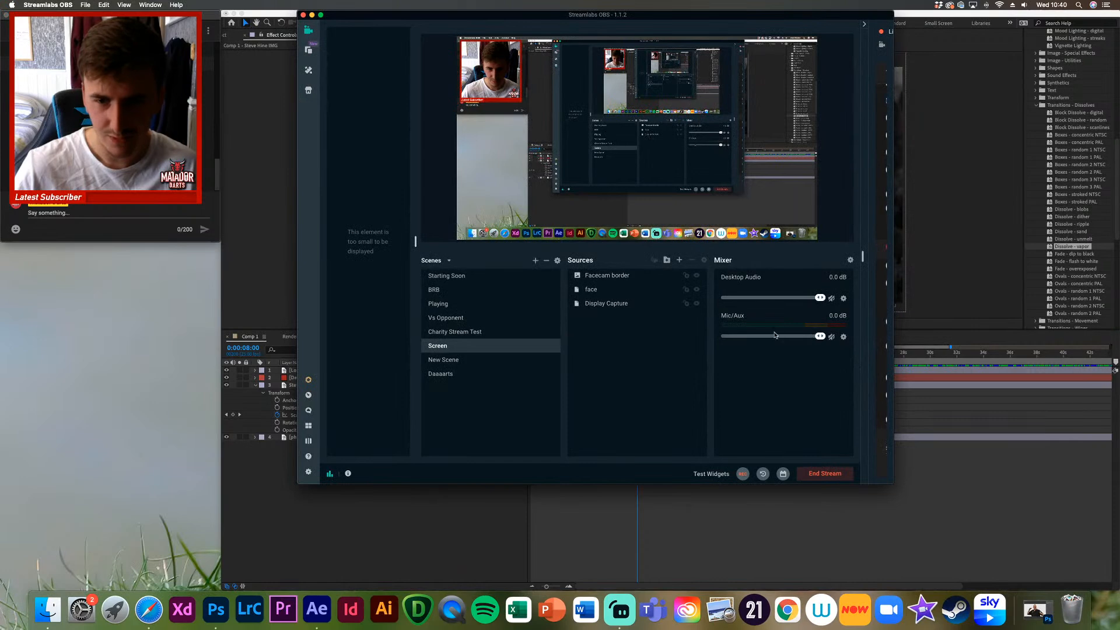
pyautogui.click(830, 336)
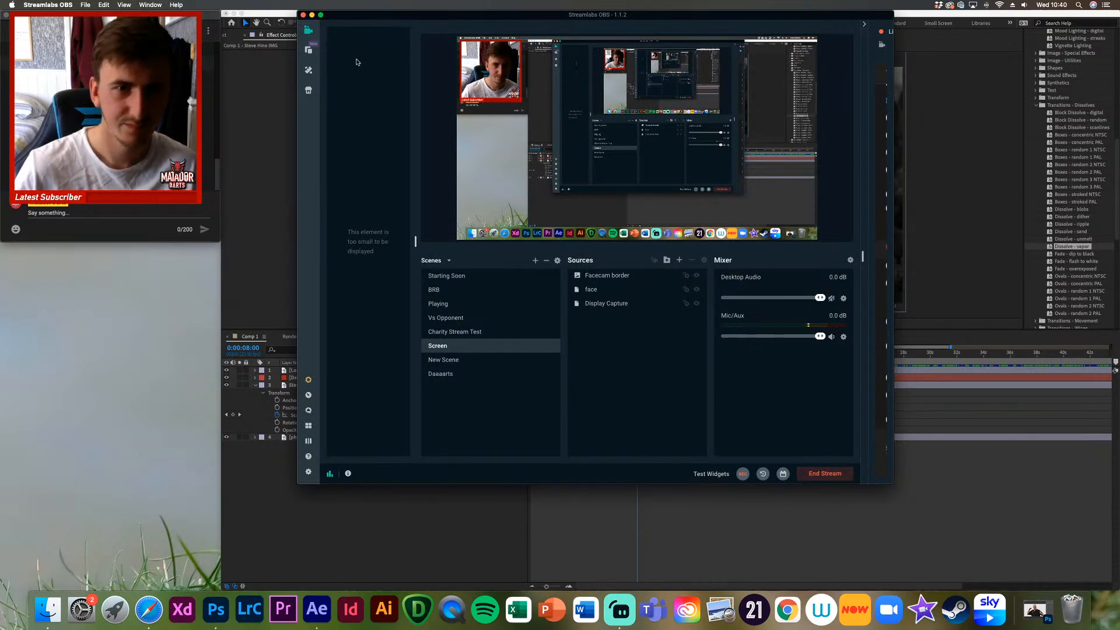
pyautogui.click(312, 15)
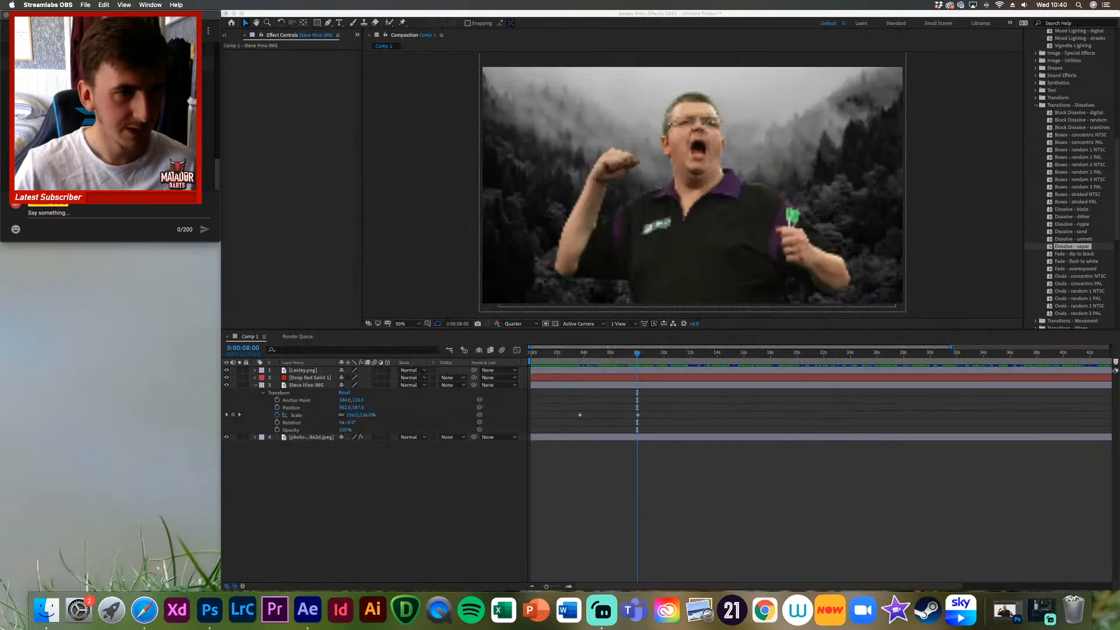
pyautogui.click(218, 170)
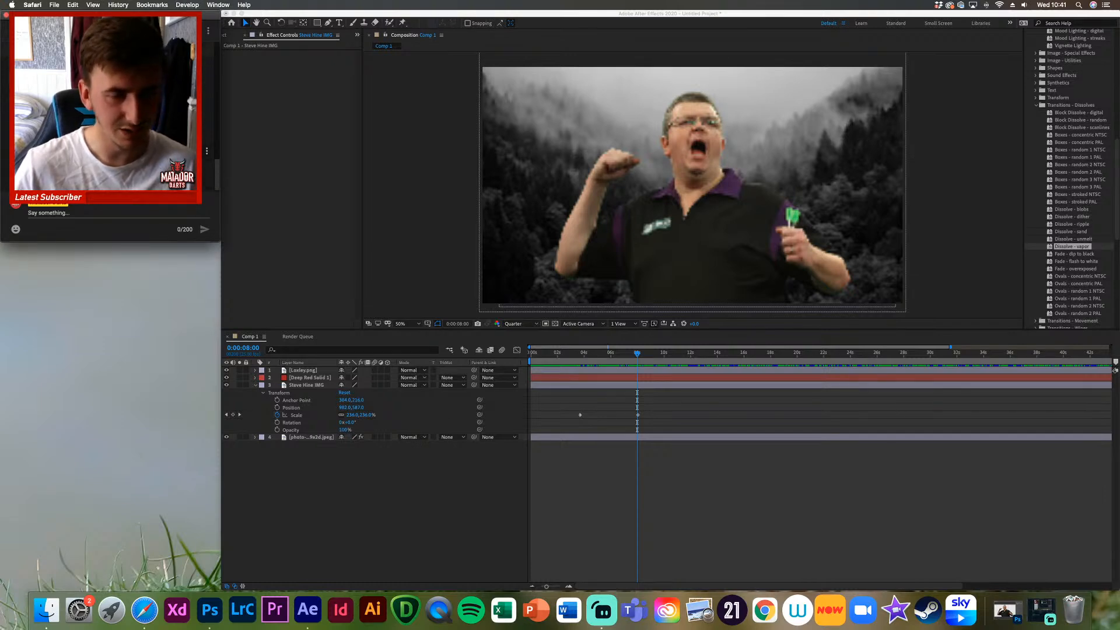
pyautogui.click(678, 523)
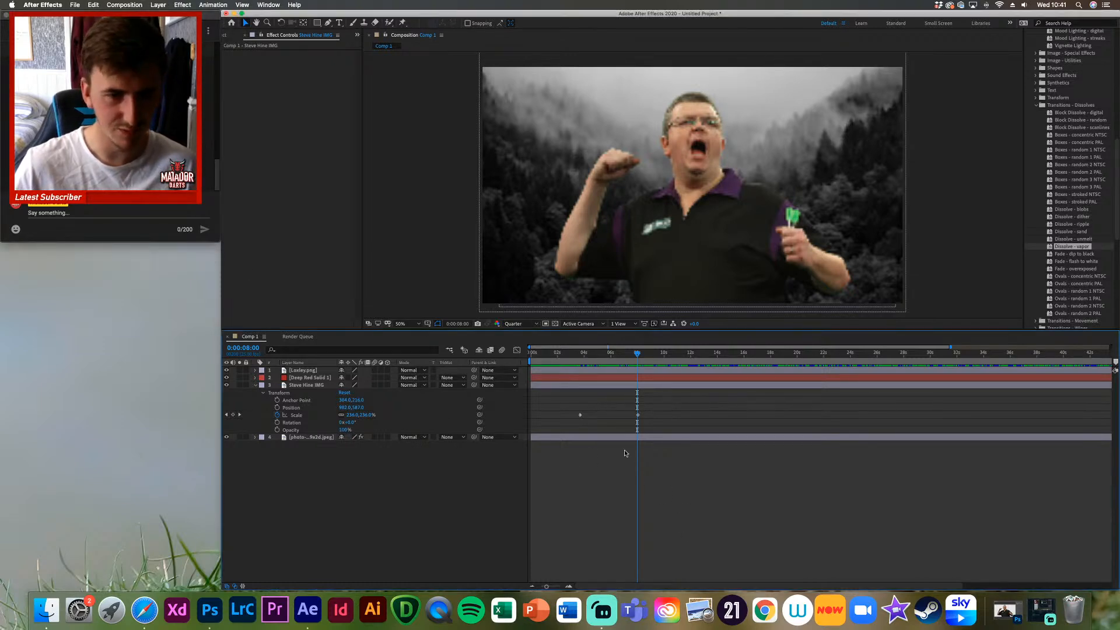
# Step: Try the Fade - dip to black preset on the darts player's image layer at 0:00:07:21, preview it and undo it
pyautogui.moveTo(636, 355); pyautogui.dragTo(612, 375)
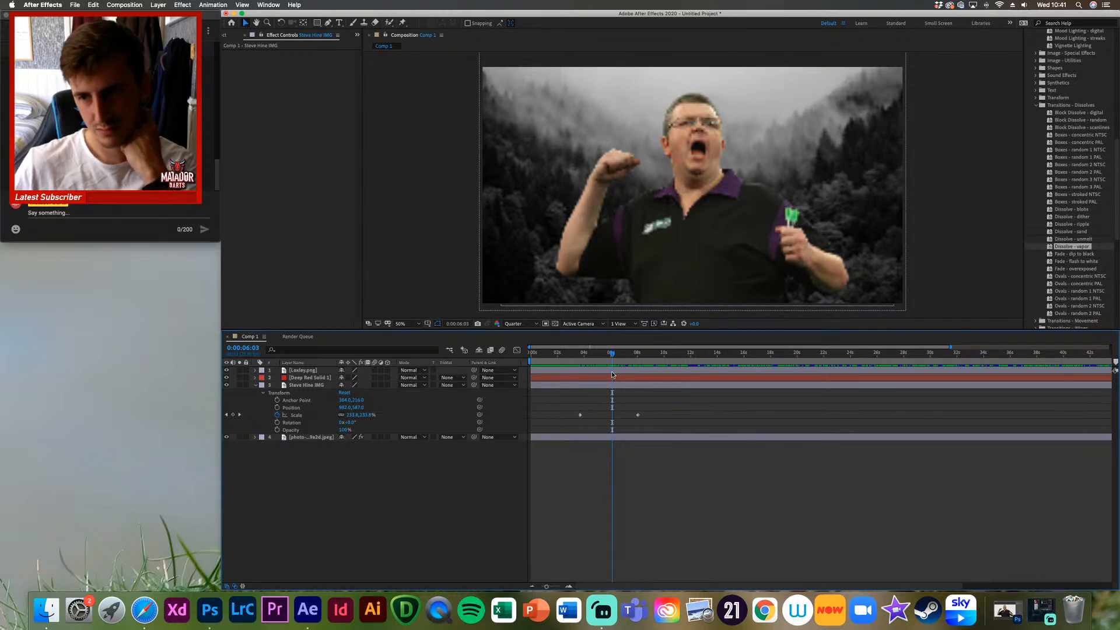
pyautogui.moveTo(612, 352)
pyautogui.mouseDown()
pyautogui.moveTo(583, 356)
pyautogui.moveTo(591, 361)
pyautogui.mouseUp()
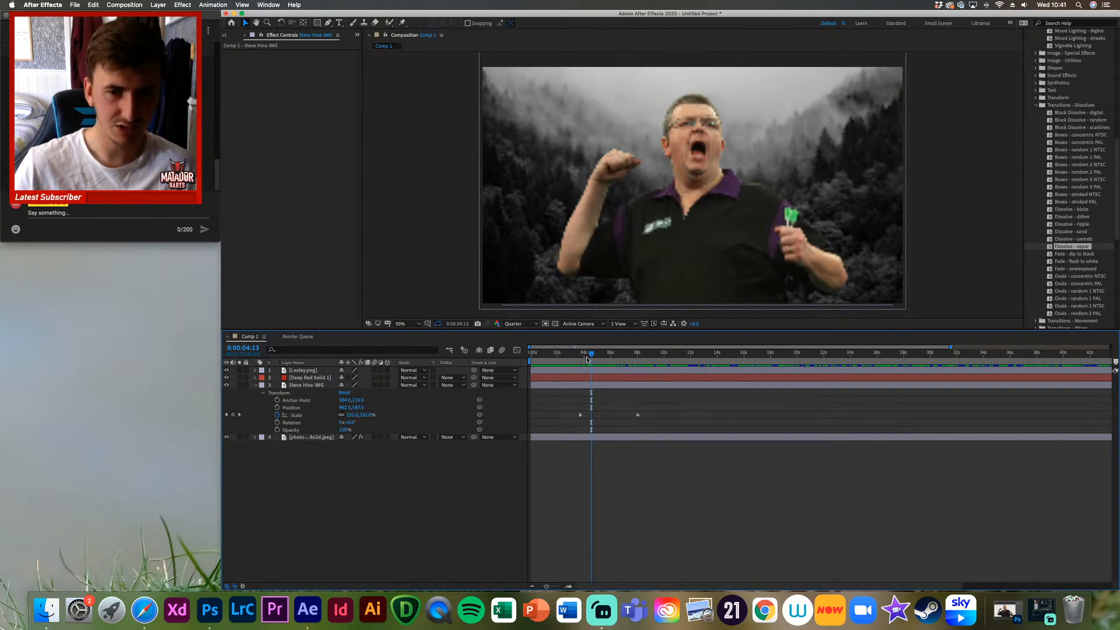
pyautogui.moveTo(592, 356); pyautogui.dragTo(636, 360)
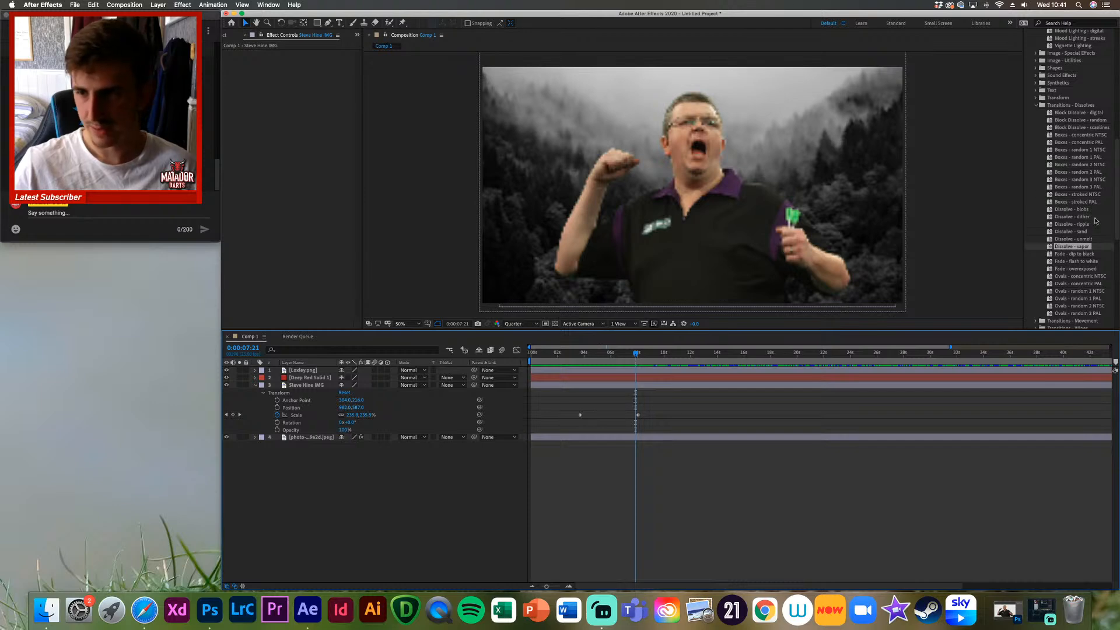
pyautogui.moveTo(1087, 255); pyautogui.dragTo(665, 384)
pyautogui.press('space')
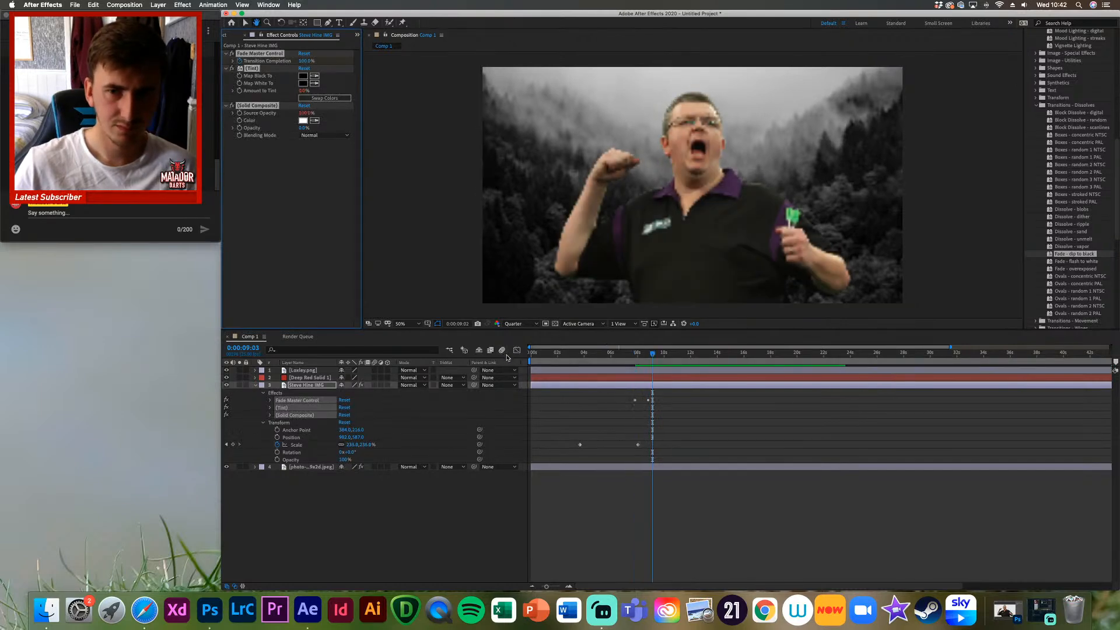
pyautogui.press('super+z')
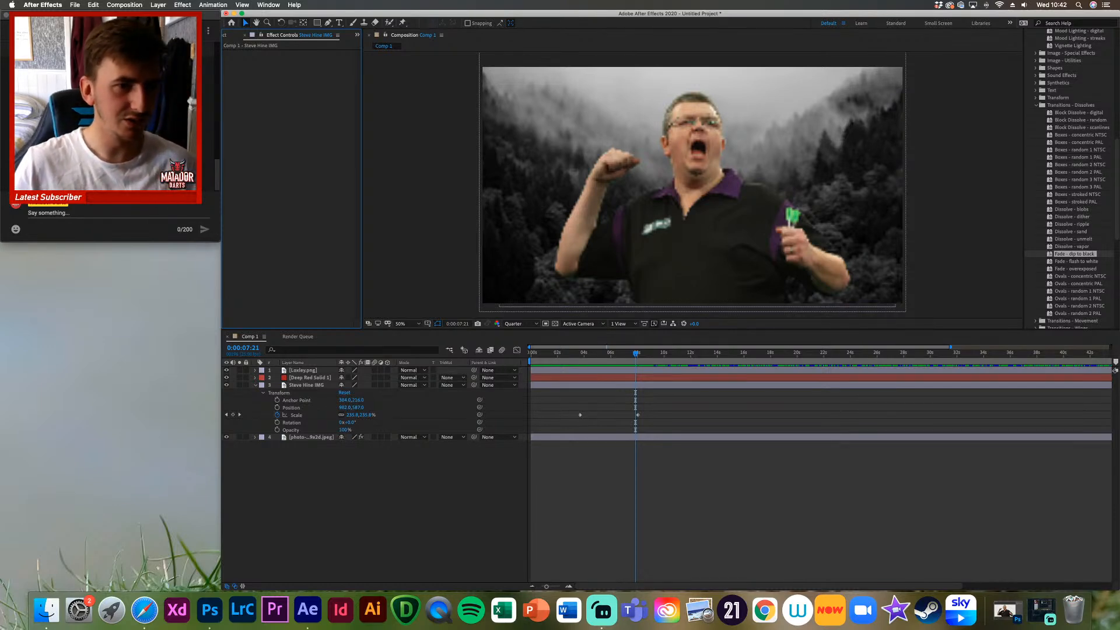
# Step: Try the Fade - overexposed preset on the darts player's image layer at 0:00:07:23, preview it and undo it
pyautogui.click(128, 119)
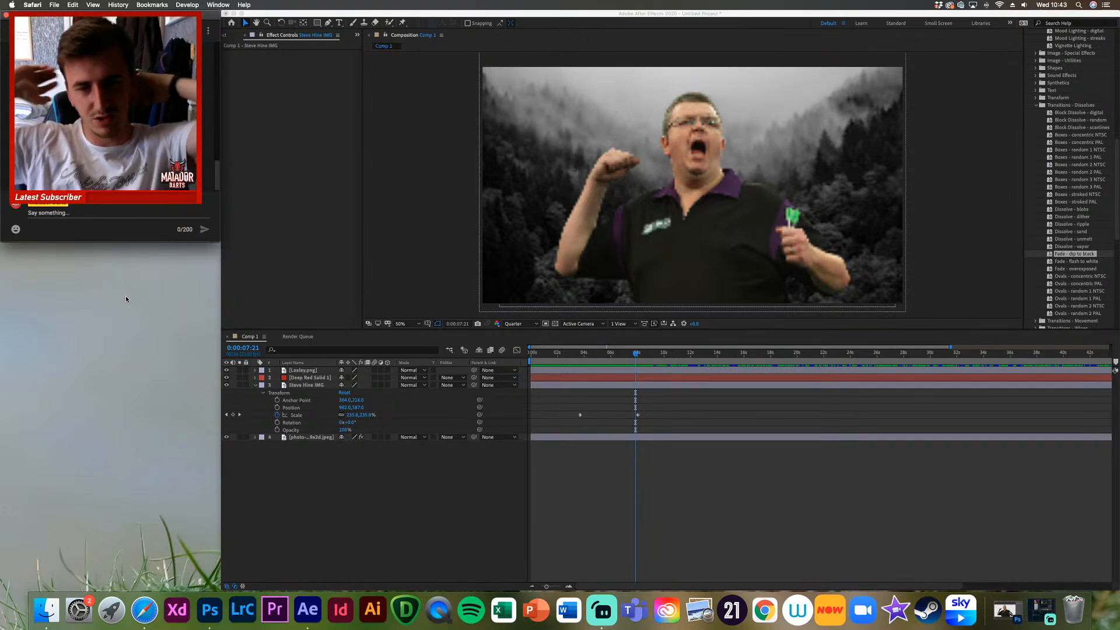
pyautogui.click(636, 356)
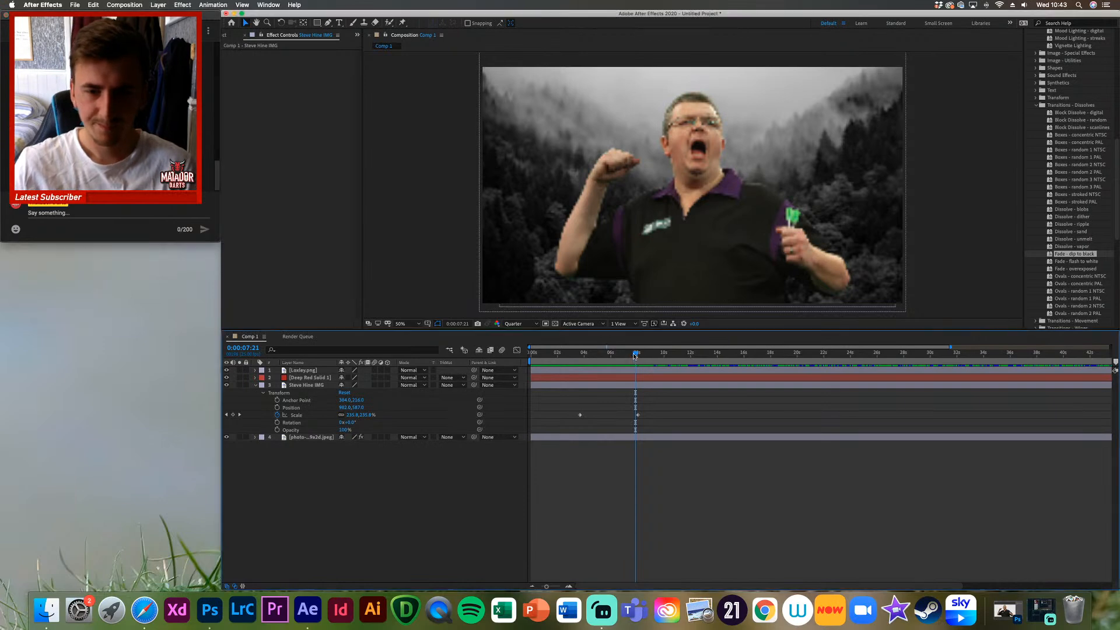
pyautogui.moveTo(635, 357)
pyautogui.mouseDown()
pyautogui.moveTo(612, 356)
pyautogui.moveTo(642, 357)
pyautogui.moveTo(635, 363)
pyautogui.mouseUp()
pyautogui.click(1092, 269)
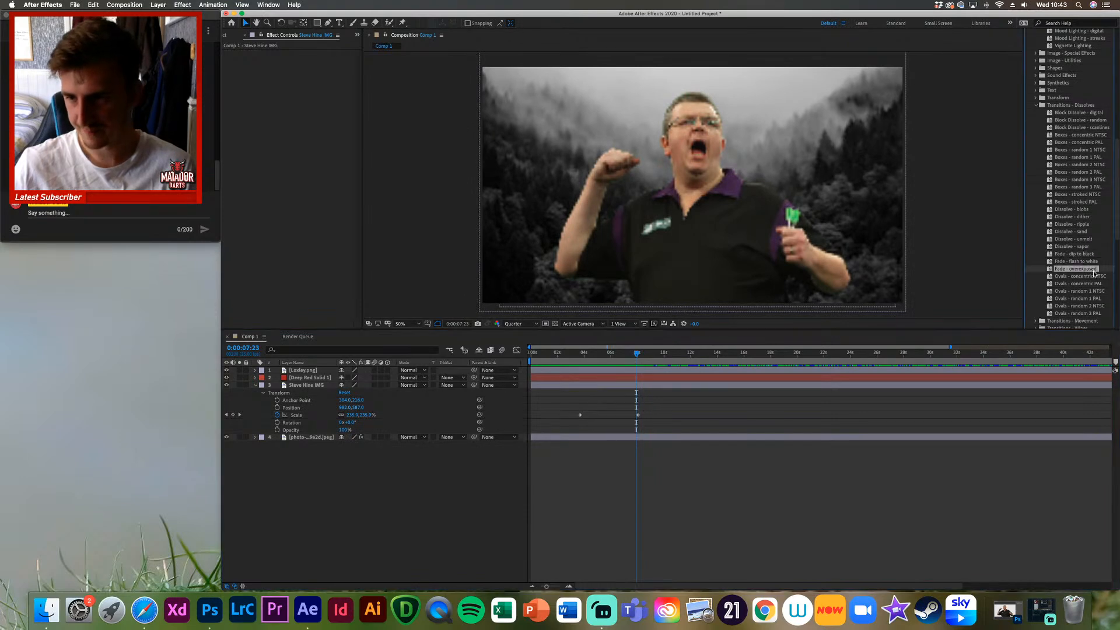
pyautogui.moveTo(1085, 270); pyautogui.dragTo(650, 393)
pyautogui.press('space')
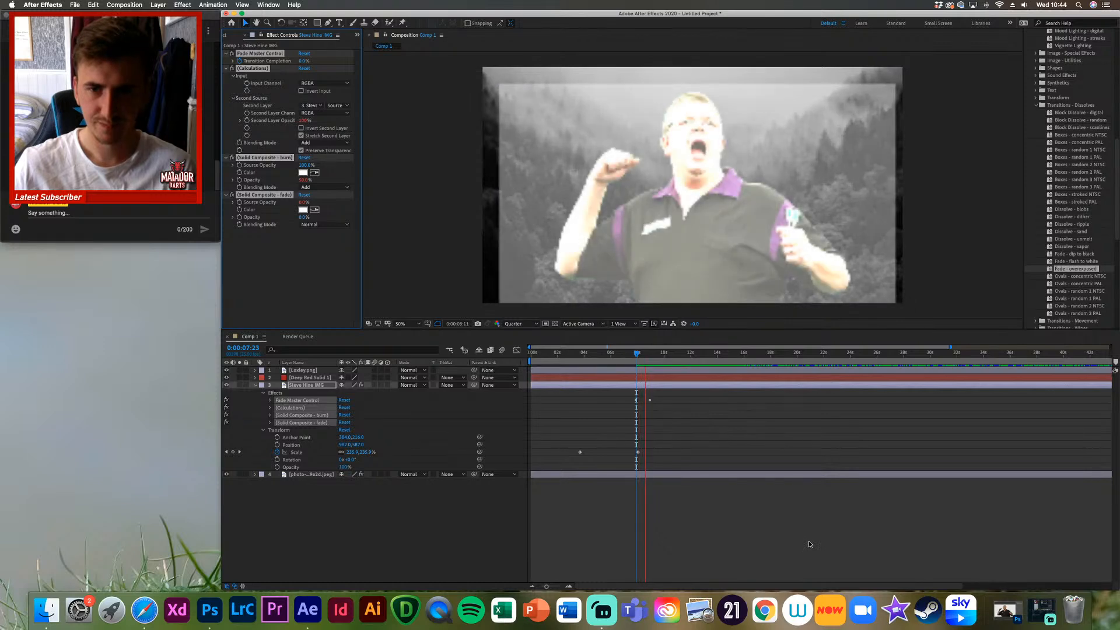
pyautogui.click(644, 354)
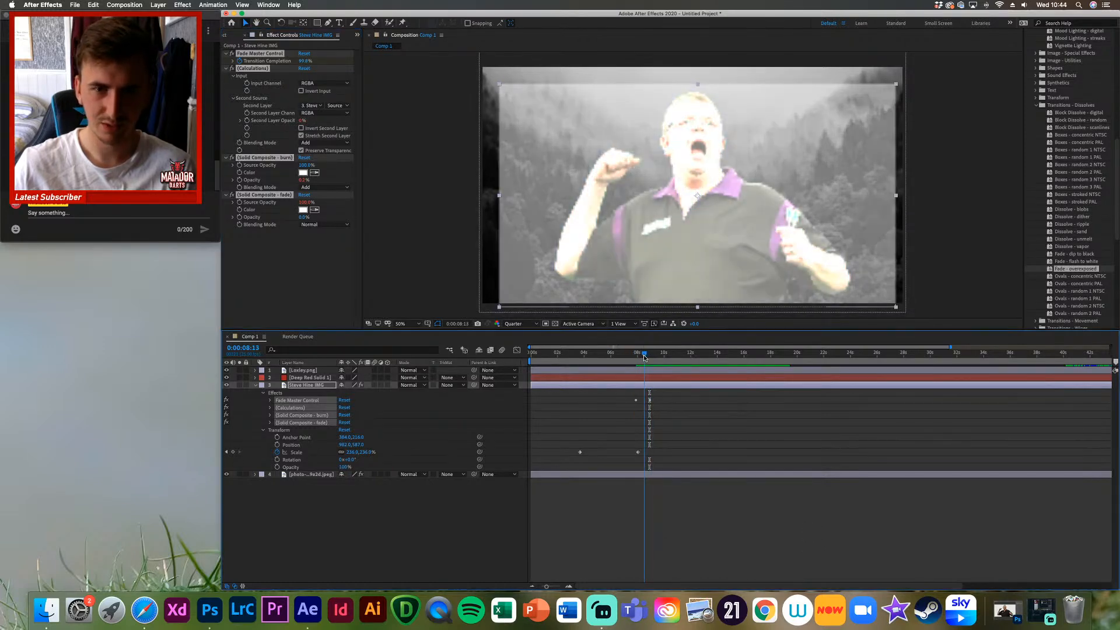
pyautogui.moveTo(644, 355); pyautogui.dragTo(641, 352)
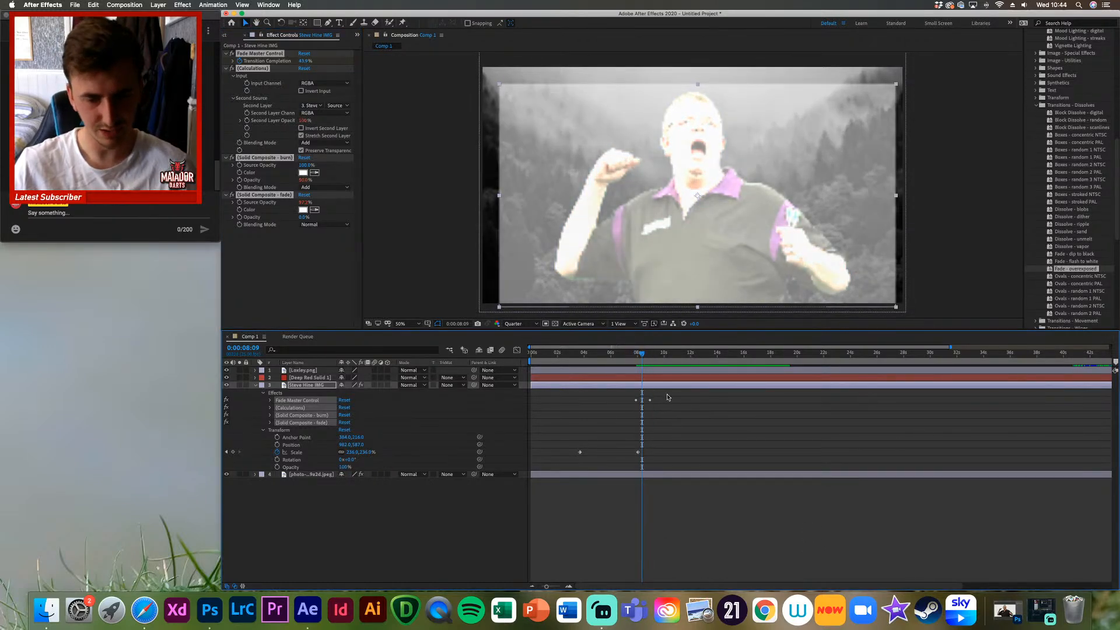
pyautogui.press('super+z')
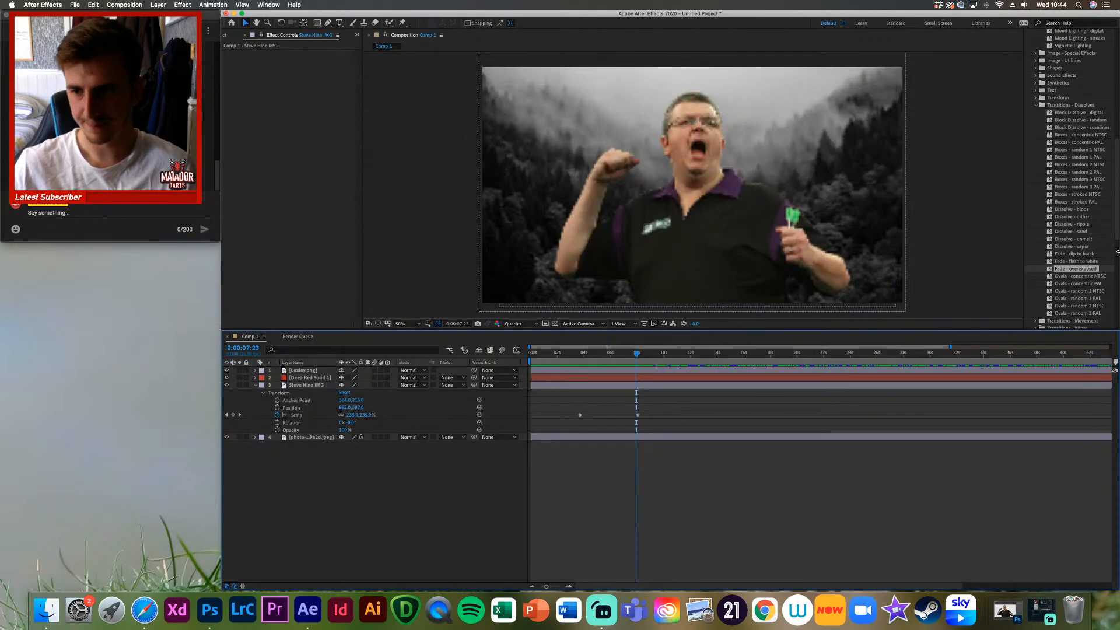
# Step: Collapse the Transitions - Dissolves presets, expand Transitions - Wipes and select the Grid Wipe preset
pyautogui.moveTo(1118, 231); pyautogui.dragTo(1117, 277)
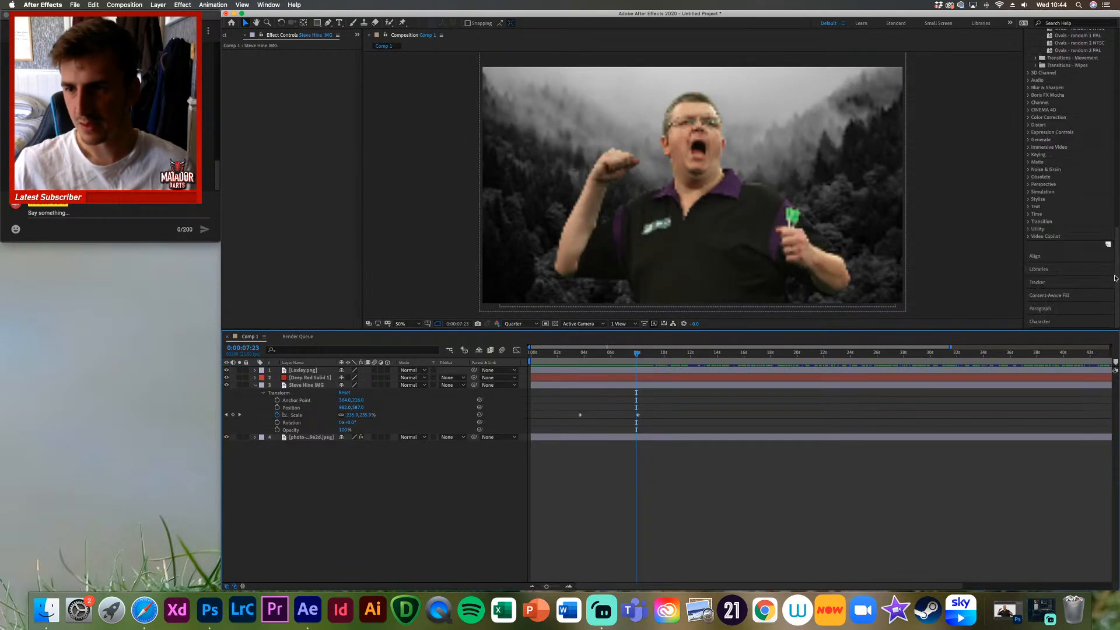
pyautogui.scroll(10, 1048, 274)
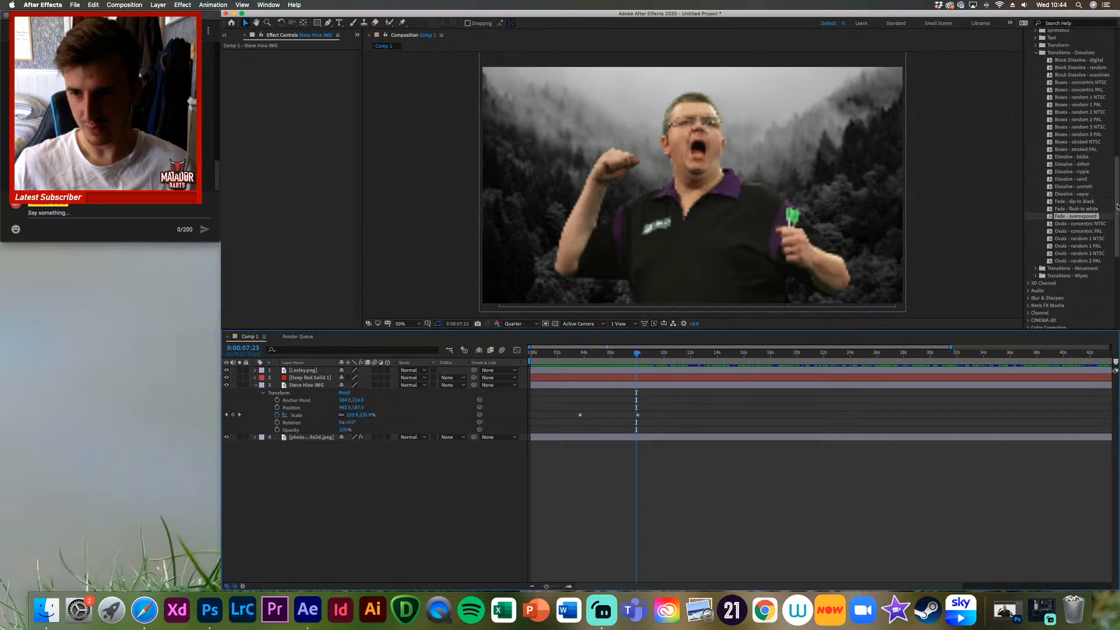
pyautogui.click(1036, 275)
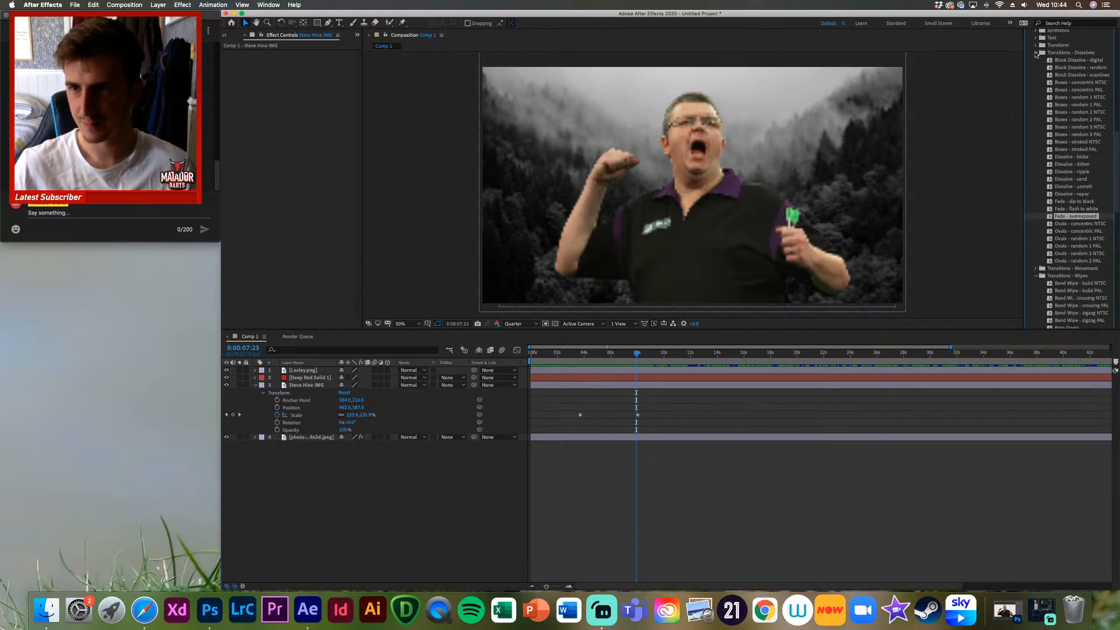
pyautogui.click(1036, 53)
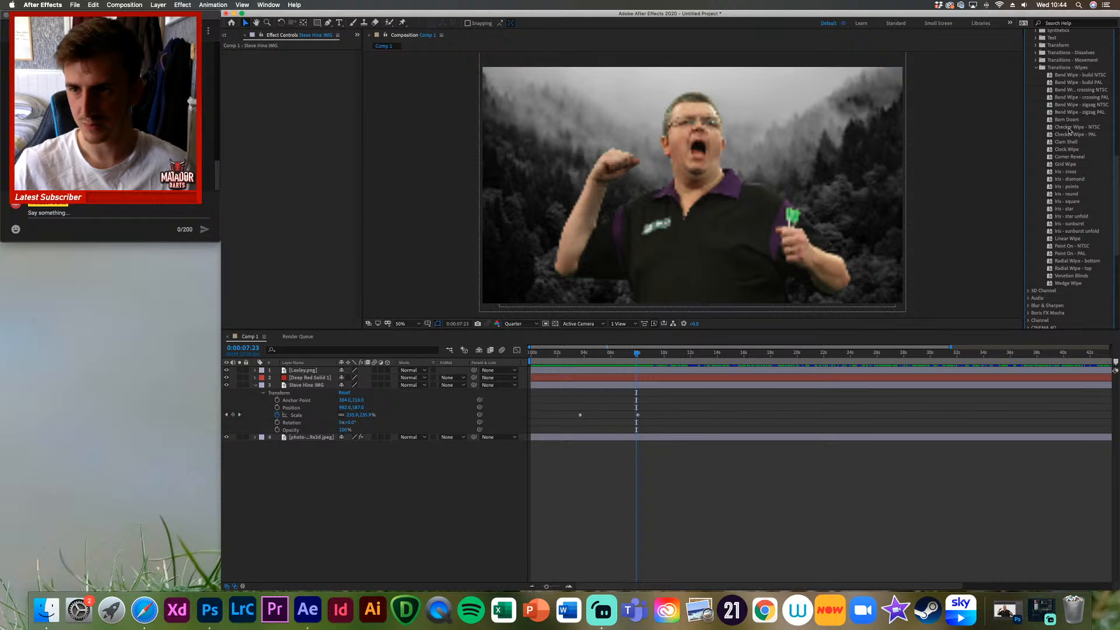
pyautogui.click(1077, 143)
pyautogui.click(1081, 150)
pyautogui.click(1089, 157)
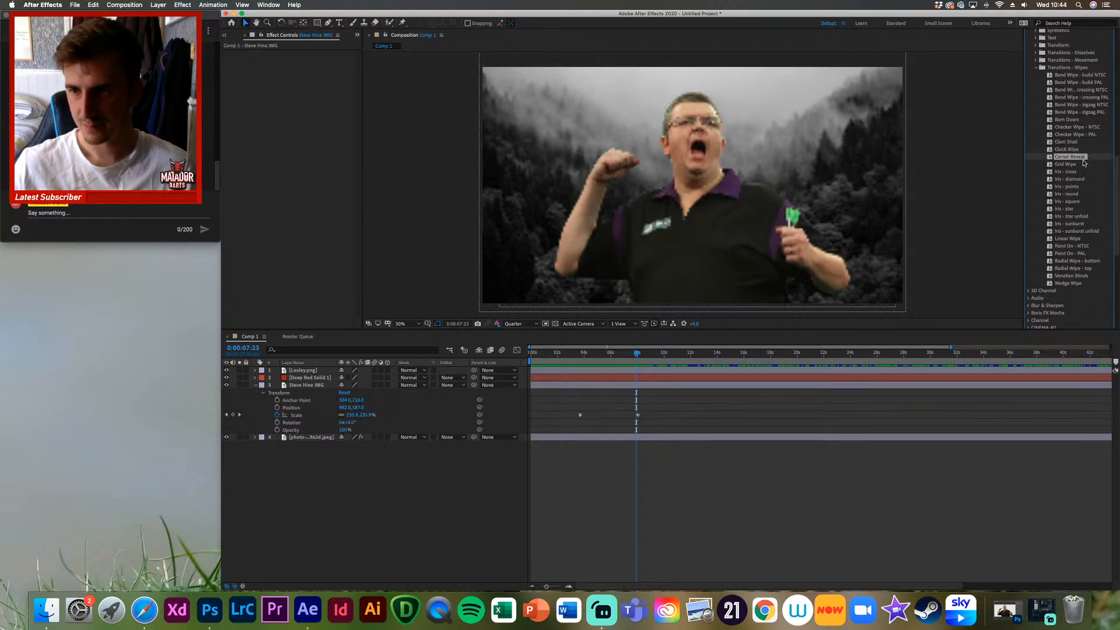
pyautogui.click(1076, 165)
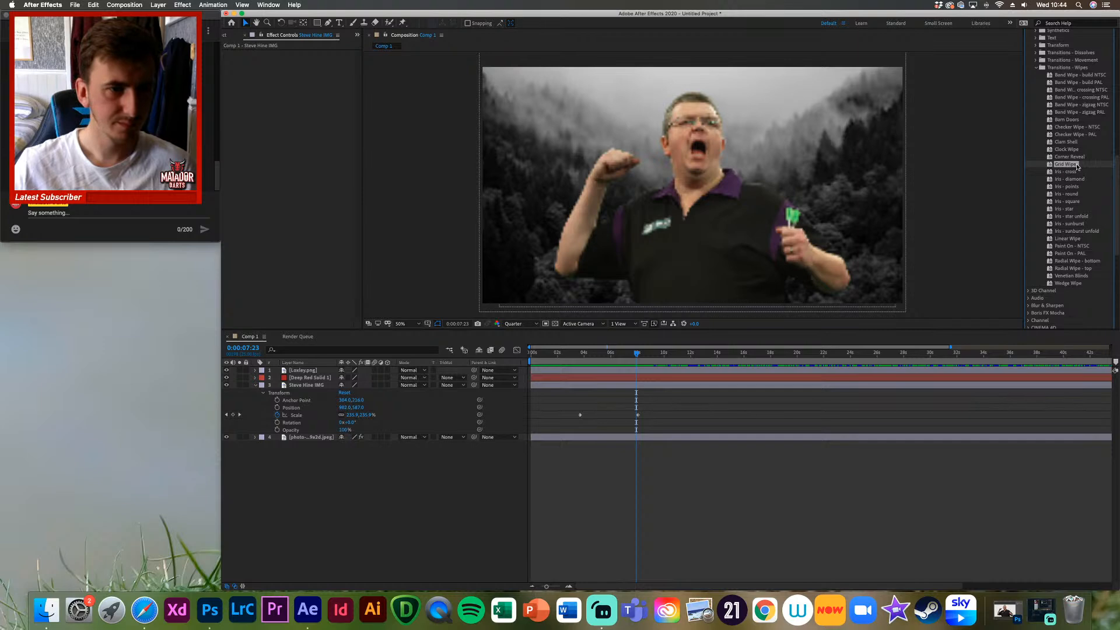
# Step: Try the Grid Wipe preset on the darts player's image layer at 0:00:07:23, shorten it by moving its end keyframe close to the start, and preview it
pyautogui.moveTo(1074, 165); pyautogui.dragTo(654, 387)
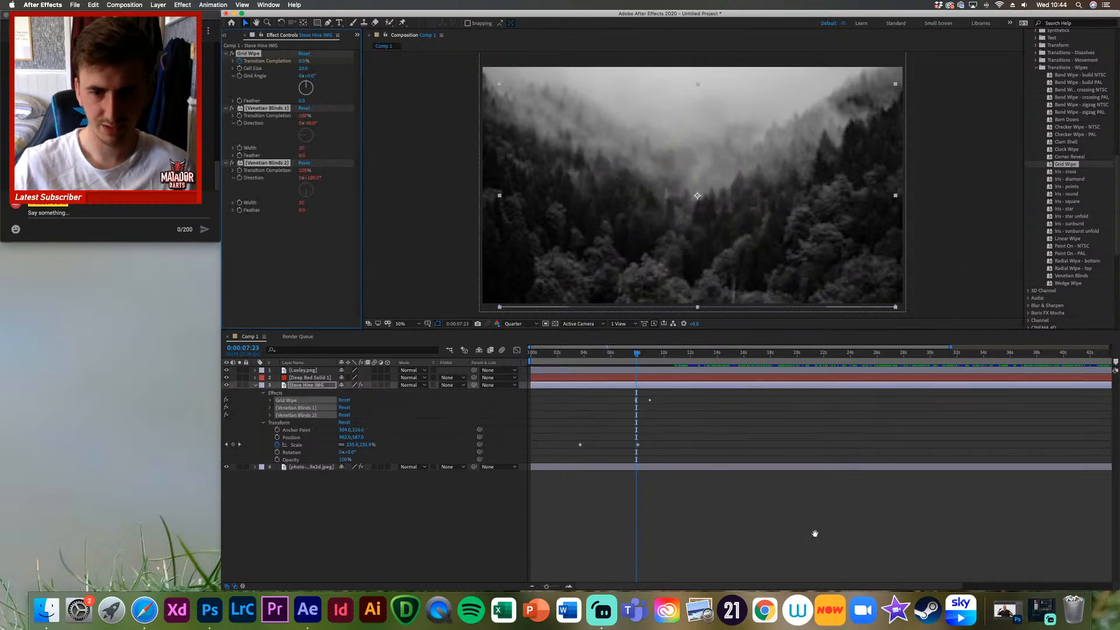
pyautogui.press('space')
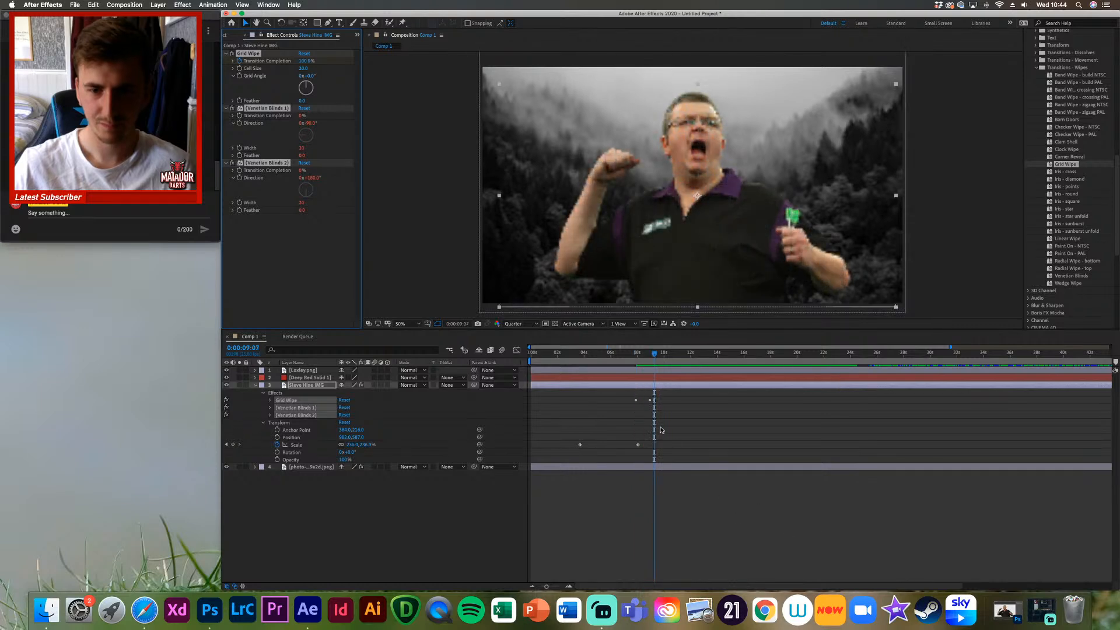
pyautogui.click(270, 400)
pyautogui.moveTo(643, 402)
pyautogui.mouseDown()
pyautogui.moveTo(655, 415)
pyautogui.moveTo(646, 410)
pyautogui.mouseUp()
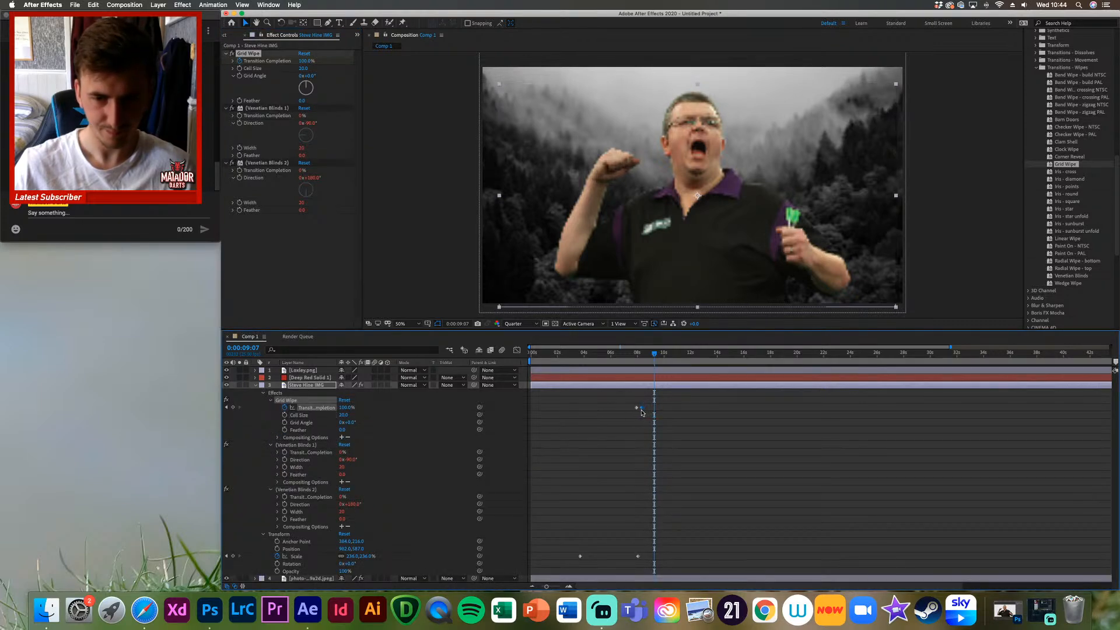
pyautogui.moveTo(647, 357); pyautogui.dragTo(629, 360)
pyautogui.press('space')
pyautogui.press('space')
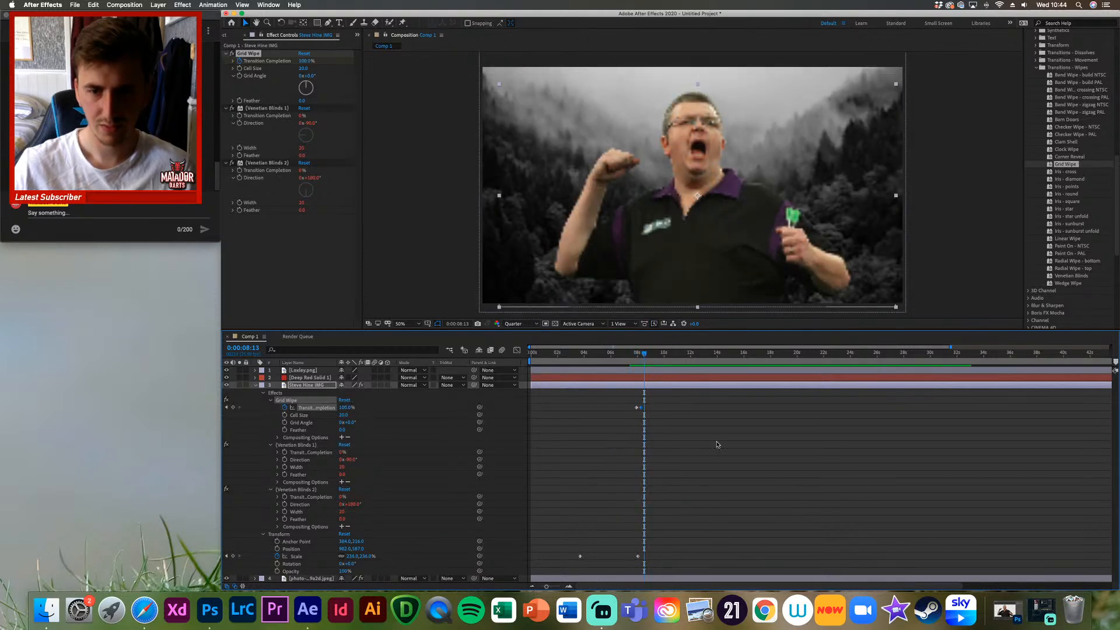
# Step: Move the image layer's second Scale keyframe to just after 6 seconds and preview the animation from 0:00:04:01
pyautogui.moveTo(665, 538); pyautogui.dragTo(615, 561)
pyautogui.moveTo(645, 354); pyautogui.dragTo(584, 354)
pyautogui.press('space')
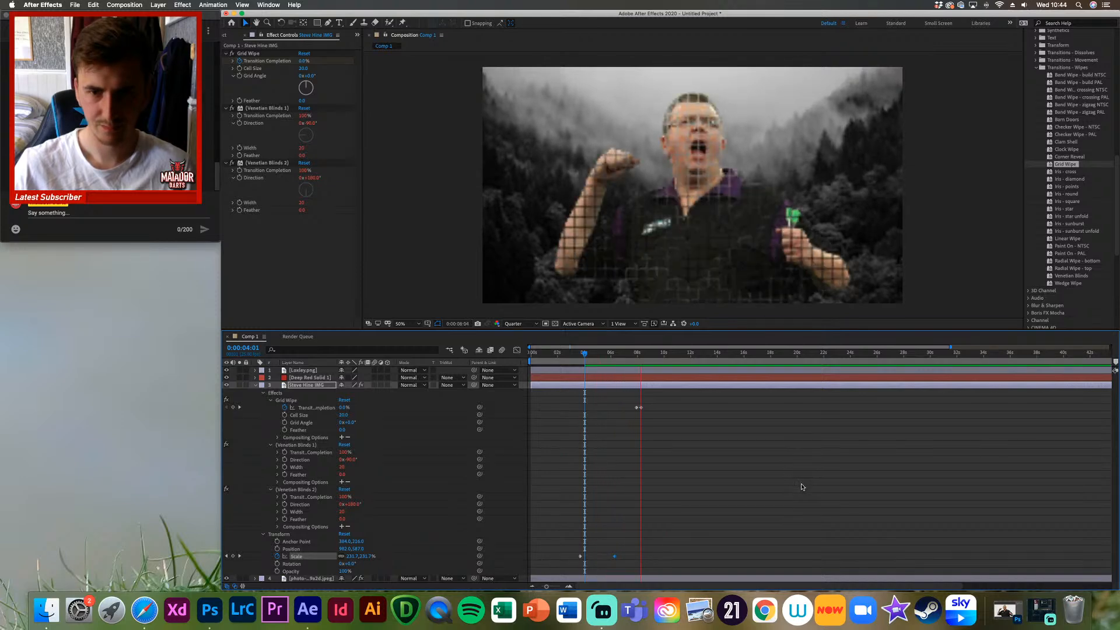
pyautogui.press('space')
# Step: Replay the shortened Grid Wipe transition and delete all effects from the darts player's image layer
pyautogui.moveTo(620, 403); pyautogui.dragTo(682, 425)
pyautogui.click(668, 419)
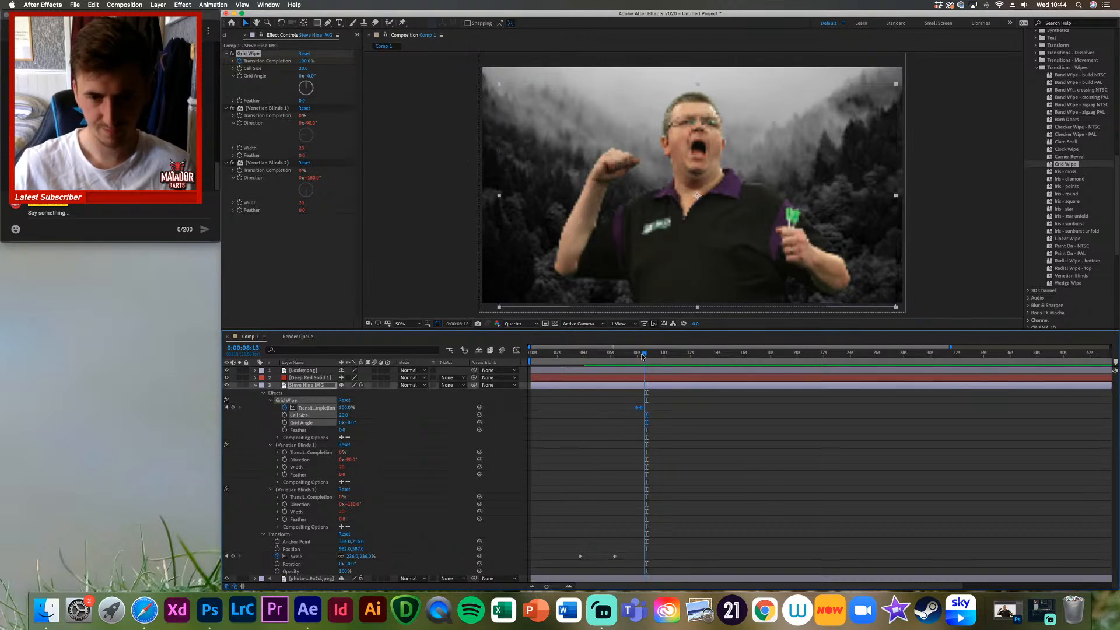
pyautogui.moveTo(644, 356); pyautogui.dragTo(634, 356)
pyautogui.press('space')
pyautogui.press('space')
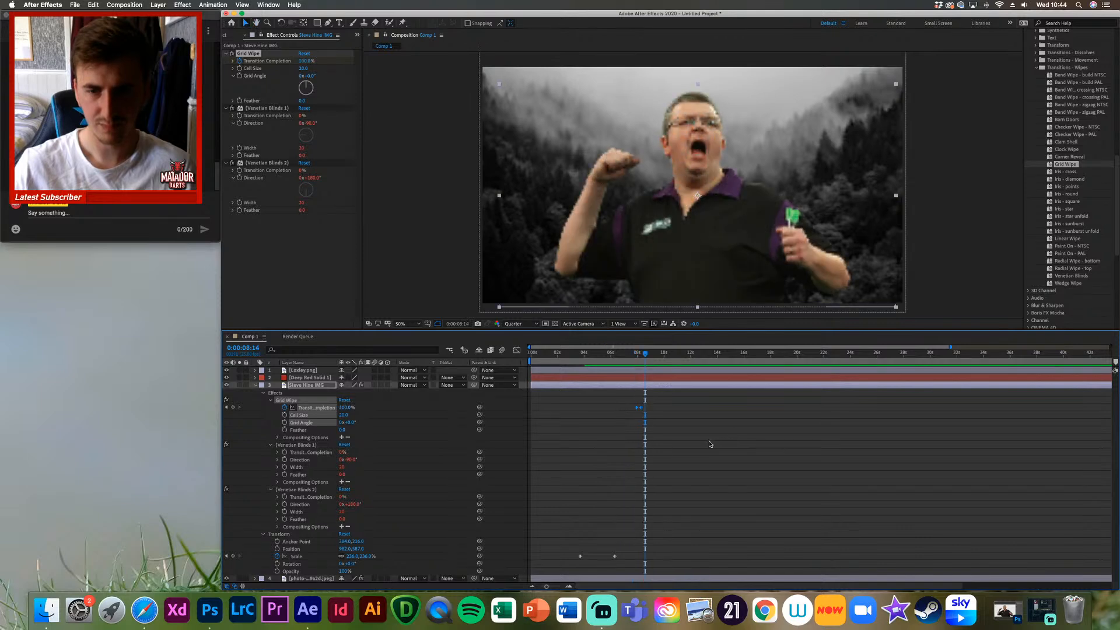
pyautogui.click(313, 396)
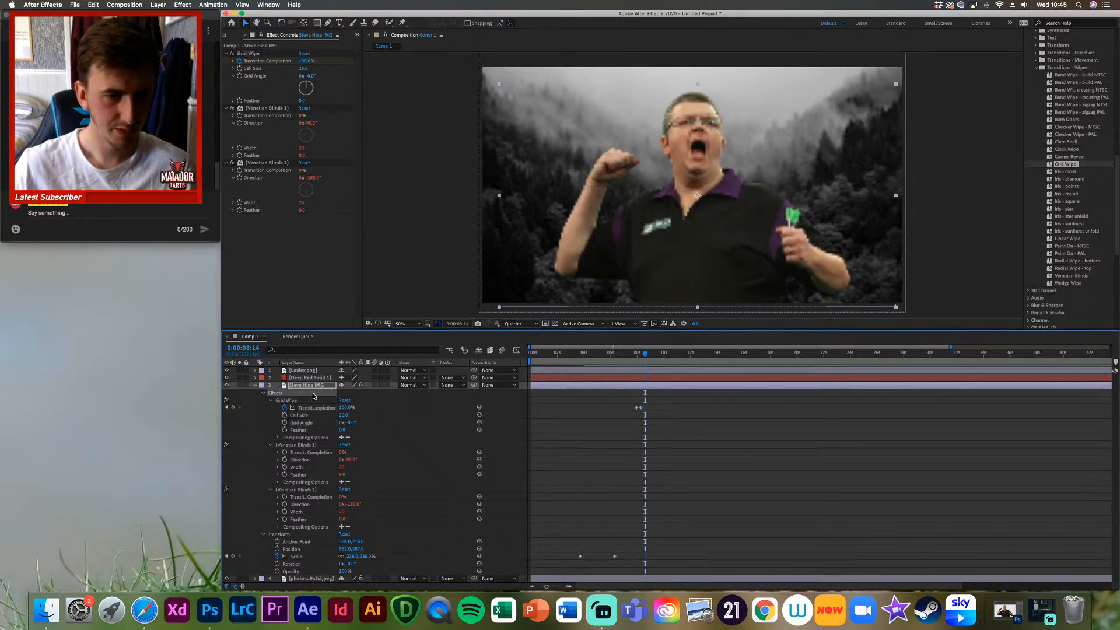
pyautogui.press('Delete')
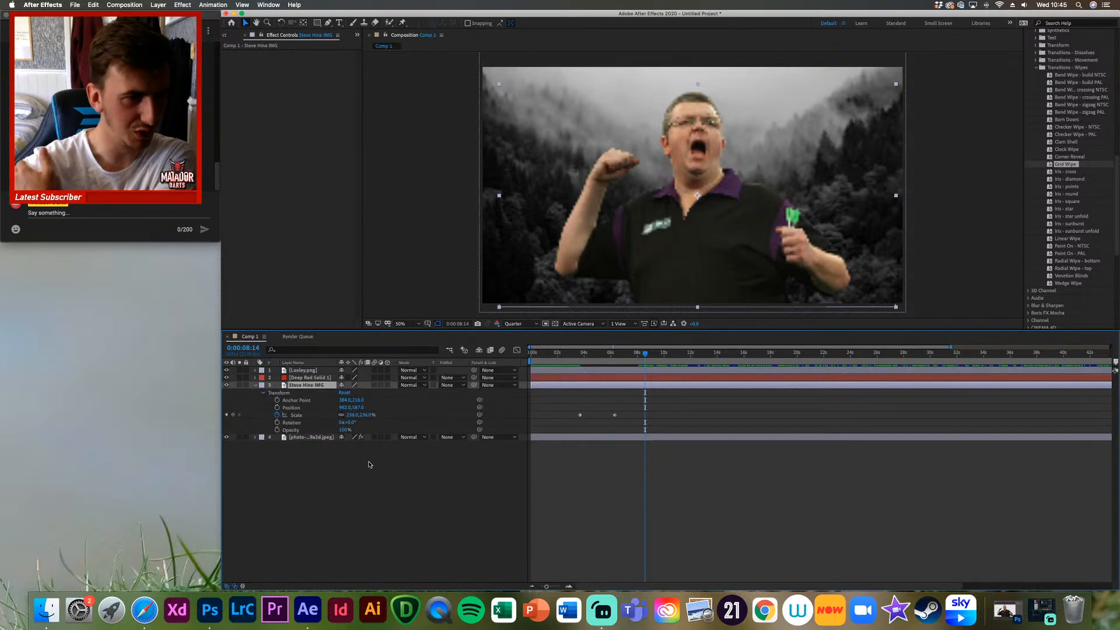
# Step: Deselect the image layer and compare the iris presets under Transitions - Wipes, picking out Iris - square
pyautogui.click(464, 519)
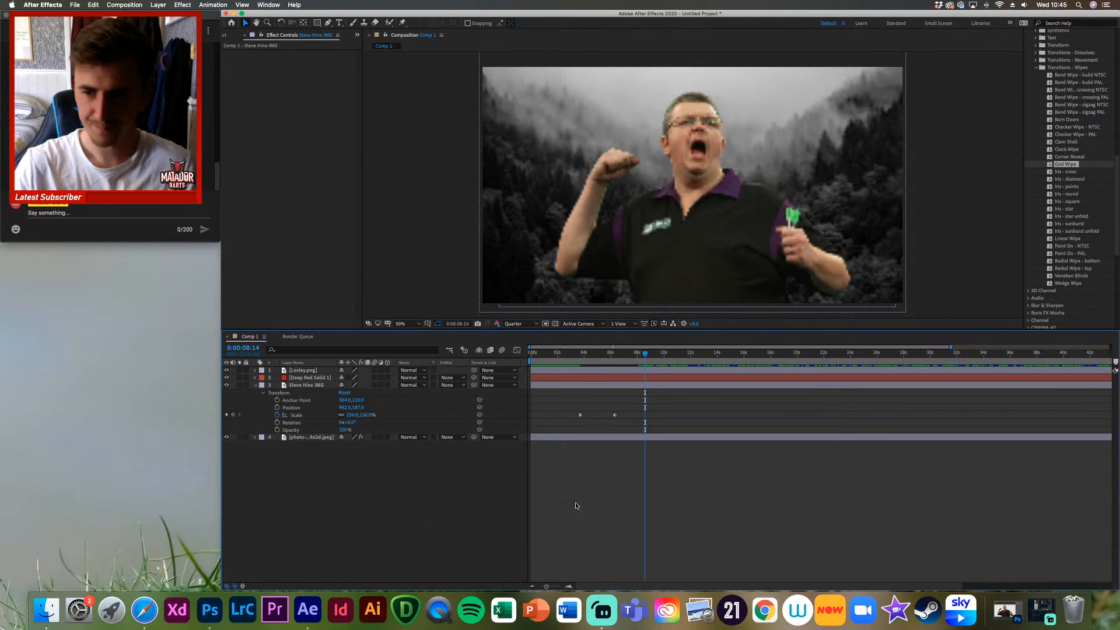
pyautogui.click(1085, 193)
pyautogui.click(1085, 202)
pyautogui.click(1086, 209)
pyautogui.click(1088, 217)
pyautogui.click(1091, 224)
pyautogui.click(1092, 232)
pyautogui.click(1092, 217)
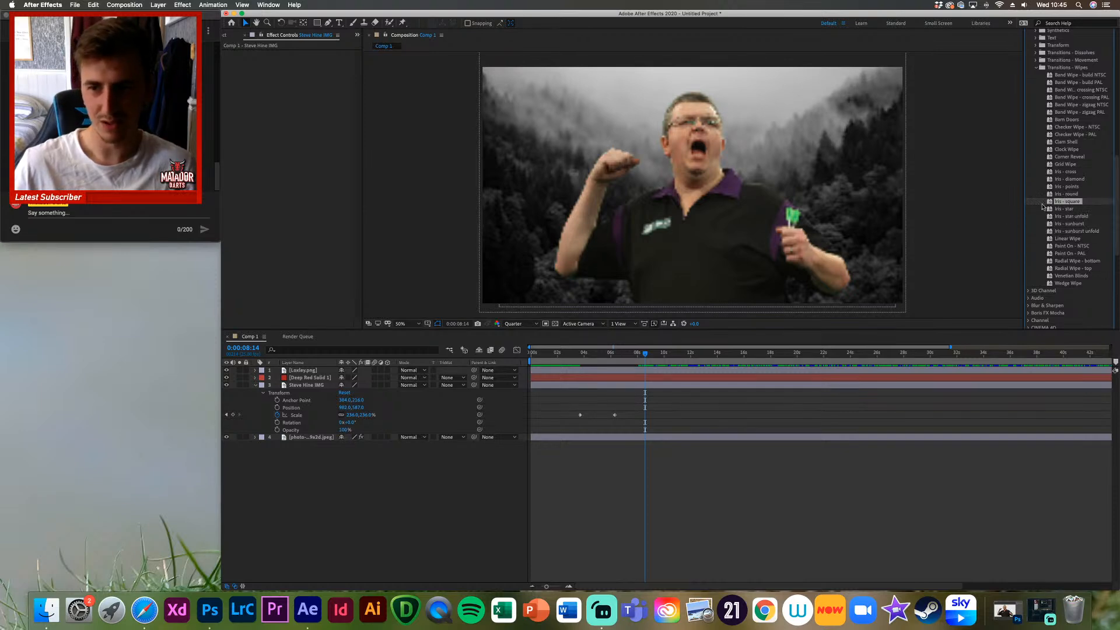
pyautogui.click(1071, 203)
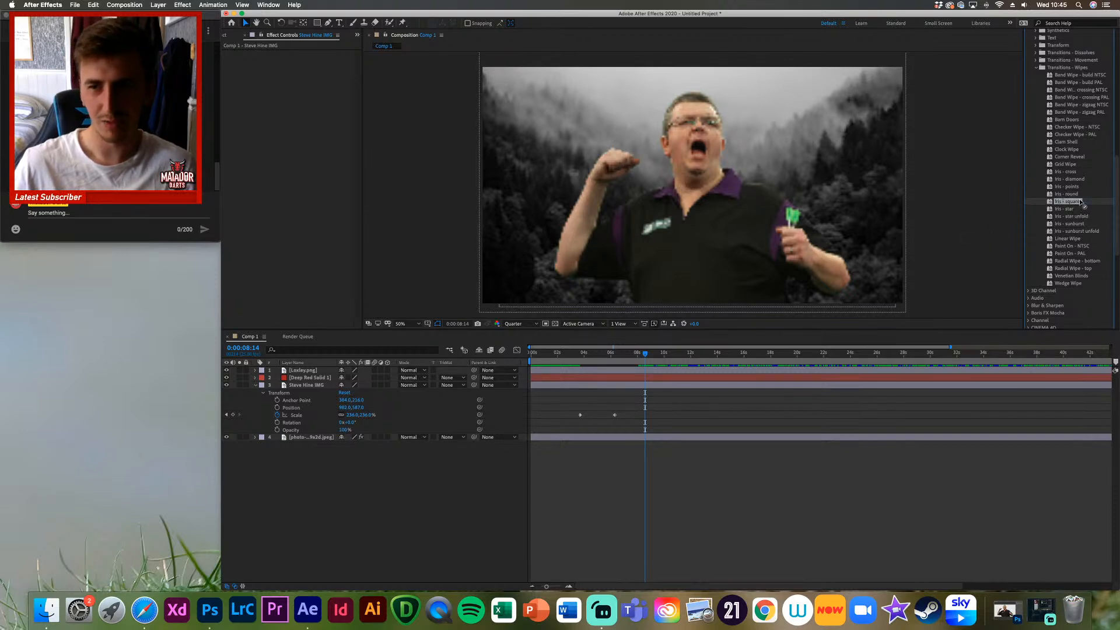
pyautogui.click(991, 510)
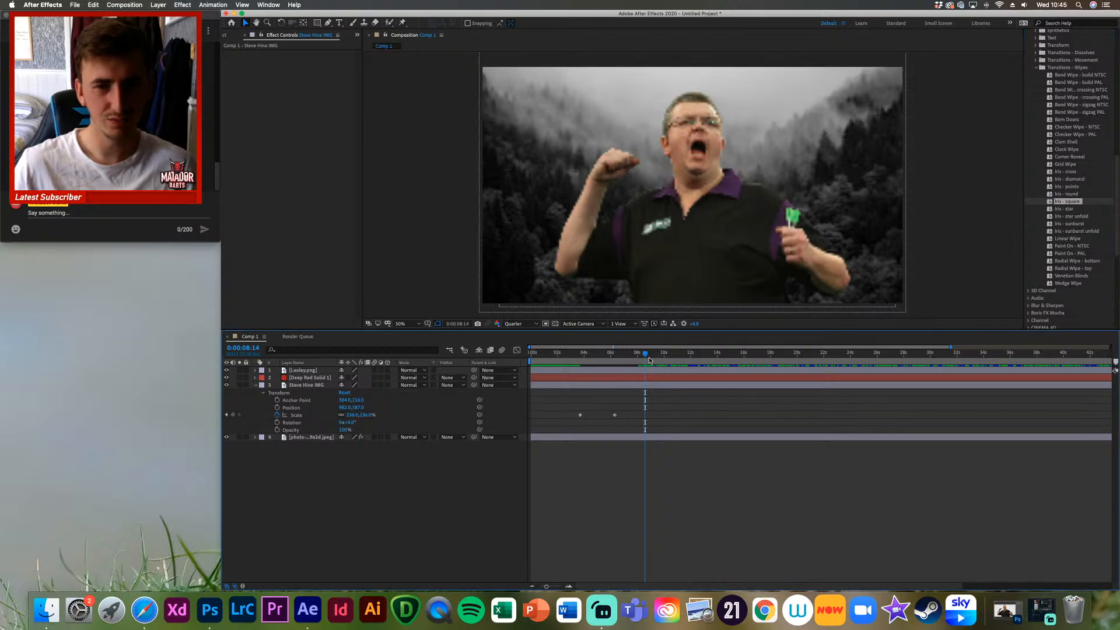
# Step: Preview the composition from its beginning and set the current time to 0:00:06:07
pyautogui.moveTo(646, 358); pyautogui.dragTo(615, 371)
pyautogui.press('Home')
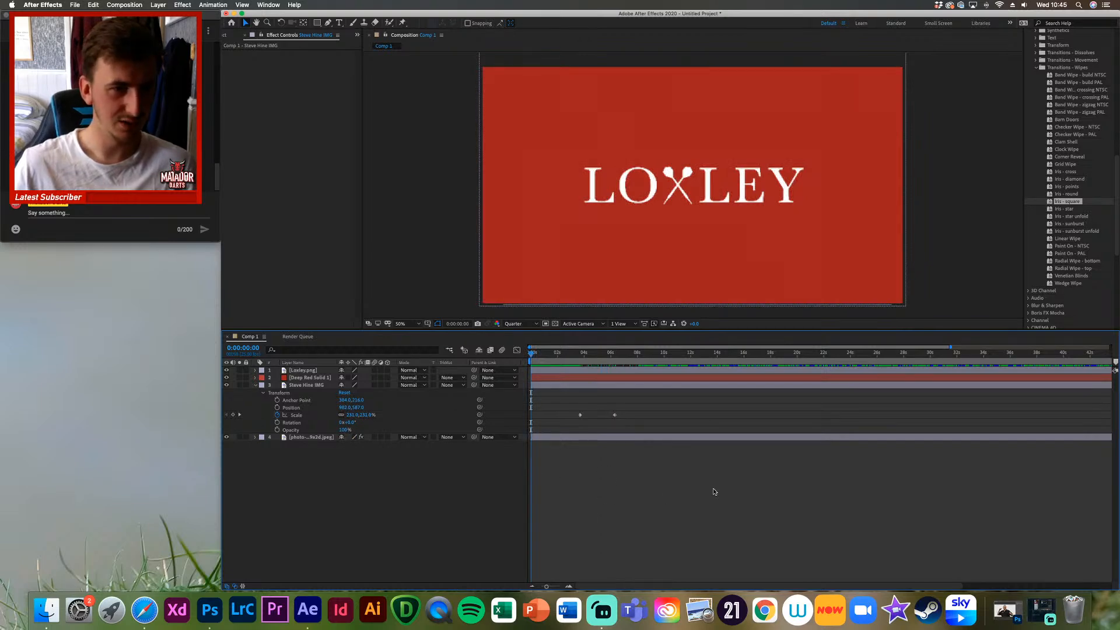
pyautogui.press('space')
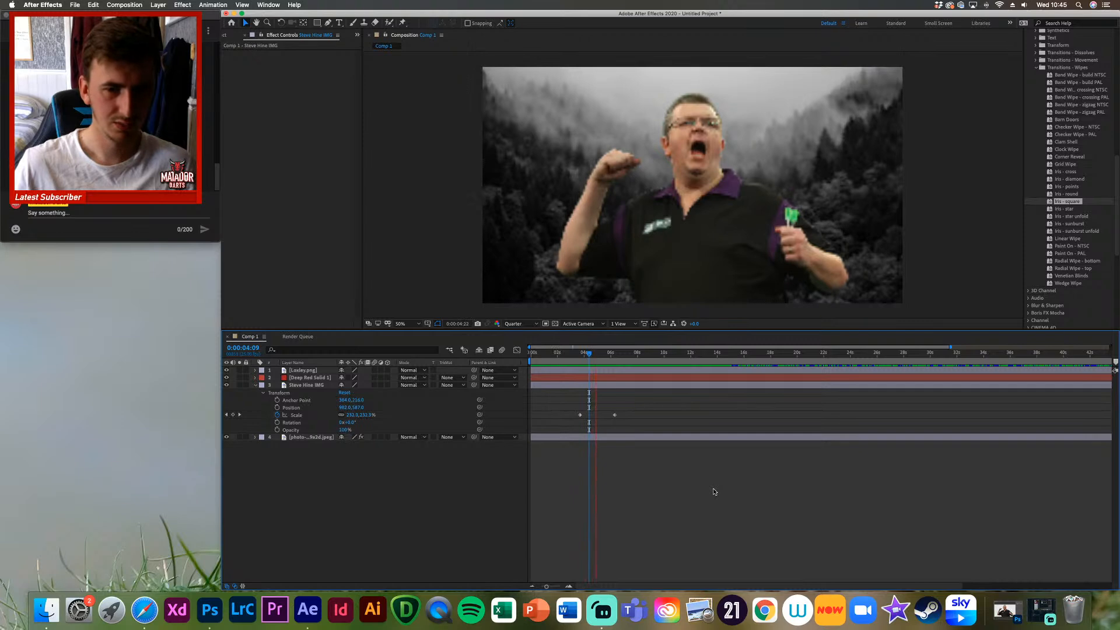
pyautogui.press('space')
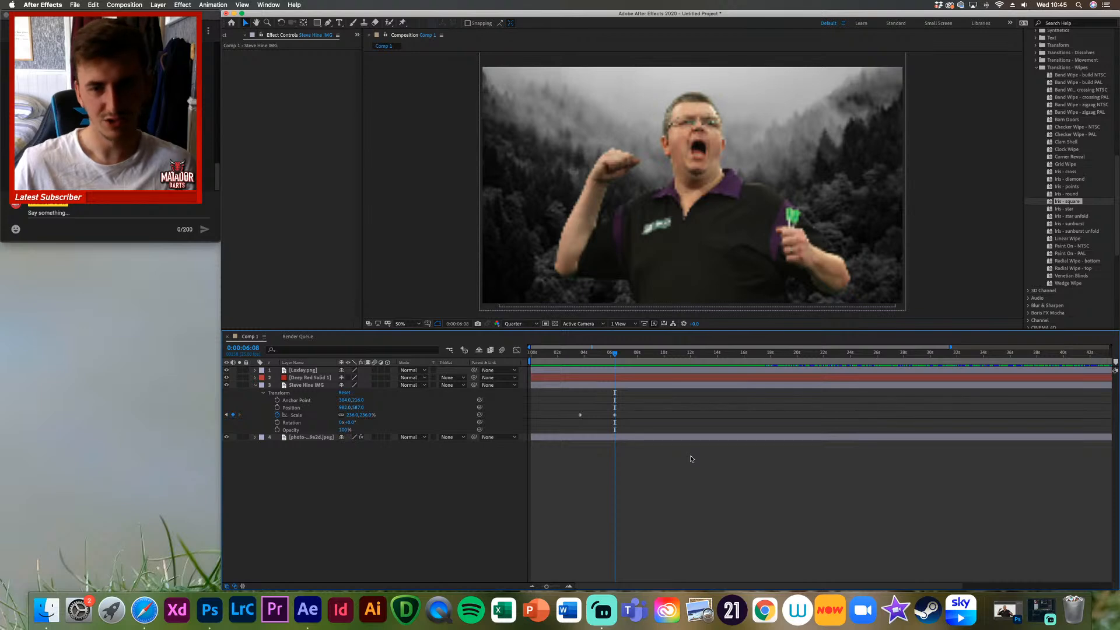
pyautogui.moveTo(615, 354); pyautogui.dragTo(615, 425)
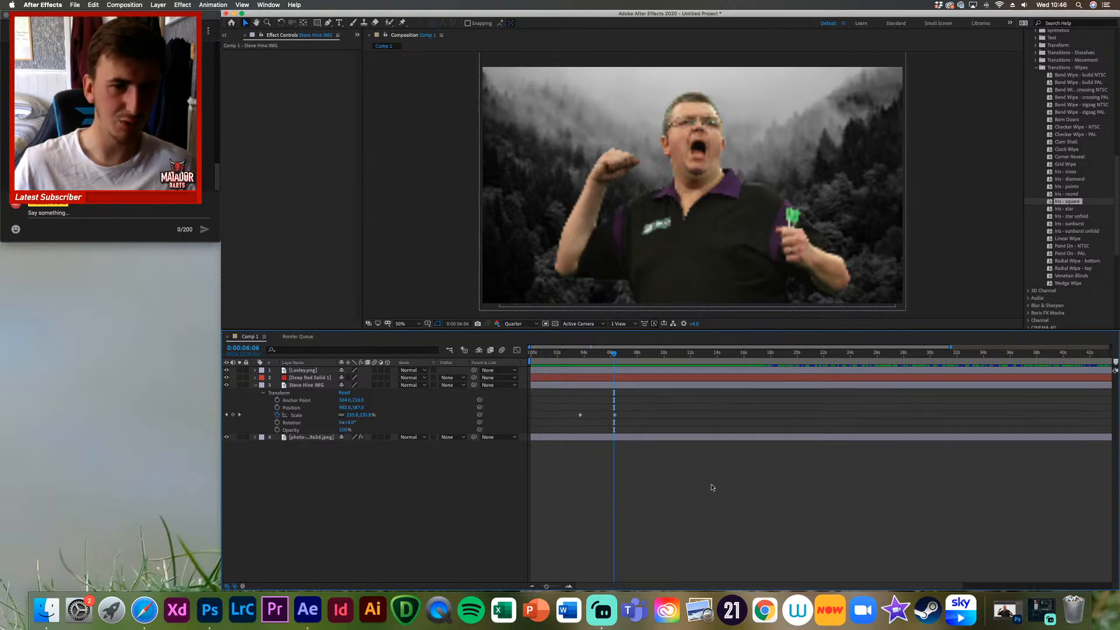
pyautogui.moveTo(619, 354)
pyautogui.mouseDown()
pyautogui.moveTo(566, 355)
pyautogui.moveTo(616, 360)
pyautogui.mouseUp()
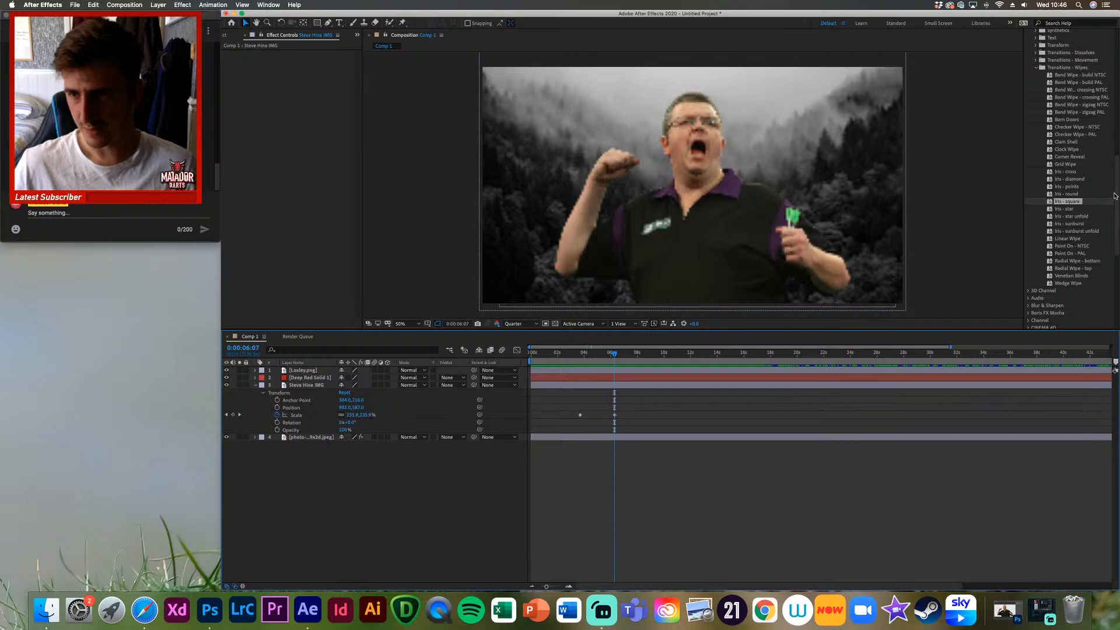
# Step: Collapse the Image - Creative presets and look through the Transitions - Wipes presets up to Clam Shell
pyautogui.scroll(10, 1115, 193)
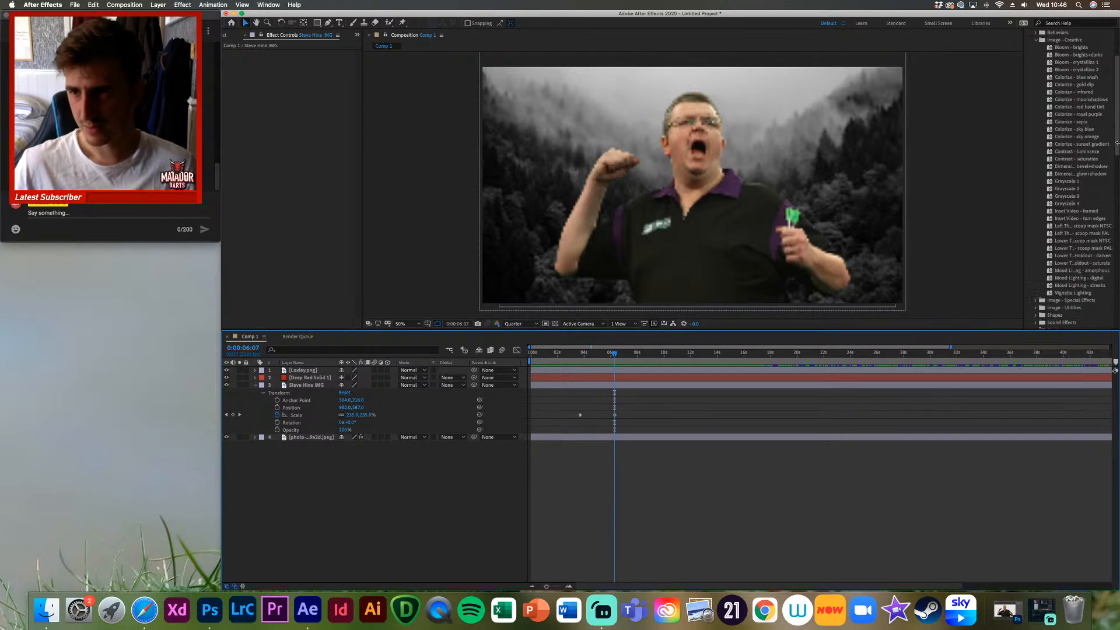
pyautogui.scroll(3, 1117, 140)
pyautogui.scroll(-1, 1072, 91)
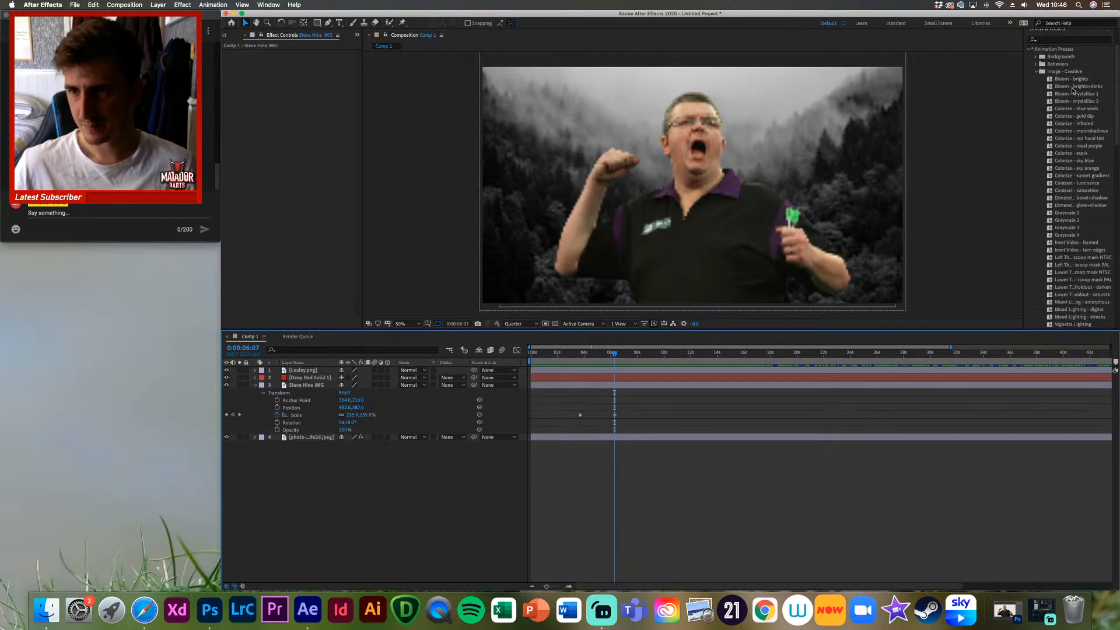
pyautogui.click(1036, 70)
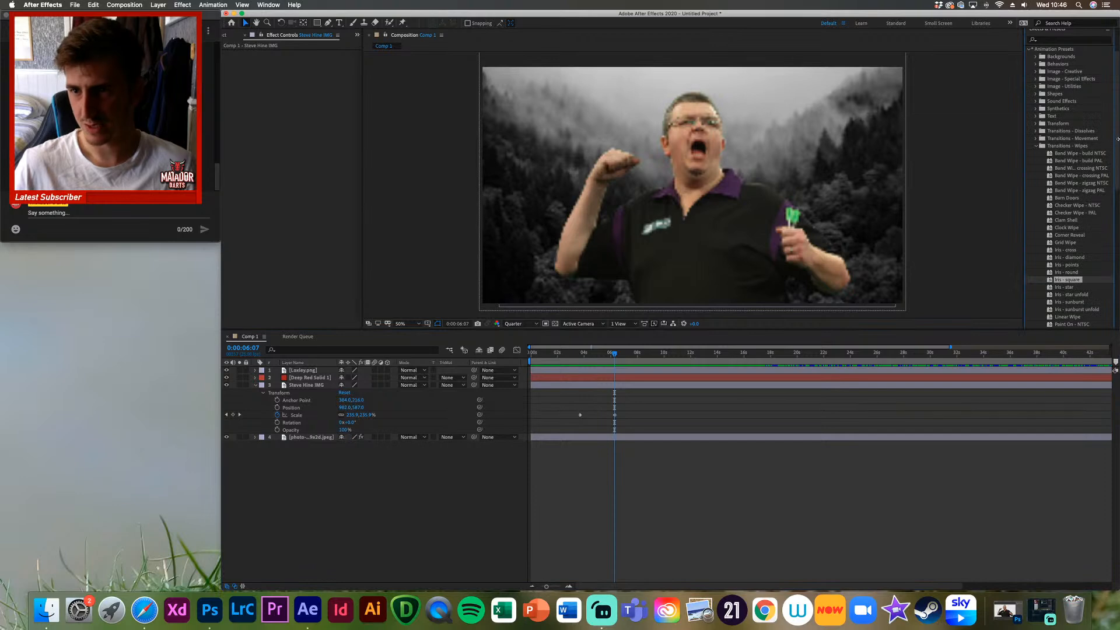
pyautogui.scroll(-4, 1079, 158)
pyautogui.click(1084, 164)
pyautogui.click(1084, 157)
pyautogui.click(1083, 149)
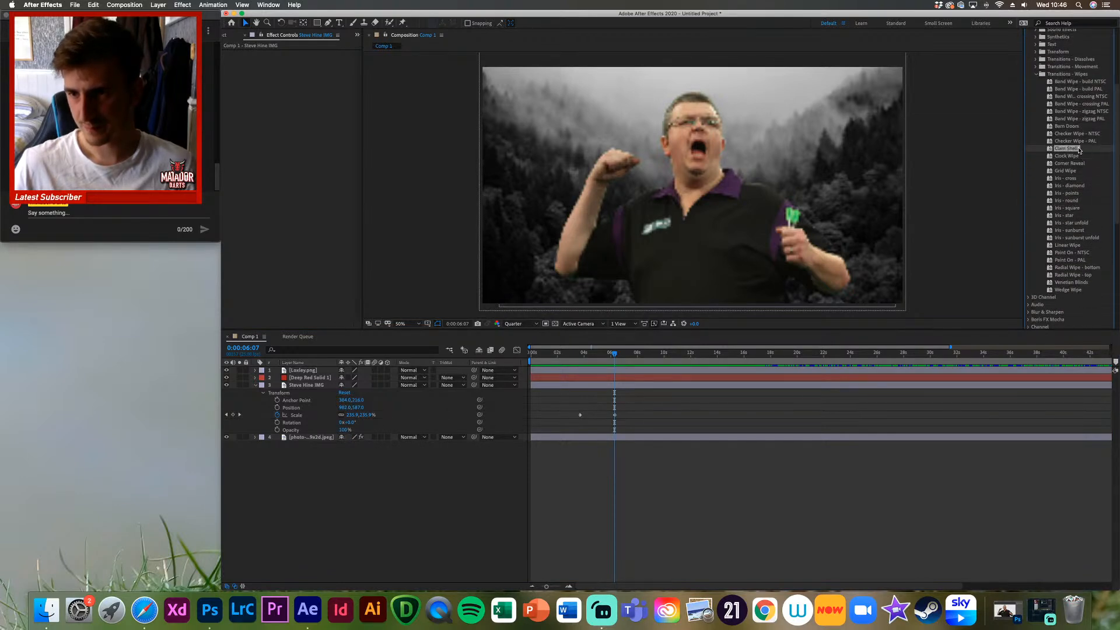
# Step: Try the Wedge Wipe preset on the darts player's image layer at 0:00:06:07, preview it and undo it
pyautogui.moveTo(1063, 291); pyautogui.dragTo(690, 410)
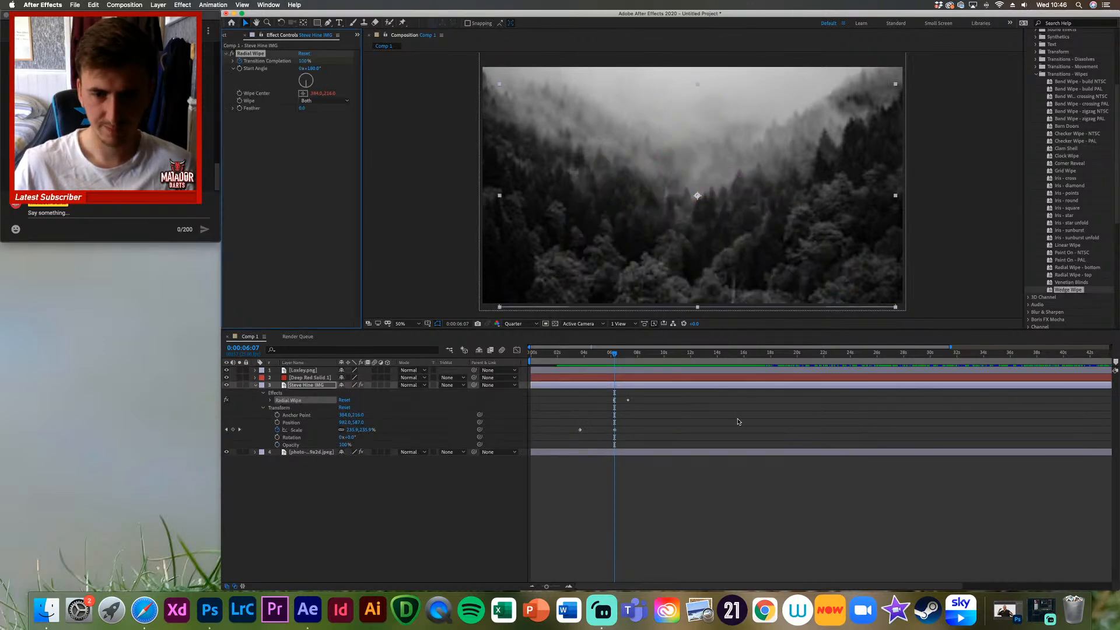
pyautogui.press('space')
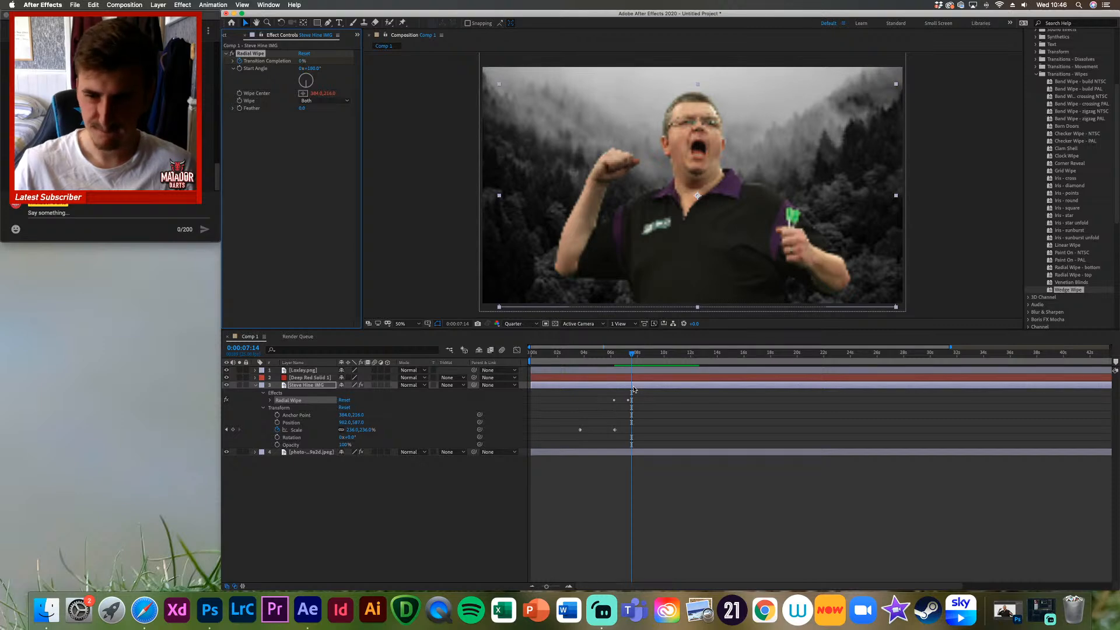
pyautogui.press('super+z')
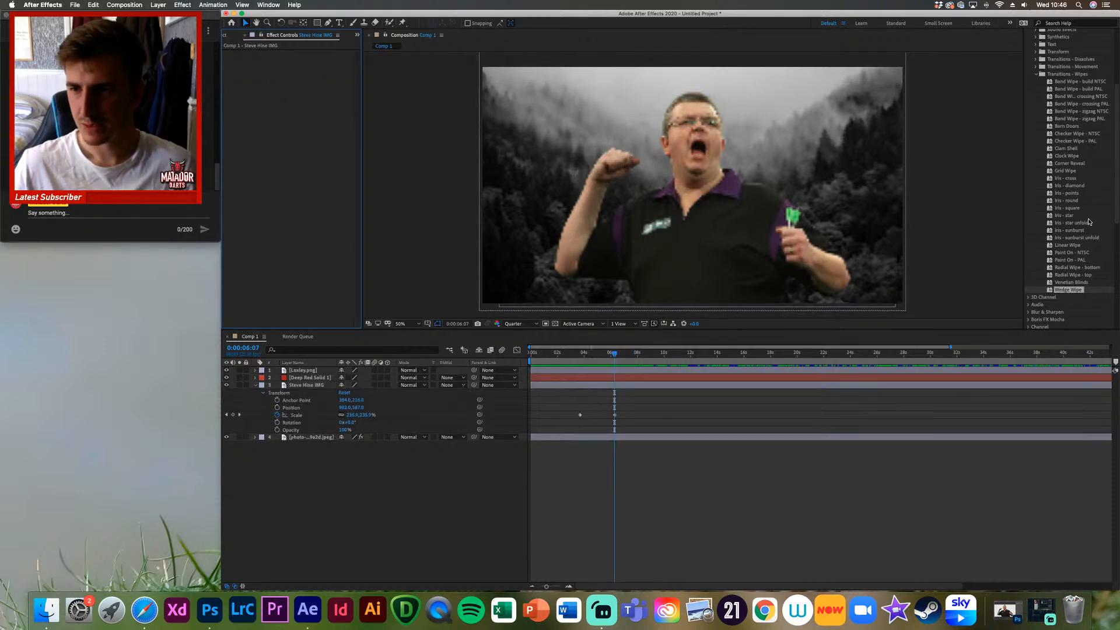
# Step: Try the Iris - sunburst preset on the darts player's image layer at 0:00:06:07, preview it and undo it
pyautogui.moveTo(1074, 230); pyautogui.dragTo(834, 549)
pyautogui.press('space')
pyautogui.press('space')
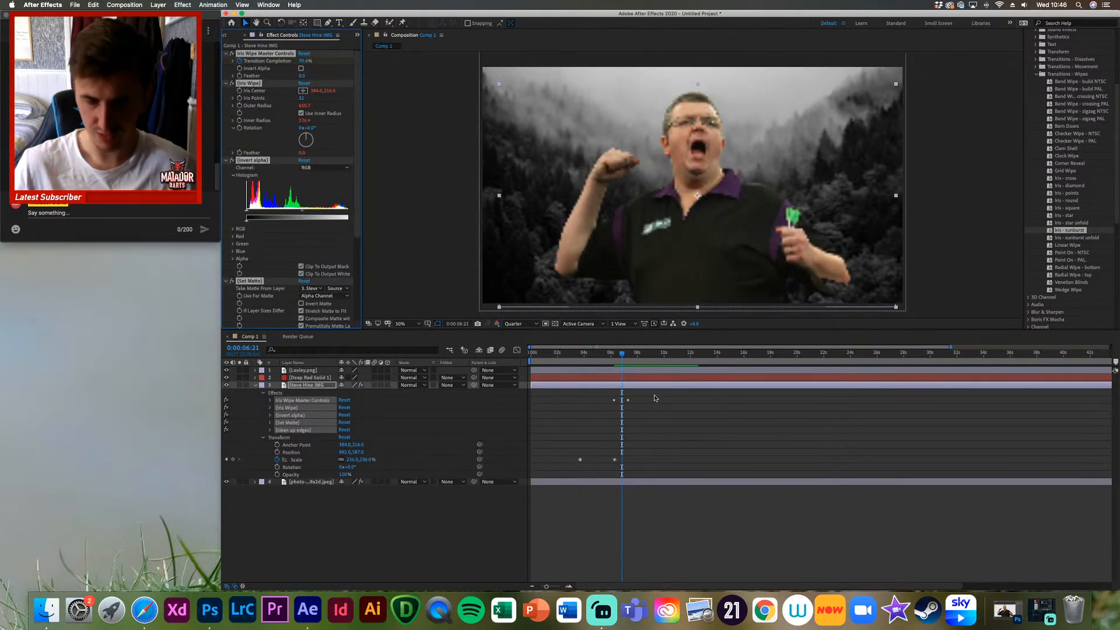
pyautogui.press('super+z')
# Step: Apply the Dissolve - vapor preset from Transitions - Dissolves to the darts player's image layer at 0:00:06:07 and preview it
pyautogui.click(1037, 73)
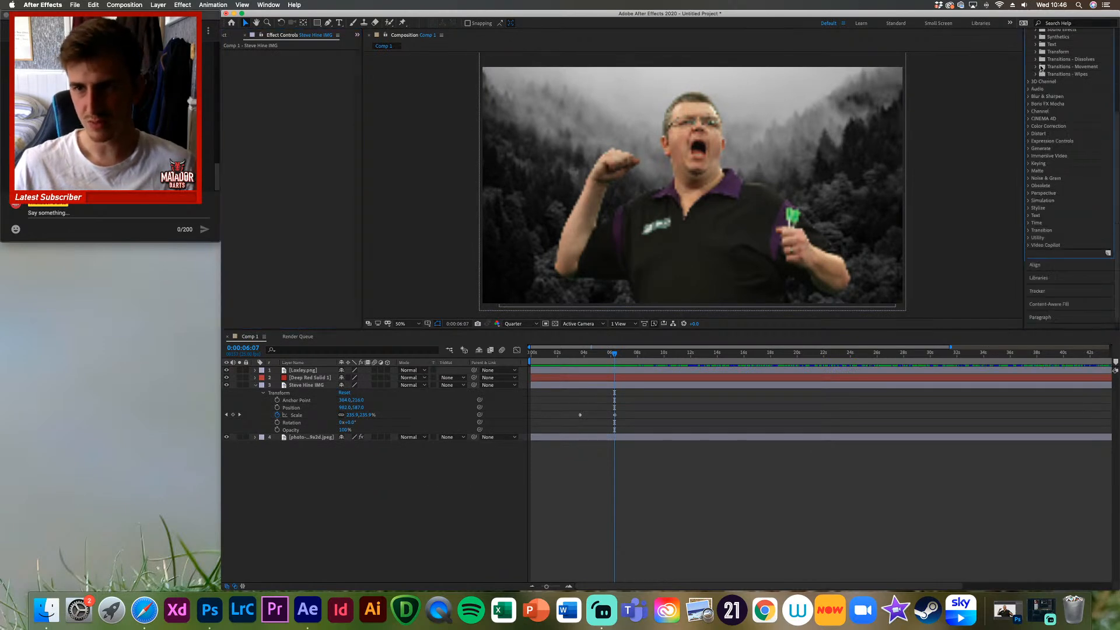
pyautogui.click(1036, 60)
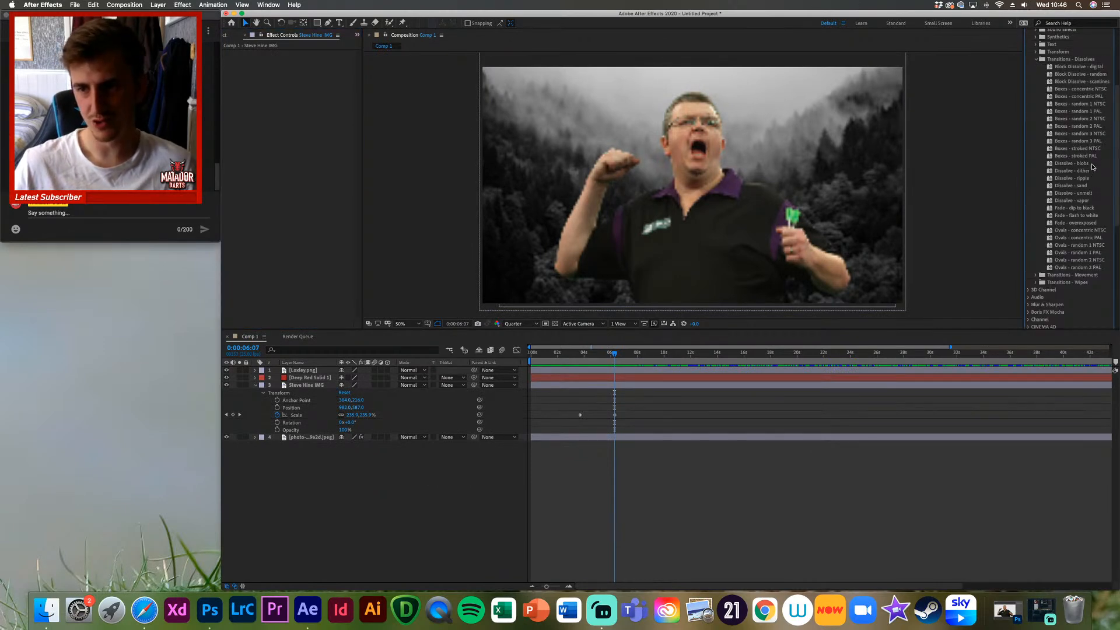
pyautogui.moveTo(1093, 201); pyautogui.dragTo(627, 386)
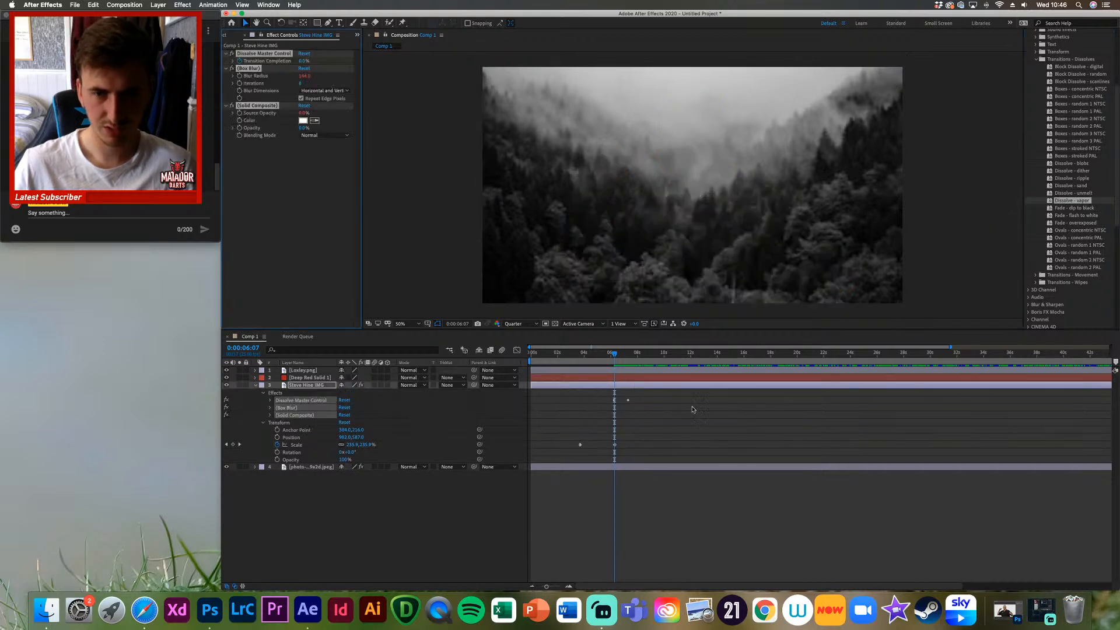
pyautogui.press('space')
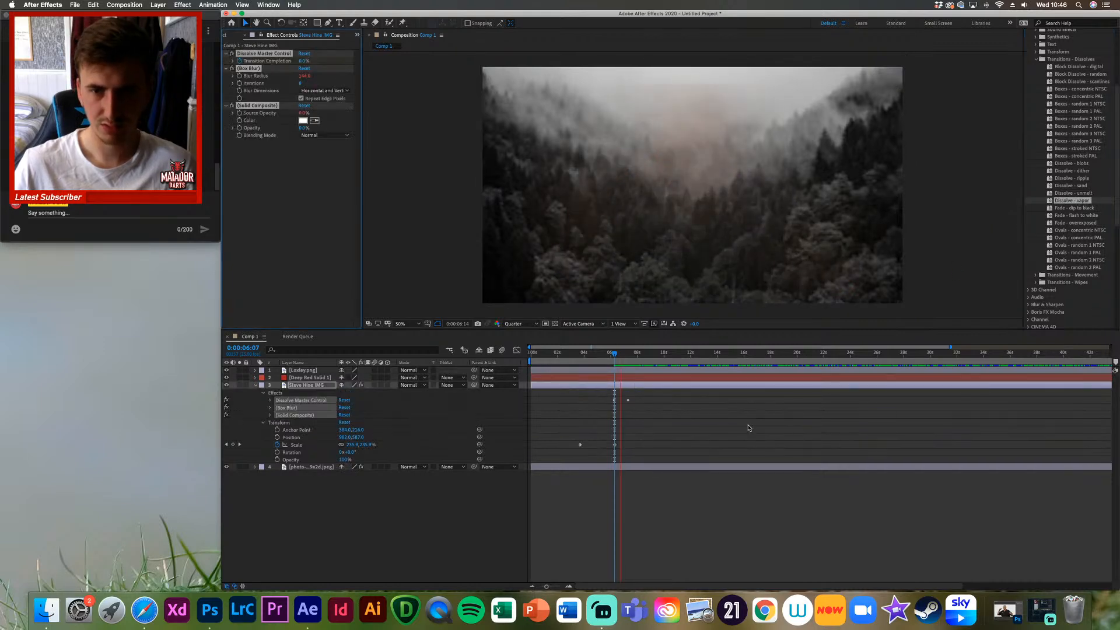
pyautogui.press('space')
pyautogui.moveTo(630, 353)
pyautogui.mouseDown()
pyautogui.moveTo(613, 355)
pyautogui.moveTo(623, 357)
pyautogui.mouseUp()
pyautogui.press('space')
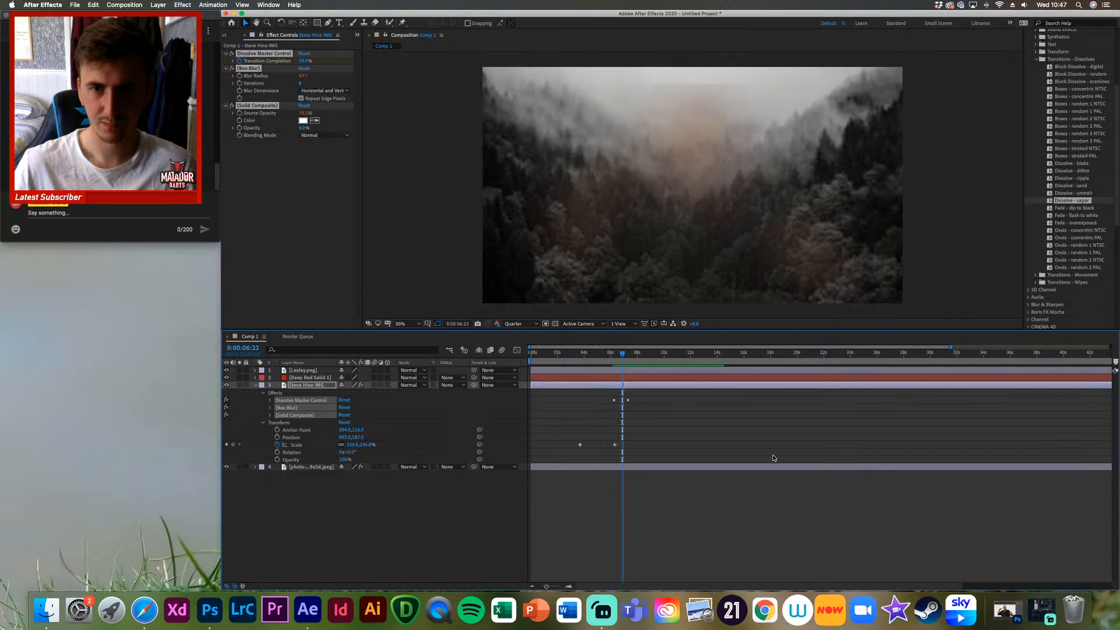
pyautogui.press('space')
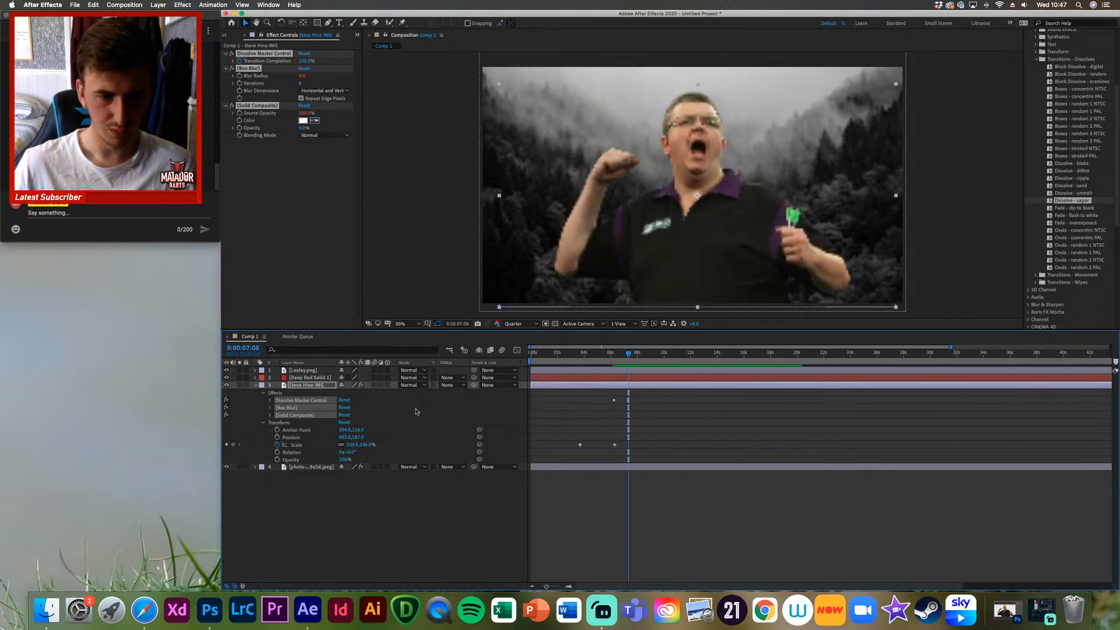
# Step: Move the image layer's second Scale keyframe to just after 8 seconds and scrub through the dissolve
pyautogui.click(263, 393)
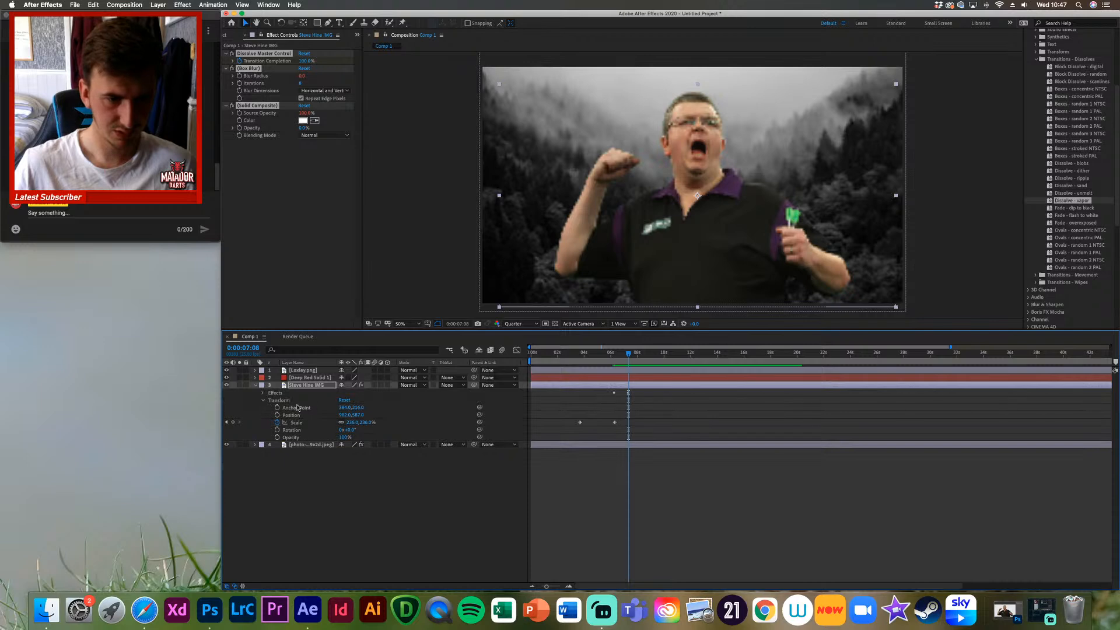
pyautogui.click(263, 394)
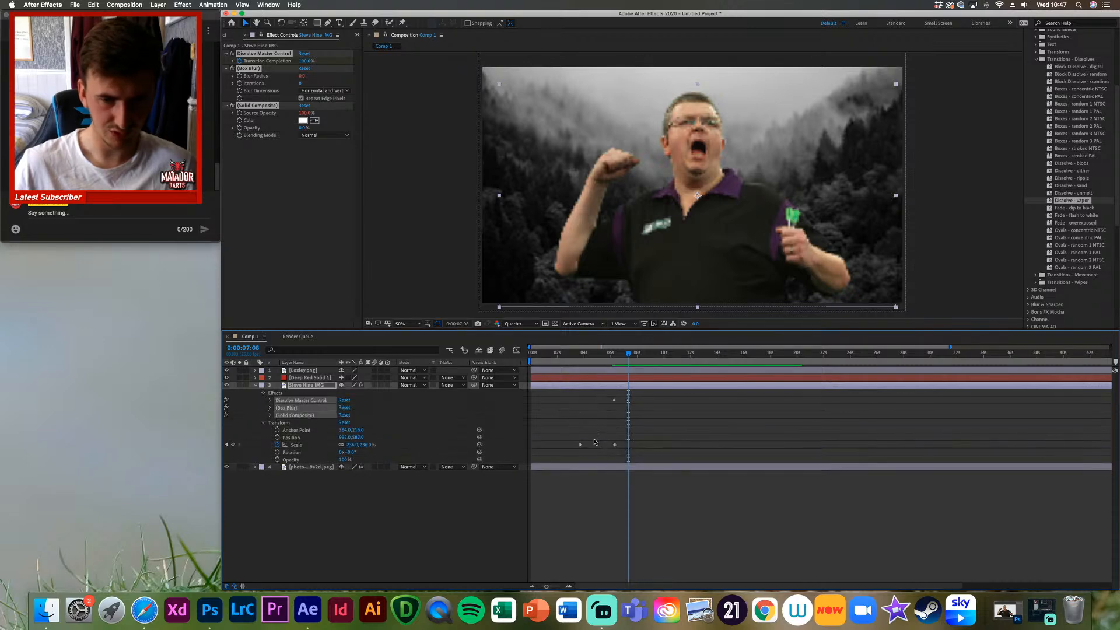
pyautogui.moveTo(615, 445); pyautogui.dragTo(642, 445)
pyautogui.moveTo(624, 354)
pyautogui.mouseDown()
pyautogui.moveTo(612, 352)
pyautogui.moveTo(623, 353)
pyautogui.mouseUp()
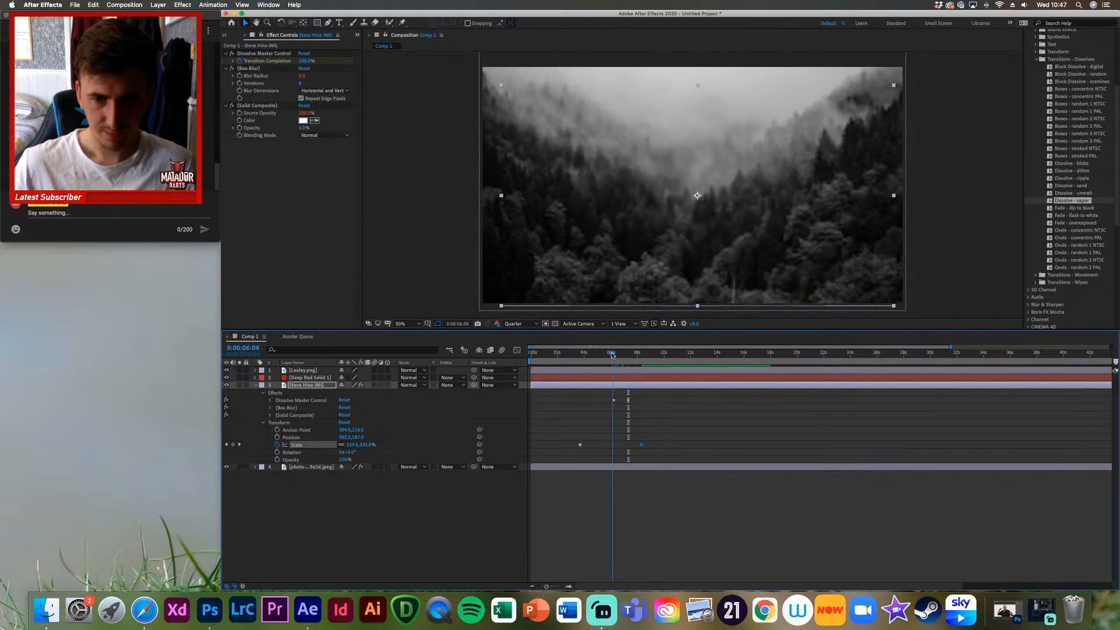
# Step: Reverse the Dissolve Master Control's Transition Completion keyframes, placing 100% at 0:00:07:23 and 0% at 0:00:08:07
pyautogui.click(610, 399)
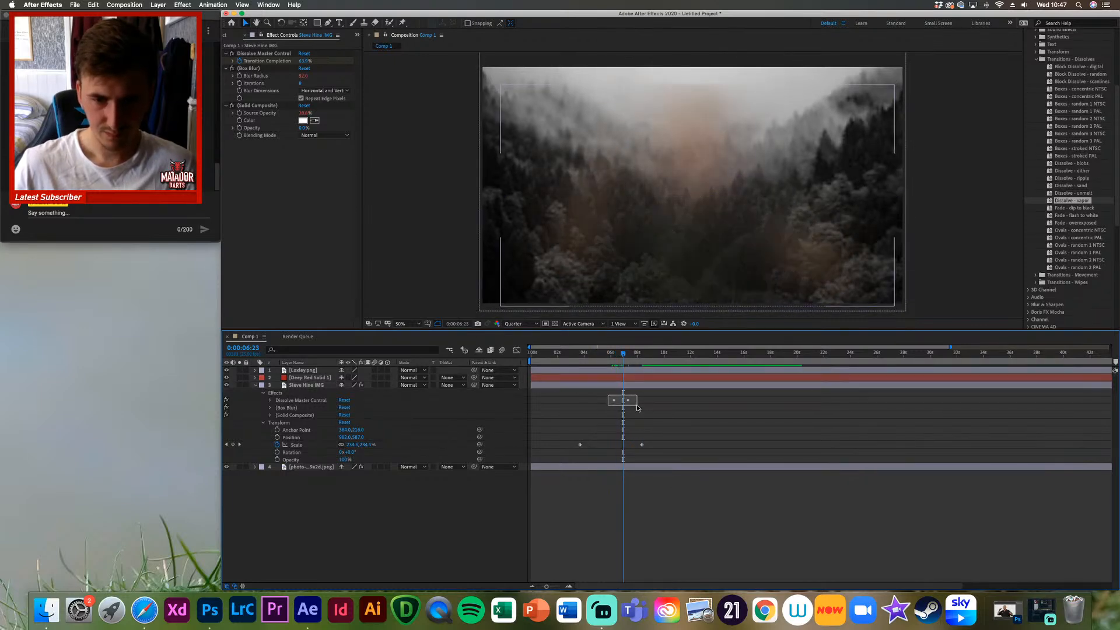
pyautogui.click(270, 400)
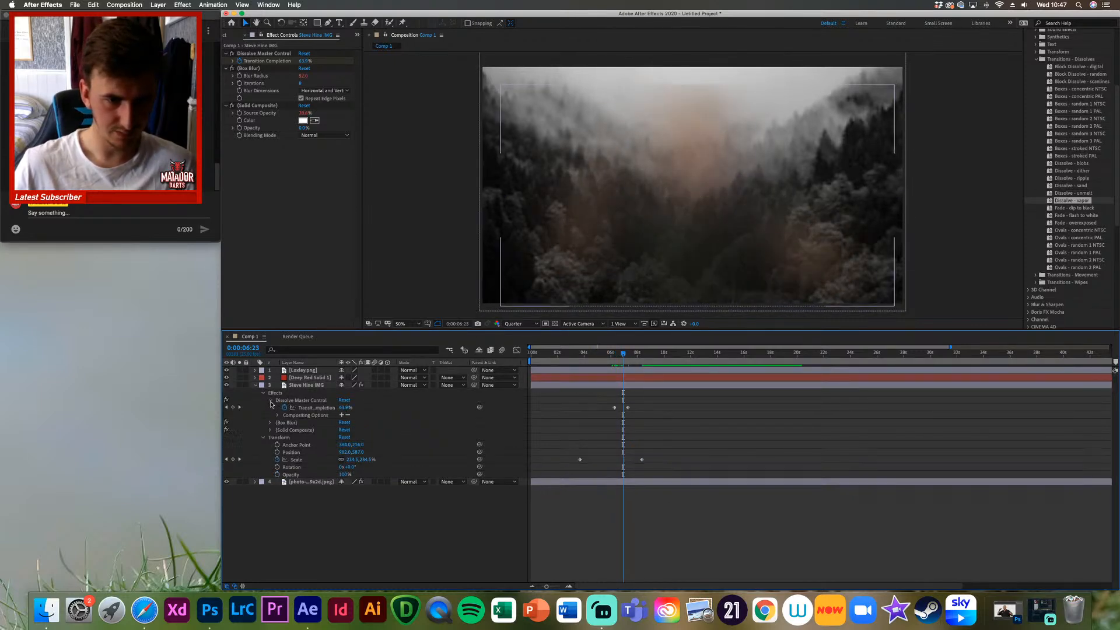
pyautogui.moveTo(628, 407)
pyautogui.mouseDown()
pyautogui.moveTo(659, 424)
pyautogui.moveTo(632, 414)
pyautogui.moveTo(657, 414)
pyautogui.moveTo(644, 409)
pyautogui.mouseUp()
pyautogui.click(637, 413)
pyautogui.moveTo(642, 355); pyautogui.dragTo(636, 356)
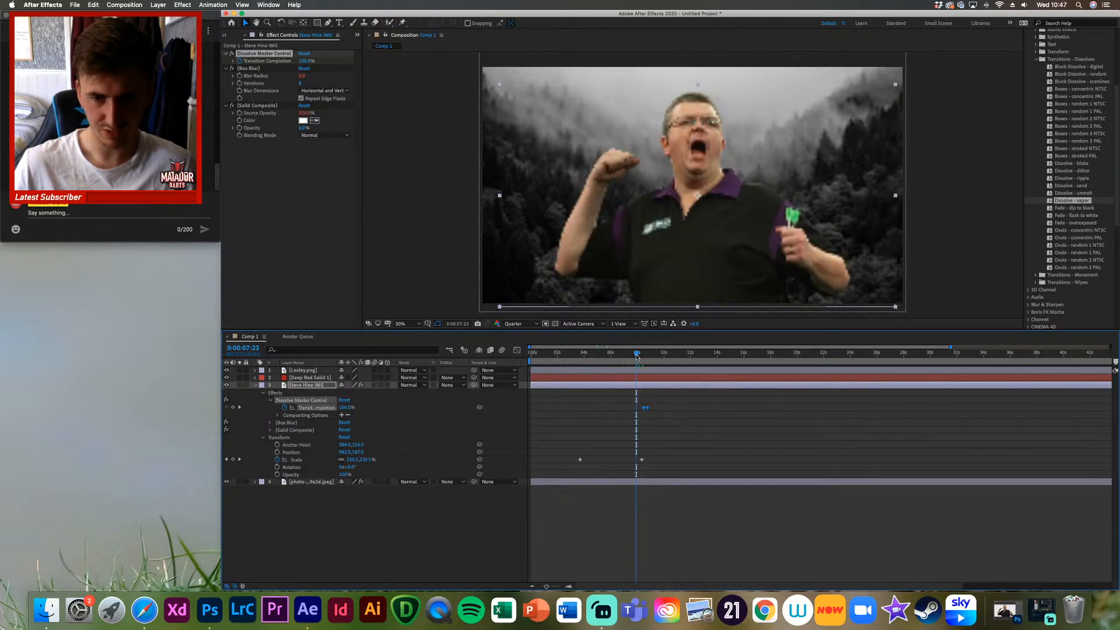
pyautogui.moveTo(640, 401)
pyautogui.mouseDown()
pyautogui.moveTo(656, 415)
pyautogui.moveTo(642, 411)
pyautogui.mouseUp()
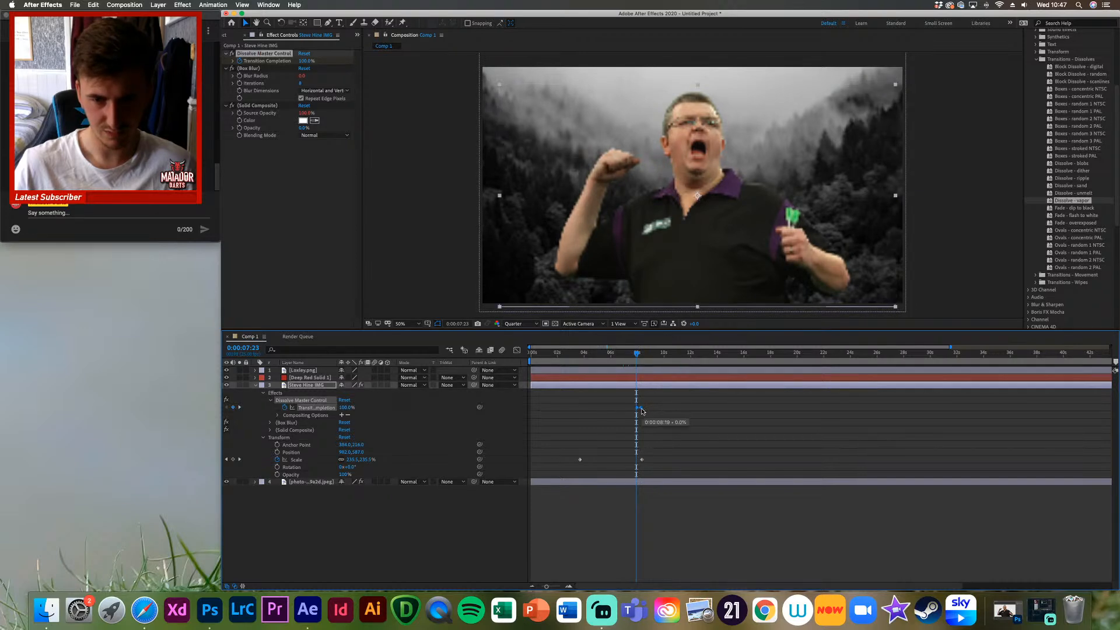
# Step: Preview the reversed vapor dissolve from 0:00:05:15 and move the current time back to 0:00:07:18
pyautogui.click(770, 465)
pyautogui.press('space')
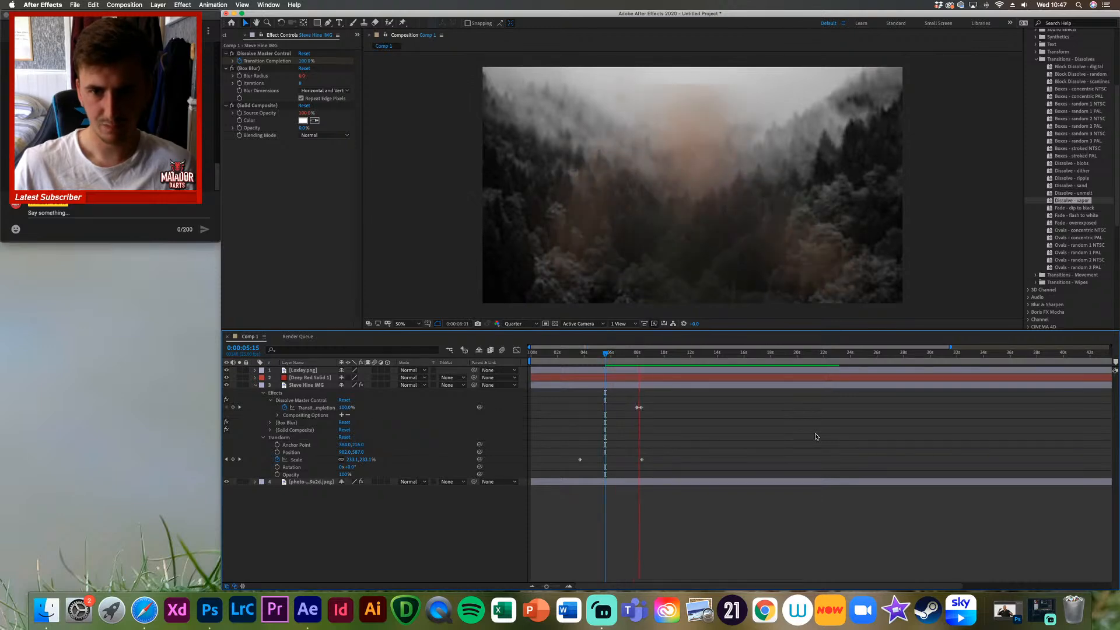
pyautogui.press('space')
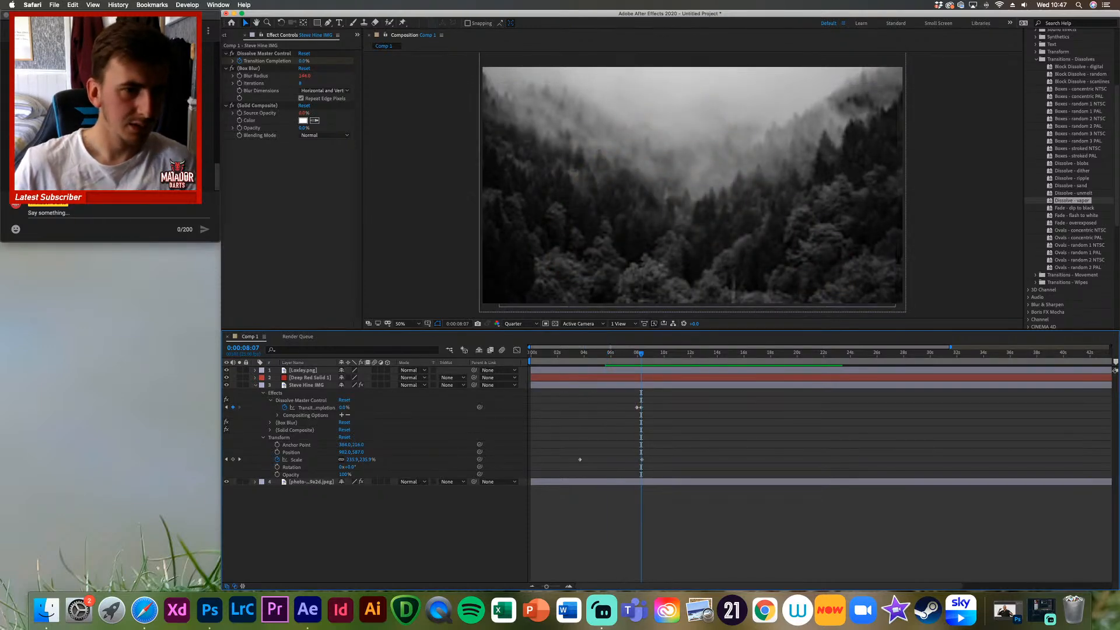
pyautogui.click(122, 185)
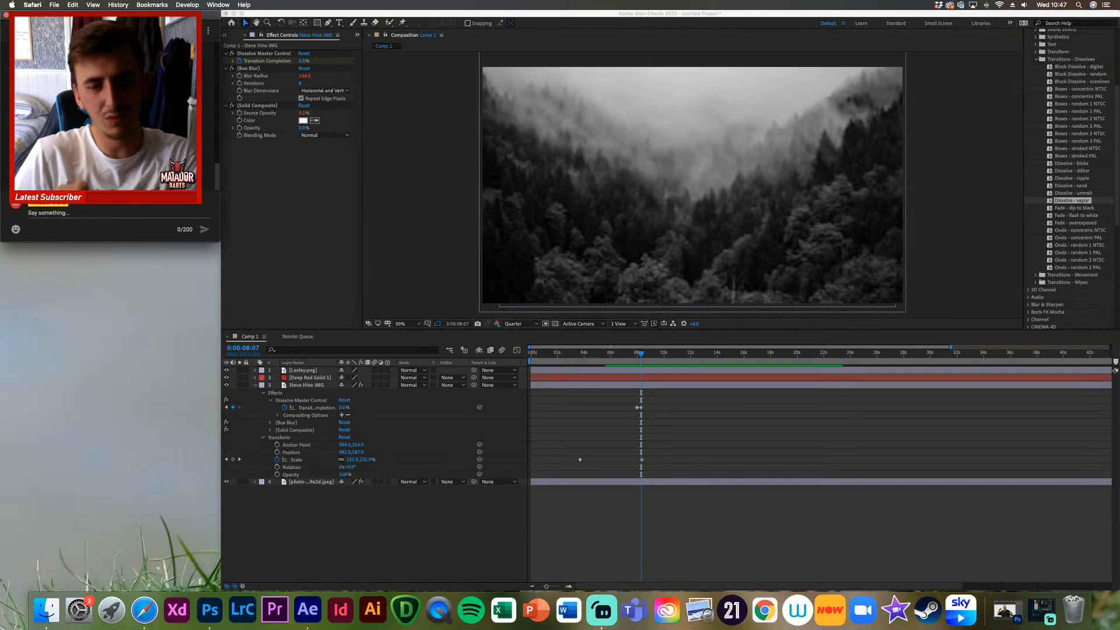
pyautogui.click(641, 354)
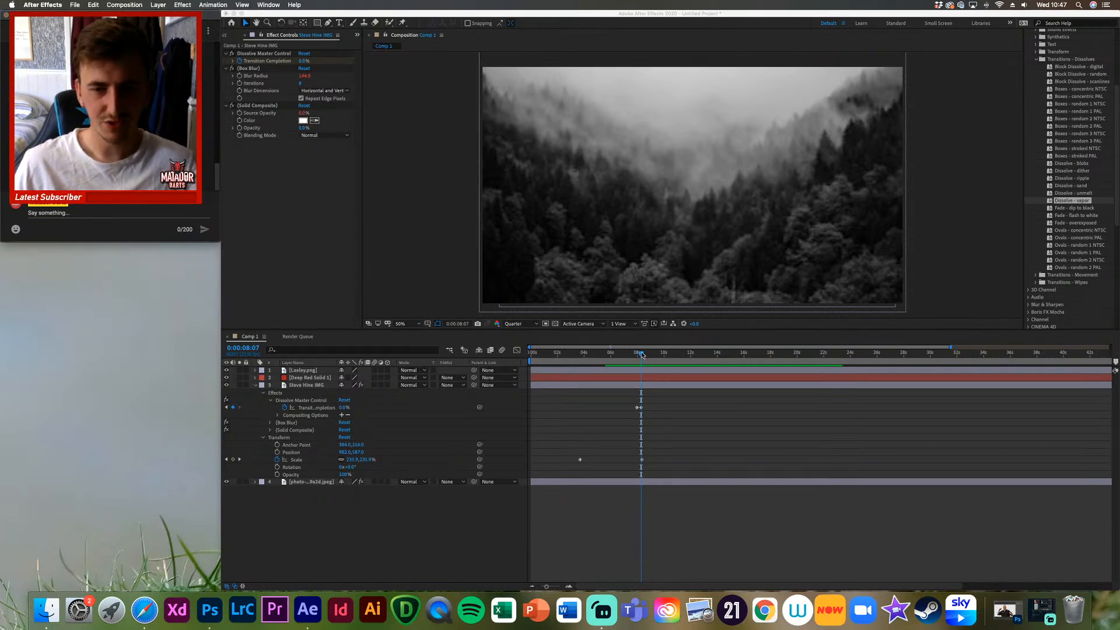
pyautogui.click(625, 353)
pyautogui.moveTo(625, 352)
pyautogui.mouseDown()
pyautogui.moveTo(577, 362)
pyautogui.moveTo(648, 364)
pyautogui.moveTo(634, 367)
pyautogui.mouseUp()
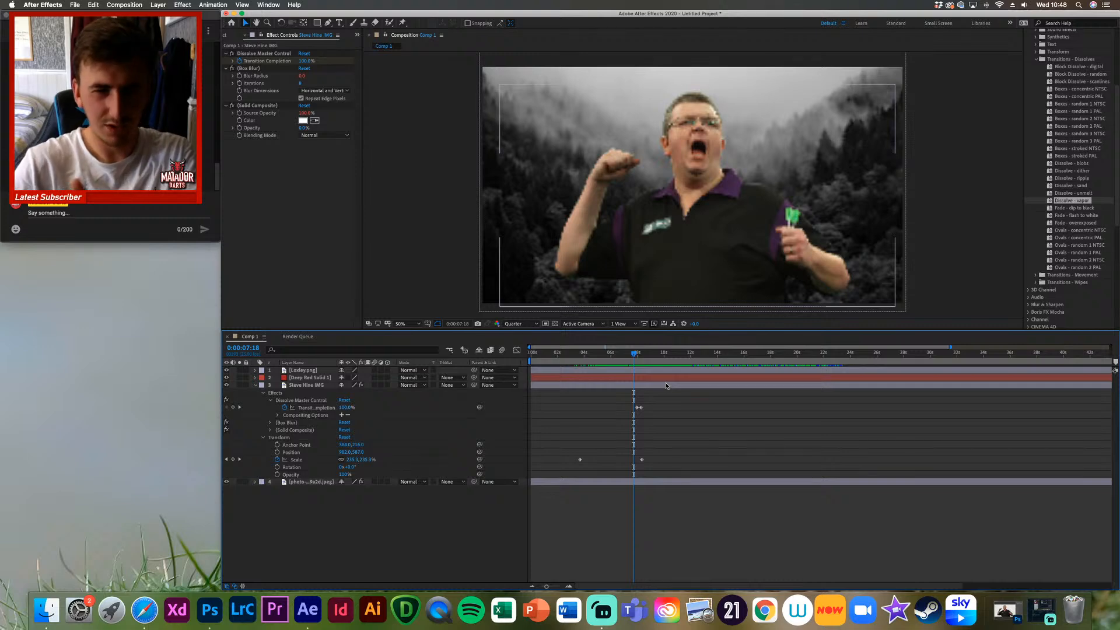
# Step: Scrub the current time back and forth across the vapor dissolve up to 0:00:08:20, stopping at 0:00:07:17
pyautogui.moveTo(640, 348); pyautogui.dragTo(636, 357)
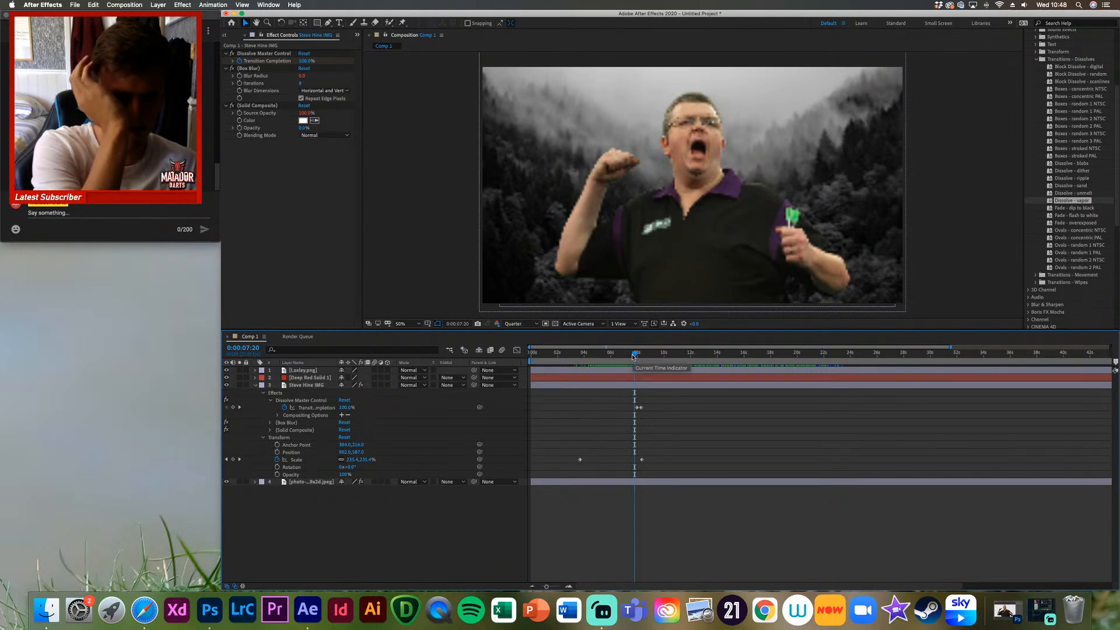
pyautogui.moveTo(634, 357)
pyautogui.mouseDown()
pyautogui.moveTo(580, 363)
pyautogui.moveTo(642, 358)
pyautogui.moveTo(633, 365)
pyautogui.mouseUp()
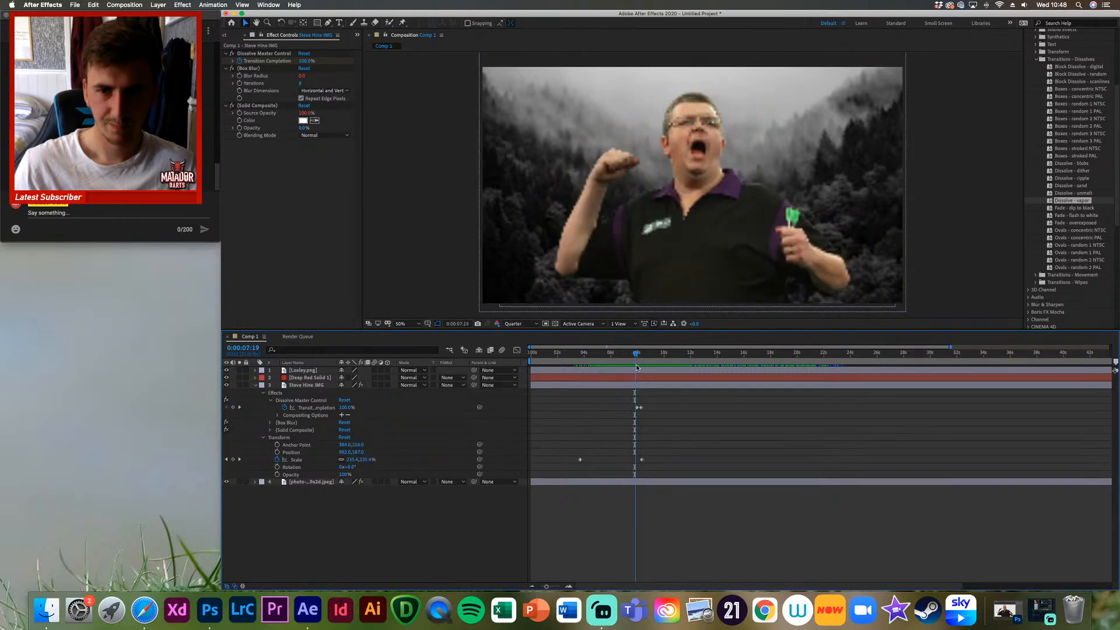
pyautogui.click(648, 365)
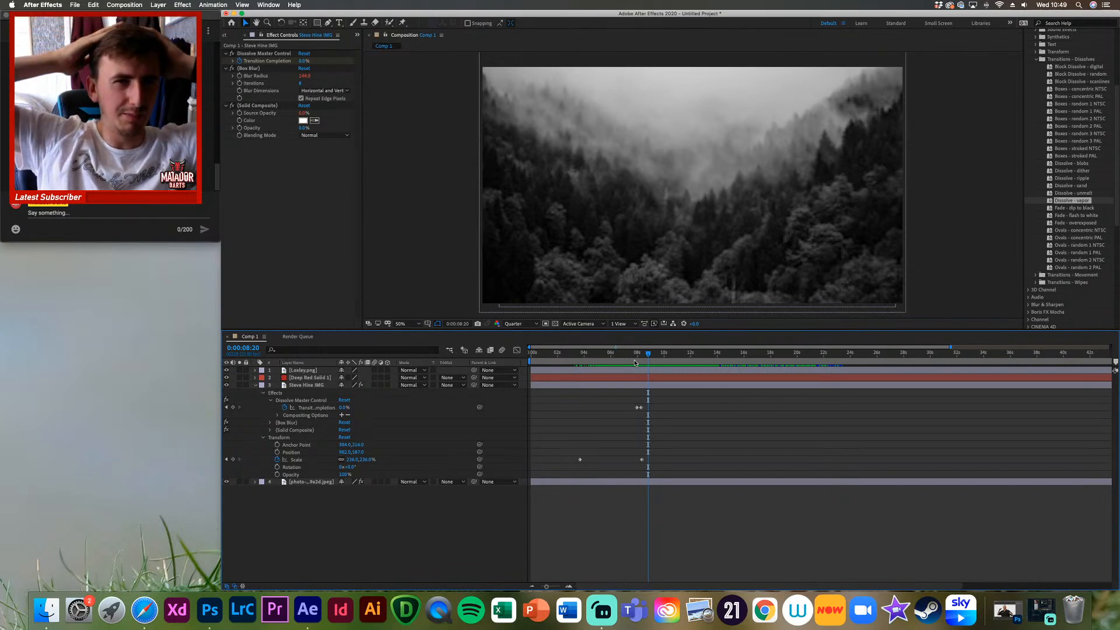
pyautogui.click(639, 354)
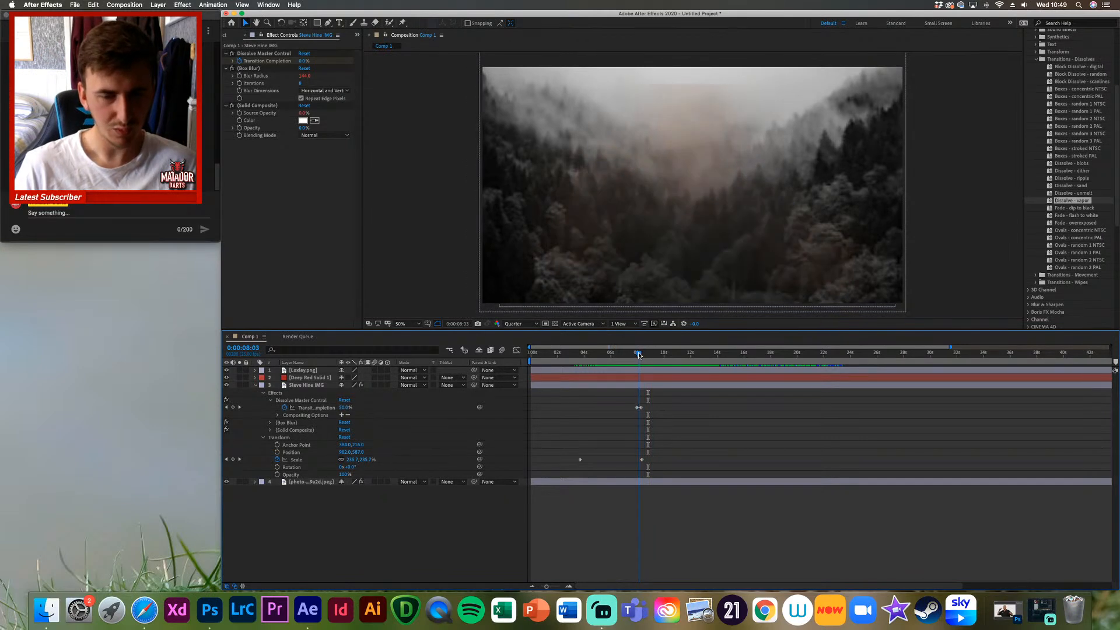
pyautogui.moveTo(639, 354); pyautogui.dragTo(638, 355)
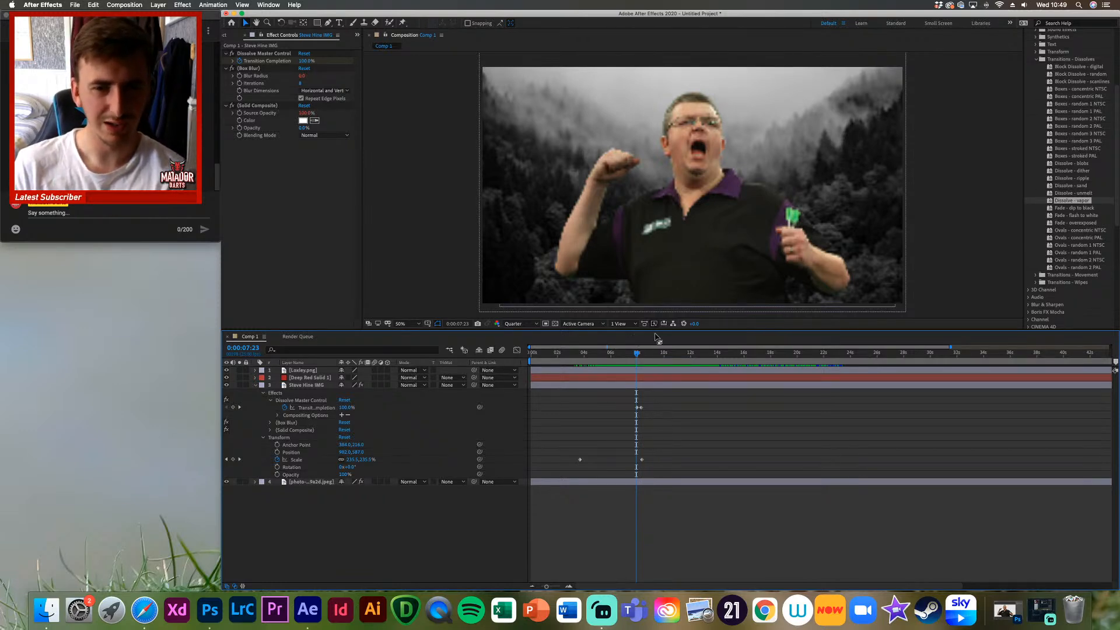
pyautogui.click(640, 354)
pyautogui.moveTo(639, 354); pyautogui.dragTo(637, 359)
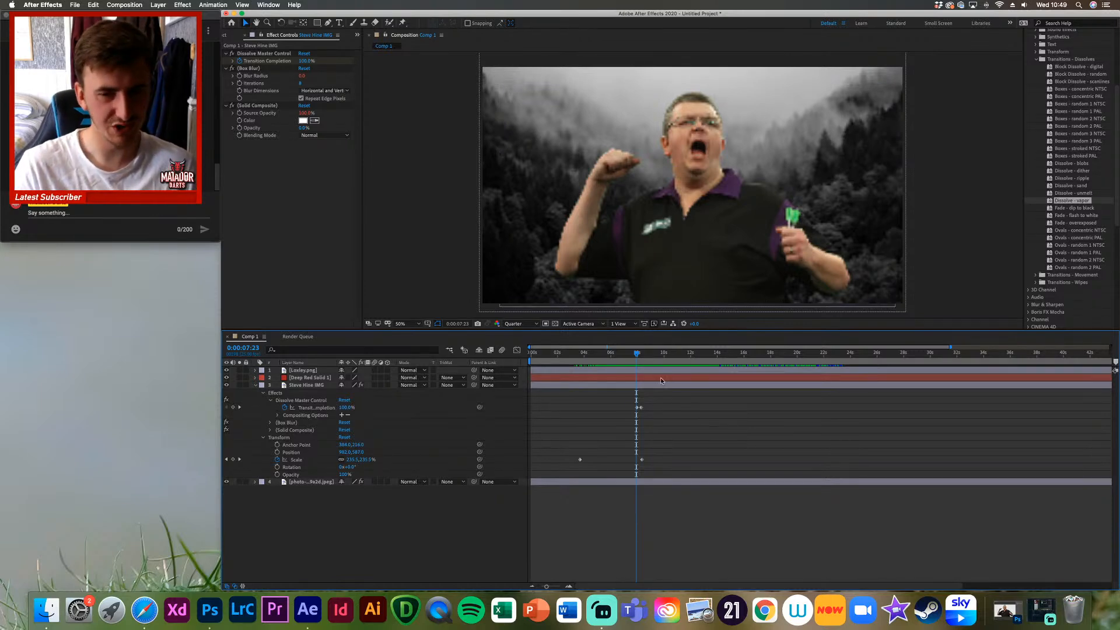
pyautogui.click(638, 354)
pyautogui.moveTo(638, 354); pyautogui.dragTo(633, 358)
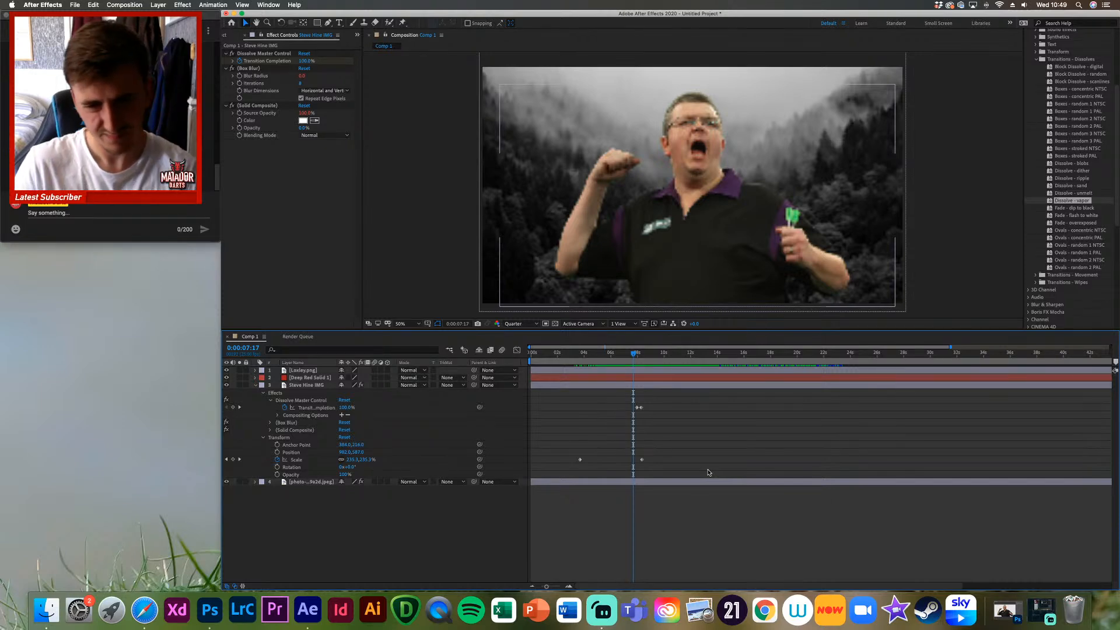
# Step: Preview the vapor dissolve from 0:00:07:17 and again from 0:00:07:21, ending with the current time at 0:00:07:20
pyautogui.press('space')
pyautogui.press('space')
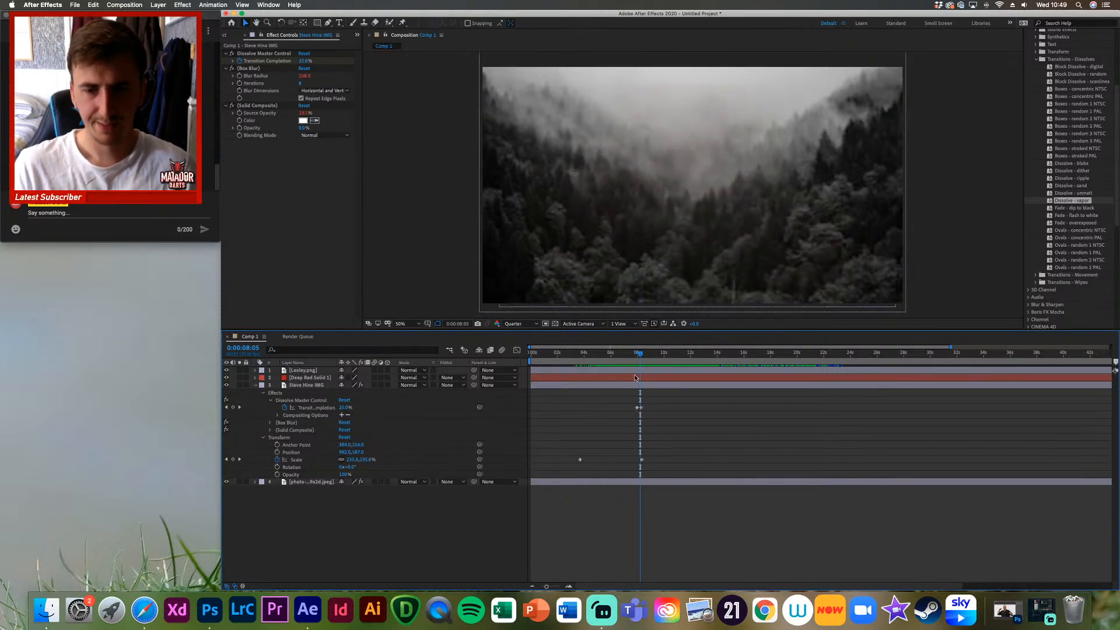
pyautogui.moveTo(639, 354); pyautogui.dragTo(638, 357)
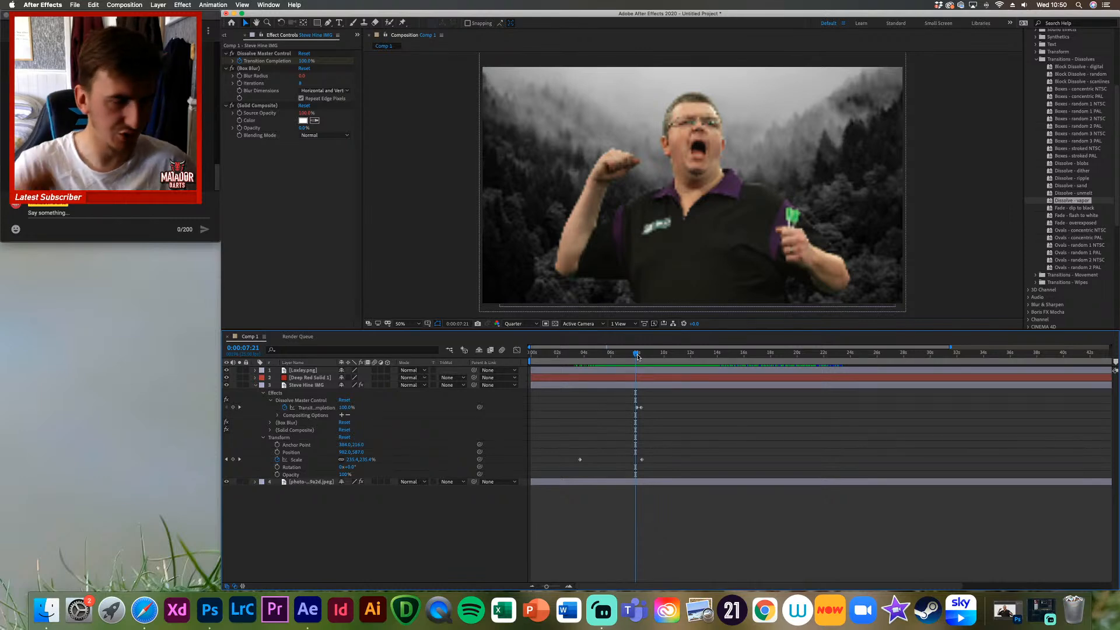
pyautogui.press('space')
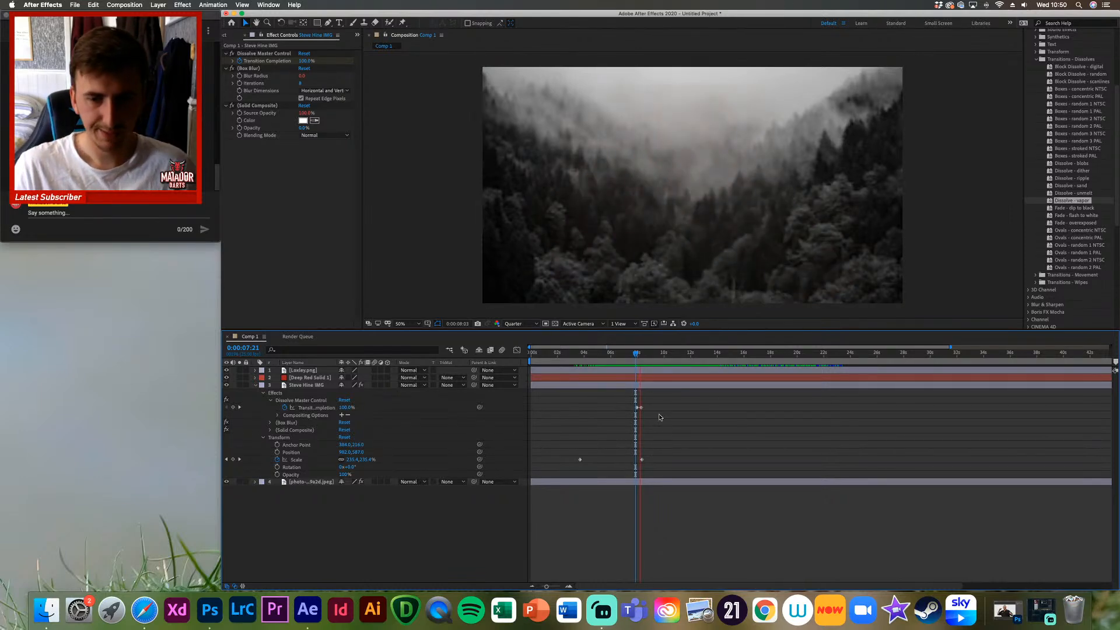
pyautogui.press('space')
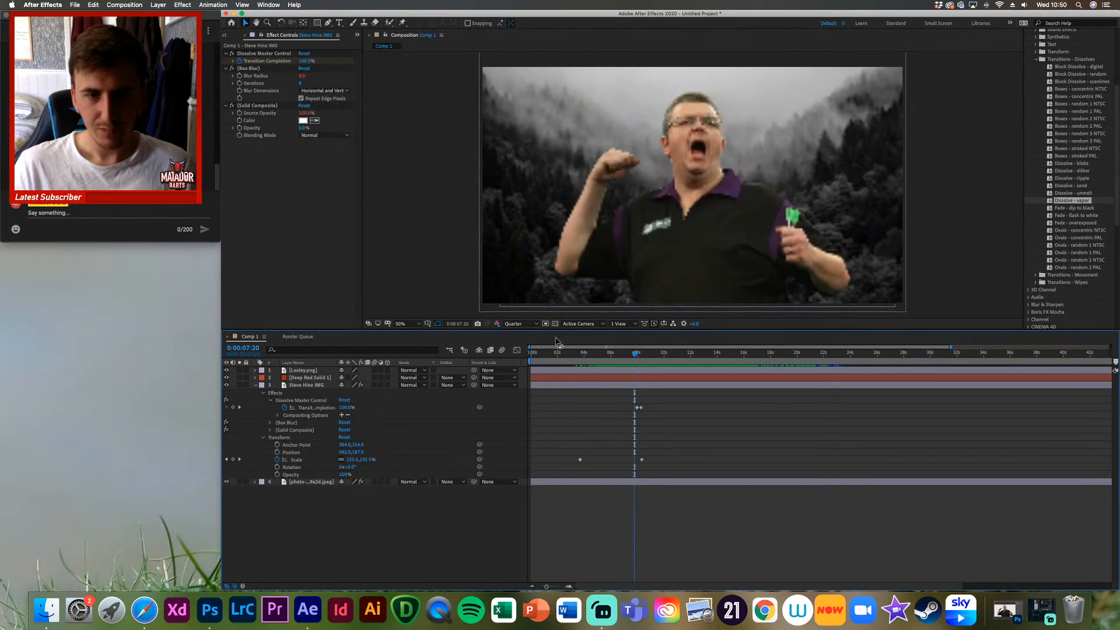
# Step: Show the project's items in place of the effect controls and collapse the Transitions - Dissolves preset folder
pyautogui.click(243, 35)
pyautogui.click(272, 173)
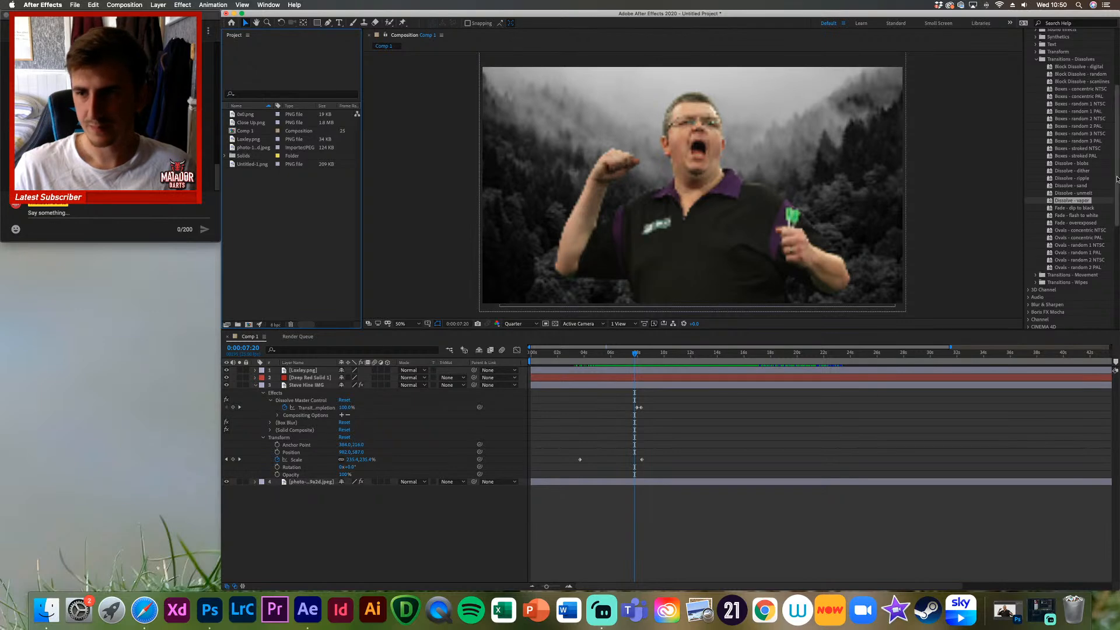
pyautogui.scroll(2, 1064, 113)
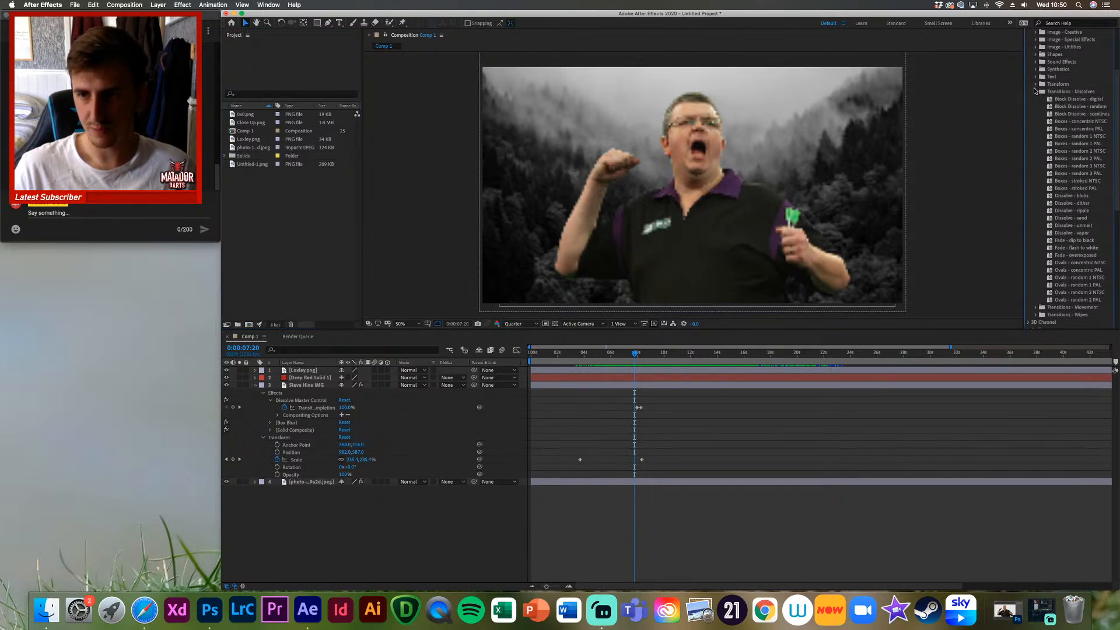
pyautogui.click(1038, 92)
pyautogui.scroll(4, 1117, 120)
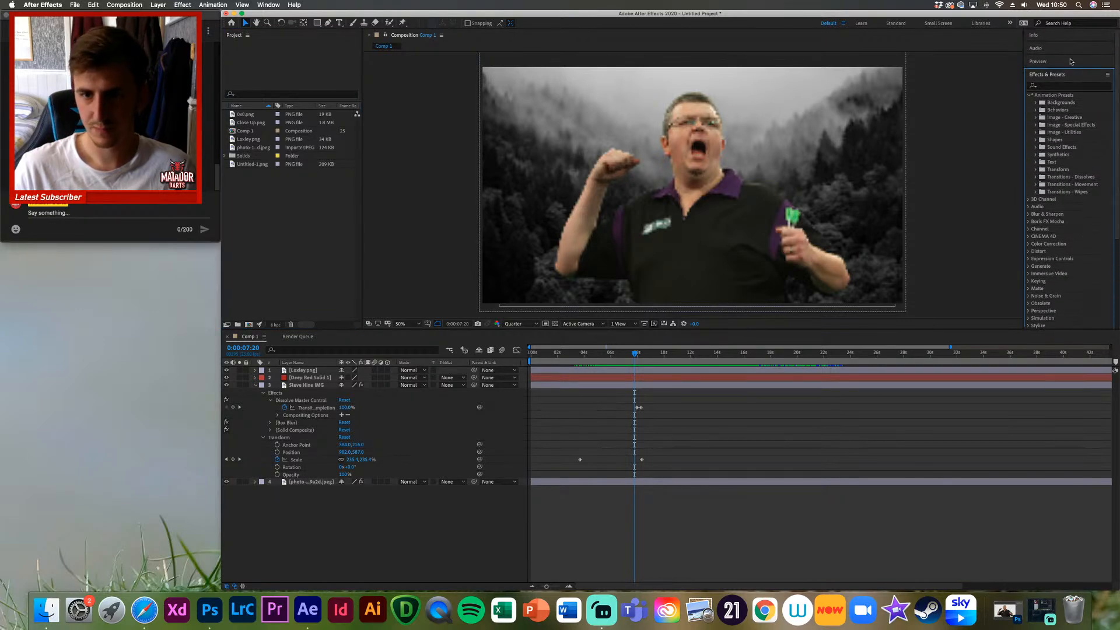
pyautogui.click(296, 199)
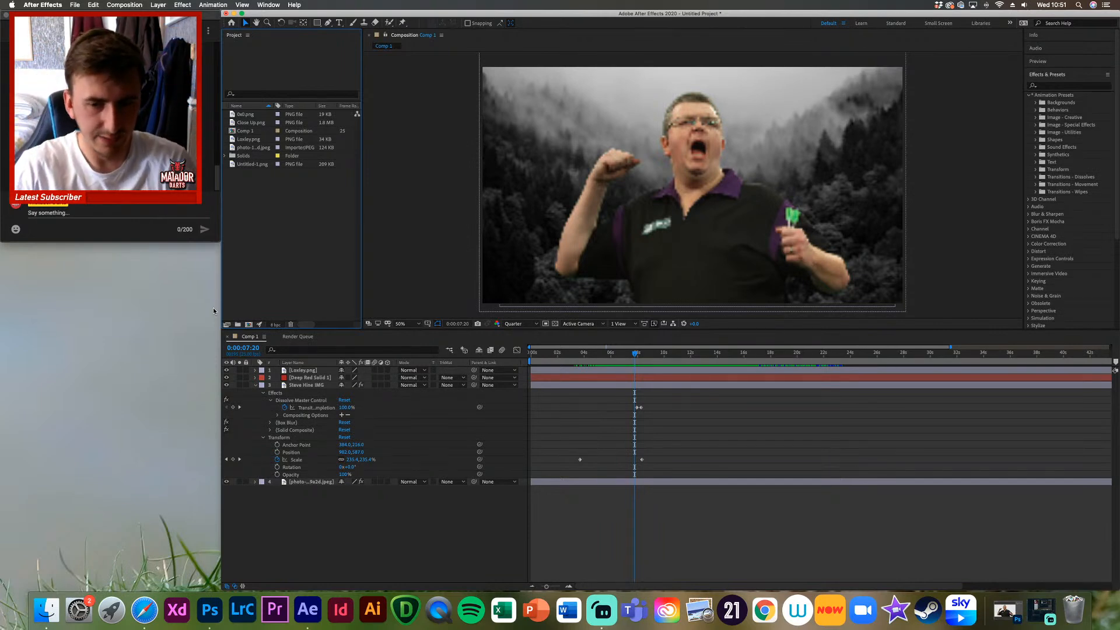
# Step: Examine the frames around the start of the dissolve up to 0:00:08:03 and return the current time to 0:00:07:20
pyautogui.click(635, 354)
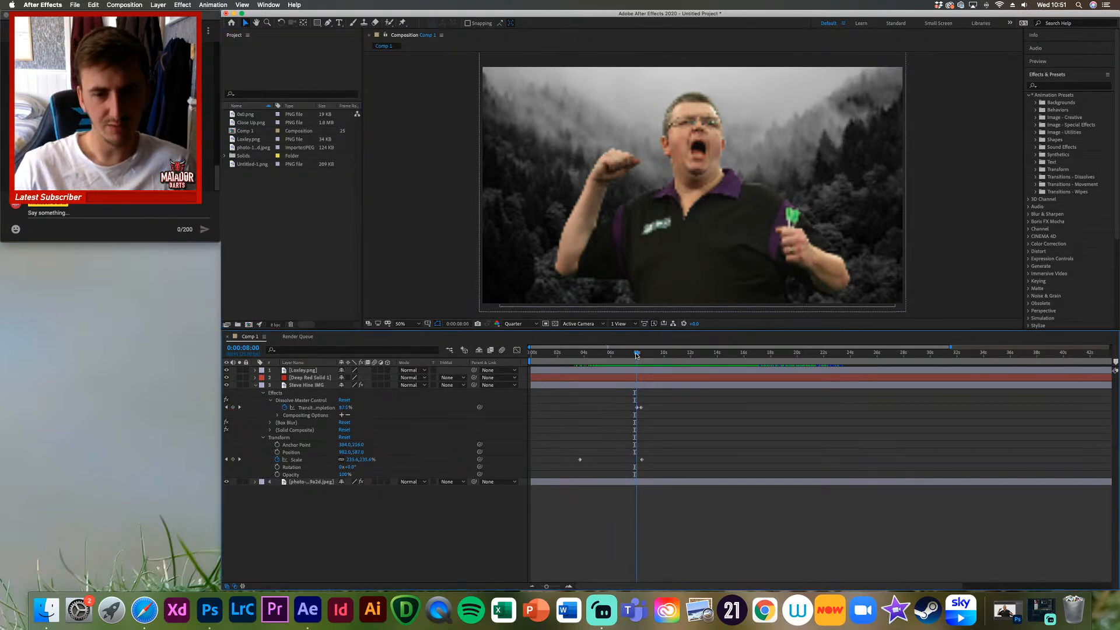
pyautogui.moveTo(637, 357); pyautogui.dragTo(635, 355)
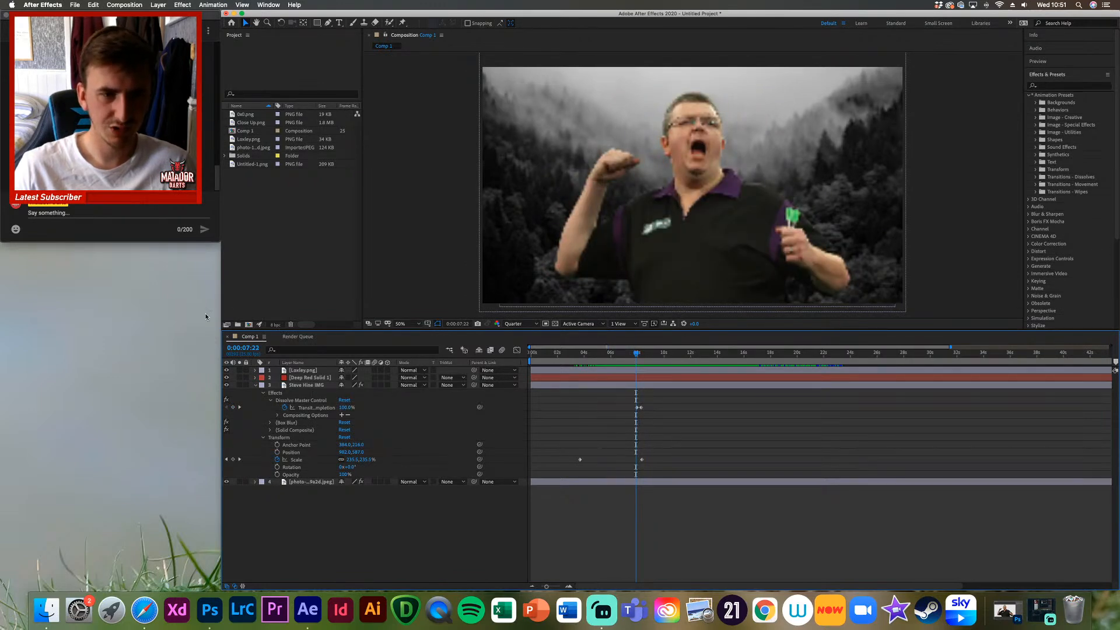
pyautogui.click(143, 308)
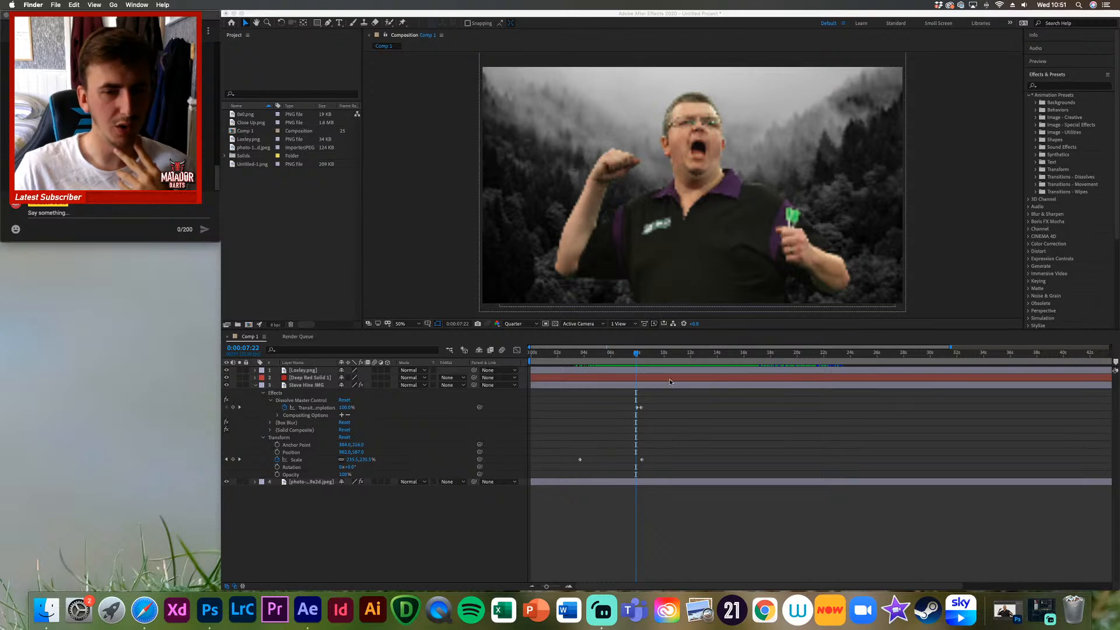
pyautogui.click(643, 372)
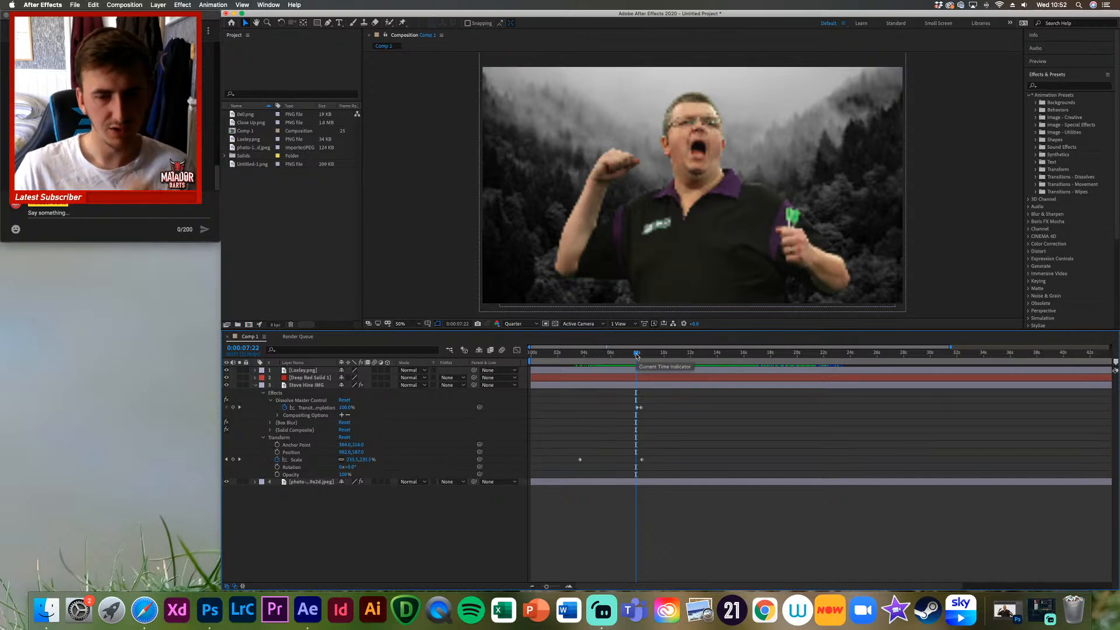
pyautogui.click(635, 355)
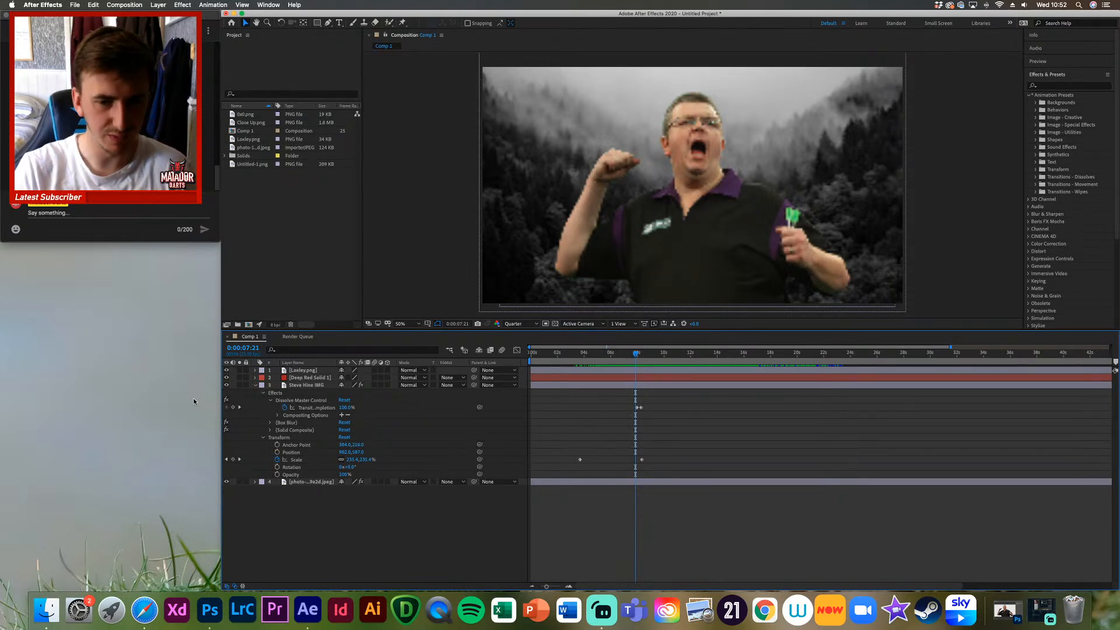
pyautogui.click(637, 354)
pyautogui.moveTo(638, 355); pyautogui.dragTo(636, 355)
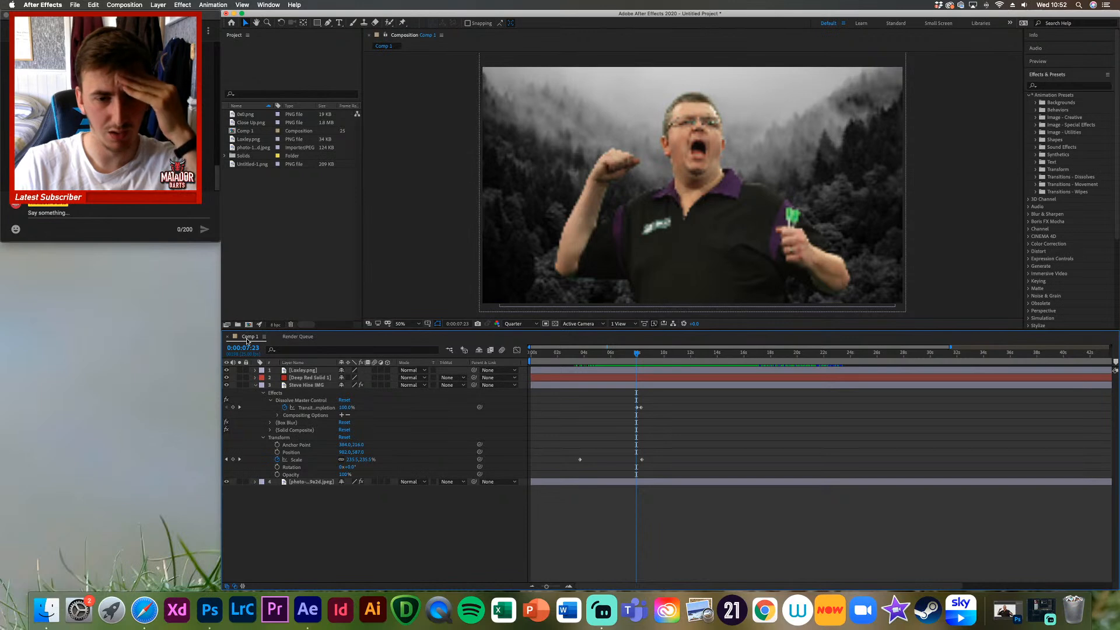
pyautogui.click(638, 355)
pyautogui.press('pageup')
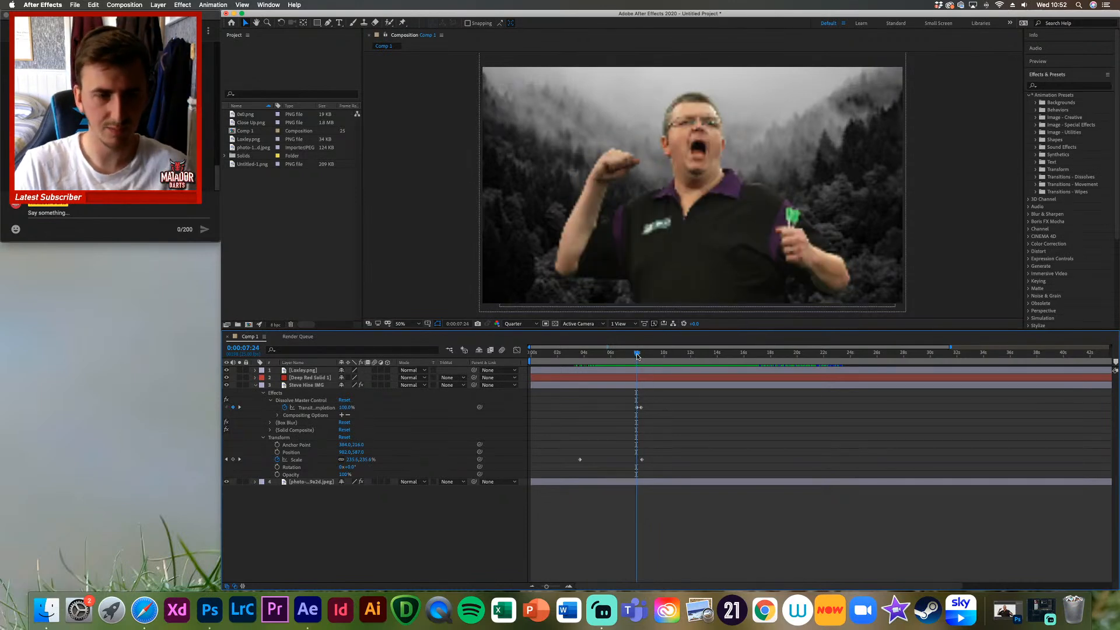
pyautogui.press('pageup')
pyautogui.press('pageup')
pyautogui.press('pageup')
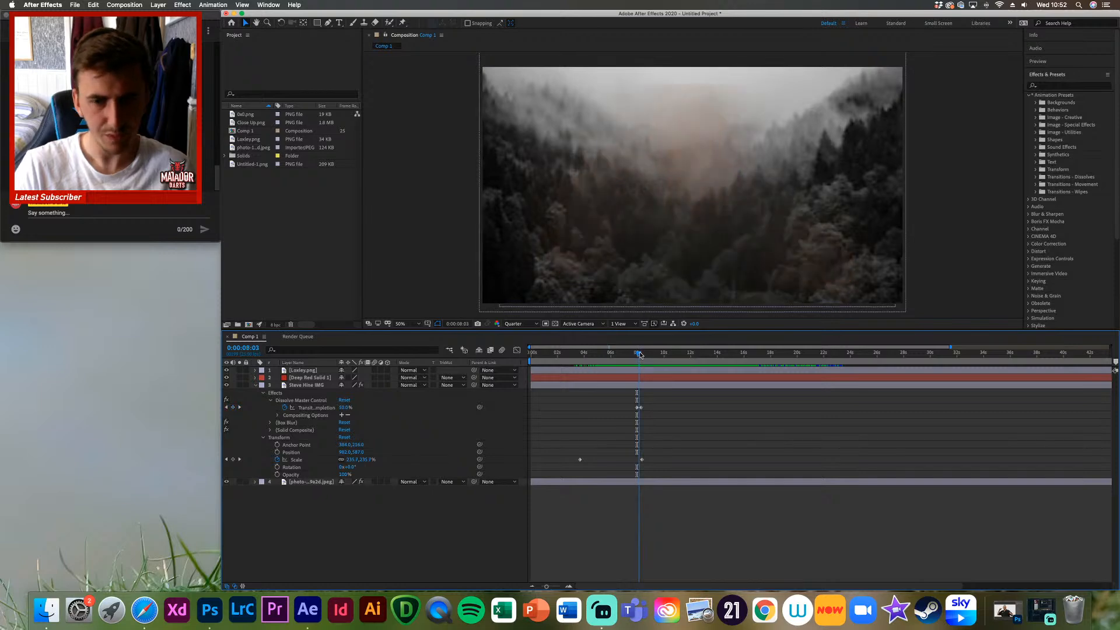
pyautogui.press('pagedown')
pyautogui.press('pagedown')
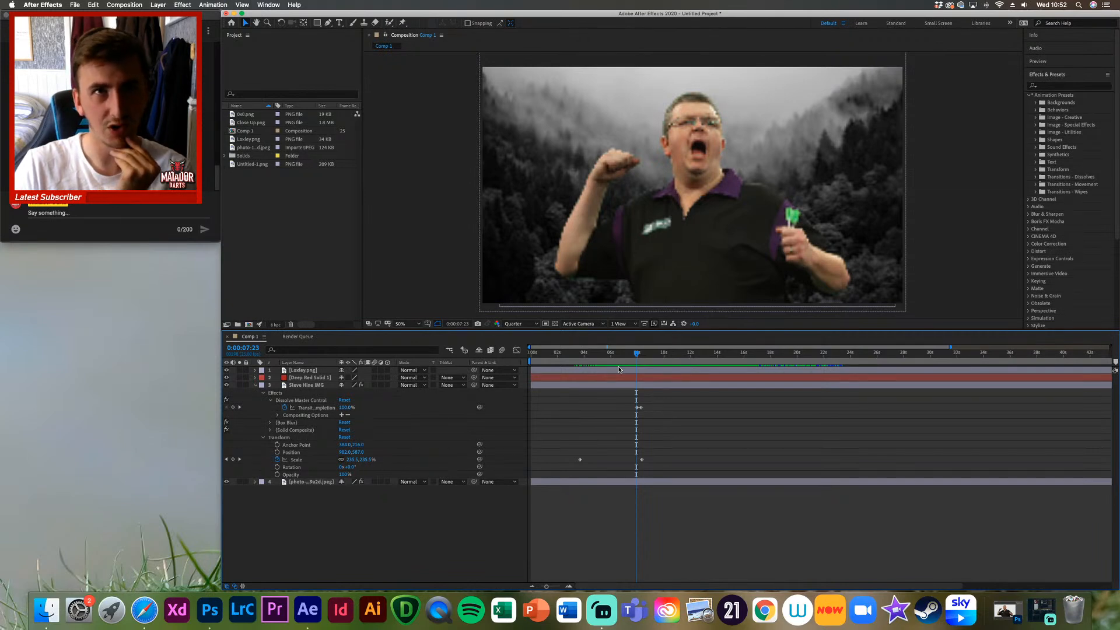
pyautogui.moveTo(638, 355); pyautogui.dragTo(635, 355)
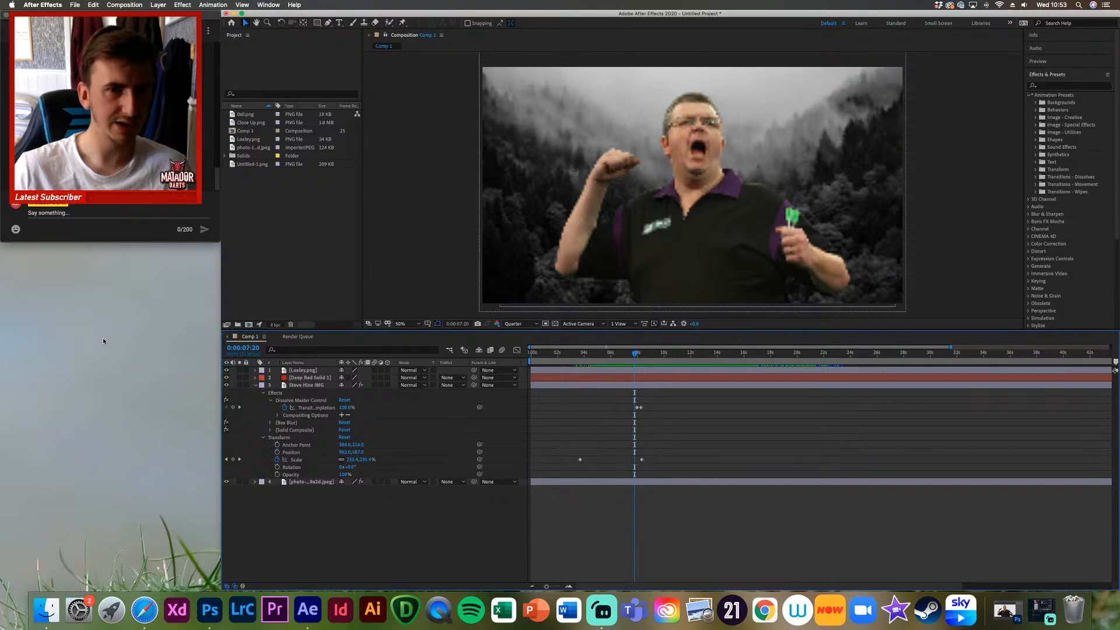
pyautogui.click(160, 368)
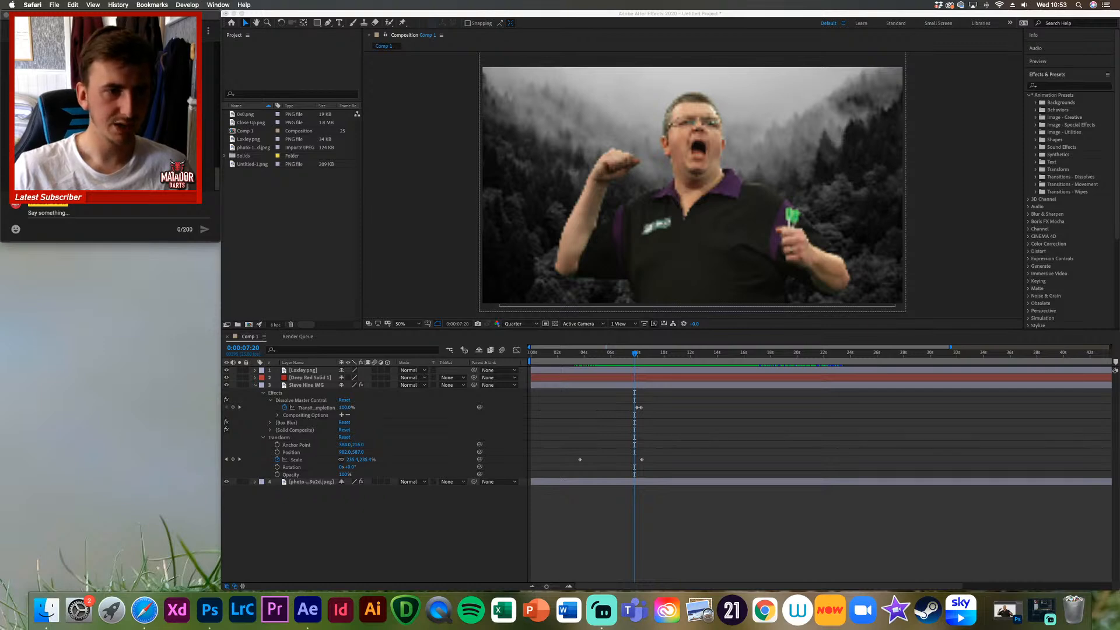
pyautogui.click(152, 179)
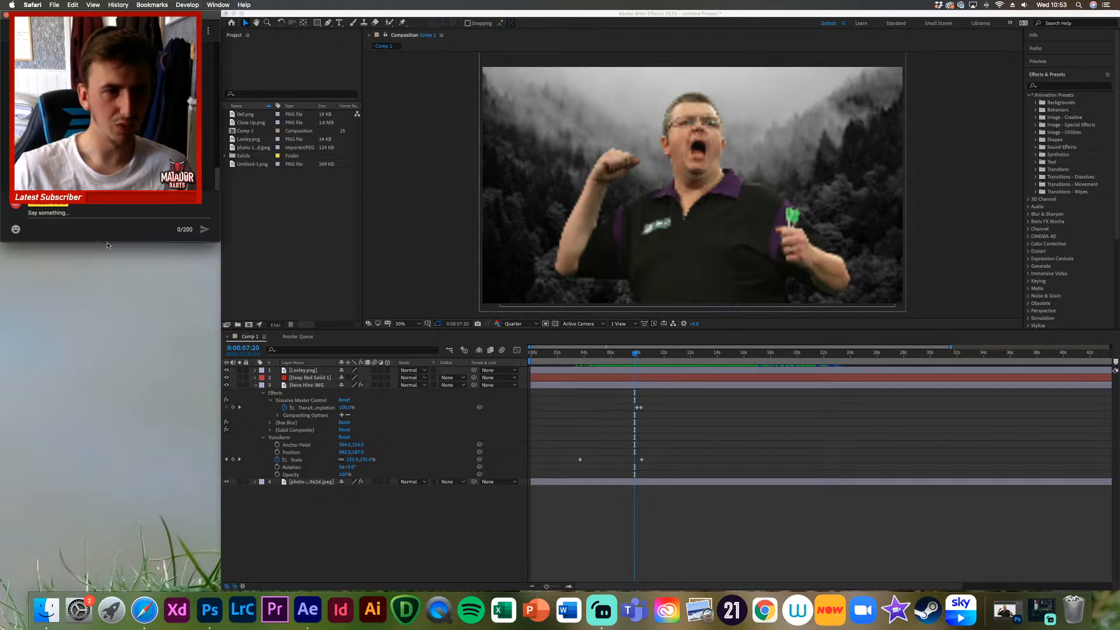
pyautogui.click(110, 318)
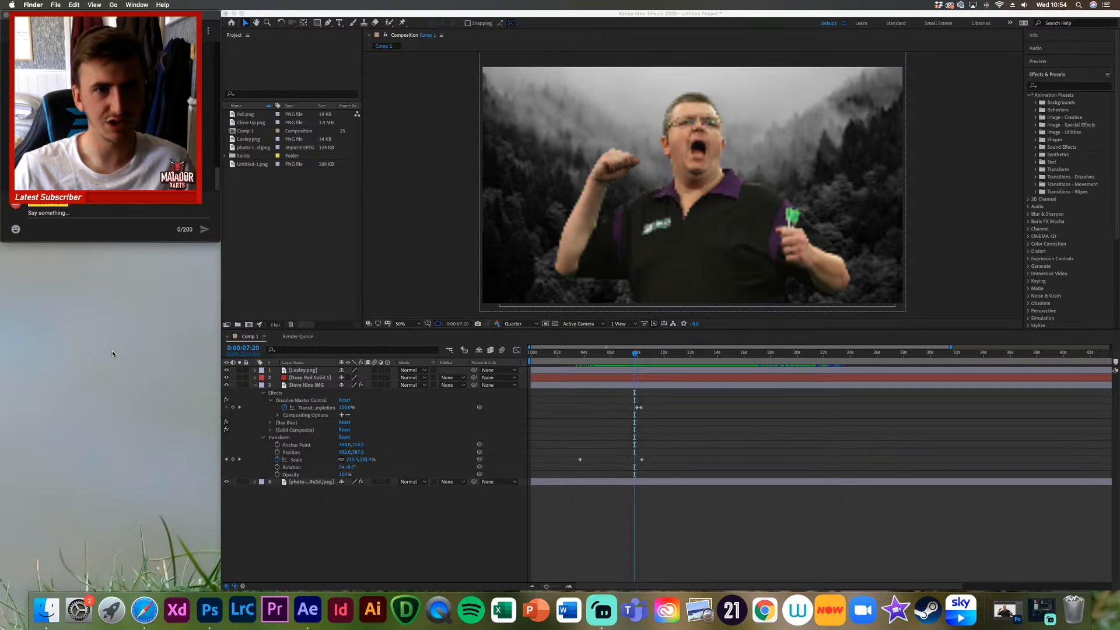
pyautogui.click(156, 202)
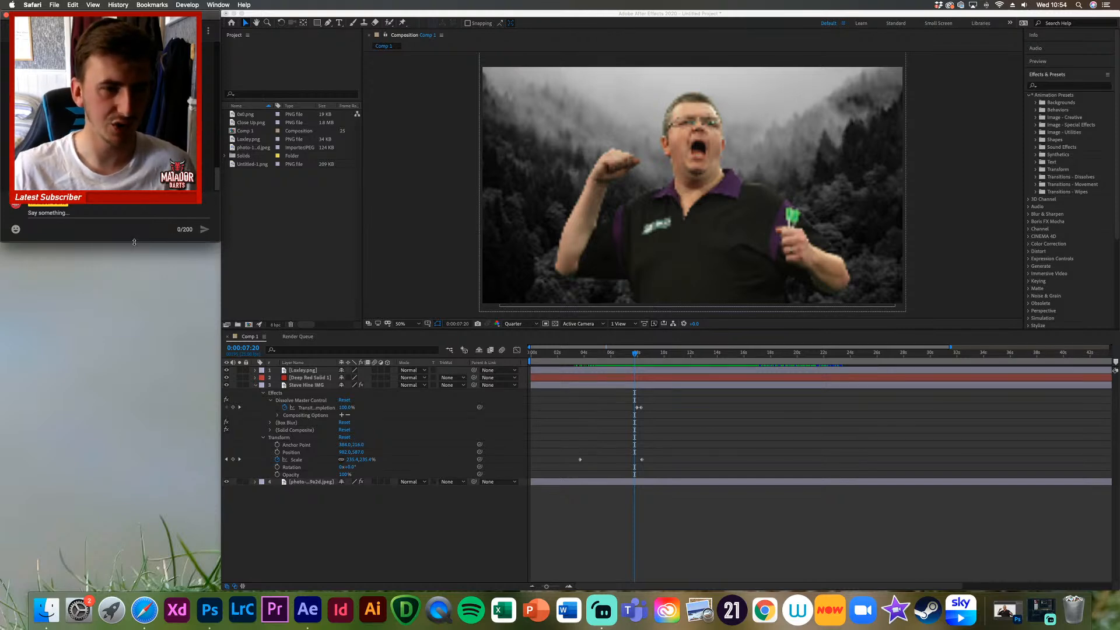
pyautogui.moveTo(134, 242); pyautogui.dragTo(135, 245)
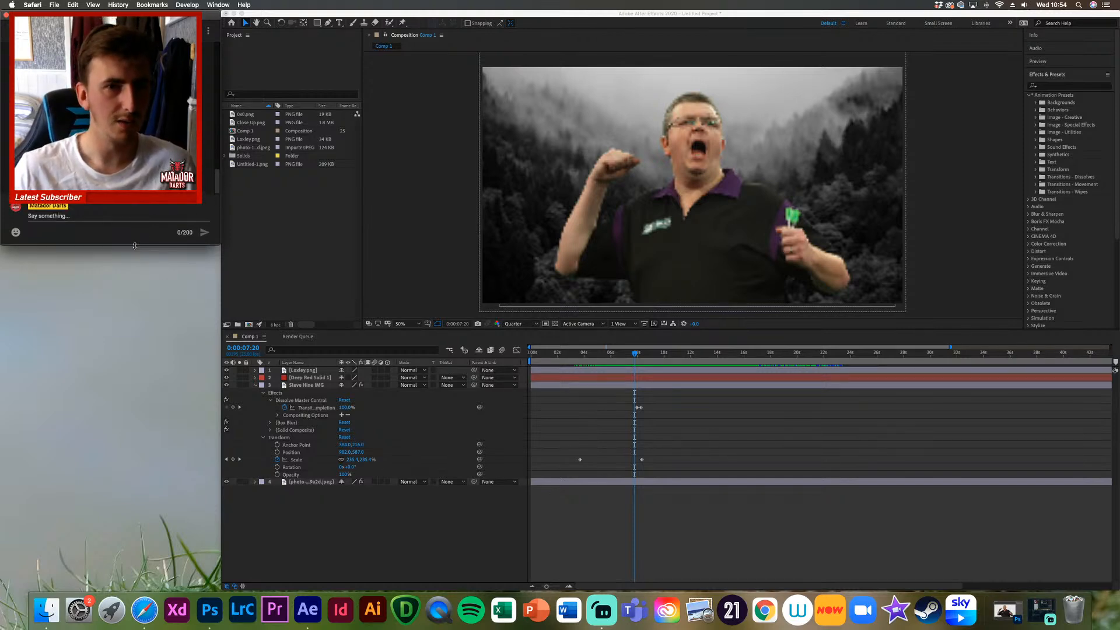
pyautogui.moveTo(135, 245); pyautogui.dragTo(135, 245)
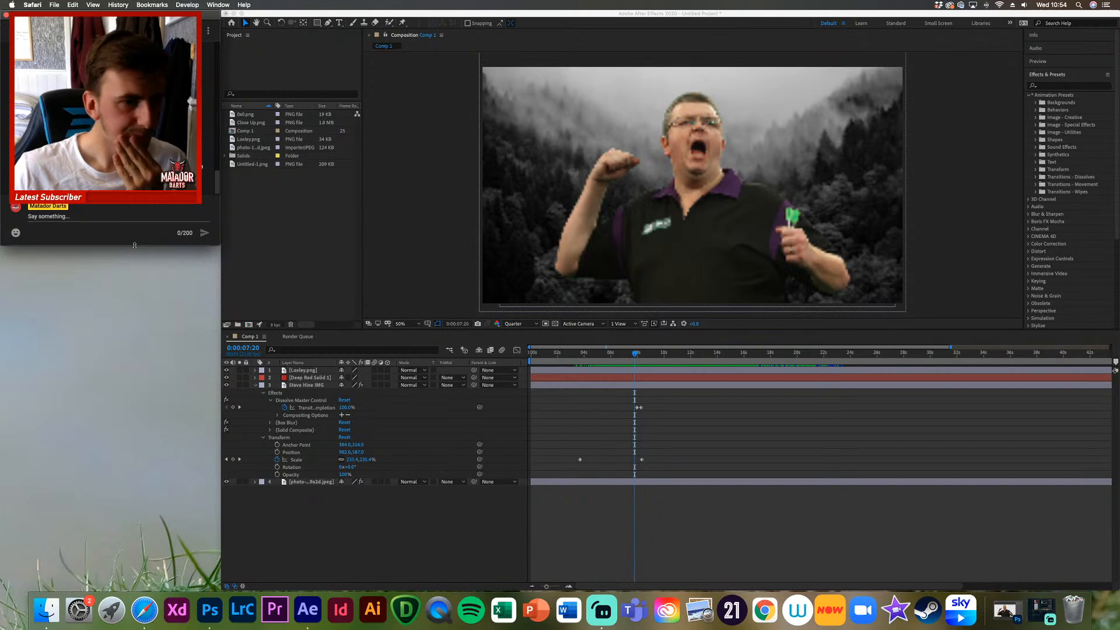
pyautogui.click(123, 282)
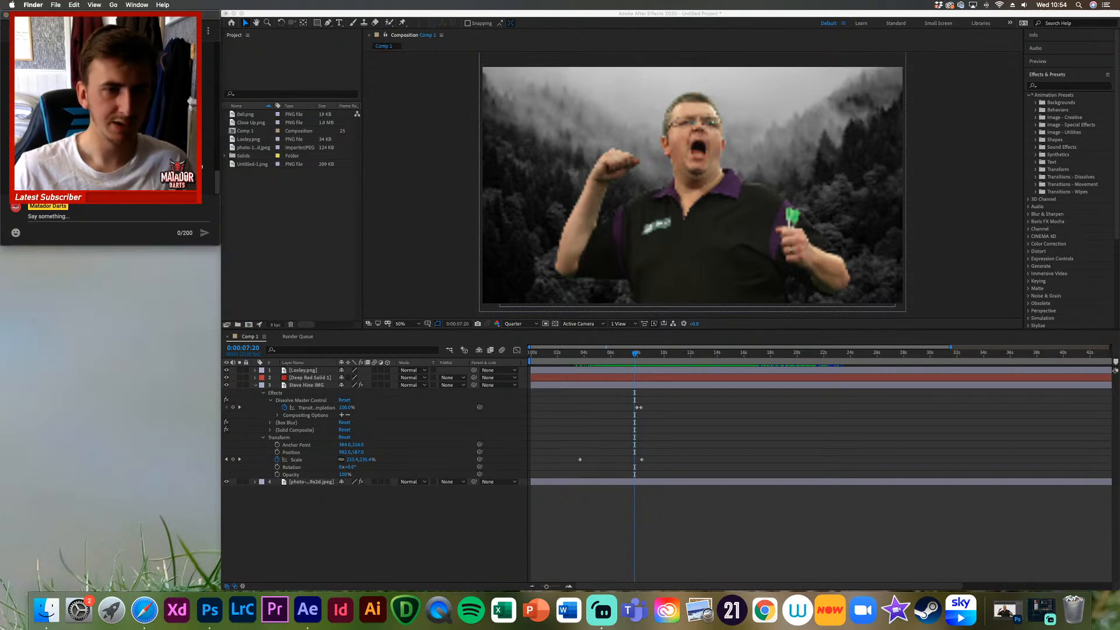
pyautogui.click(217, 189)
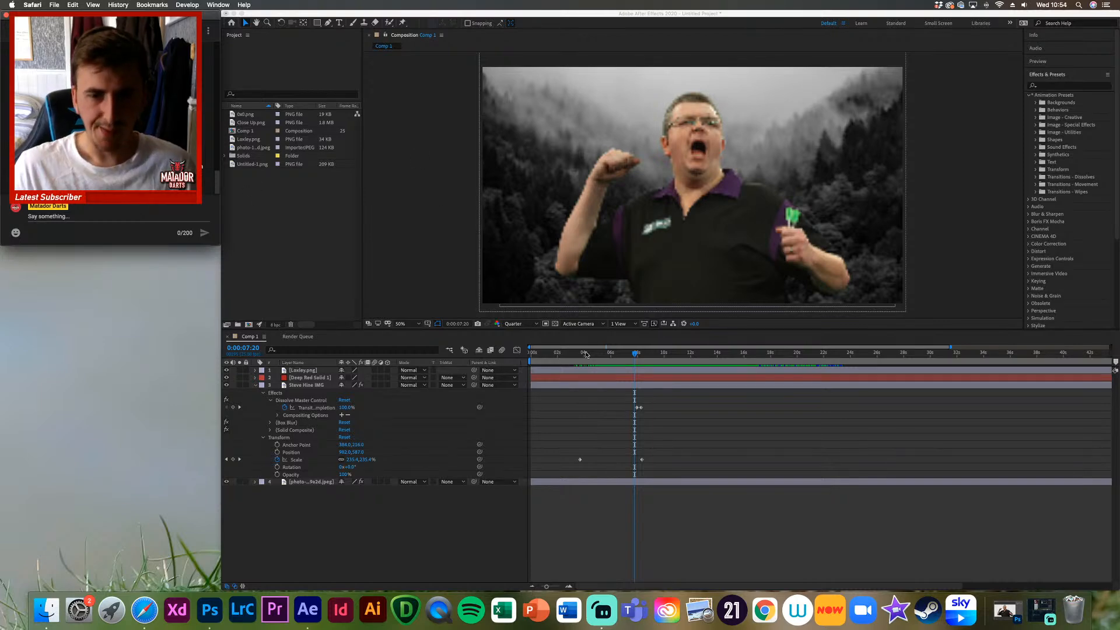
# Step: Scrub back through the image layer's Scale animation to 0:00:04:11 and return the current time to 0:00:07:20
pyautogui.click(635, 360)
pyautogui.moveTo(616, 357); pyautogui.dragTo(590, 359)
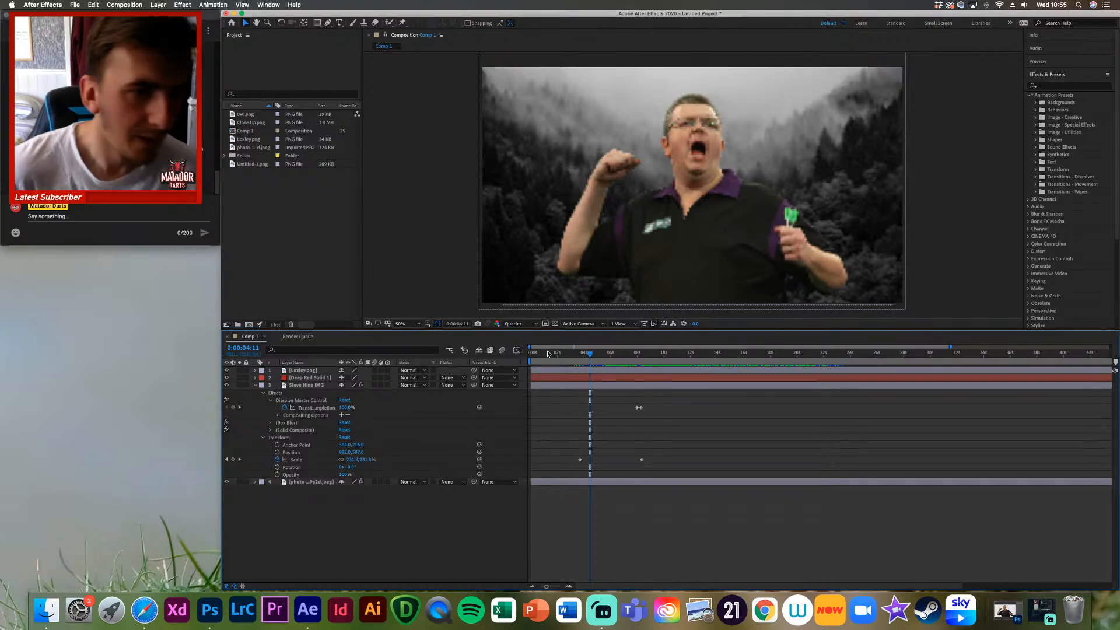
pyautogui.moveTo(646, 360)
pyautogui.mouseDown()
pyautogui.moveTo(634, 354)
pyautogui.moveTo(636, 372)
pyautogui.mouseUp()
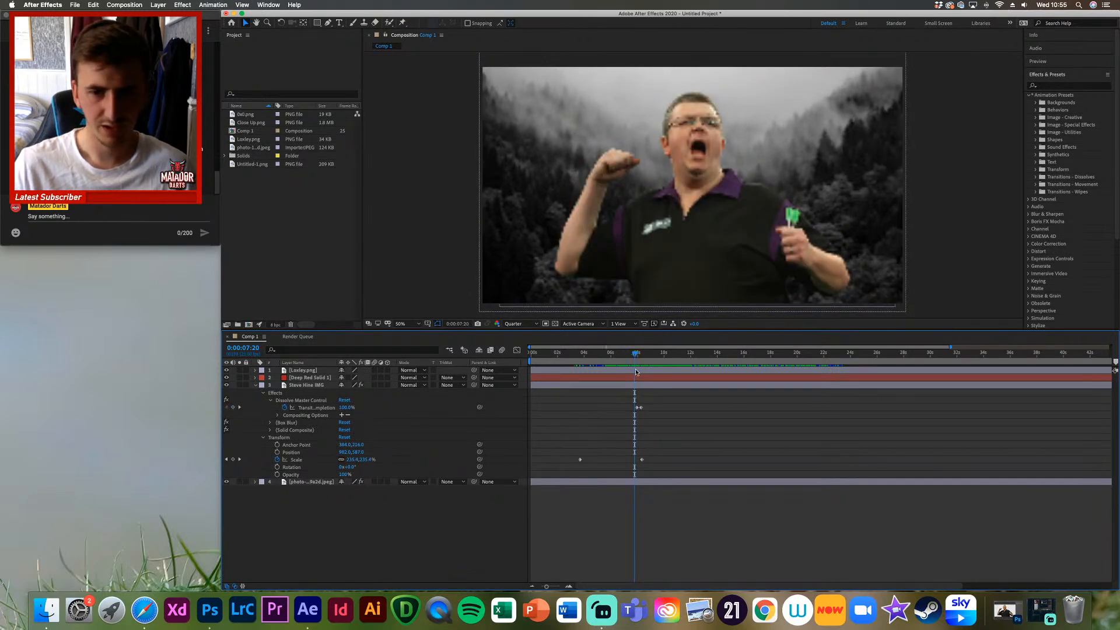
# Step: Step through the frames of the vapor dissolve to 0:00:08:01 and preview it, ending with the current time at 0:00:07:16
pyautogui.click(637, 355)
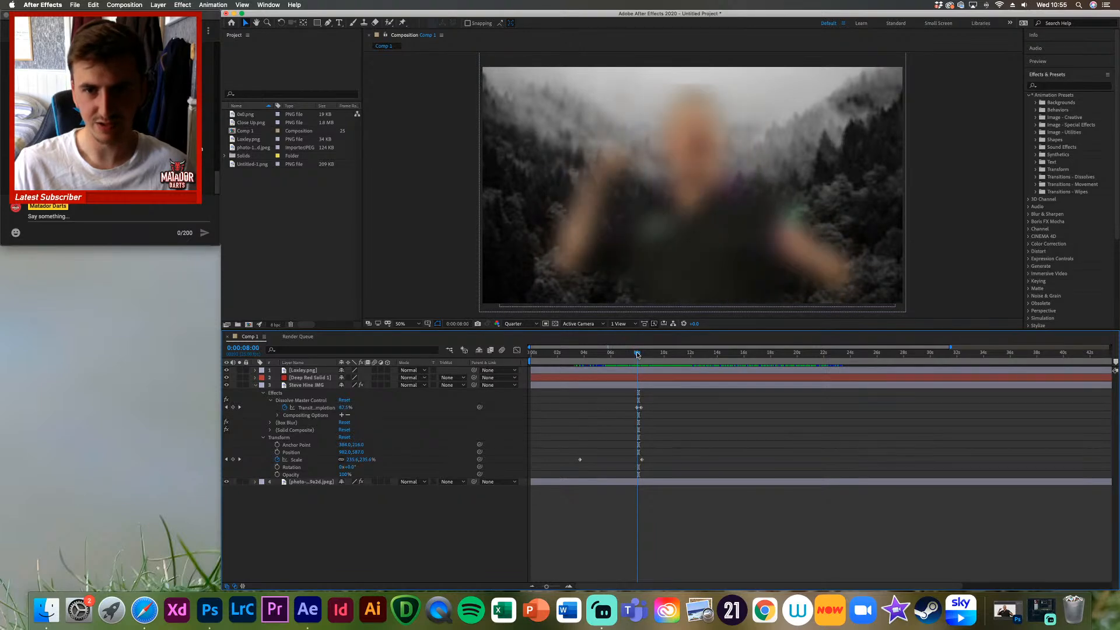
pyautogui.click(637, 354)
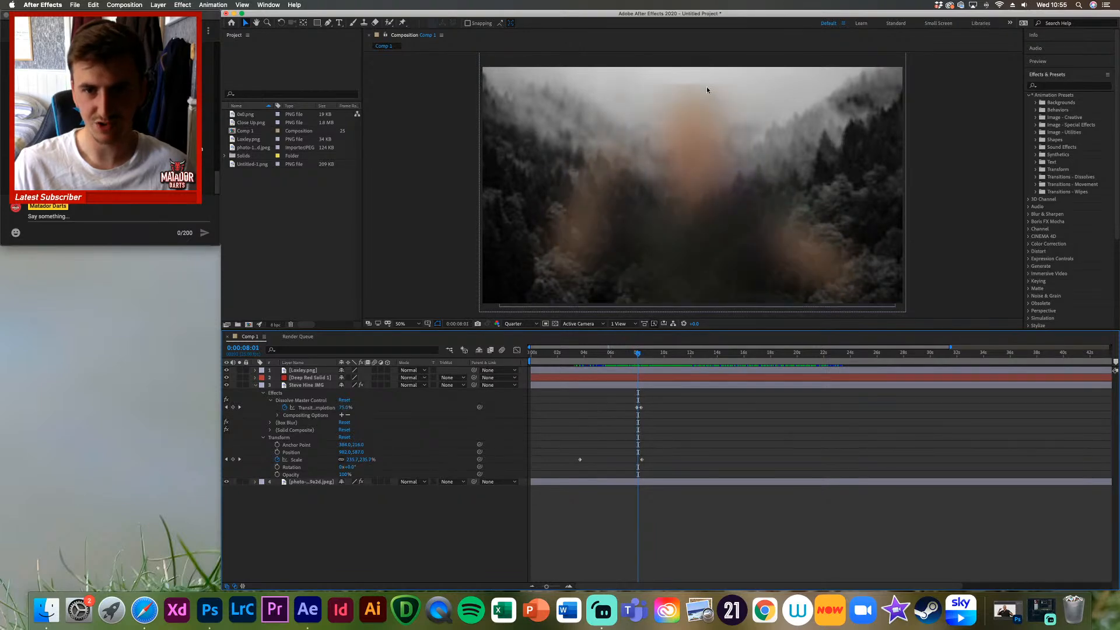
pyautogui.moveTo(638, 353); pyautogui.dragTo(619, 350)
pyautogui.press('space')
pyautogui.press('space')
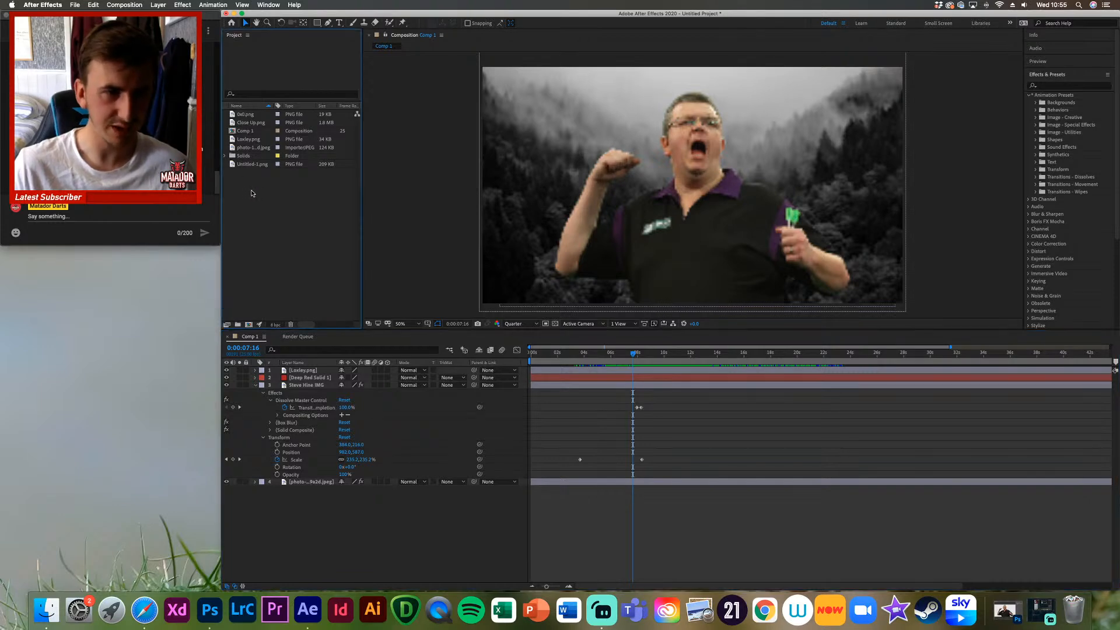
# Step: Add Close Up.png from the project items to the composition, directly above the darts player's image layer
pyautogui.click(257, 148)
pyautogui.click(277, 204)
pyautogui.click(250, 132)
pyautogui.click(268, 210)
pyautogui.click(252, 124)
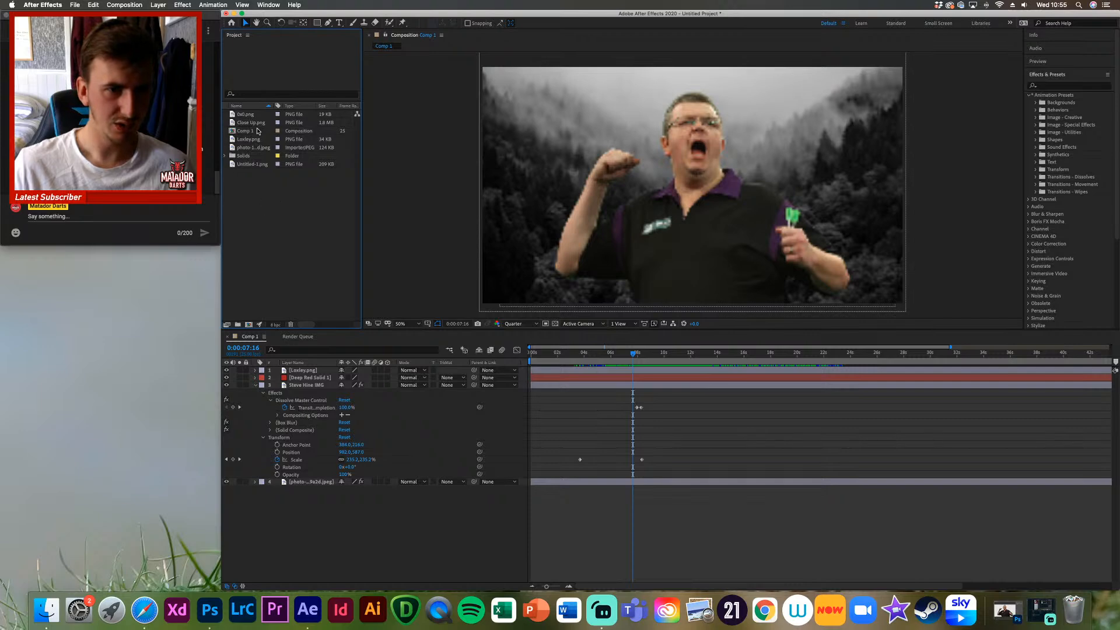
pyautogui.moveTo(255, 123); pyautogui.dragTo(313, 386)
pyautogui.click(257, 393)
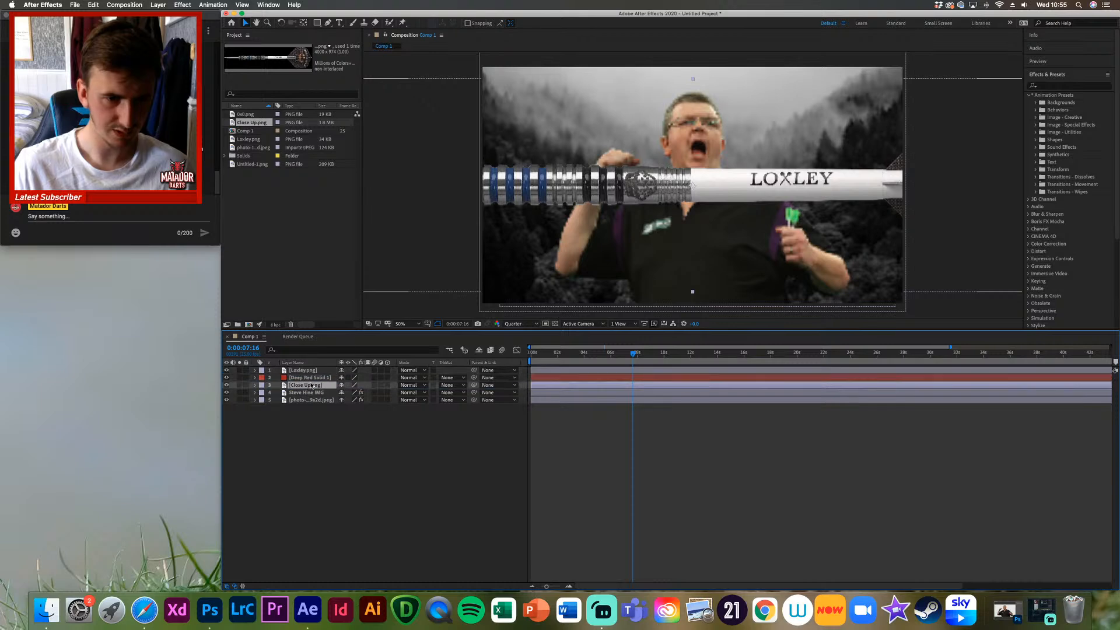
# Step: Rotate the Close Up.png layer by -90° and scale it down to 26% so the whole dart fits upright in the frame
pyautogui.click(255, 386)
pyautogui.click(264, 392)
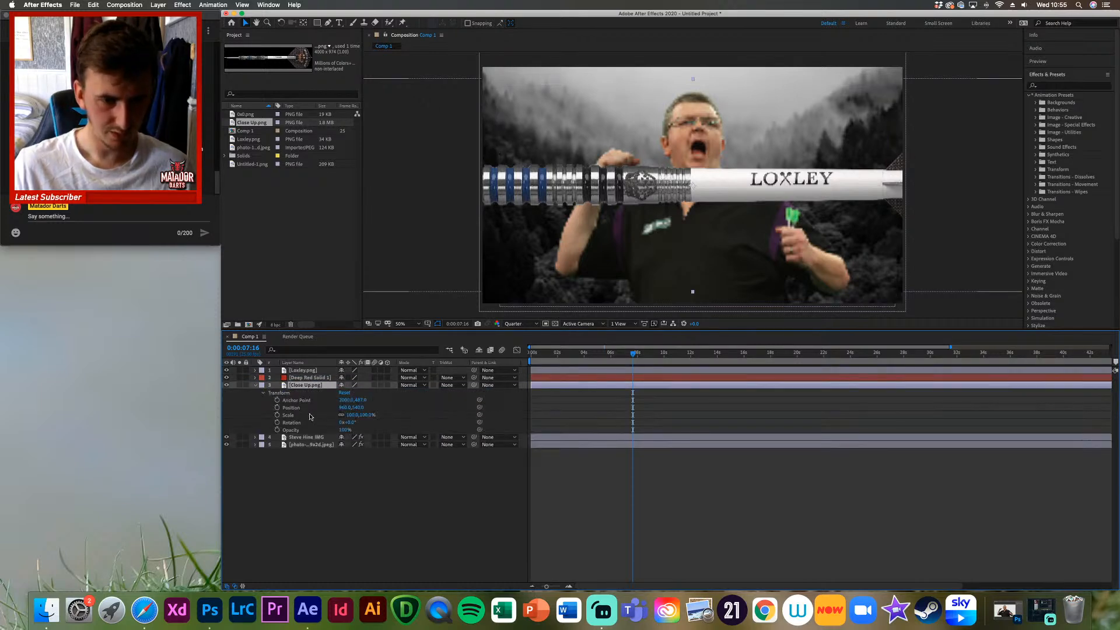
pyautogui.moveTo(363, 415); pyautogui.dragTo(356, 415)
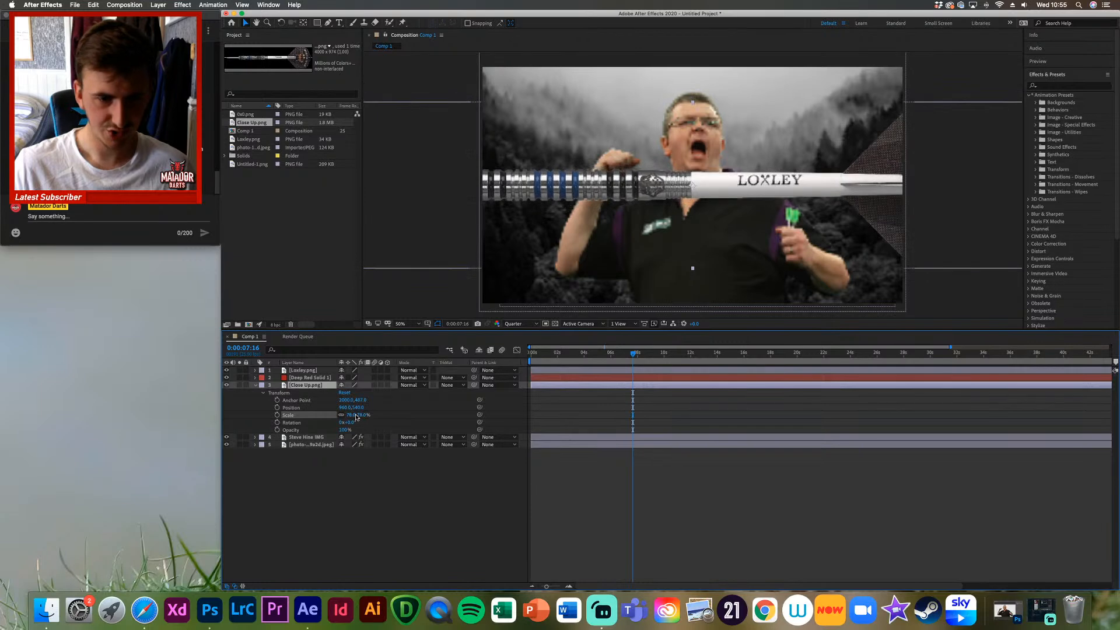
pyautogui.click(350, 423)
pyautogui.write('-90')
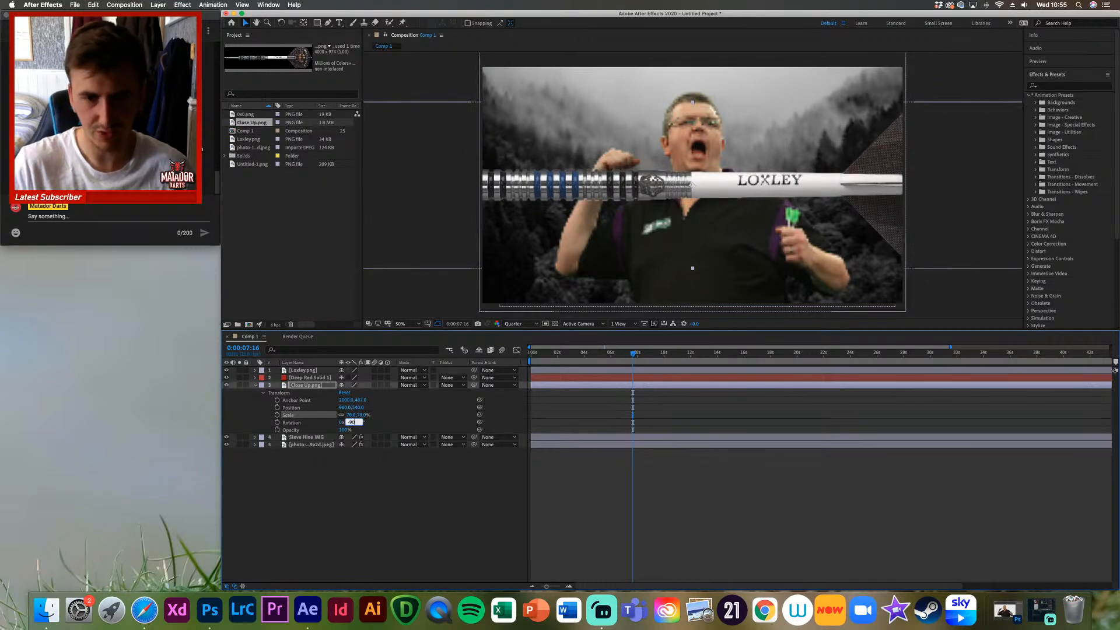
pyautogui.press('Return')
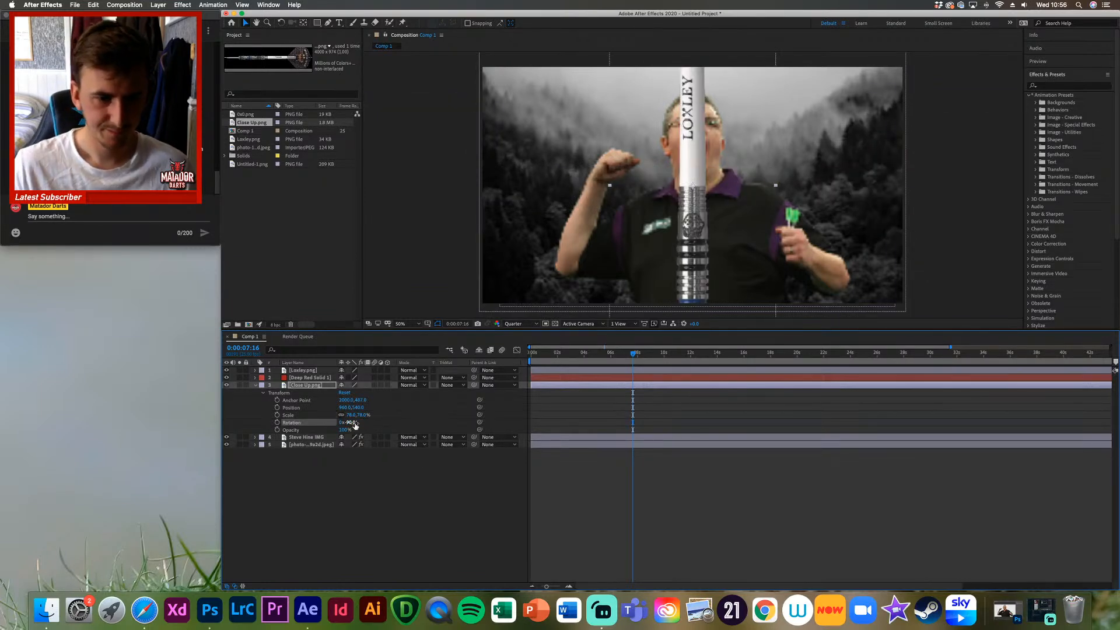
pyautogui.moveTo(352, 415); pyautogui.dragTo(337, 415)
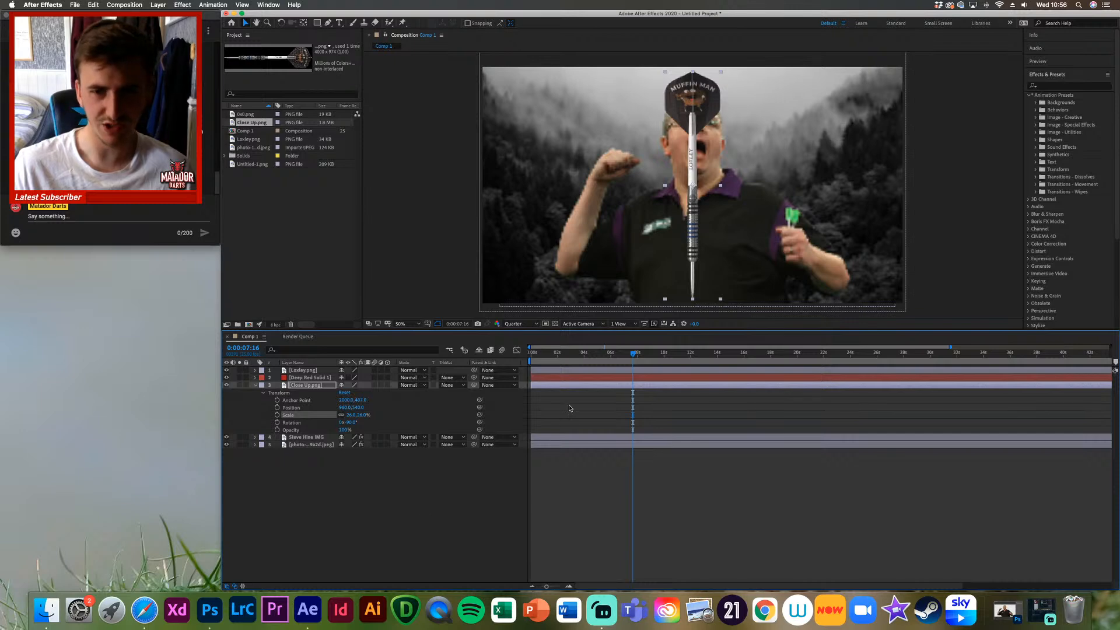
# Step: Move the Close Up.png layer beneath the darts player's image layer and above the forest background layer
pyautogui.moveTo(634, 354)
pyautogui.mouseDown()
pyautogui.moveTo(643, 355)
pyautogui.moveTo(629, 354)
pyautogui.mouseUp()
pyautogui.click(663, 461)
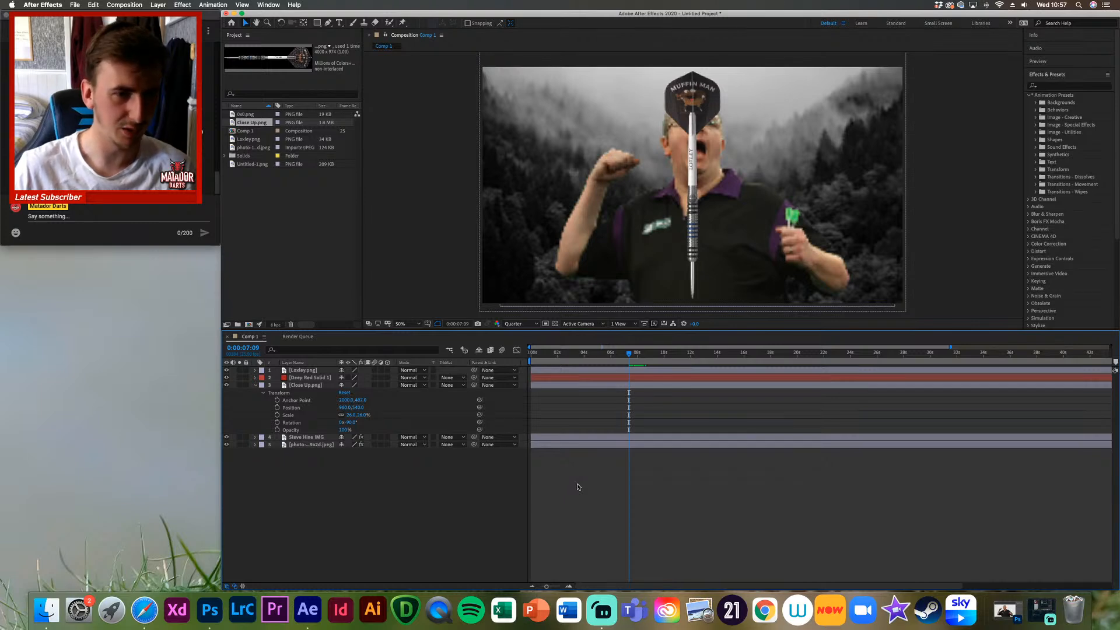
pyautogui.moveTo(629, 353); pyautogui.dragTo(592, 351)
pyautogui.click(310, 386)
pyautogui.moveTo(312, 387); pyautogui.dragTo(315, 450)
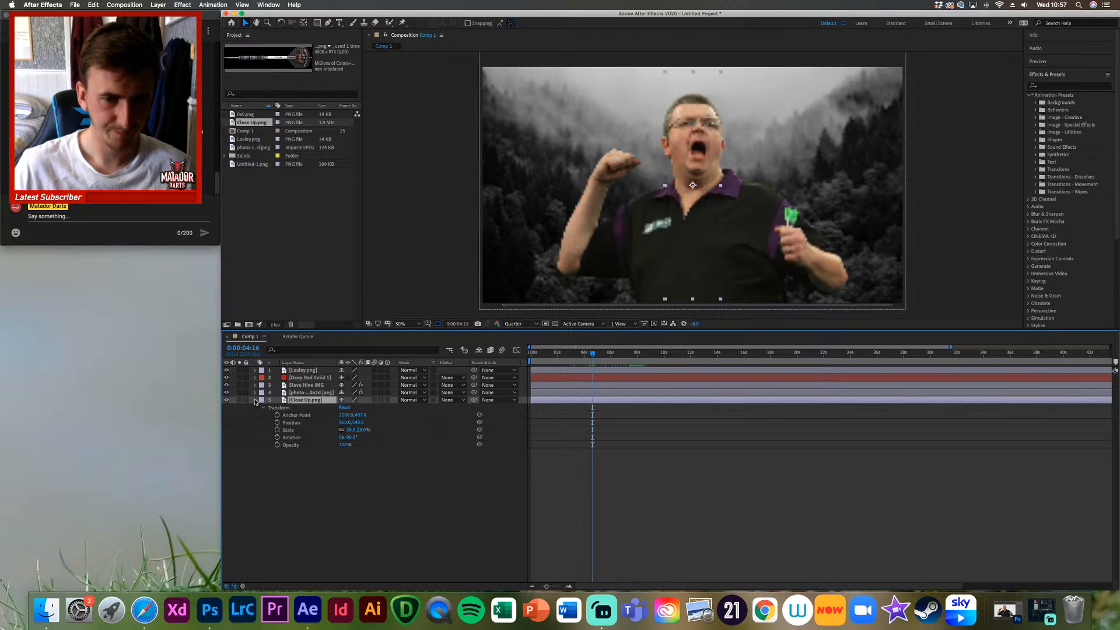
pyautogui.moveTo(590, 356); pyautogui.dragTo(635, 407)
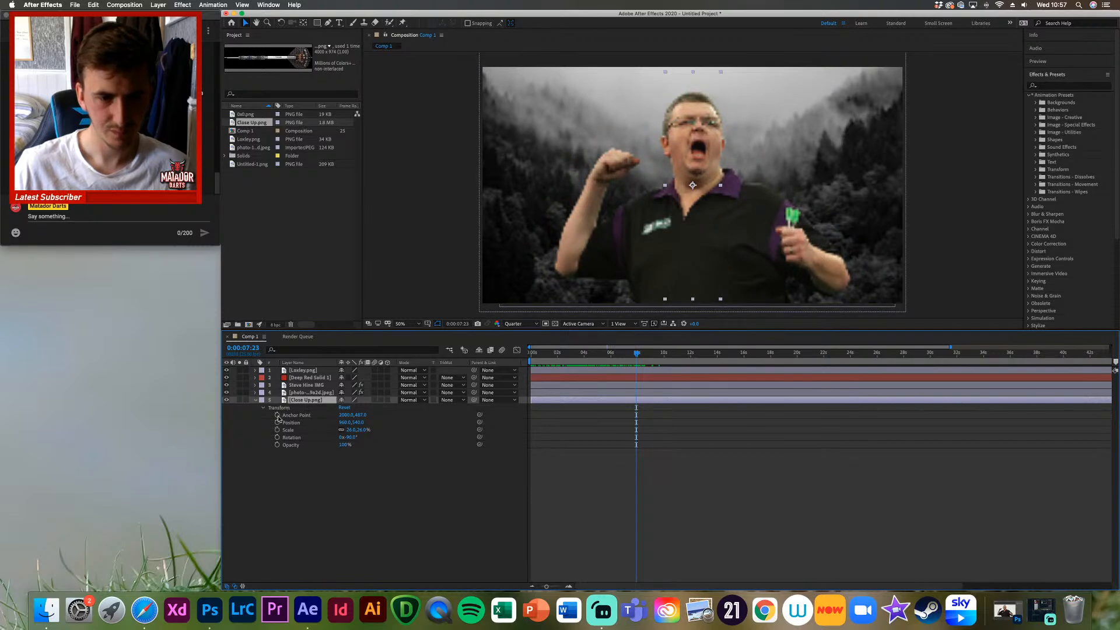
pyautogui.moveTo(309, 401); pyautogui.dragTo(315, 390)
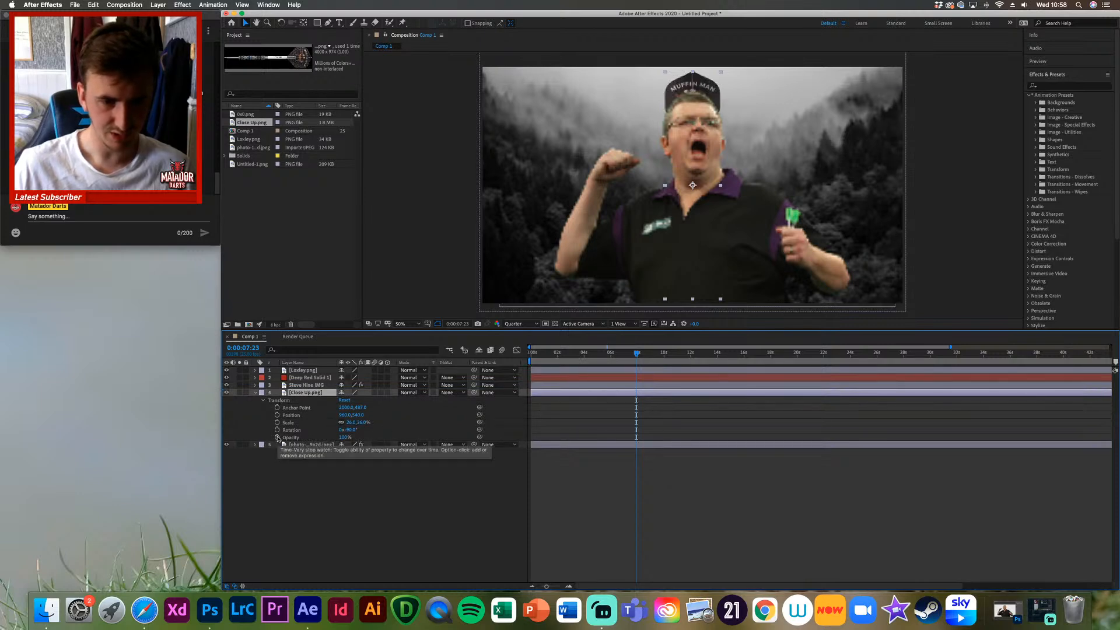
# Step: Turn on Opacity keyframing for the Close Up.png layer at 0:00:07:19 and set the opacity there to 0%
pyautogui.press('pageup')
pyautogui.press('pageup')
pyautogui.press('pageup')
pyautogui.press('pageup')
pyautogui.press('pageup')
pyautogui.press('pageup')
pyautogui.press('pageup')
pyautogui.press('pageup')
pyautogui.press('pageup')
pyautogui.press('pageup')
pyautogui.press('pageup')
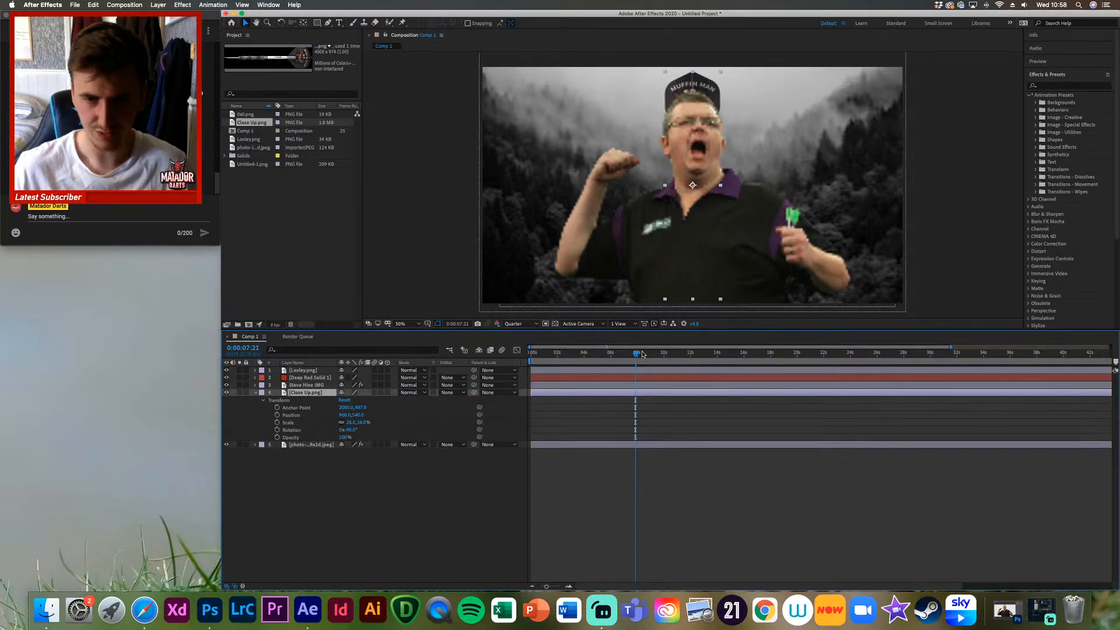
pyautogui.press('pagedown')
pyautogui.press('pagedown')
pyautogui.press('pagedown')
pyautogui.press('pagedown')
pyautogui.press('pagedown')
pyautogui.press('pagedown')
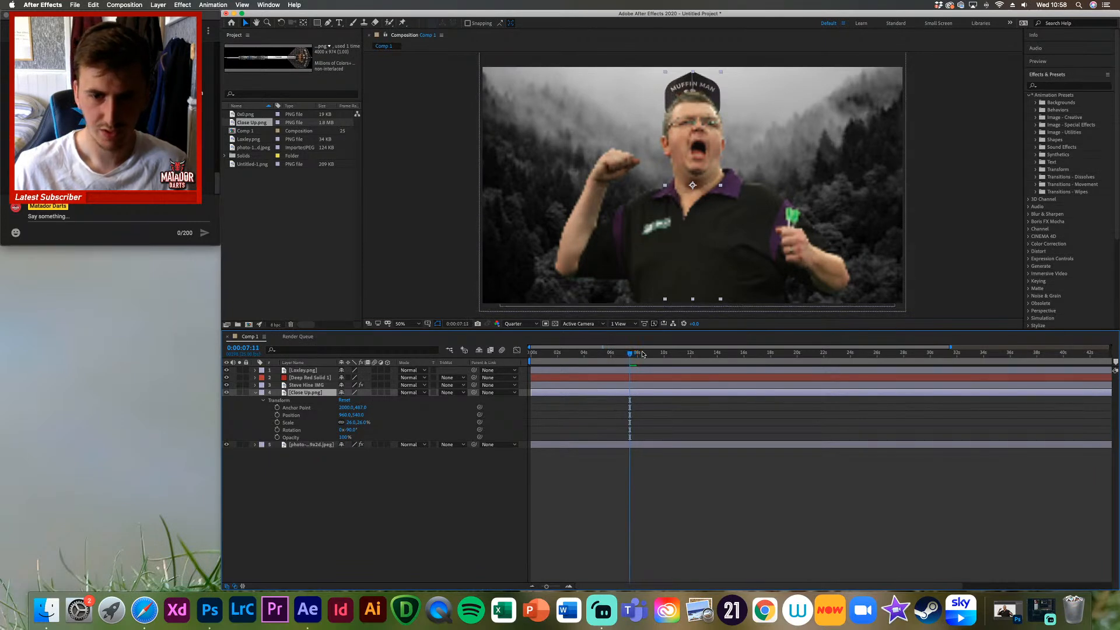
pyautogui.click(277, 437)
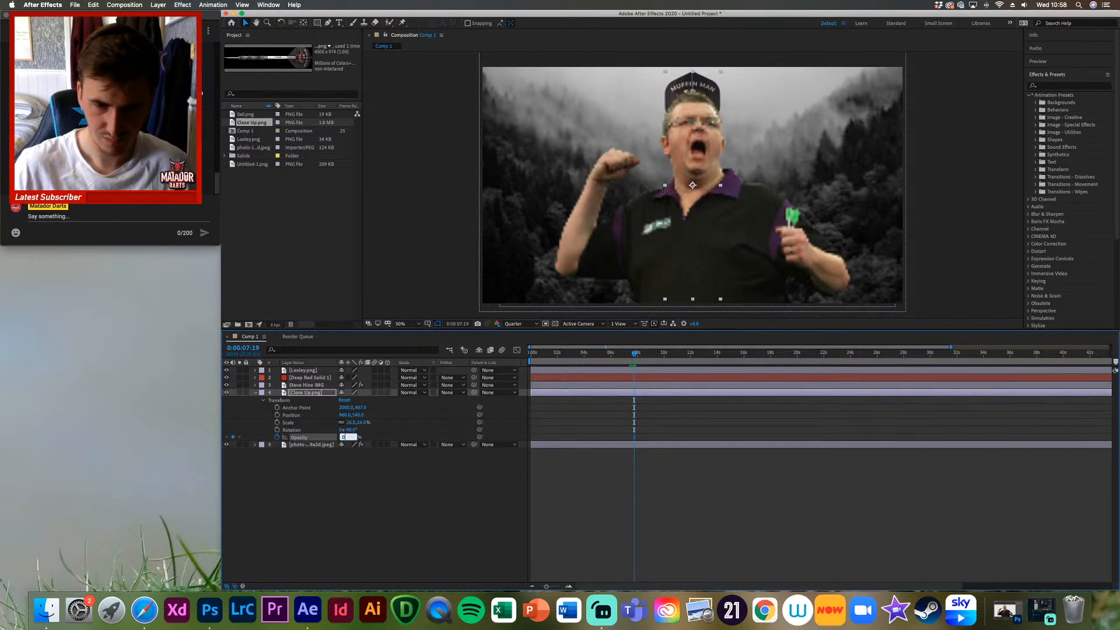
pyautogui.press('Return')
# Step: Add a second 0% Opacity keyframe to the Close Up.png layer at 0:00:07:24
pyautogui.press('pagedown')
pyautogui.press('pagedown')
pyautogui.press('pagedown')
pyautogui.press('pagedown')
pyautogui.press('pagedown')
pyautogui.press('pagedown')
pyautogui.press('pagedown')
pyautogui.press('pageup')
pyautogui.press('pageup')
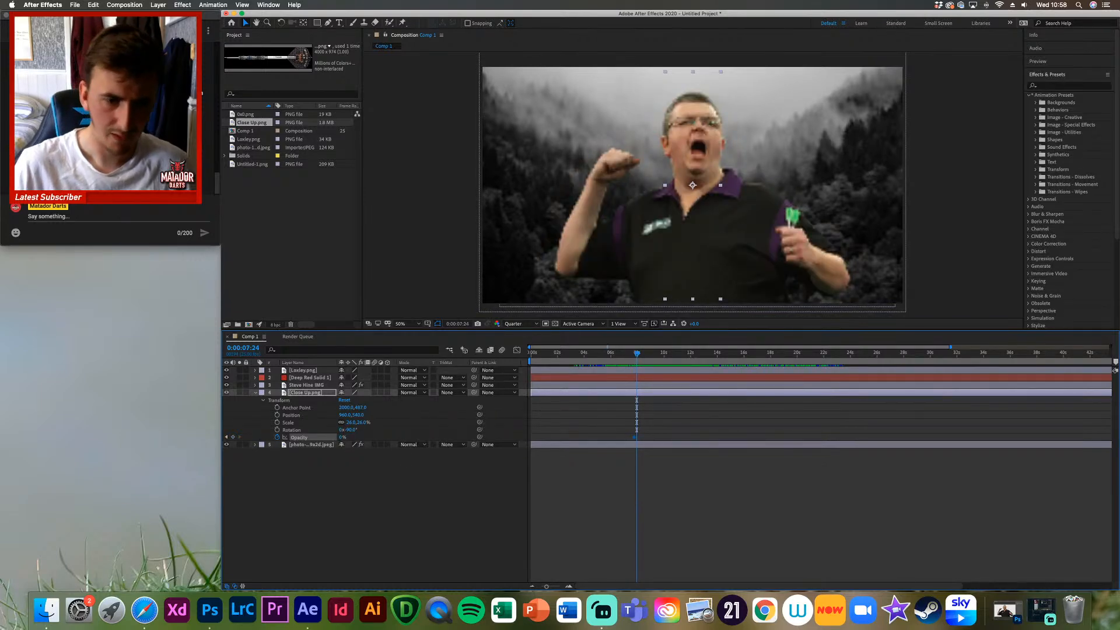
pyautogui.click(234, 437)
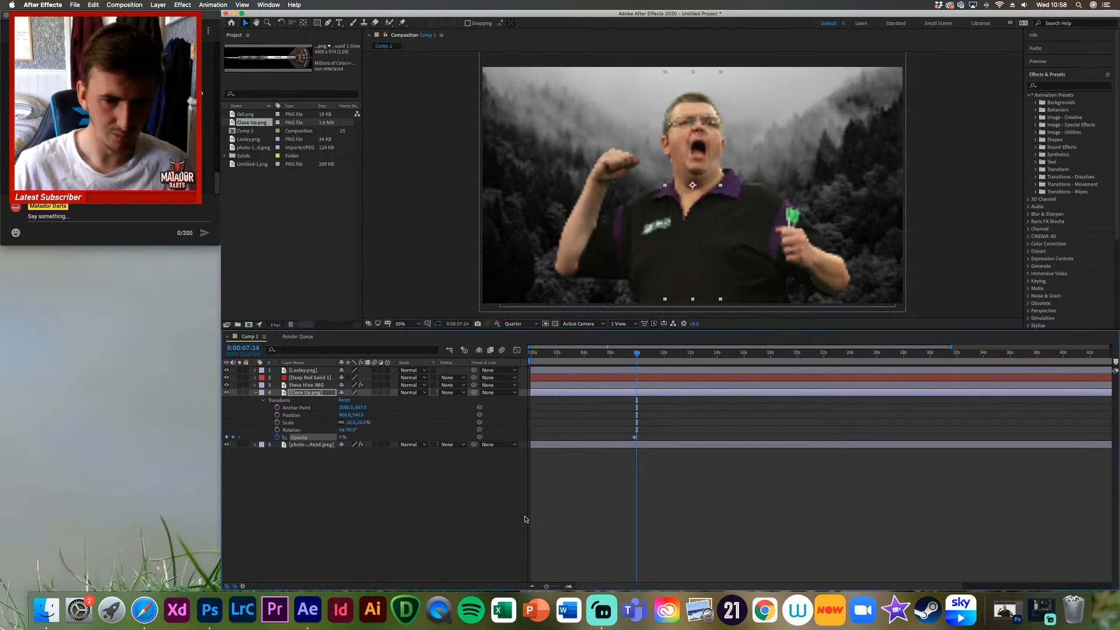
# Step: Set the Close Up.png layer's Opacity to 100% at 0:00:08:03 and add another 100% keyframe at 0:00:08:05
pyautogui.press('pagedown')
pyautogui.press('pagedown')
pyautogui.press('pagedown')
pyautogui.press('pagedown')
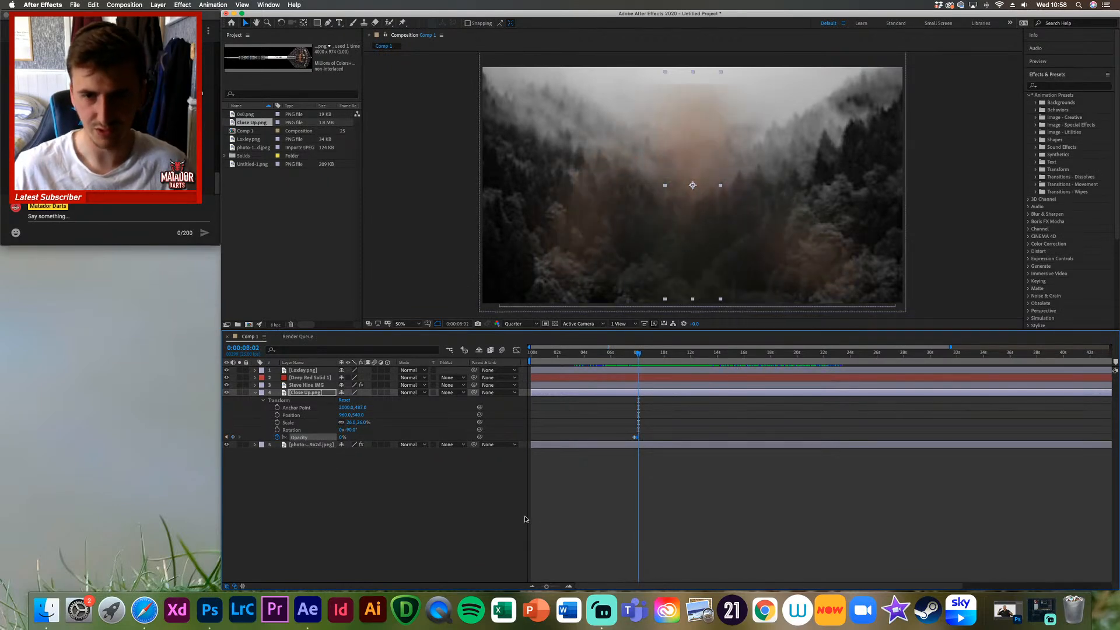
pyautogui.click(342, 438)
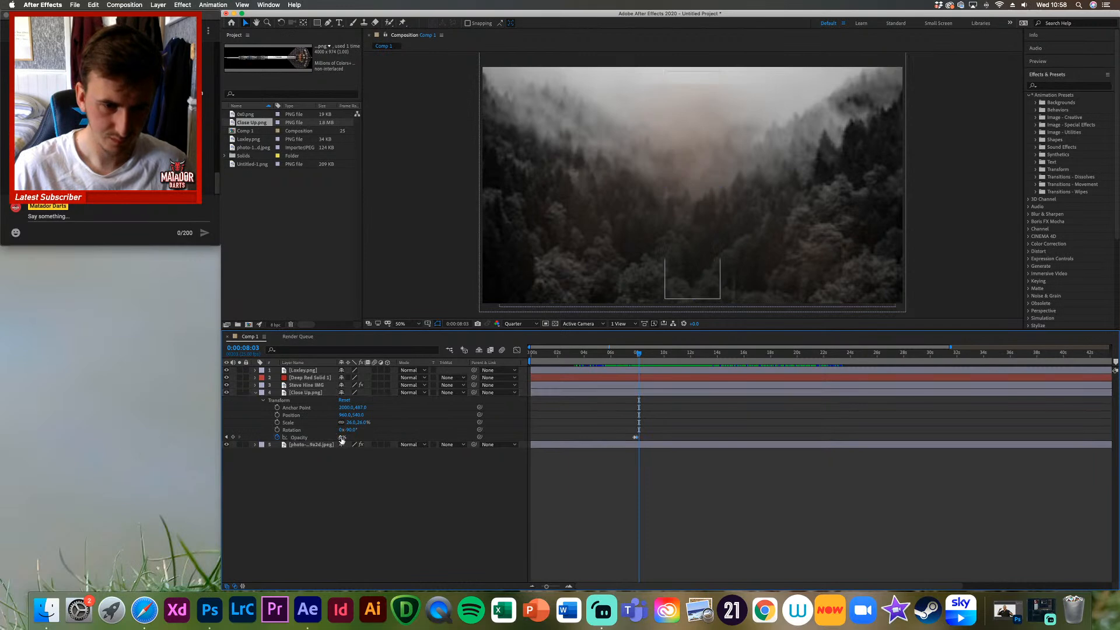
pyautogui.write('100')
pyautogui.press('Return')
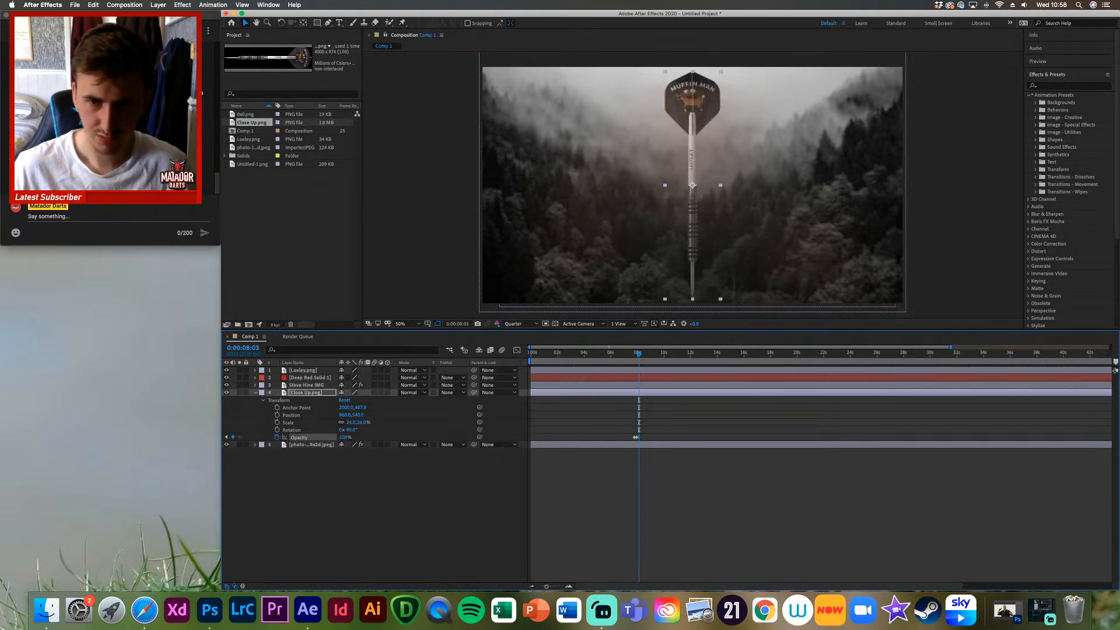
pyautogui.press('pagedown')
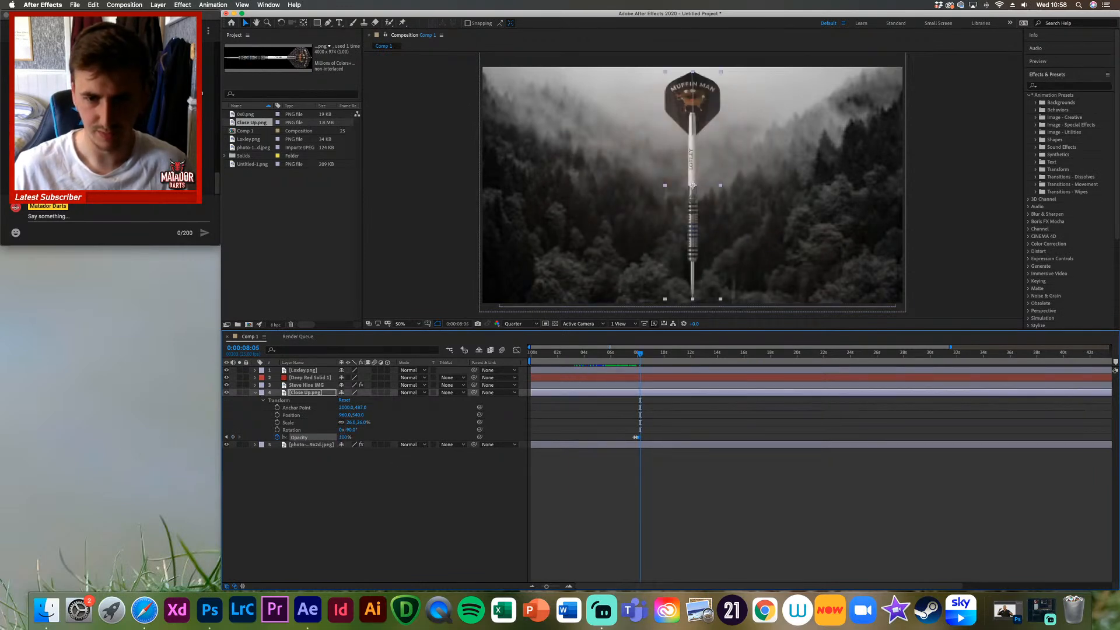
pyautogui.click(640, 438)
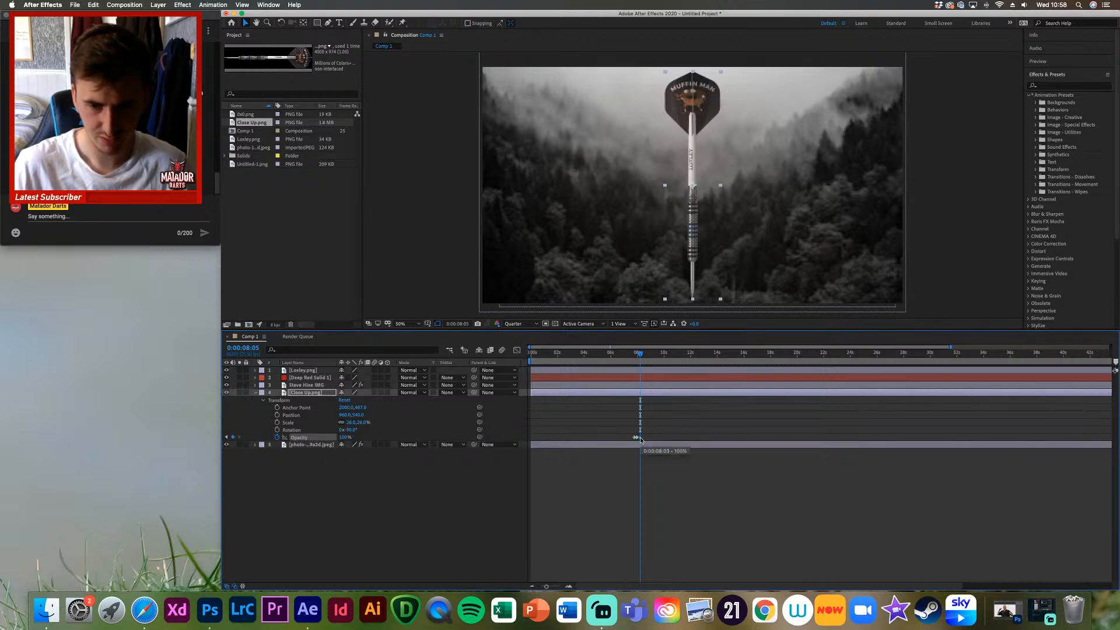
# Step: Preview the change from the darts player to the dart several times, ending with the current time at 0:00:08:14
pyautogui.click(661, 498)
pyautogui.press('space')
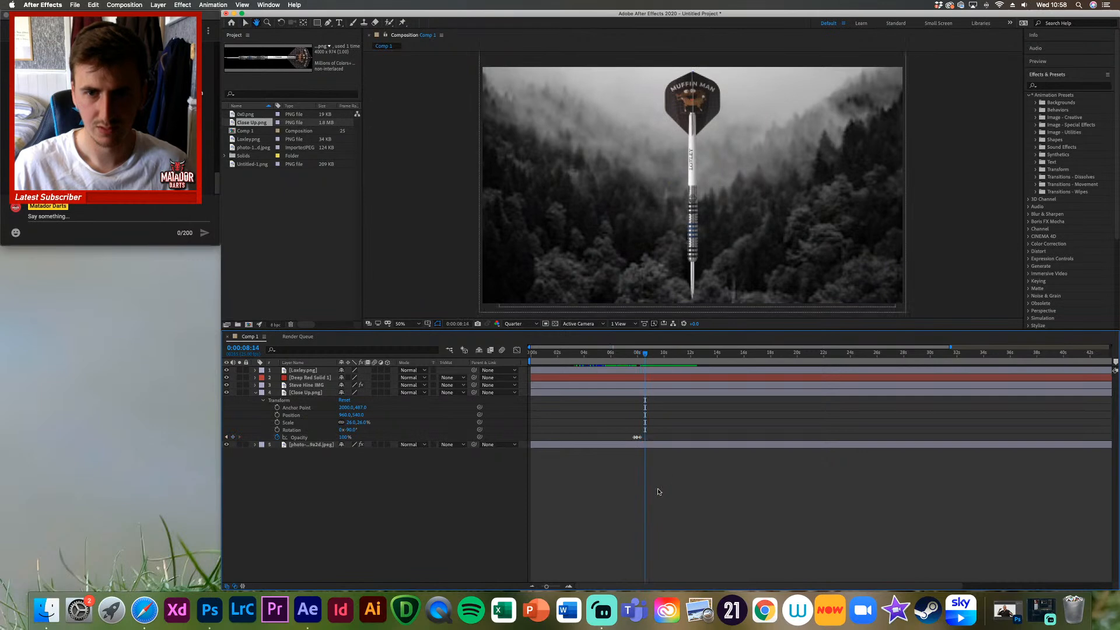
pyautogui.press('pageup')
pyautogui.press('pageup')
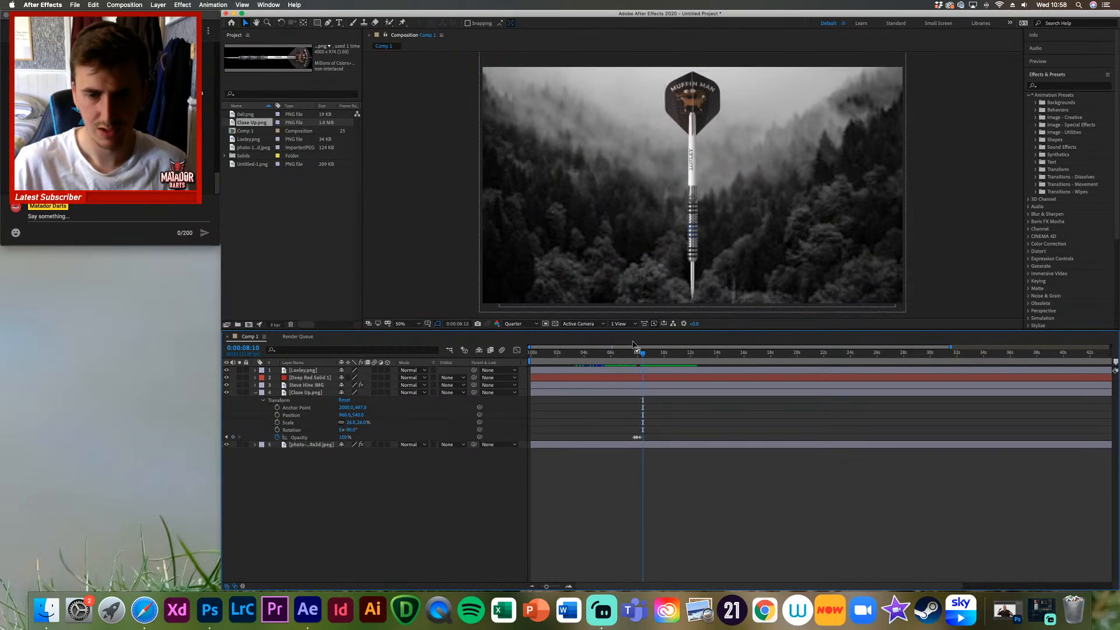
pyautogui.moveTo(643, 353); pyautogui.dragTo(635, 354)
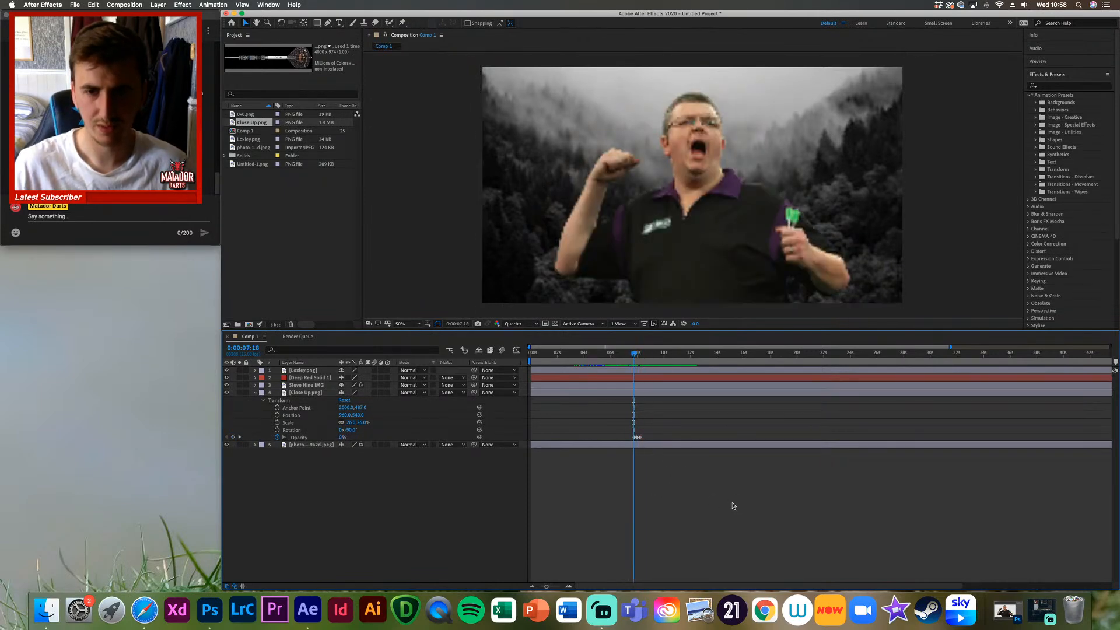
pyautogui.click(642, 354)
pyautogui.moveTo(641, 357); pyautogui.dragTo(632, 356)
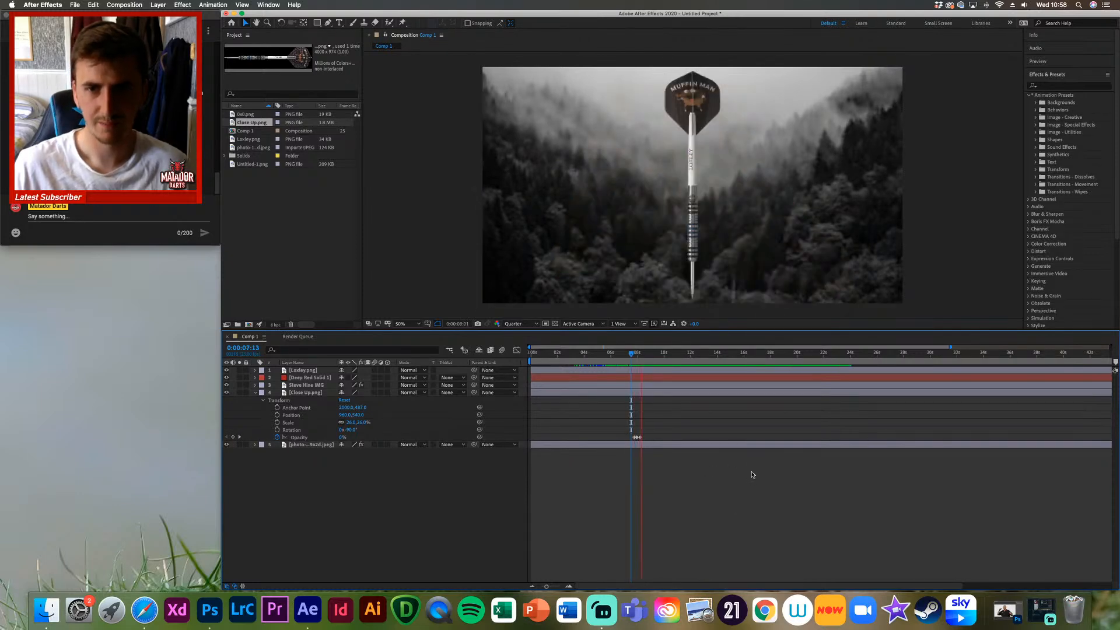
pyautogui.click(647, 354)
pyautogui.moveTo(647, 354); pyautogui.dragTo(645, 354)
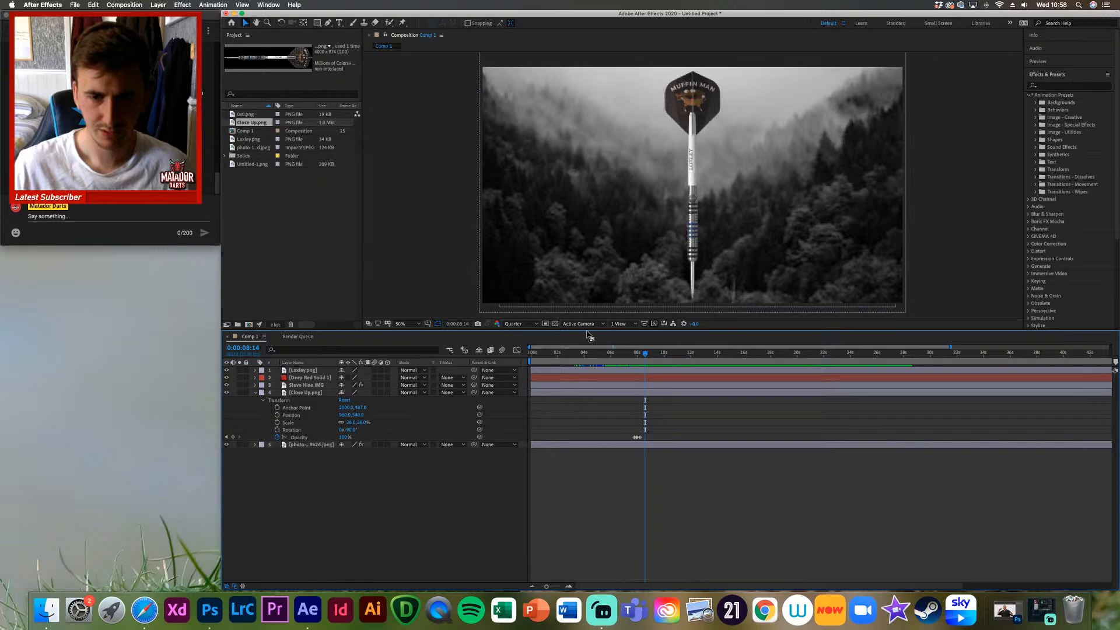
# Step: Set the composition's preview resolution to Full and preview the change to the dart from 0:00:07:08
pyautogui.click(519, 324)
pyautogui.click(519, 343)
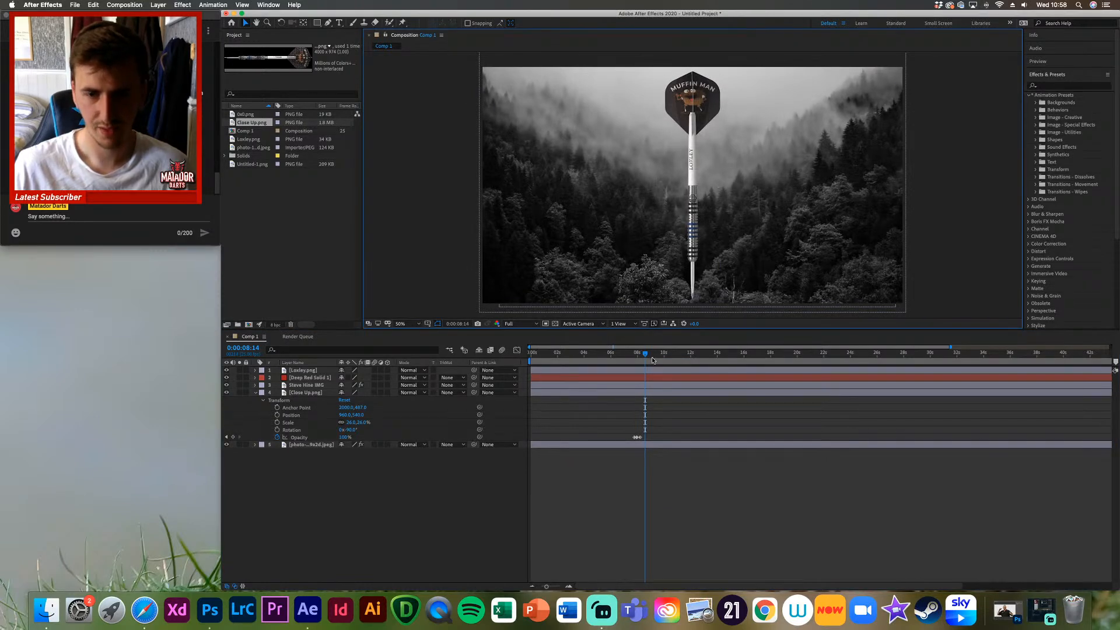
pyautogui.moveTo(647, 354); pyautogui.dragTo(628, 354)
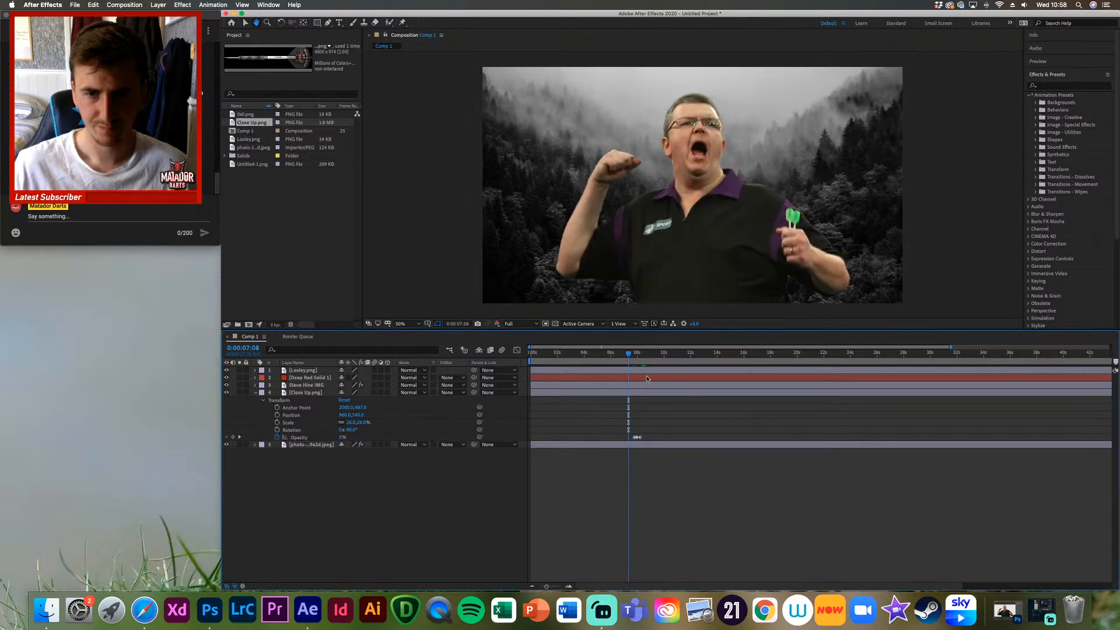
pyautogui.press('space')
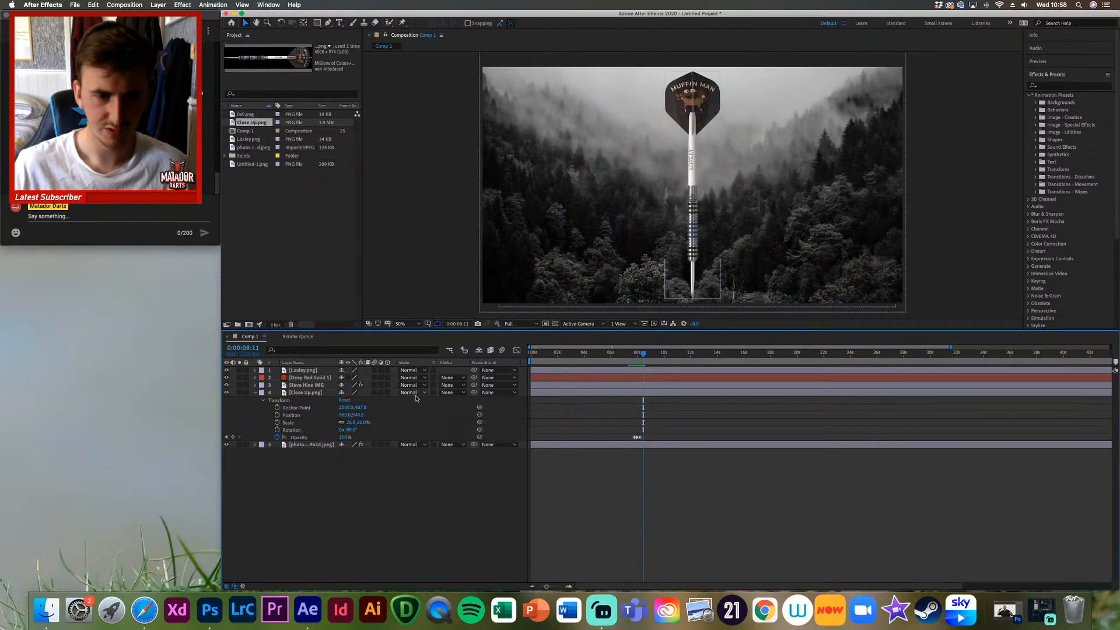
# Step: Scale the Close Up.png layer to 33% and reposition the dart so its full flight stays in frame near the upper edge
pyautogui.moveTo(362, 422); pyautogui.dragTo(430, 428)
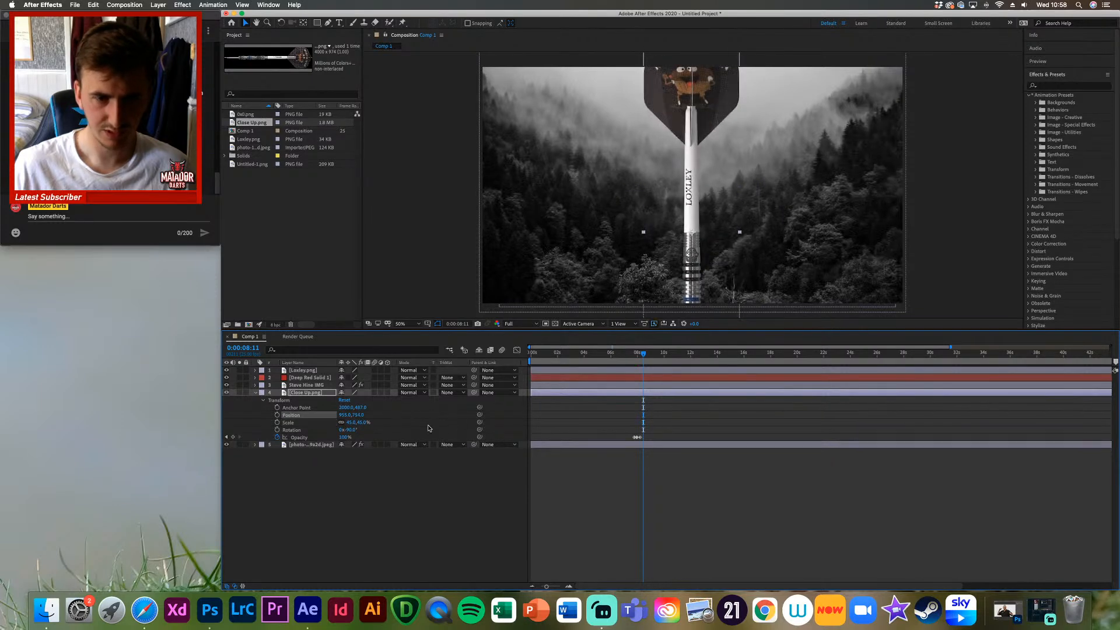
pyautogui.moveTo(362, 423); pyautogui.dragTo(362, 424)
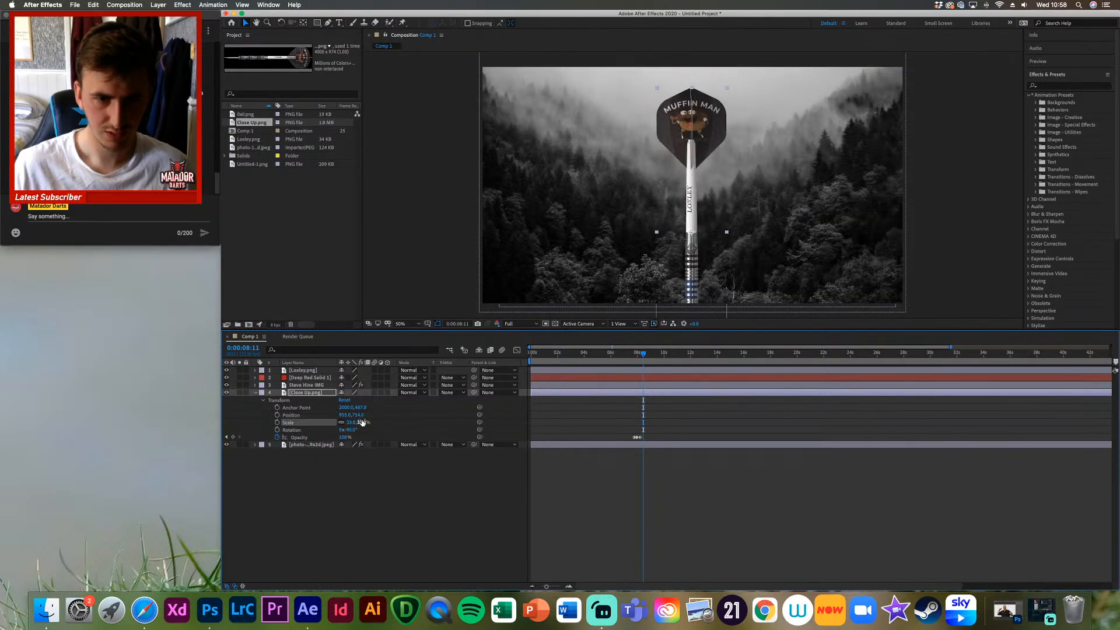
pyautogui.click(364, 410)
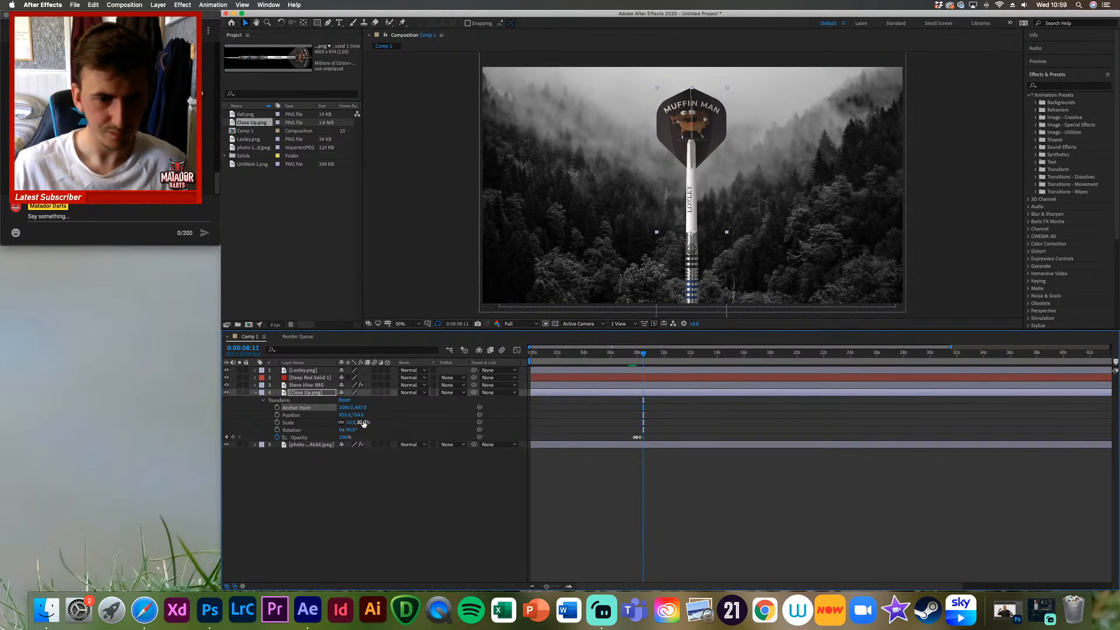
pyautogui.moveTo(364, 415); pyautogui.dragTo(331, 412)
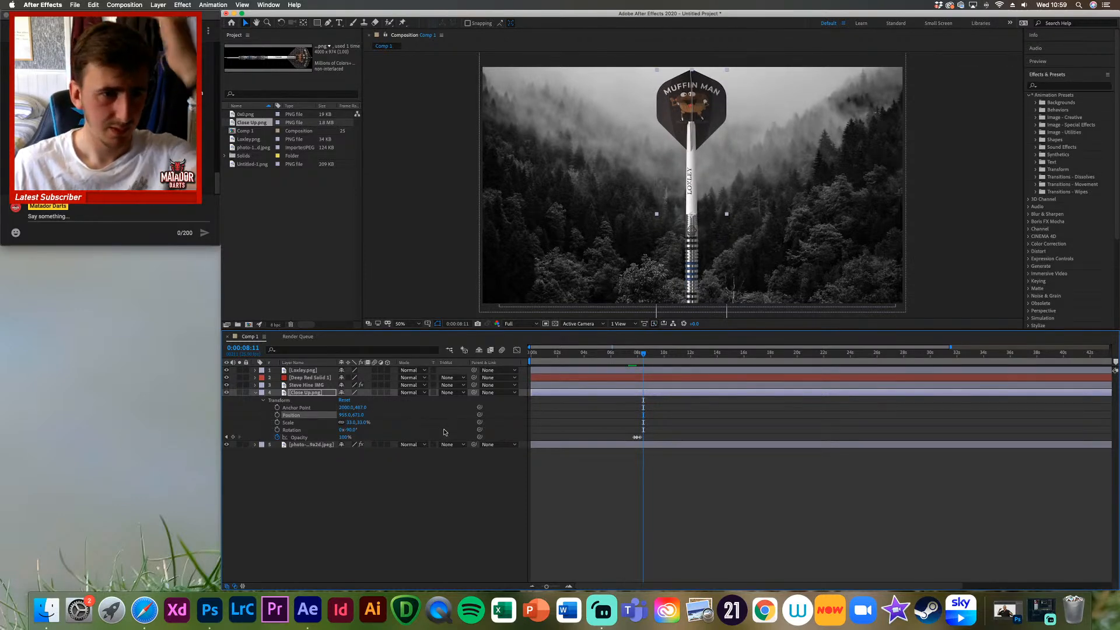
# Step: Preview the change from the darts player to the enlarged dart several times, ending at 0:00:08:12
pyautogui.click(164, 214)
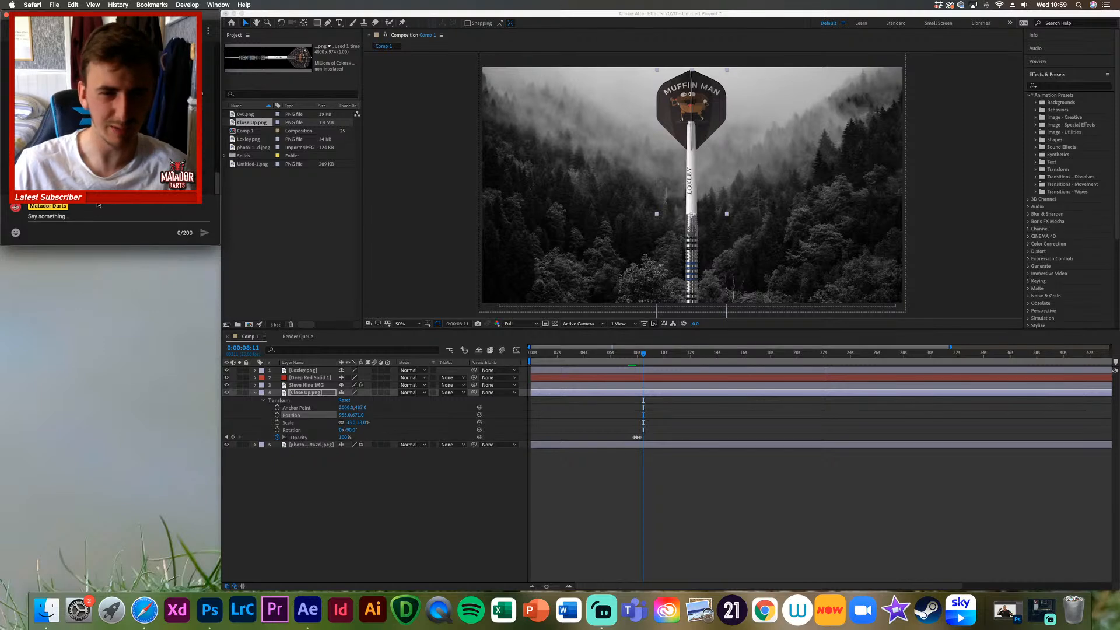
pyautogui.click(643, 357)
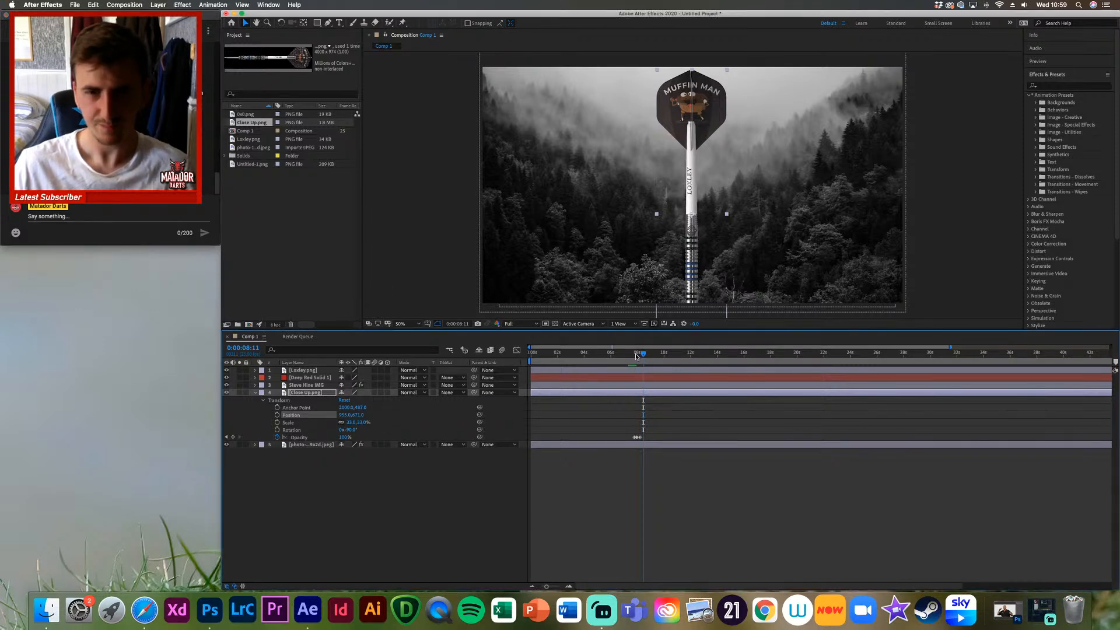
pyautogui.moveTo(637, 357); pyautogui.dragTo(632, 356)
pyautogui.press('space')
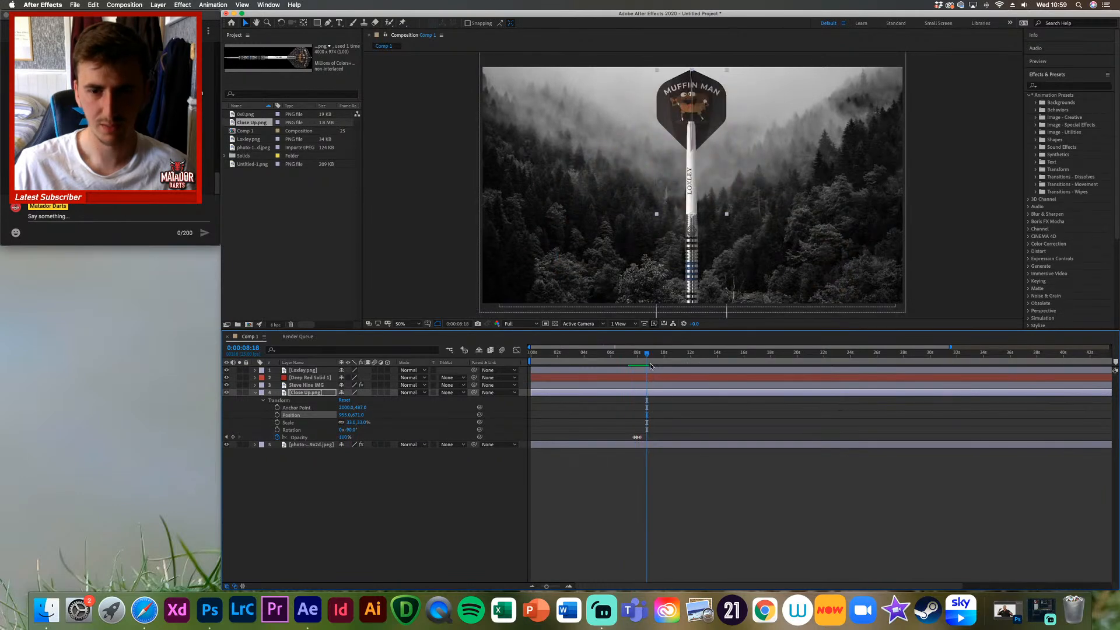
pyautogui.moveTo(648, 352); pyautogui.dragTo(634, 356)
pyautogui.press('space')
pyautogui.press('space')
pyautogui.press('space')
pyautogui.press('space')
pyautogui.press('space')
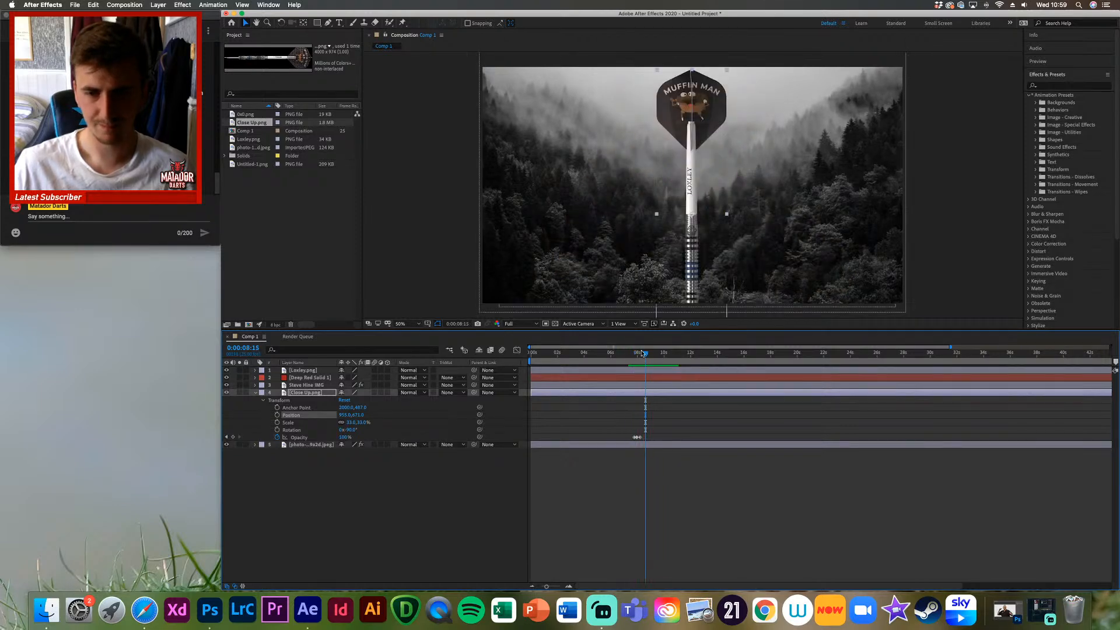
pyautogui.press('space')
pyautogui.moveTo(649, 355); pyautogui.dragTo(634, 356)
pyautogui.press('space')
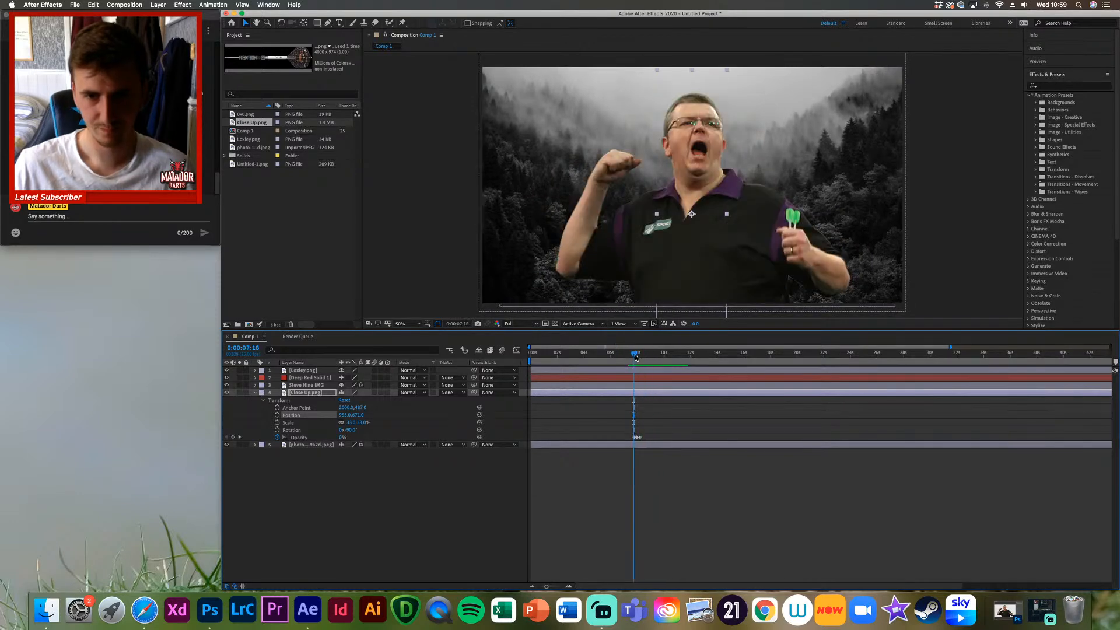
pyautogui.press('space')
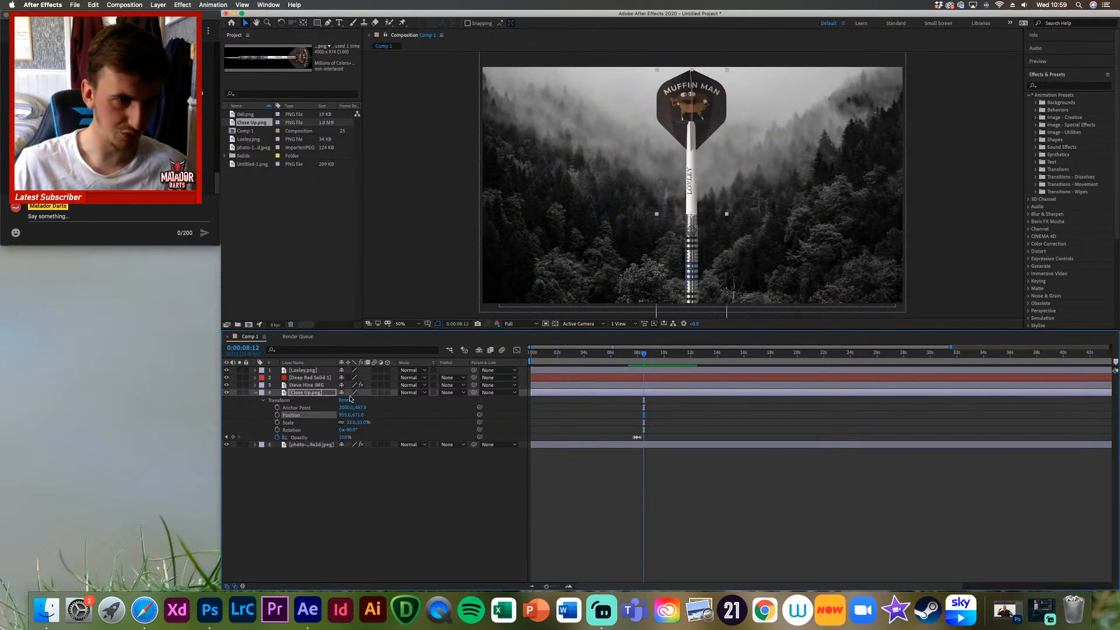
# Step: Set the Close Up.png layer's Scale to 69% and its vertical Position to 84 so the dart's barrel fills the frame
pyautogui.moveTo(364, 420); pyautogui.dragTo(367, 407)
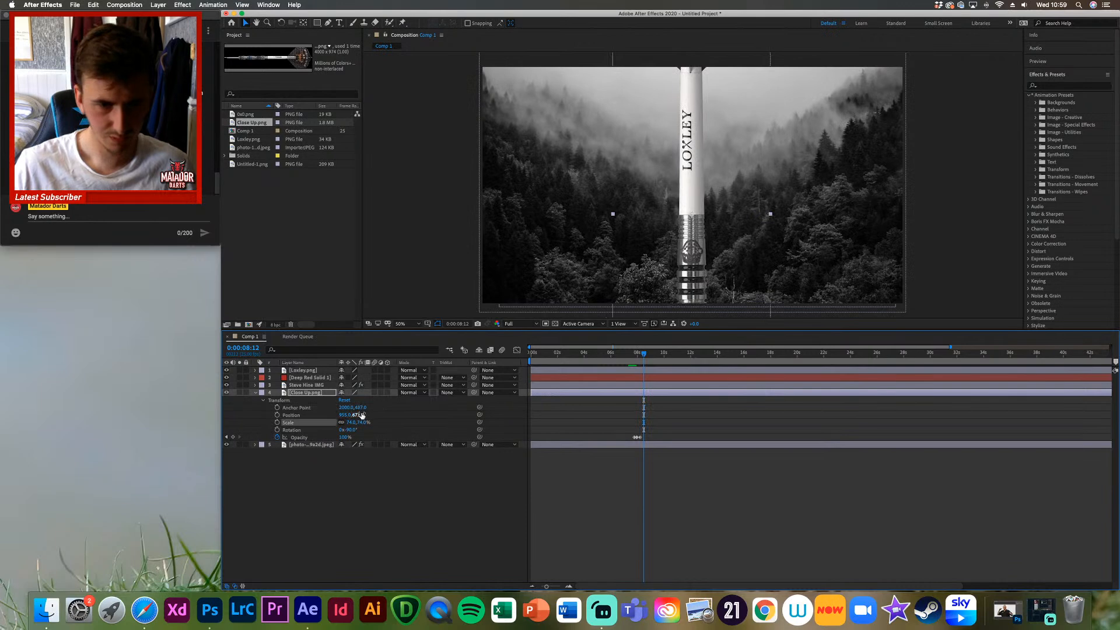
pyautogui.moveTo(362, 417); pyautogui.dragTo(317, 394)
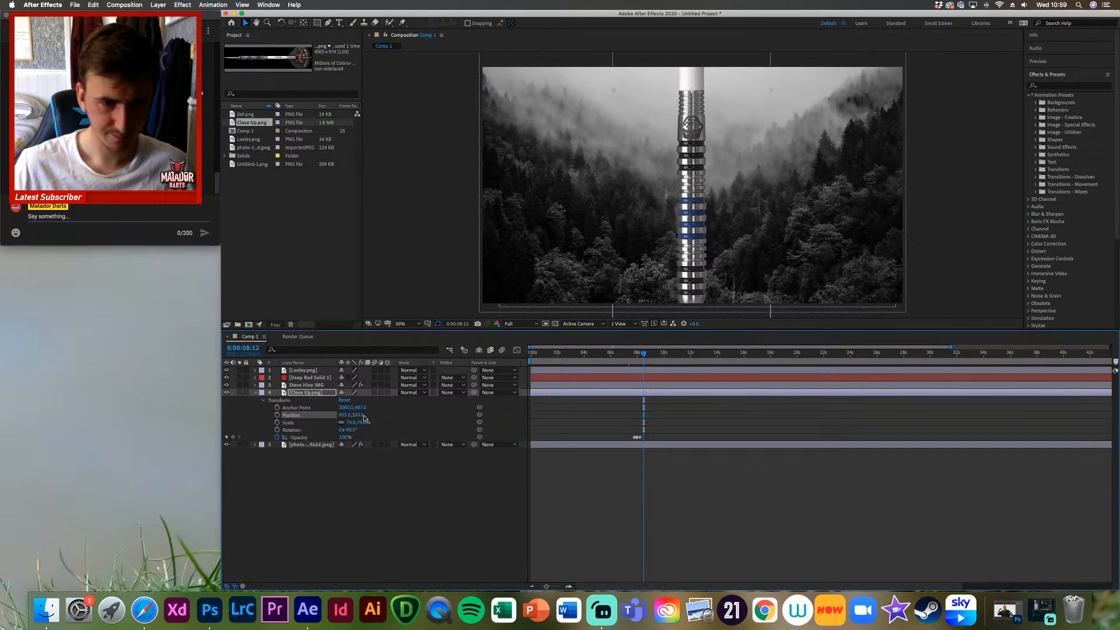
pyautogui.moveTo(354, 417); pyautogui.dragTo(385, 429)
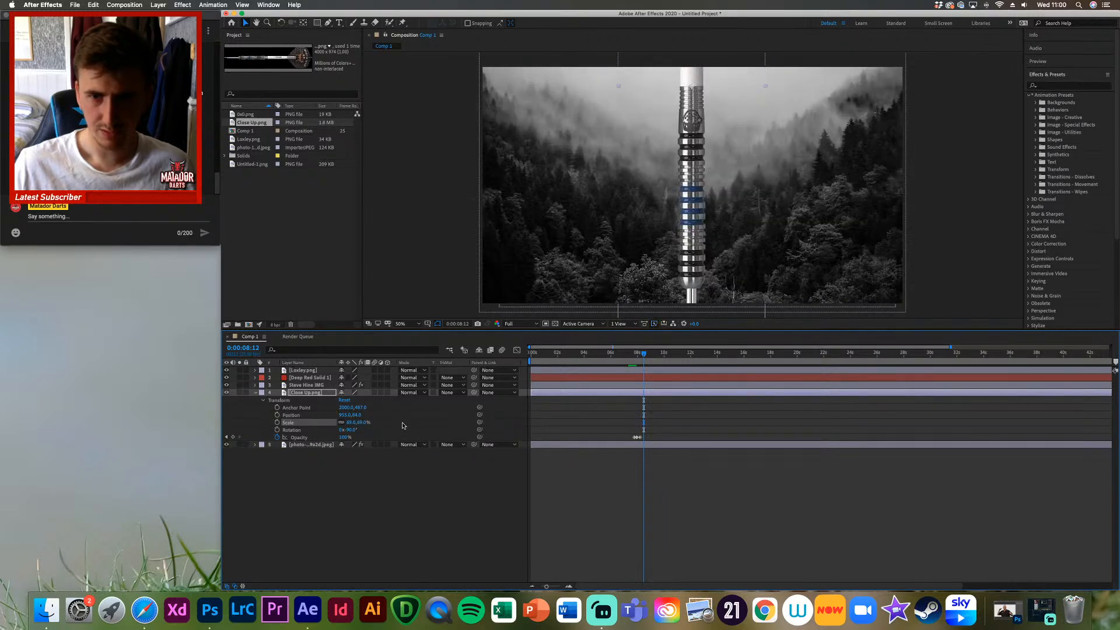
# Step: Shift the dart left of centre by setting the Close Up.png layer's horizontal Position to 723, checking it against the dissolve
pyautogui.moveTo(342, 416); pyautogui.dragTo(220, 411)
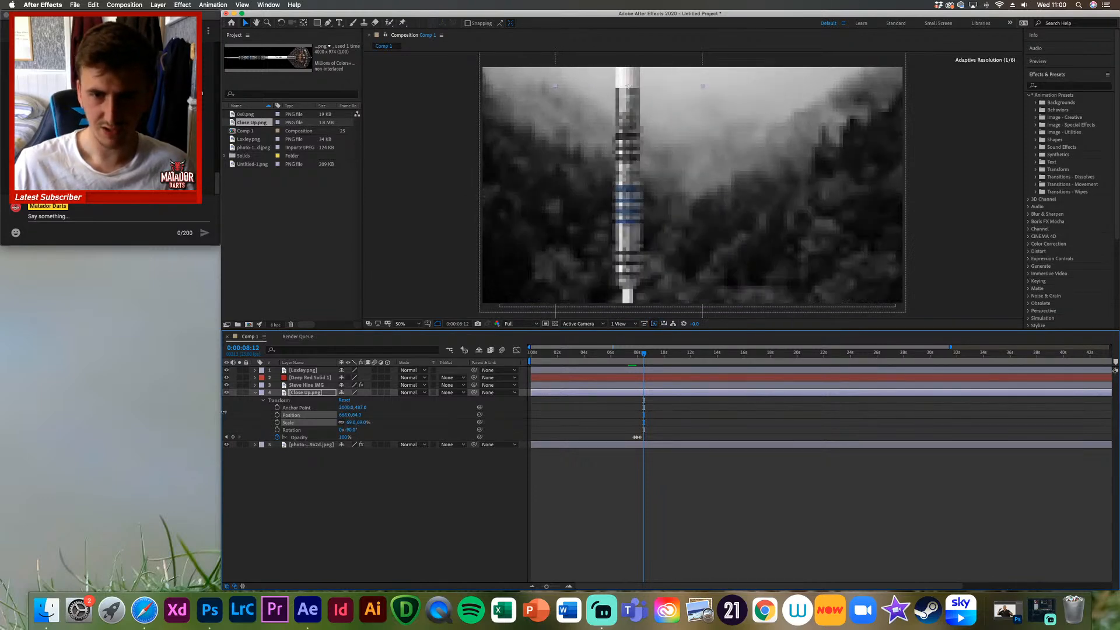
pyautogui.press('super+z')
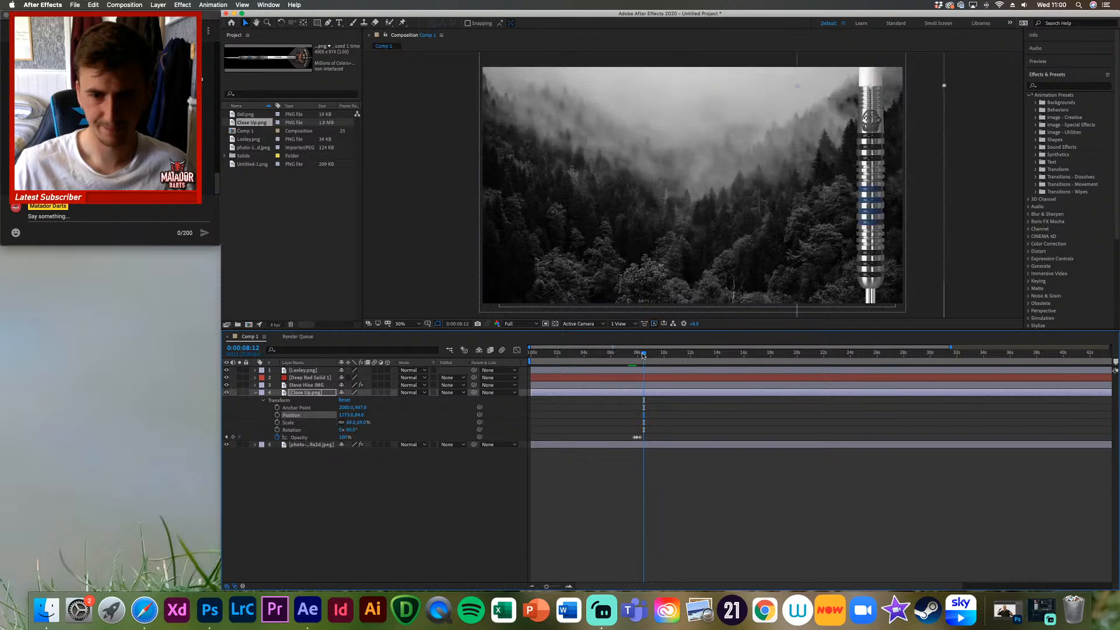
pyautogui.moveTo(347, 414); pyautogui.dragTo(86, 402)
pyautogui.moveTo(349, 415); pyautogui.dragTo(66, 400)
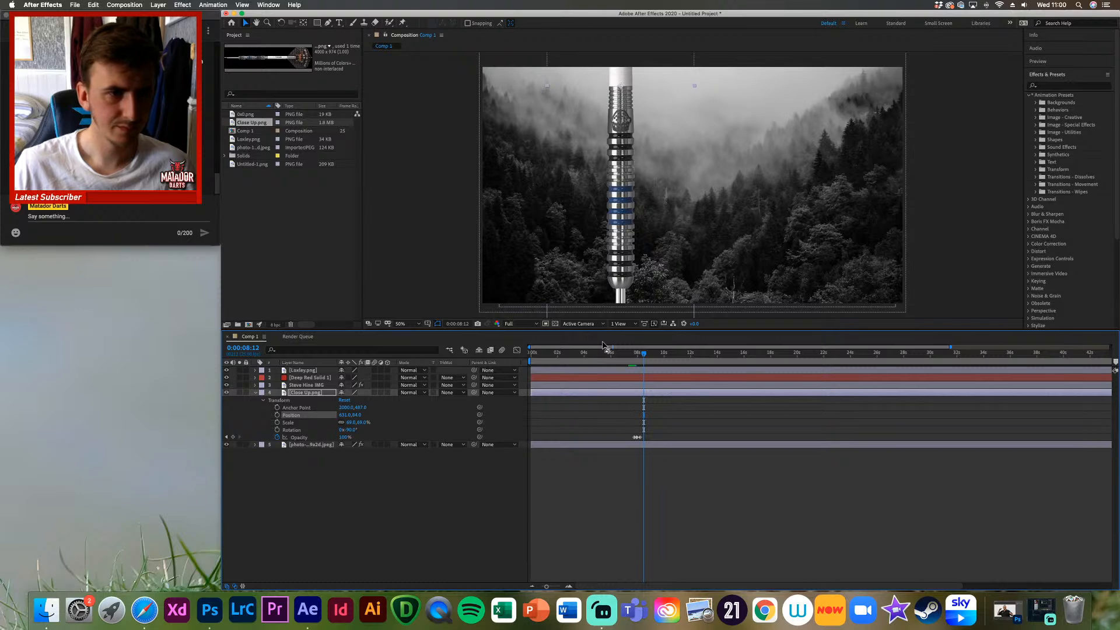
pyautogui.moveTo(648, 357); pyautogui.dragTo(637, 361)
pyautogui.press('space')
pyautogui.moveTo(648, 355); pyautogui.dragTo(638, 356)
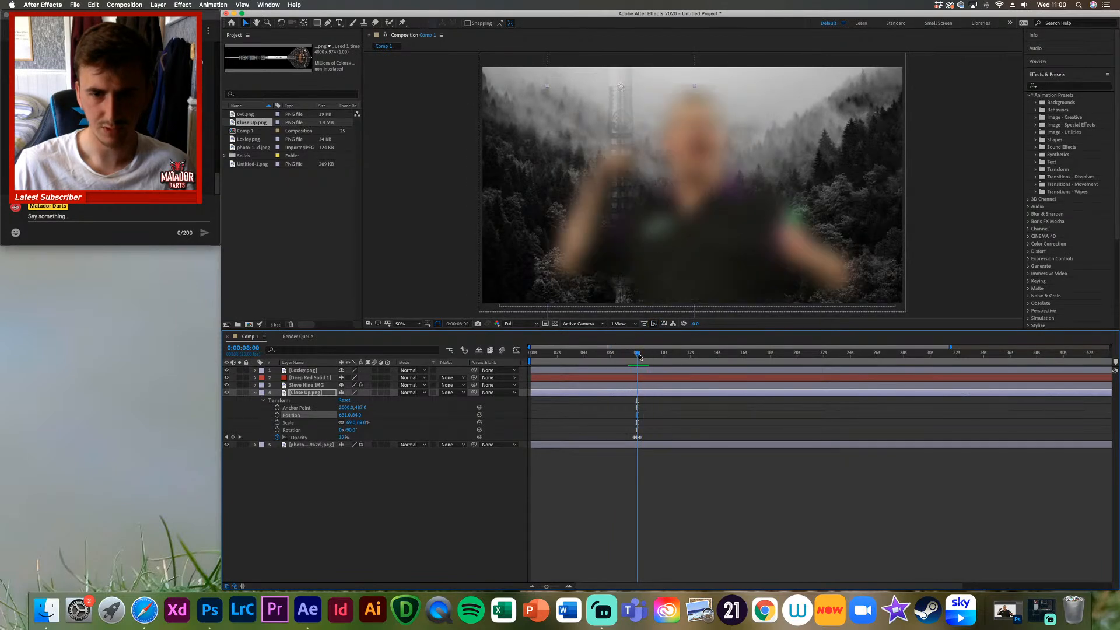
pyautogui.moveTo(345, 418); pyautogui.dragTo(385, 414)
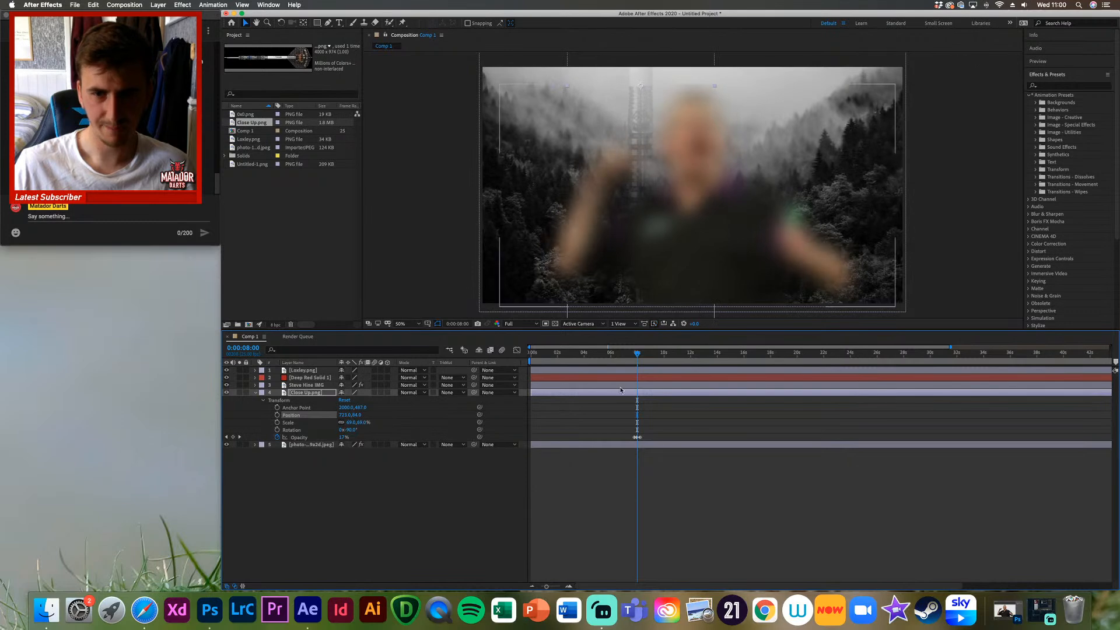
# Step: Preview the dissolve from the darts player to the repositioned barrel several times, ending at 0:00:08:08
pyautogui.click(631, 355)
pyautogui.moveTo(631, 355); pyautogui.dragTo(626, 355)
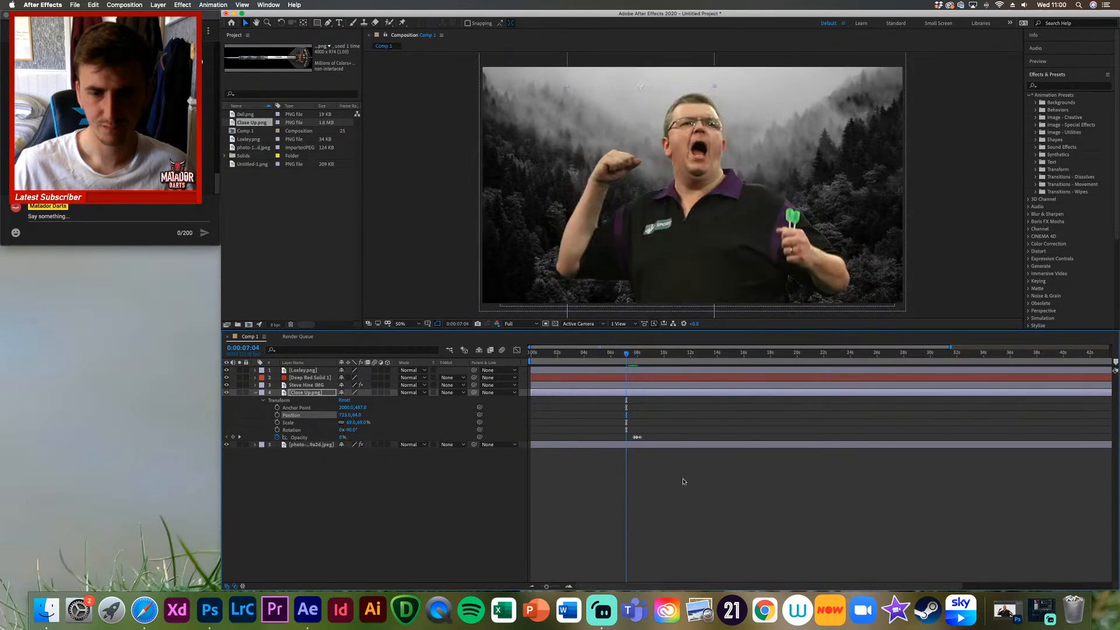
pyautogui.click(645, 357)
pyautogui.moveTo(646, 356); pyautogui.dragTo(634, 356)
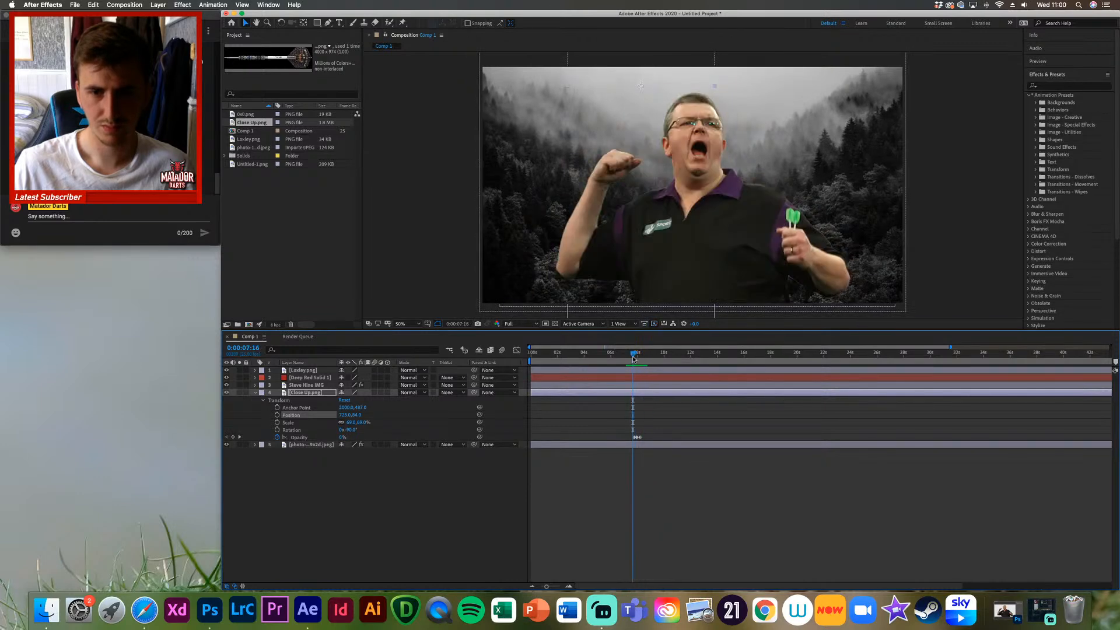
pyautogui.click(633, 354)
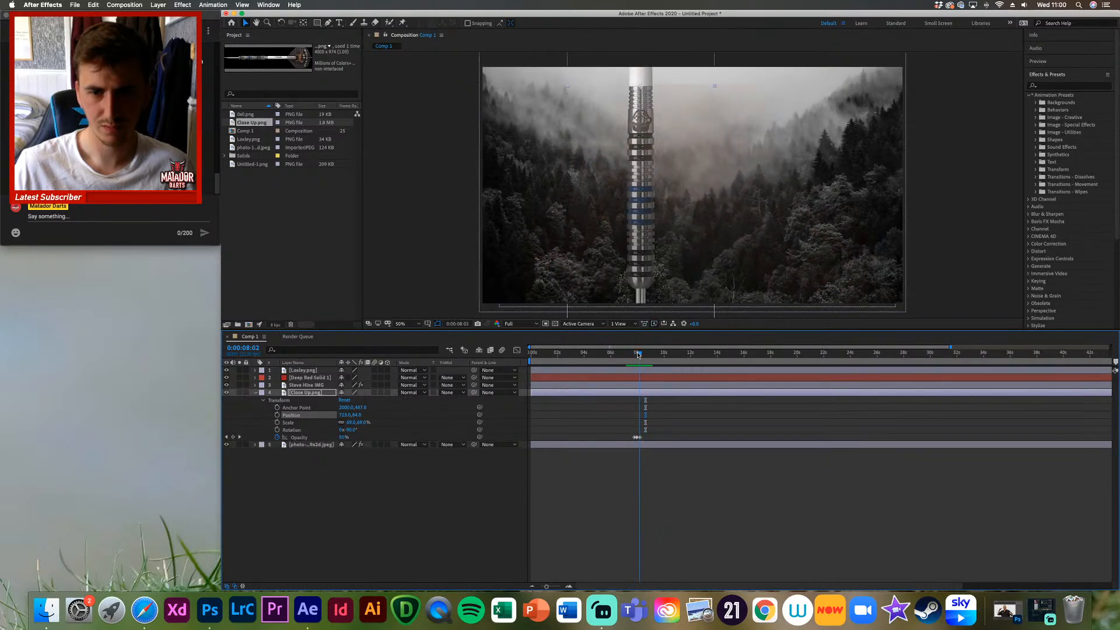
pyautogui.press('space')
pyautogui.moveTo(644, 355); pyautogui.dragTo(631, 354)
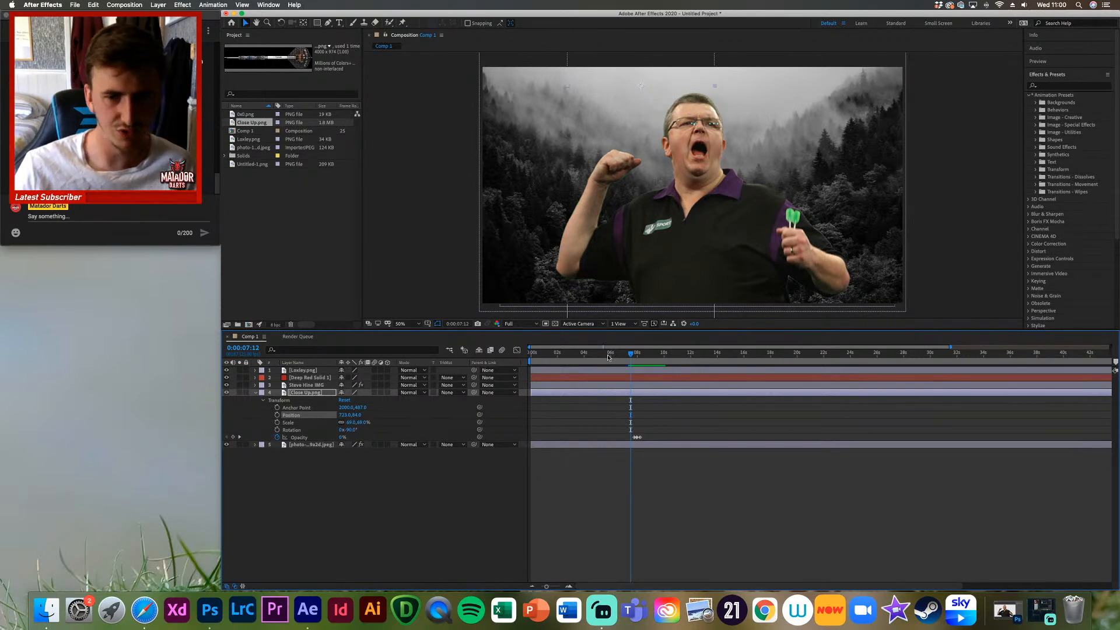
pyautogui.moveTo(630, 357); pyautogui.dragTo(631, 358)
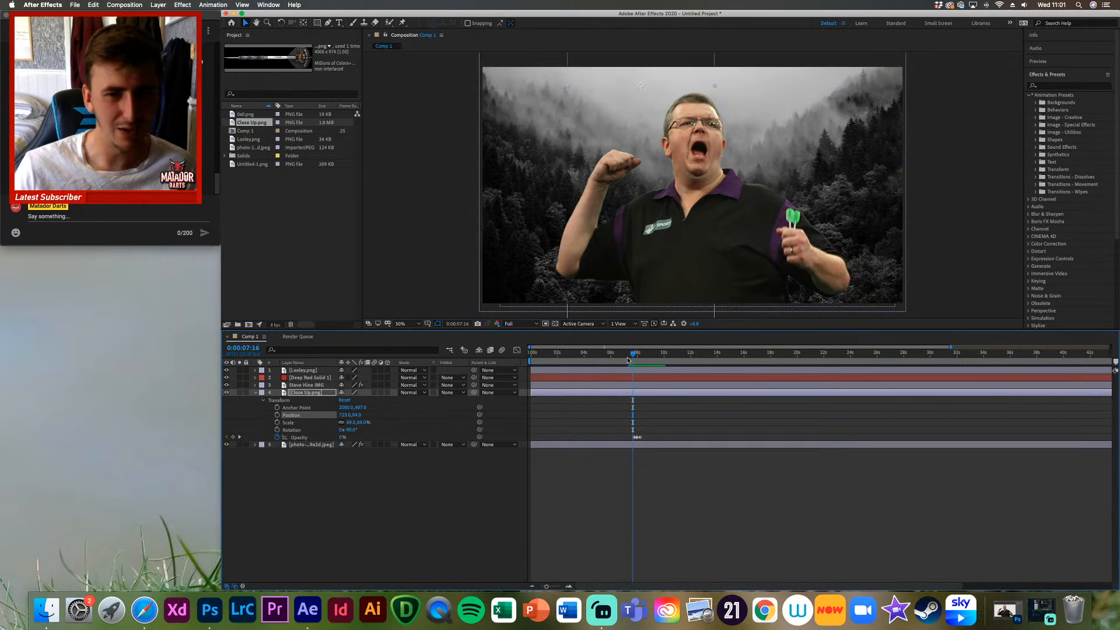
pyautogui.moveTo(638, 355); pyautogui.dragTo(629, 358)
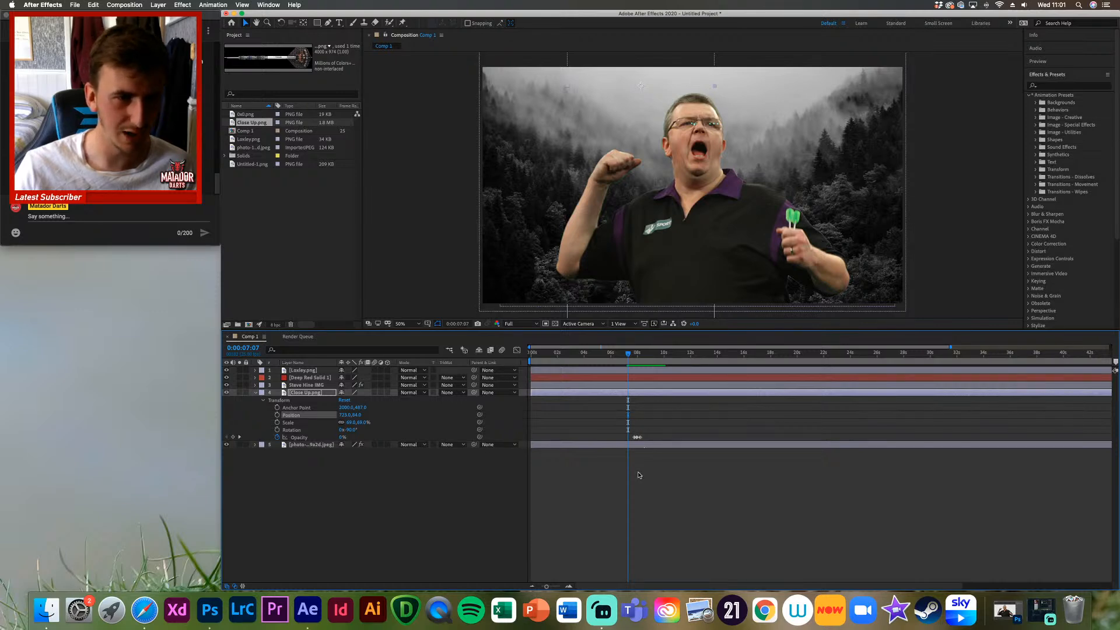
pyautogui.moveTo(628, 358); pyautogui.dragTo(636, 357)
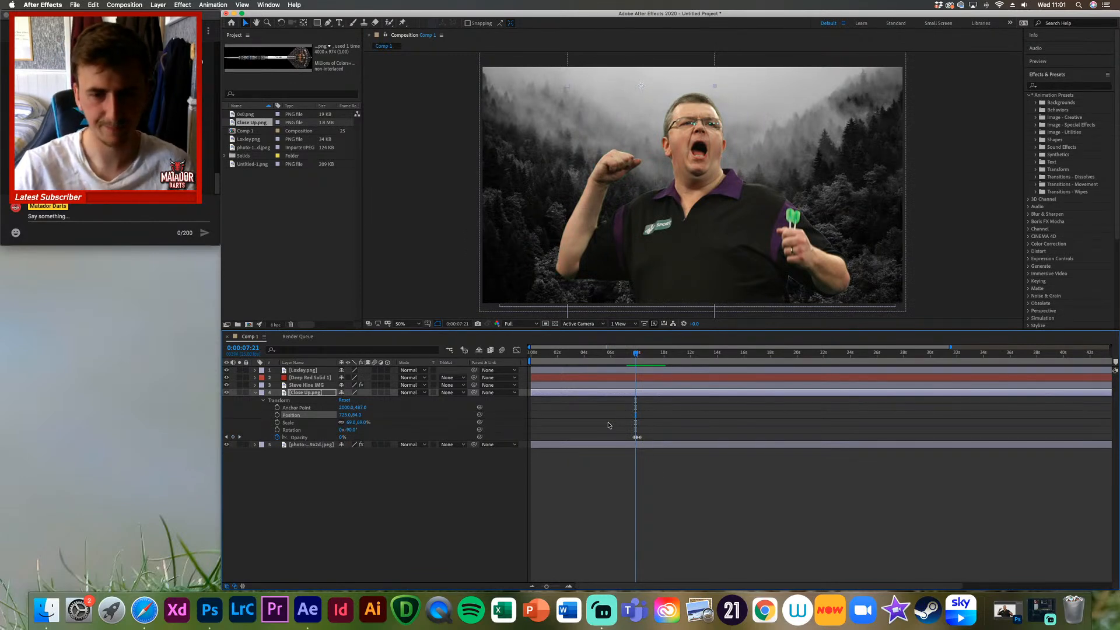
pyautogui.moveTo(636, 357); pyautogui.dragTo(632, 357)
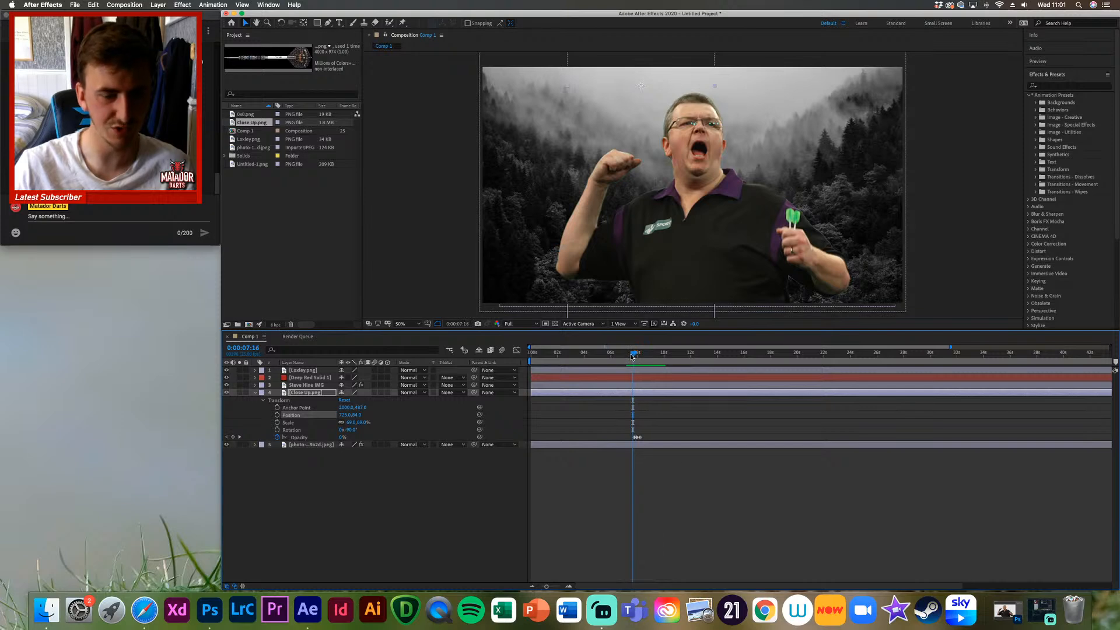
pyautogui.press('space')
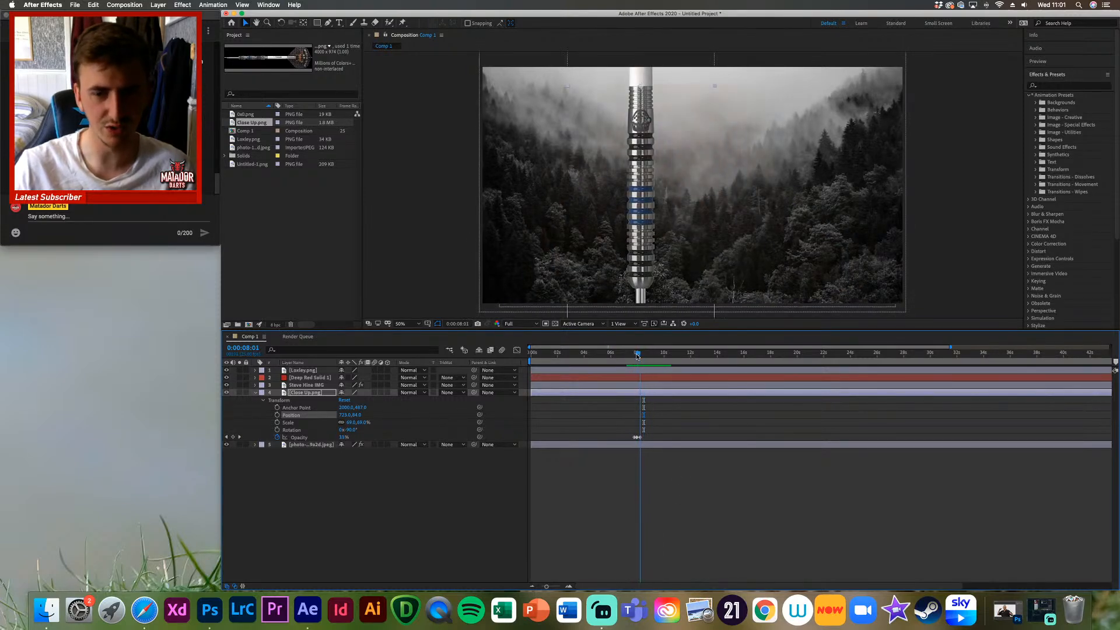
pyautogui.press('space')
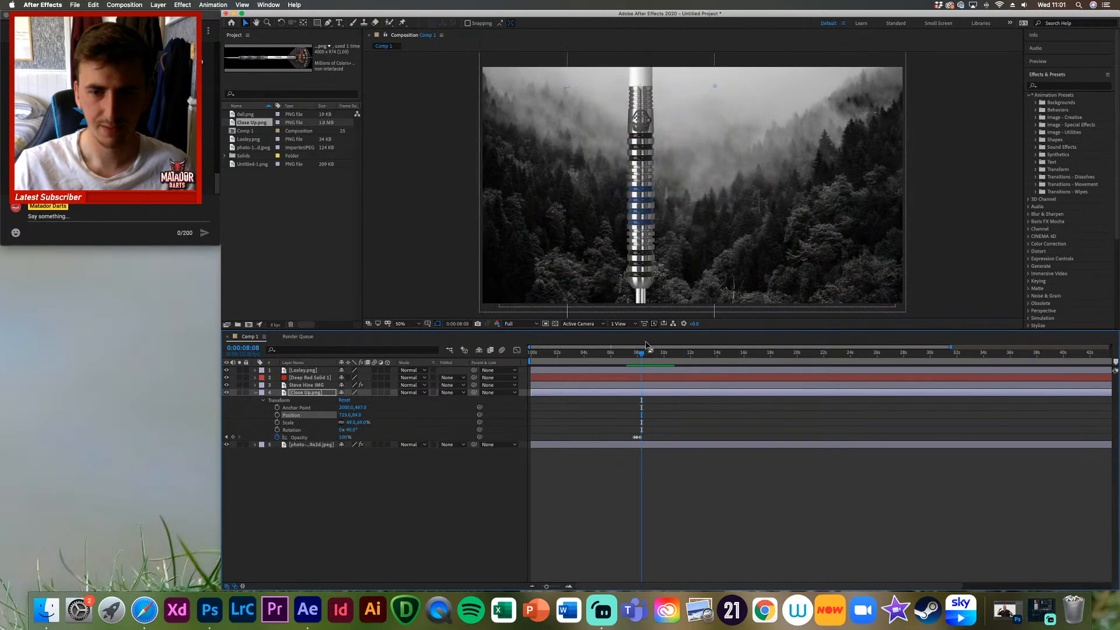
# Step: Set the composition's preview resolution to Quarter and return the current time to 0:00:08:08
pyautogui.moveTo(646, 355); pyautogui.dragTo(572, 344)
pyautogui.click(519, 324)
pyautogui.click(516, 363)
pyautogui.click(518, 325)
pyautogui.click(519, 374)
pyautogui.click(568, 357)
pyautogui.moveTo(570, 358); pyautogui.dragTo(641, 367)
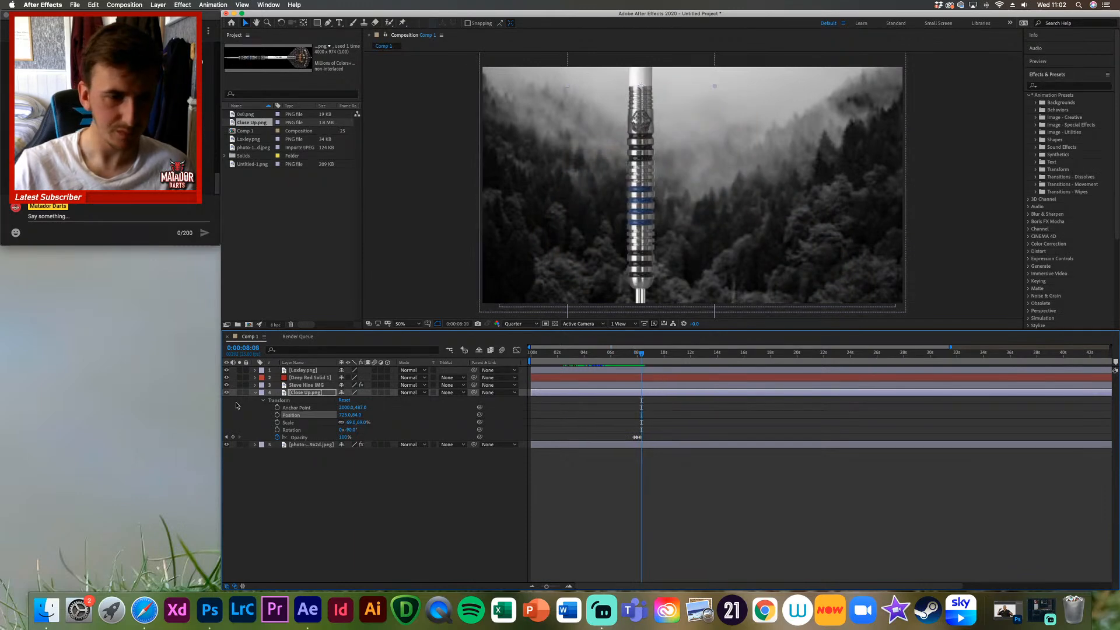
# Step: Add a two-line text layer beside the barrel with the player's name in capitals above "SIGNATURE DARTS"
pyautogui.click(256, 394)
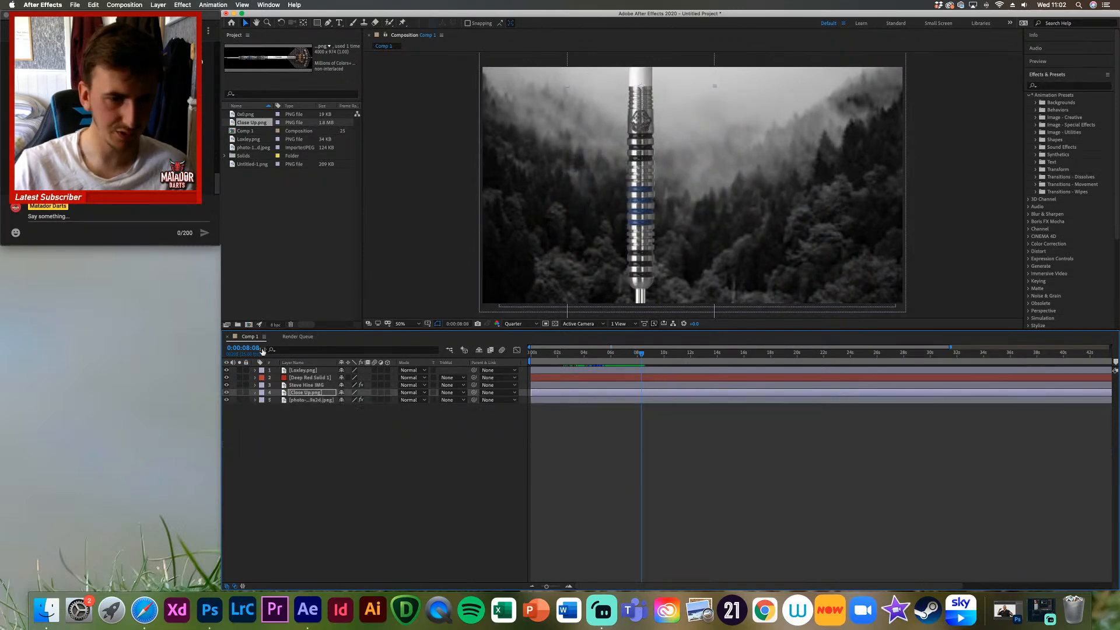
pyautogui.click(339, 23)
pyautogui.click(701, 173)
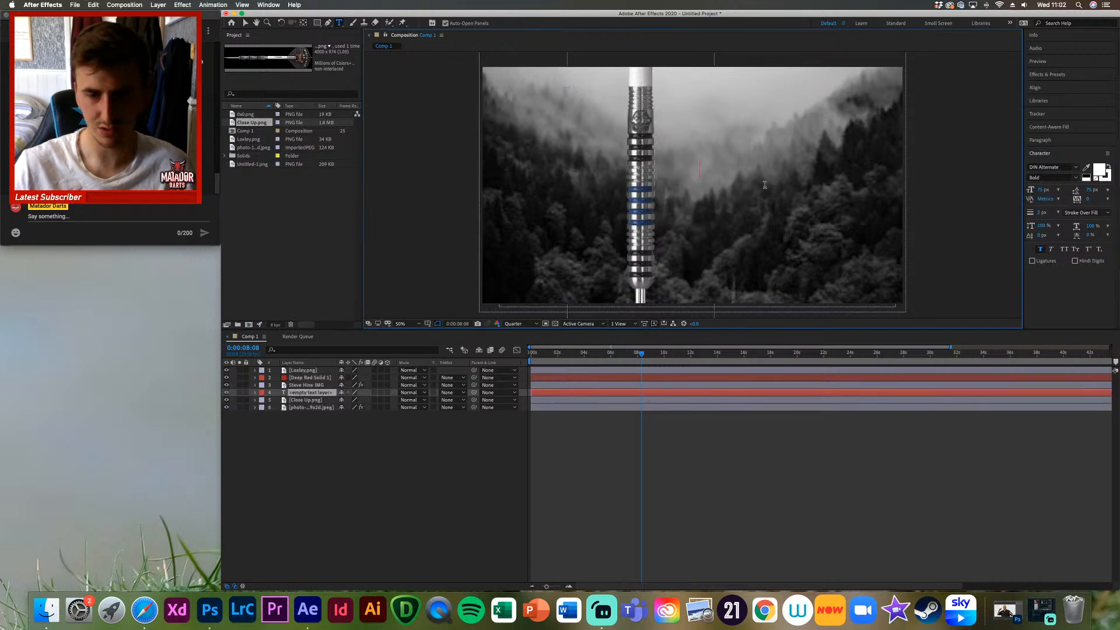
pyautogui.write('STEVE')
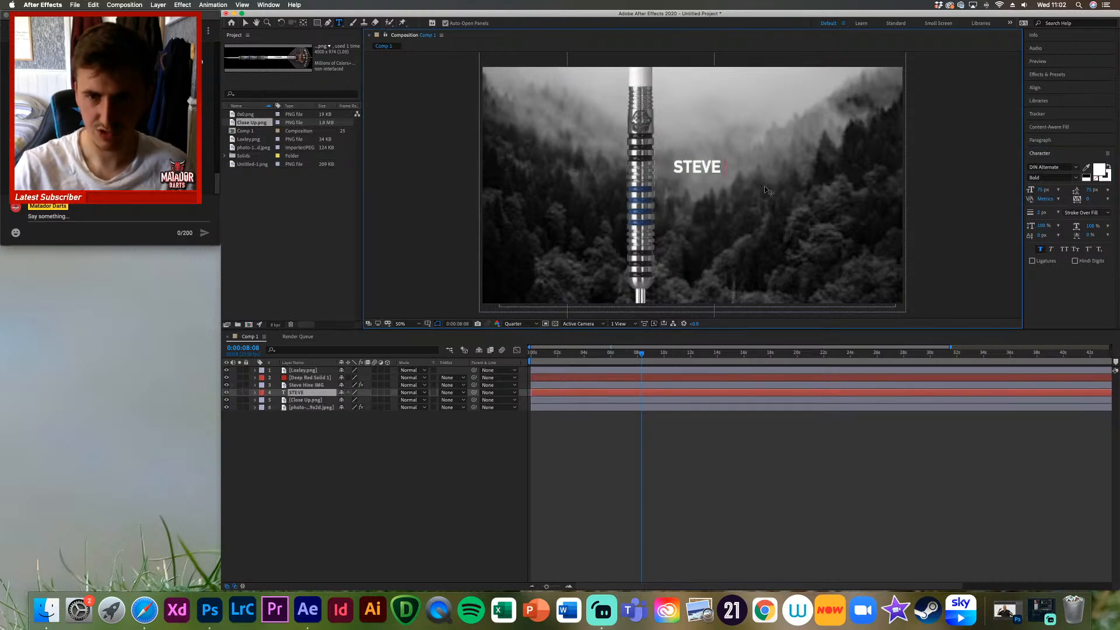
pyautogui.write(' HINE ')
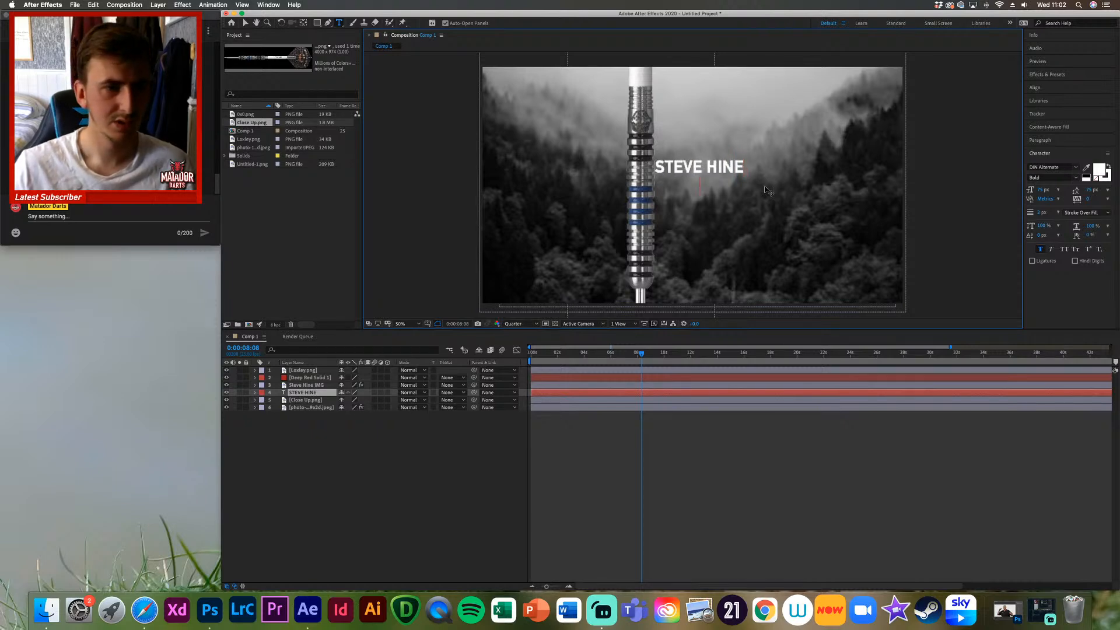
pyautogui.write('SIGN')
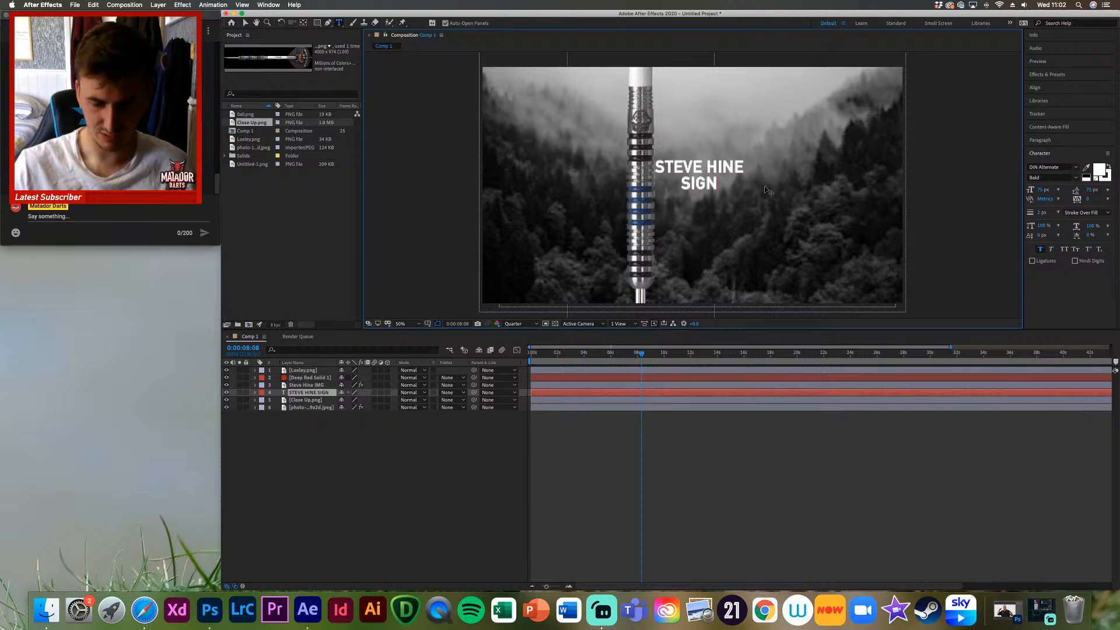
pyautogui.write('ATURE BAR')
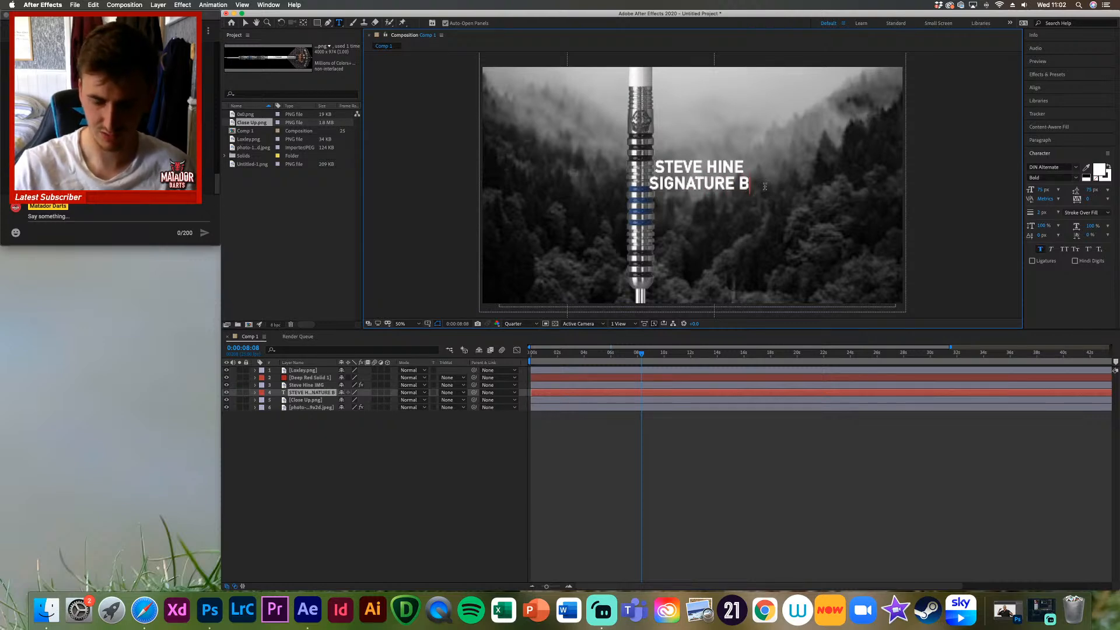
pyautogui.press('BackSpace')
pyautogui.press('BackSpace')
pyautogui.press('BackSpace')
pyautogui.write('DARTS')
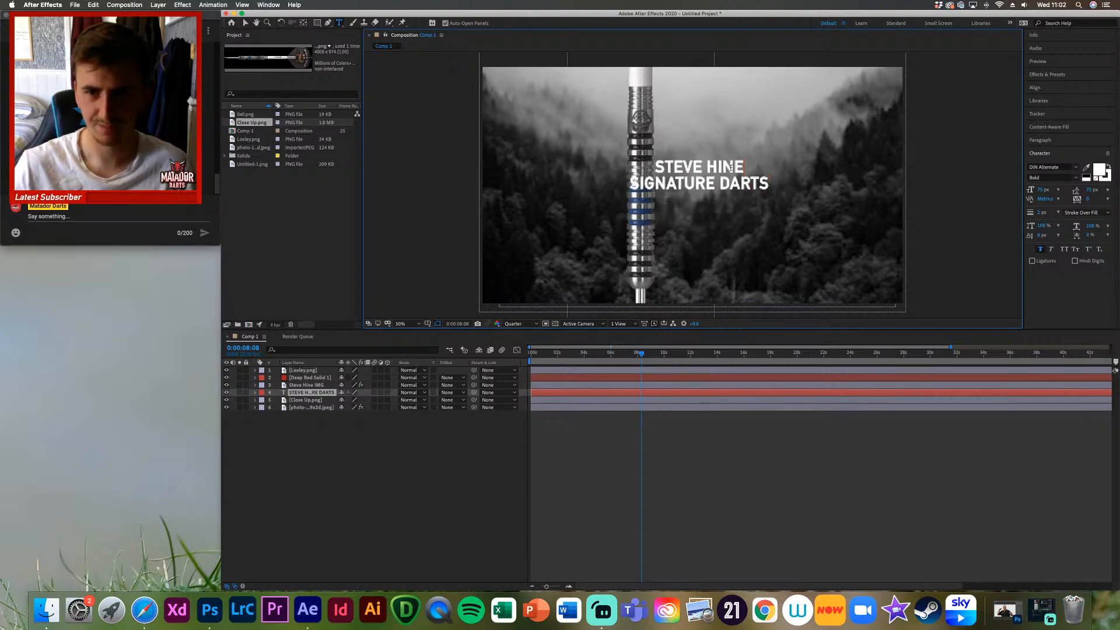
# Step: Set the title's name line to a tracking of 70 and a font size of 100 px
pyautogui.moveTo(744, 167); pyautogui.dragTo(655, 167)
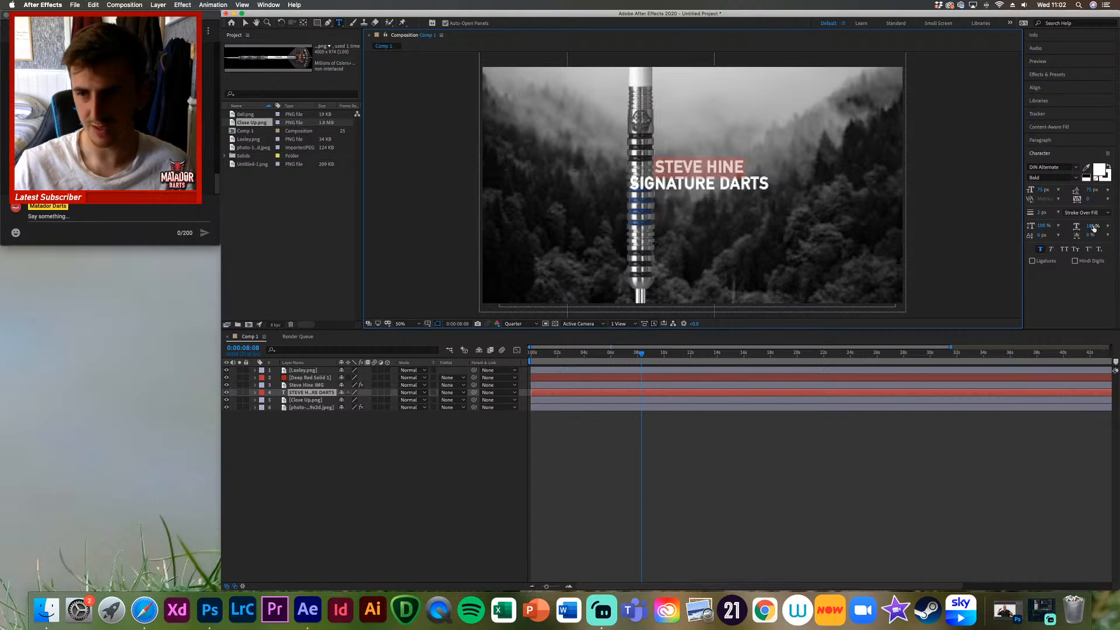
pyautogui.moveTo(1089, 199); pyautogui.dragTo(1116, 195)
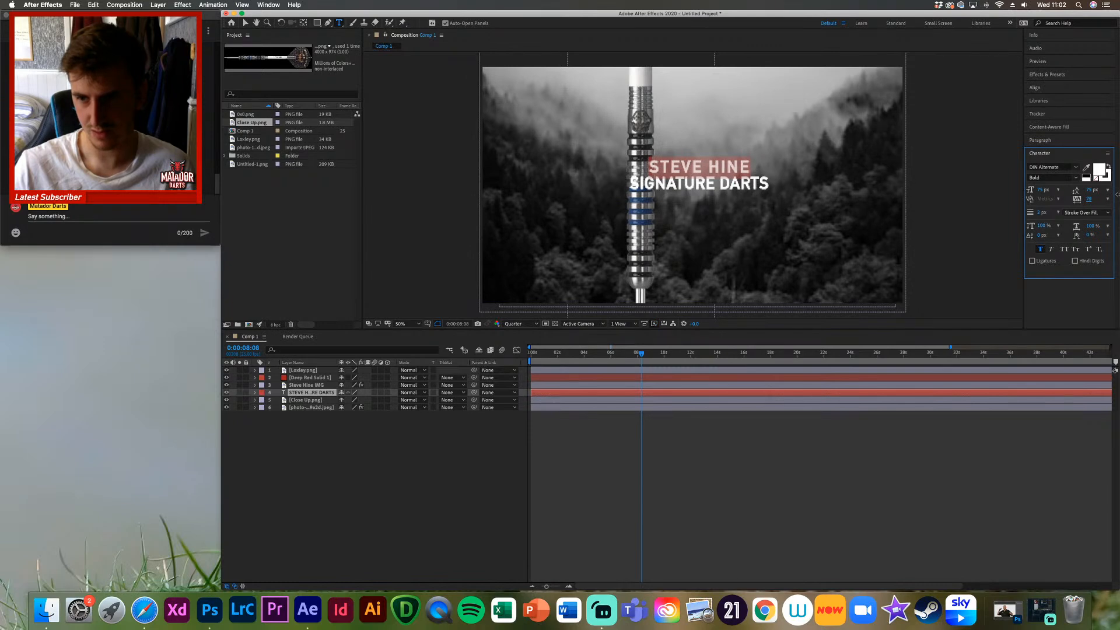
pyautogui.click(1091, 199)
pyautogui.write('80')
pyautogui.press('Return')
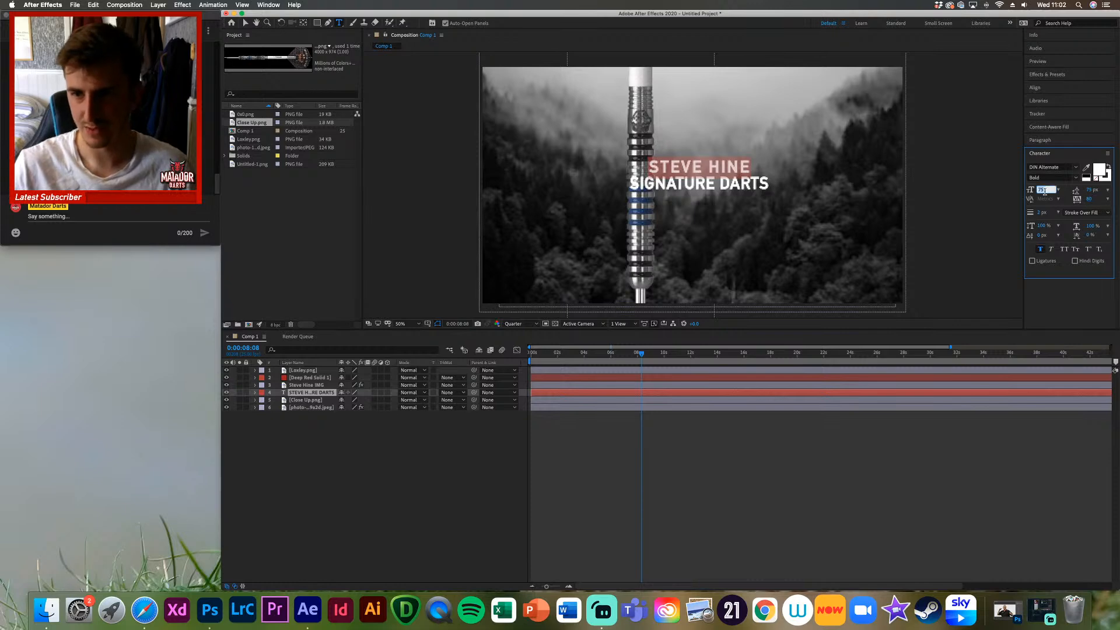
pyautogui.write('85')
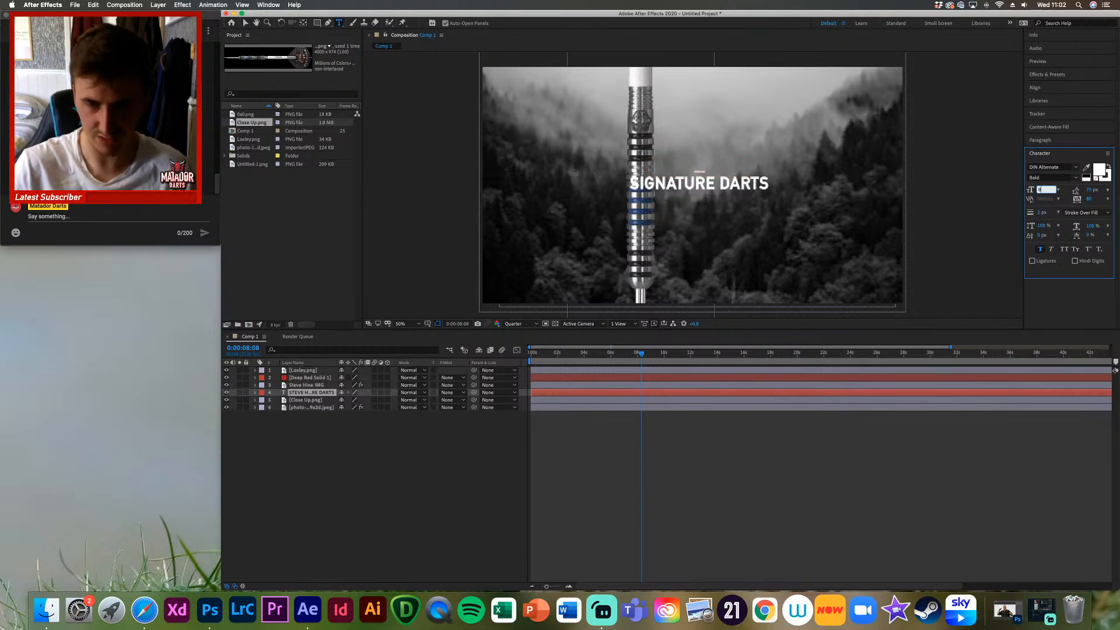
pyautogui.press('BackSpace')
pyautogui.press('BackSpace')
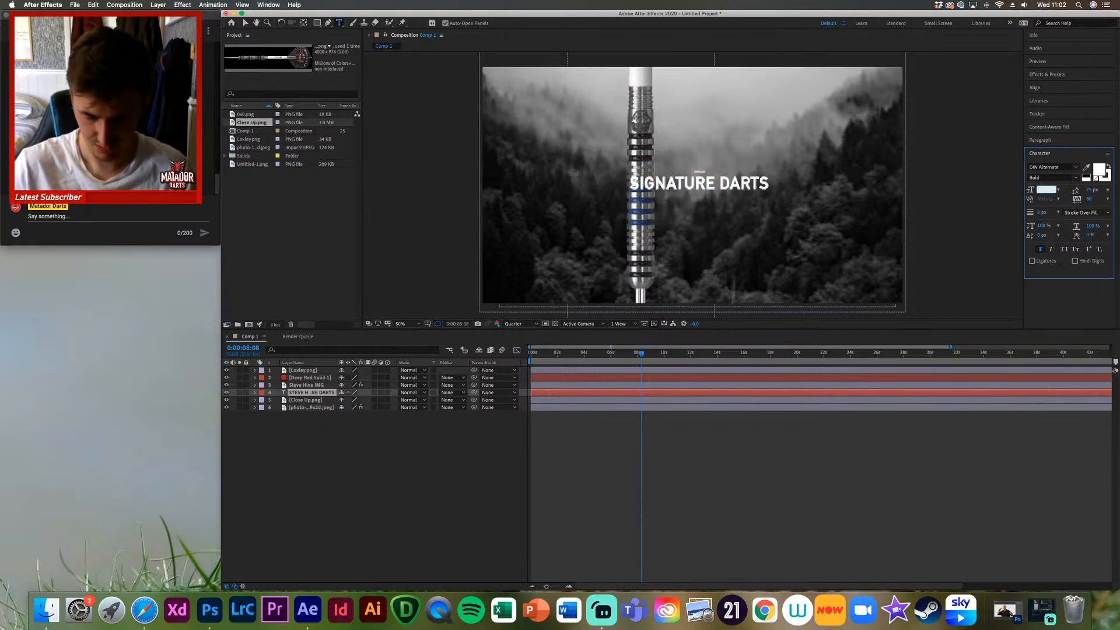
pyautogui.write('95')
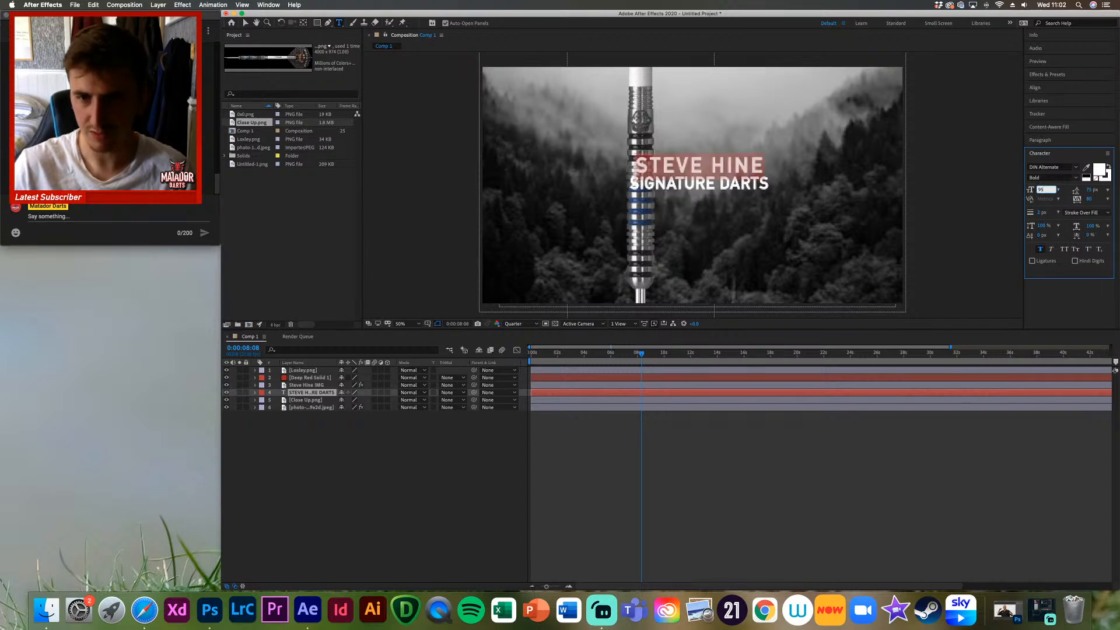
pyautogui.press('Return')
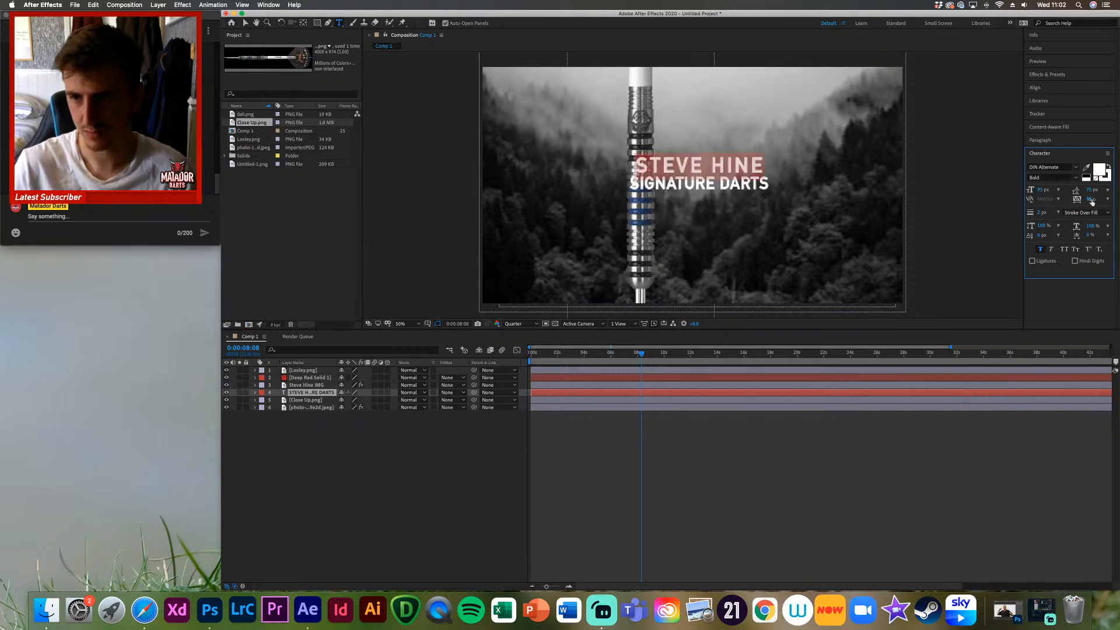
pyautogui.write('70')
pyautogui.press('Return')
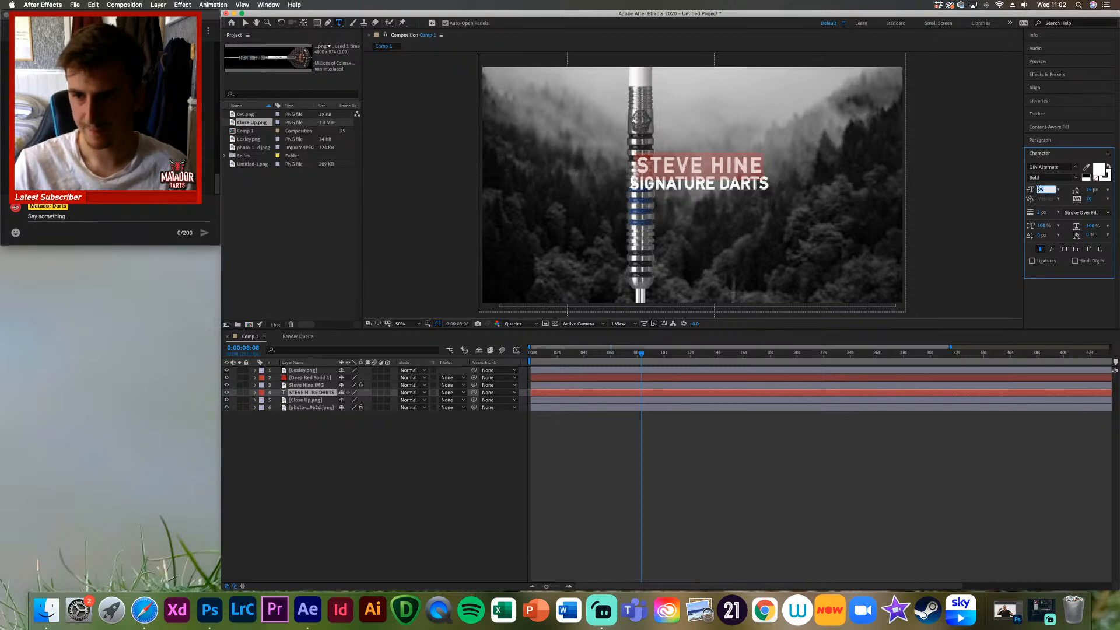
pyautogui.write('100')
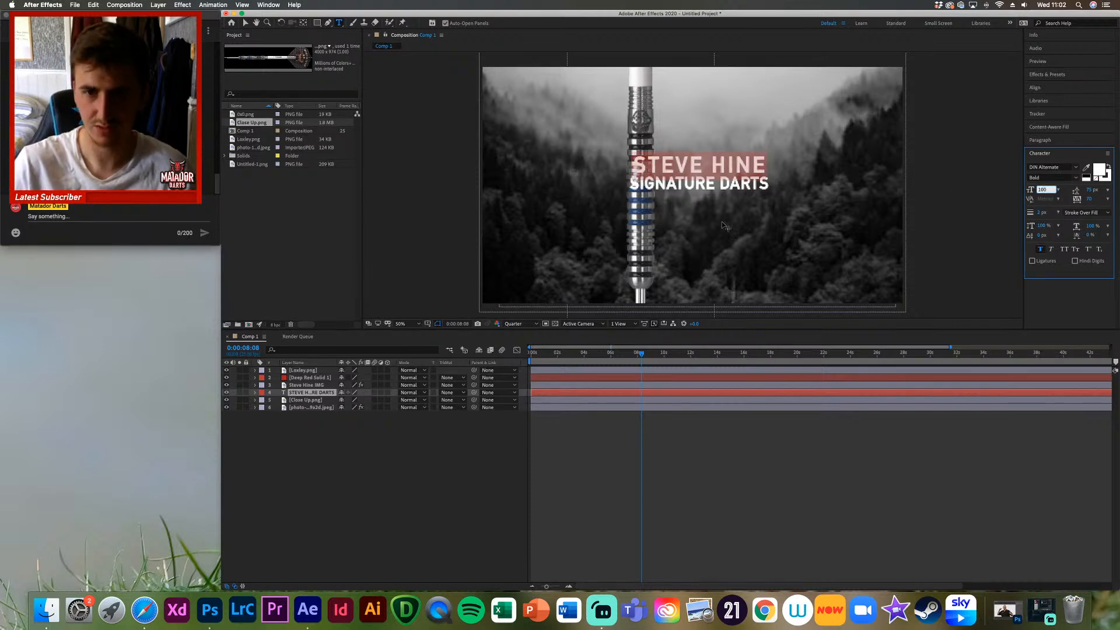
# Step: Set the "SIGNATURE DARTS" line to 72 px and remove its fill so only the white outline is drawn
pyautogui.click(748, 184)
pyautogui.moveTo(769, 184); pyautogui.dragTo(640, 183)
pyautogui.click(1044, 189)
pyautogui.write('72')
pyautogui.press('Return')
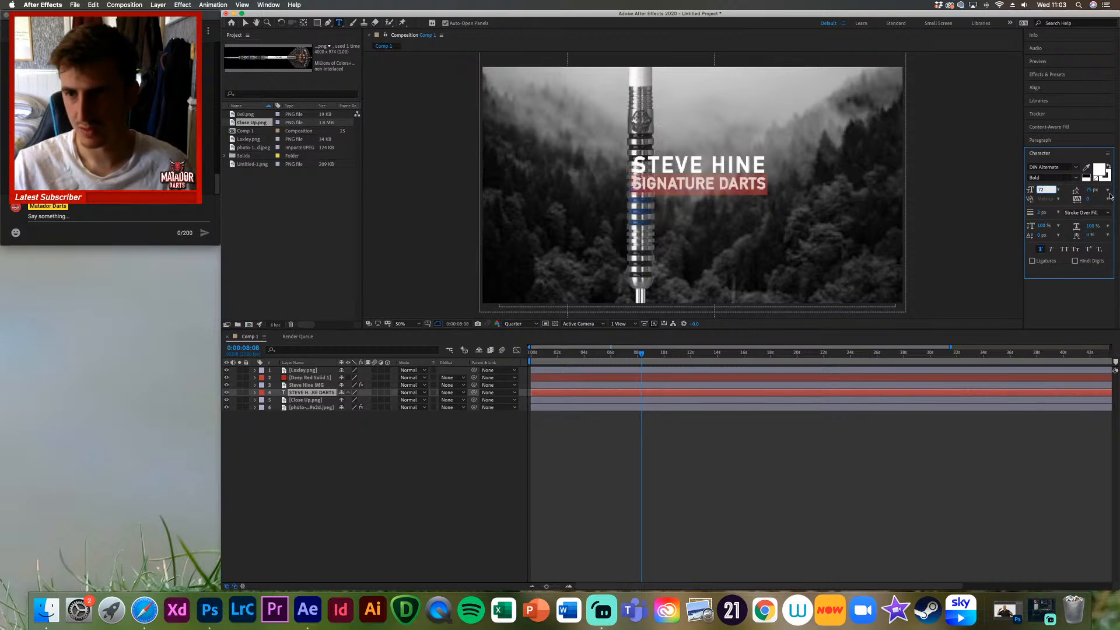
pyautogui.click(1094, 178)
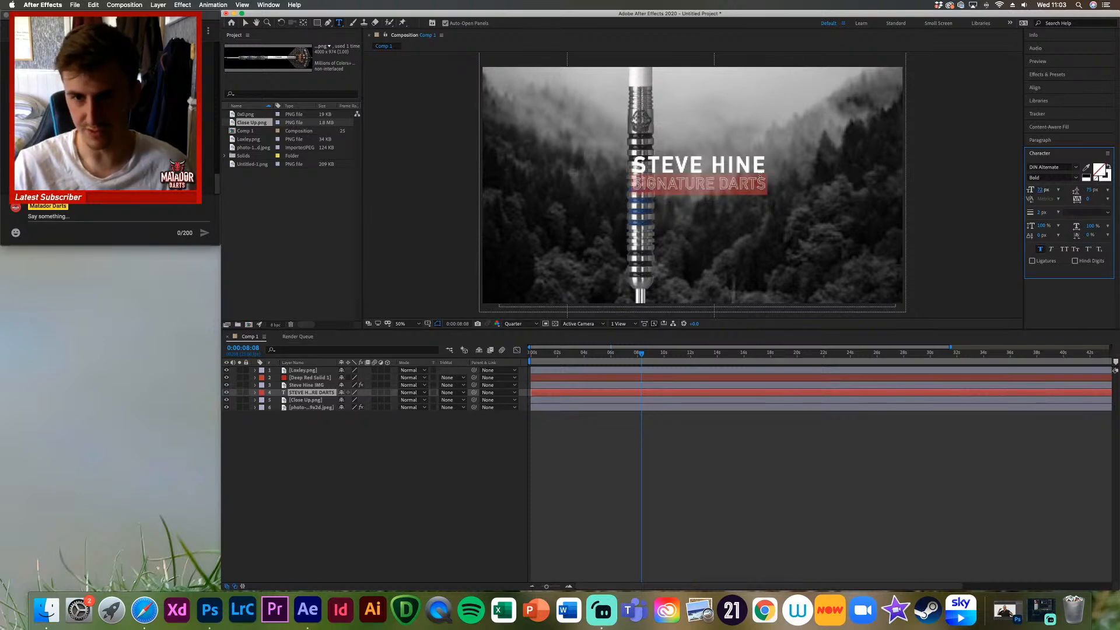
# Step: Scale the whole title text layer to 125% and centre it vertically in the composition
pyautogui.press('super+a')
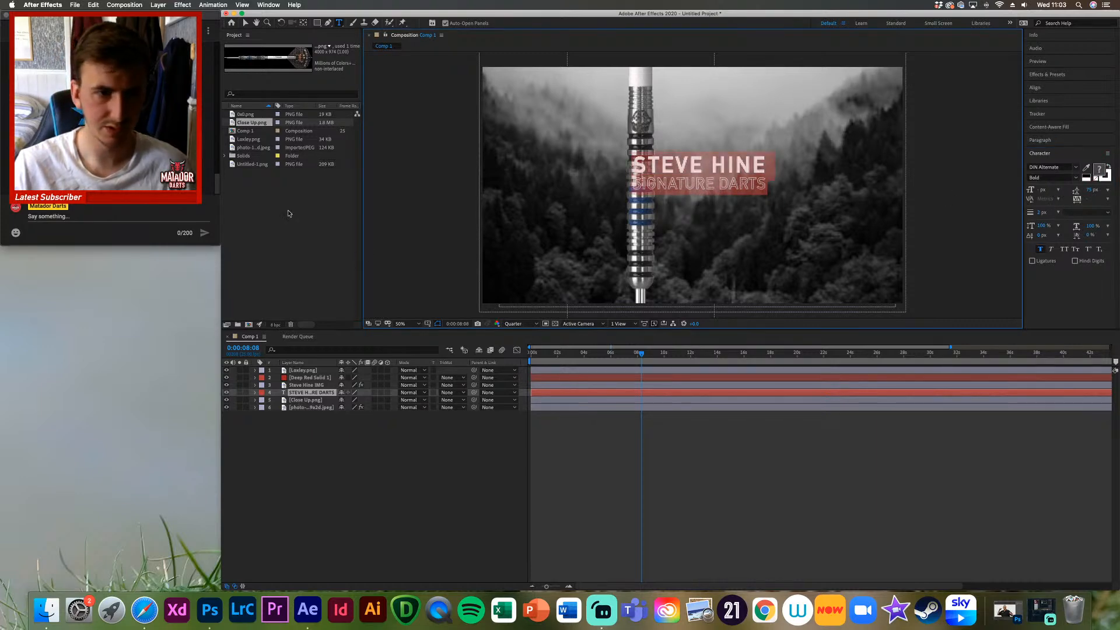
pyautogui.click(255, 393)
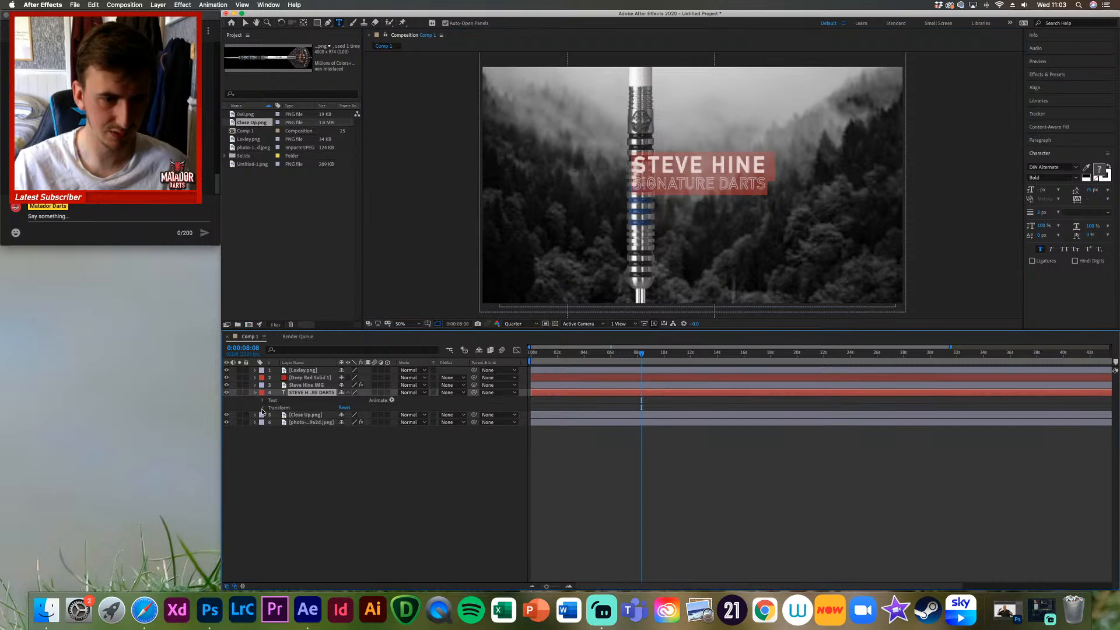
pyautogui.click(263, 408)
pyautogui.click(683, 182)
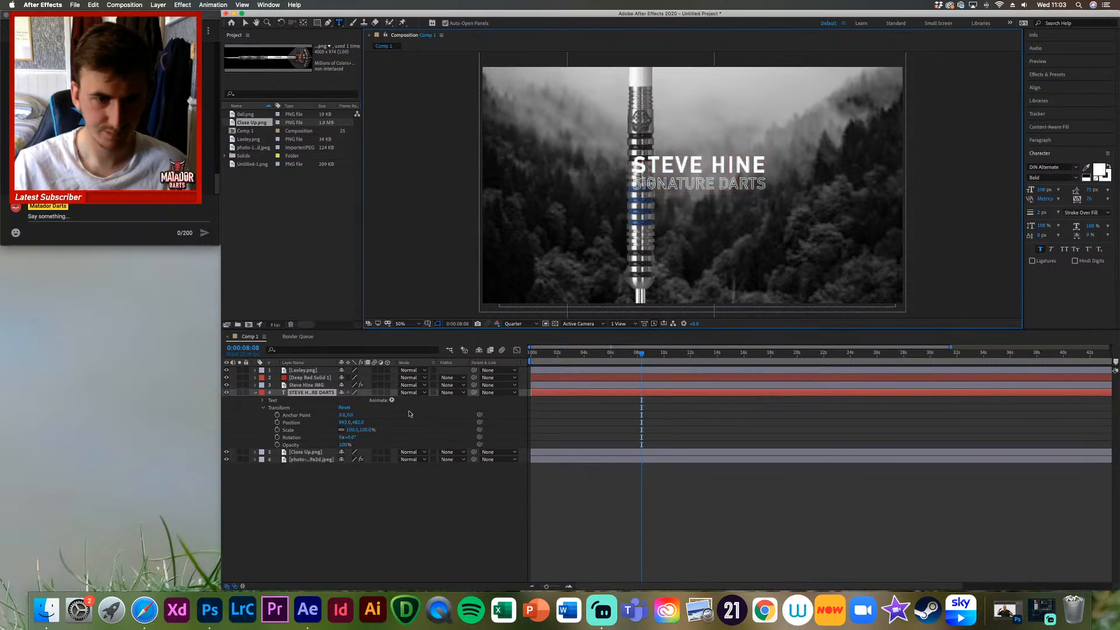
pyautogui.moveTo(374, 430); pyautogui.dragTo(403, 422)
pyautogui.click(1073, 89)
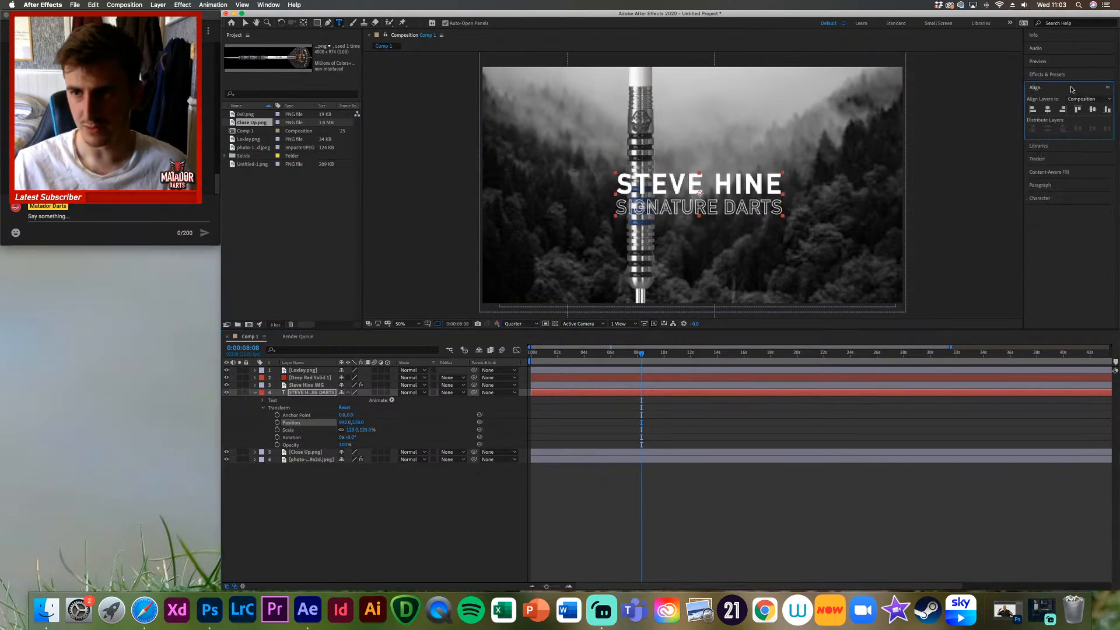
pyautogui.click(1095, 110)
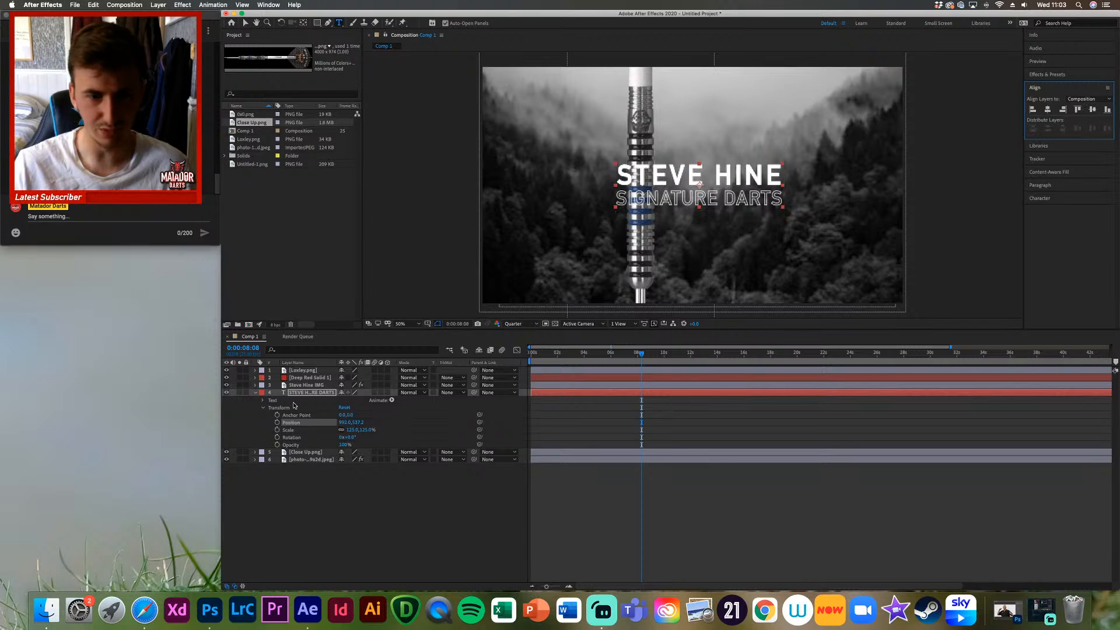
# Step: Shift the title horizontally to the right of the barrel and move the current time to 0:00:08:12
pyautogui.moveTo(345, 422); pyautogui.dragTo(438, 418)
pyautogui.click(730, 553)
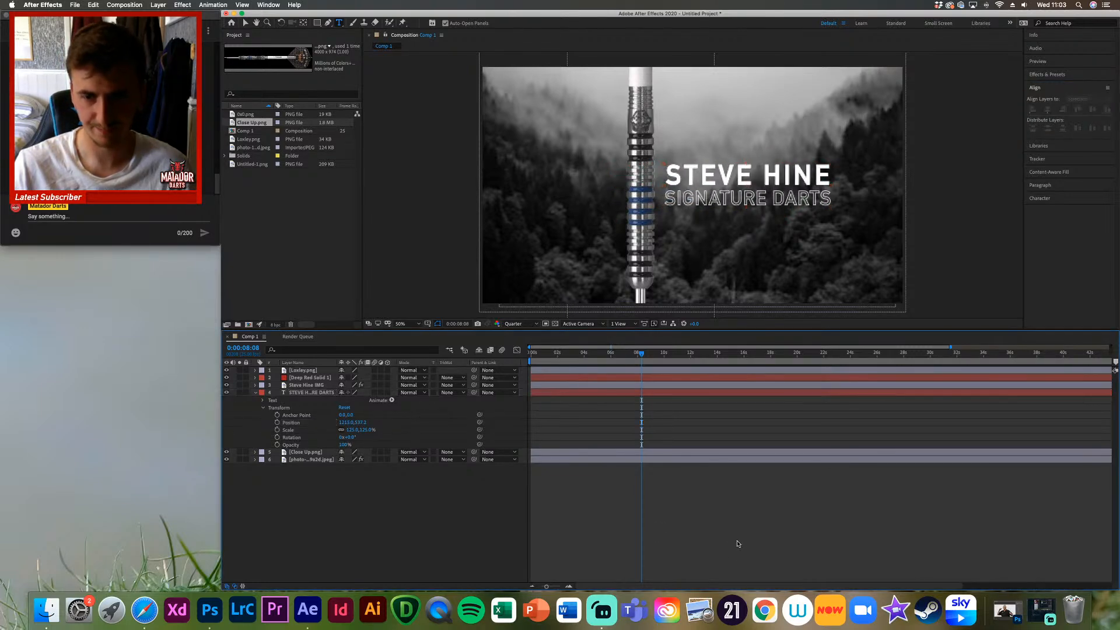
pyautogui.moveTo(639, 357); pyautogui.dragTo(644, 357)
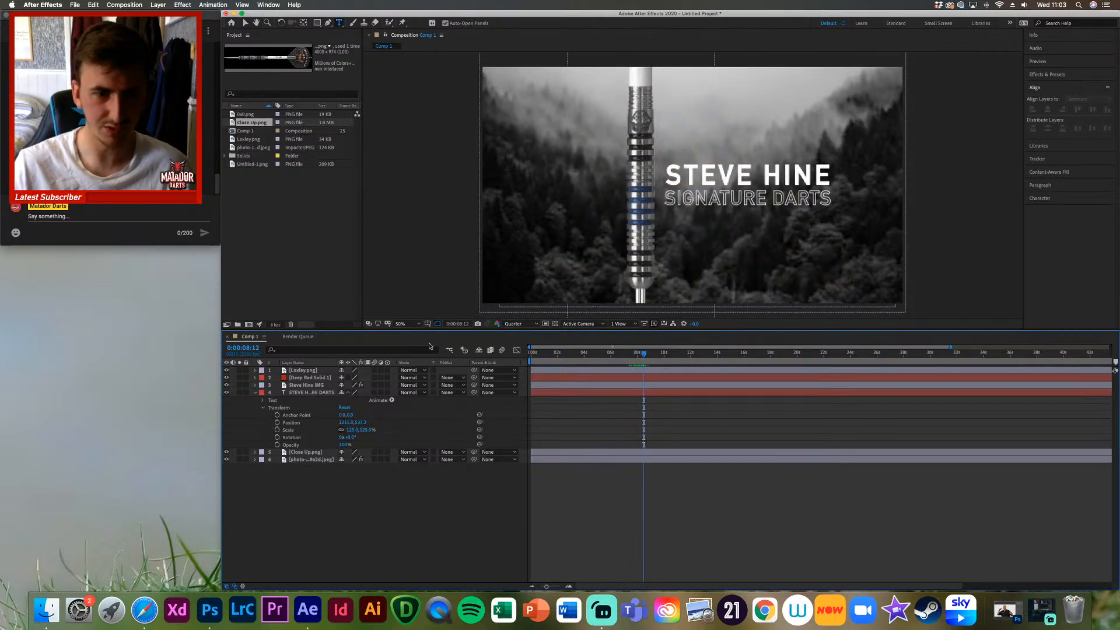
# Step: Collapse the title layer's properties, deselect all layers and activate the Rectangle tool
pyautogui.click(296, 395)
pyautogui.click(257, 394)
pyautogui.click(326, 477)
pyautogui.click(316, 22)
pyautogui.moveTo(541, 147); pyautogui.dragTo(643, 234)
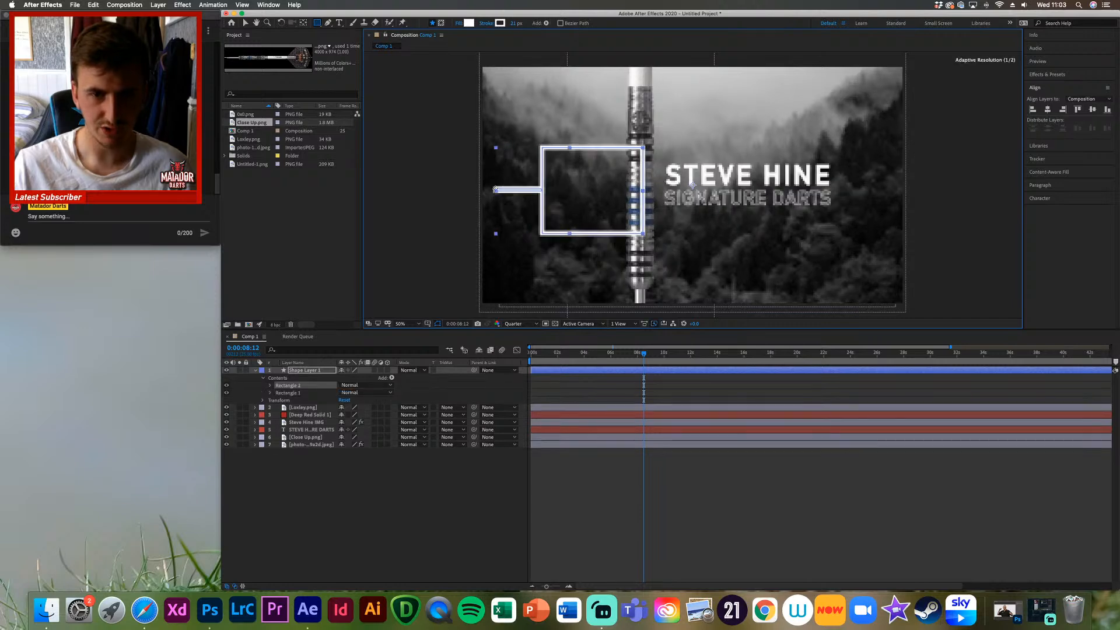
pyautogui.press('Delete')
pyautogui.moveTo(480, 146); pyautogui.dragTo(647, 228)
pyautogui.press('Delete')
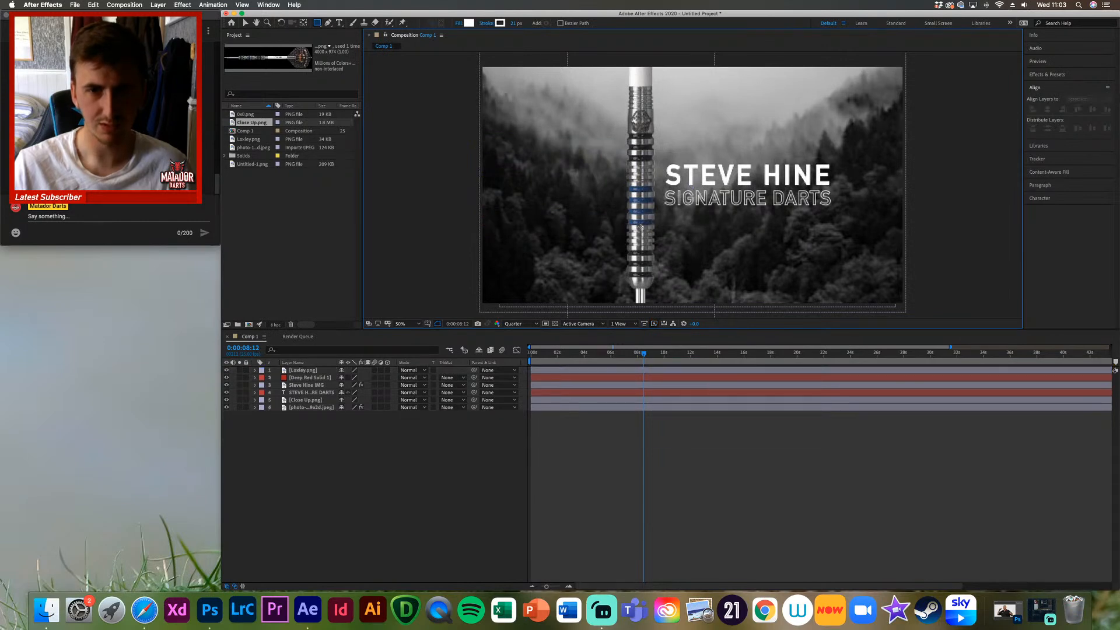
# Step: Draw a rectangle around the two-line title and place its shape layer directly above the title text layer
pyautogui.moveTo(649, 160); pyautogui.dragTo(849, 212)
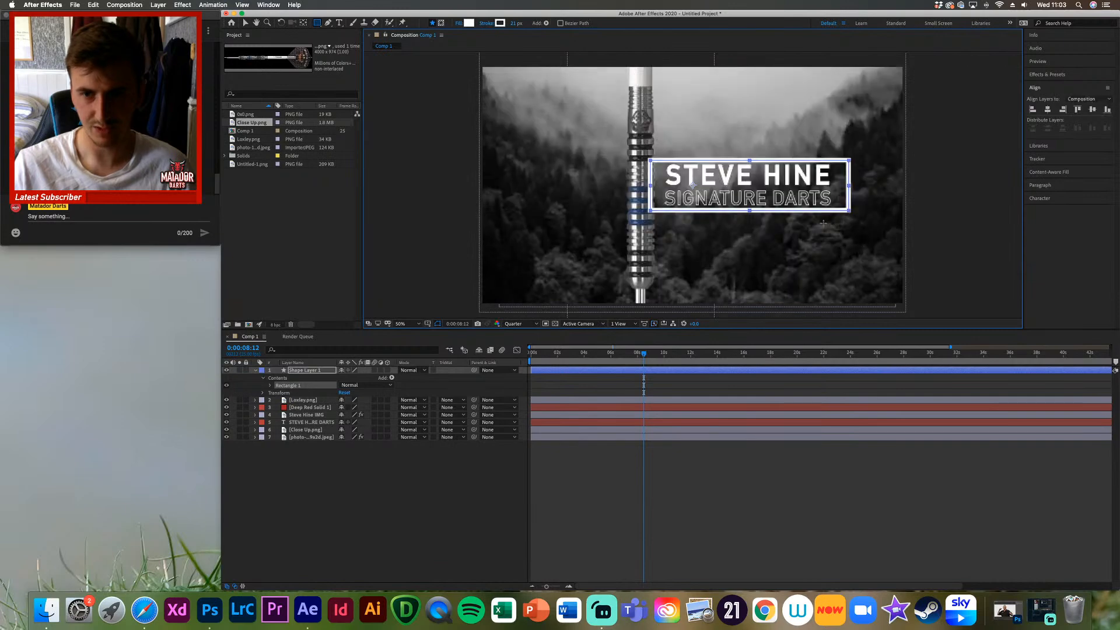
pyautogui.click(255, 370)
pyautogui.moveTo(303, 371); pyautogui.dragTo(325, 397)
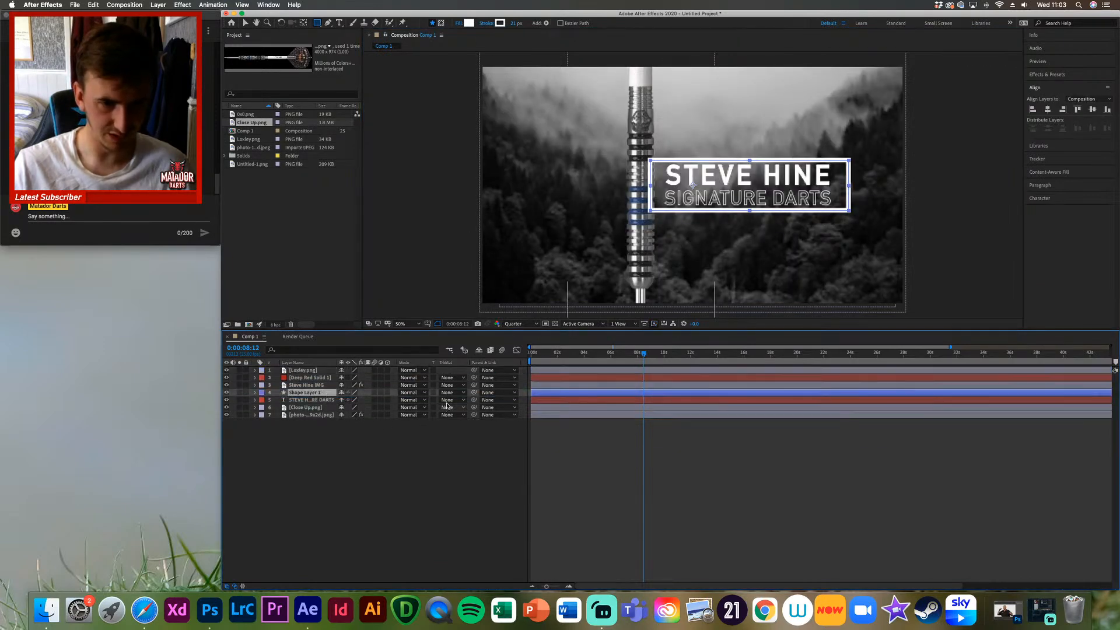
# Step: Set the title text layer's track matte to Alpha Matte "Shape Layer 1"
pyautogui.click(314, 400)
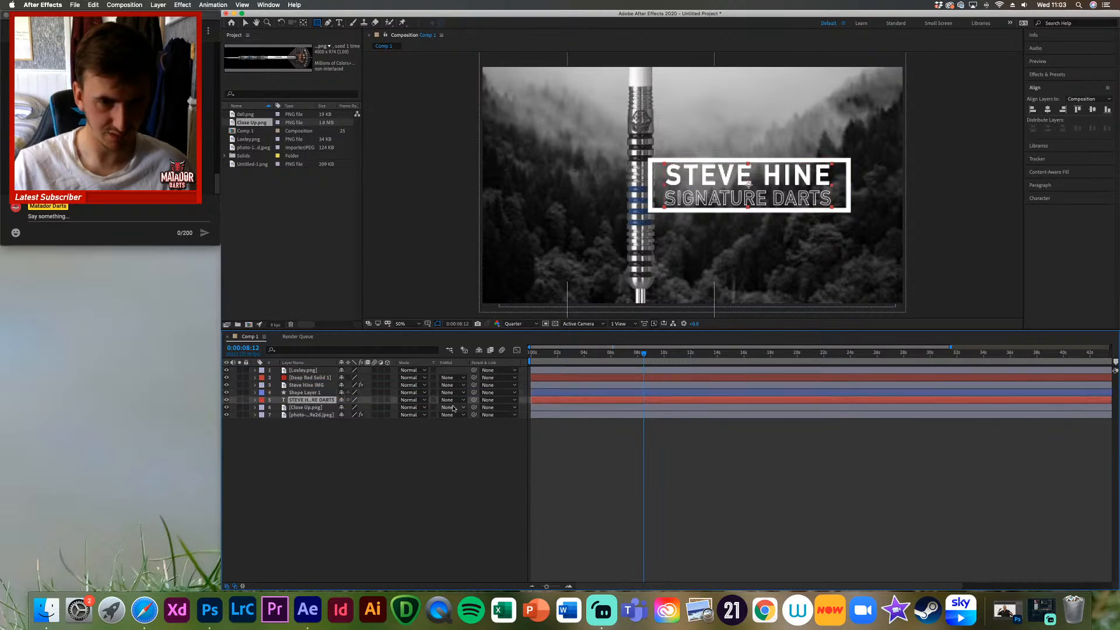
pyautogui.click(452, 400)
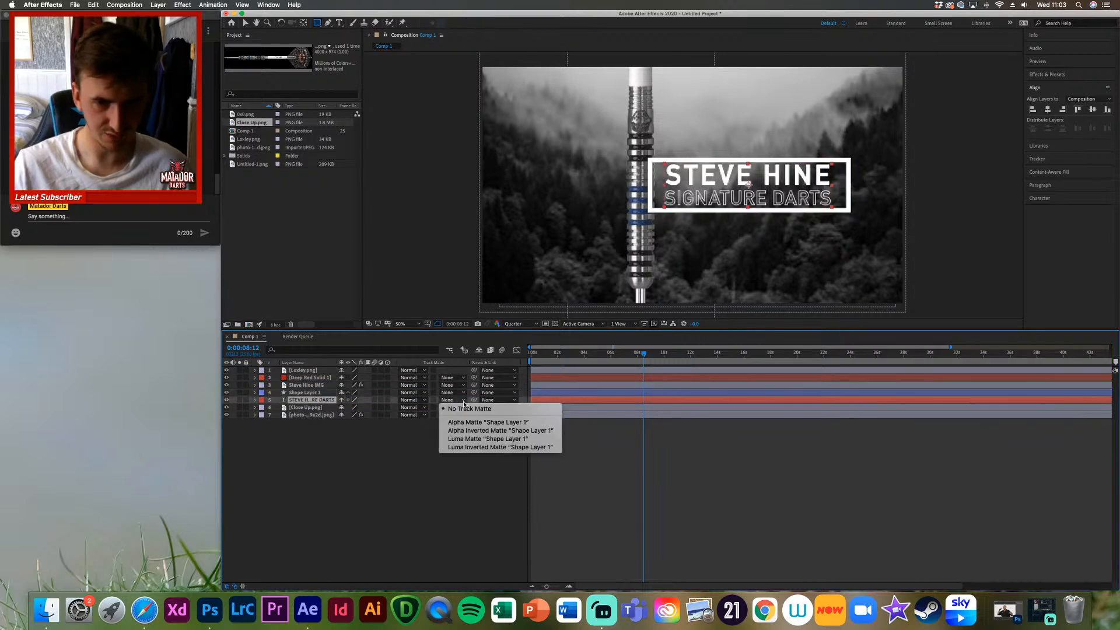
pyautogui.click(493, 426)
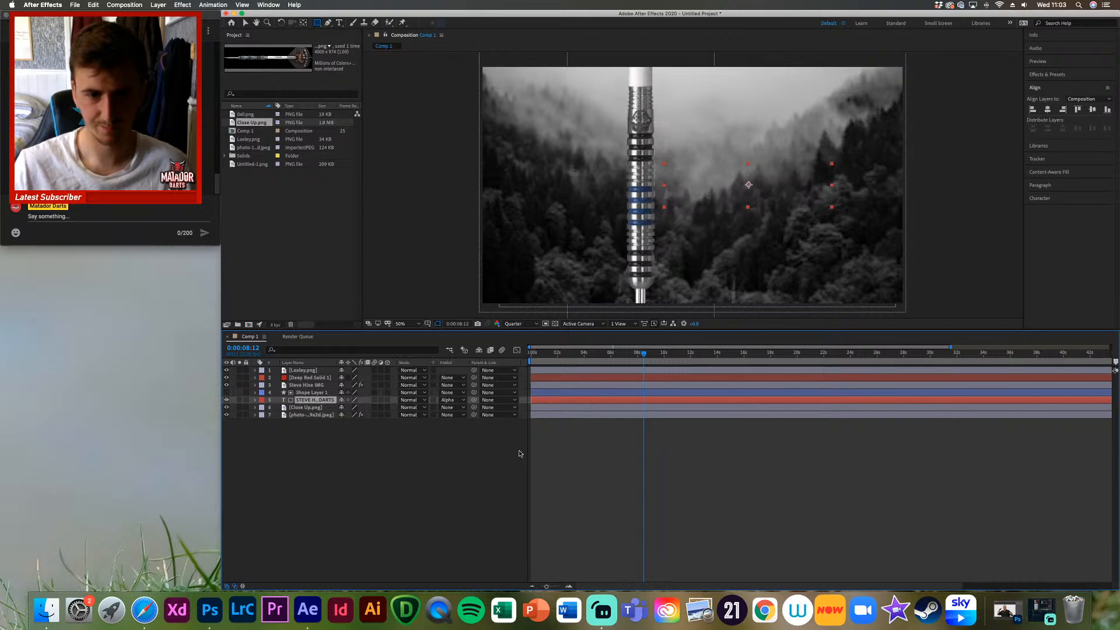
# Step: Move the Shape Layer 1 matte rectangle left so its right edge lines up with the barrel, clear of the title
pyautogui.click(312, 393)
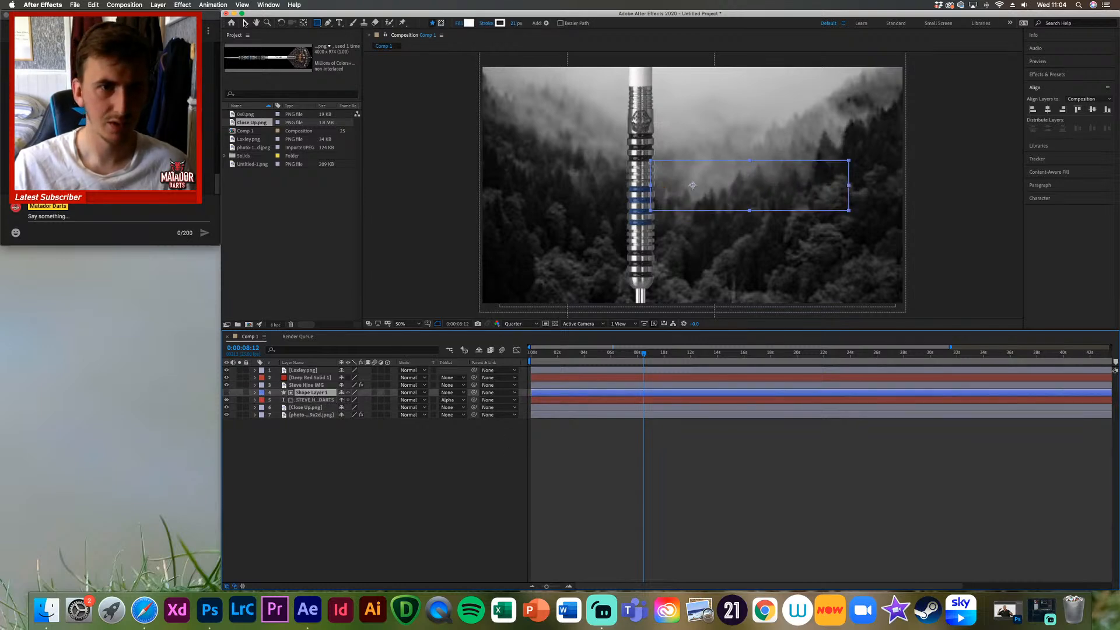
pyautogui.press('v')
pyautogui.moveTo(729, 208); pyautogui.dragTo(574, 208)
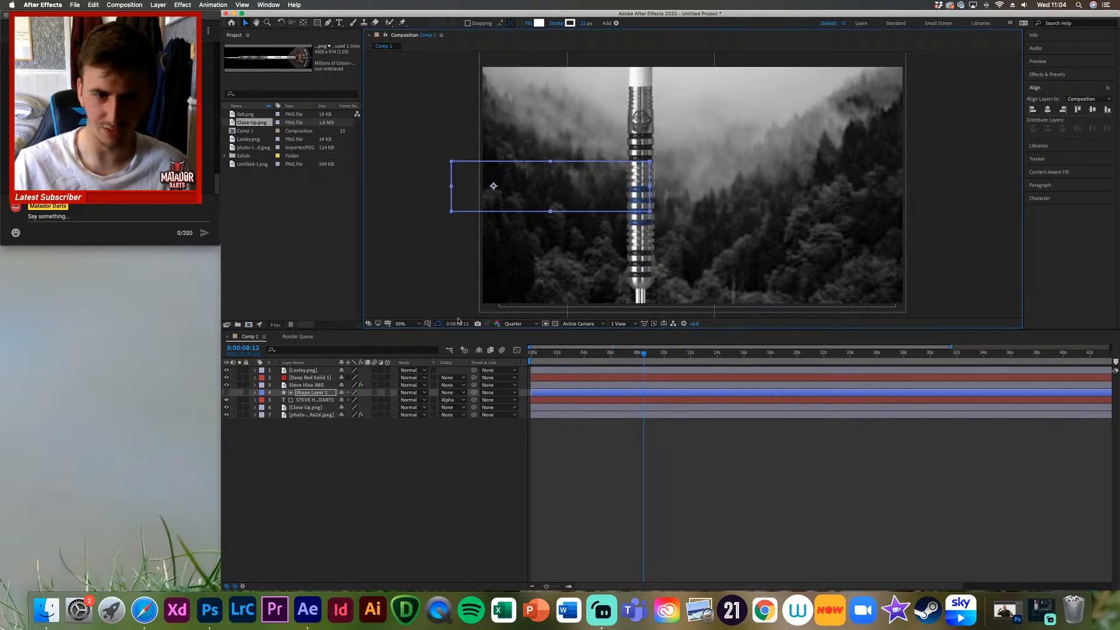
pyautogui.click(315, 386)
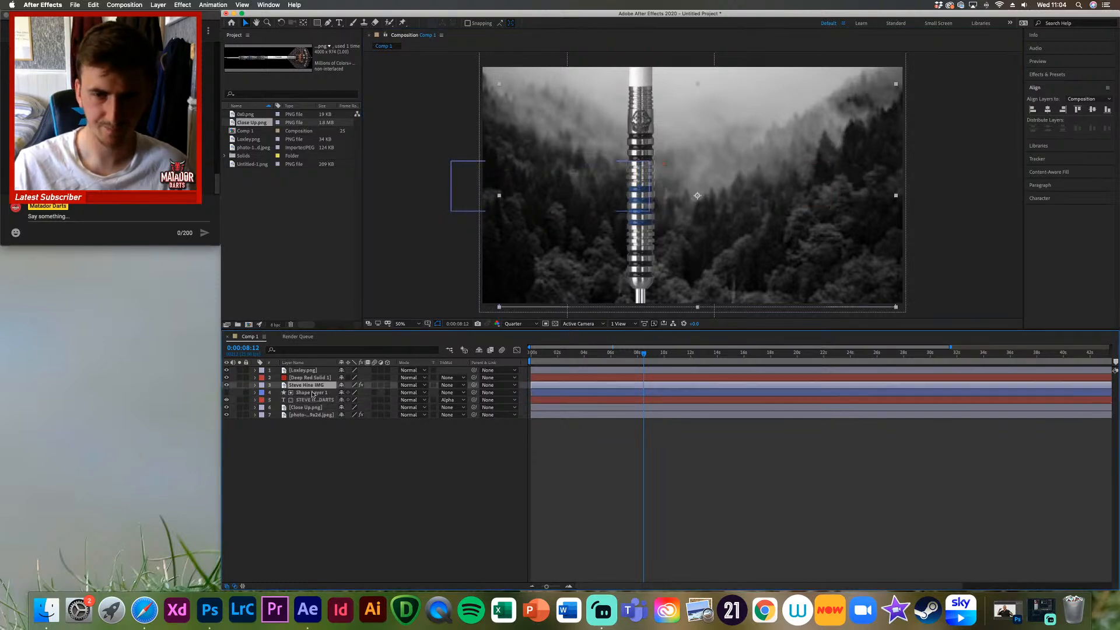
# Step: Move the Shape Layer 1 matte rectangle right over the title area, with its left edge on the barrel
pyautogui.click(313, 392)
pyautogui.click(315, 400)
pyautogui.click(314, 393)
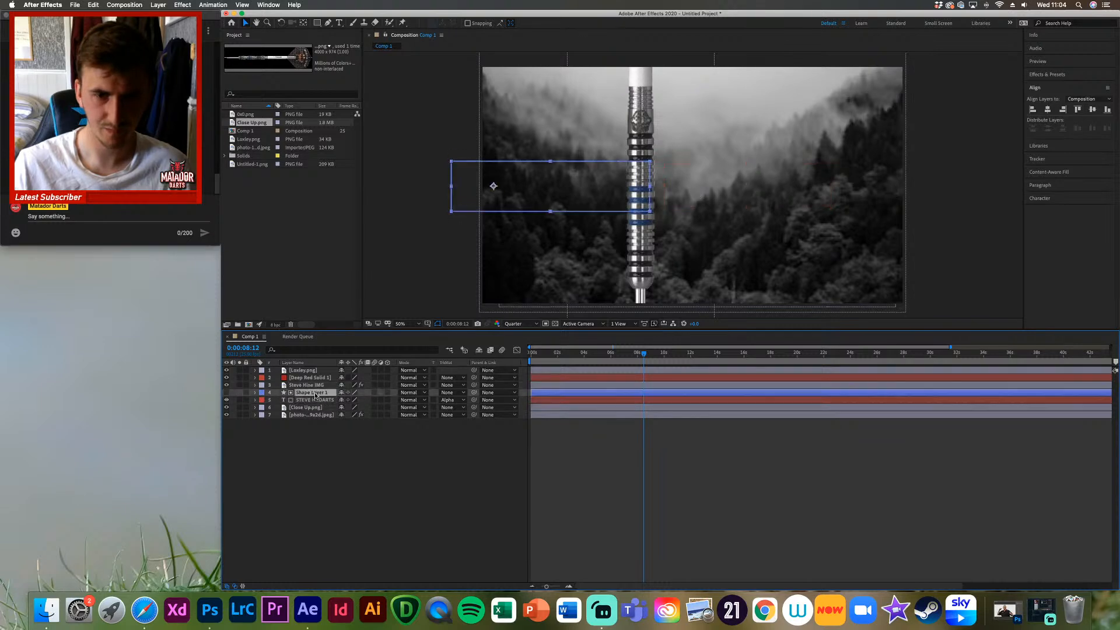
pyautogui.moveTo(522, 205); pyautogui.dragTo(720, 199)
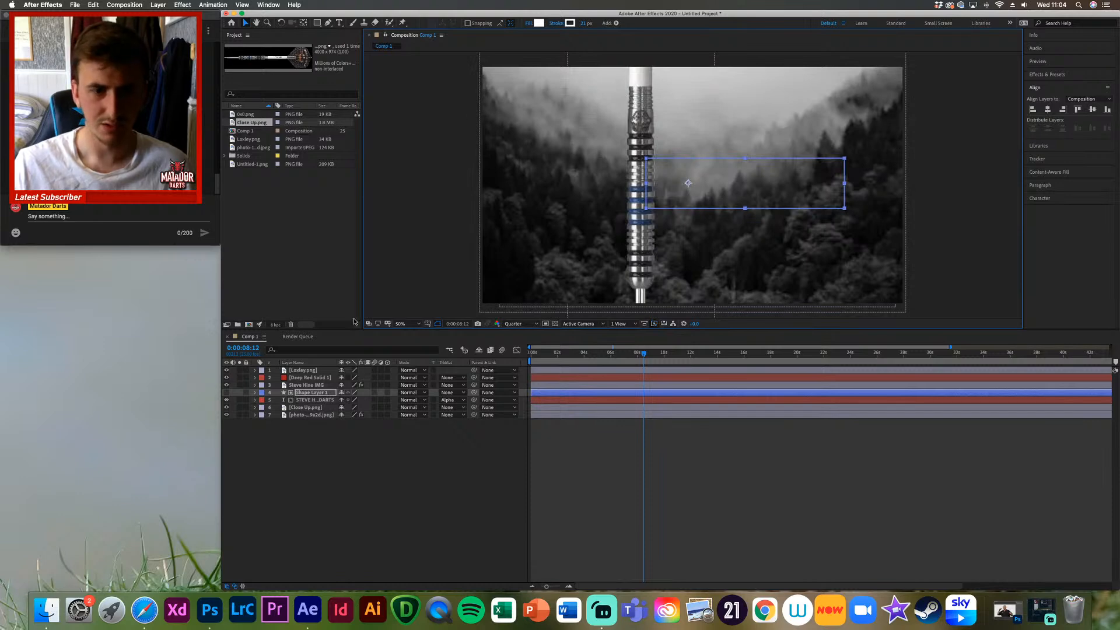
# Step: Set the opacity of Fill 1 in Shape Layer 1's rectangle to 100% and collapse the layer's properties
pyautogui.click(255, 392)
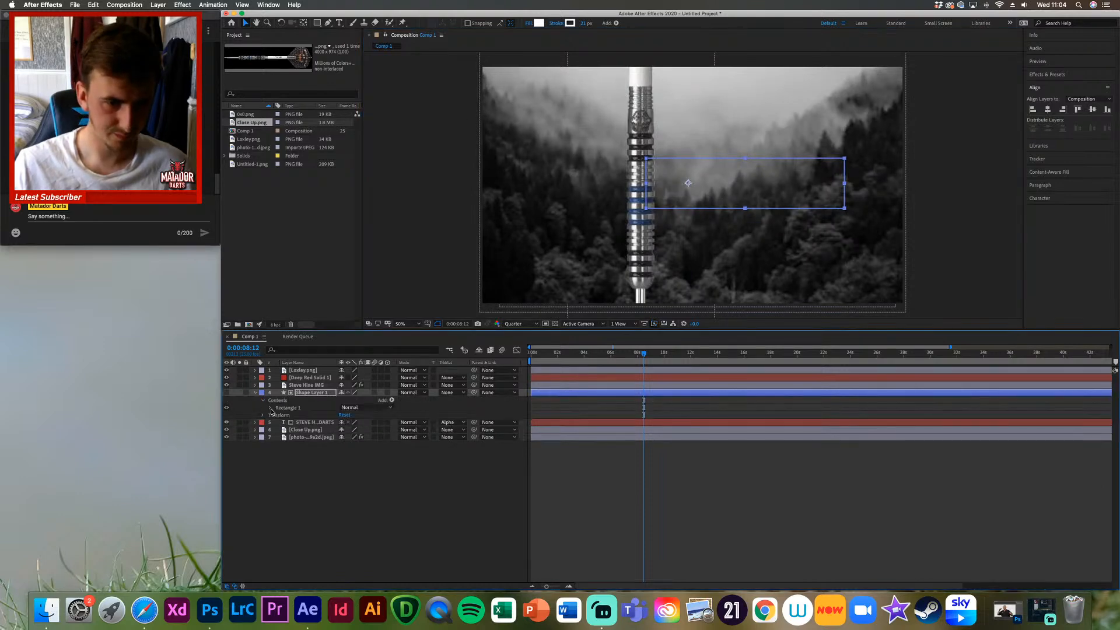
pyautogui.click(263, 400)
pyautogui.click(262, 401)
pyautogui.click(271, 408)
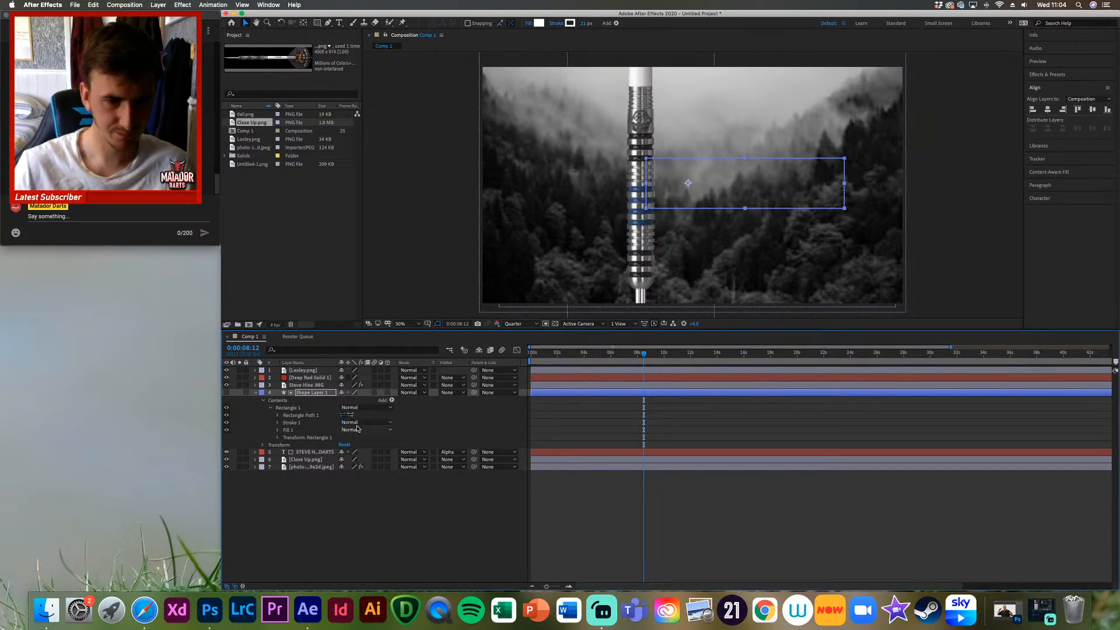
pyautogui.click(278, 430)
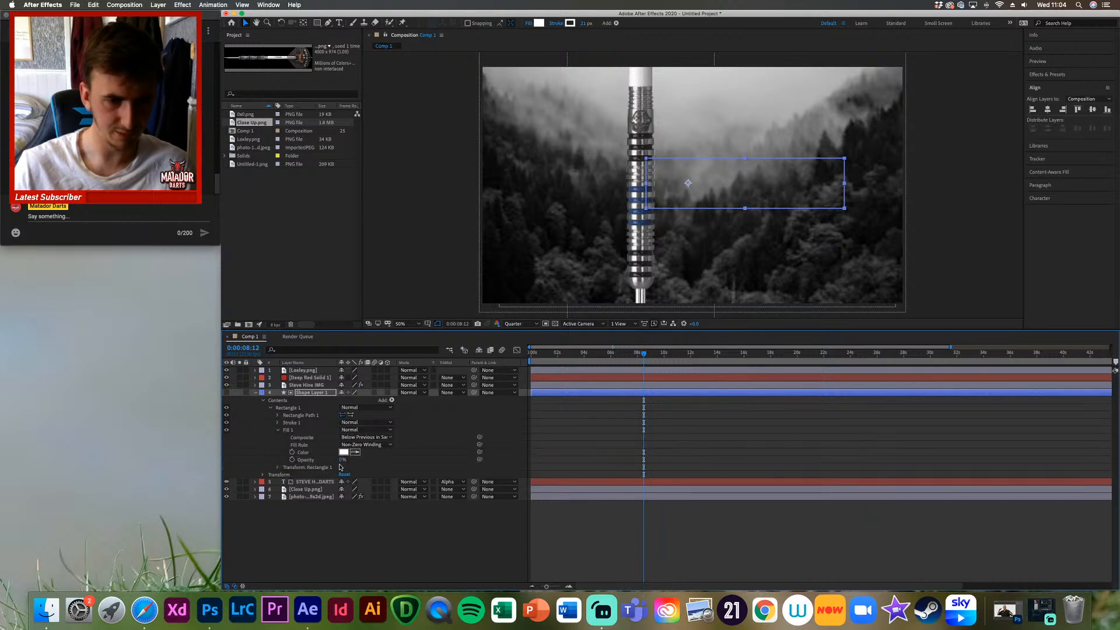
pyautogui.moveTo(343, 462); pyautogui.dragTo(563, 460)
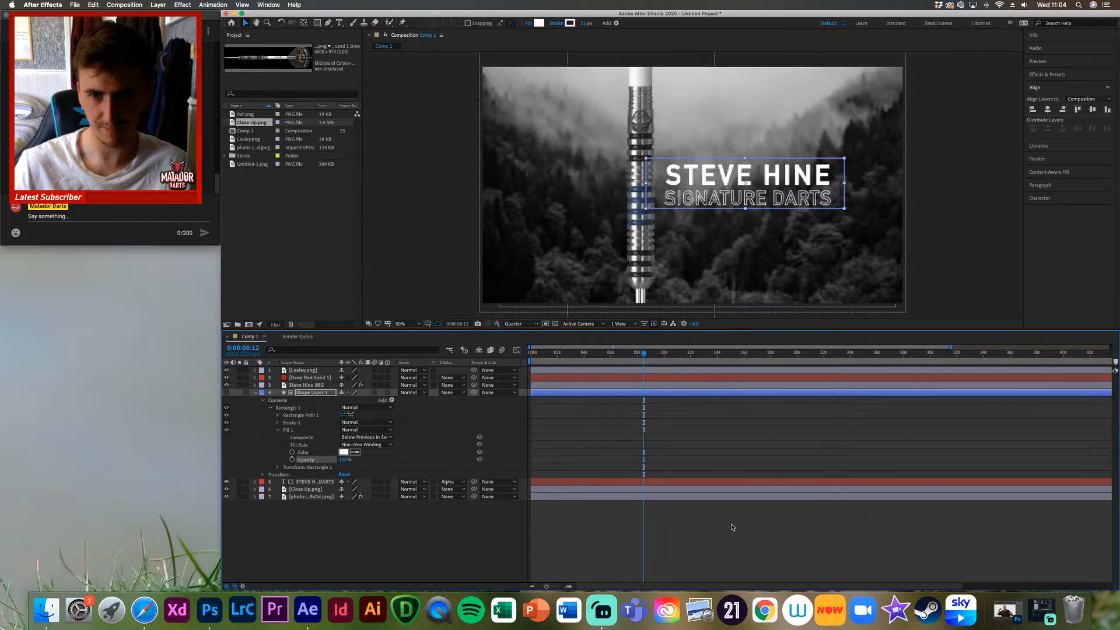
pyautogui.click(565, 549)
pyautogui.click(255, 392)
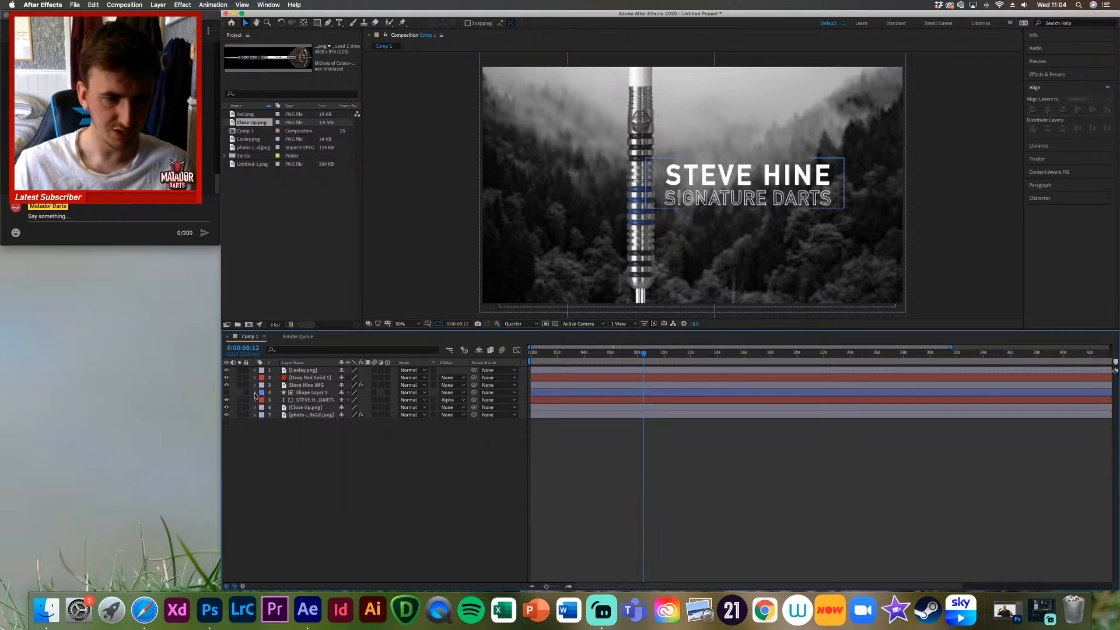
# Step: Preview the section where the barrel and matted title appear, and park the playhead at 0:00:08:13
pyautogui.moveTo(644, 354); pyautogui.dragTo(630, 357)
pyautogui.press('space')
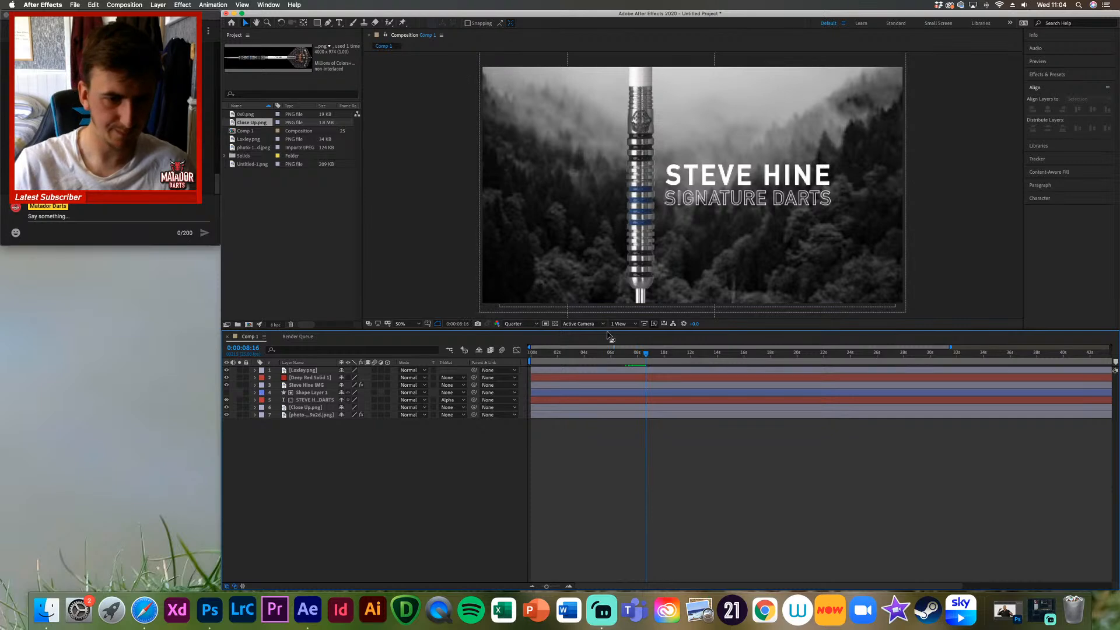
pyautogui.click(254, 398)
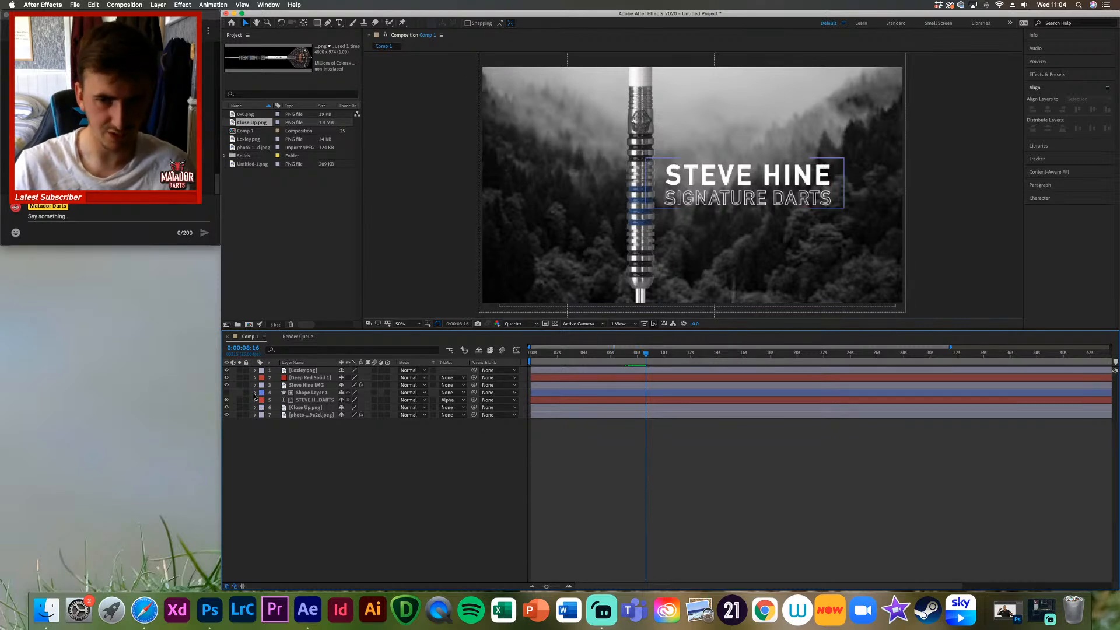
pyautogui.press('pageup')
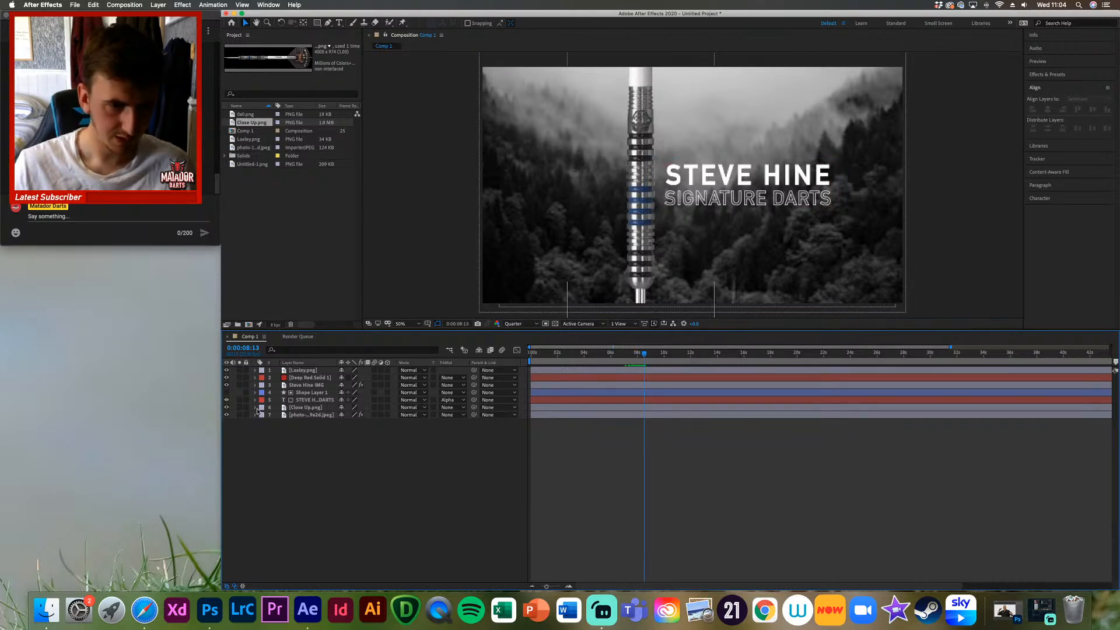
# Step: Shift the title text left behind the barrel and nudge the Shape Layer 1 matte right until its left edge meets the barrel's right side
pyautogui.click(255, 399)
pyautogui.moveTo(346, 433)
pyautogui.mouseDown()
pyautogui.moveTo(250, 431)
pyautogui.moveTo(290, 431)
pyautogui.mouseUp()
pyautogui.click(310, 392)
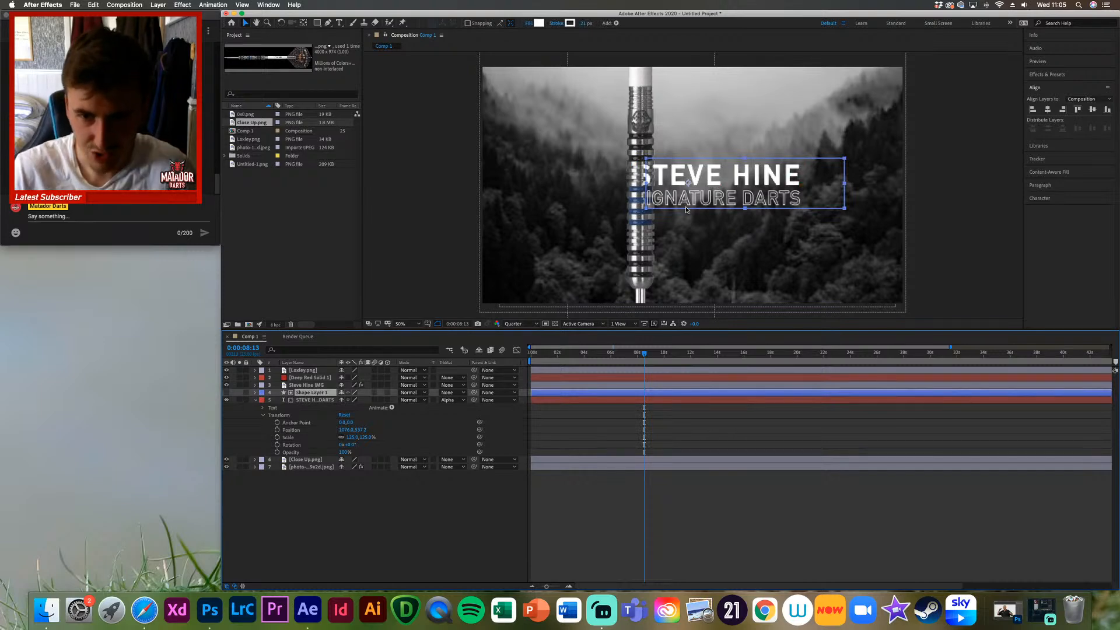
pyautogui.moveTo(688, 210); pyautogui.dragTo(695, 210)
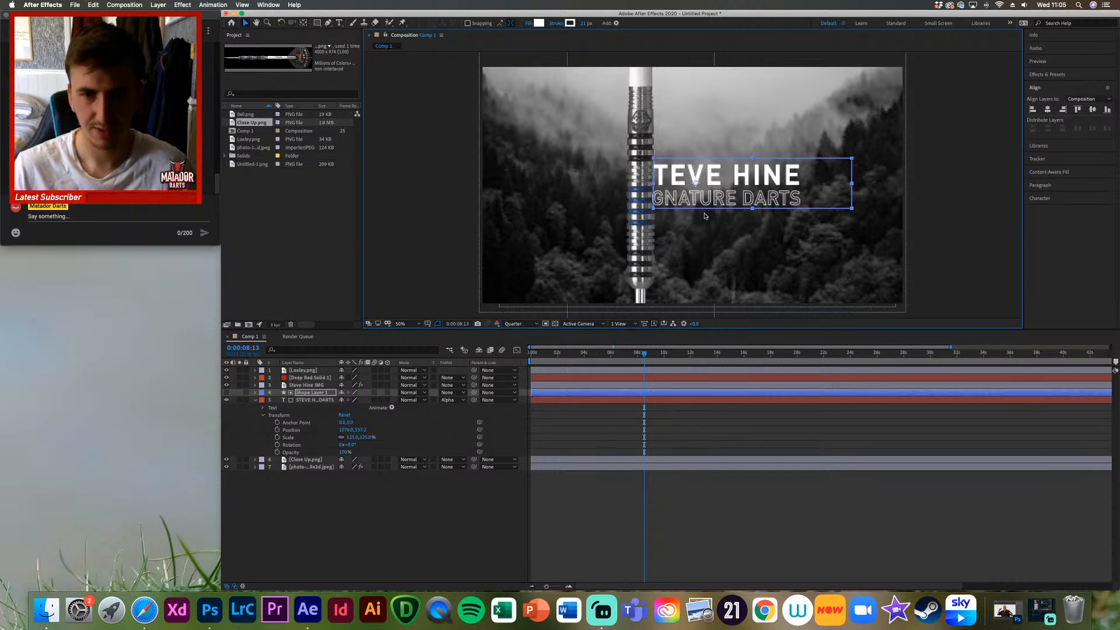
pyautogui.moveTo(348, 431); pyautogui.dragTo(259, 431)
pyautogui.click(320, 394)
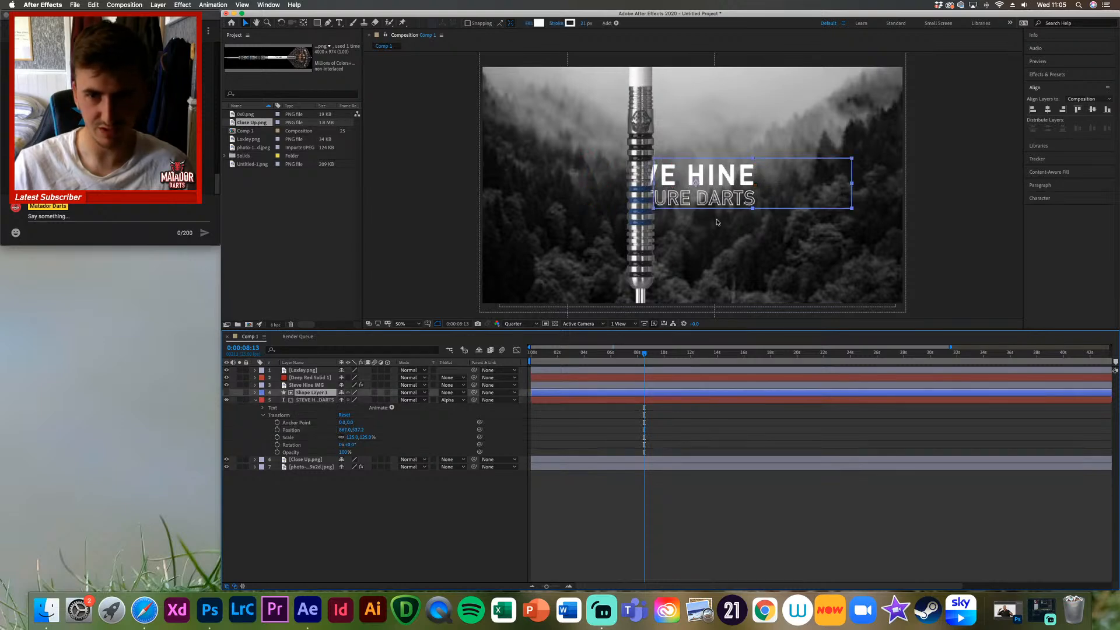
pyautogui.moveTo(712, 210); pyautogui.dragTo(715, 208)
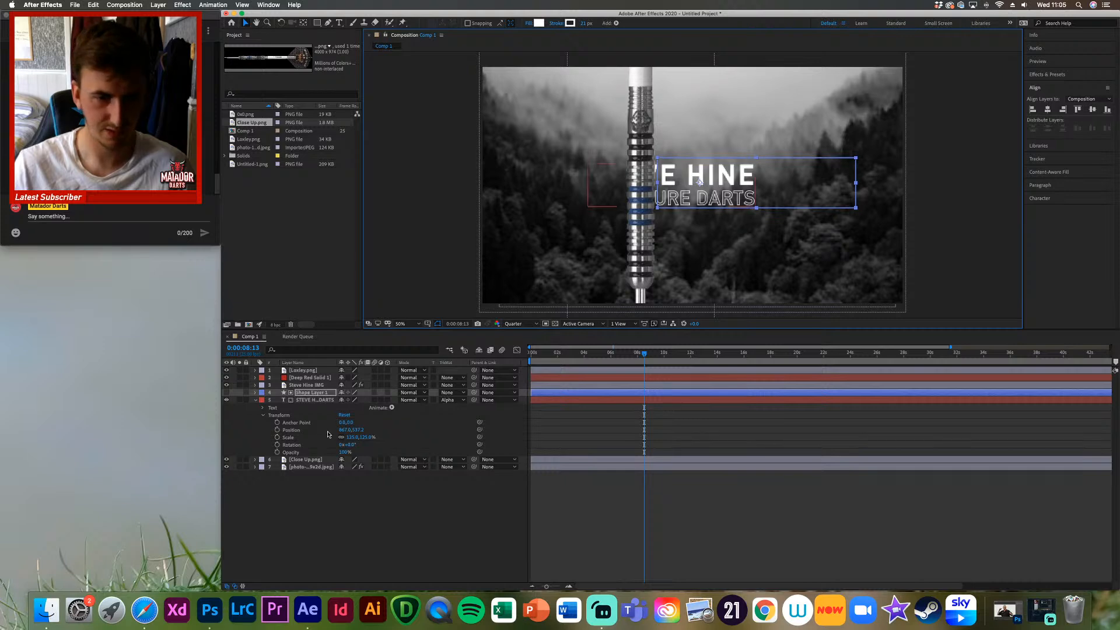
# Step: Slide the title's horizontal position back and forth past the barrel, out to 1173, to test the matte's edge
pyautogui.moveTo(348, 431); pyautogui.dragTo(333, 429)
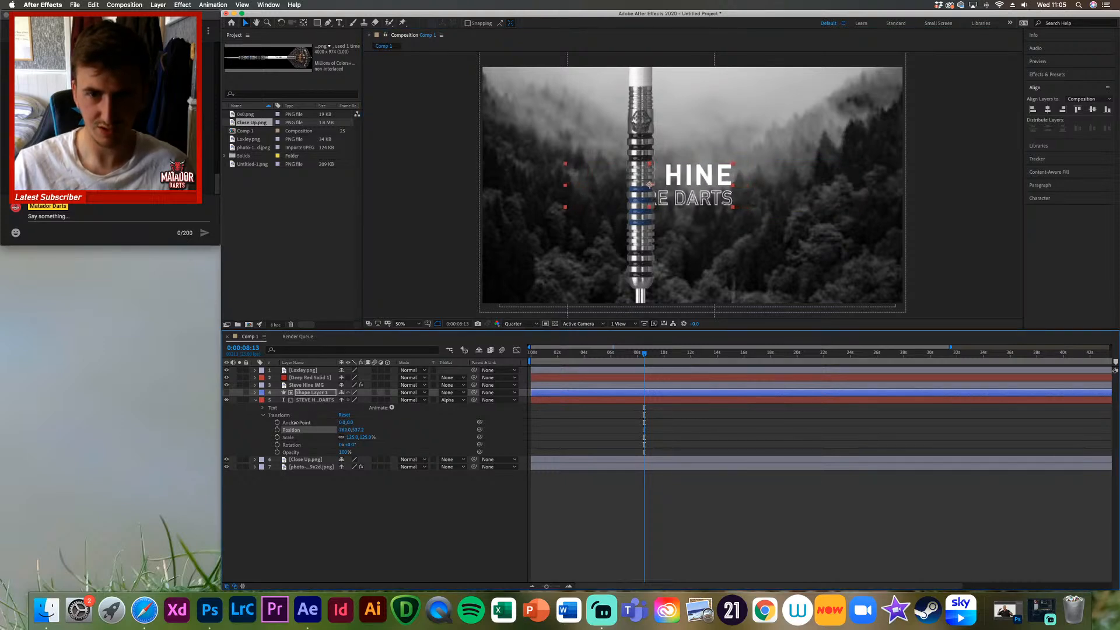
pyautogui.moveTo(368, 419)
pyautogui.mouseDown()
pyautogui.moveTo(423, 412)
pyautogui.moveTo(334, 412)
pyautogui.moveTo(446, 415)
pyautogui.moveTo(319, 413)
pyautogui.moveTo(447, 416)
pyautogui.moveTo(306, 421)
pyautogui.mouseUp()
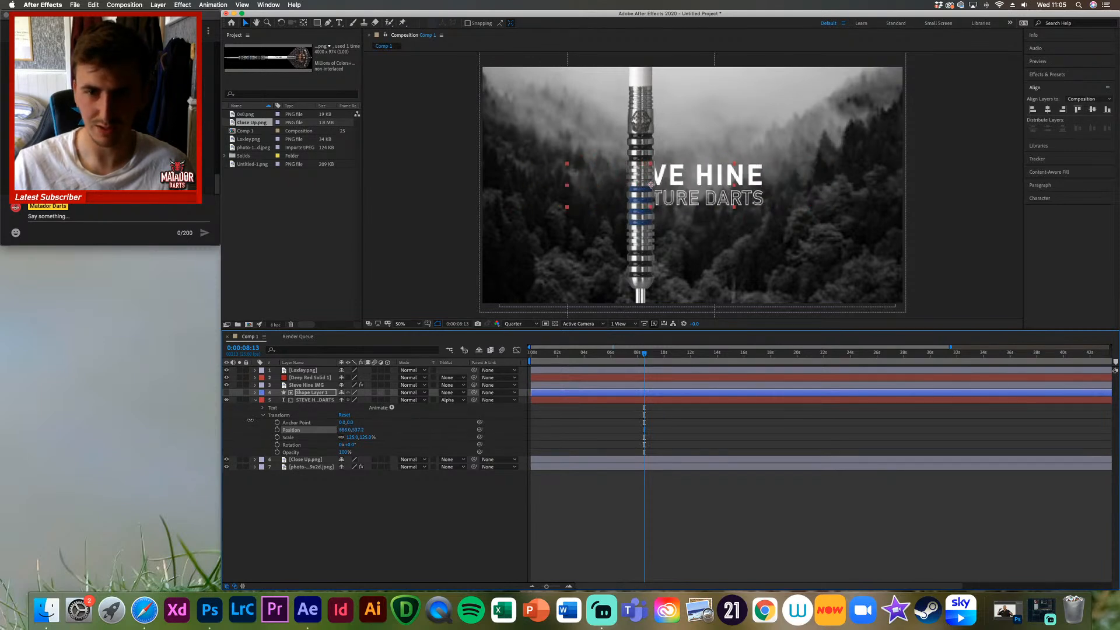
pyautogui.moveTo(401, 415); pyautogui.dragTo(458, 416)
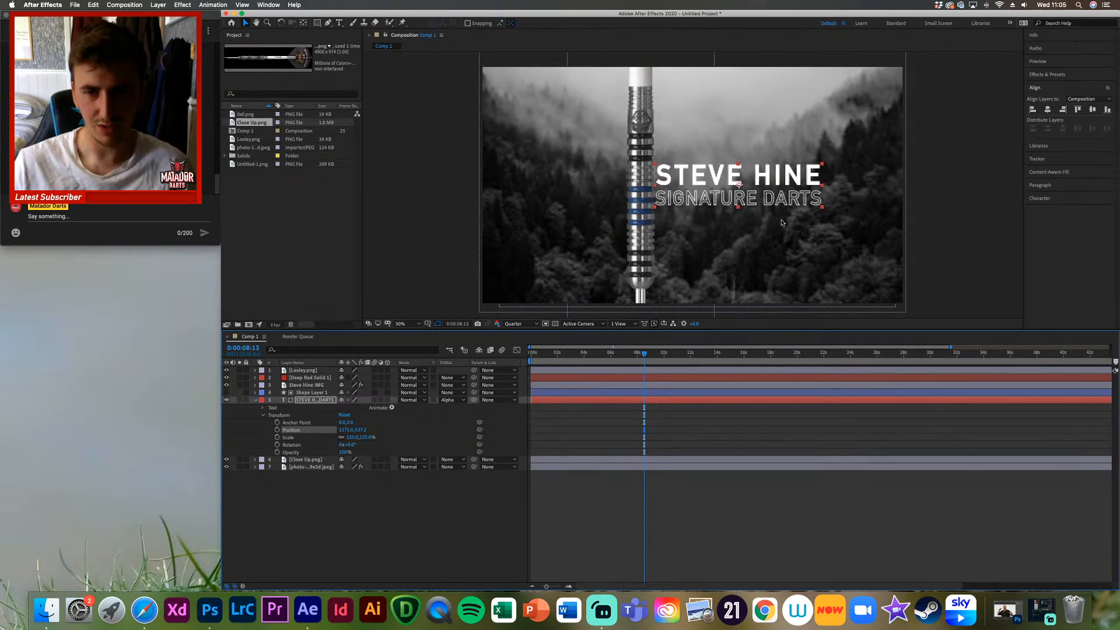
pyautogui.click(313, 393)
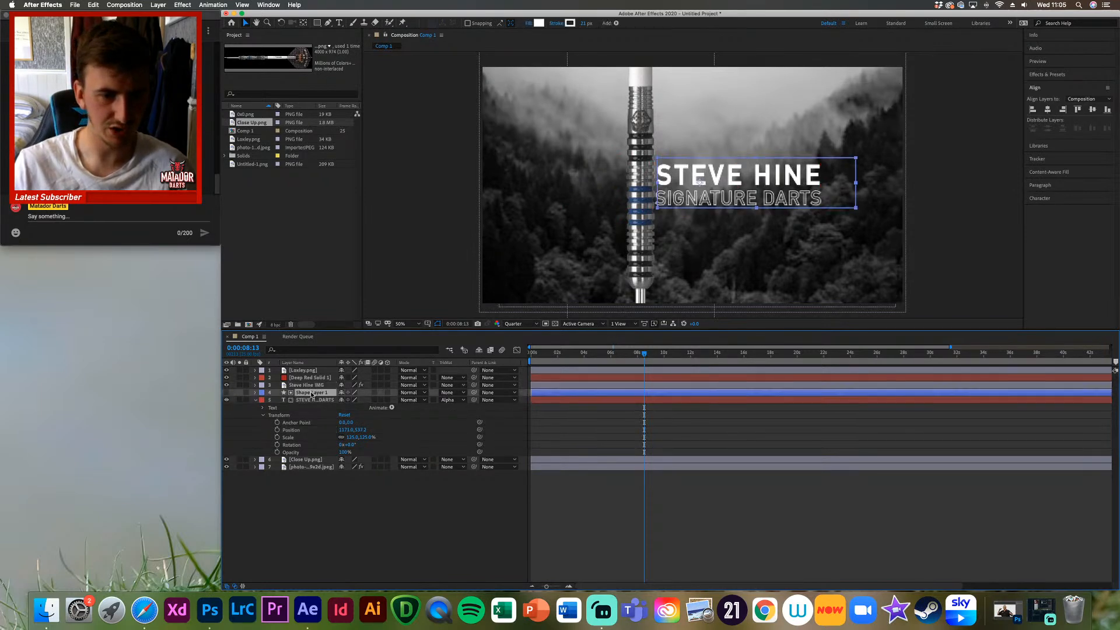
pyautogui.click(715, 198)
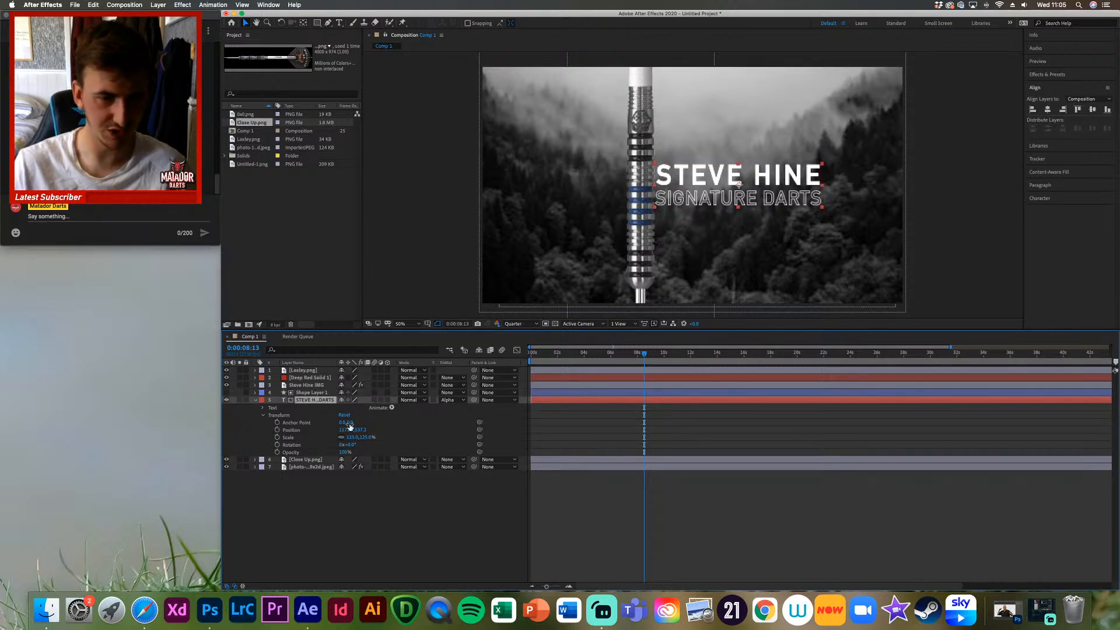
# Step: Keyframe the title's horizontal Position from 384 at 0:00:08:13, hidden by the matte, to 1187 at 0:00:08:17
pyautogui.moveTo(347, 431); pyautogui.dragTo(2, 427)
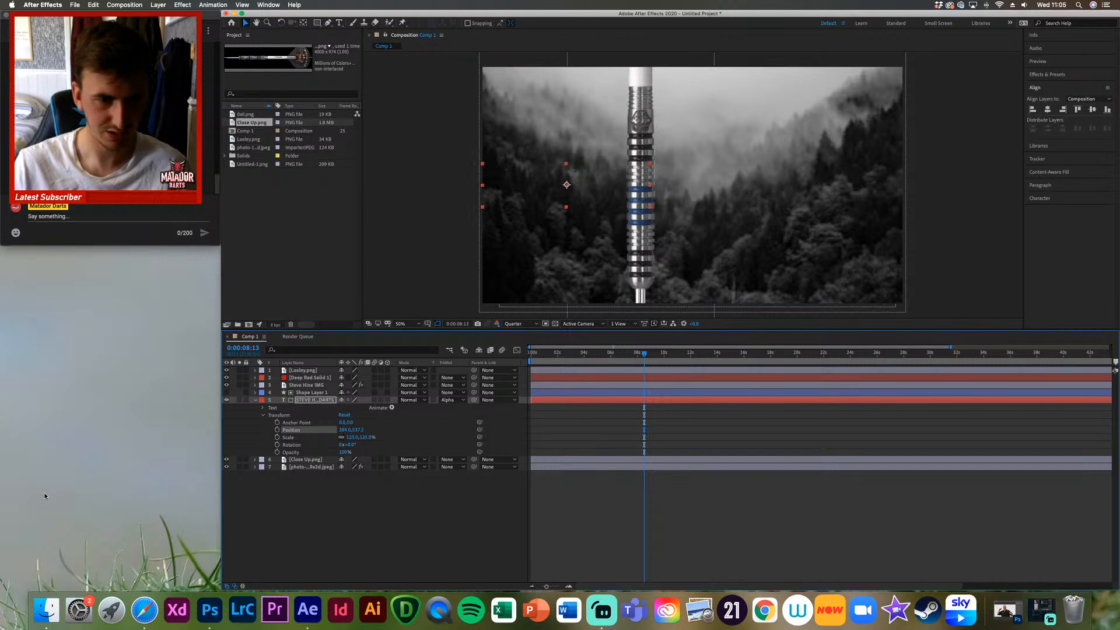
pyautogui.click(276, 430)
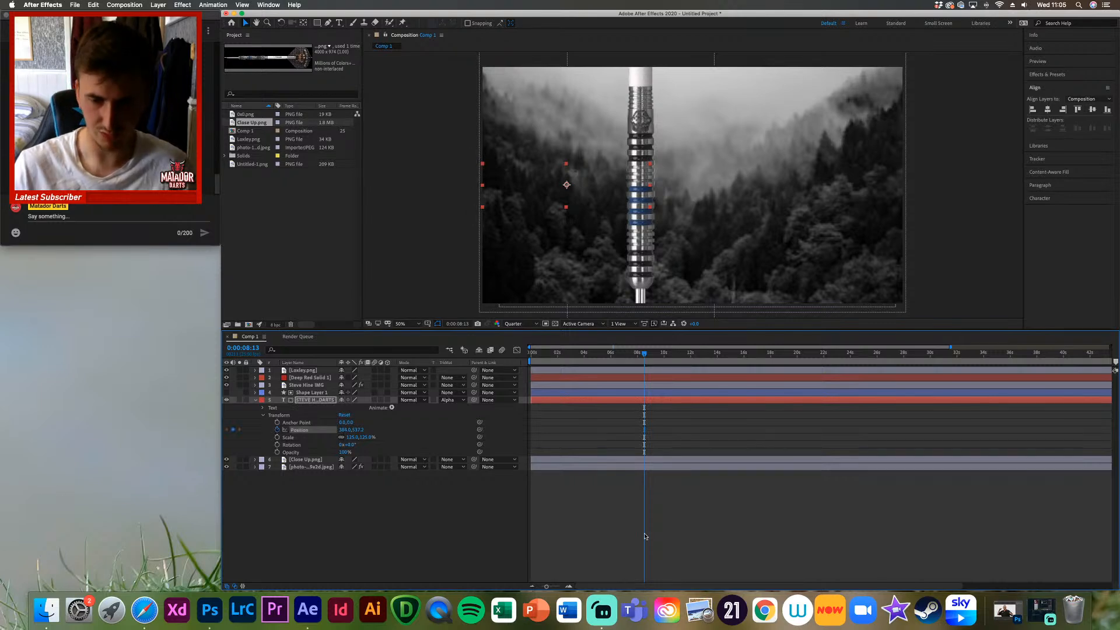
pyautogui.press('pagedown')
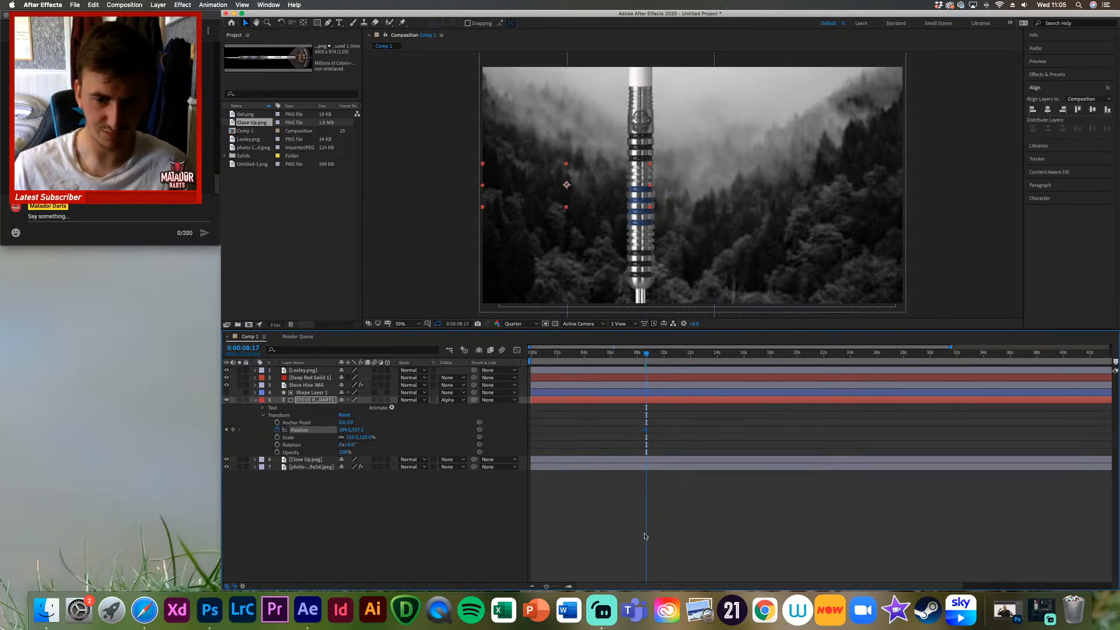
pyautogui.moveTo(346, 430)
pyautogui.mouseDown()
pyautogui.moveTo(693, 427)
pyautogui.moveTo(684, 438)
pyautogui.moveTo(635, 428)
pyautogui.mouseUp()
# Step: Change the interpolation of the title's ending Position keyframe and play the animation from the start
pyautogui.rightClick(645, 430)
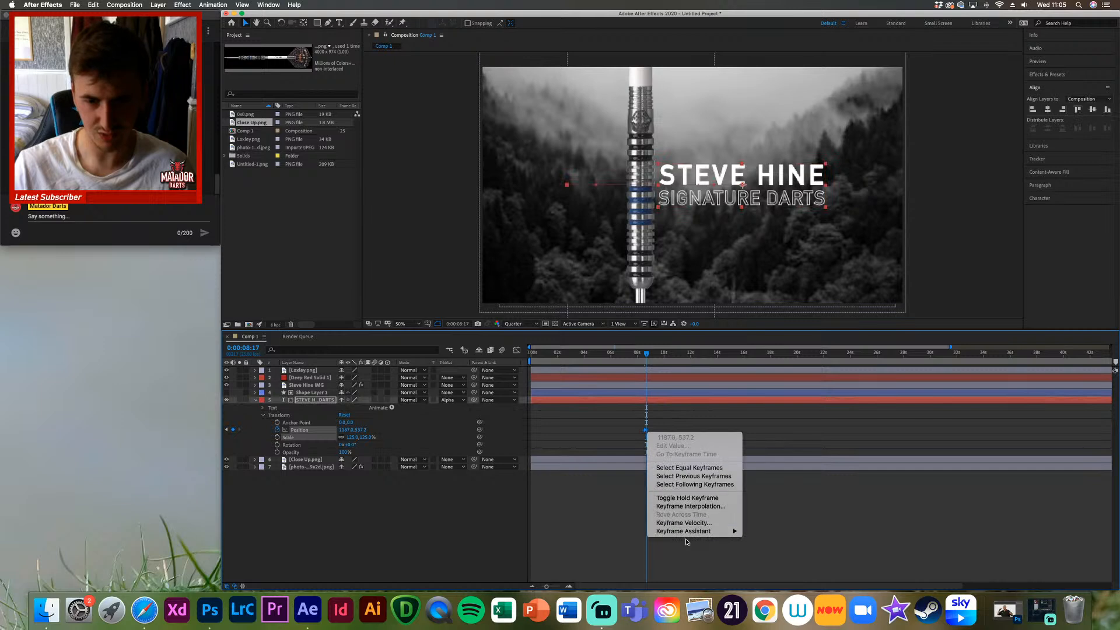
pyautogui.moveTo(689, 532)
pyautogui.click(691, 507)
pyautogui.click(587, 284)
pyautogui.click(584, 312)
pyautogui.click(606, 342)
pyautogui.moveTo(646, 349); pyautogui.dragTo(507, 372)
pyautogui.press('space')
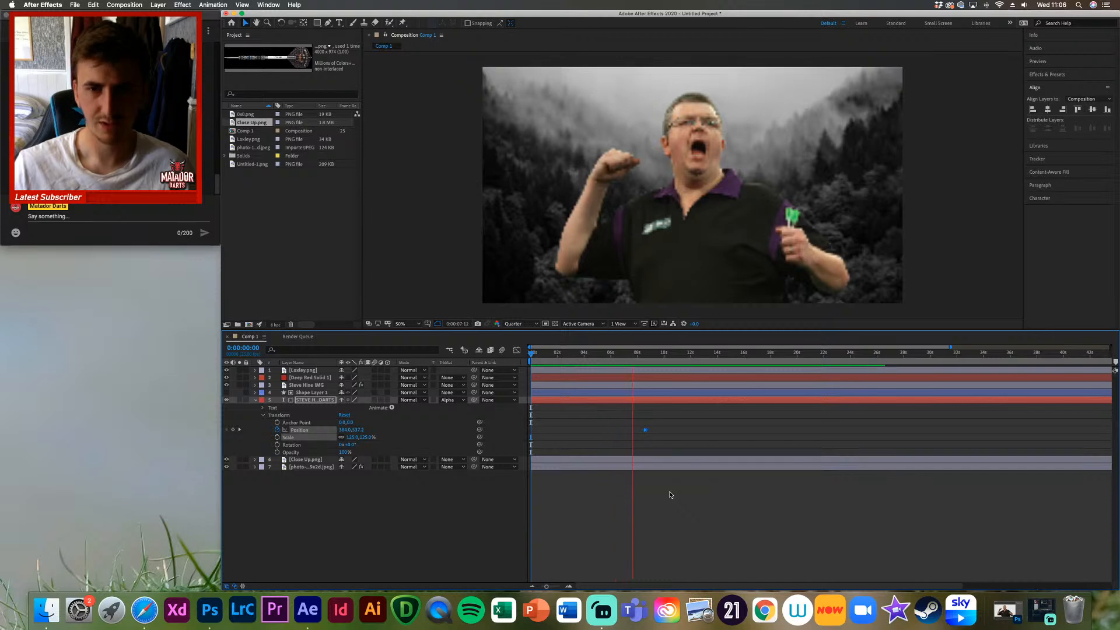
pyautogui.press('space')
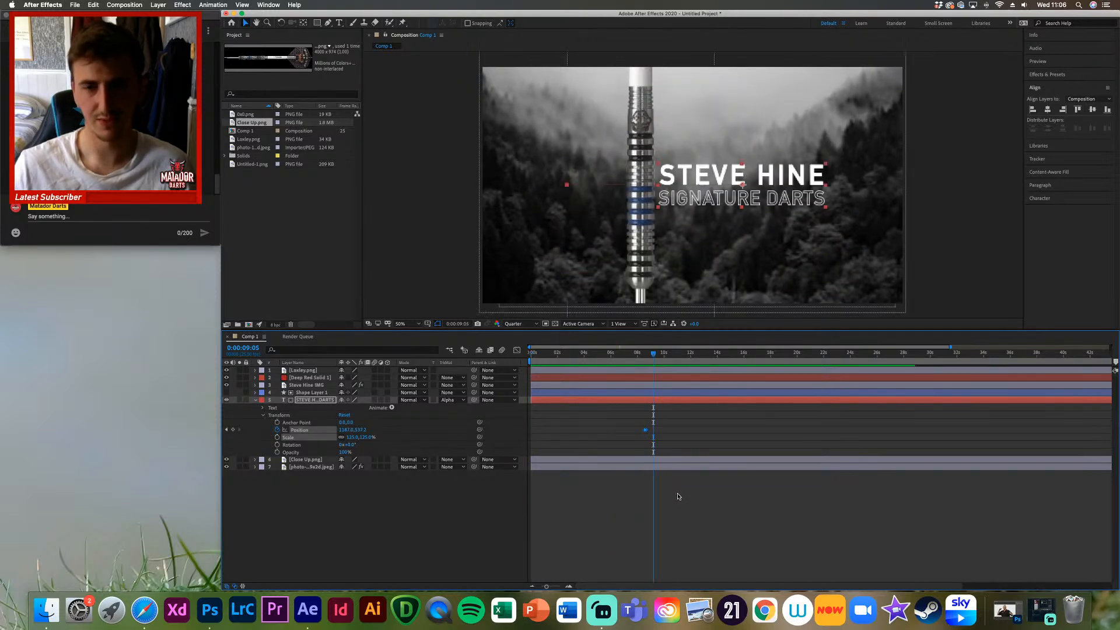
# Step: Shift the title's ending Position keyframe to 0:00:08:16 and preview the reveal from 0:00:07:19
pyautogui.moveTo(655, 352); pyautogui.dragTo(634, 352)
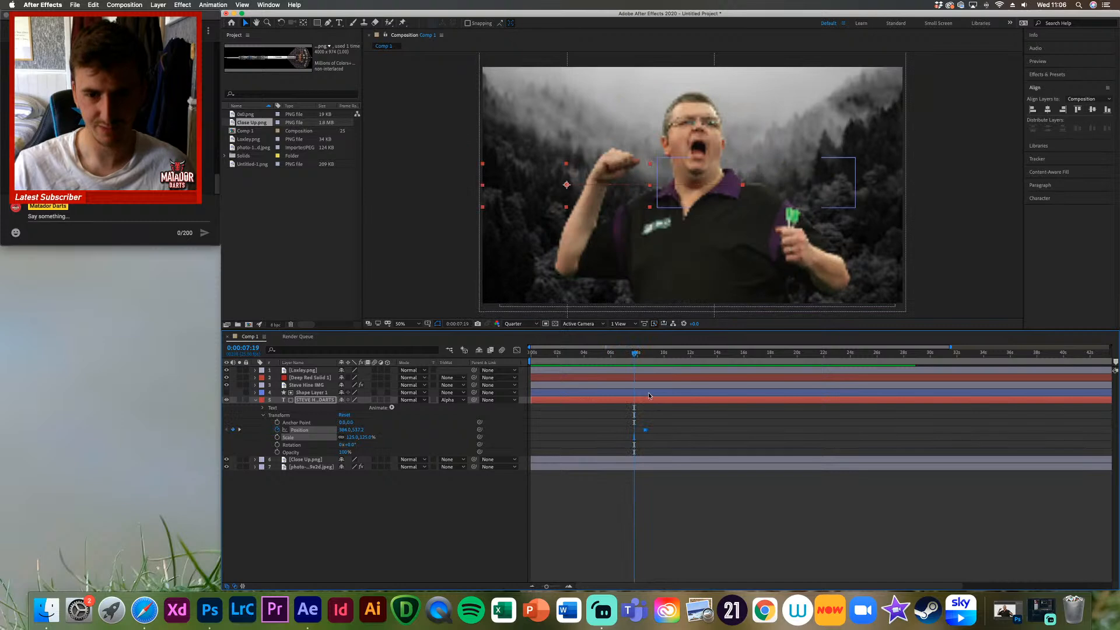
pyautogui.click(646, 432)
pyautogui.click(645, 432)
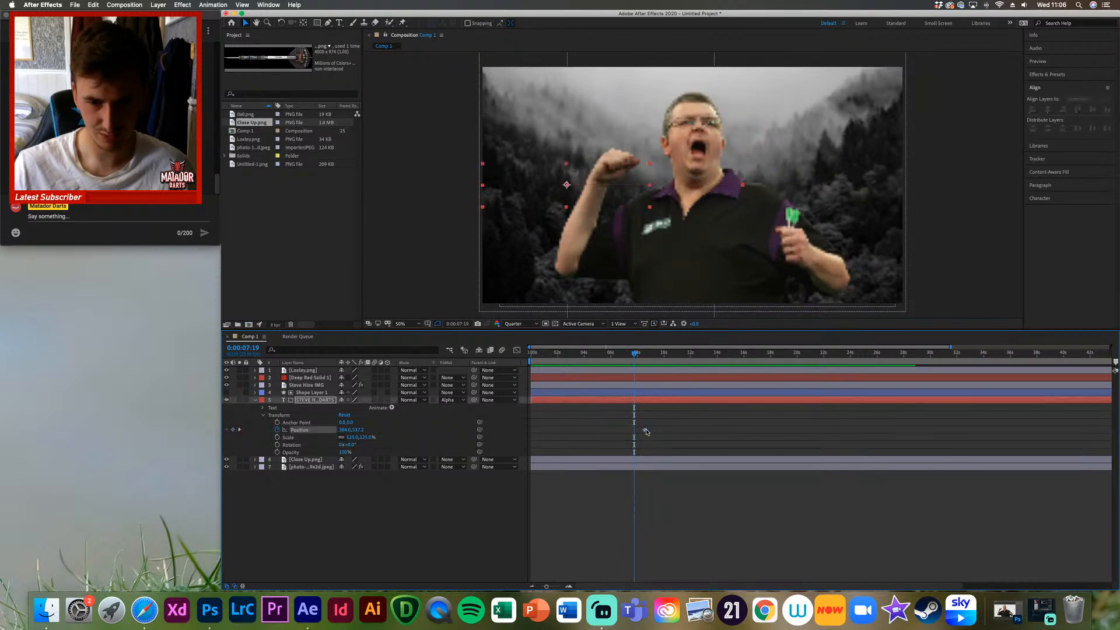
pyautogui.press('space')
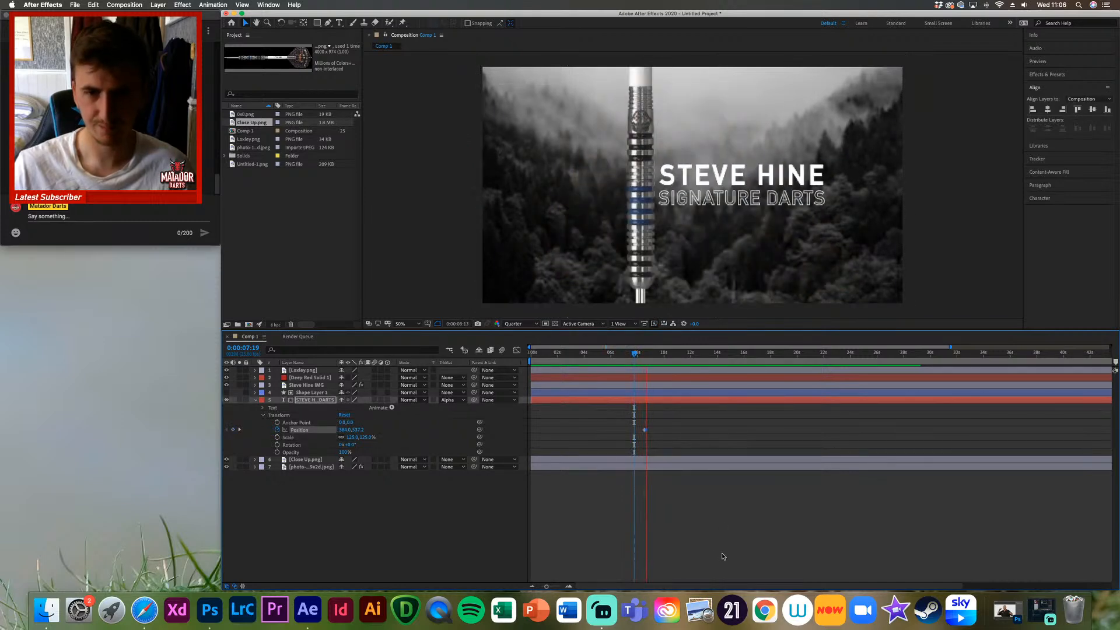
pyautogui.press('space')
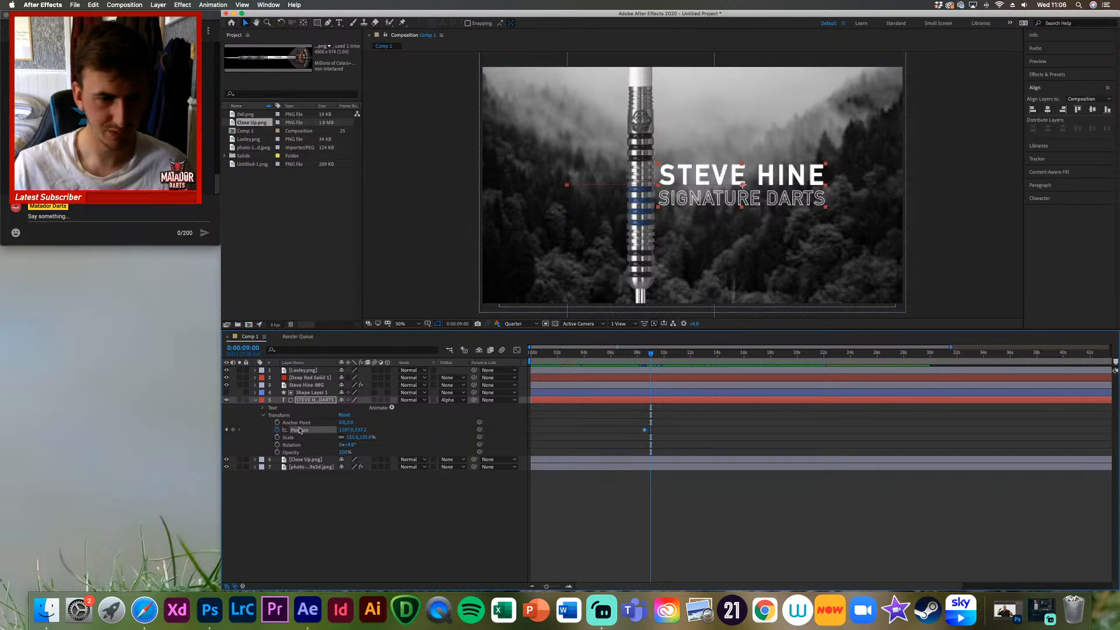
# Step: Add a Tracking text animator to the title layer and collapse its Animator 1 group
pyautogui.click(391, 407)
pyautogui.click(441, 521)
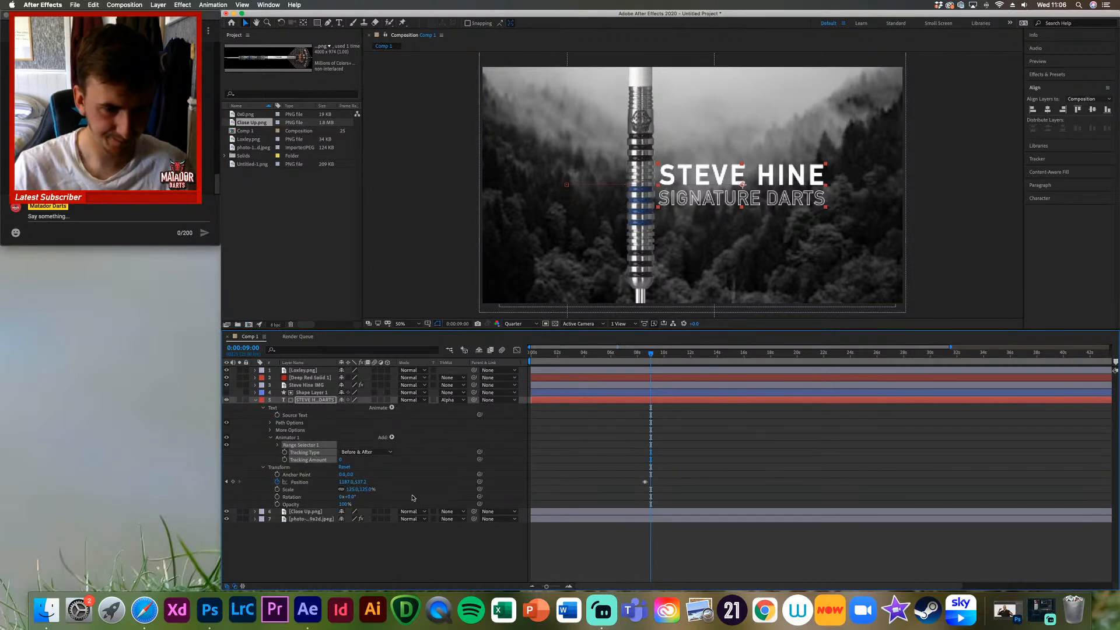
pyautogui.click(255, 401)
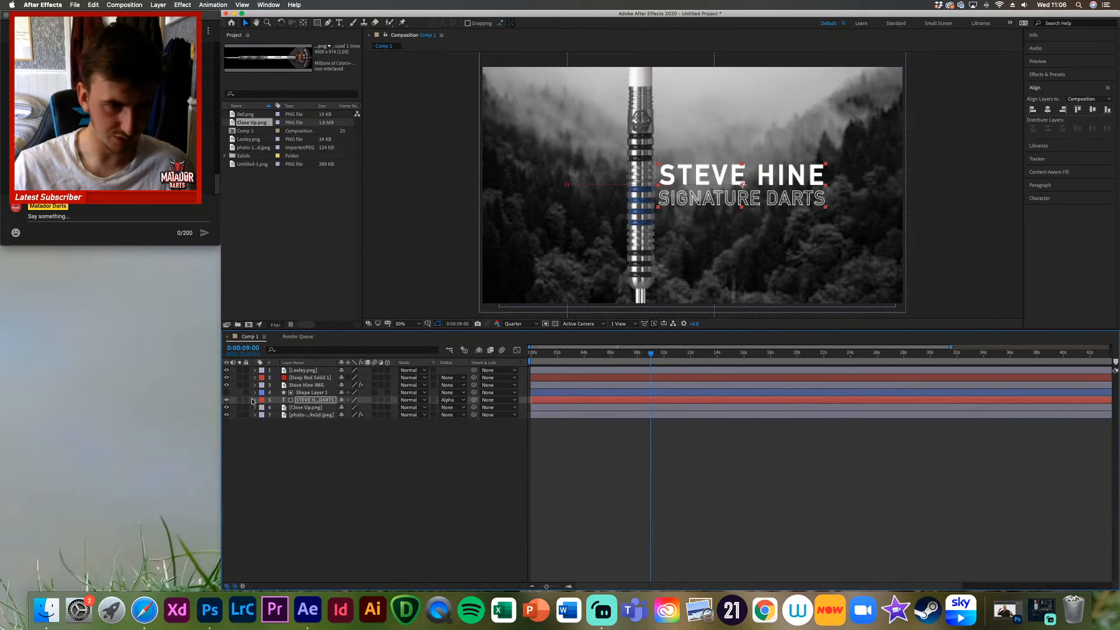
pyautogui.click(254, 400)
pyautogui.click(270, 438)
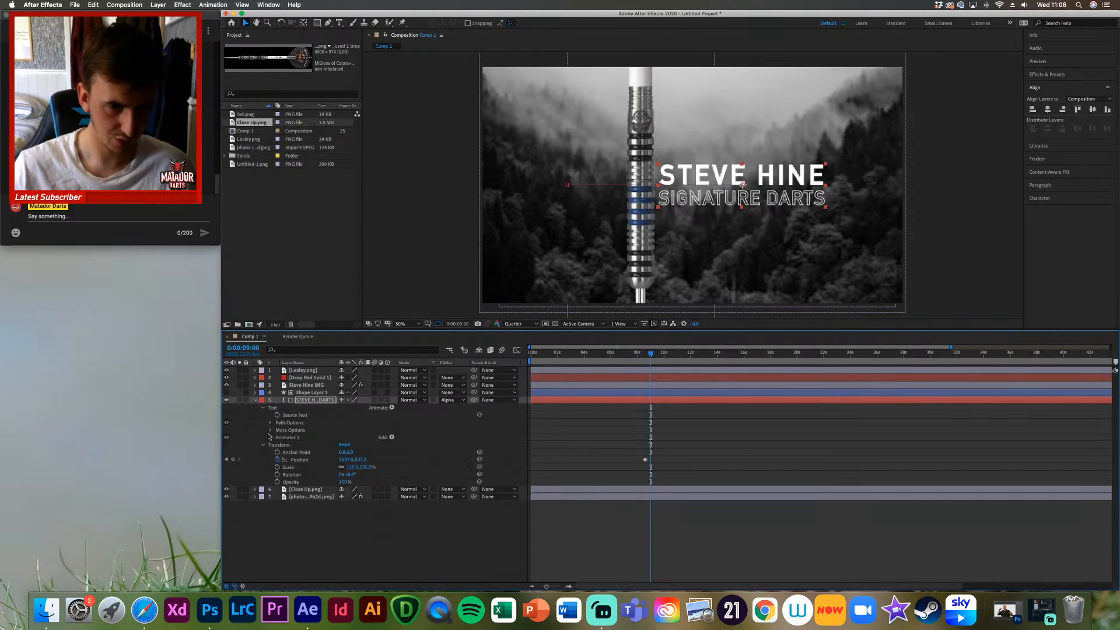
# Step: At the 0:00:08:16 Position keyframe, move the title slightly further right of the barrel, and expose Animator 1's tracking settings
pyautogui.click(227, 460)
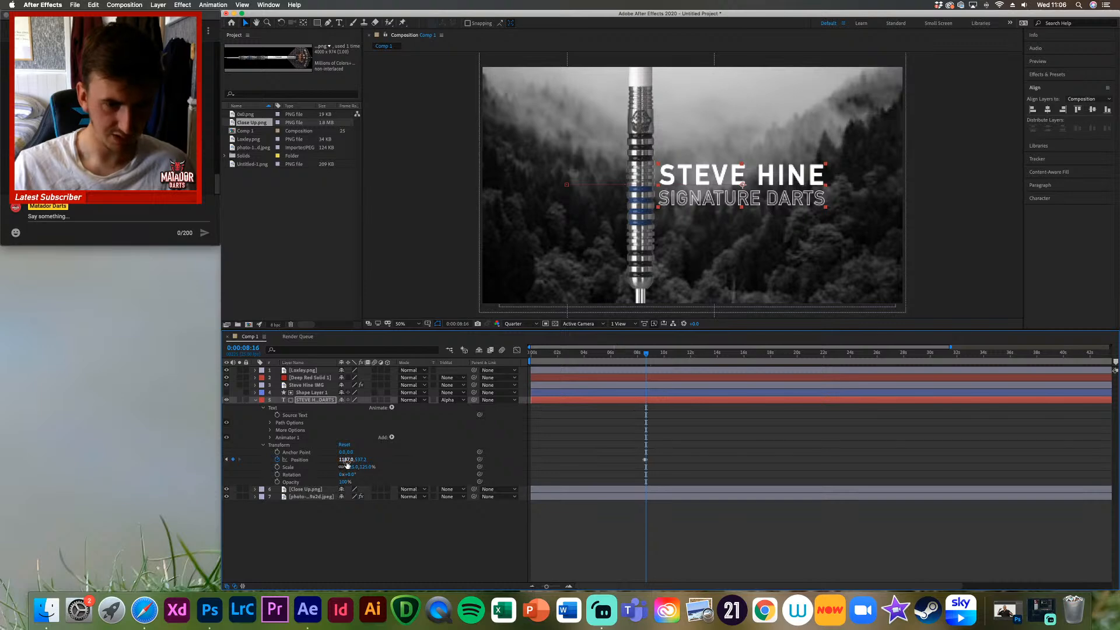
pyautogui.moveTo(345, 460)
pyautogui.mouseDown()
pyautogui.moveTo(432, 458)
pyautogui.moveTo(338, 460)
pyautogui.mouseUp()
pyautogui.click(264, 445)
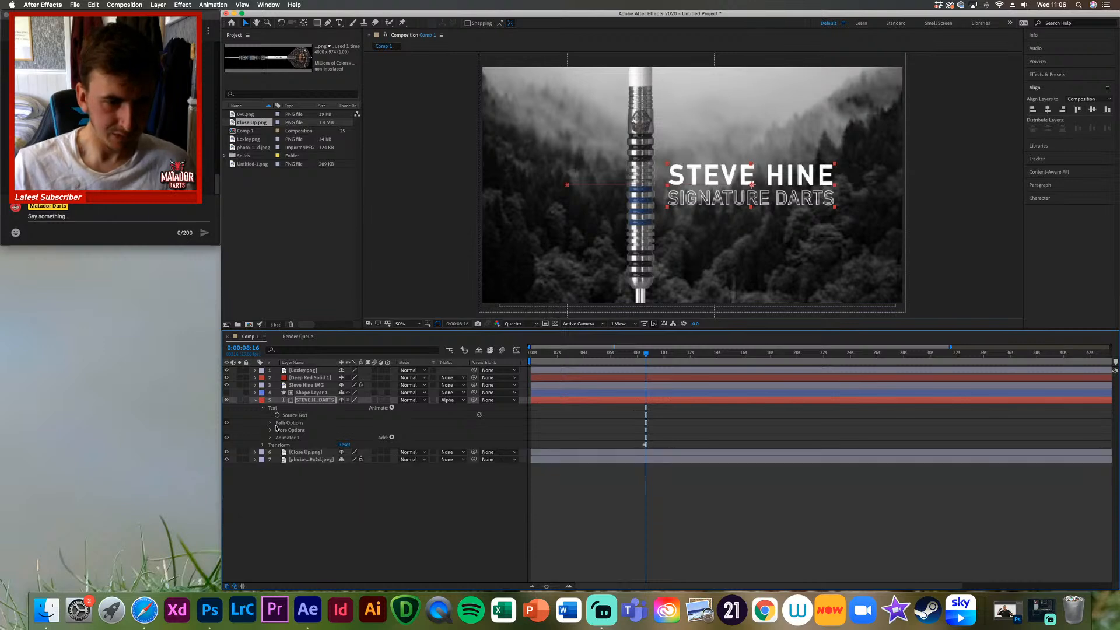
pyautogui.click(270, 437)
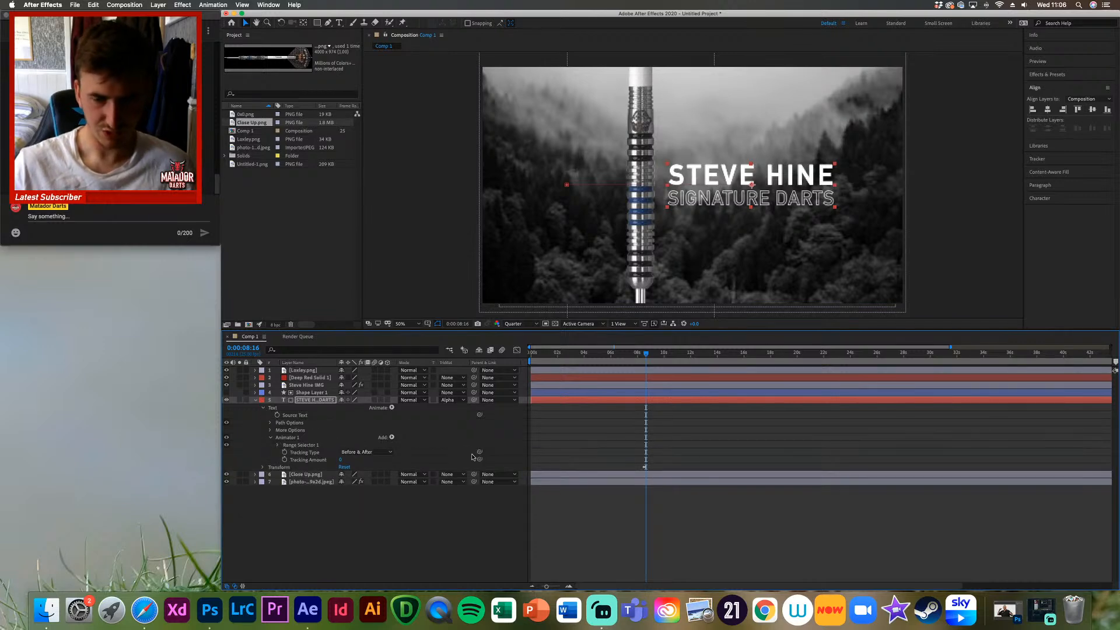
# Step: Start keyframing Animator 1's Tracking Amount on the title at 0:00:08:13
pyautogui.moveTo(645, 355); pyautogui.dragTo(645, 355)
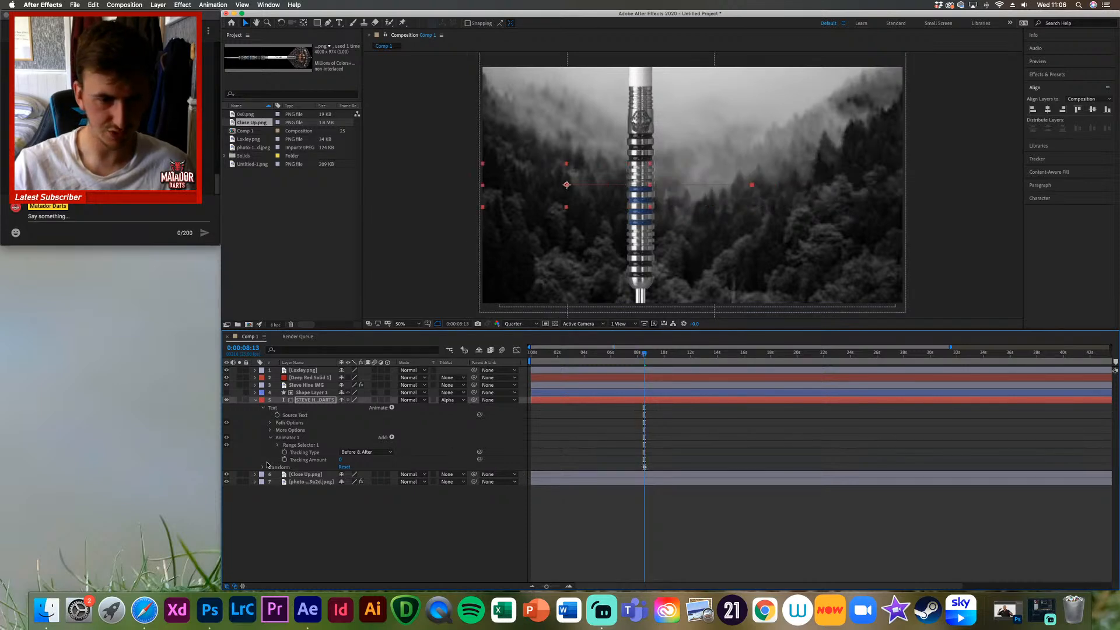
pyautogui.click(285, 460)
pyautogui.moveTo(647, 355); pyautogui.dragTo(649, 355)
pyautogui.press('super+Left')
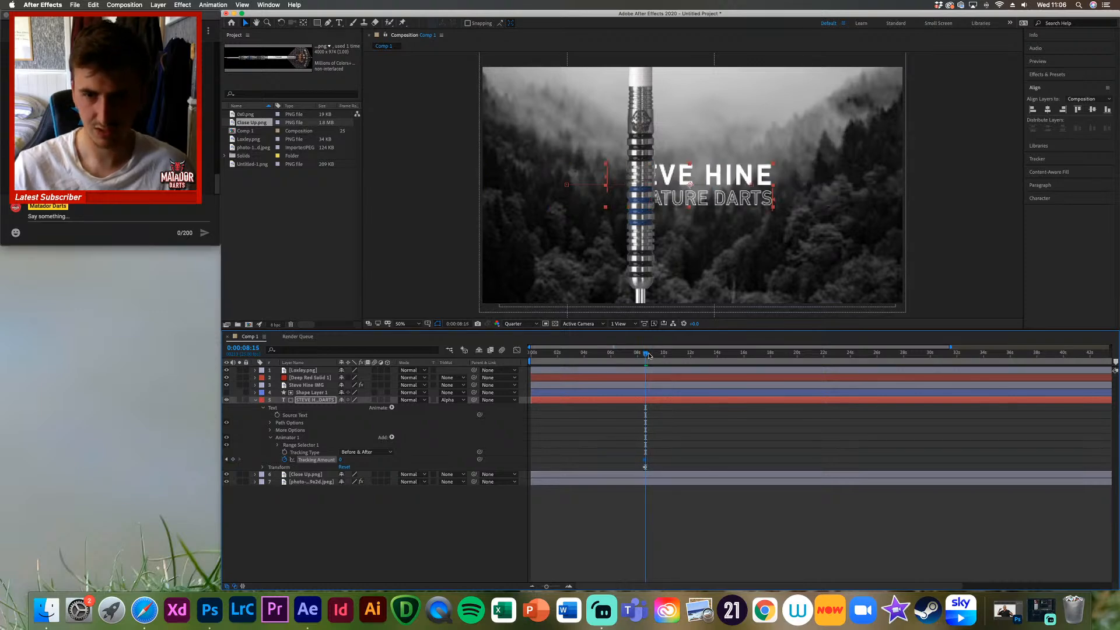
# Step: Add a second Tracking Amount keyframe at 0:00:10:09 with a slightly higher value, so the title's letters spread apart
pyautogui.press('super+Right')
pyautogui.press('super+Right')
pyautogui.press('super+Right')
pyautogui.press('super+Right')
pyautogui.press('super+Right')
pyautogui.press('super+Right')
pyautogui.press('super+Right')
pyautogui.press('super+Right')
pyautogui.press('super+Right')
pyautogui.press('super+Right')
pyautogui.press('super+Right')
pyautogui.press('super+Right')
pyautogui.press('super+Right')
pyautogui.press('super+Right')
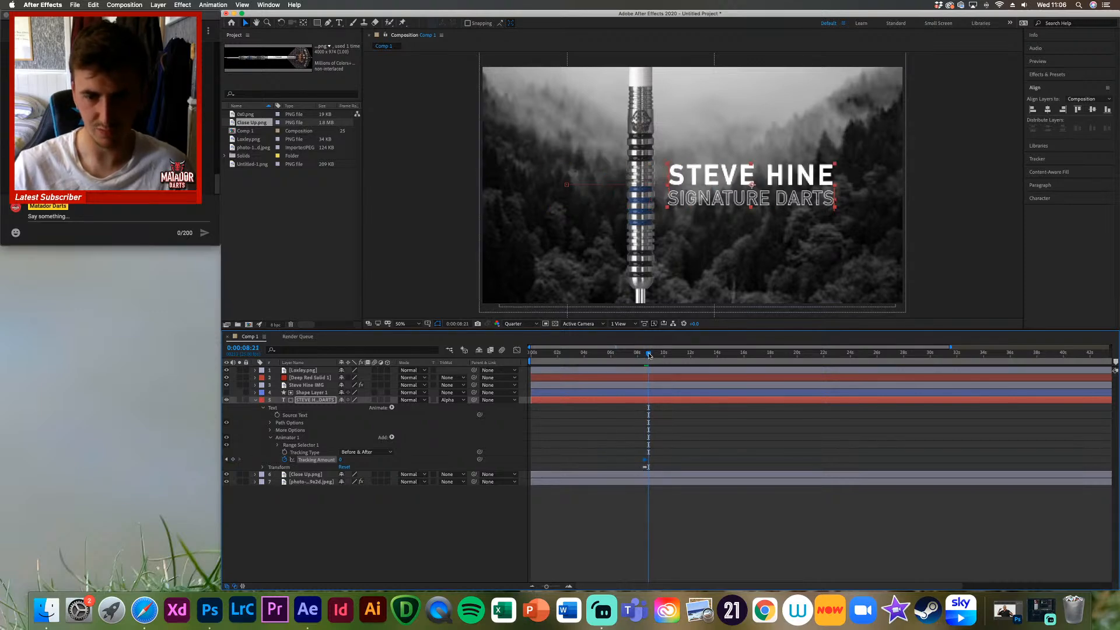
pyautogui.press('super+Right')
pyautogui.press('super+Right')
pyautogui.press('super+Right')
pyautogui.press('super+Right')
pyautogui.press('super+Right')
pyautogui.press('super+Right')
pyautogui.press('super+Right')
pyautogui.press('super+Right')
pyautogui.press('super+Right')
pyautogui.press('super+Right')
pyautogui.press('super+Right')
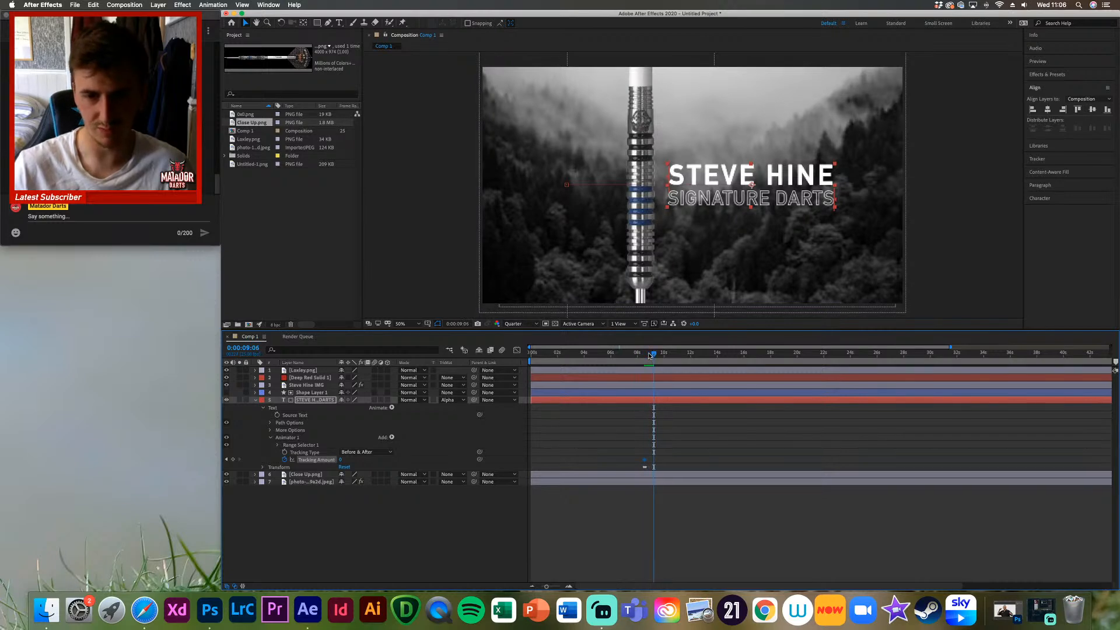
pyautogui.press('super+Right')
pyautogui.press('super+Right')
pyautogui.press('super+Right')
pyautogui.press('super+Right')
pyautogui.press('super+Right')
pyautogui.press('super+Right')
pyautogui.press('super+Right')
pyautogui.press('super+Right')
pyautogui.press('super+Right')
pyautogui.press('super+Right')
pyautogui.press('super+Right')
pyautogui.press('super+Right')
pyautogui.press('super+Right')
pyautogui.press('super+Right')
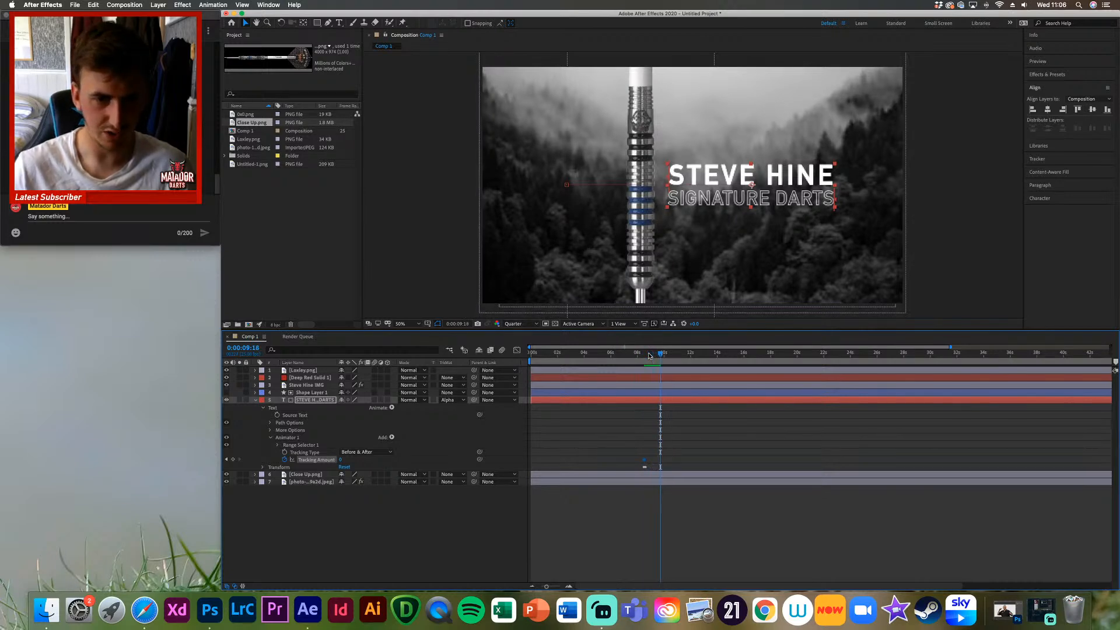
pyautogui.press('super+Right')
pyautogui.press('super+Right')
pyautogui.press('super+Right')
pyautogui.press('super+Right')
pyautogui.press('super+Right')
pyautogui.press('super+Right')
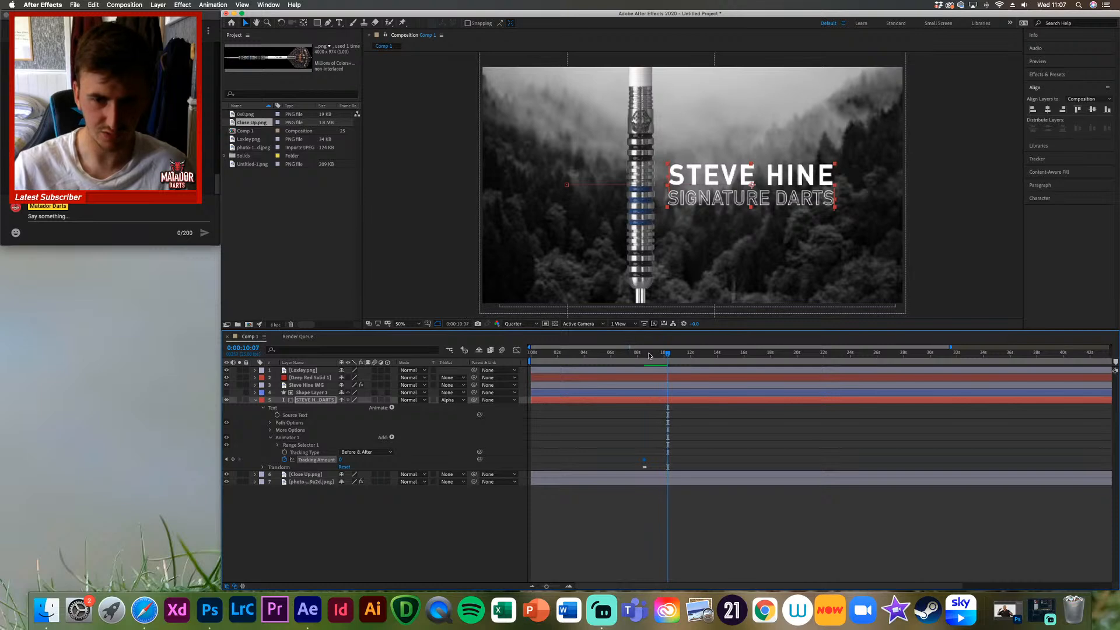
pyautogui.click(340, 460)
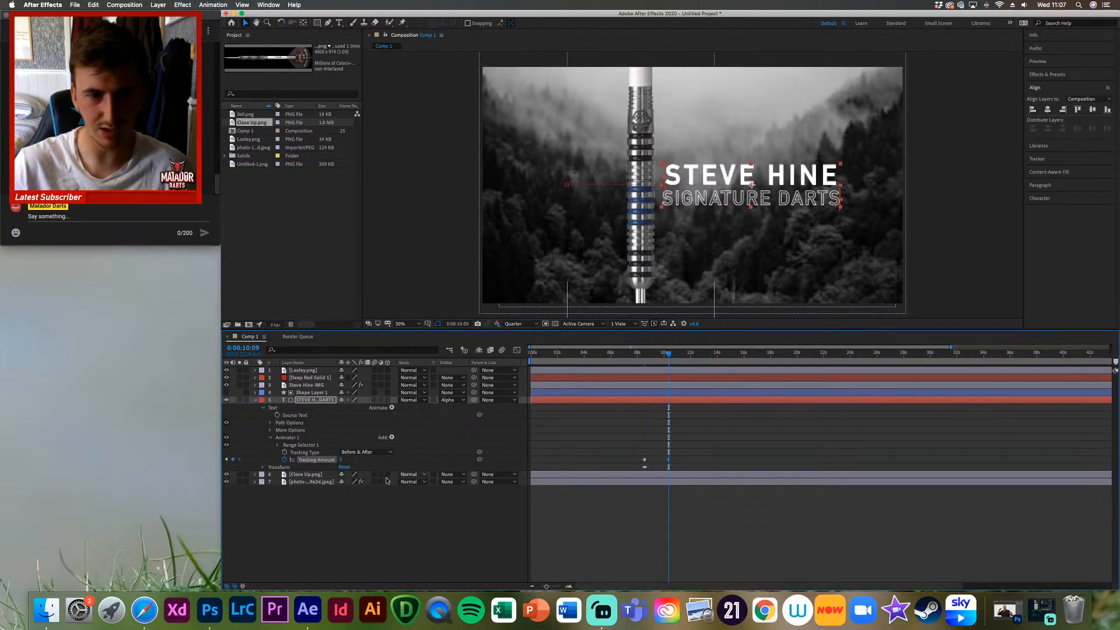
# Step: Preview the title's slide and tracking animation from 0:00:07:14
pyautogui.moveTo(665, 354); pyautogui.dragTo(635, 360)
pyautogui.press('space')
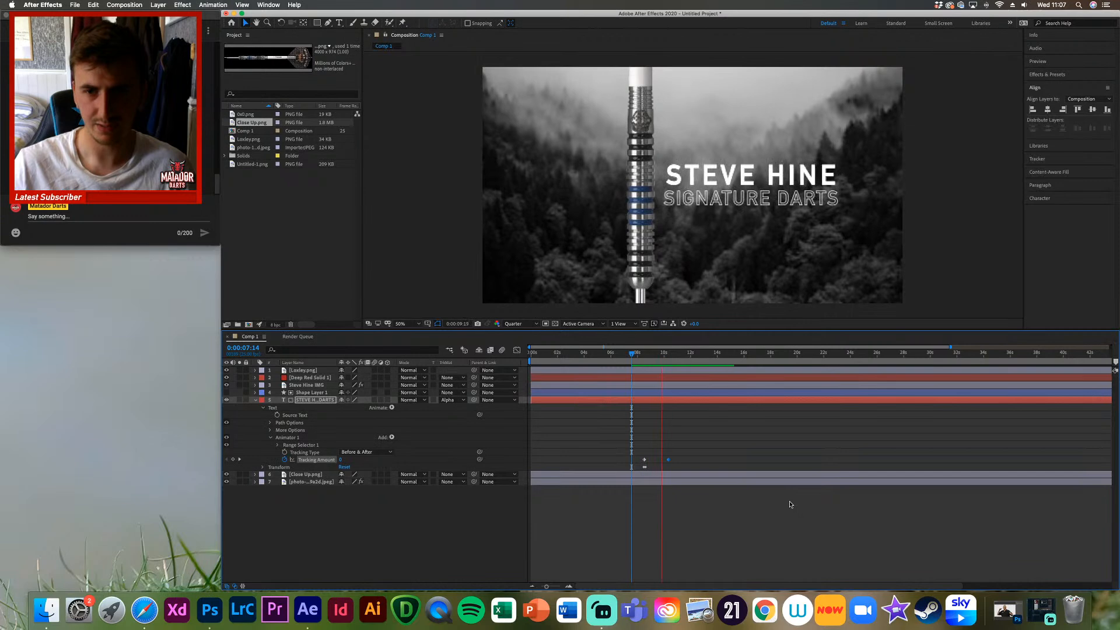
pyautogui.press('space')
# Step: Set the title's Tracking Amount to 2 at the 0:00:10:09 keyframe
pyautogui.moveTo(684, 355); pyautogui.dragTo(668, 354)
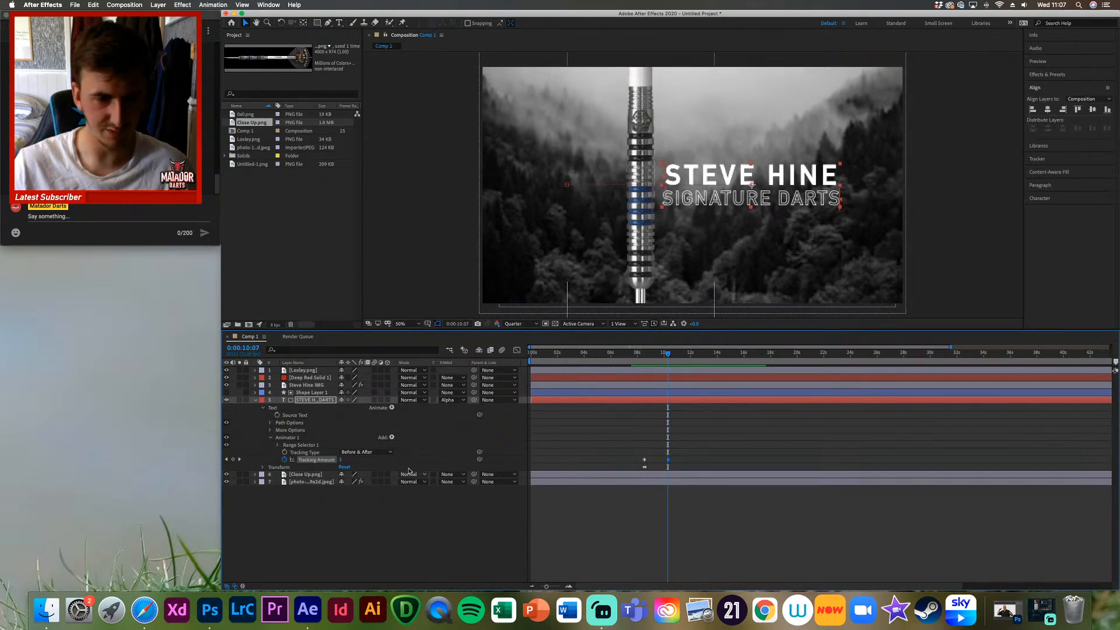
pyautogui.click(239, 460)
pyautogui.click(344, 461)
pyautogui.click(341, 460)
pyautogui.write('2')
pyautogui.press('Return')
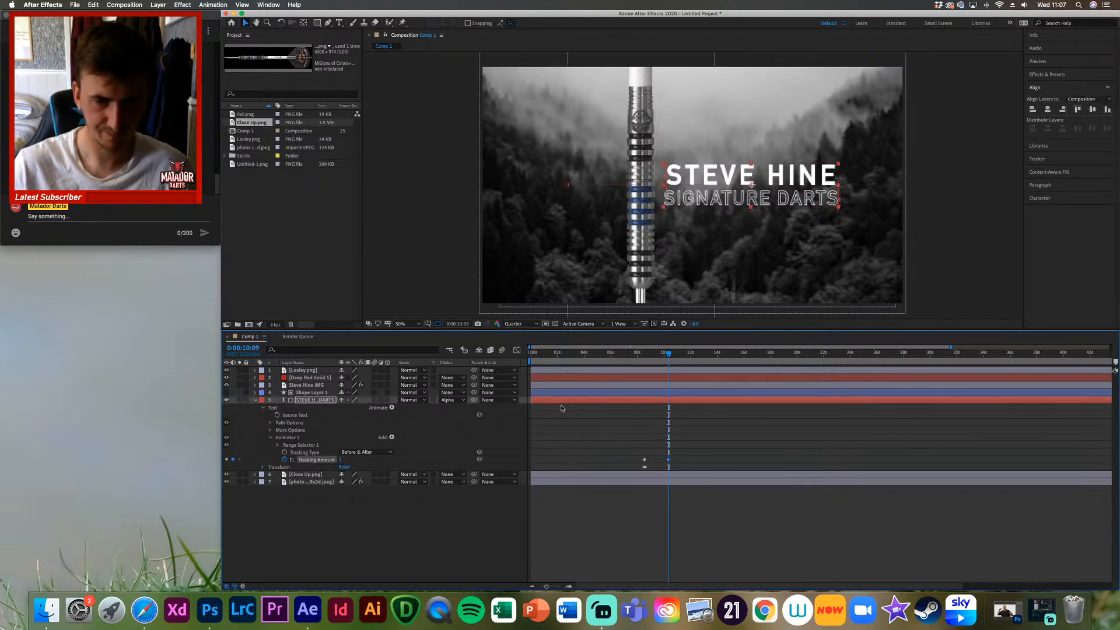
# Step: Shift the ending Tracking Amount keyframe to 0:00:15:13 to slow the letter spread, and preview from 0:00:06:23
pyautogui.moveTo(669, 460); pyautogui.dragTo(742, 465)
pyautogui.moveTo(669, 353); pyautogui.dragTo(623, 354)
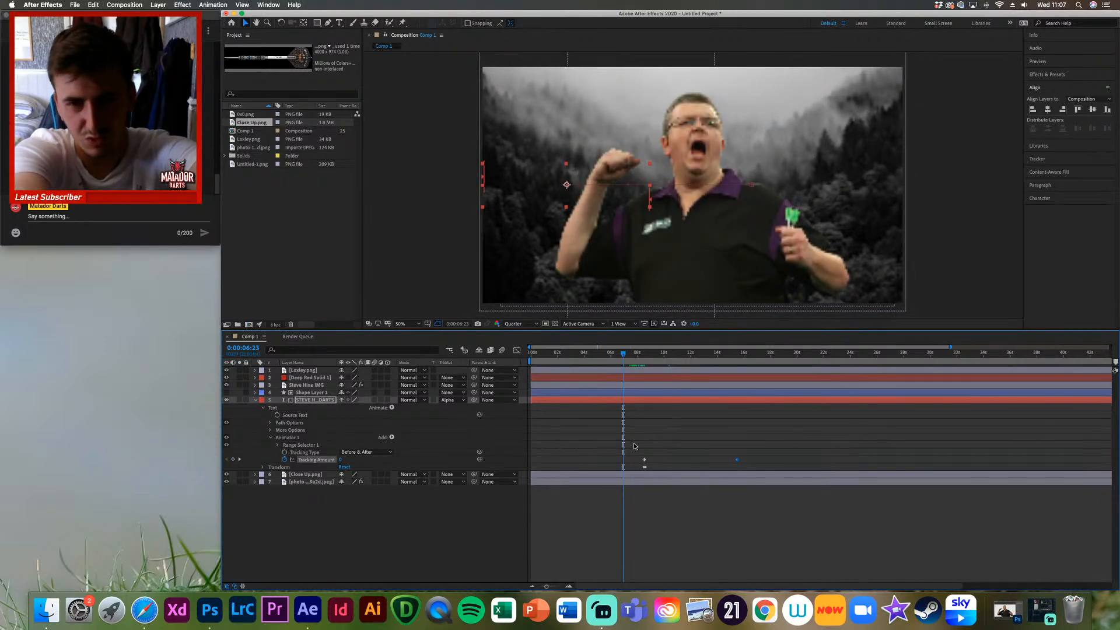
pyautogui.press('space')
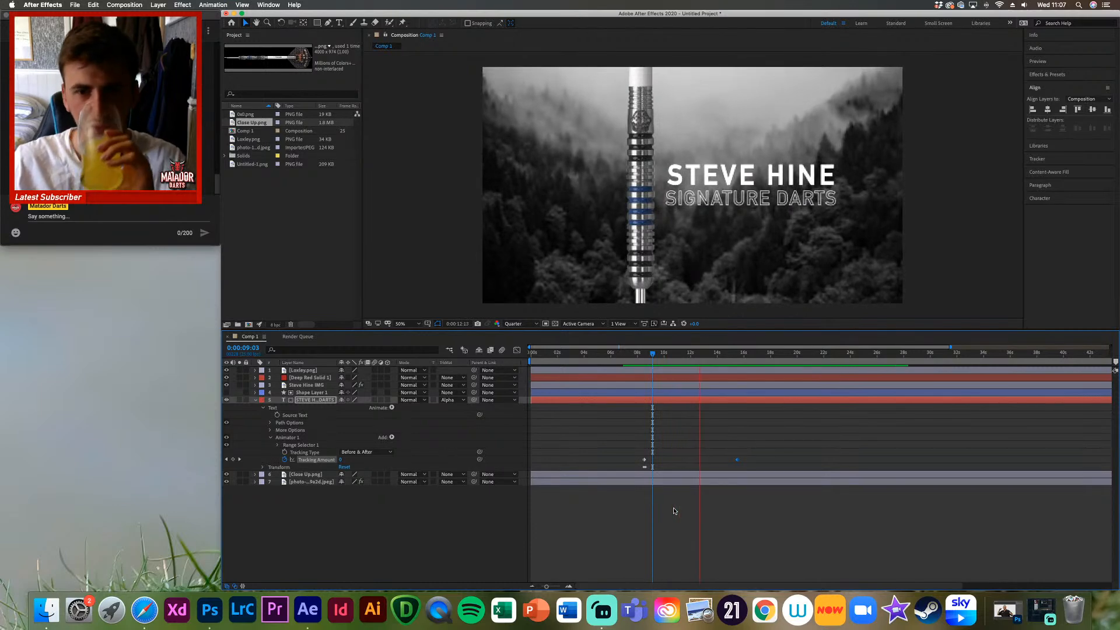
pyautogui.press('space')
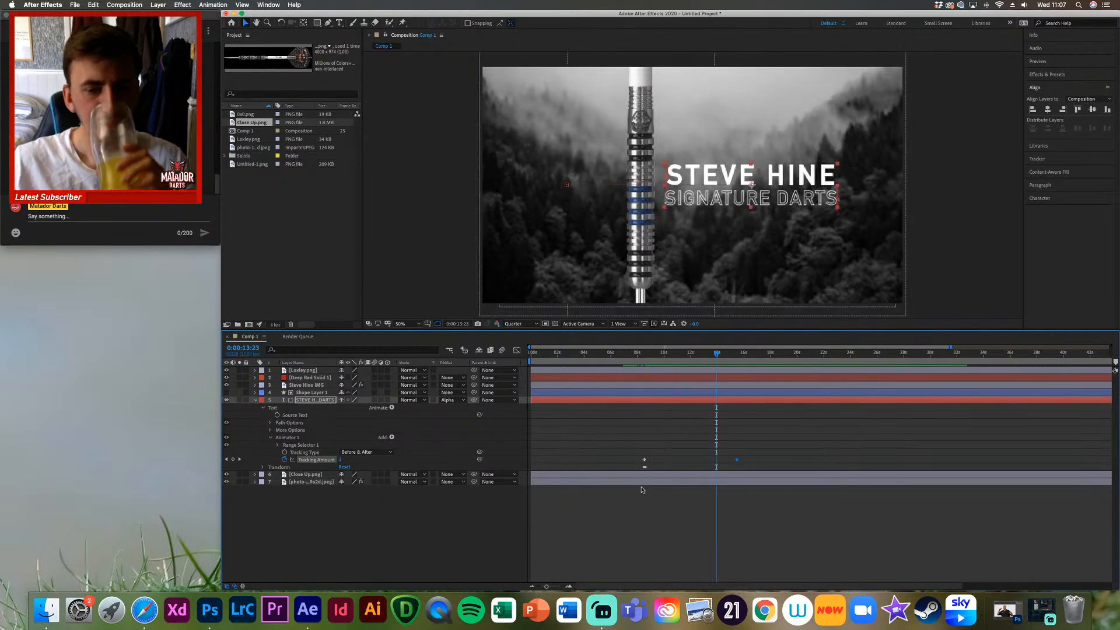
# Step: Increase the title's Tracking Amount at the 0:00:15:13 keyframe and play the animation from the start
pyautogui.click(239, 459)
pyautogui.click(342, 460)
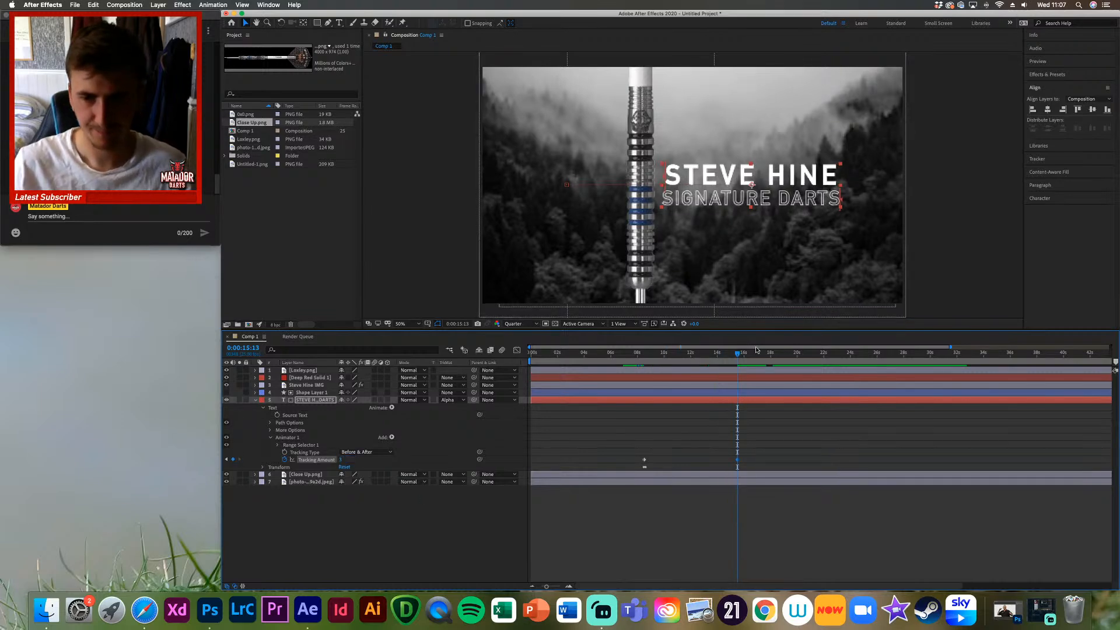
pyautogui.moveTo(738, 355); pyautogui.dragTo(528, 356)
pyautogui.press('space')
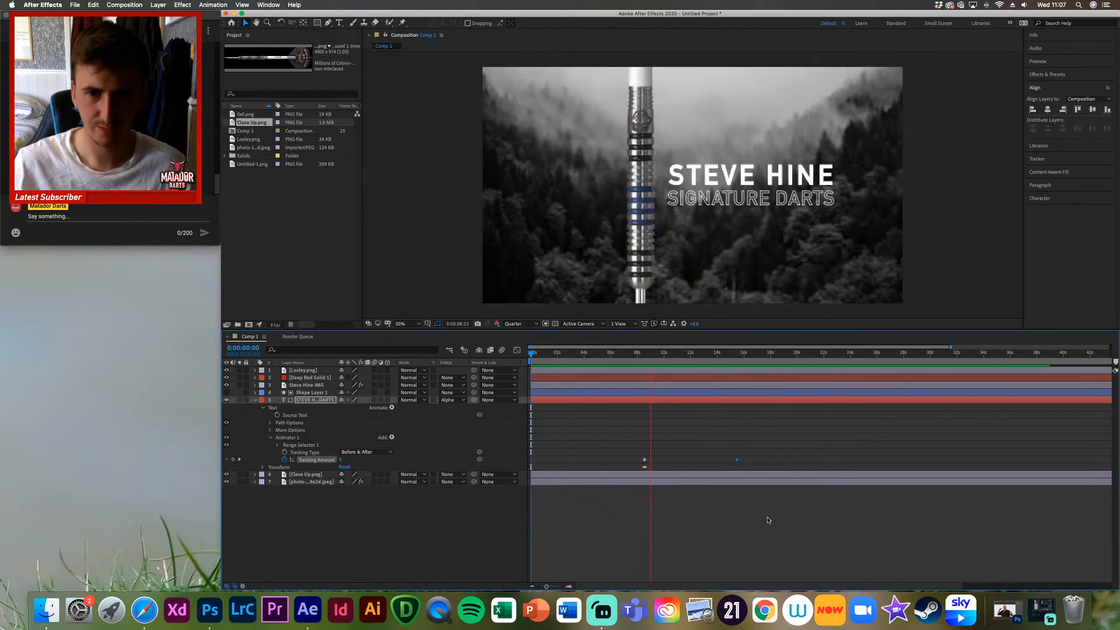
pyautogui.press('space')
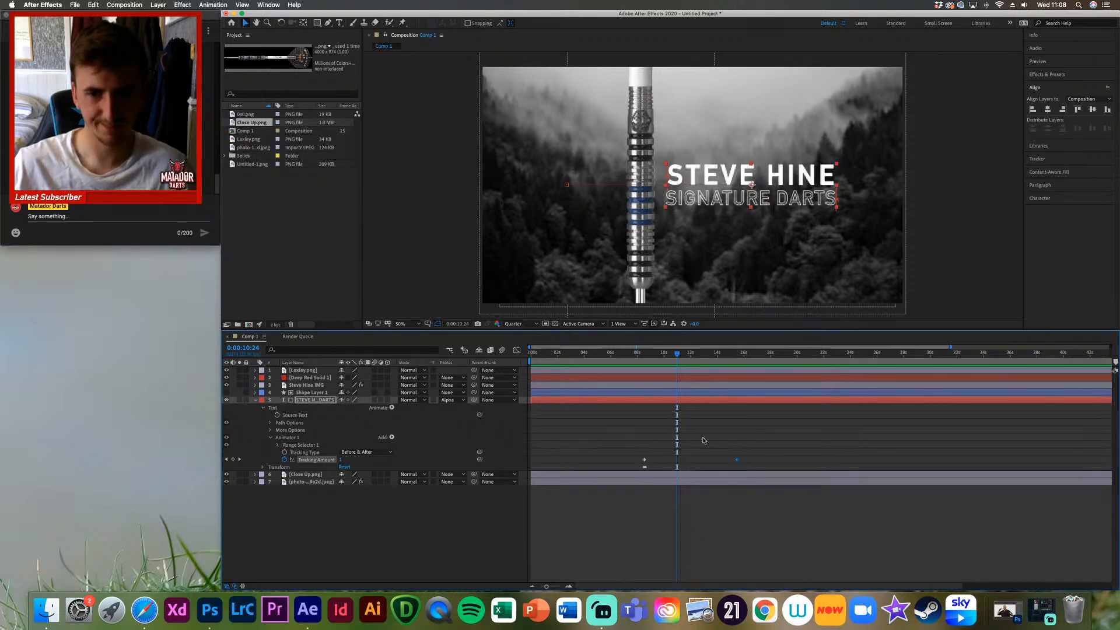
# Step: Replay the title reveal and scrub through the tracking animation up to 0:00:15:05 to examine the letter spacing
pyautogui.moveTo(680, 361); pyautogui.dragTo(619, 354)
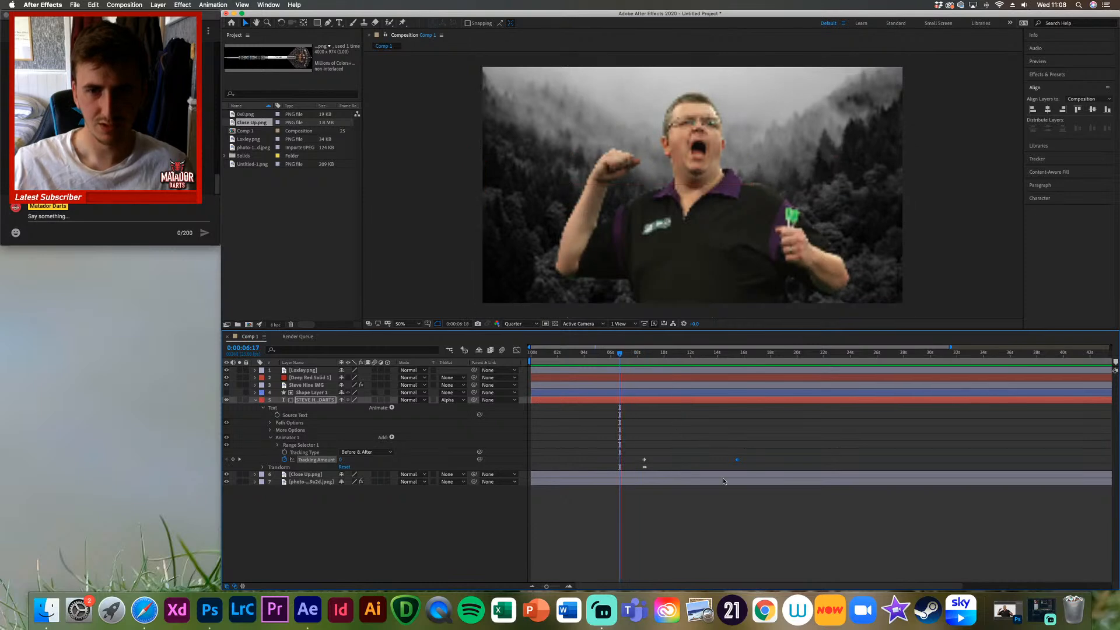
pyautogui.press('space')
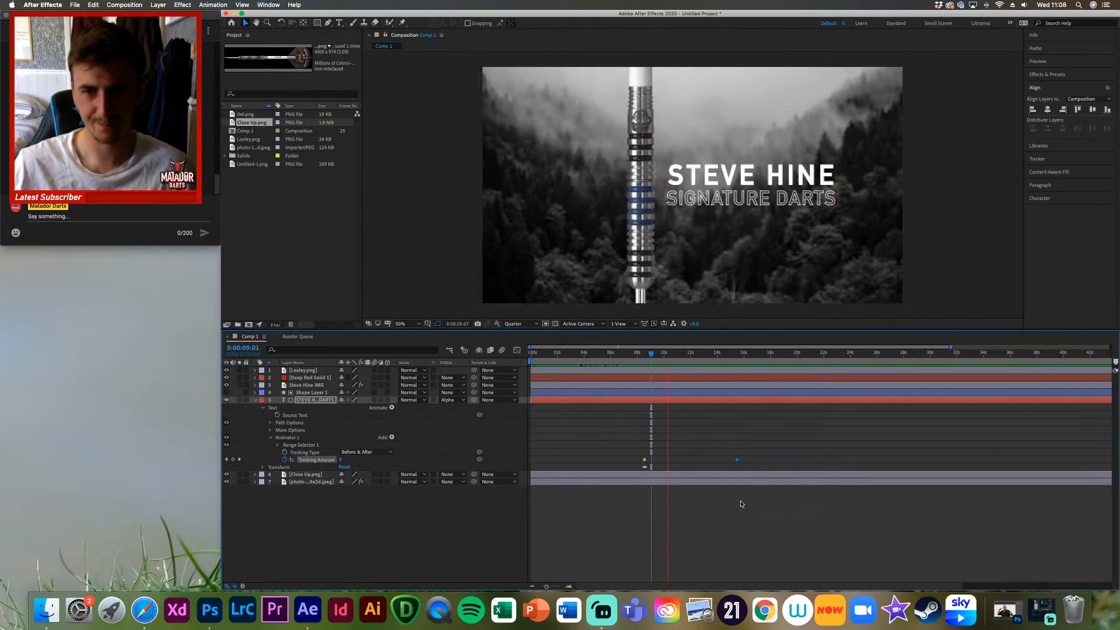
pyautogui.press('space')
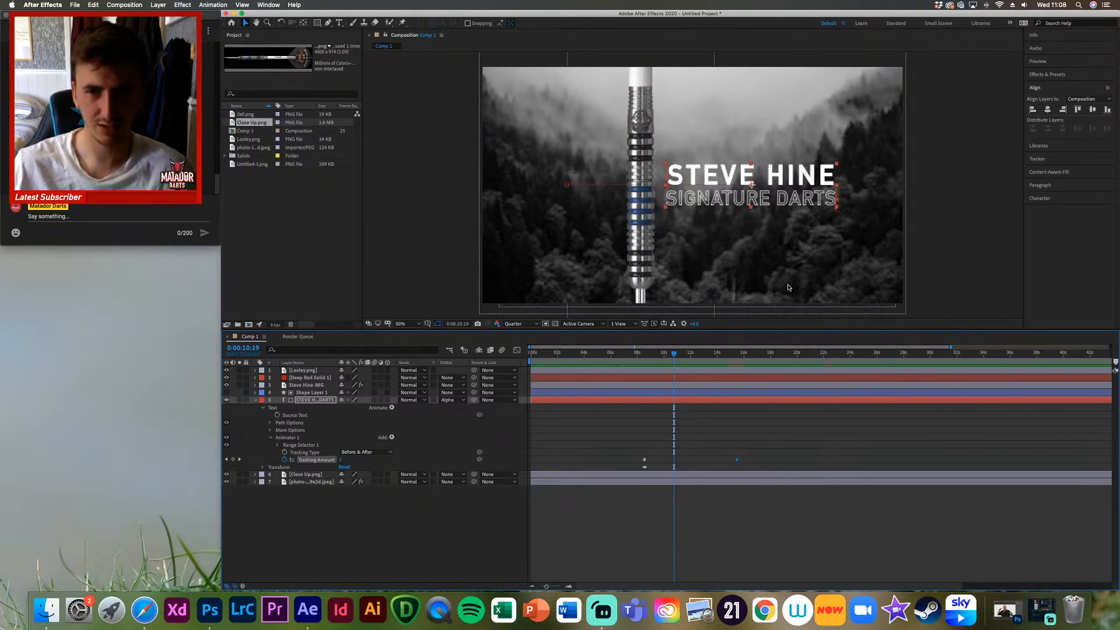
pyautogui.press('space')
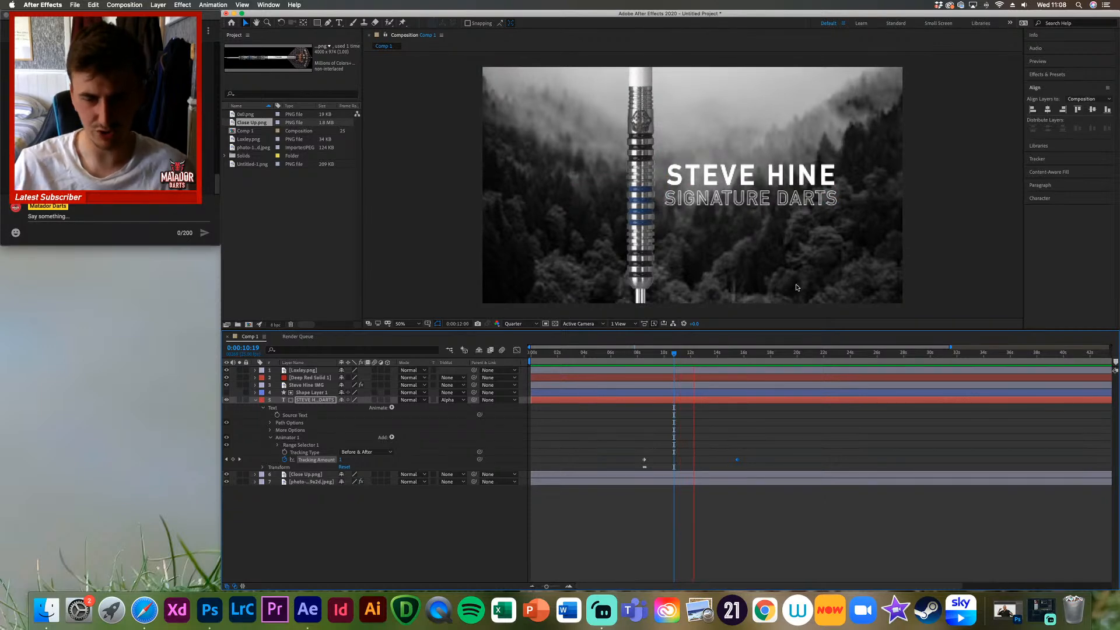
pyautogui.press('space')
pyautogui.moveTo(688, 357); pyautogui.dragTo(733, 360)
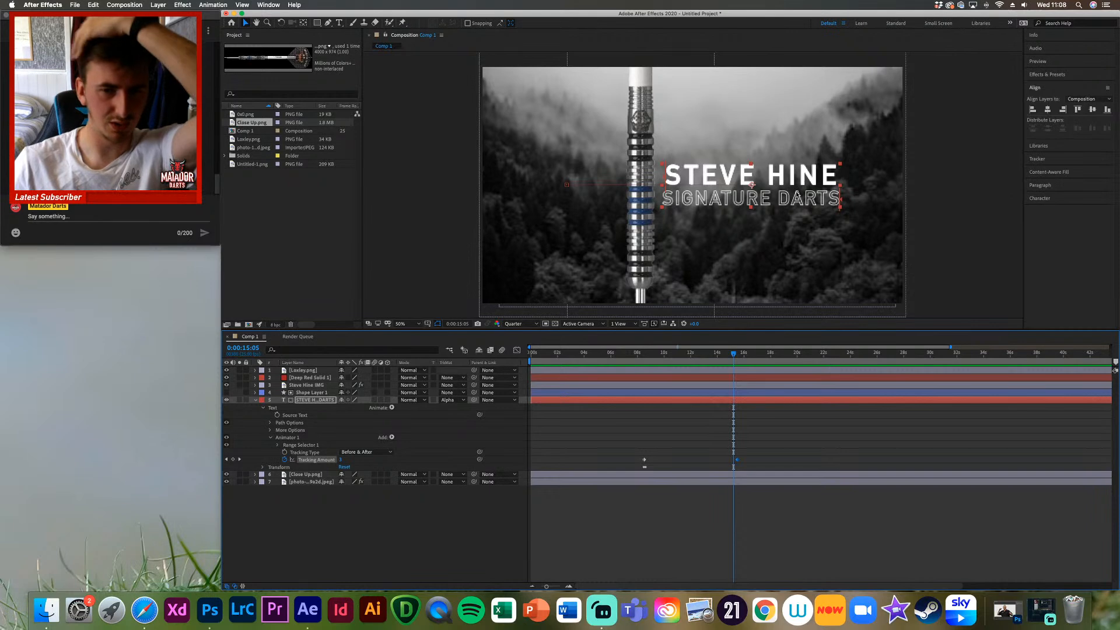
pyautogui.moveTo(733, 355); pyautogui.dragTo(690, 358)
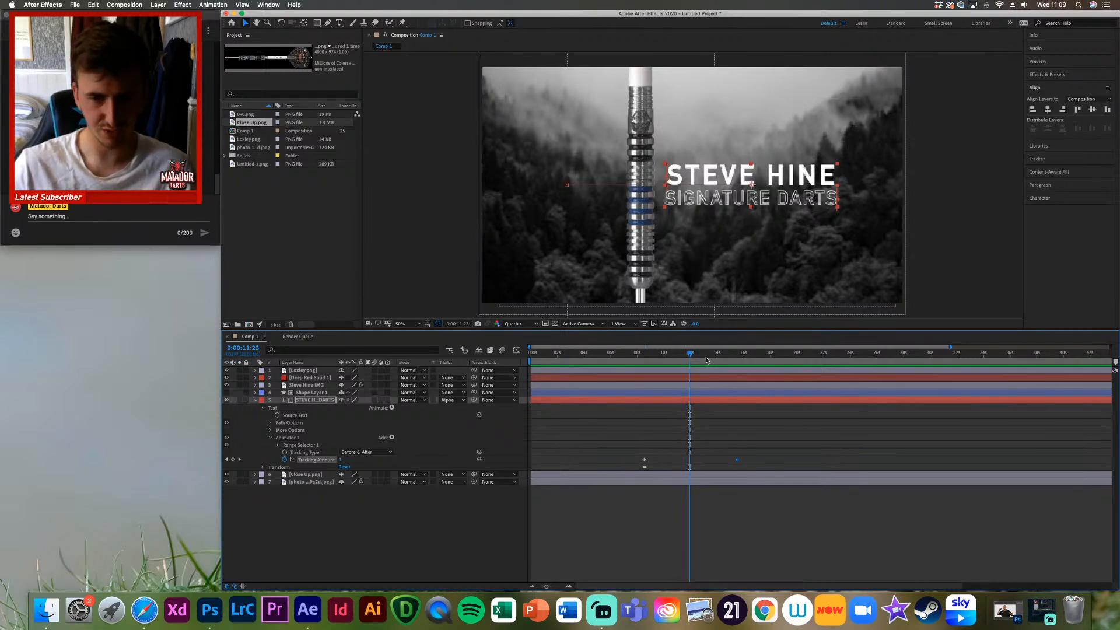
pyautogui.moveTo(691, 354); pyautogui.dragTo(692, 354)
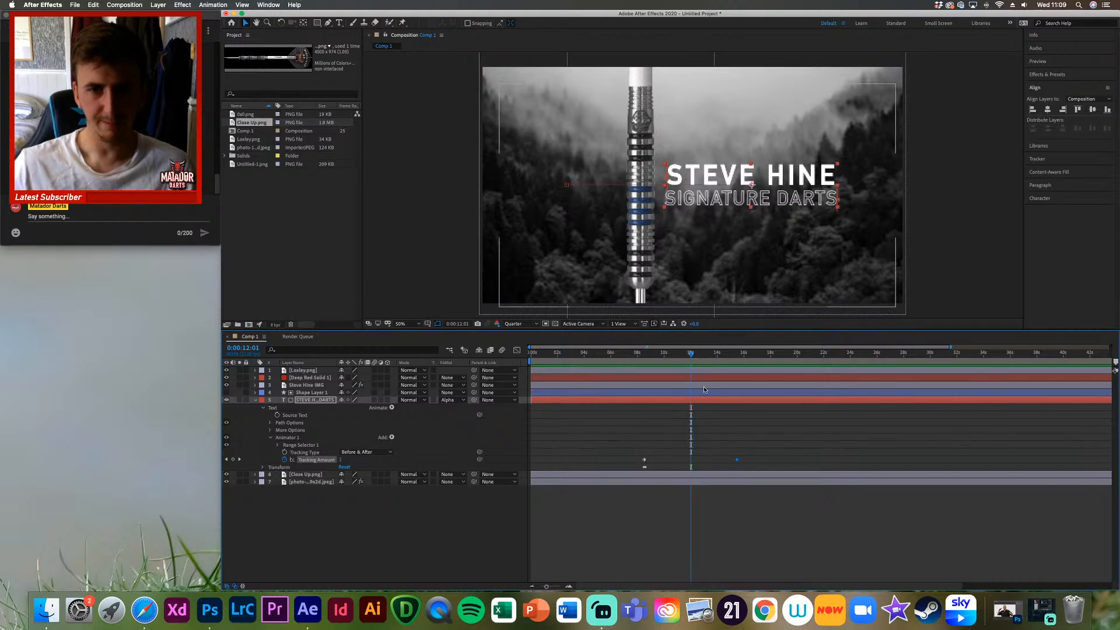
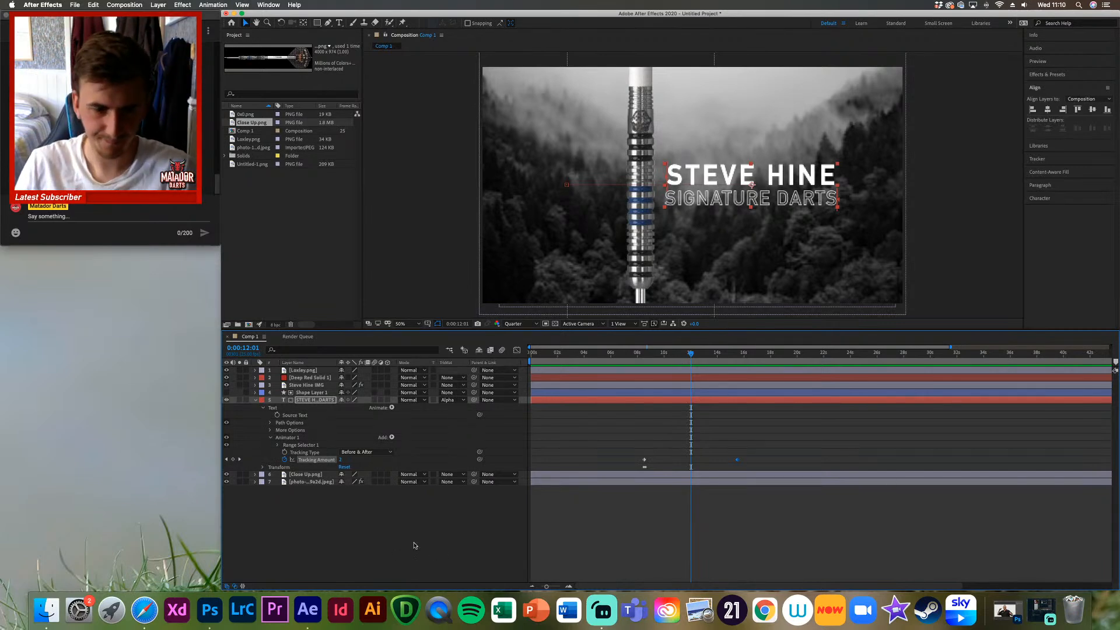
# Step: Open YouTube in a new Safari window to view its home page, and close that window
pyautogui.rightClick(144, 610)
pyautogui.click(246, 523)
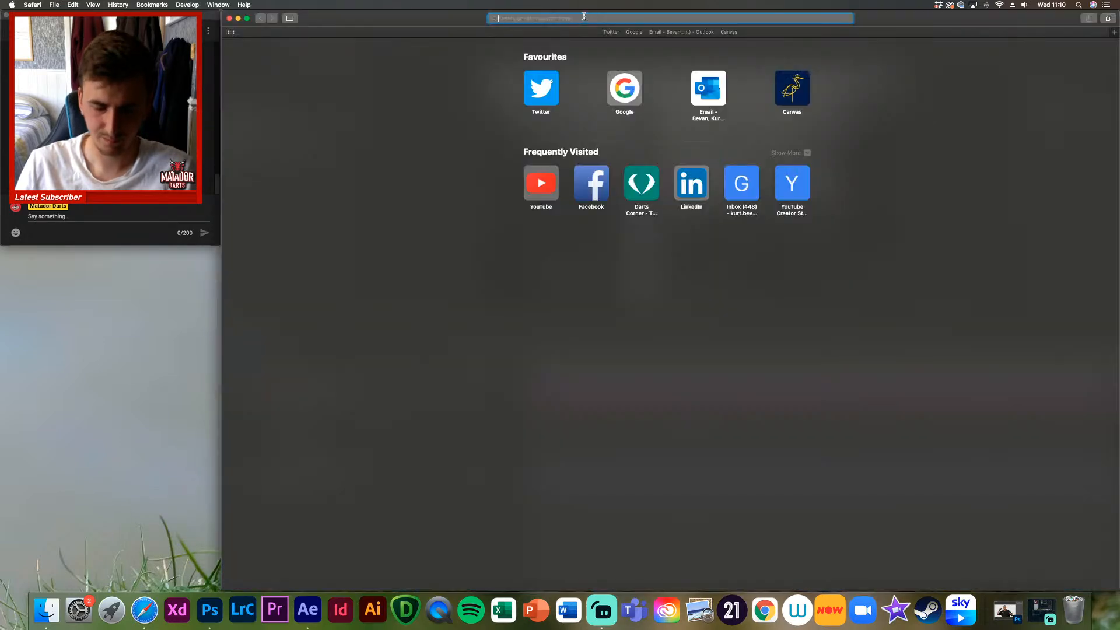
pyautogui.write('yo')
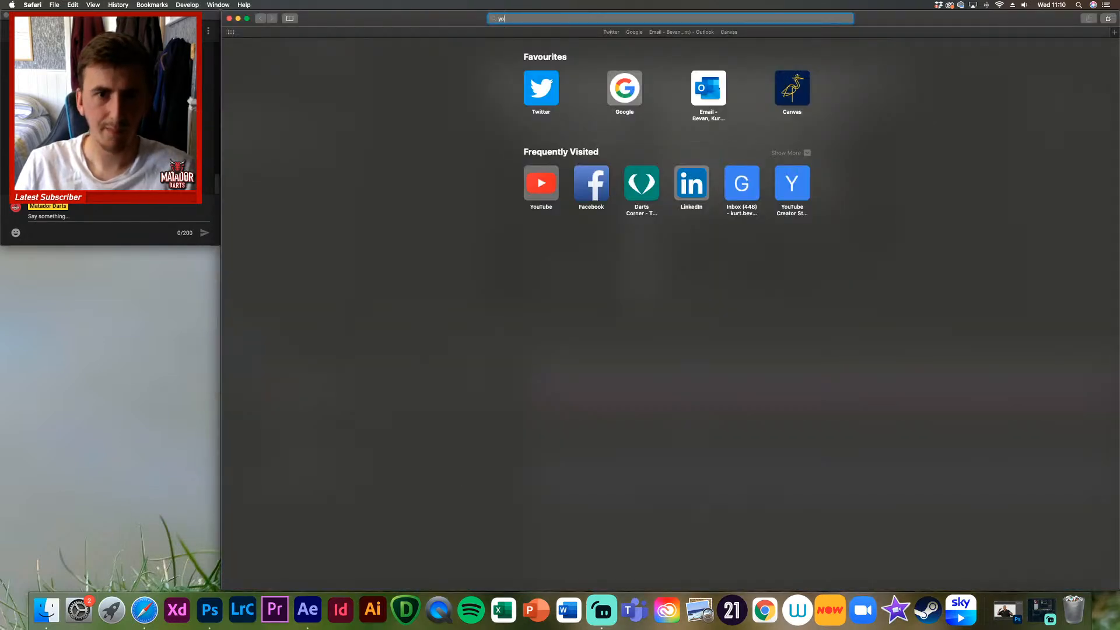
pyautogui.press('Return')
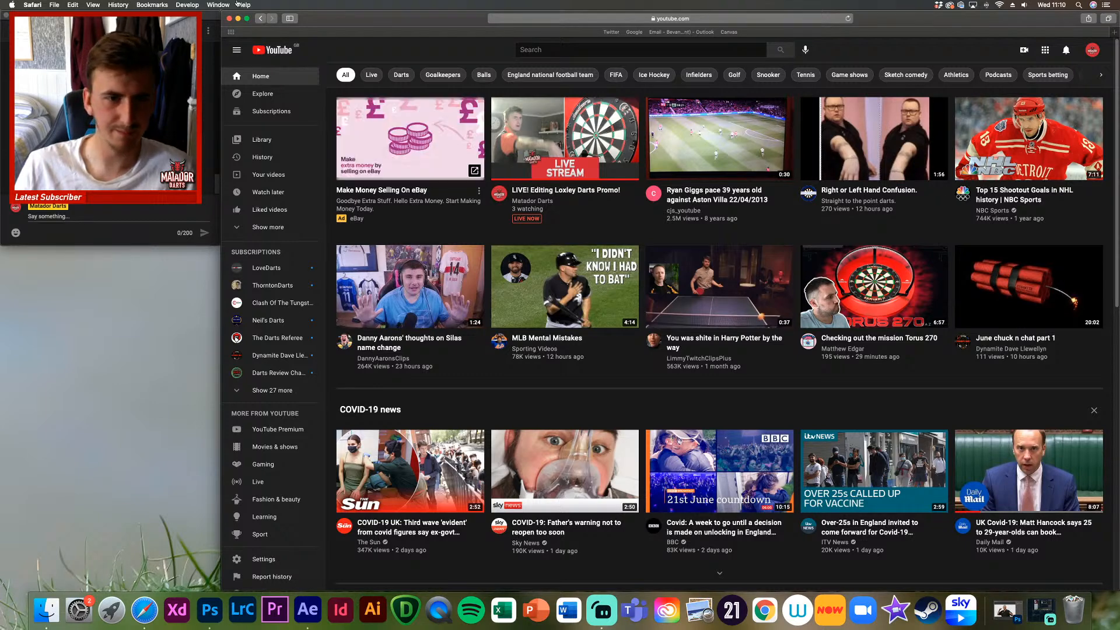
pyautogui.click(228, 19)
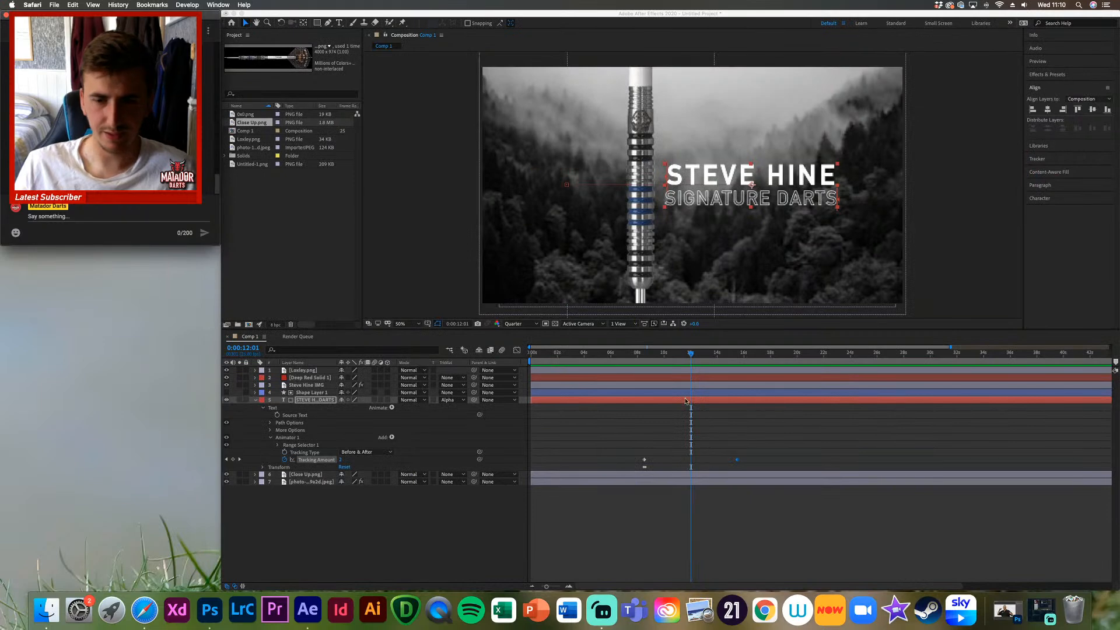
# Step: At 0:00:13:21, select the title's Tracking Amount keyframes and switch the selection to the Close Up.png layer
pyautogui.click(694, 354)
pyautogui.moveTo(694, 354); pyautogui.dragTo(715, 408)
pyautogui.moveTo(615, 440); pyautogui.dragTo(775, 470)
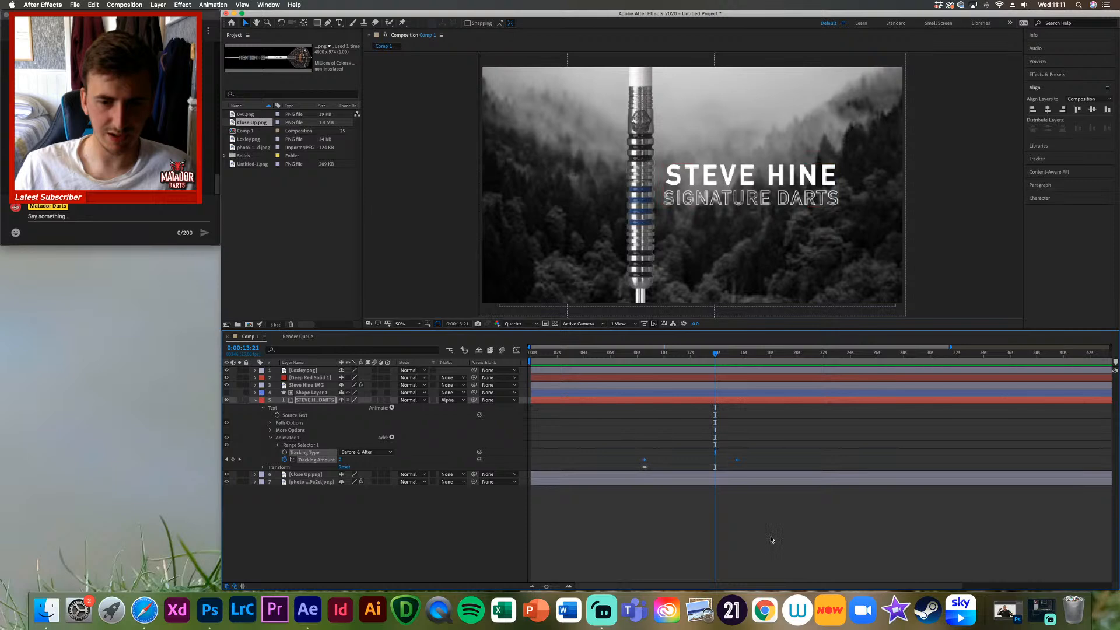
pyautogui.click(623, 400)
pyautogui.click(794, 475)
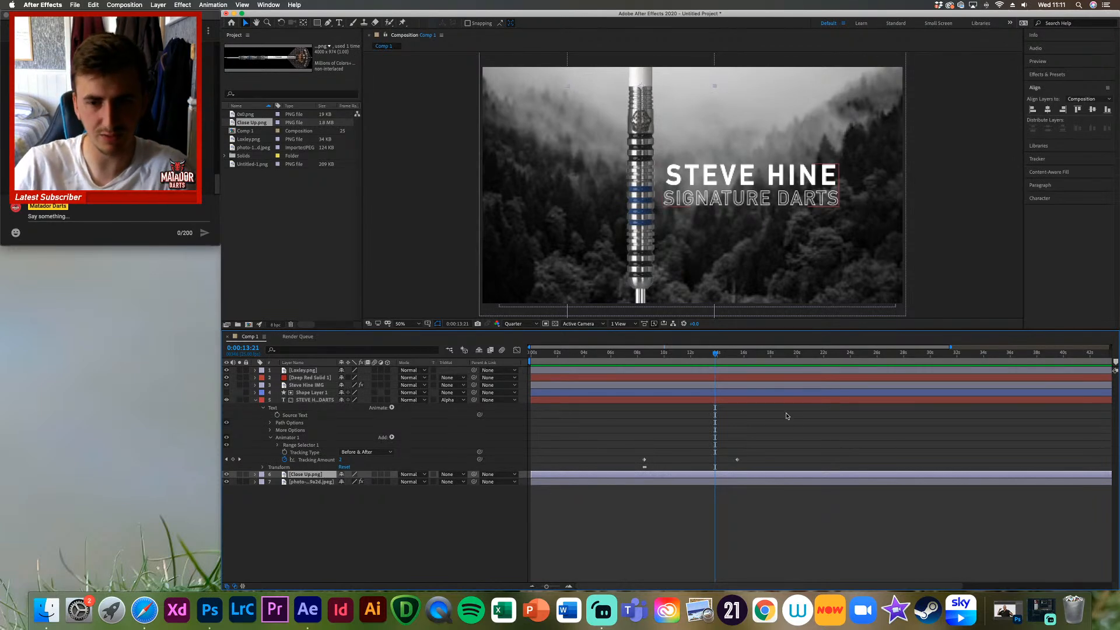
# Step: Scrub back through the title reveal and review the animation from the opening logo, stopping at 0:00:00:24
pyautogui.moveTo(715, 355); pyautogui.dragTo(663, 359)
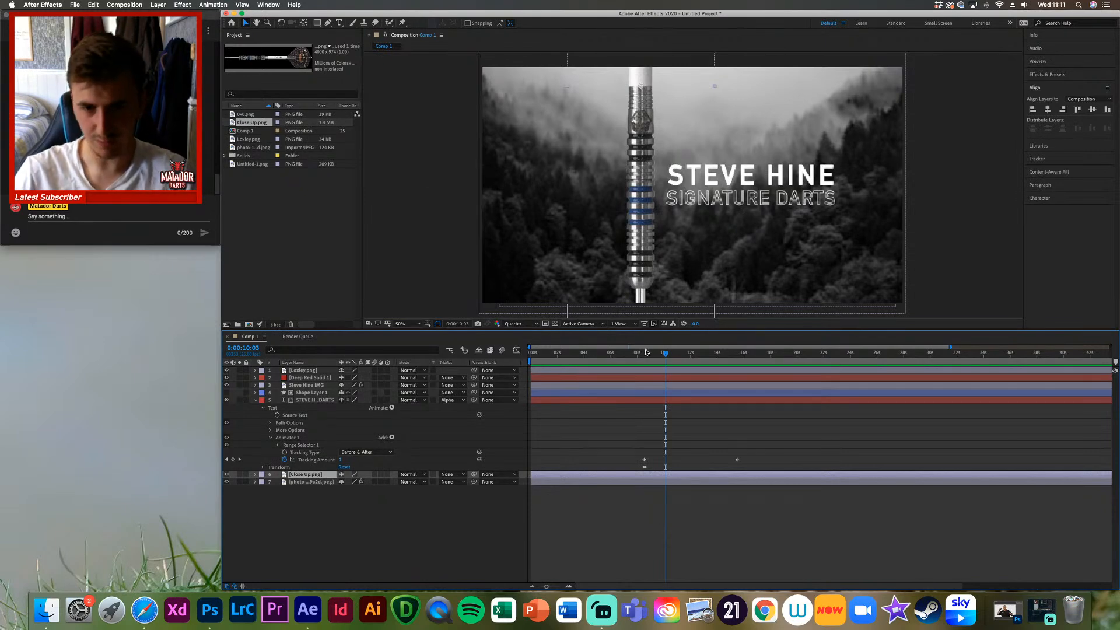
pyautogui.moveTo(657, 354); pyautogui.dragTo(531, 375)
pyautogui.press('space')
pyautogui.press('space')
pyautogui.moveTo(532, 353); pyautogui.dragTo(539, 391)
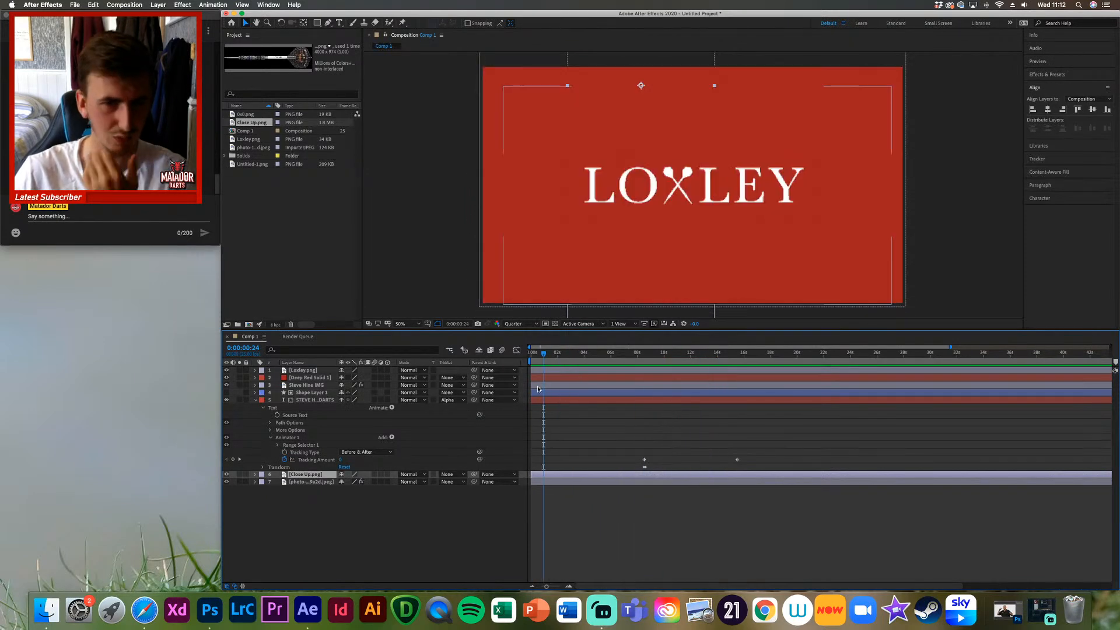